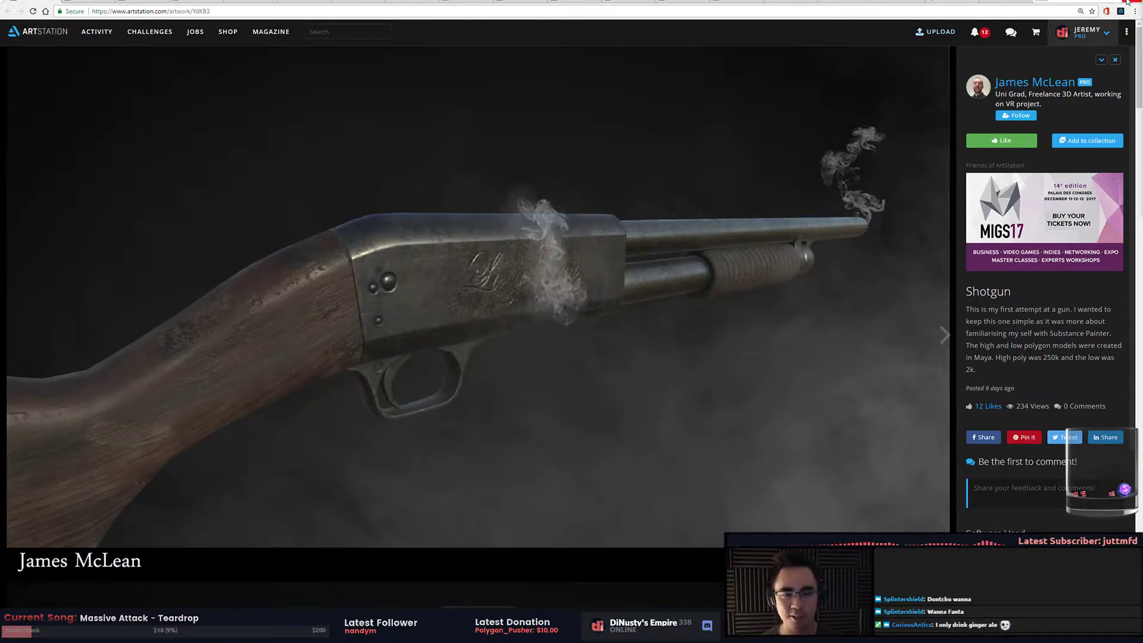
Look through the shotgun artwork's renders and texture breakdown, and open the full side-view render at full size
scroll(650, 288, "down", 1)
scroll(650, 288, "down", 16)
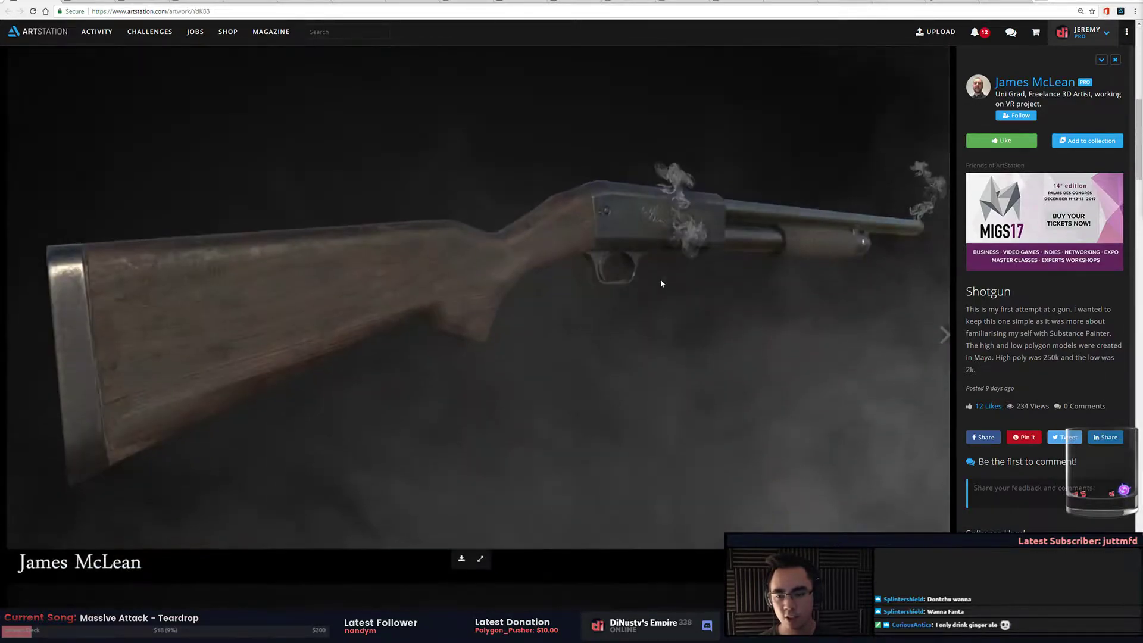
scroll(668, 274, "down", 3)
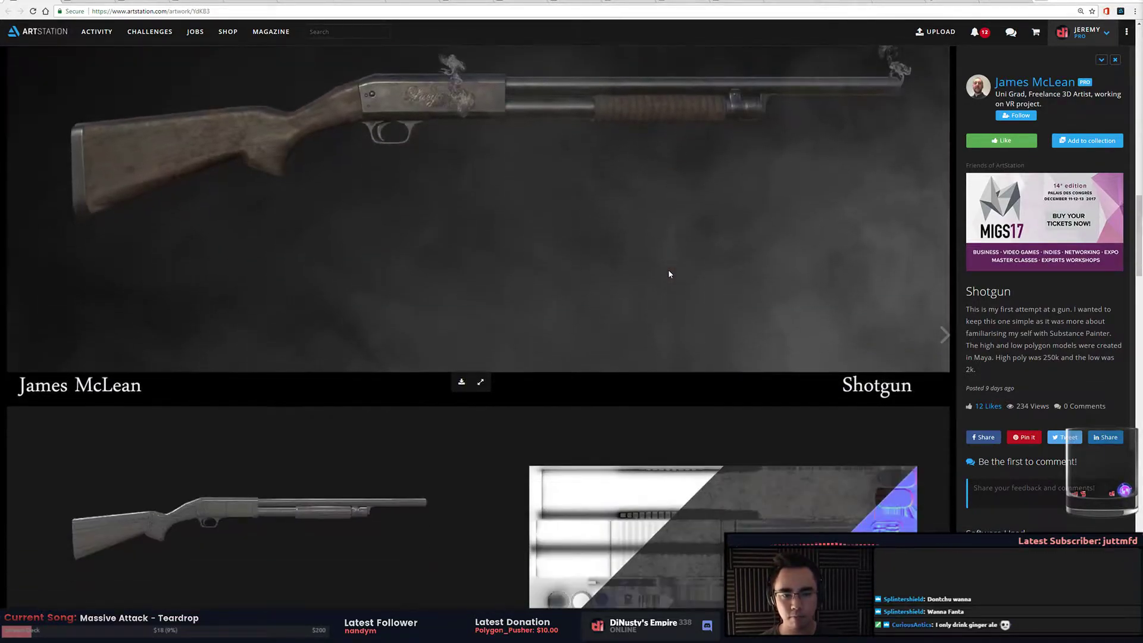
scroll(669, 274, "down", 4)
scroll(669, 270, "up", 7)
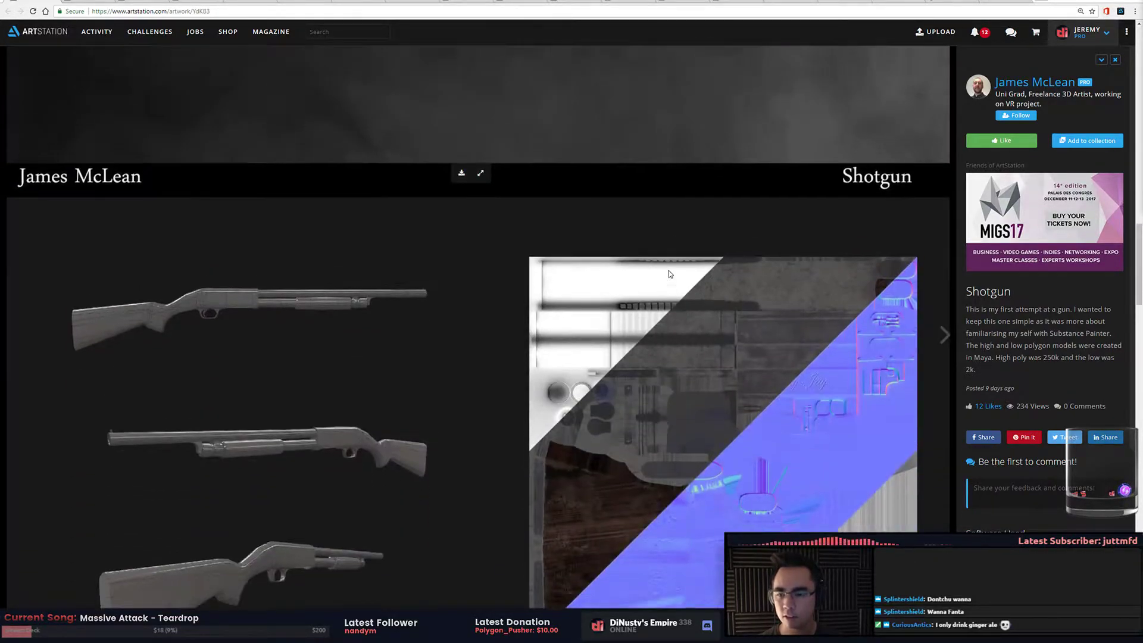
scroll(595, 416, "down", 1)
left_click(483, 559)
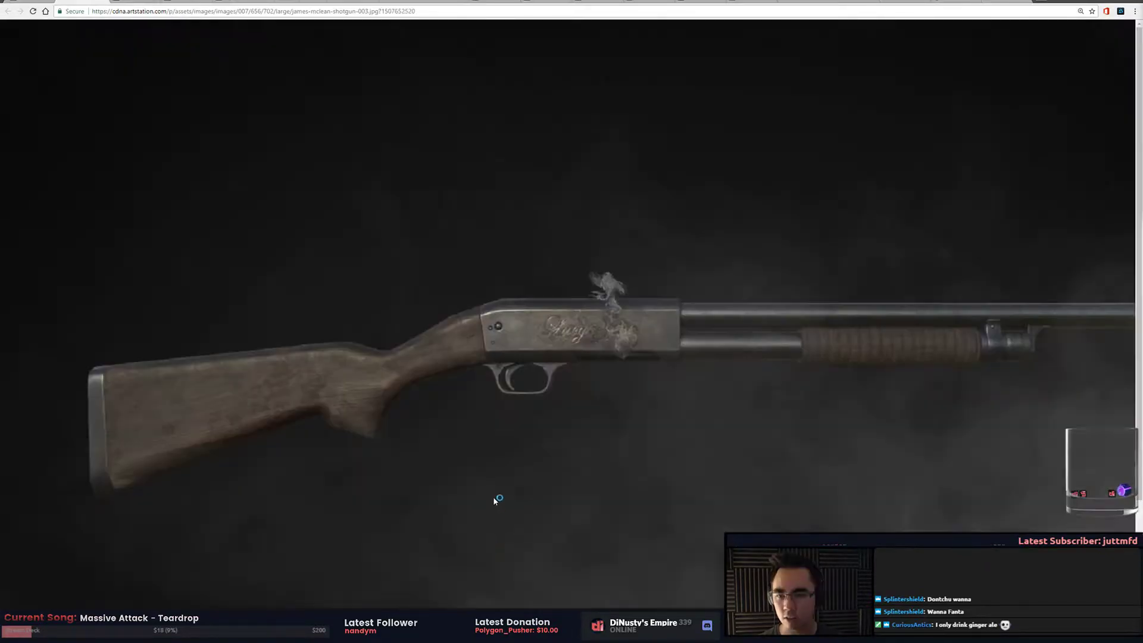
Examine the side-view shotgun render up close from stock to muzzle, including the receiver, trigger guard and smoke
key("ctrl+plus")
key("ctrl+plus")
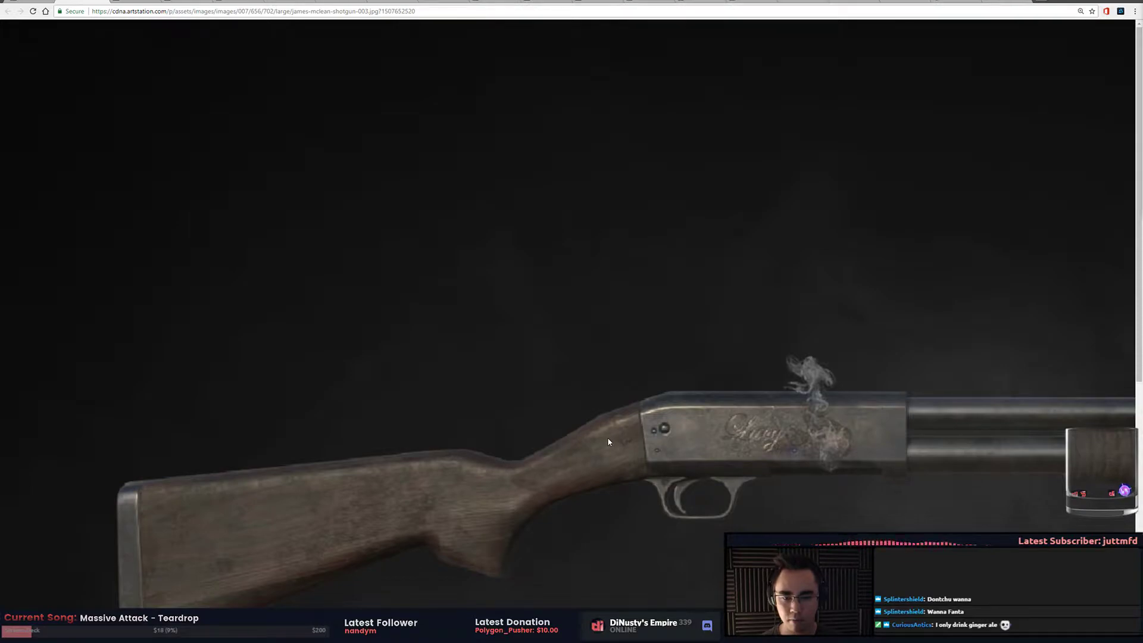
key("ctrl+minus")
middle_click(759, 352)
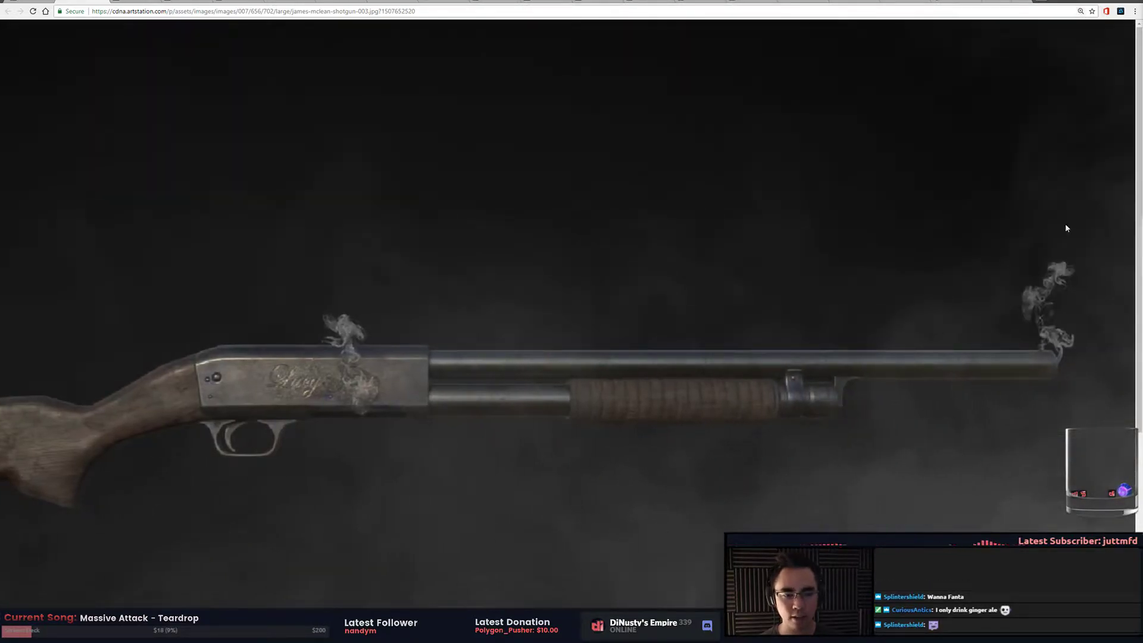
scroll(376, 381, "down", 1)
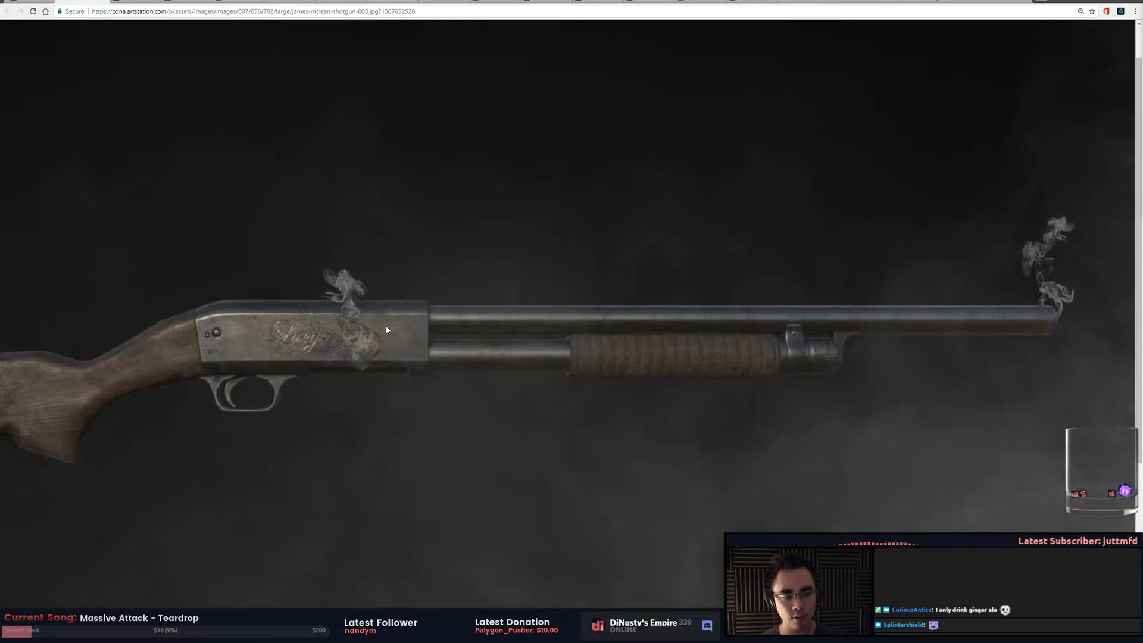
left_click(424, 415)
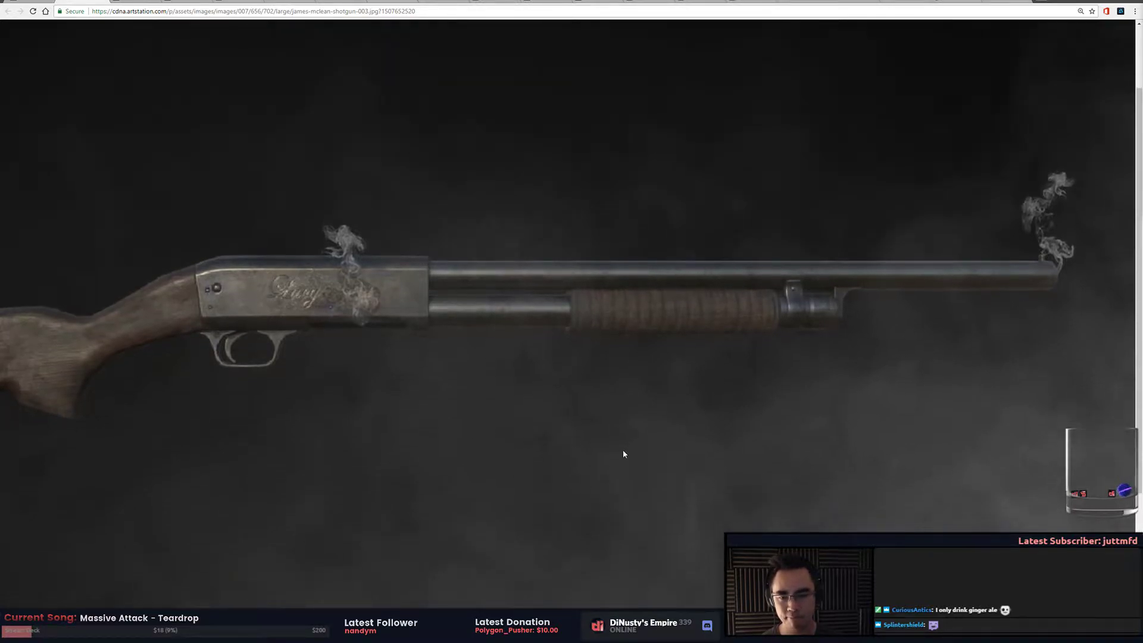
left_click(225, 407)
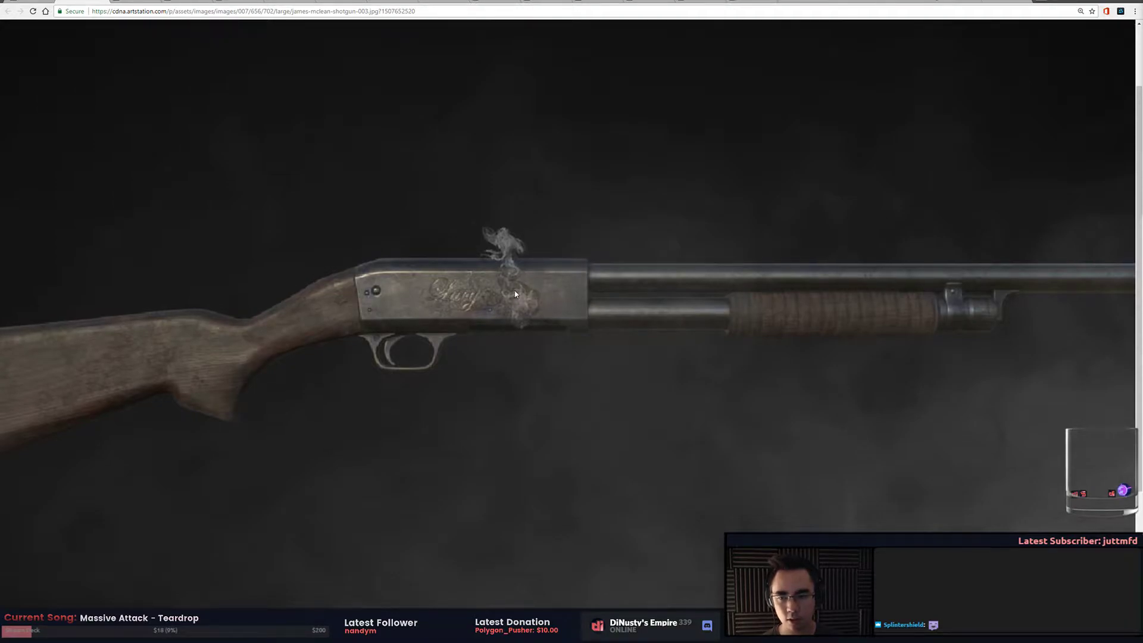
scroll(413, 320, "up", 1)
key("ctrl+minus")
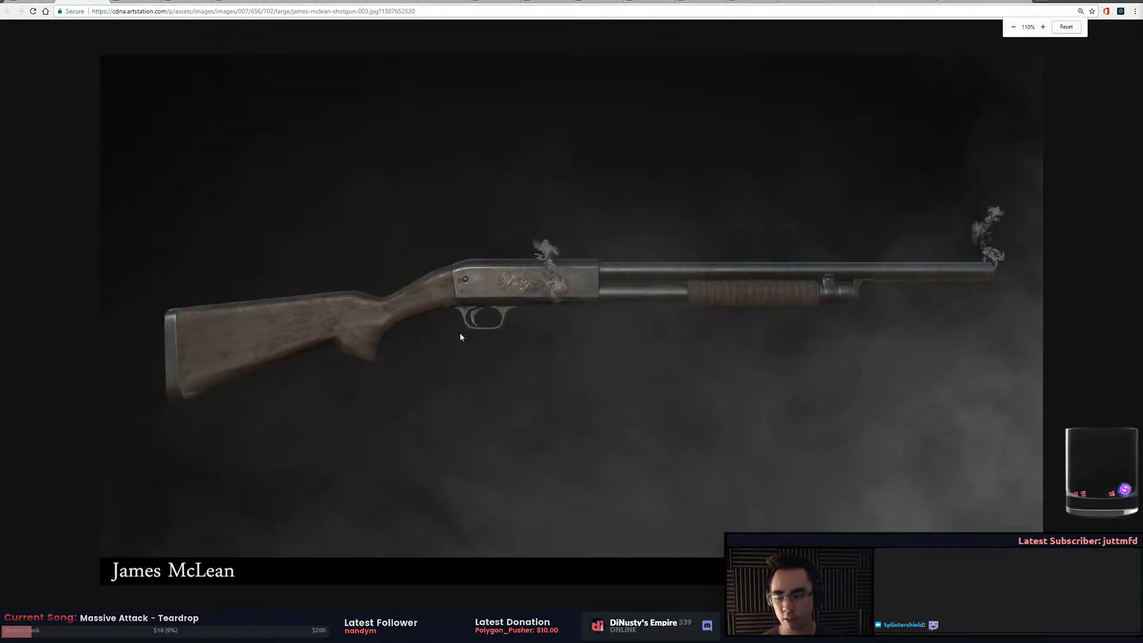
key("ctrl+minus")
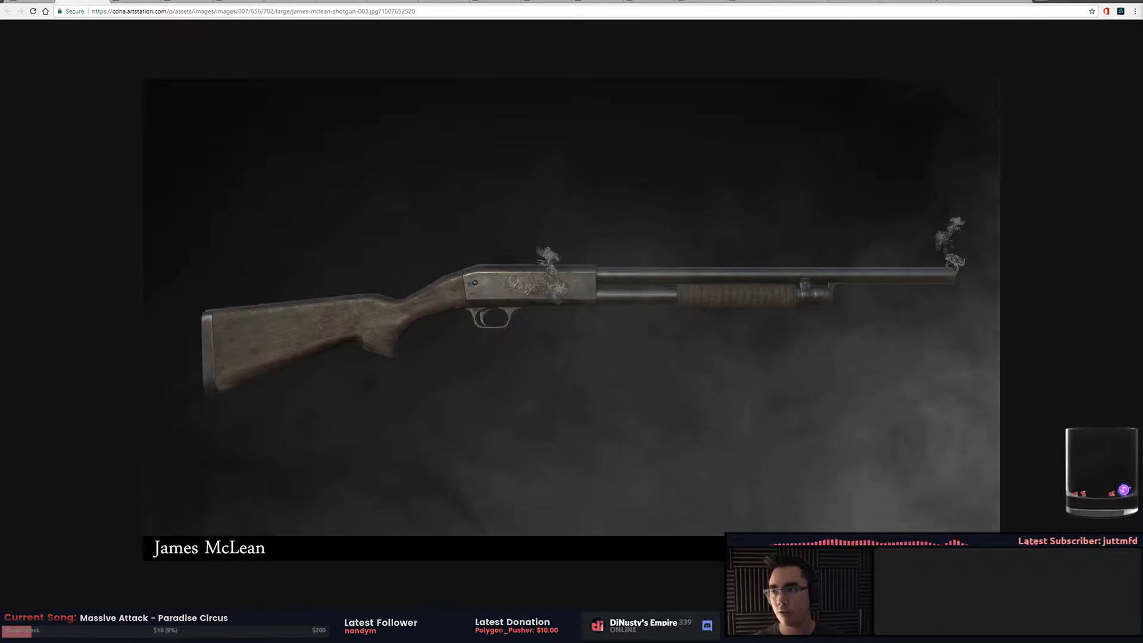
Return to the shotgun artwork page and copy the image with the wireframes and material breakdown
middle_click(86, 3)
scroll(301, 296, "down", 10)
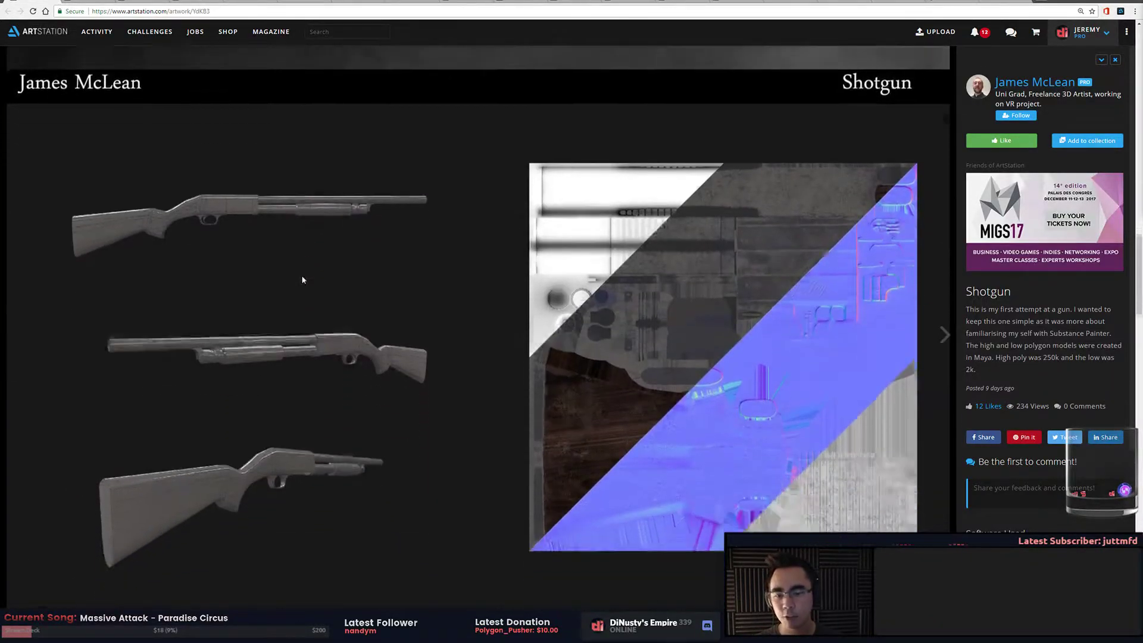
scroll(320, 186, "up", 2)
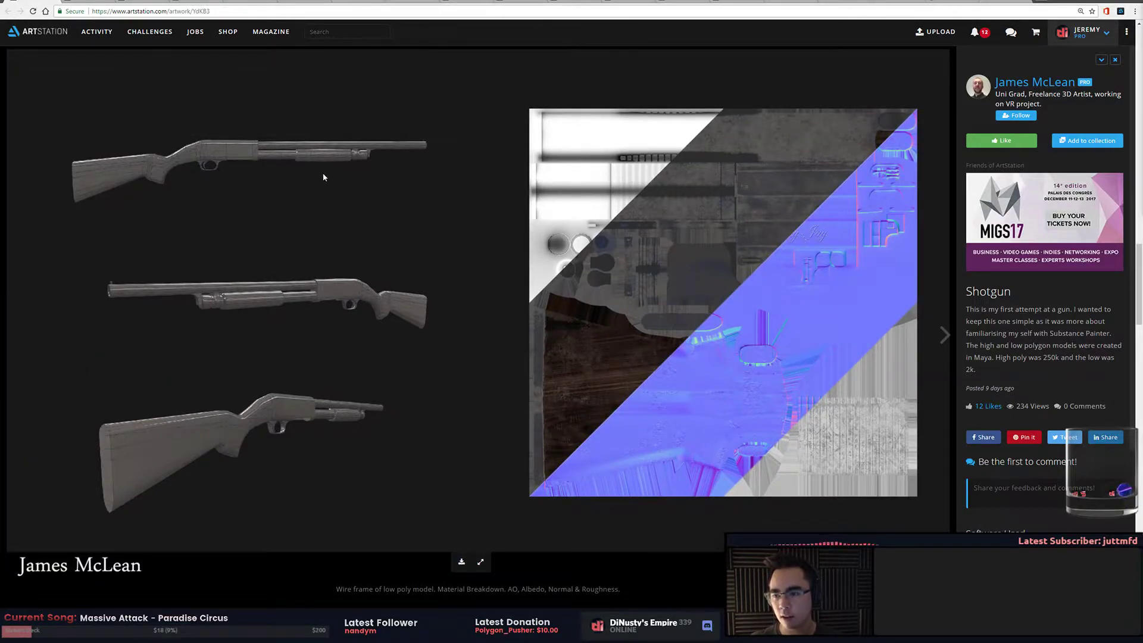
right_click(348, 213)
left_click(417, 234)
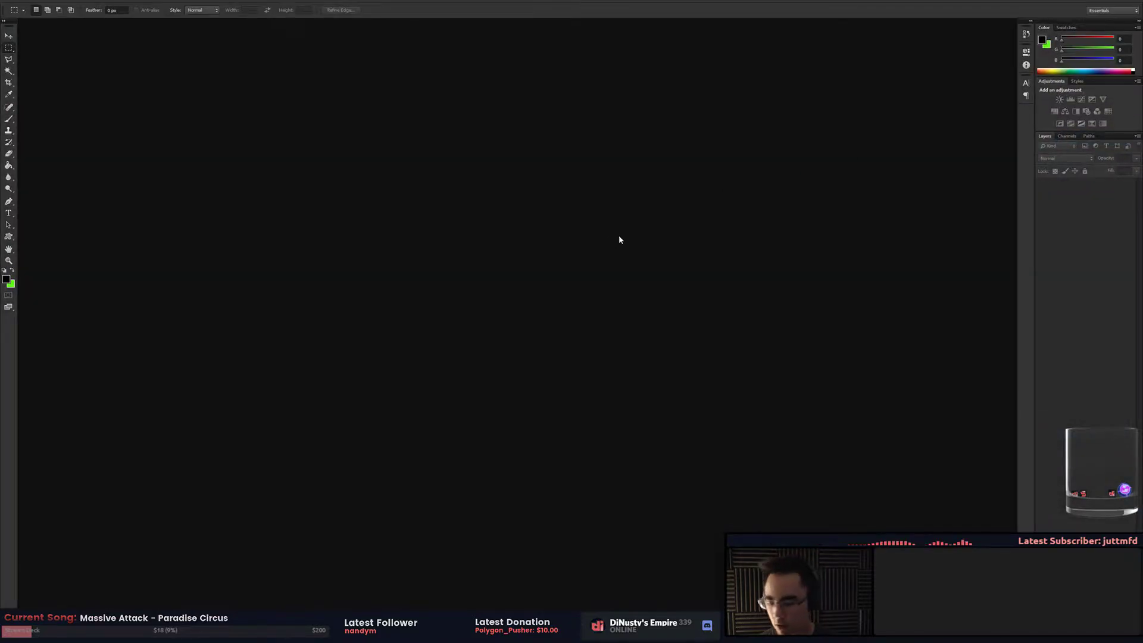
In Photoshop, create a new 1920 × 1080 pixel document and paste the copied breakdown image into it
key("ctrl+n")
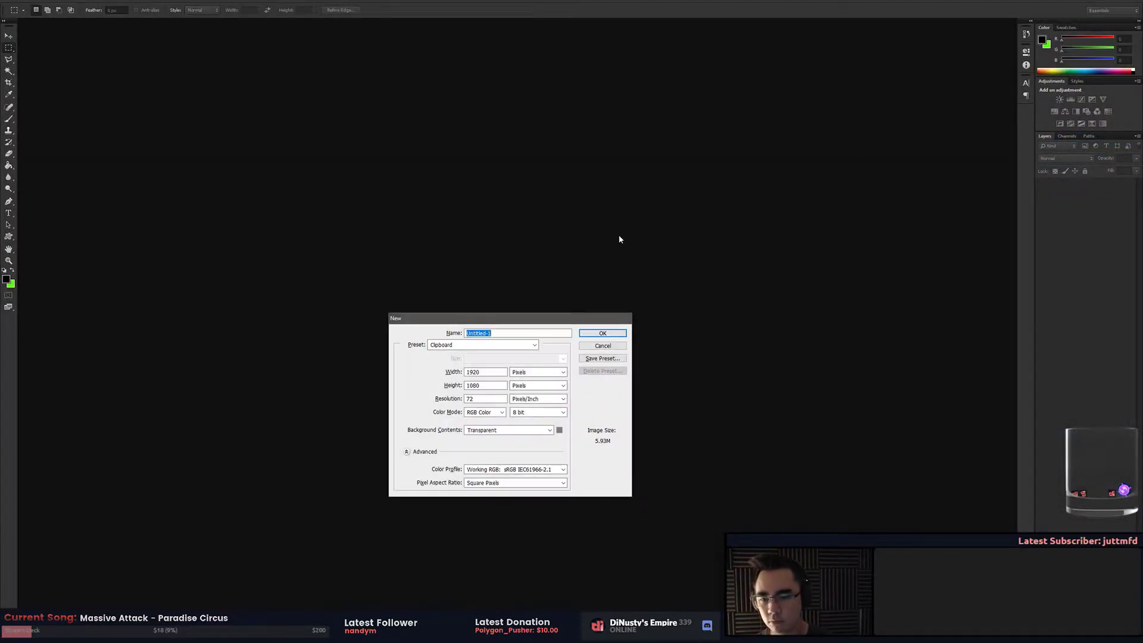
key("Escape")
key("ctrl+v")
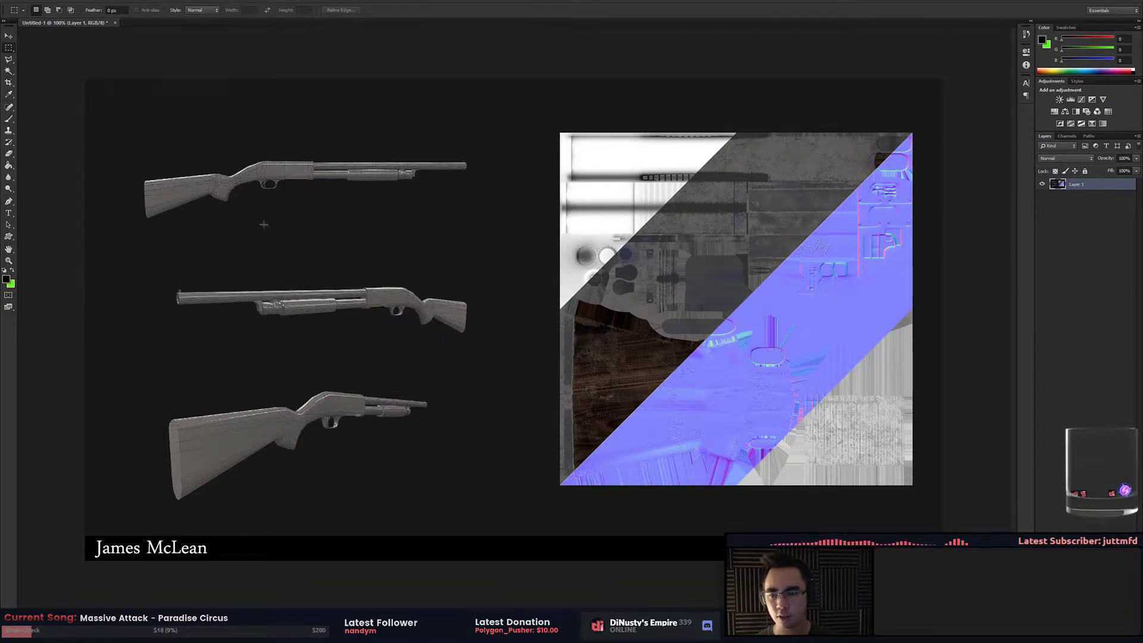
Copy the top wireframe shotgun to its own layer, enlarge it to nearly the canvas width and place it across the upper part
left_click_drag(148, 258, 479, 361)
left_click(456, 273)
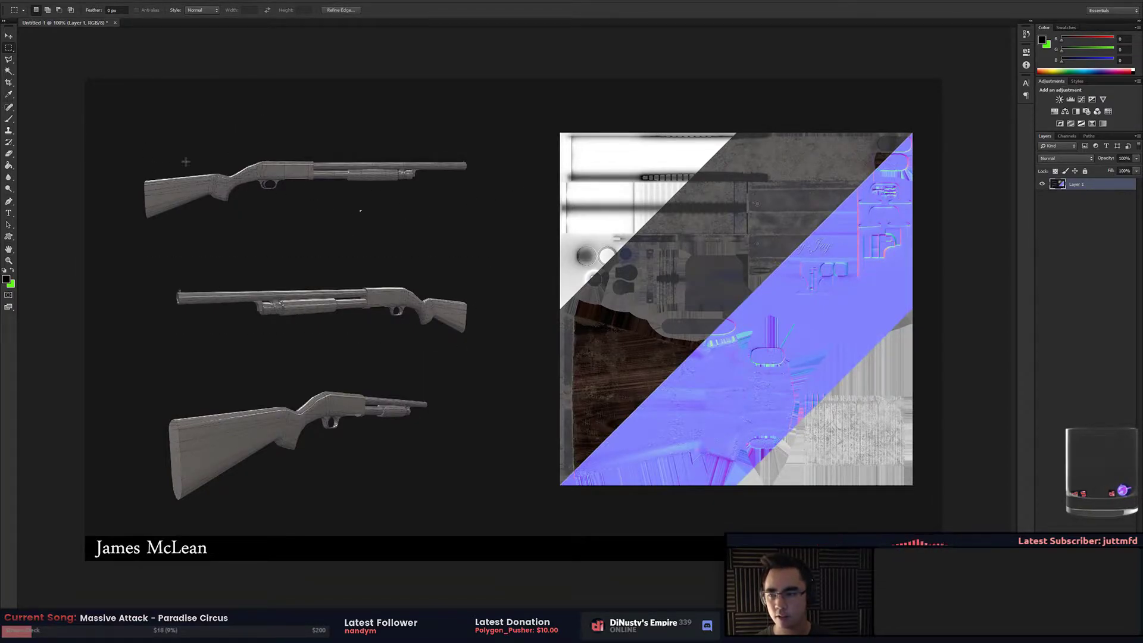
left_click_drag(116, 131, 487, 242)
key("ctrl+j")
key("ctrl+t")
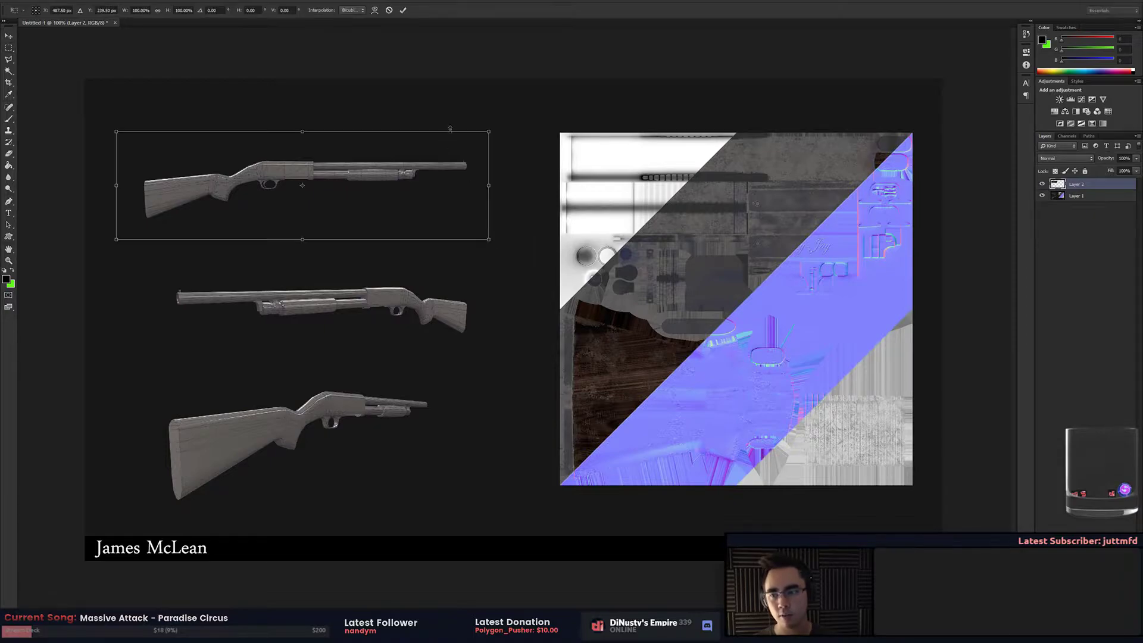
left_click_drag(488, 131, 1023, 100)
key("Return")
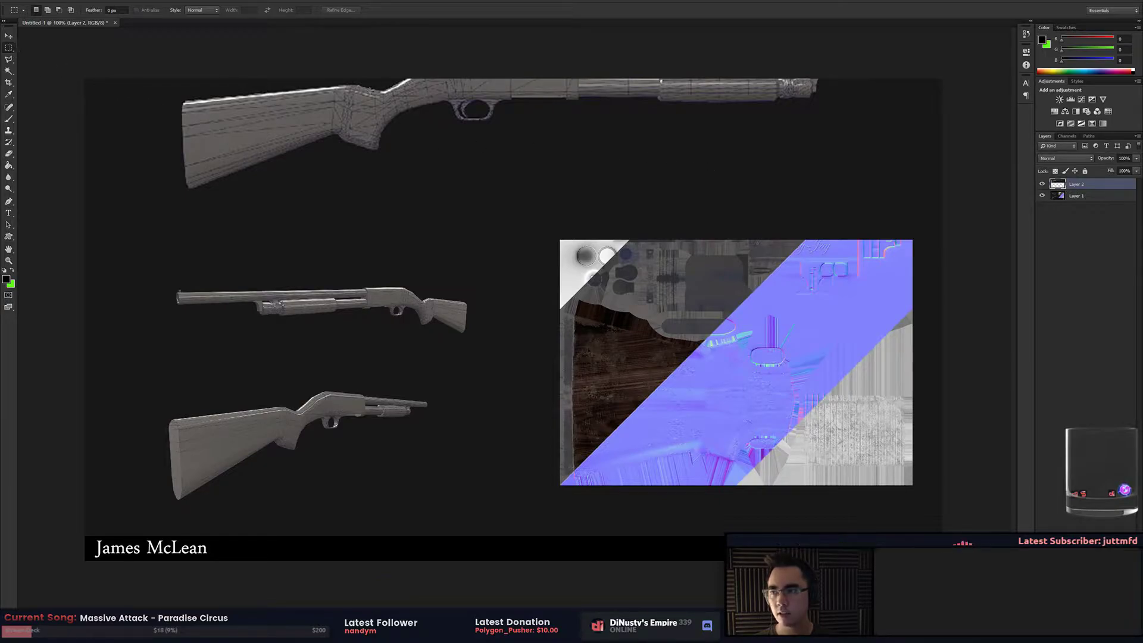
left_click_drag(600, 148, 552, 230)
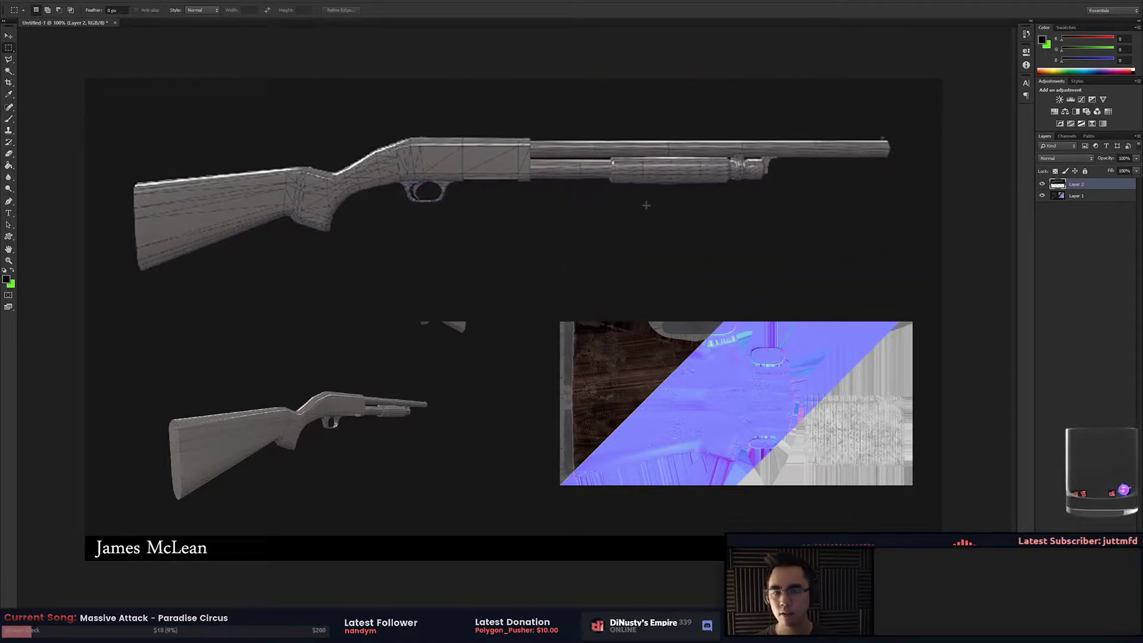
Hide the enlarged top shotgun, then copy the middle wireframe shotgun to its own layer and scale it up
left_click(1042, 184)
left_click(1042, 196)
left_click(1058, 198)
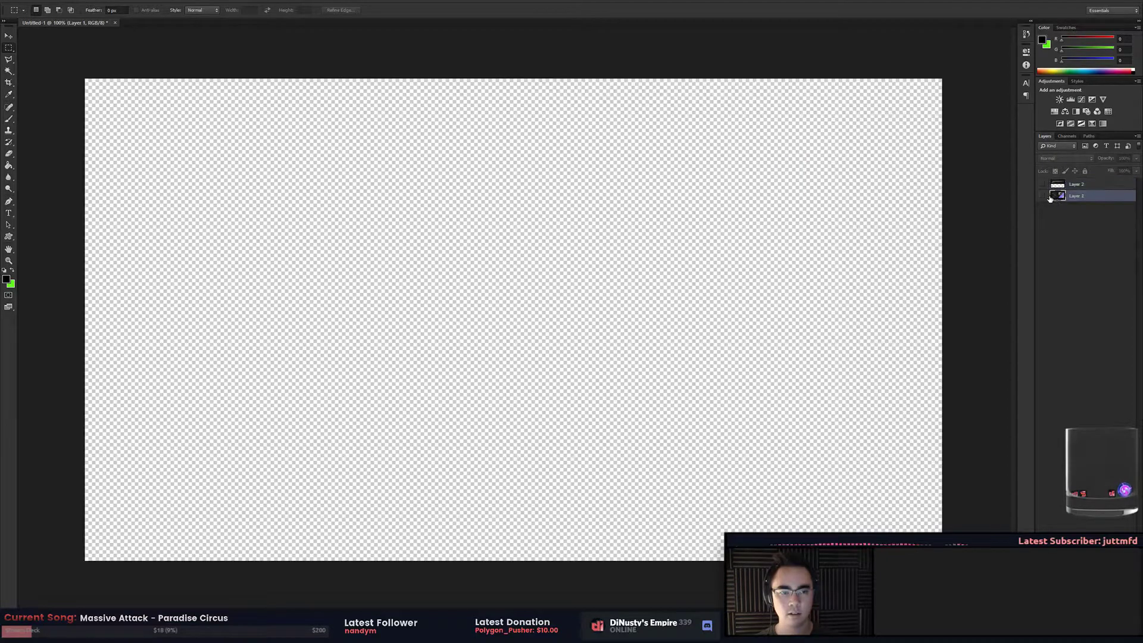
left_click(1043, 196)
left_click_drag(150, 260, 508, 357)
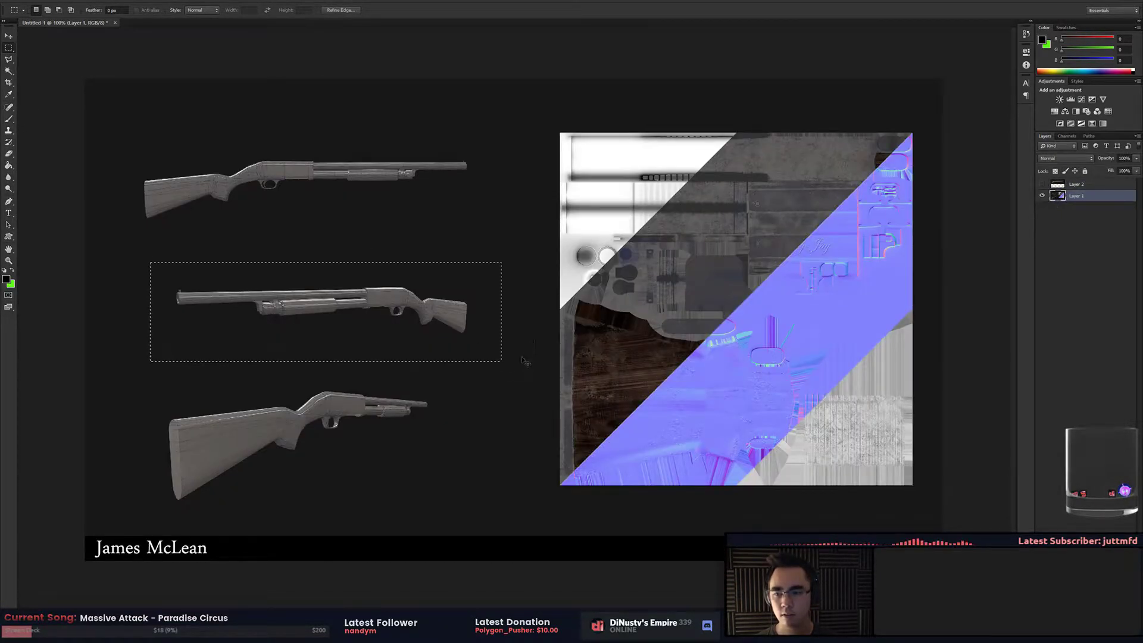
key("ctrl+j")
key("ctrl+t")
left_click_drag(503, 259, 773, 182)
left_click_drag(632, 244, 586, 272)
key("Return")
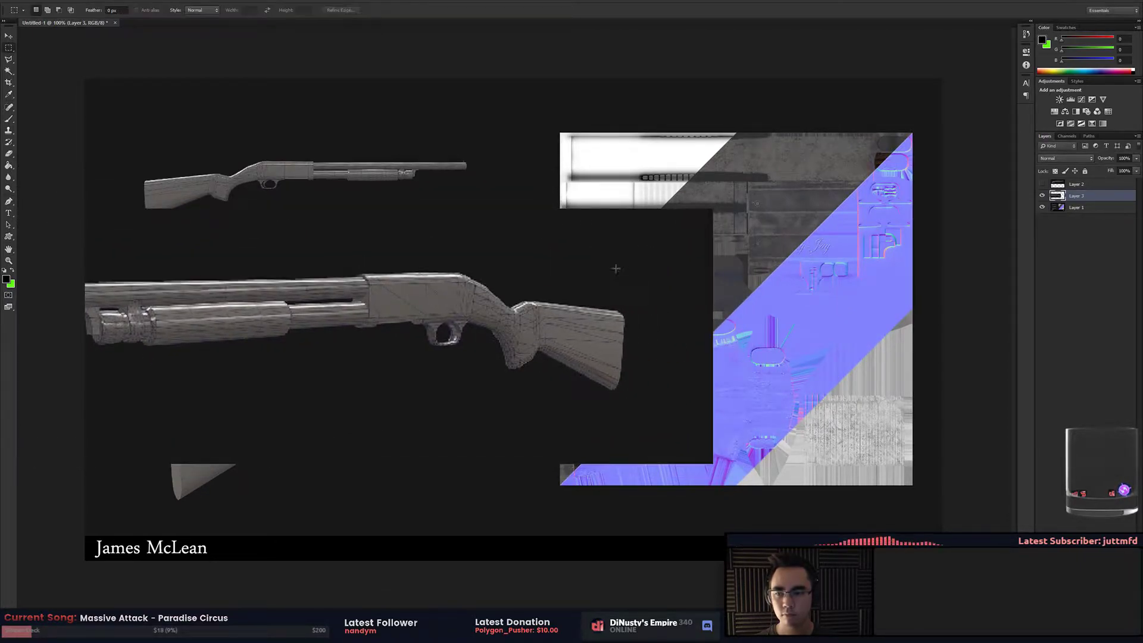
Hide the enlarged middle shotgun and examine the bottom shotgun's wireframe up close on the original image
left_click(1041, 195)
left_click(1076, 207)
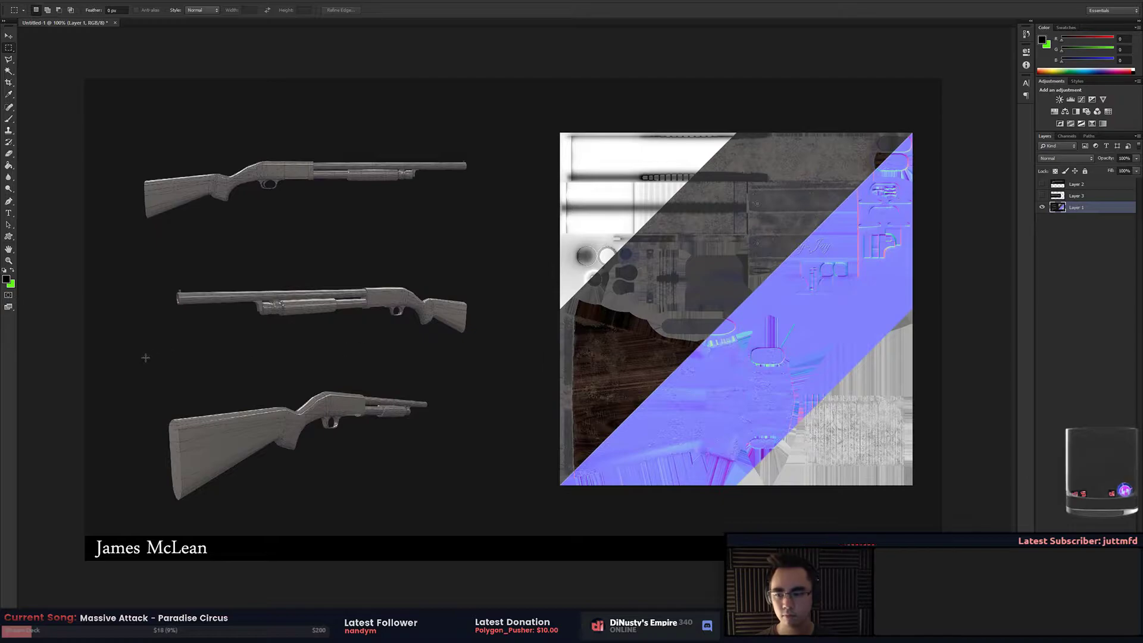
left_click_drag(173, 379, 431, 511)
left_click(498, 497)
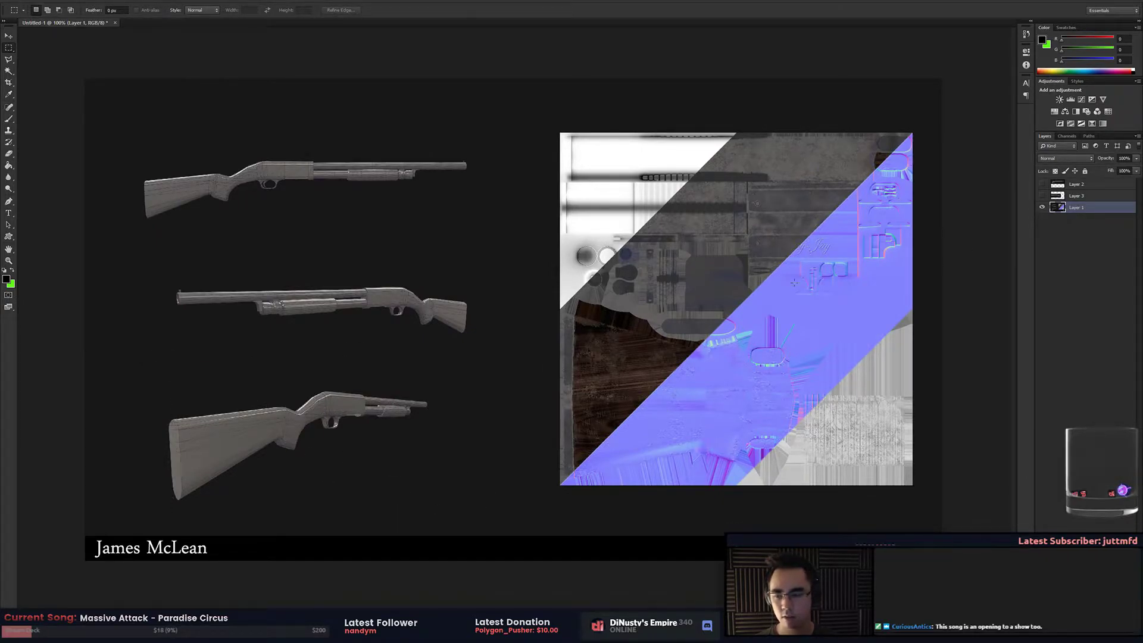
mouse_move(159, 398)
left_mouse_down()
mouse_move(189, 517)
mouse_move(728, 249)
left_mouse_up()
left_click(181, 508)
key("ctrl+plus")
key("ctrl+plus")
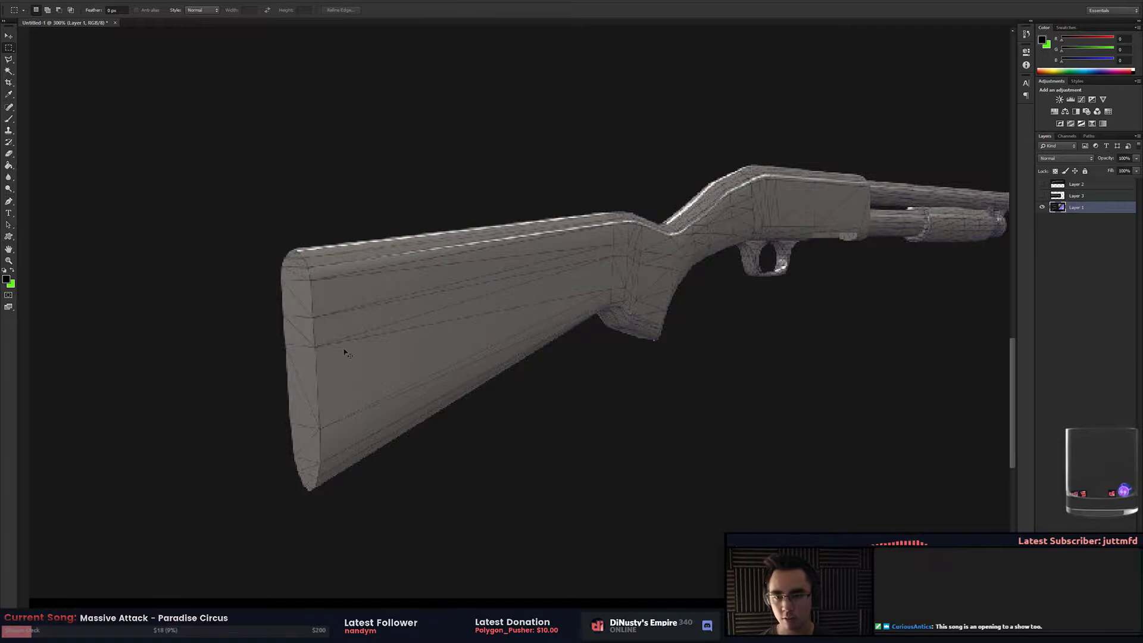
key("ctrl+minus")
key("ctrl+minus")
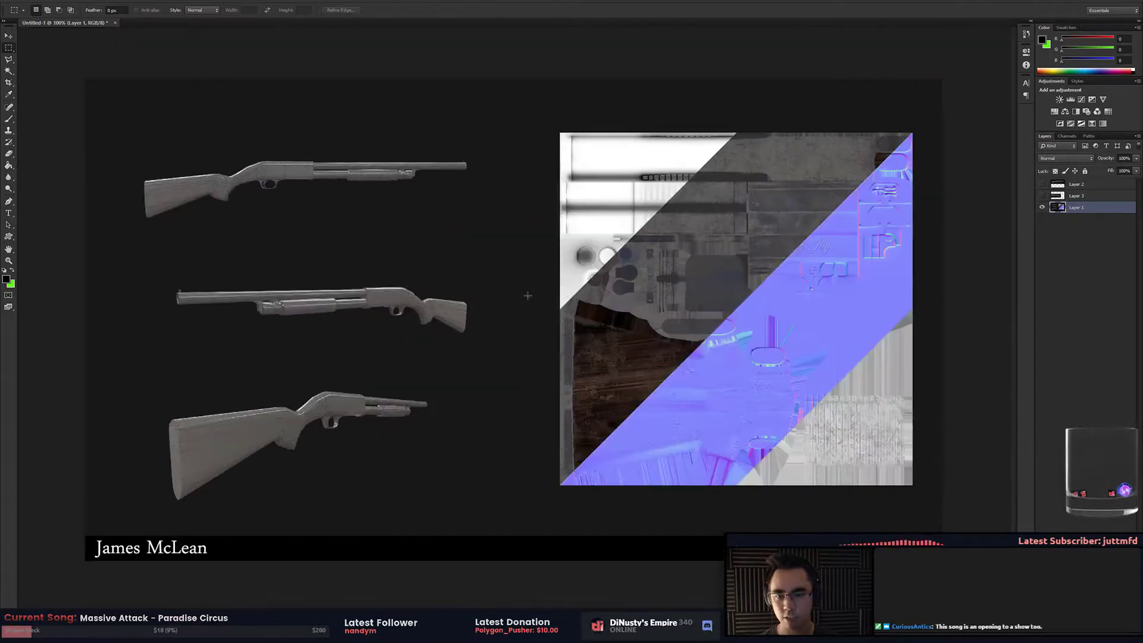
left_click(1042, 195)
left_click(1042, 194)
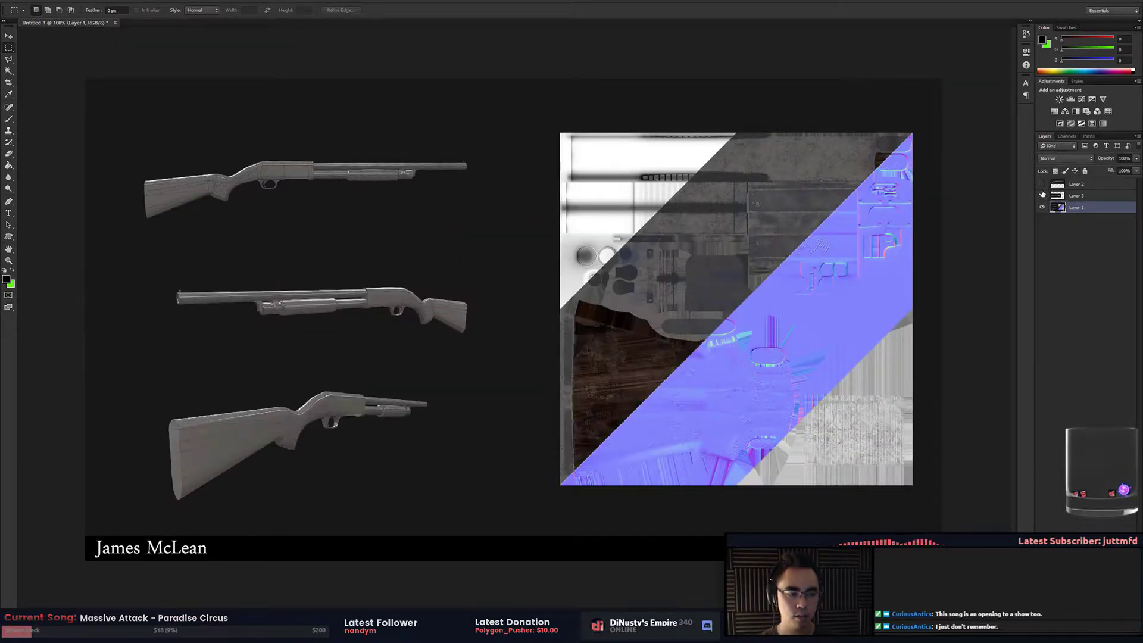
Paint out the bottom shotgun on the original image layer with the Brush in the sampled dark background colour
key("b")
left_click(186, 377, "alt")
mouse_move(187, 378)
left_mouse_down()
mouse_move(184, 472)
mouse_move(383, 401)
left_mouse_up()
left_click(1045, 182)
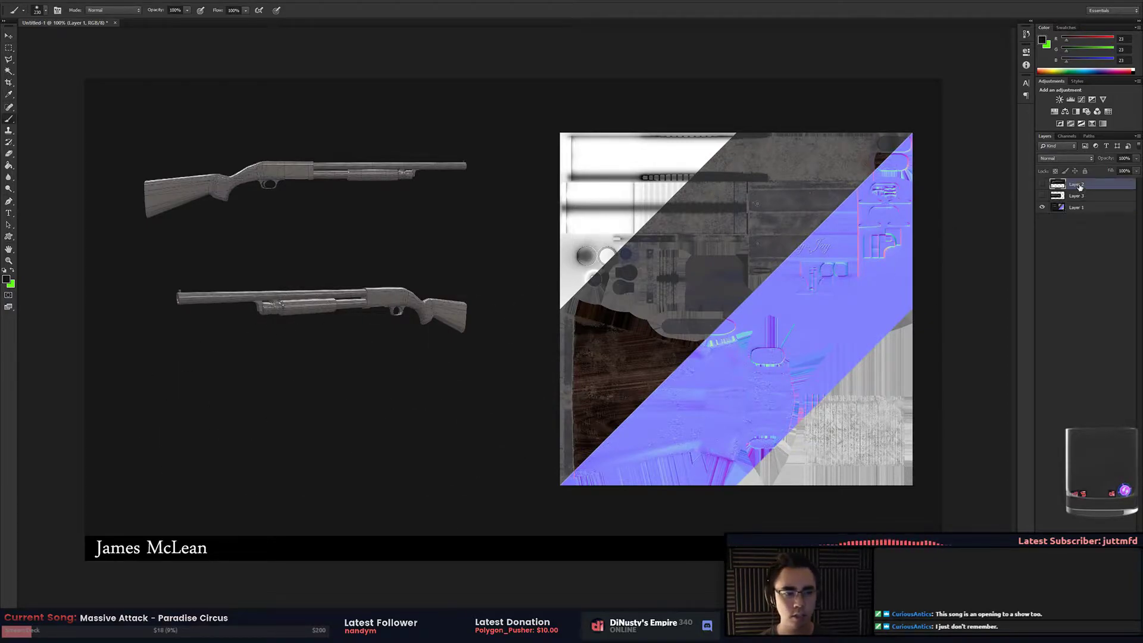
Show both enlarged shotguns, arrange them one above the other across the canvas, and merge their two layers
left_click(1042, 184)
left_click(1068, 196)
left_click_drag(731, 243, 971, 374)
left_click(1076, 184)
left_click_drag(803, 231, 782, 260)
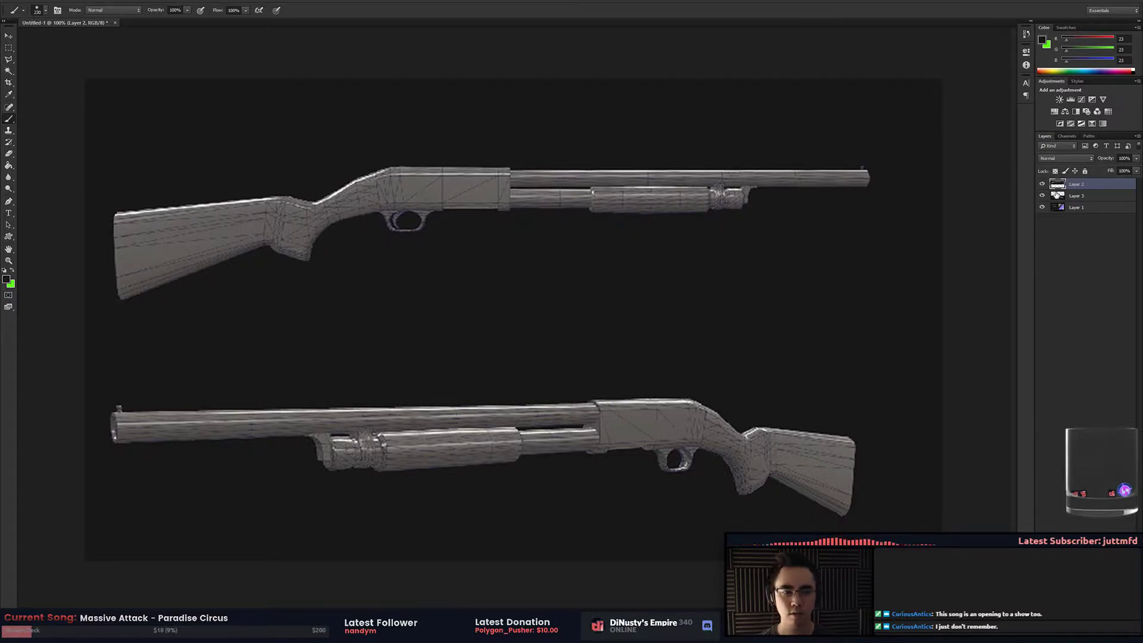
key("ctrl+e")
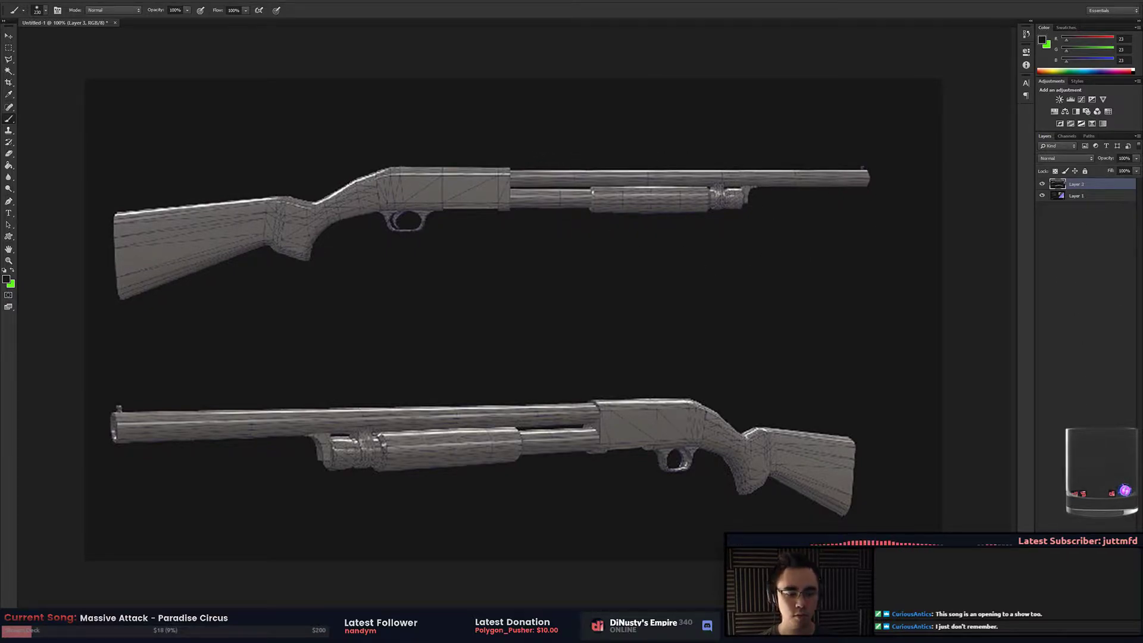
Mask the merged shotgun layer in black, and fill a rectangle beside the texture sheet with white in the mask to reveal that area
left_click(1075, 601)
key("ctrl+i")
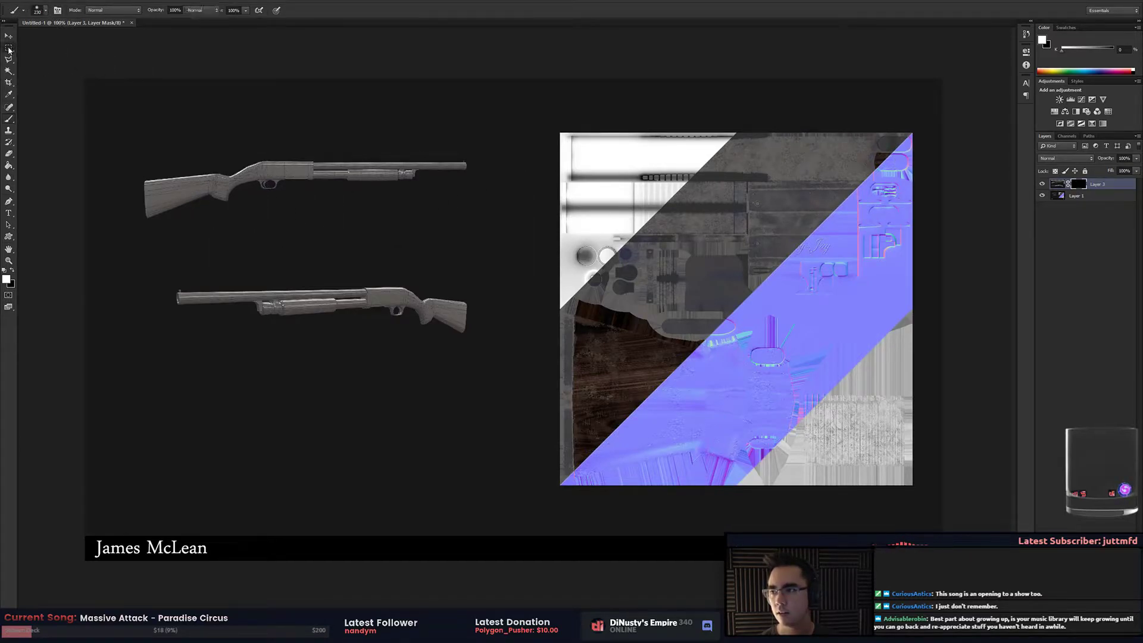
left_click(8, 48)
left_click_drag(122, 130, 532, 485)
left_click_drag(527, 484, 536, 485)
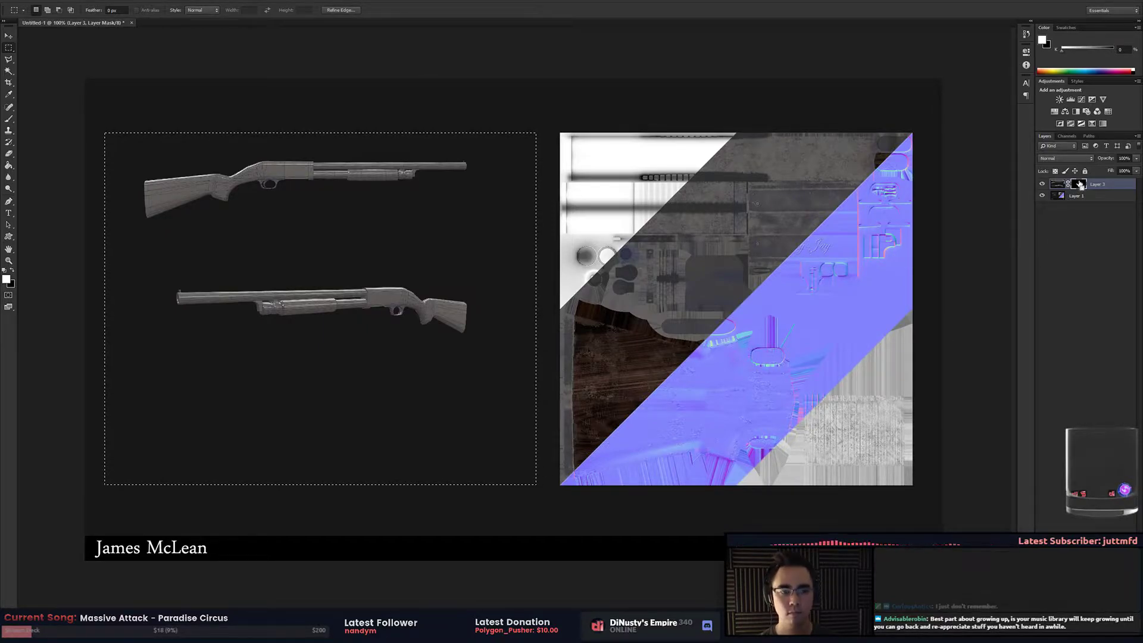
key("x")
key("ctrl+BackSpace")
key("ctrl+d")
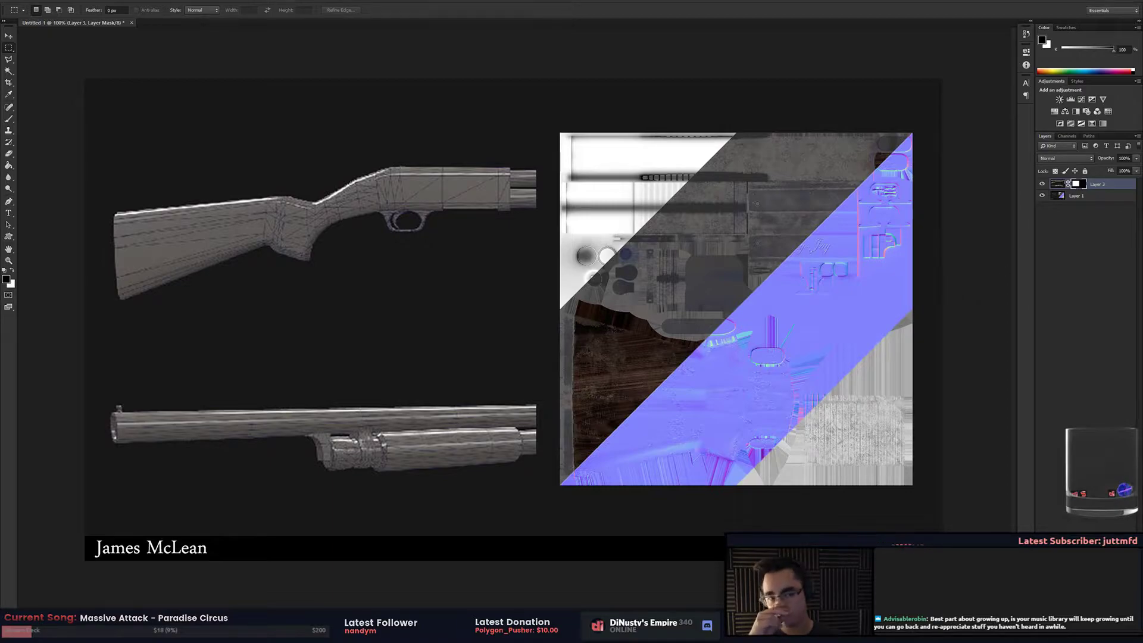
left_click(1056, 184)
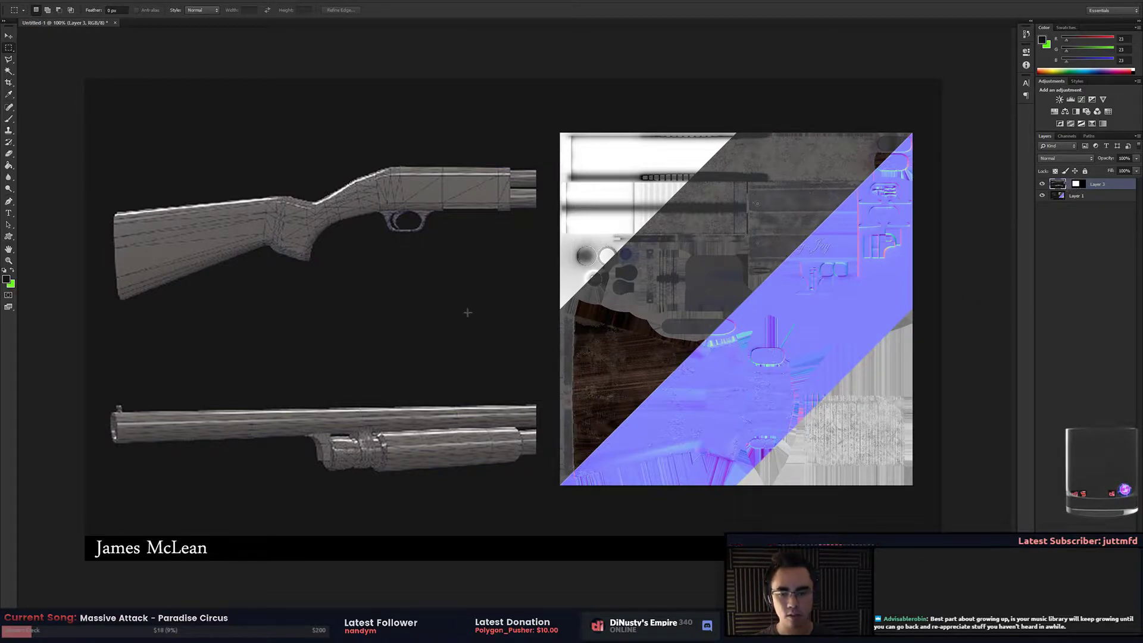
Shift the merged shotguns inside the masked area so the lower gun shows from its barrel to its trigger guard
left_click_drag(502, 397, 332, 375)
key("ctrl+minus")
key("ctrl+minus")
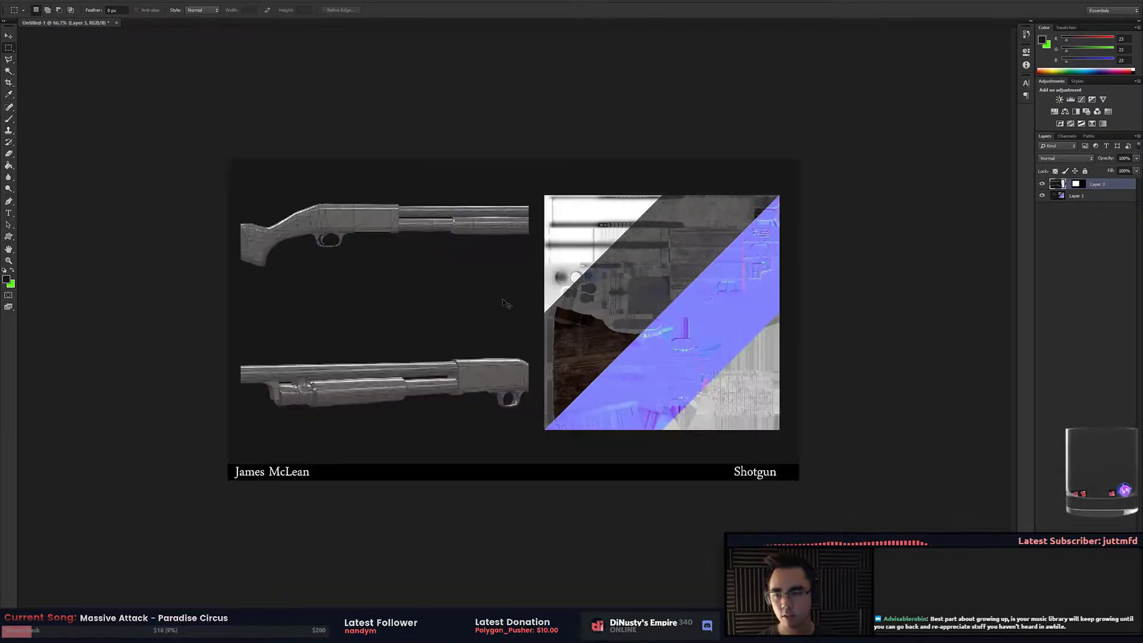
left_click_drag(230, 322, 737, 438)
key("ctrl+d")
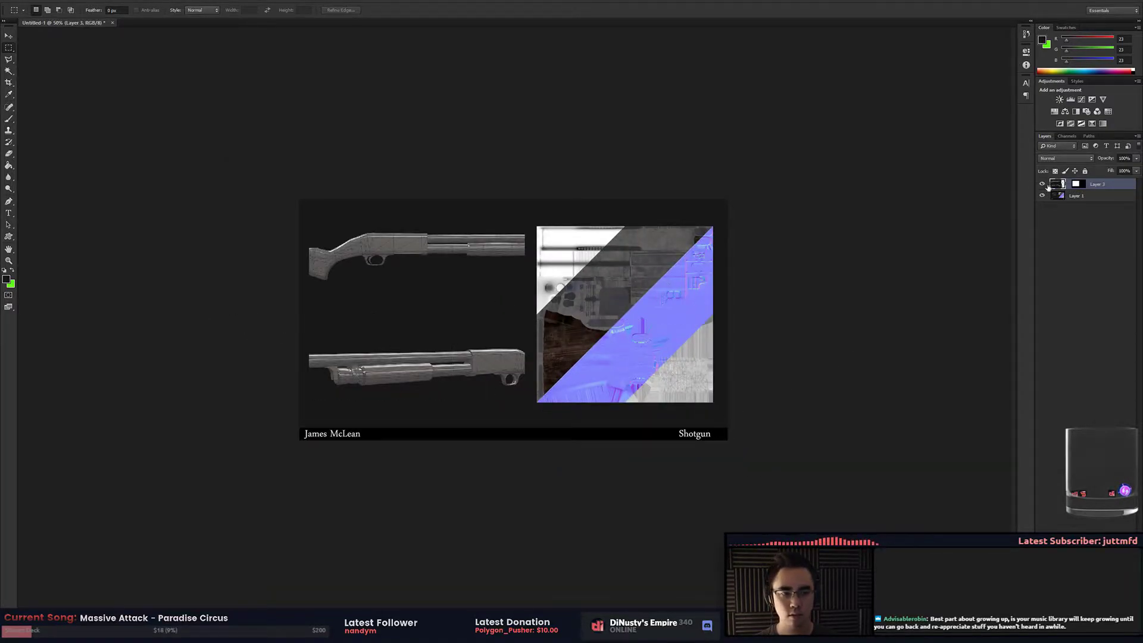
Duplicate the shotgun layer, shift the copy to reveal the upper gun's whole stock, and delete the lower gun from the copy
key("ctrl+j")
left_click_drag(709, 274, 820, 303)
left_click_drag(247, 318, 864, 459)
key("Delete")
key("ctrl+d")
key("ctrl+plus")
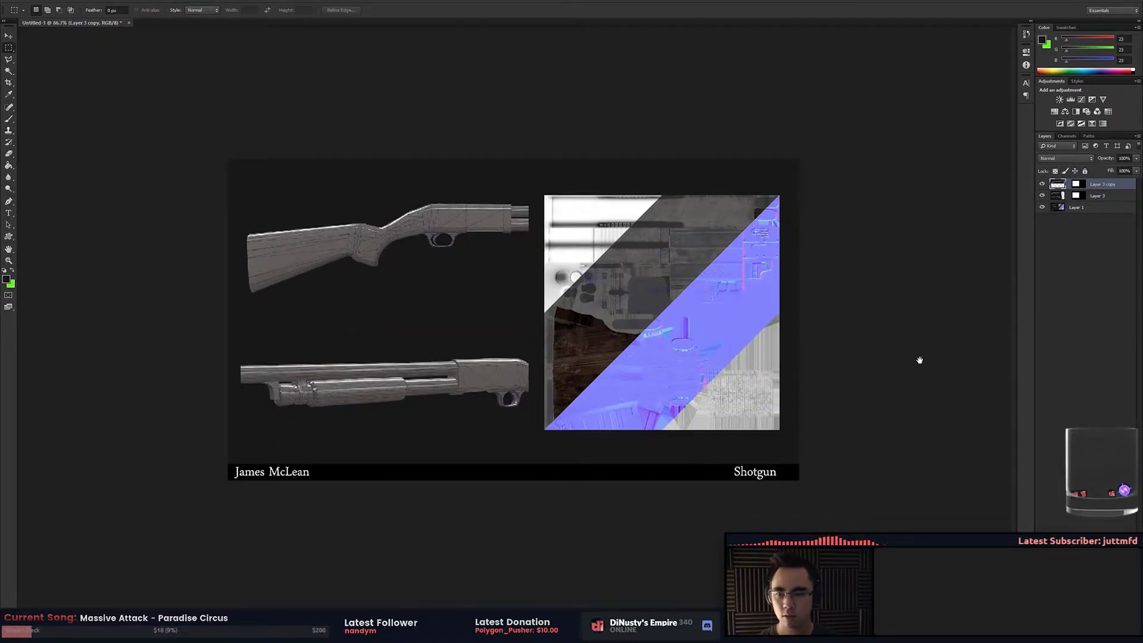
Try erasing on the duplicate layer's mask along the edge of the texture sheet
left_click(1077, 185)
key("e")
left_click_drag(555, 179, 586, 480)
key("ctrl+z")
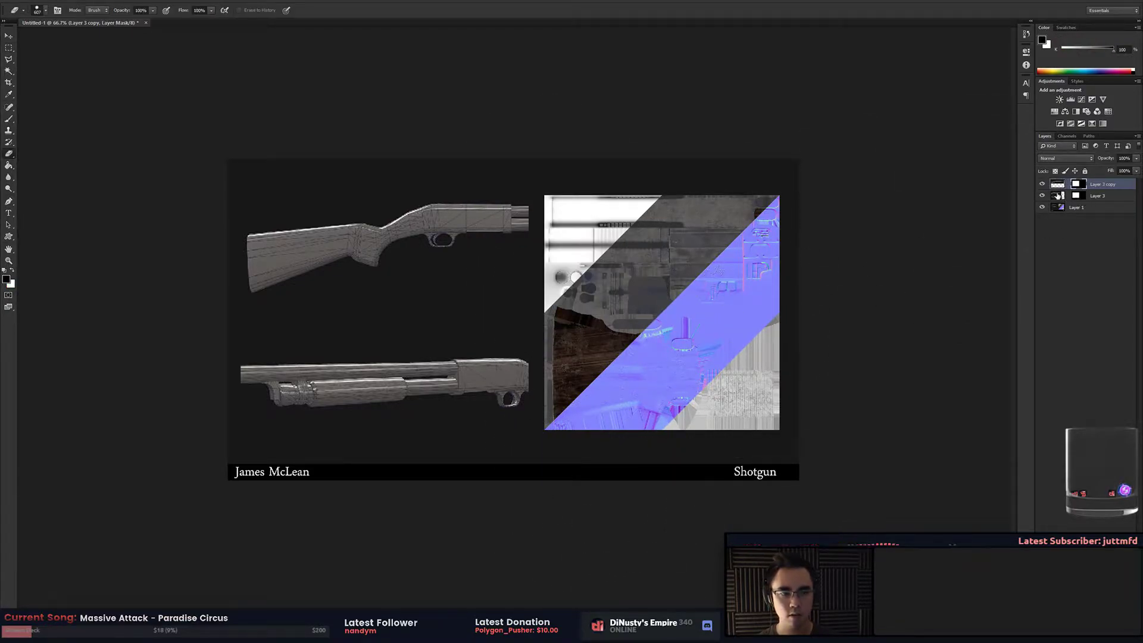
Merge the duplicate into the shotgun layer below, applying that layer's mask in the merge
left_click(1058, 196)
left_click(1057, 185)
key("ctrl+e")
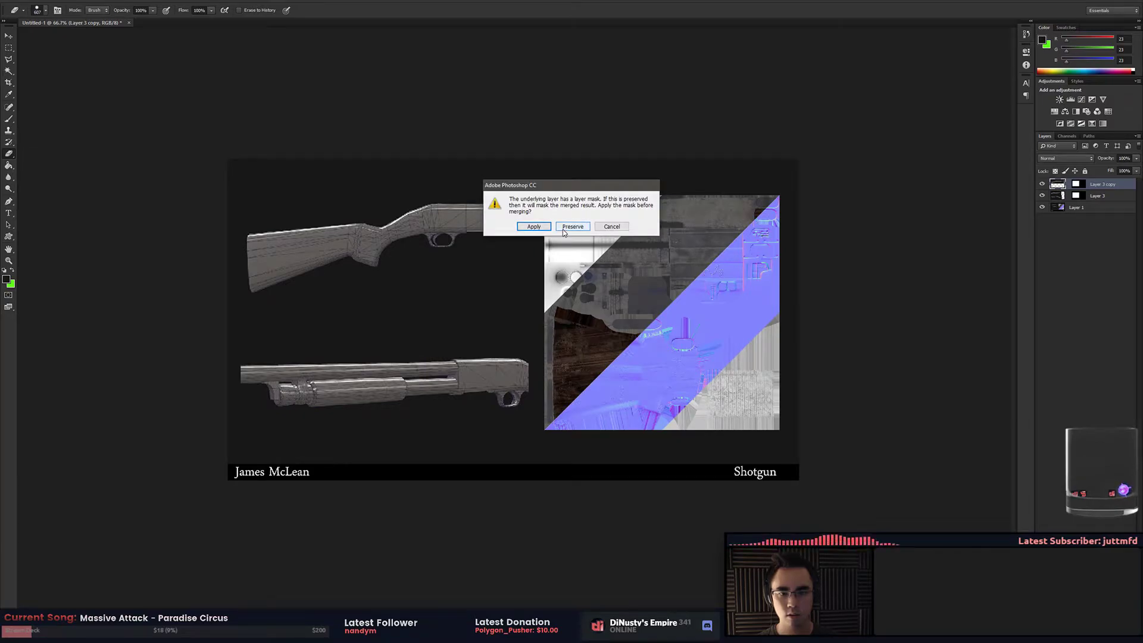
left_click(534, 227)
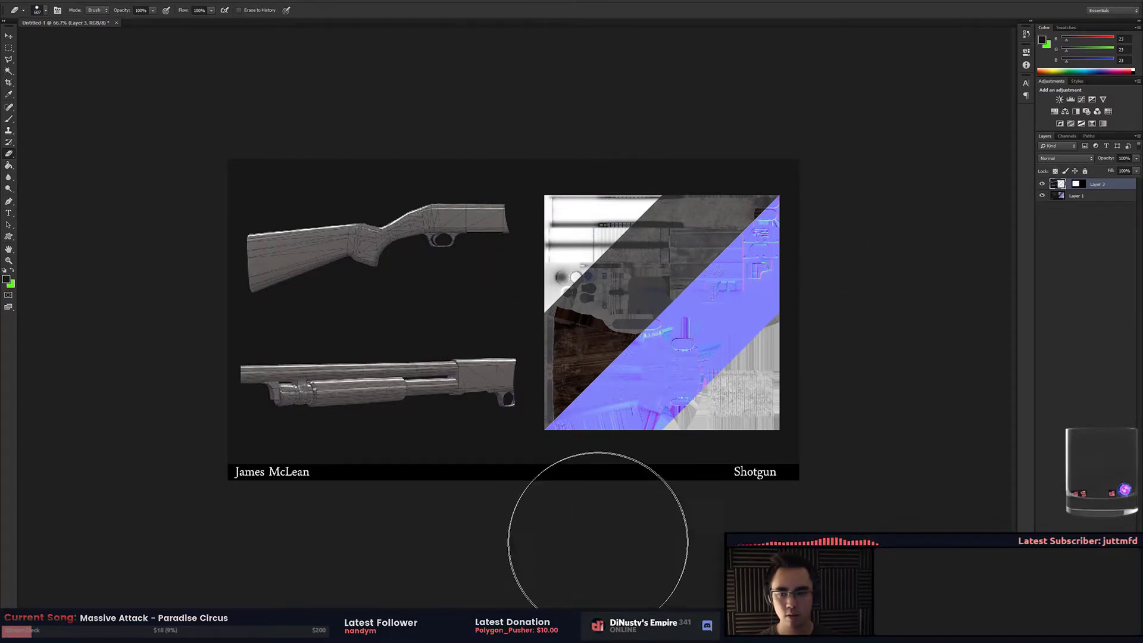
Try to soften the cut ends of both shotguns beside the texture sheet with Eraser and Brush strokes on the layer itself
mouse_move(514, 321)
left_mouse_down()
mouse_move(506, 143)
mouse_move(629, 487)
mouse_move(587, 459)
mouse_move(608, 512)
left_mouse_up()
key("ctrl+z")
left_click_drag(571, 304, 595, 194)
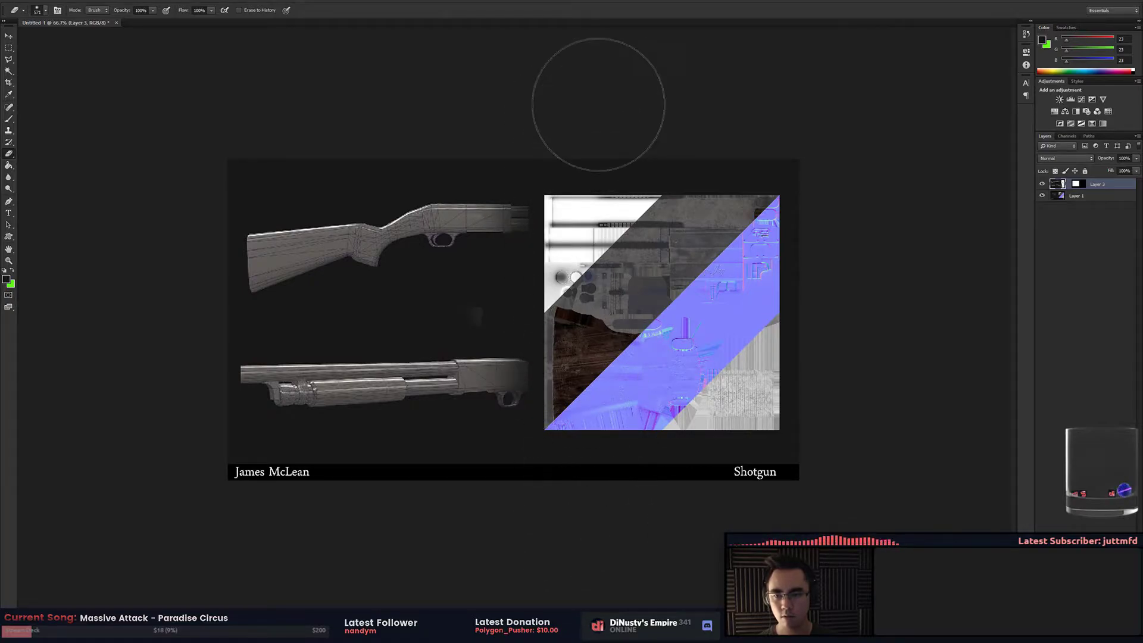
key("ctrl+z")
key("x")
mouse_move(416, 113)
left_mouse_down()
mouse_move(474, 133)
mouse_move(494, 485)
left_mouse_up()
key("ctrl+z")
mouse_move(549, 151)
left_mouse_down()
mouse_move(591, 433)
mouse_move(634, 123)
left_mouse_up()
key("ctrl+z")
key("b")
left_click_drag(563, 158, 566, 285)
key("ctrl+z")
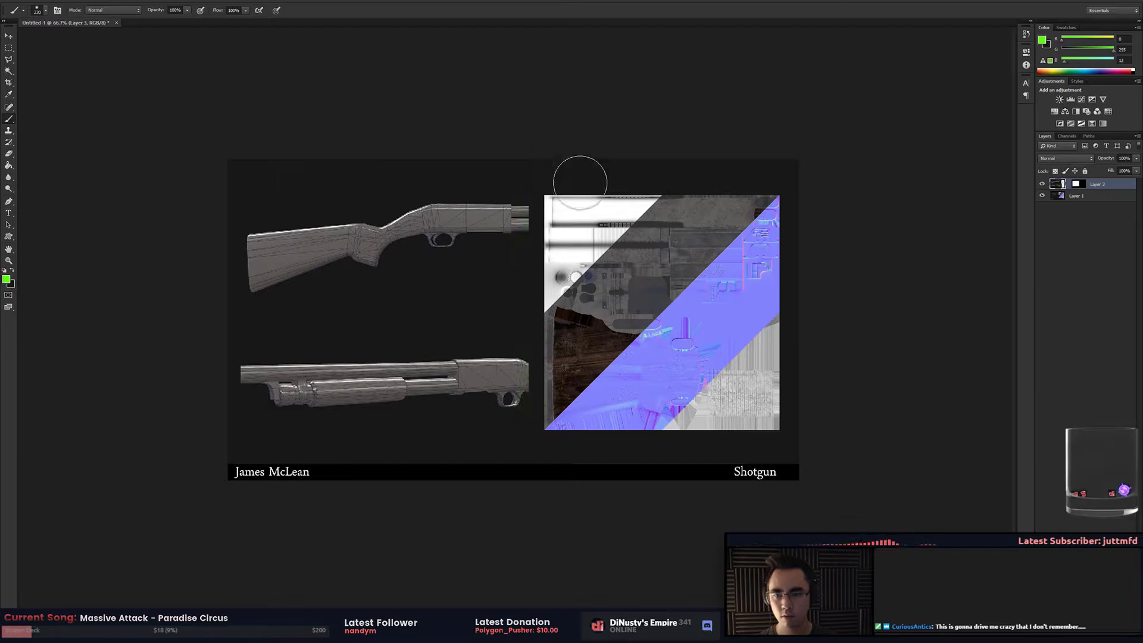
Fade out the cut ends of both shotguns by painting black in the layer mask with a large soft Brush
key("x")
left_click(1075, 184)
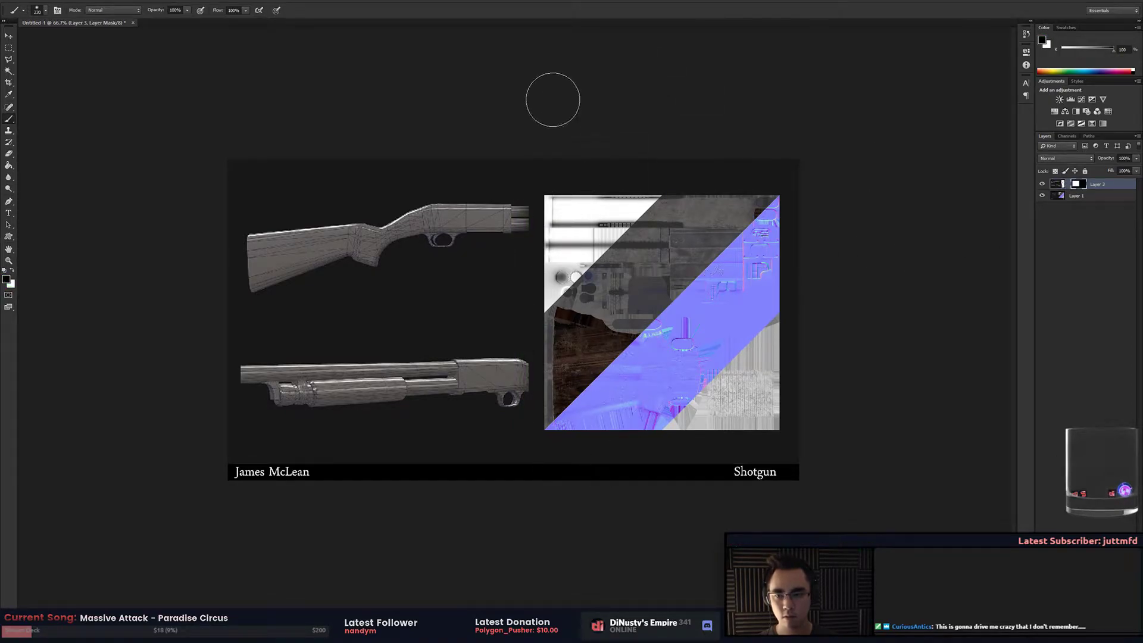
left_click_drag(553, 100, 556, 470)
right_click(557, 470, "alt")
mouse_move(573, 167)
left_mouse_down()
mouse_move(572, 524)
mouse_move(558, 86)
left_mouse_up()
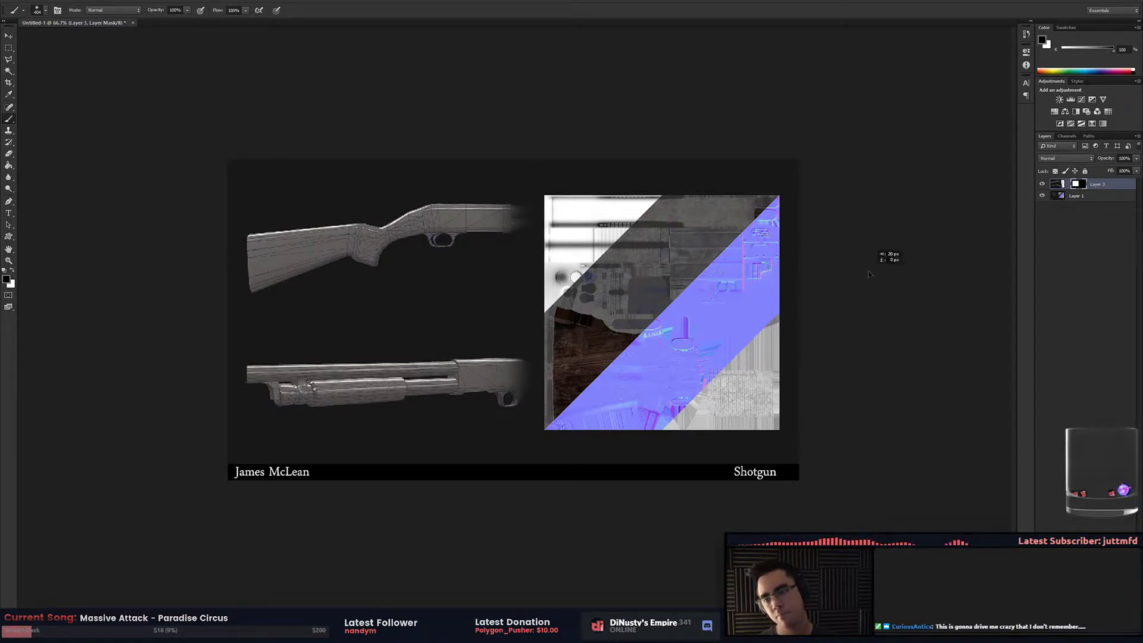
key("ctrl+z")
key("ctrl+z")
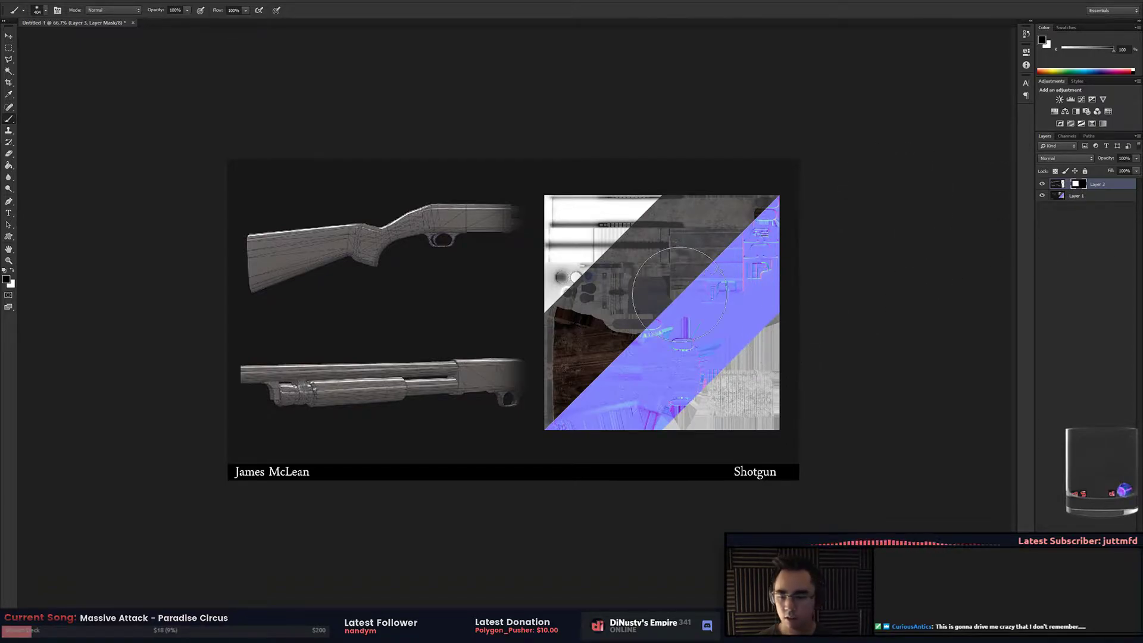
Switch to the shotgun's ArtStation page in Chrome and examine its wireframe sheet and textured renders
key("alt+Tab")
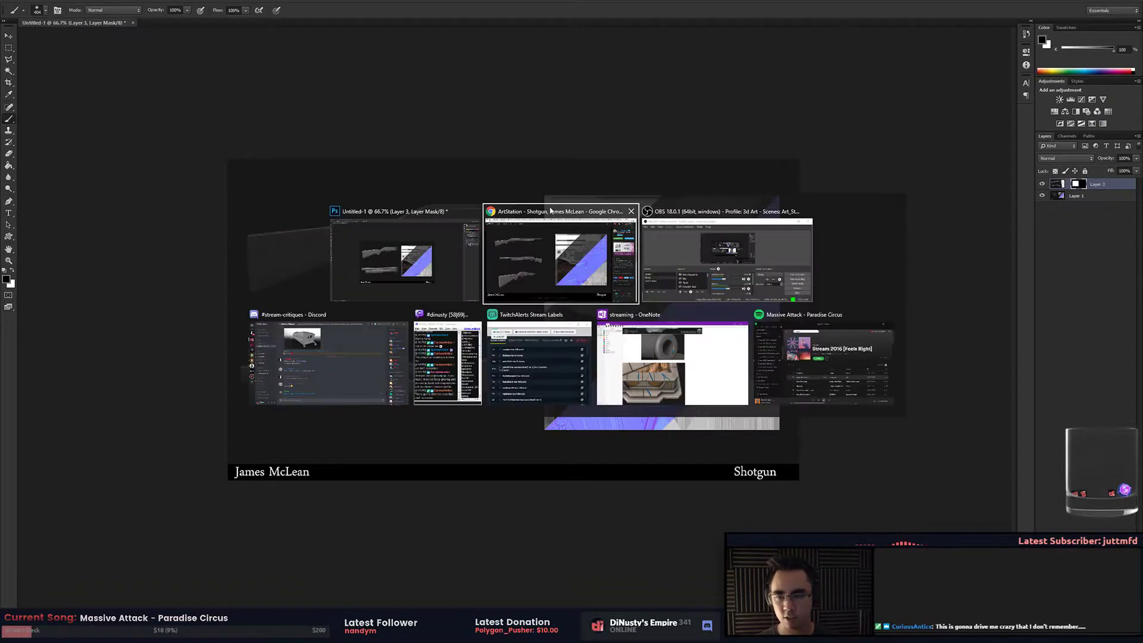
scroll(474, 293, "down", 7)
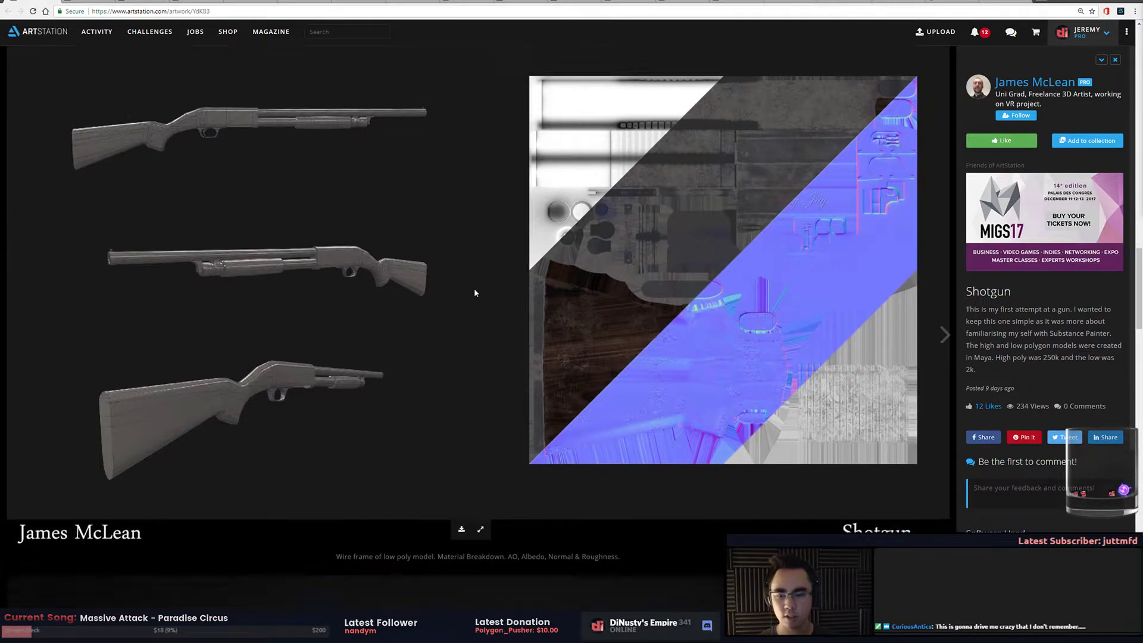
scroll(486, 264, "down", 3)
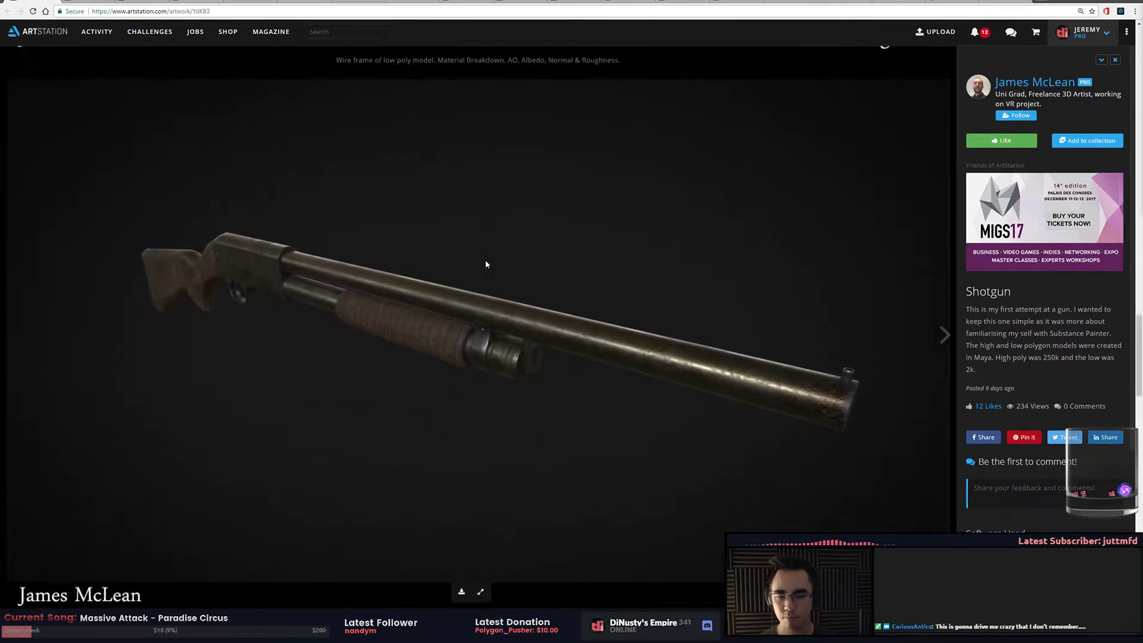
scroll(435, 290, "up", 1)
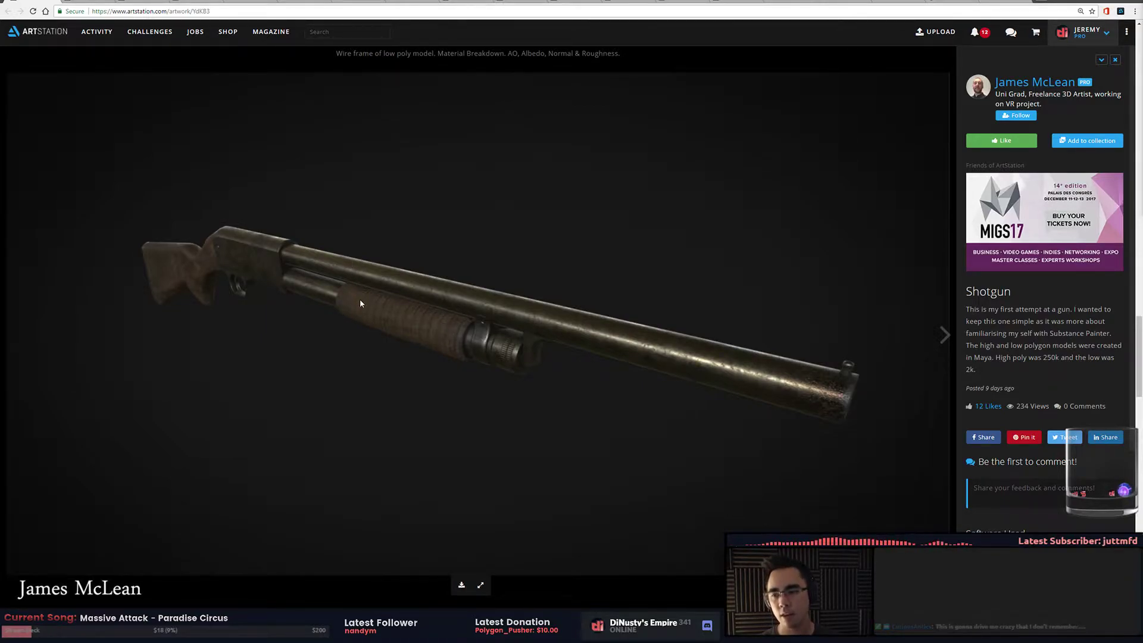
scroll(359, 292, "down", 1)
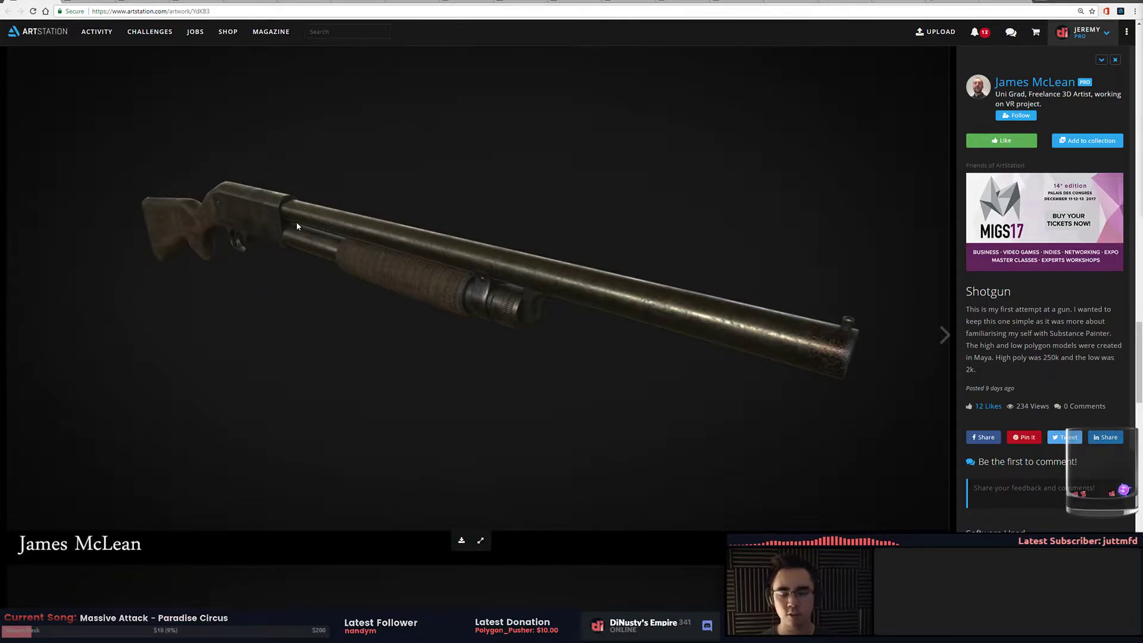
scroll(438, 244, "down", 7)
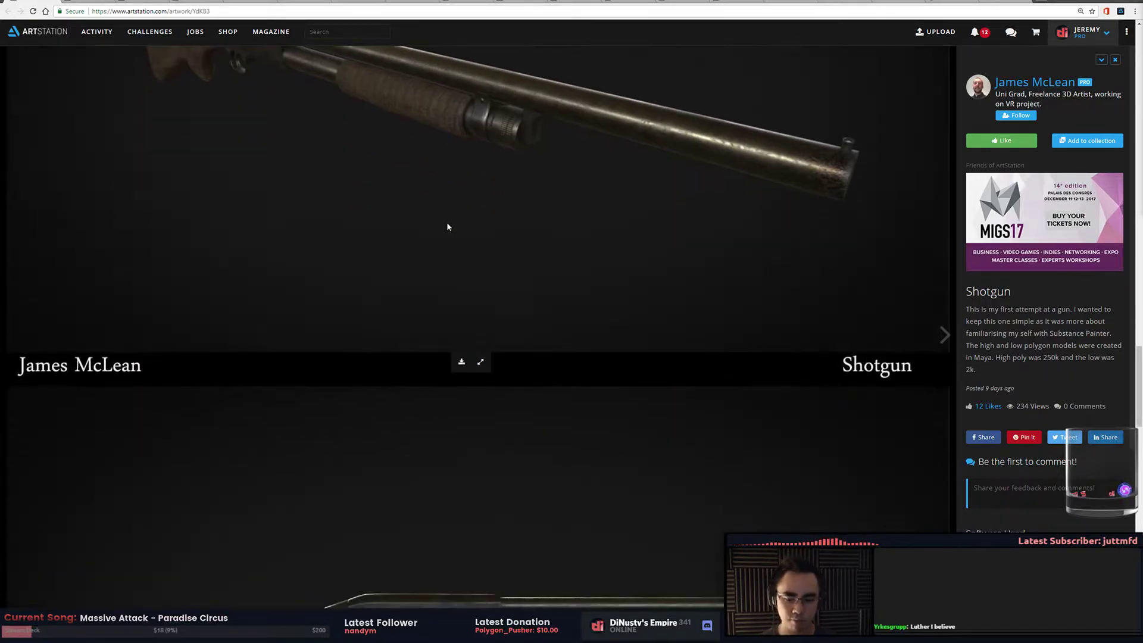
scroll(443, 216, "down", 1)
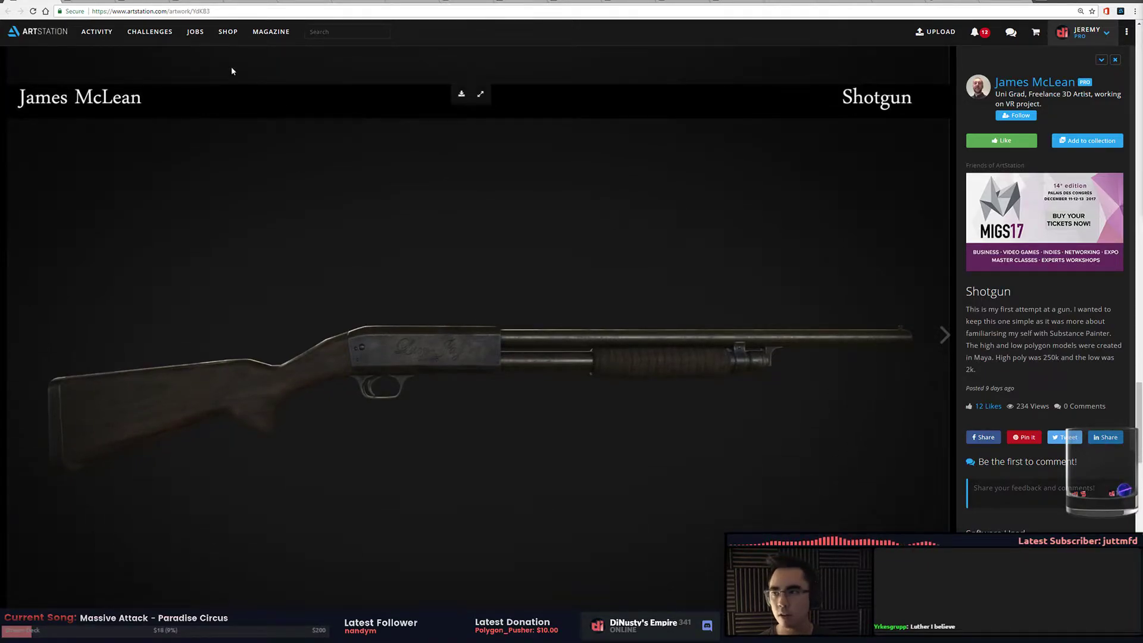
Bring up the X Rebirth "Xenon I" Mothership artwork and read its author's post in Discord's stream-critiques channel
key("Right")
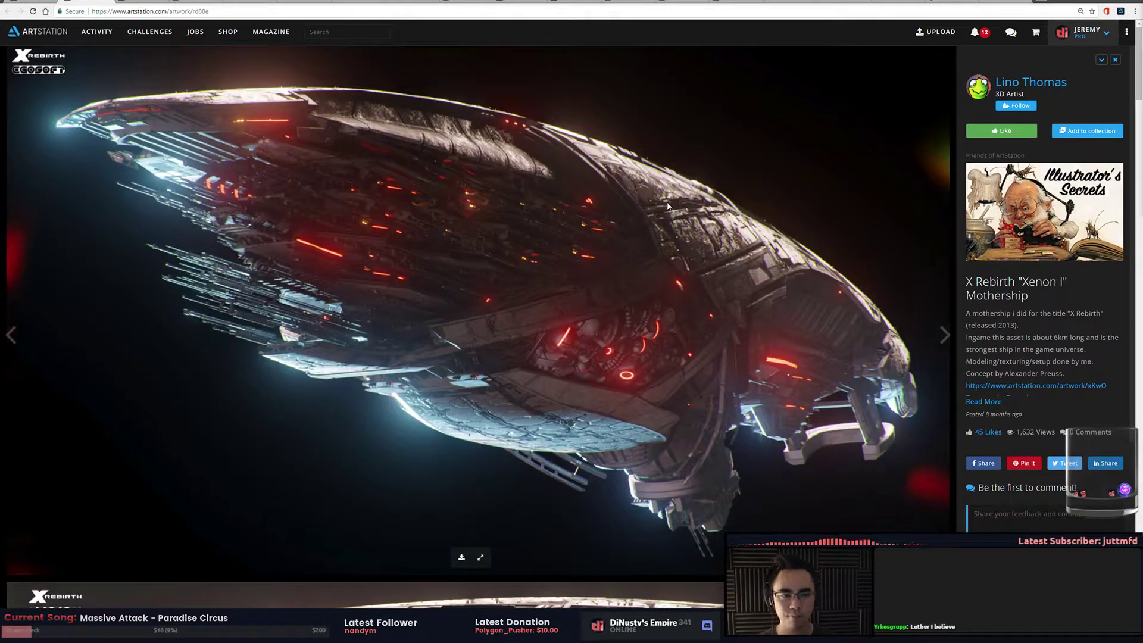
key("alt+Tab")
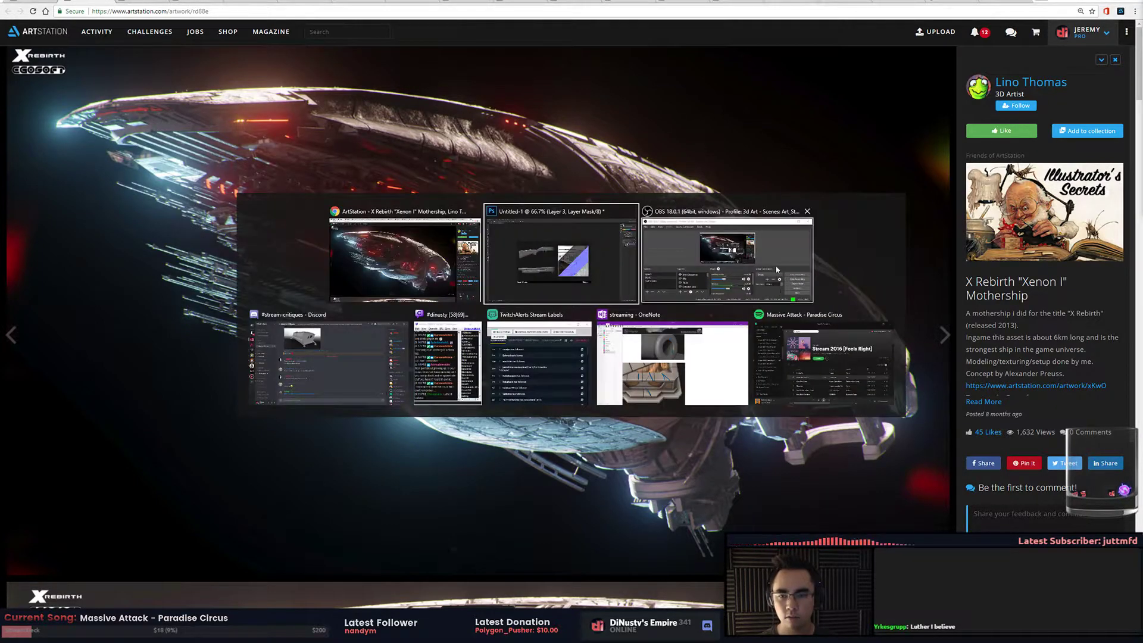
scroll(514, 301, "up", 10)
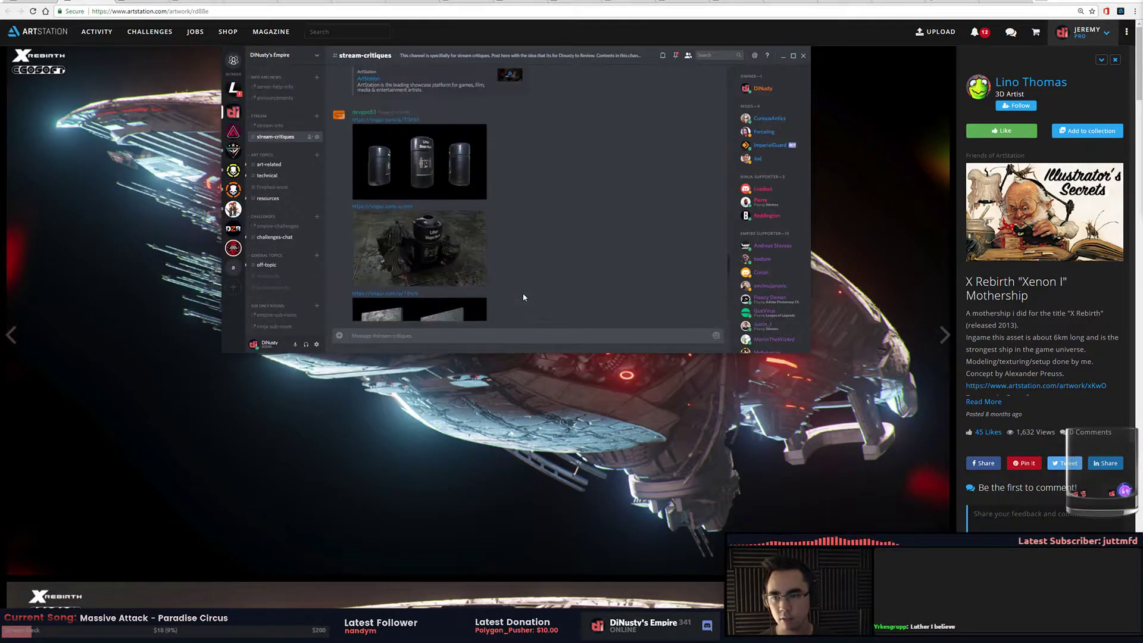
scroll(538, 299, "up", 15)
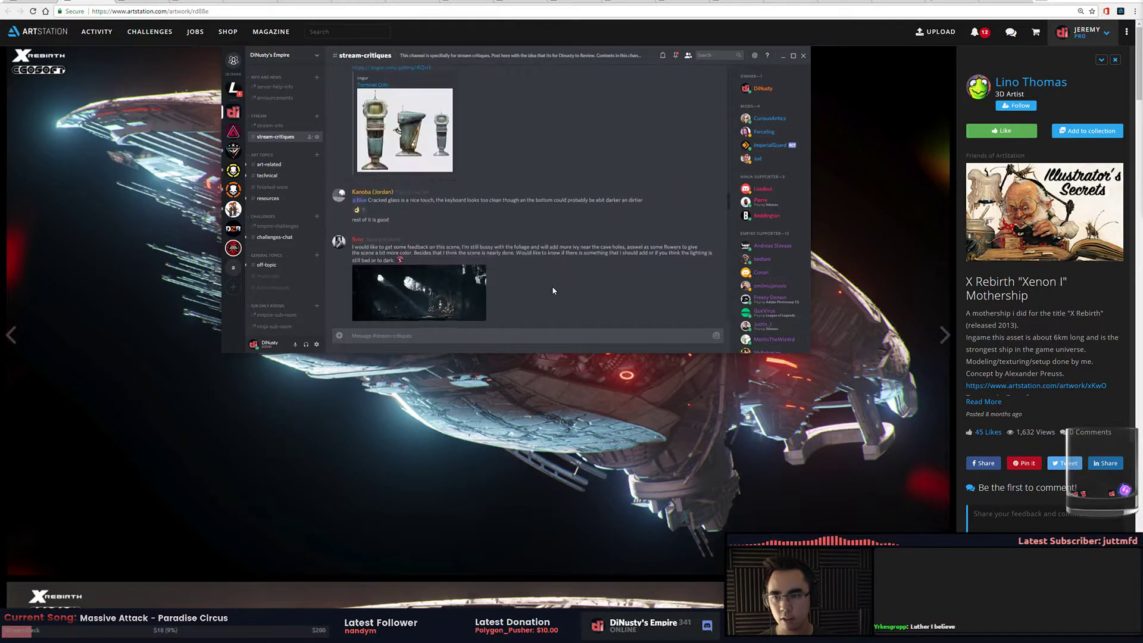
scroll(557, 288, "down", 2)
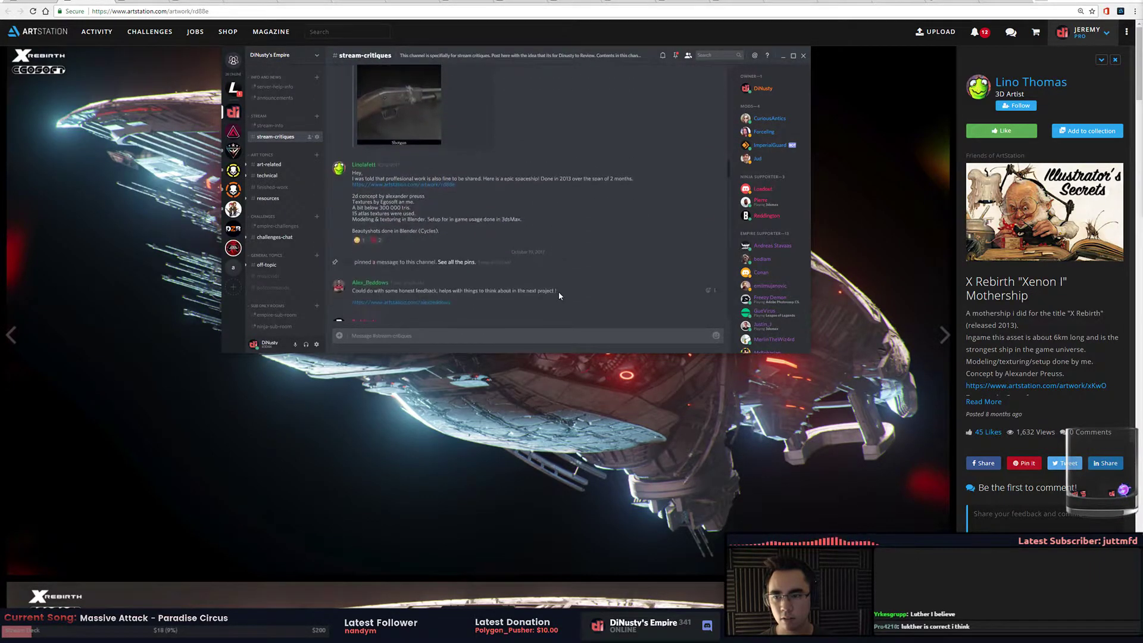
right_click(367, 168)
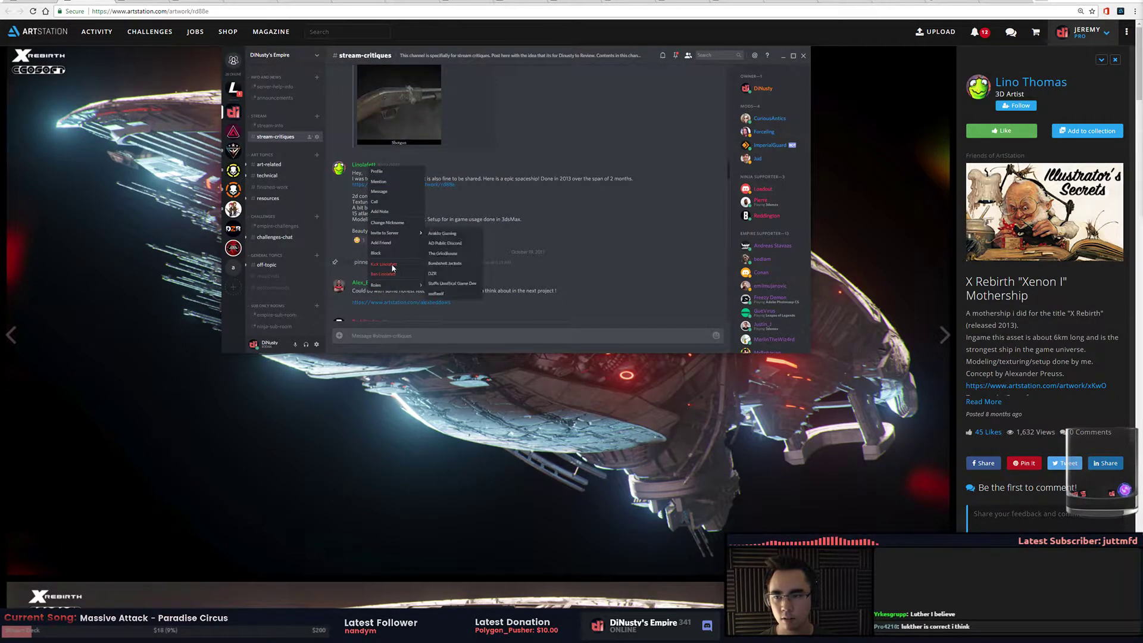
left_click(518, 173)
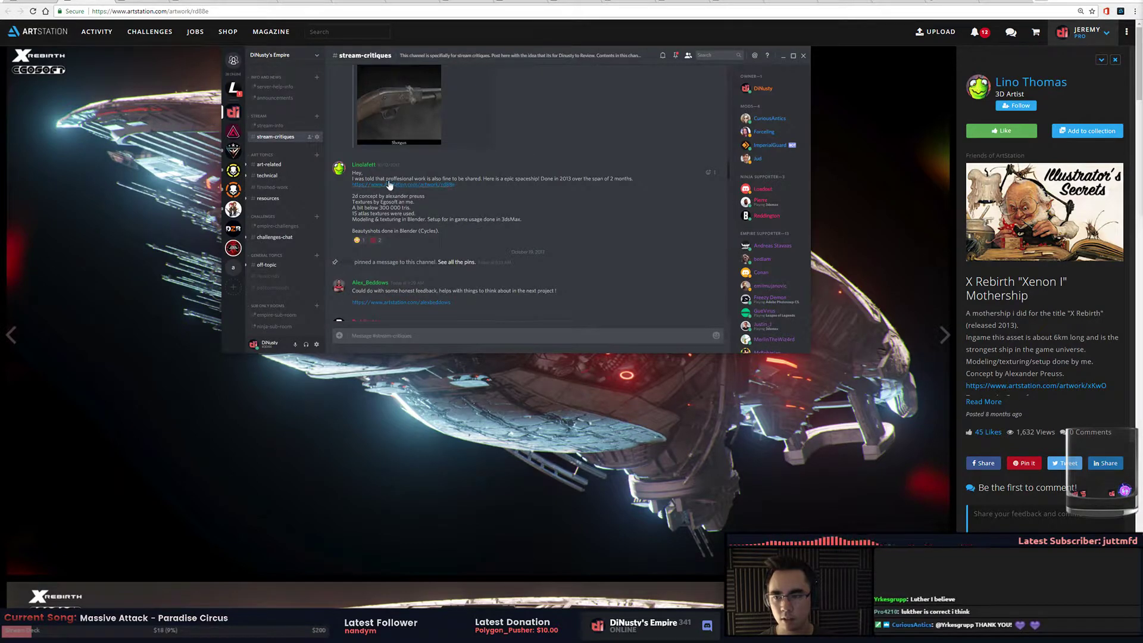
left_click_drag(375, 178, 500, 176)
left_click(500, 176)
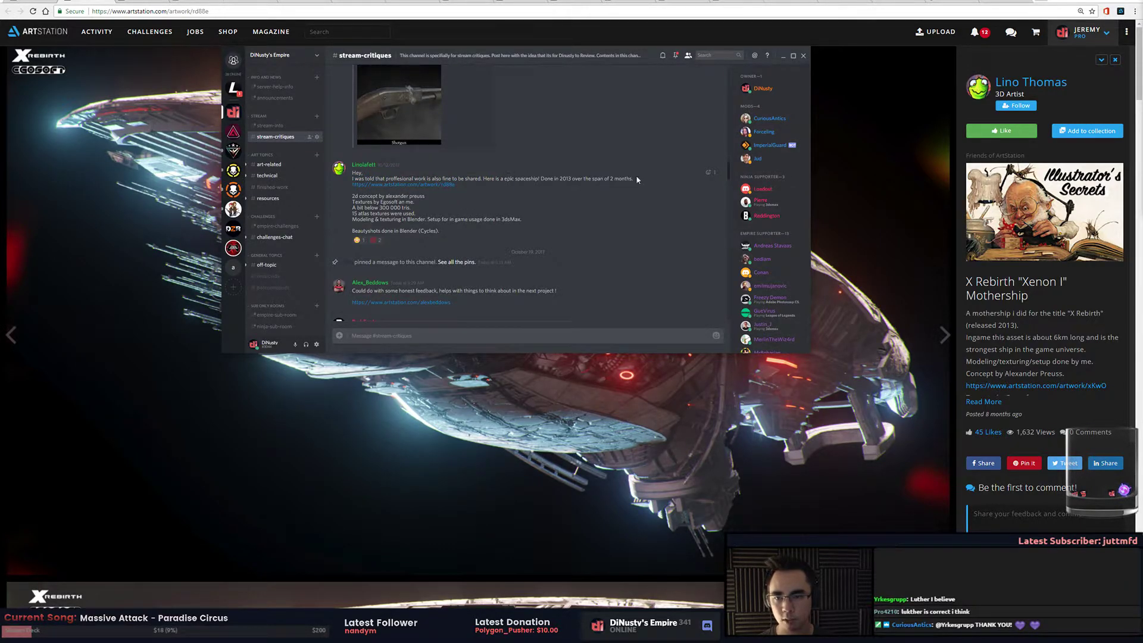
Return to the Xenon I Mothership page on ArtStation and examine its full-ship and close-up renders
left_click(861, 126)
scroll(843, 242, "down", 6)
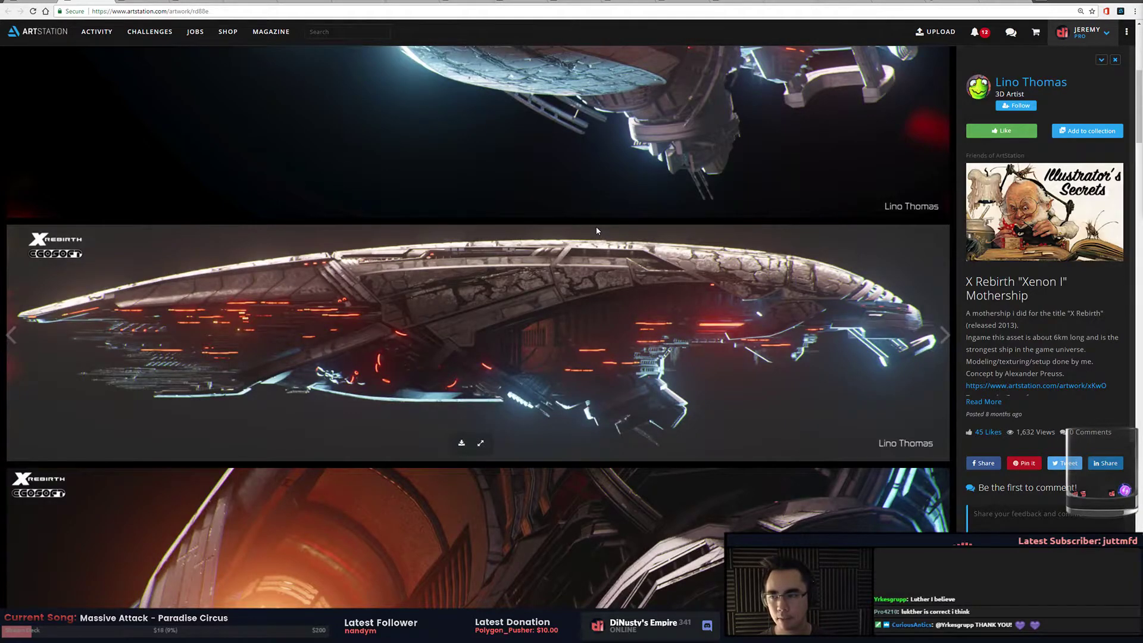
scroll(595, 226, "down", 2)
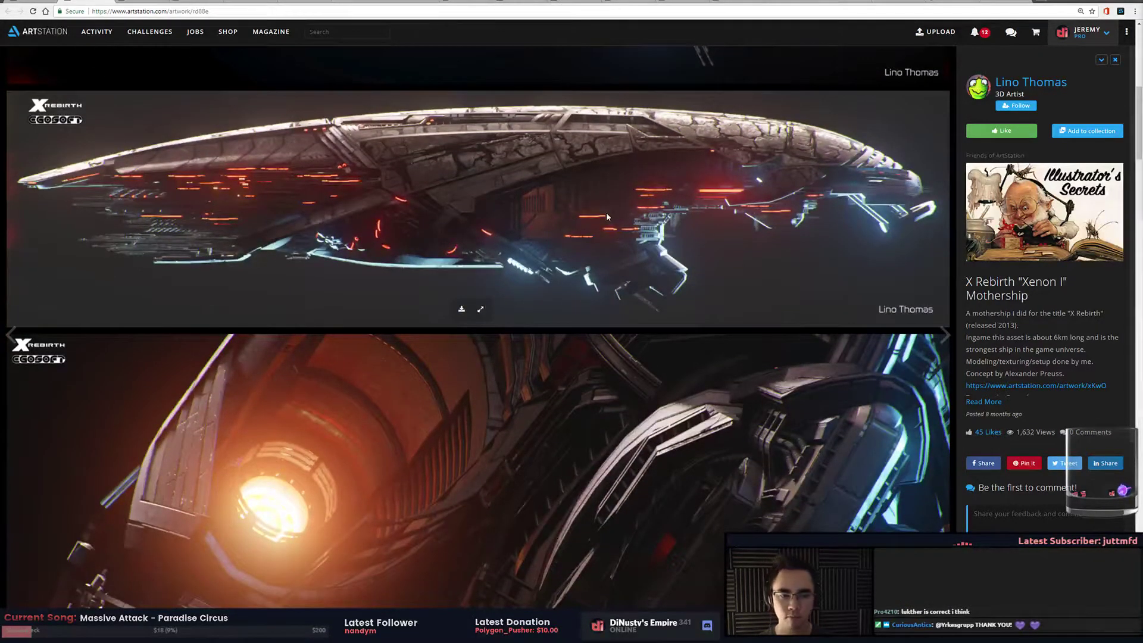
scroll(606, 213, "down", 7)
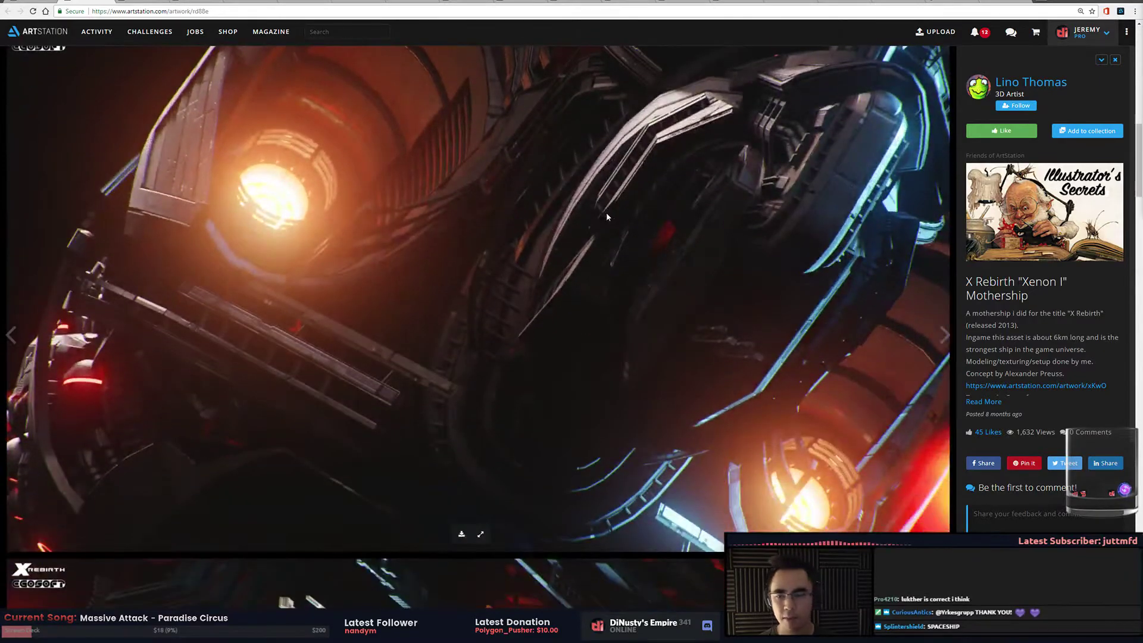
scroll(607, 216, "down", 7)
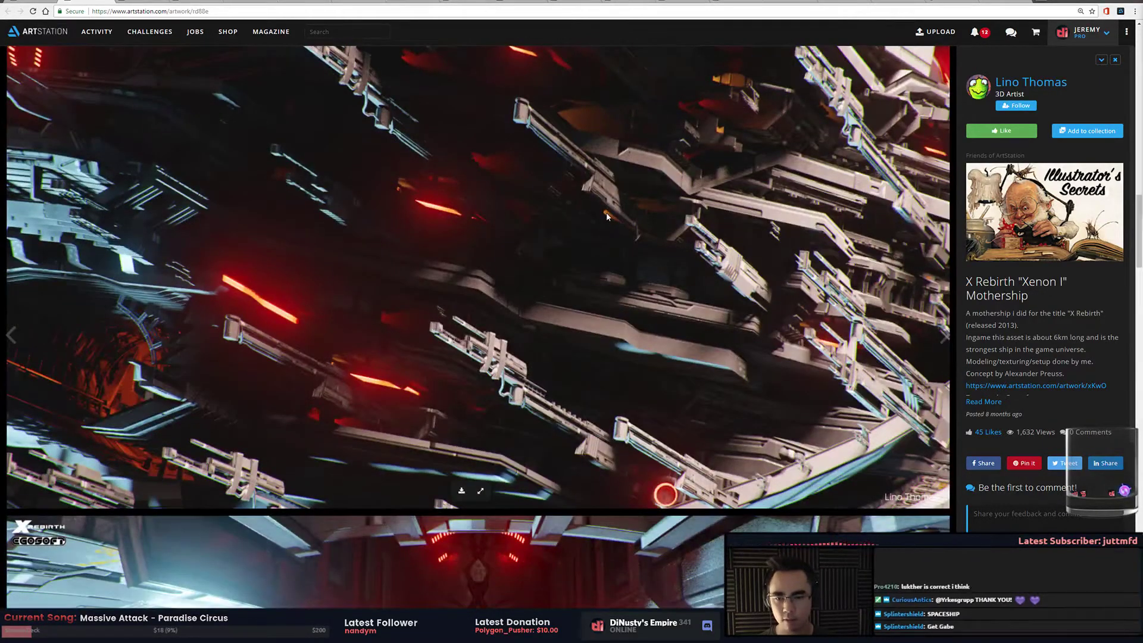
scroll(606, 217, "down", 4)
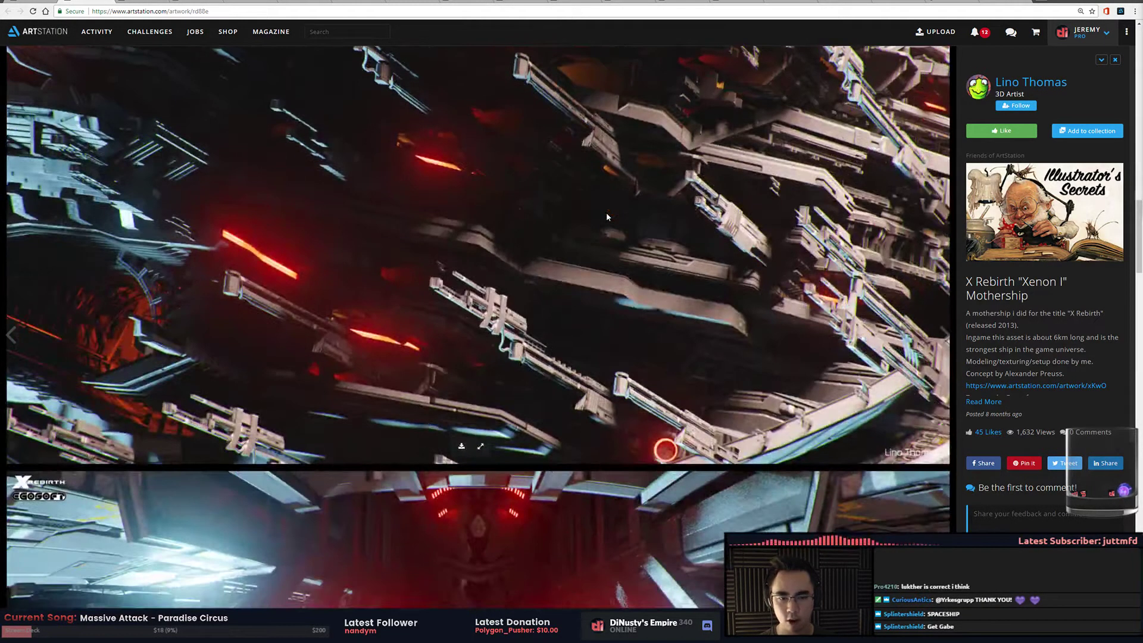
scroll(607, 216, "down", 2)
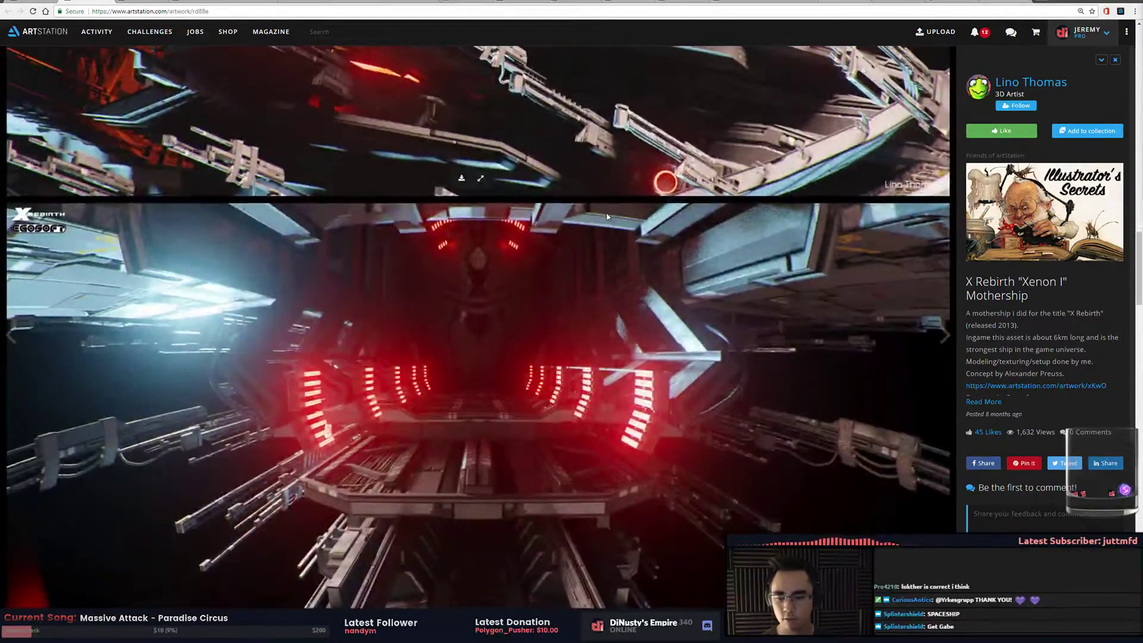
scroll(608, 207, "down", 1)
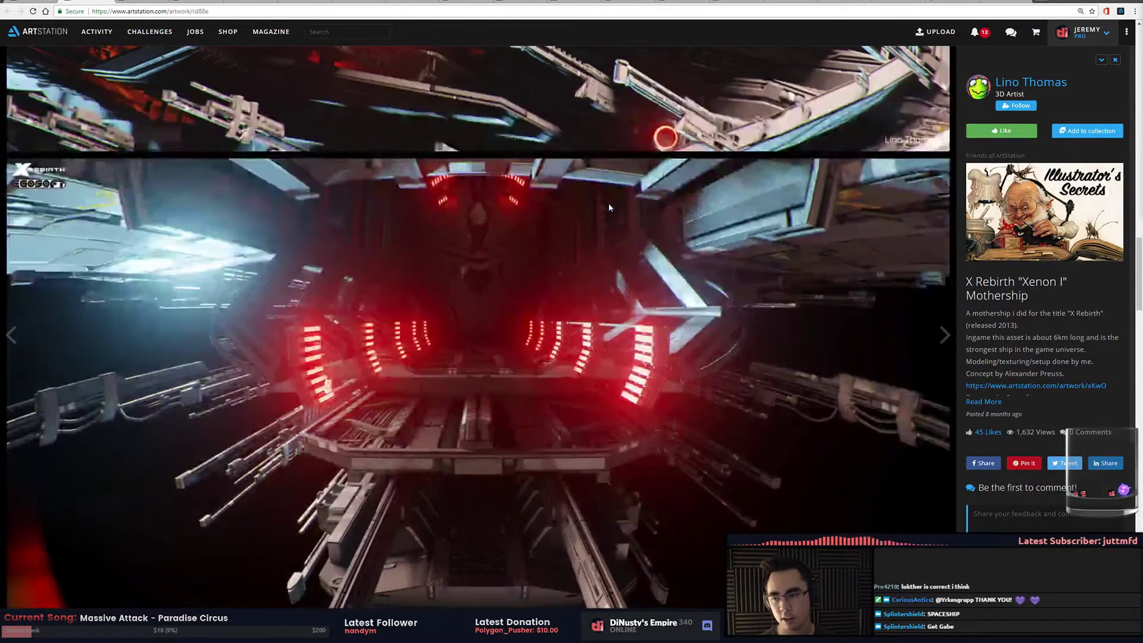
scroll(608, 207, "down", 1)
scroll(608, 207, "down", 7)
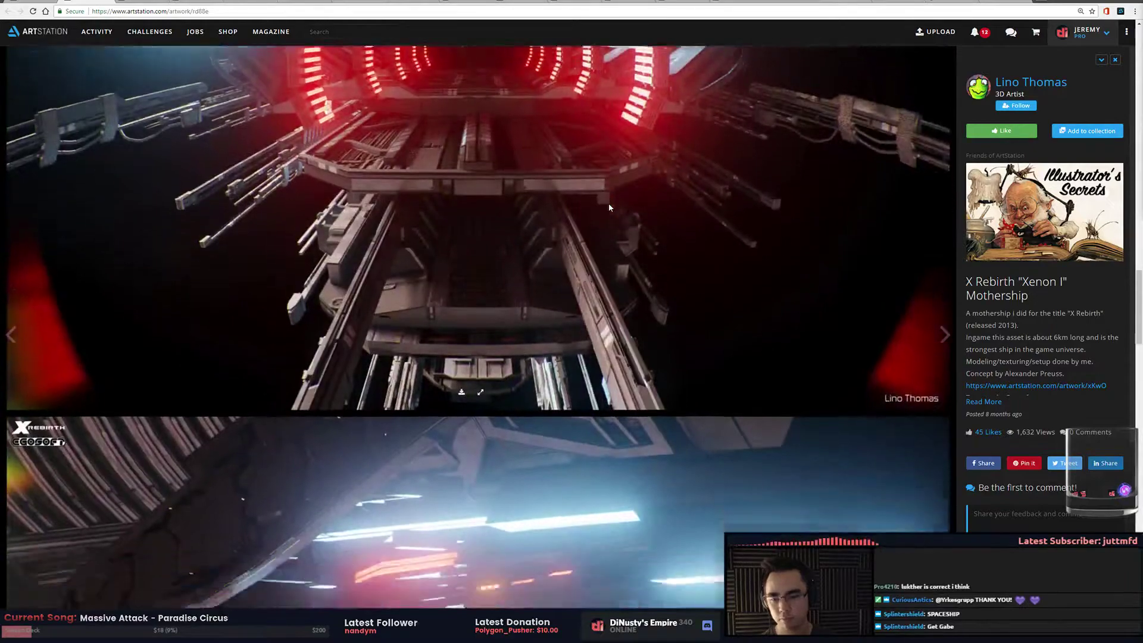
scroll(609, 208, "down", 3)
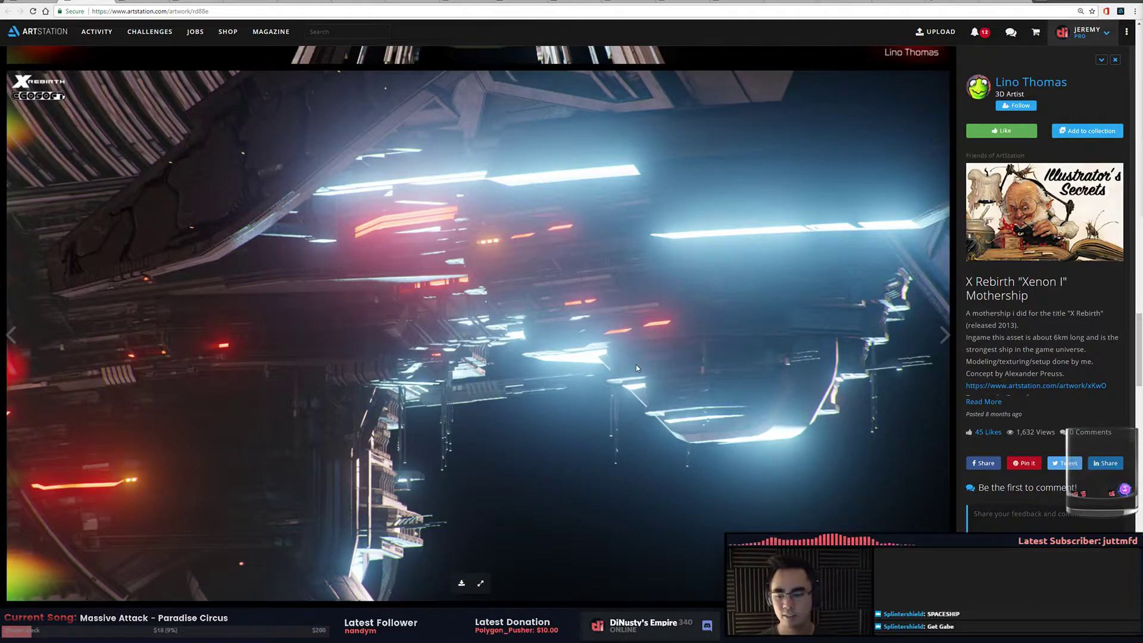
Recheck the author's post in Discord's stream-critiques channel and examine the remaining Xenon I Mothership renders on ArtStation
left_click(321, 631)
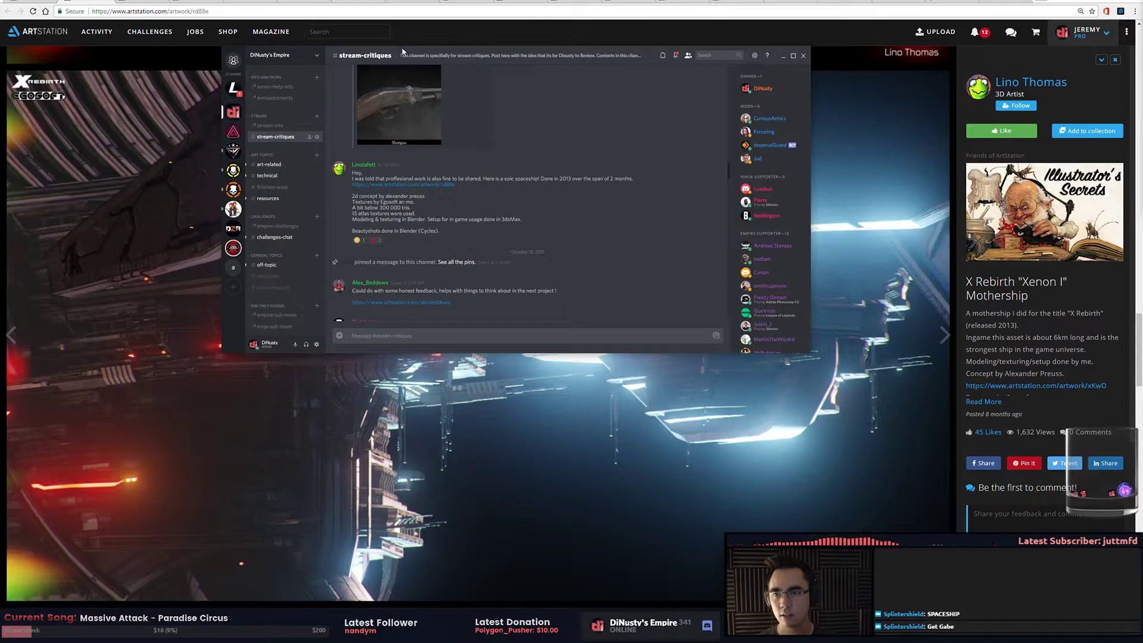
key("alt+Tab")
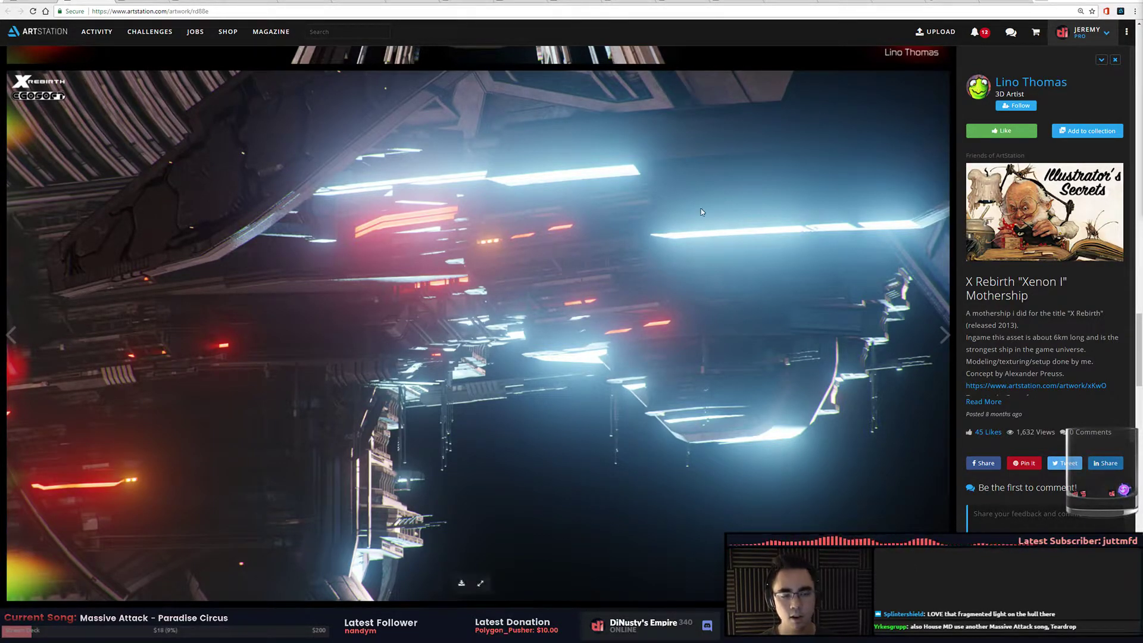
scroll(784, 246, "down", 10)
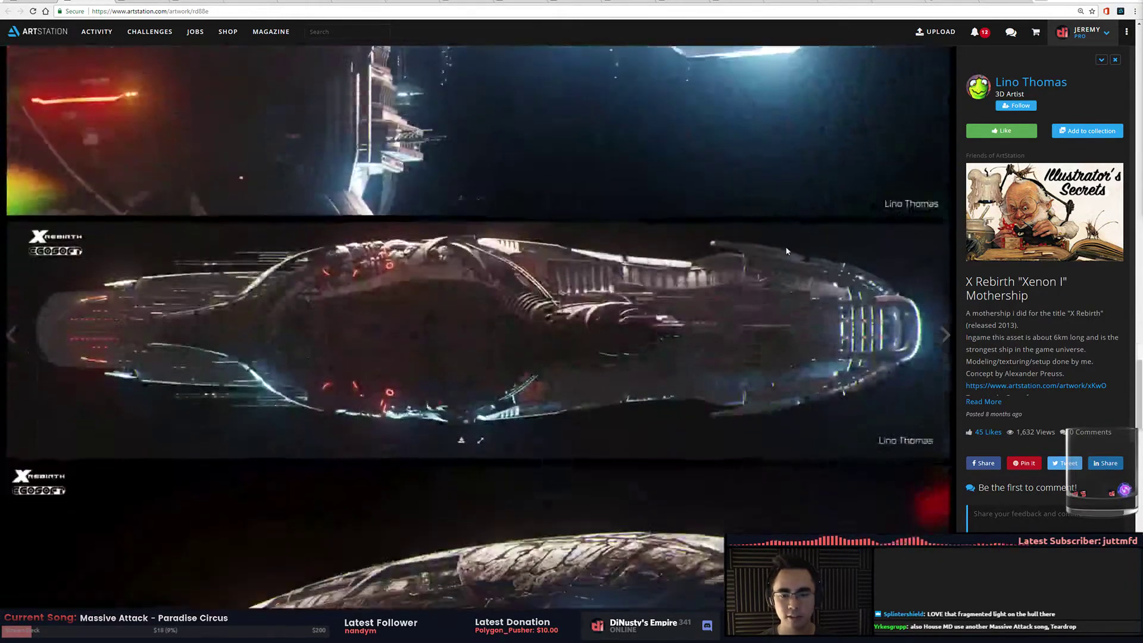
scroll(784, 247, "down", 8)
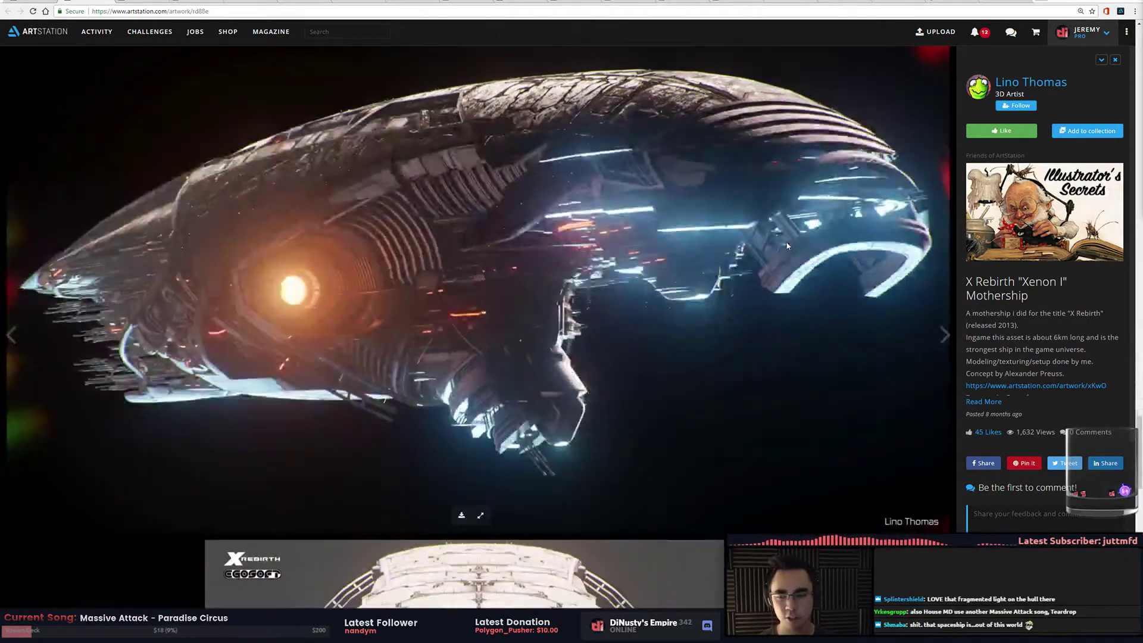
scroll(790, 244, "down", 4)
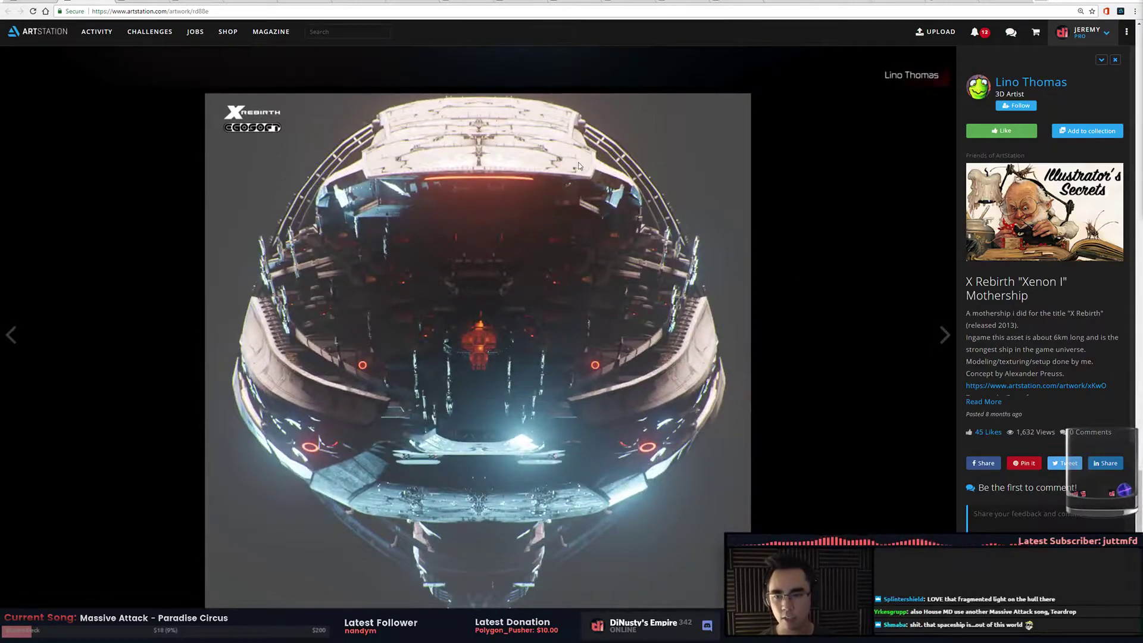
scroll(632, 347, "down", 7)
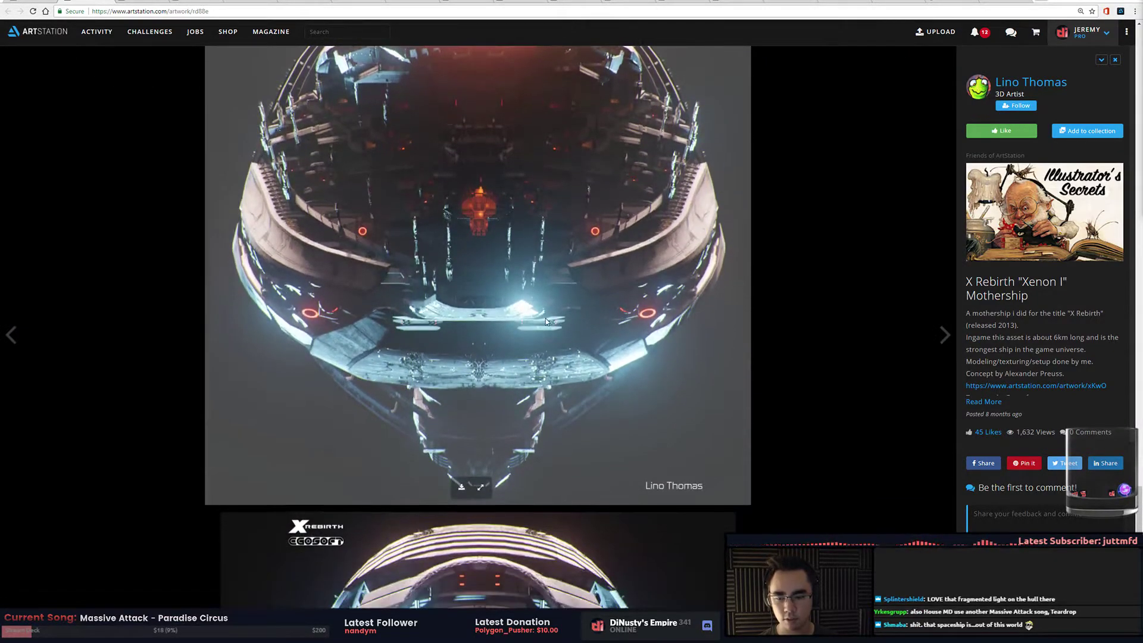
scroll(544, 306, "down", 3)
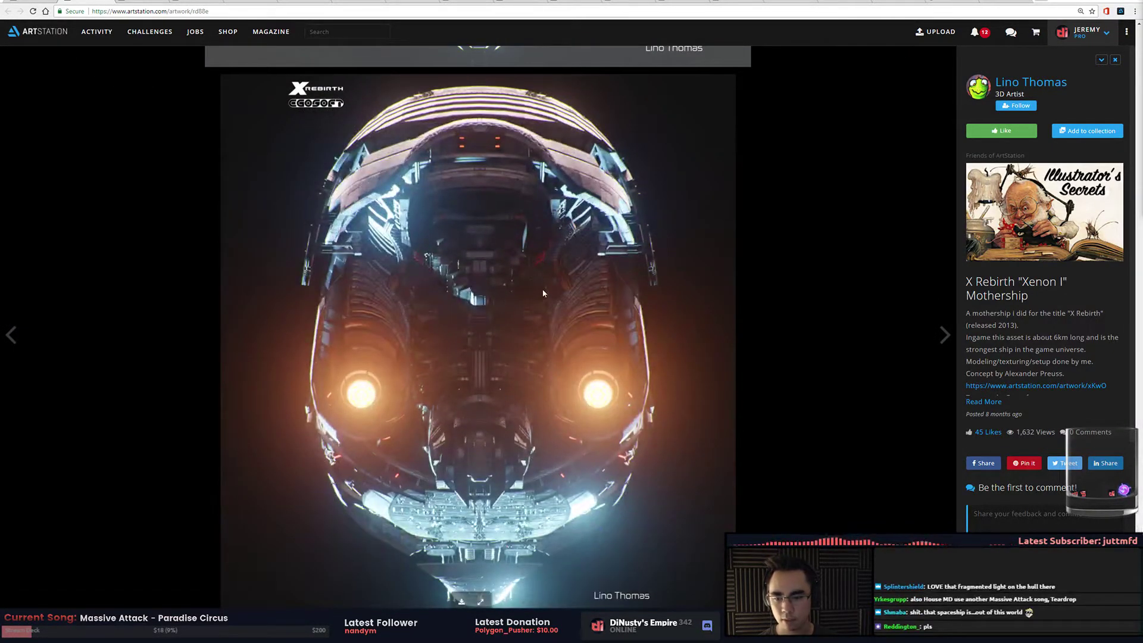
scroll(748, 394, "up", 9)
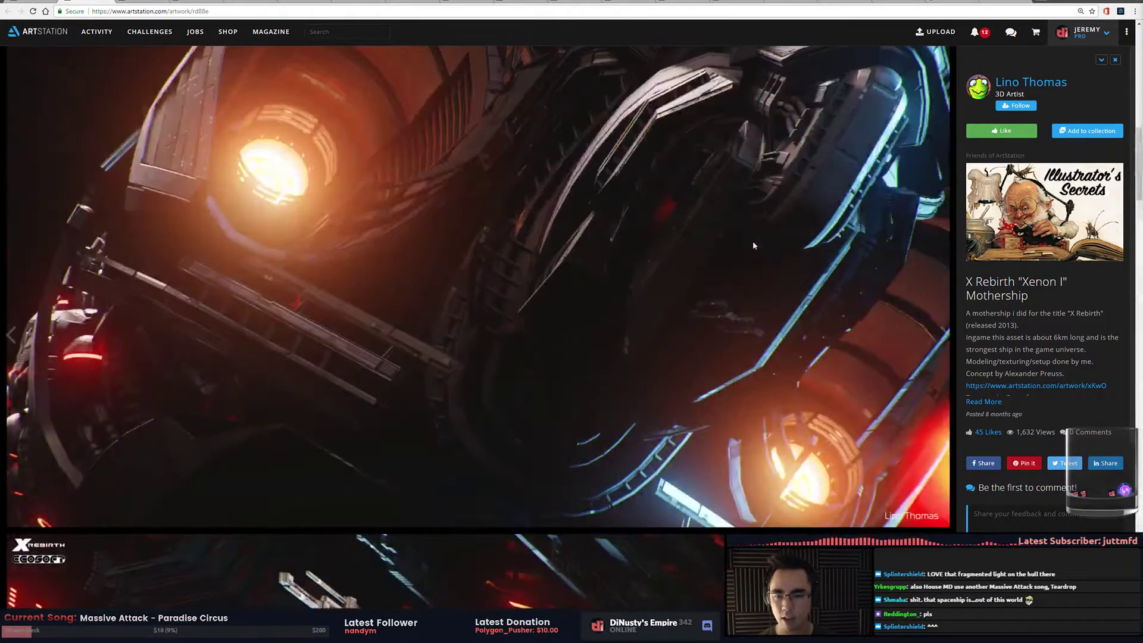
scroll(753, 241, "up", 9)
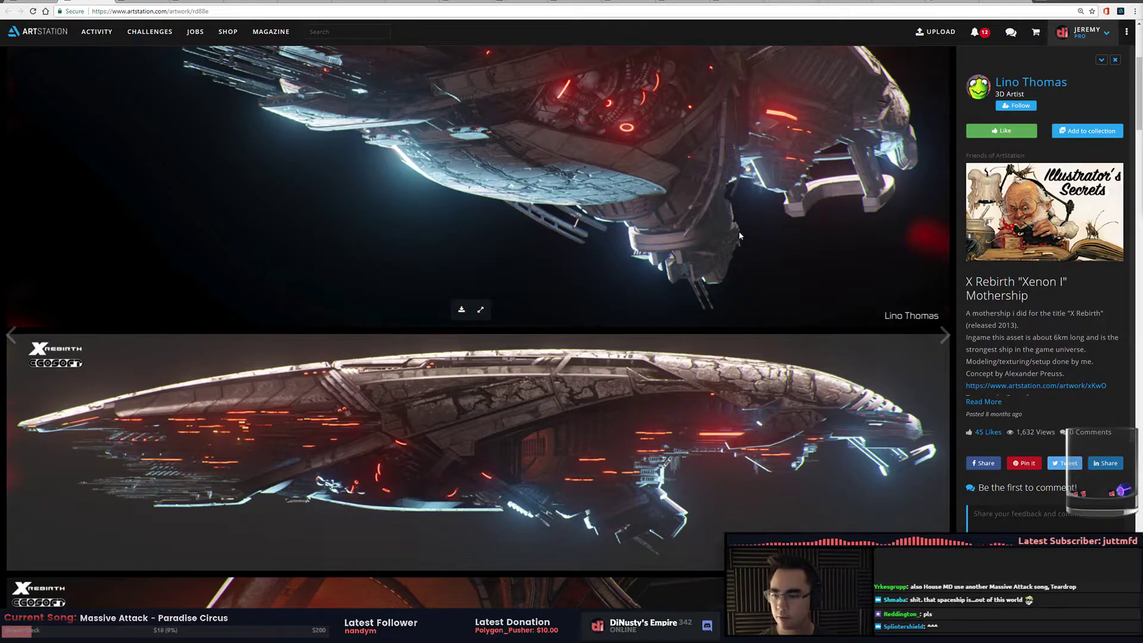
Copy the full side-view mothership render, paste it below the last image on OneNote's Crits page and enlarge it to about double size
scroll(740, 236, "down", 1)
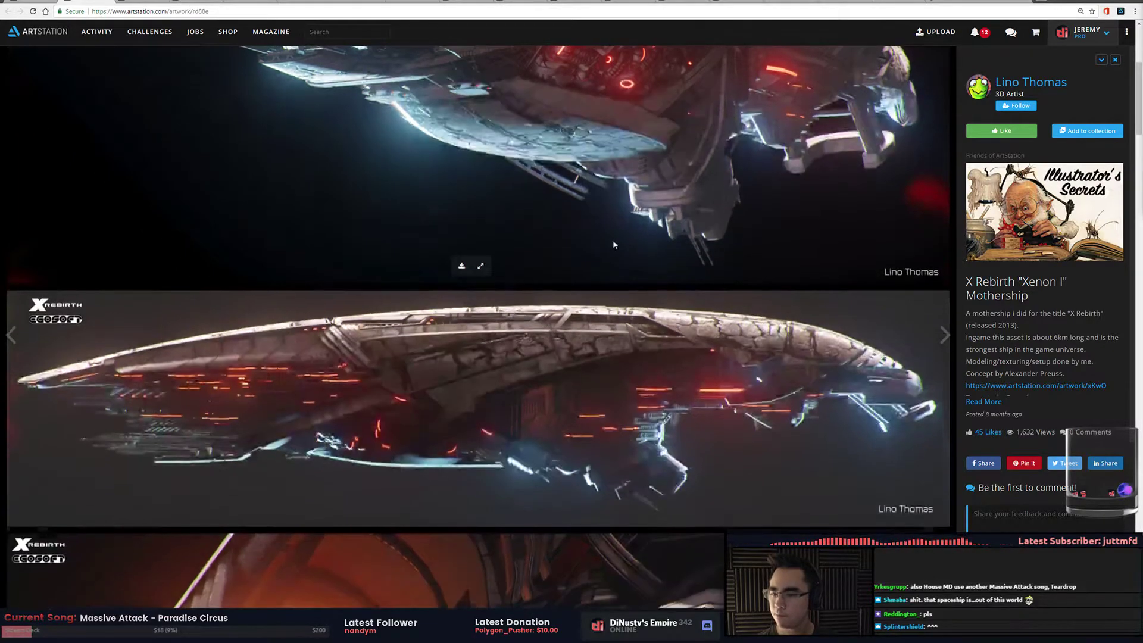
right_click(740, 344)
left_click(785, 370)
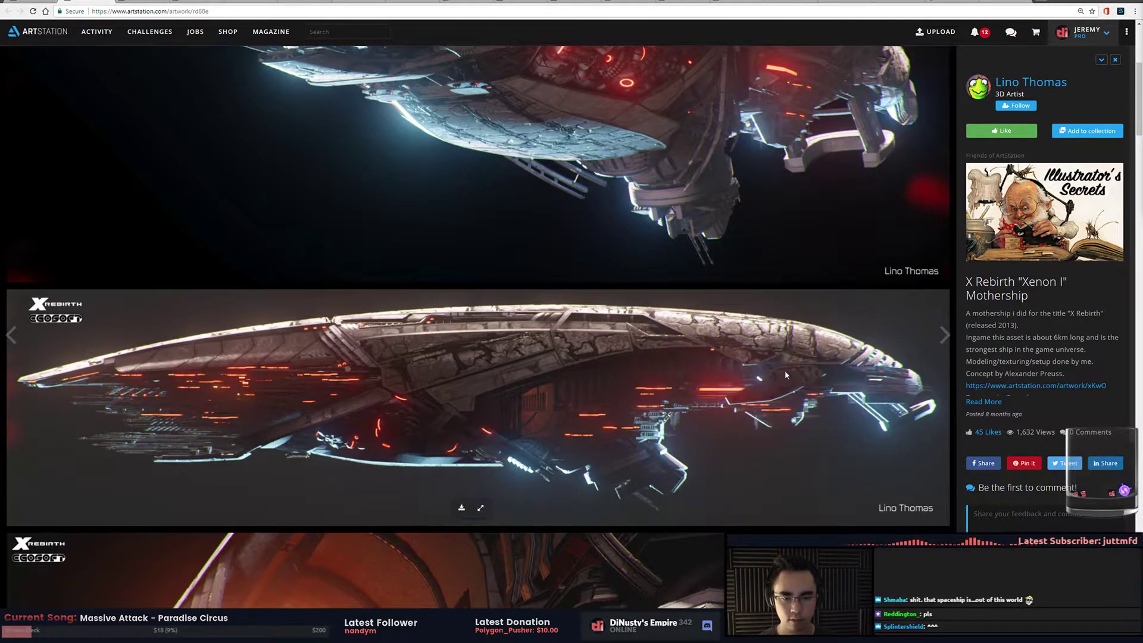
key("alt+Tab")
left_click(535, 358)
scroll(248, 243, "down", 7)
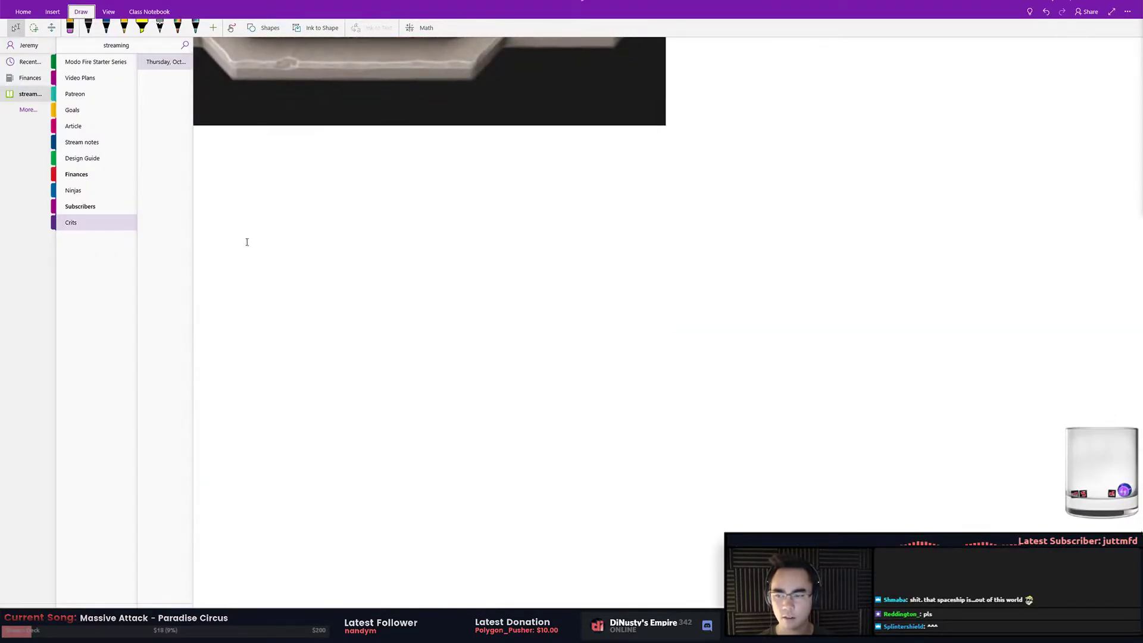
left_click(207, 145)
key("ctrl+v")
left_click(462, 208)
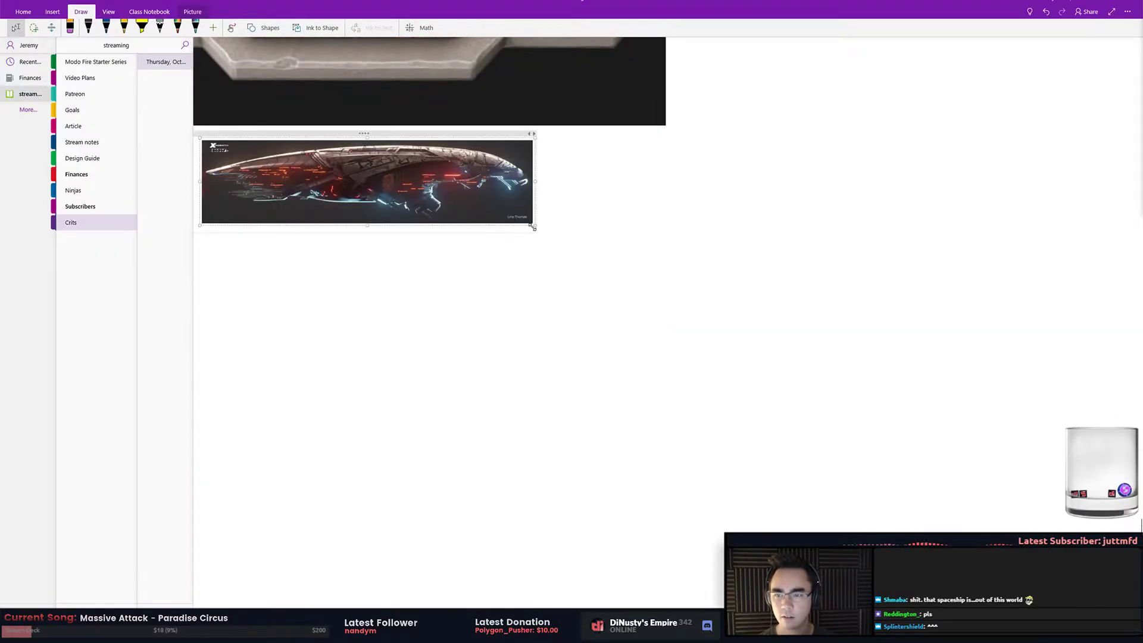
left_click_drag(531, 224, 738, 269)
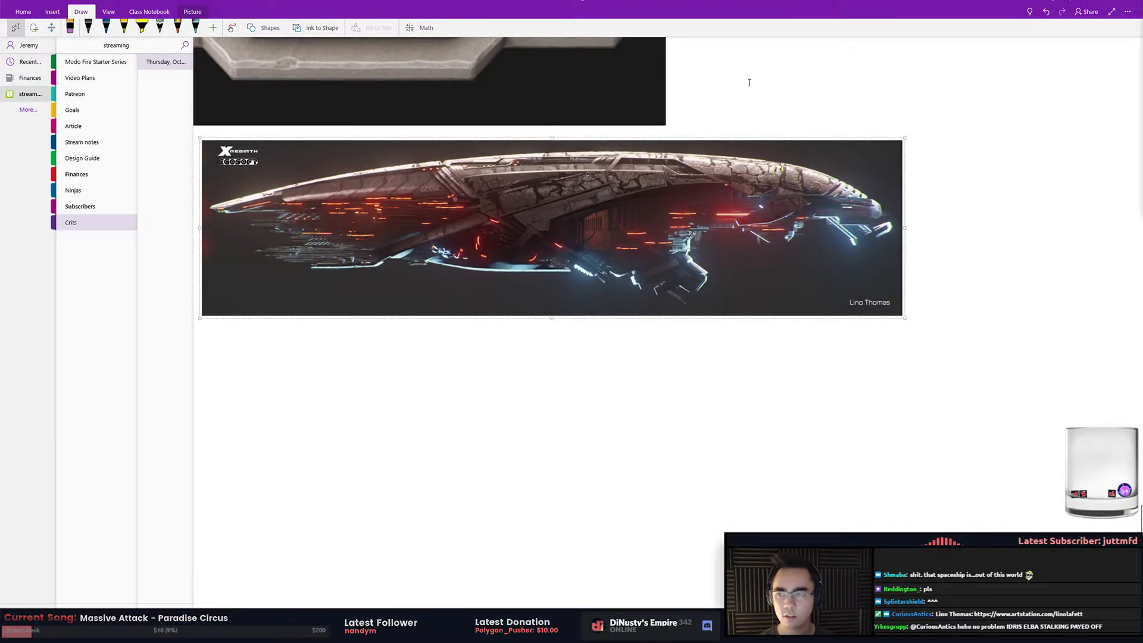
Circle the cracked hull plates, the upper hull edge and the small section under the nose on the pasted ship with a magenta pen
left_click(106, 27)
left_click(106, 27)
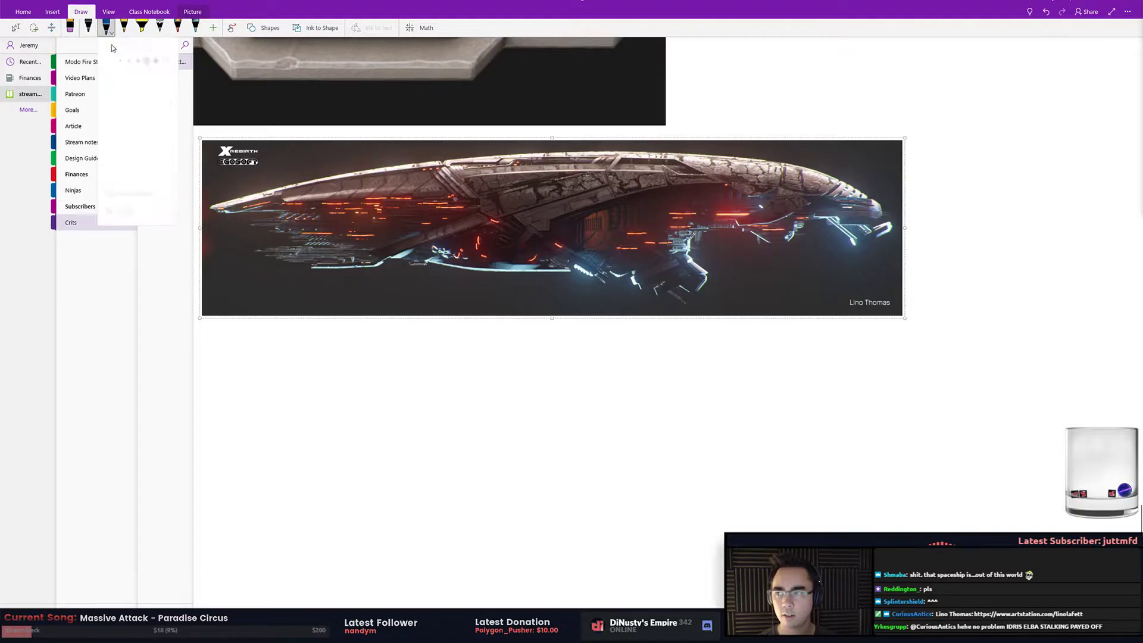
left_click(112, 86)
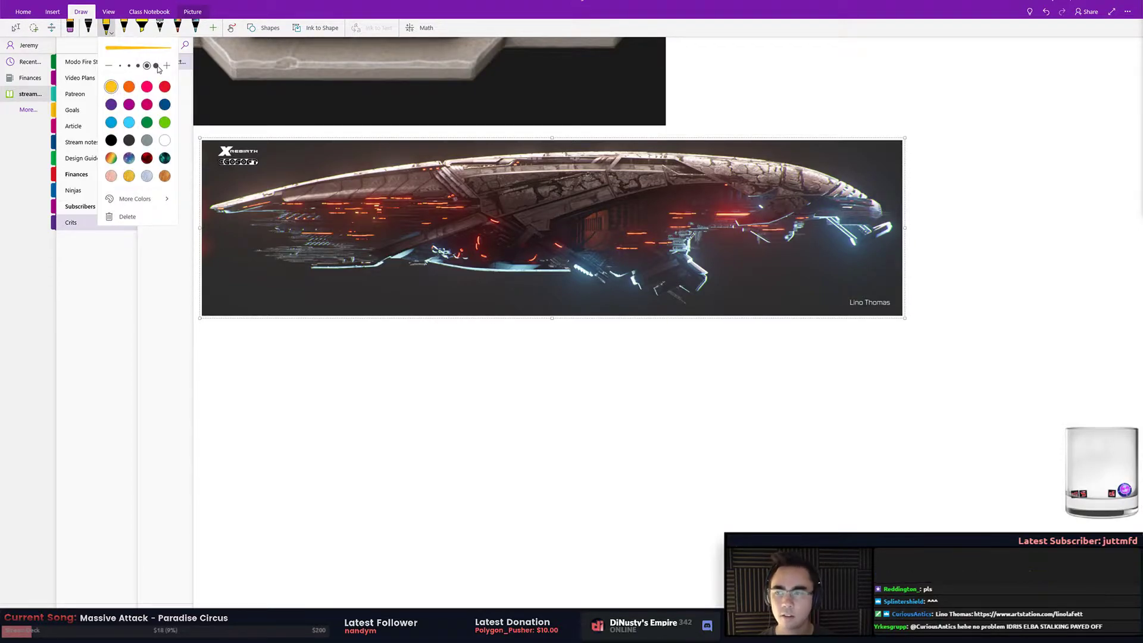
left_click(147, 104)
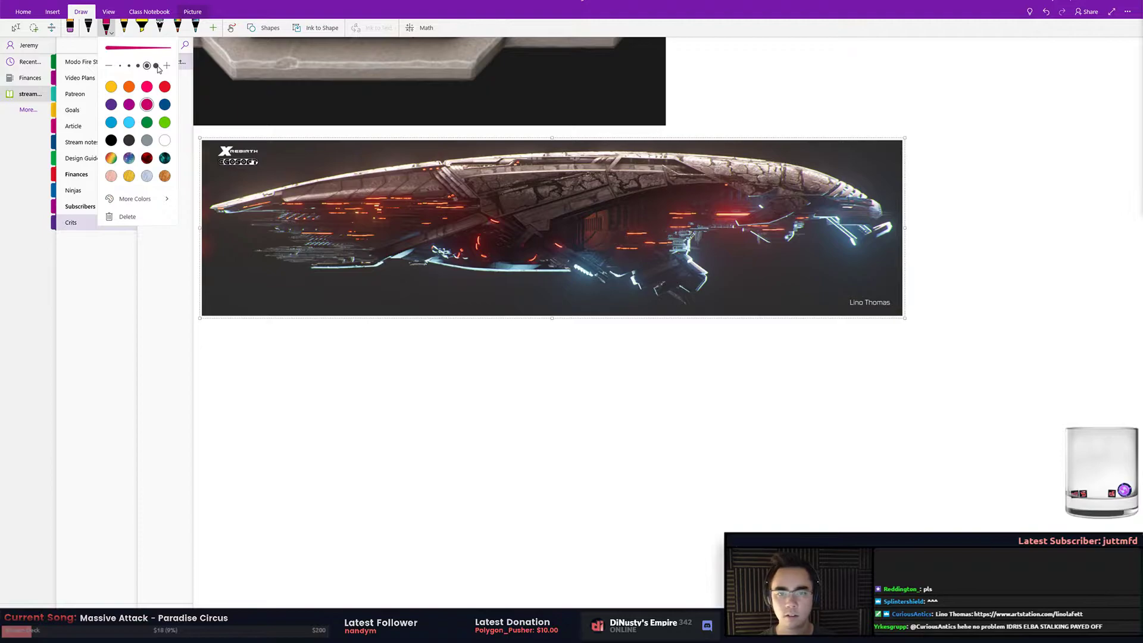
mouse_move(741, 153)
left_mouse_down()
mouse_move(774, 199)
mouse_move(762, 152)
left_mouse_up()
mouse_move(619, 168)
left_mouse_down()
mouse_move(452, 187)
mouse_move(580, 202)
mouse_move(610, 170)
left_mouse_up()
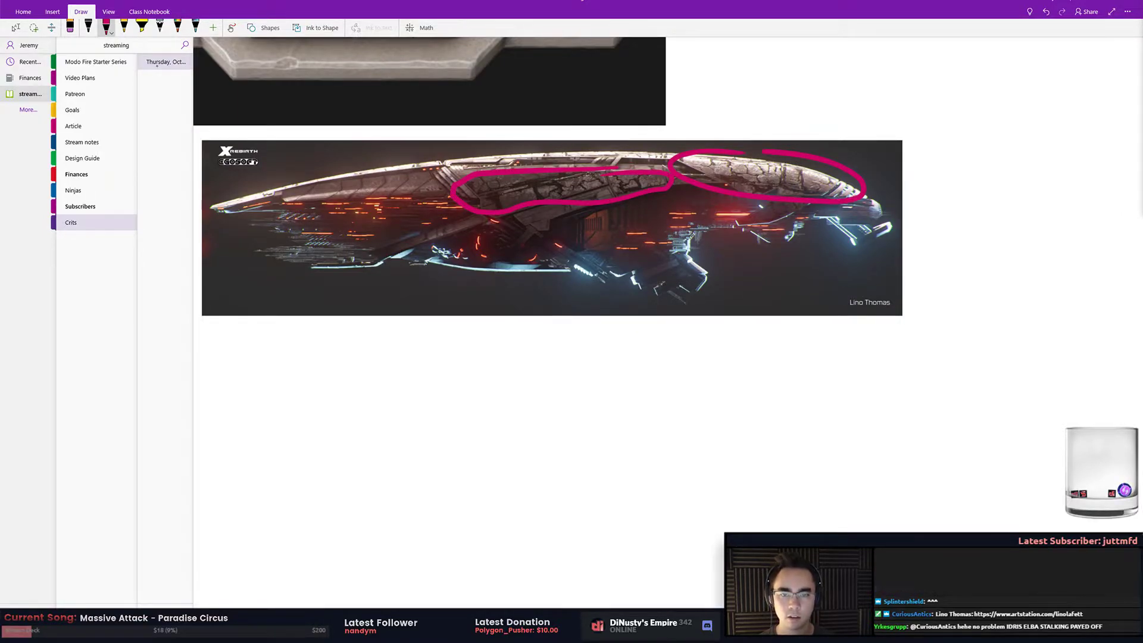
left_click_drag(753, 212, 797, 205)
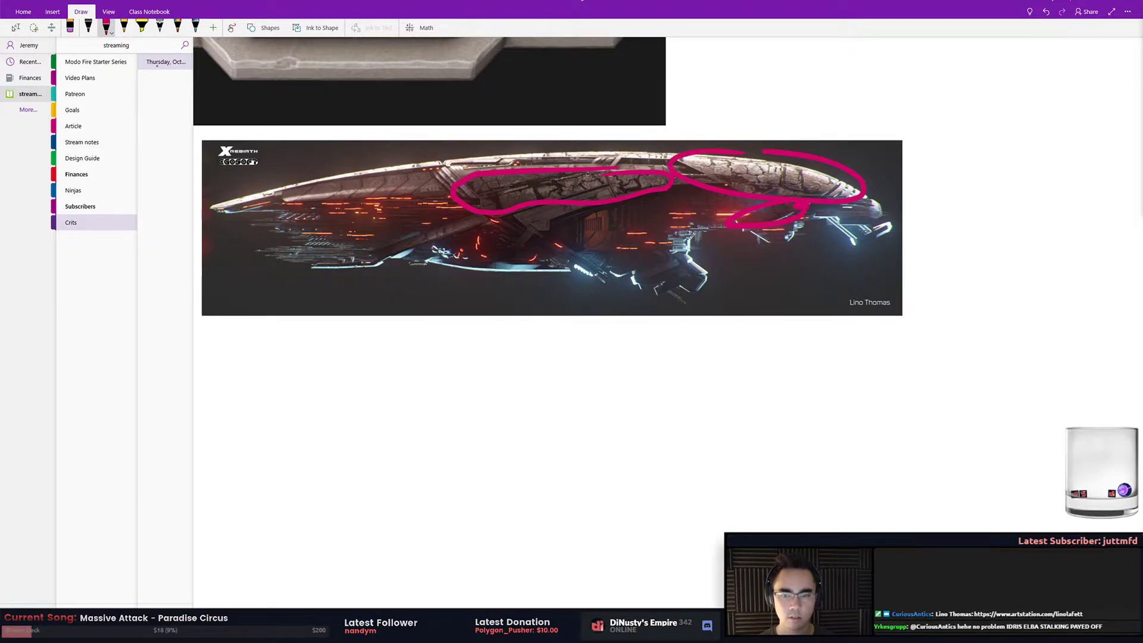
mouse_move(557, 153)
left_mouse_down()
mouse_move(531, 166)
mouse_move(667, 166)
mouse_move(544, 152)
left_mouse_up()
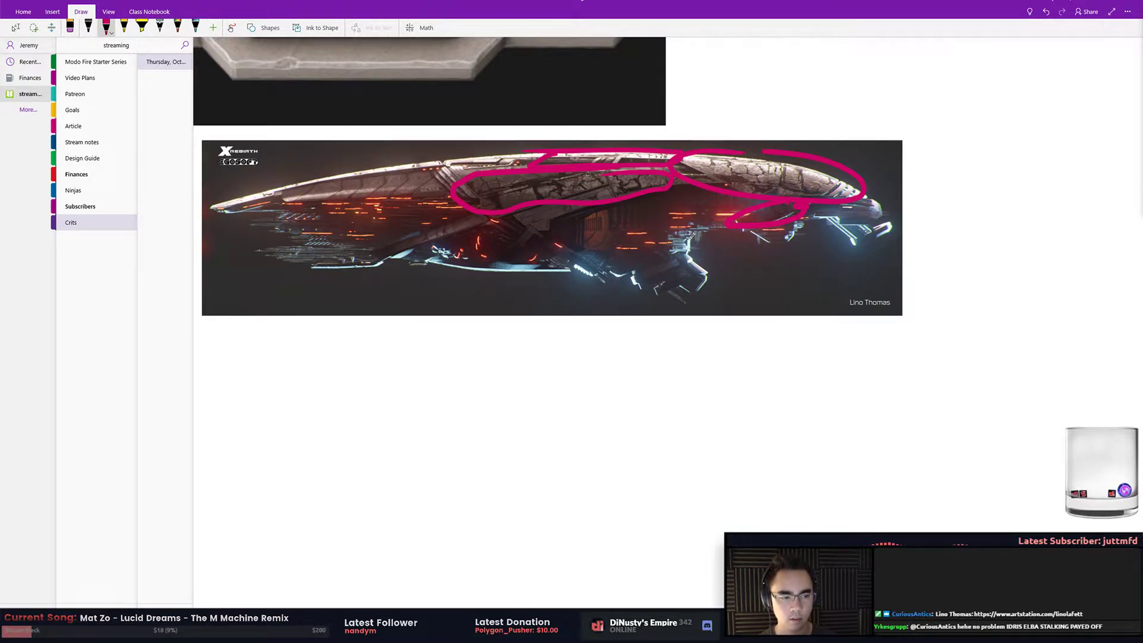
Return to the Xenon I Mothership page in Chrome and examine the side-view render and the glowing engine close-up
key("alt+Tab")
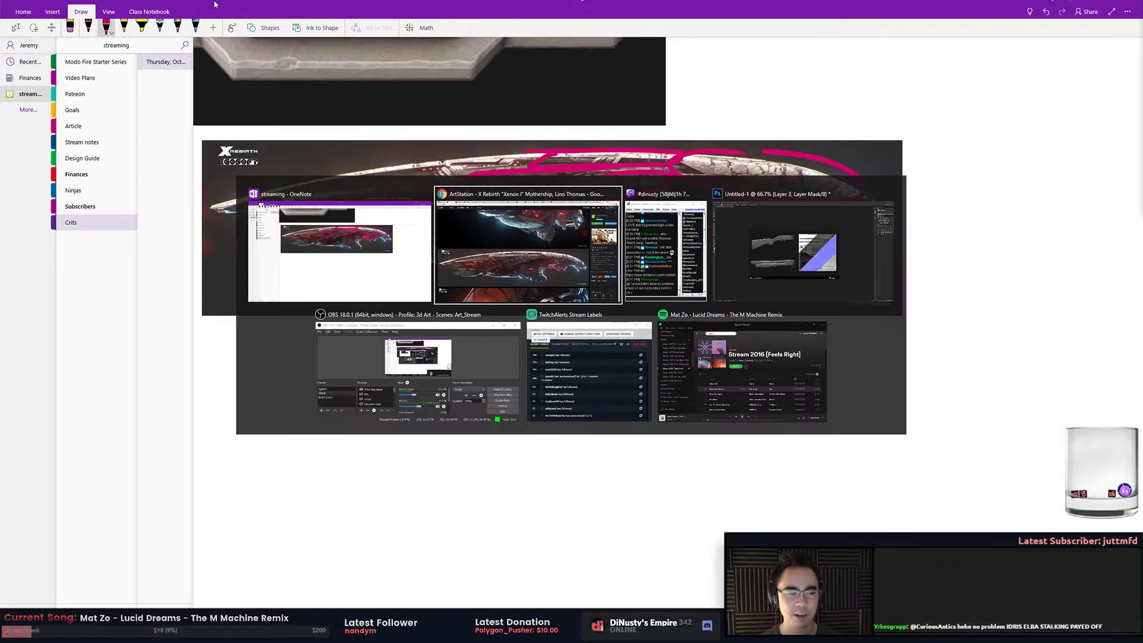
scroll(471, 228, "down", 5)
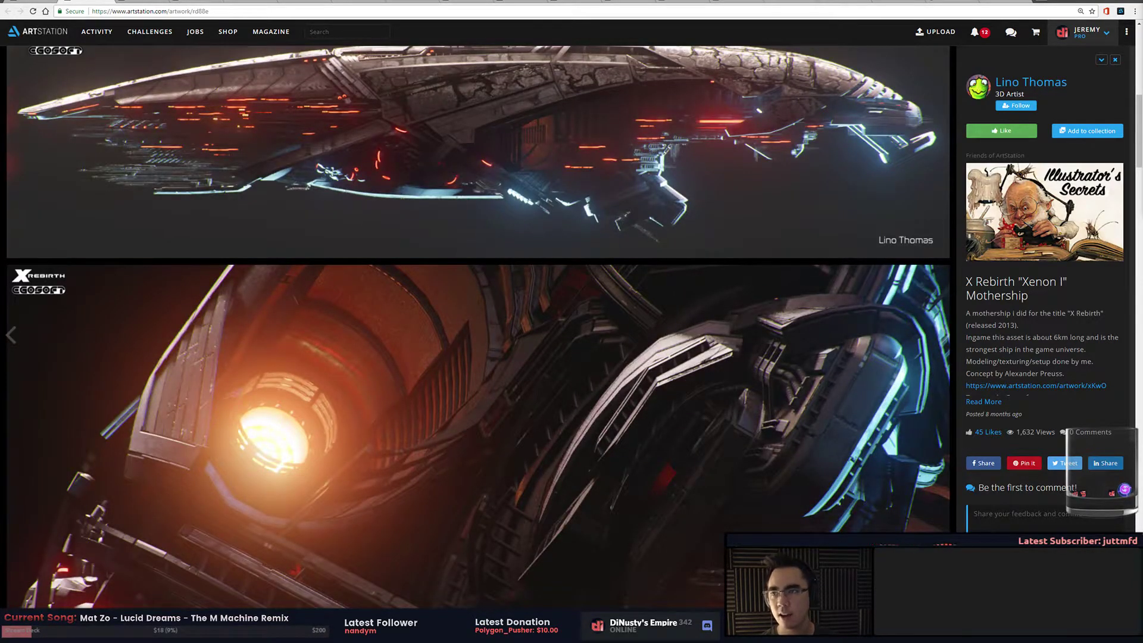
key("alt+Tab")
key("alt+Tab")
key("alt+Tab")
key("alt+Tab")
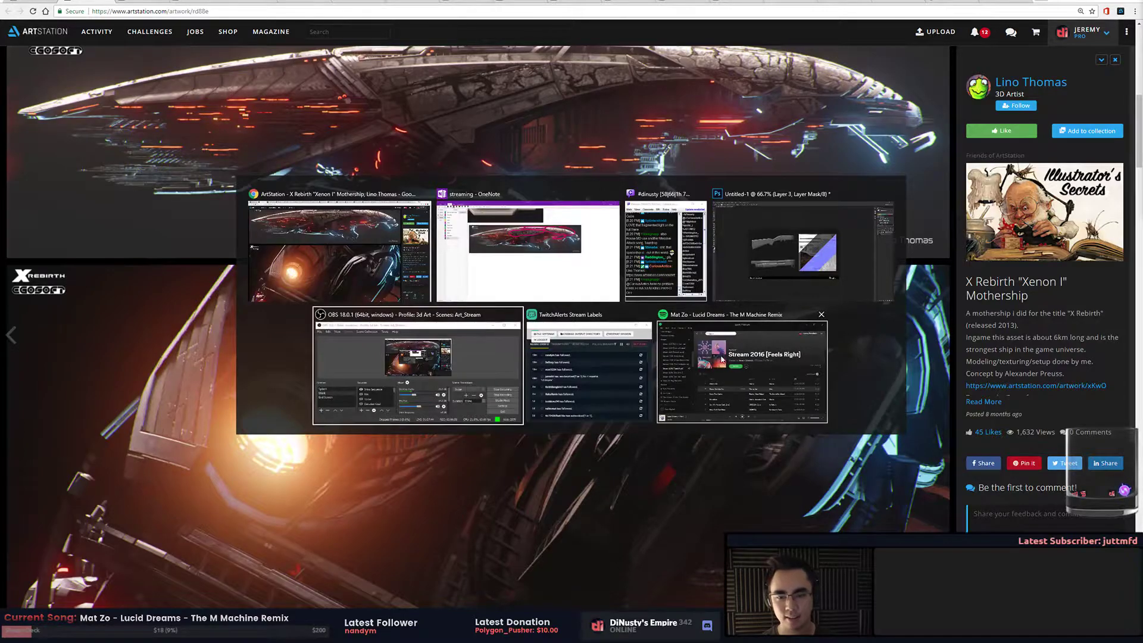
key("Escape")
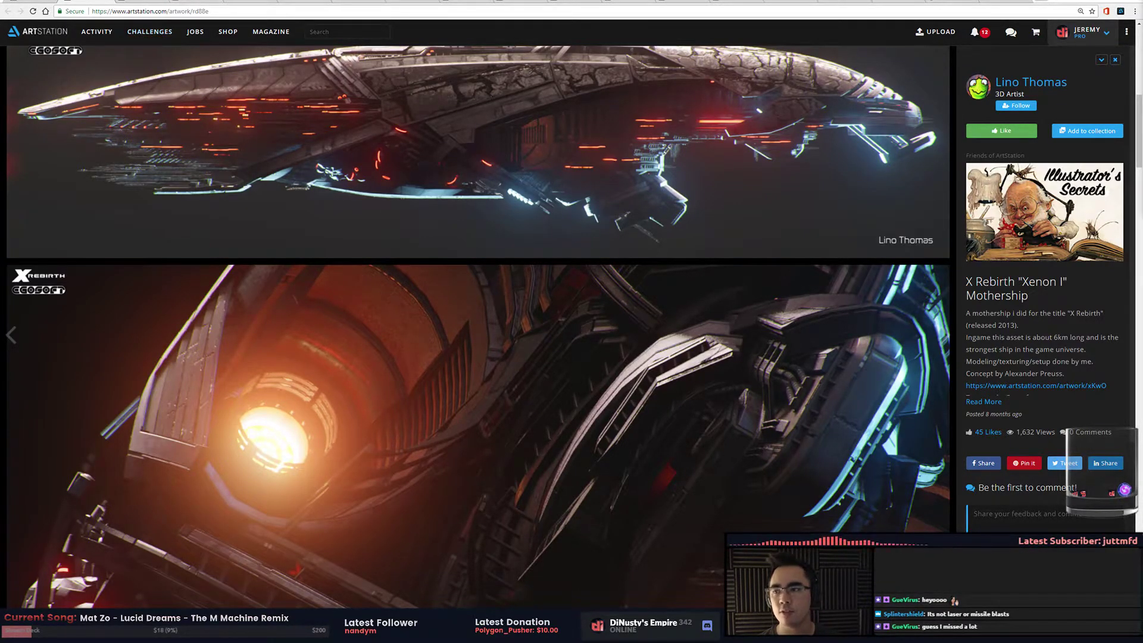
Bring up the 3D environment artist's ArtStation portfolio and look through the artwork thumbnails
left_click(144, 2)
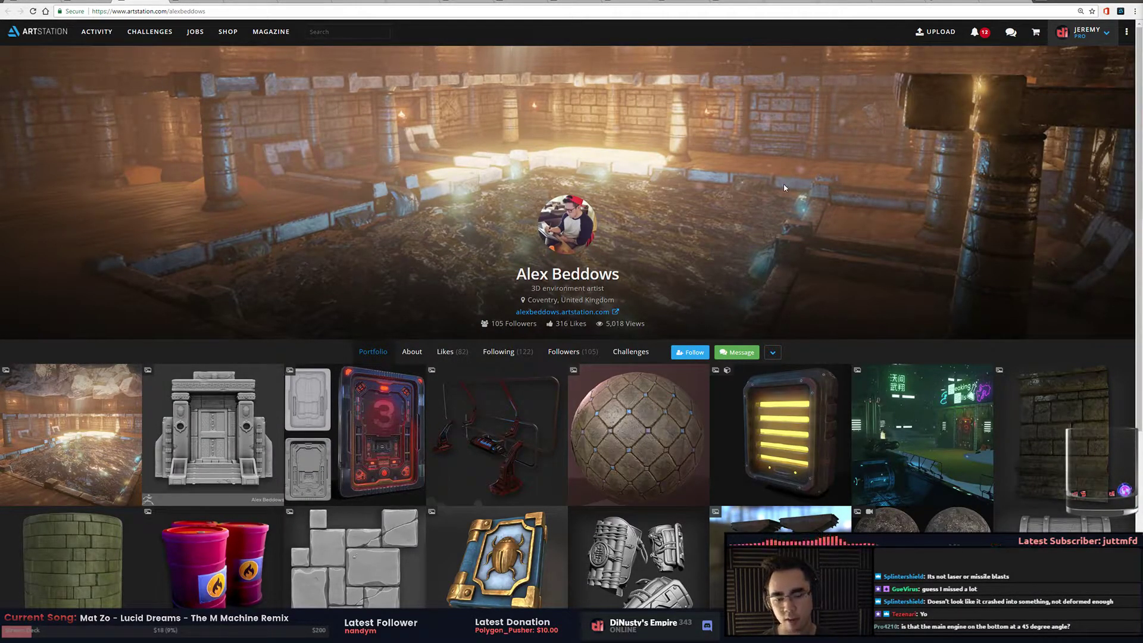
scroll(788, 199, "down", 2)
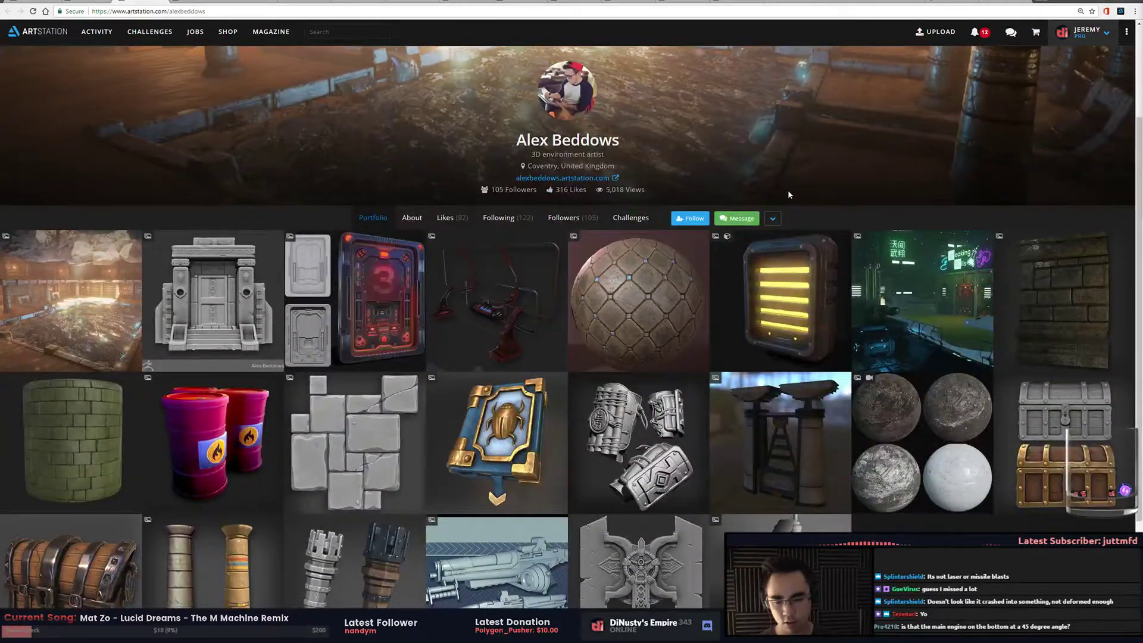
scroll(790, 194, "down", 1)
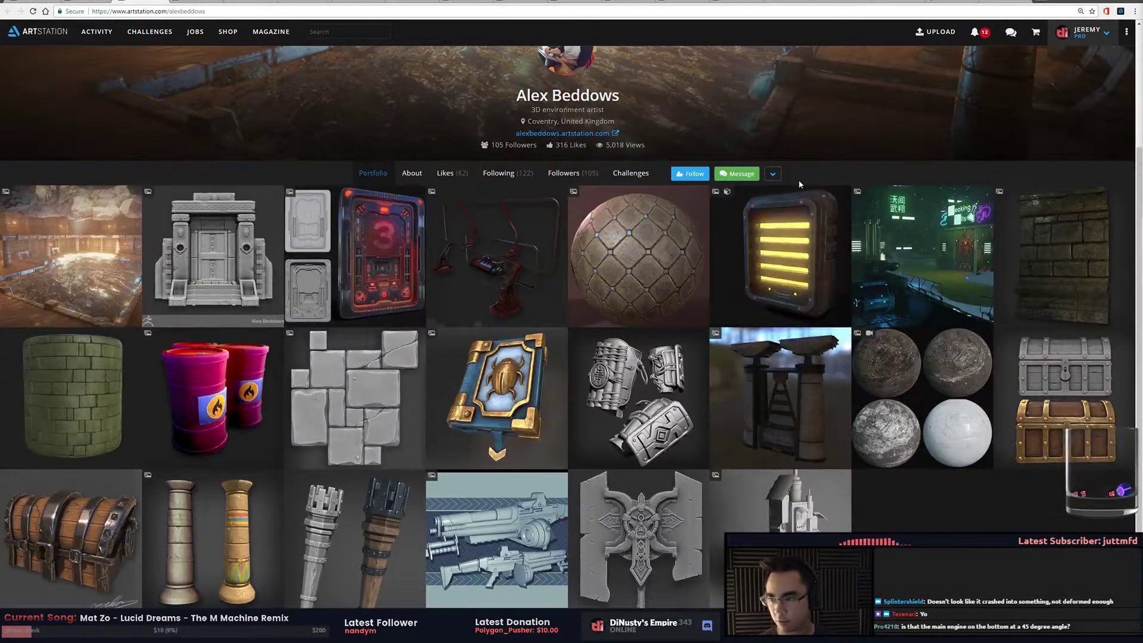
scroll(798, 180, "down", 1)
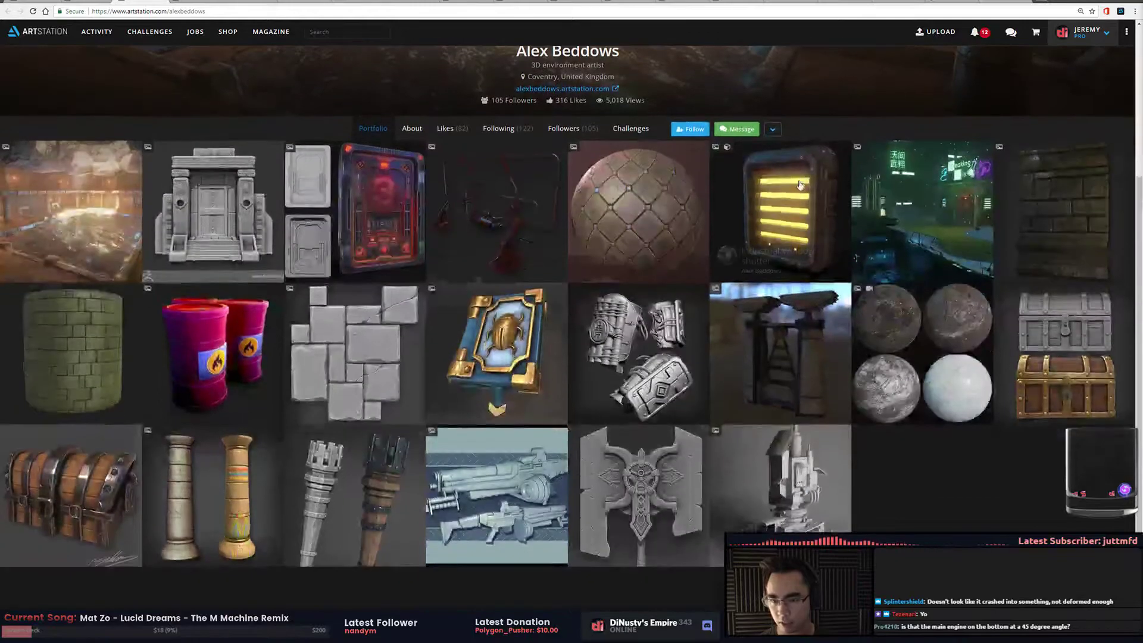
scroll(800, 185, "down", 1)
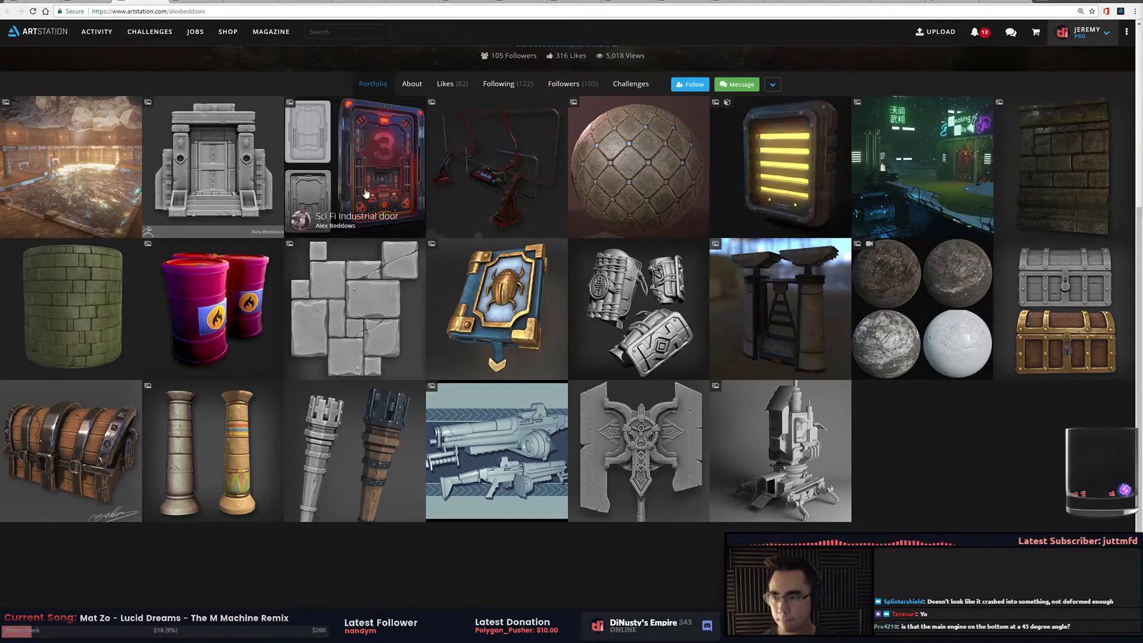
Open the Egyptian Sealed door sculpt and examine its front and perspective sculpt shots
left_click(285, 145)
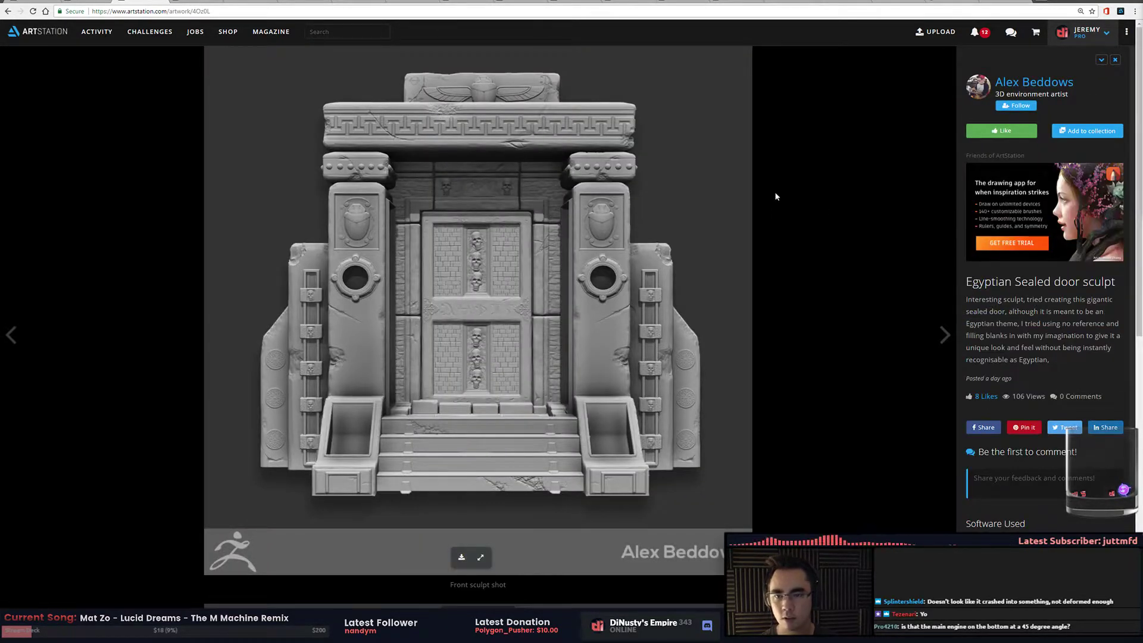
scroll(777, 185, "down", 8)
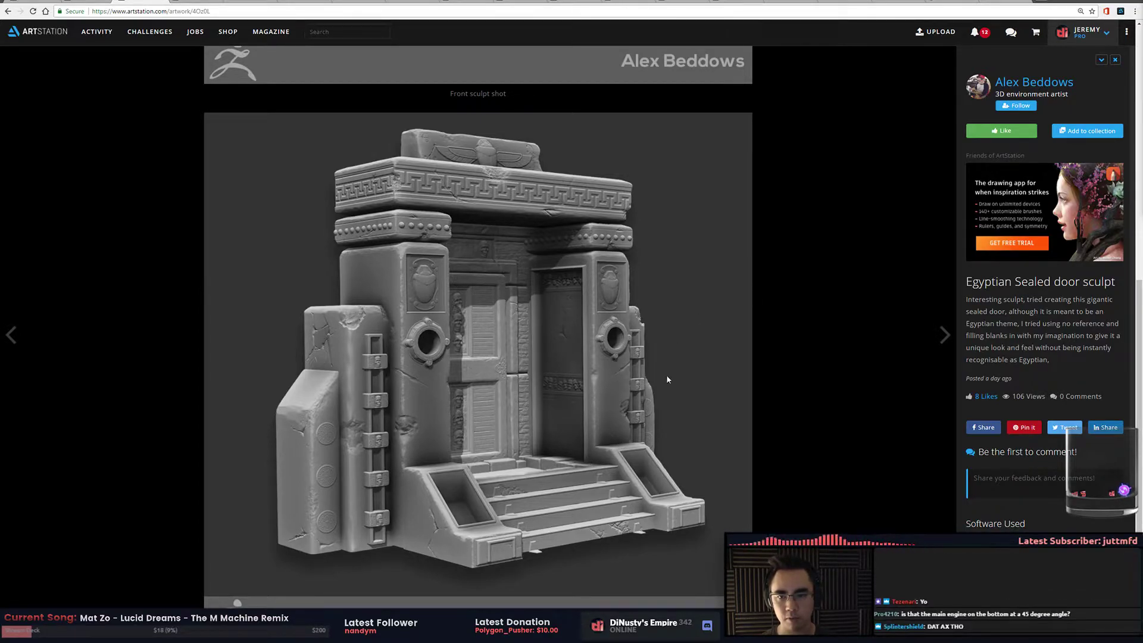
scroll(666, 374, "up", 1)
scroll(669, 360, "down", 1)
scroll(669, 363, "down", 1)
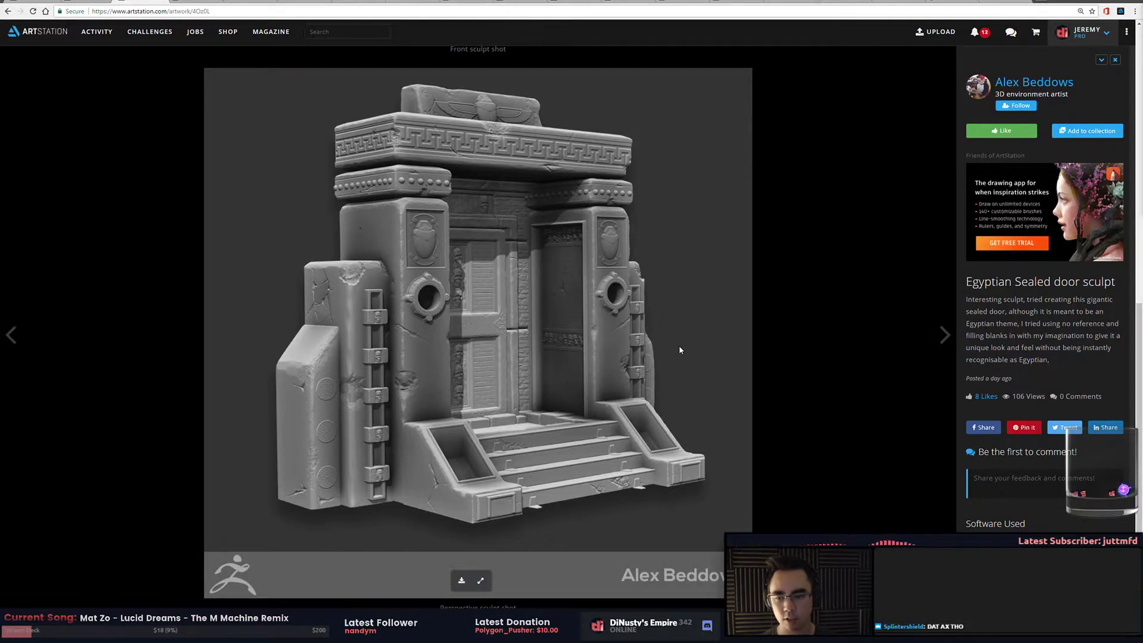
Copy the door's perspective sculpt shot and paste it below the ship render on the Crits page in OneNote
scroll(679, 350, "up", 2)
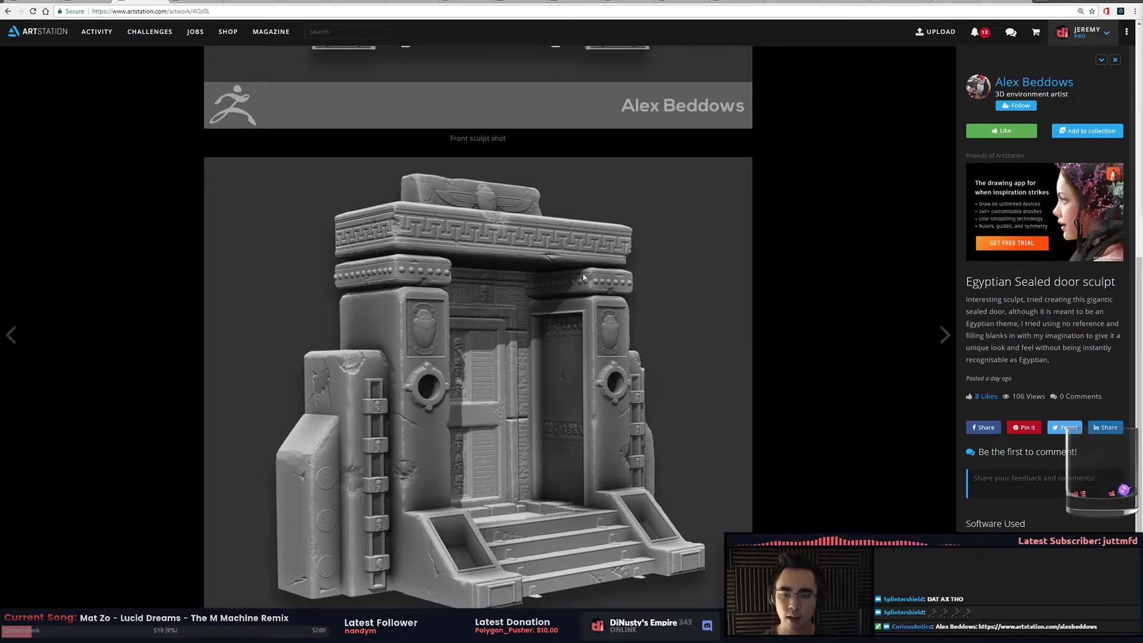
right_click(609, 281)
key("alt+Tab")
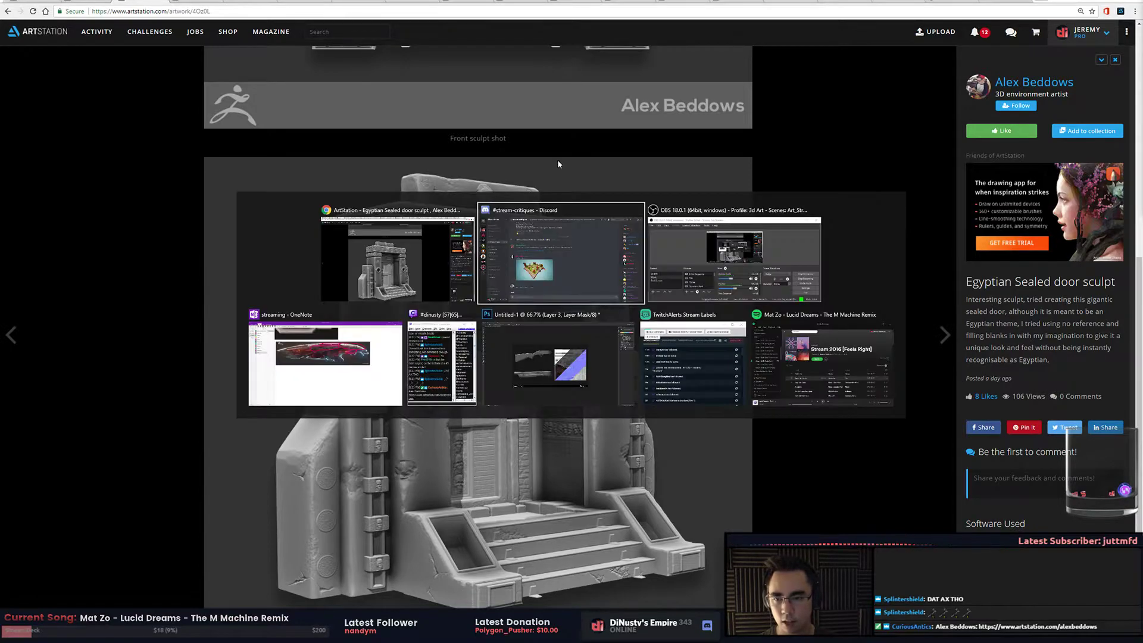
left_click(389, 360)
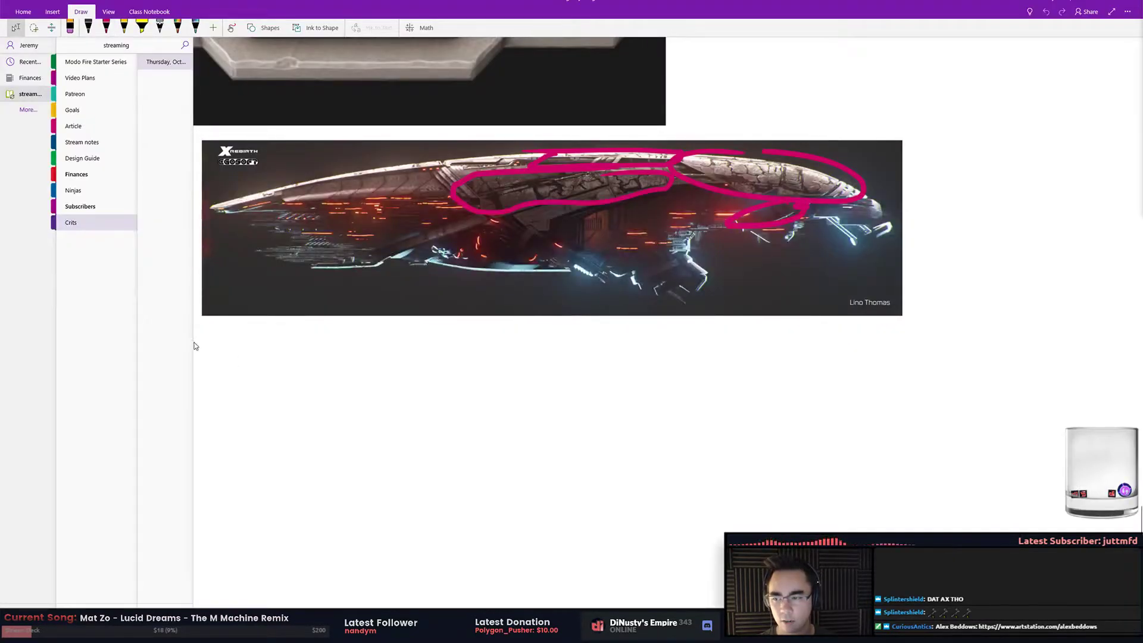
left_click(242, 352)
key("ctrl+v")
scroll(427, 373, "down", 3)
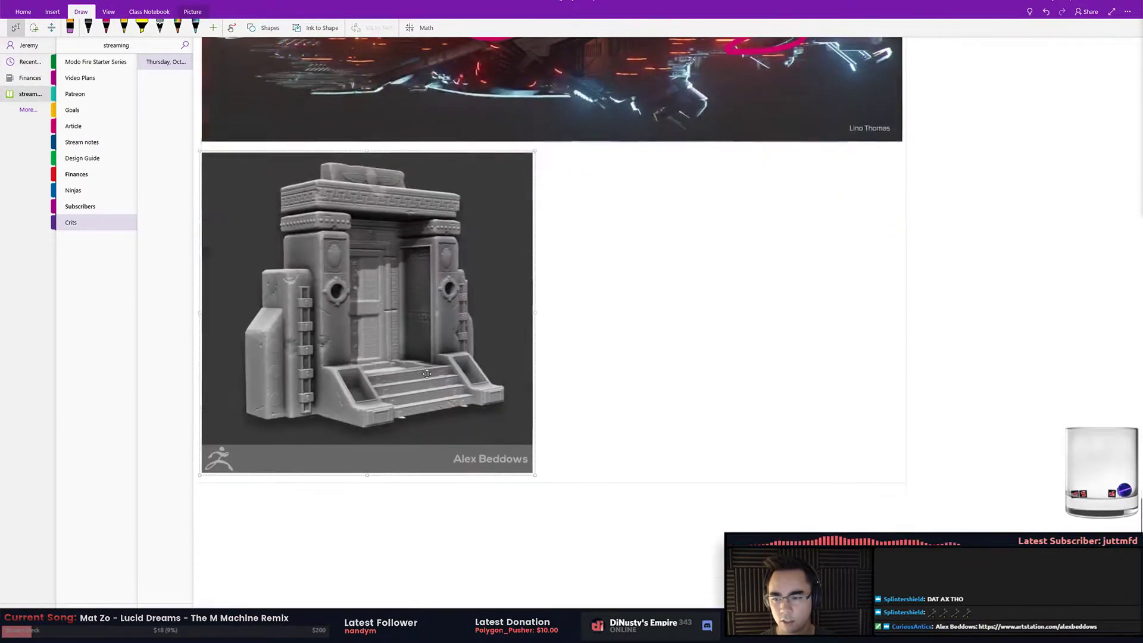
scroll(300, 236, "up", 4)
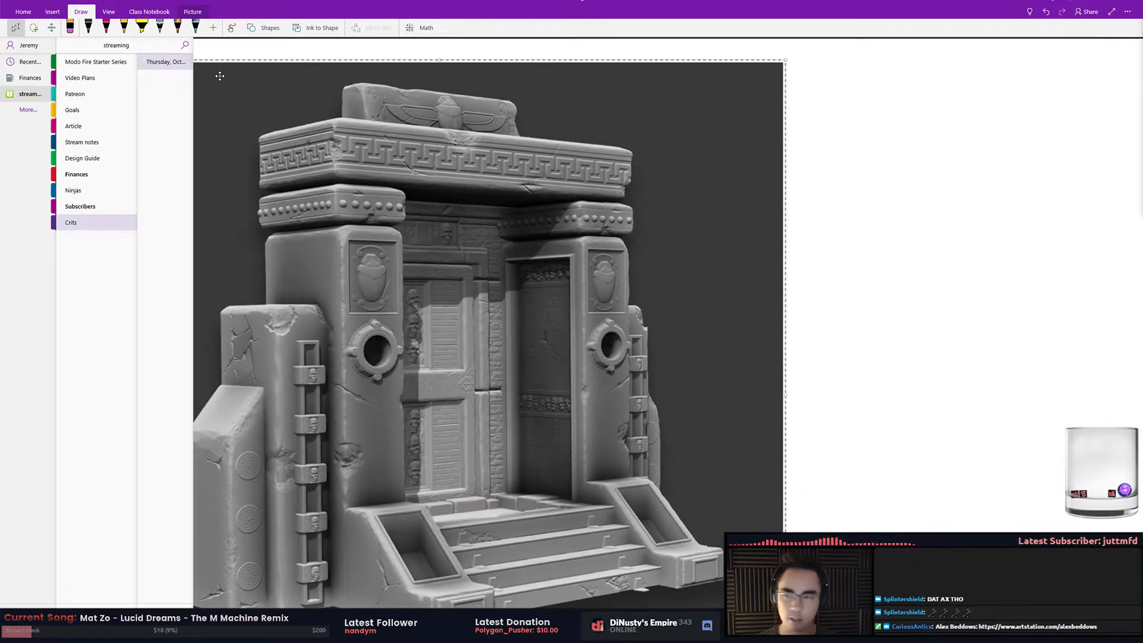
Choose the magenta pen for marking the pasted door and set its stroke to the middle thickness
left_click(106, 28)
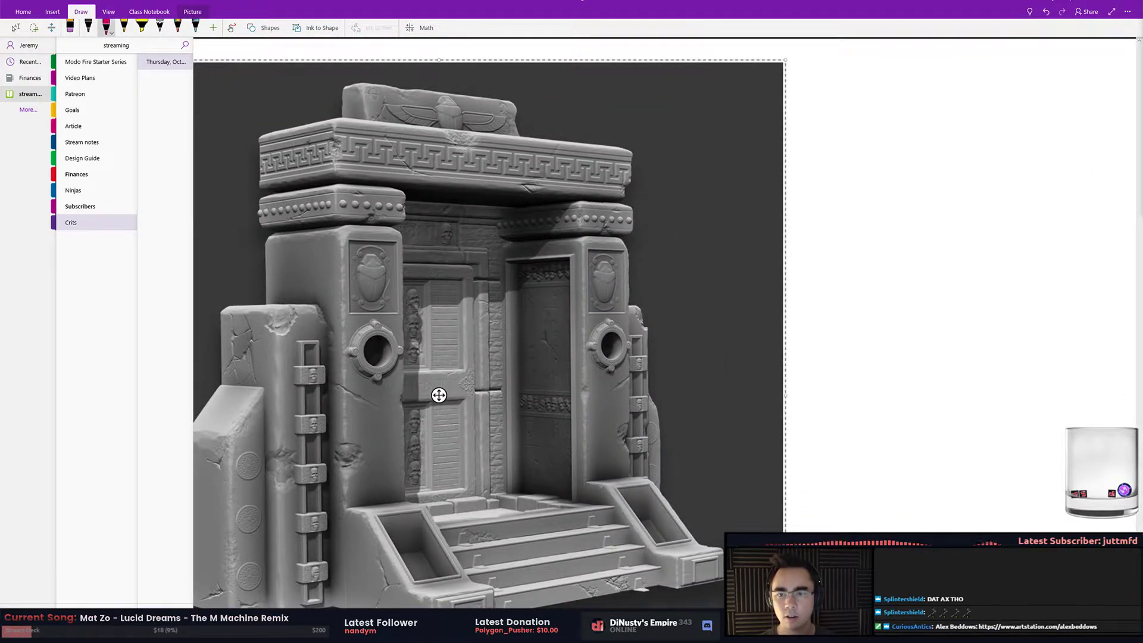
left_click_drag(439, 395, 579, 369)
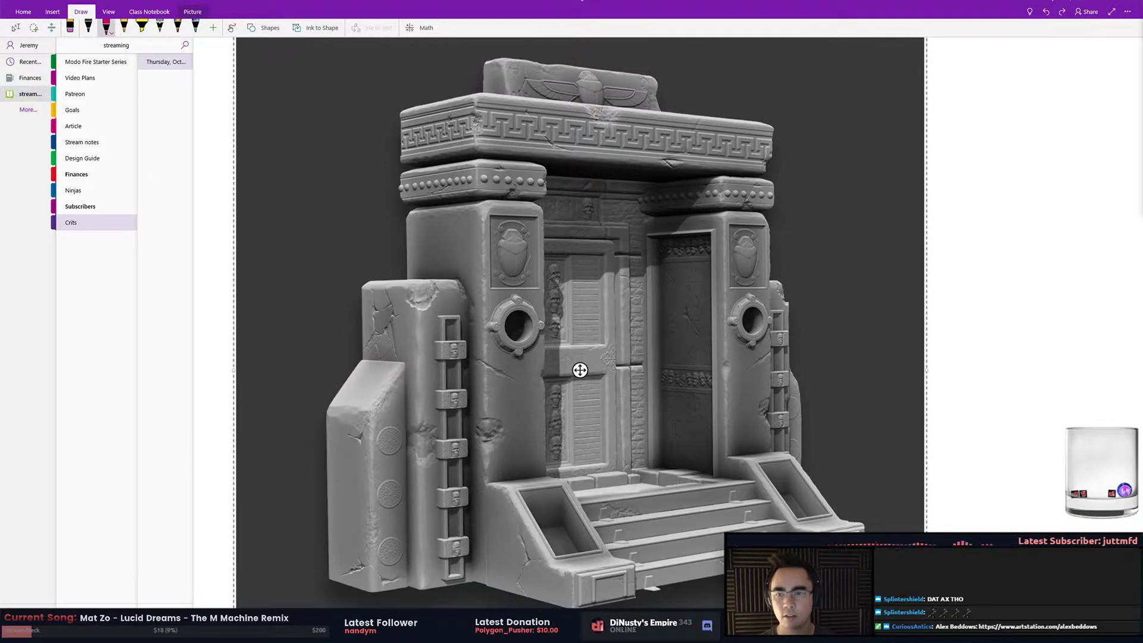
left_click_drag(832, 119, 904, 119)
left_click_drag(825, 118, 828, 170)
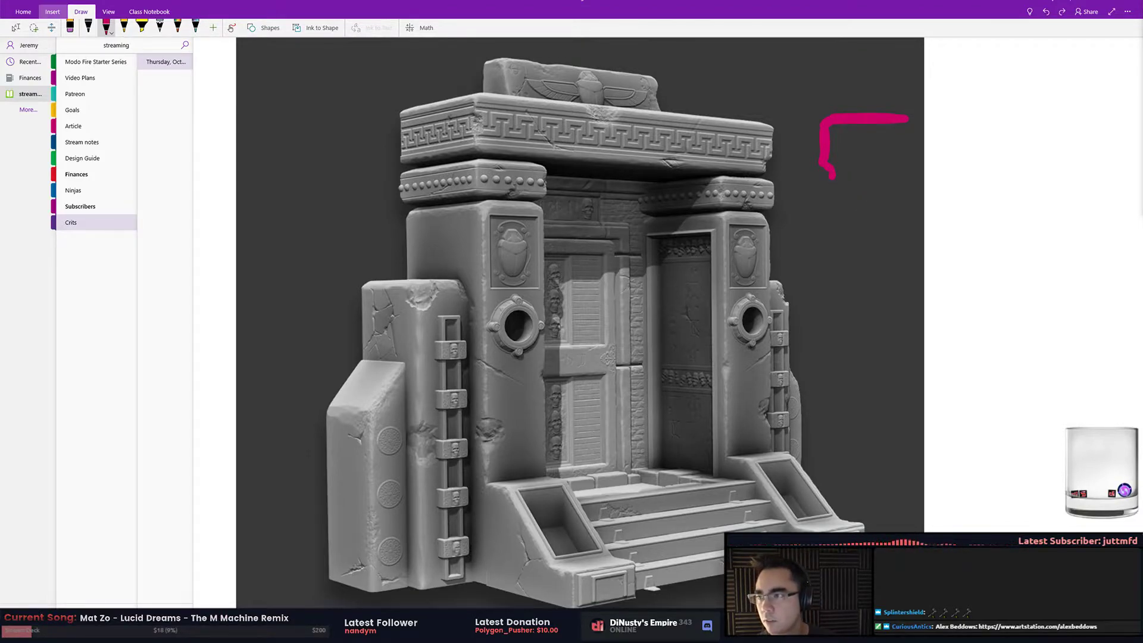
left_click(107, 27)
left_click(137, 65)
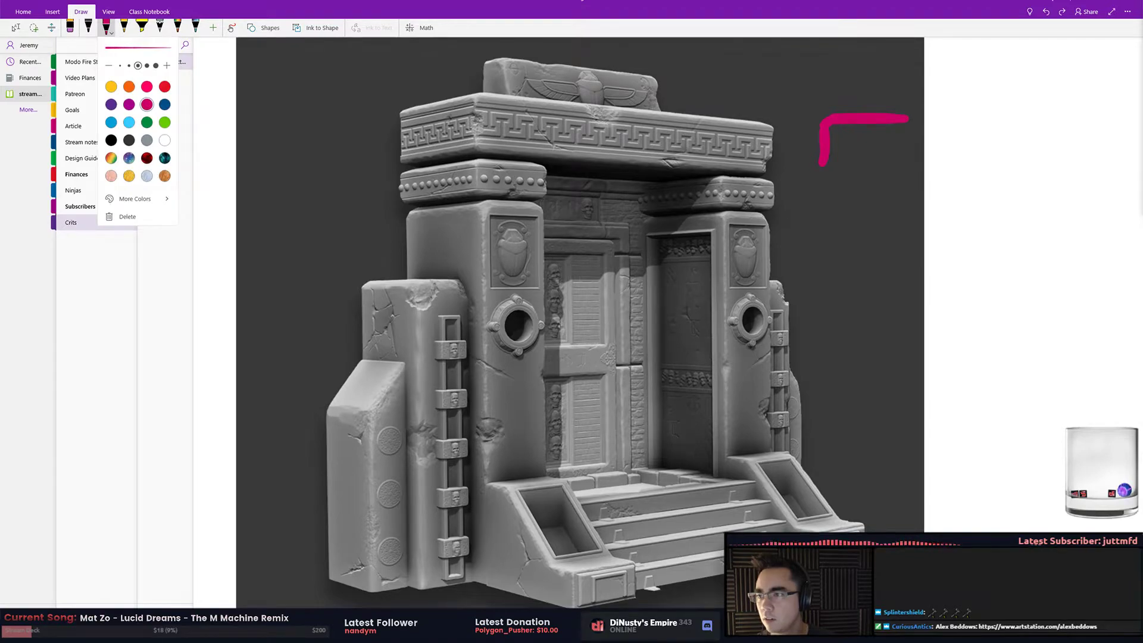
left_click(884, 155)
left_click(581, 366)
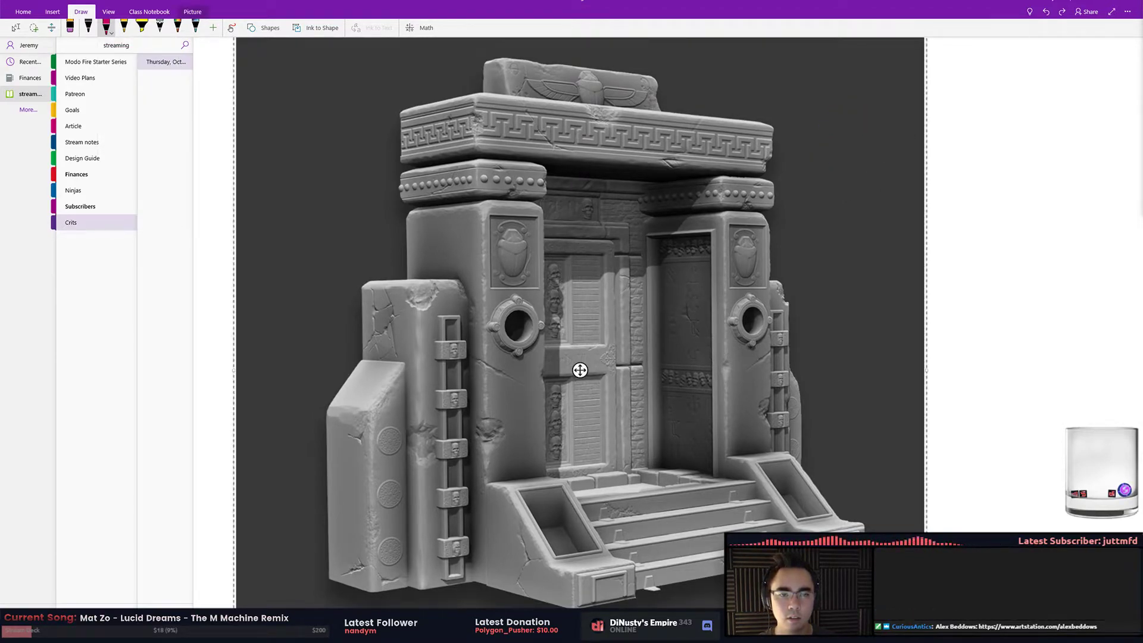
Sketch the notched side profile of the lintel, capital and pillar in magenta on the empty background beside the door's right pillar
mouse_move(838, 116)
left_mouse_down()
mouse_move(832, 151)
mouse_move(857, 173)
left_mouse_up()
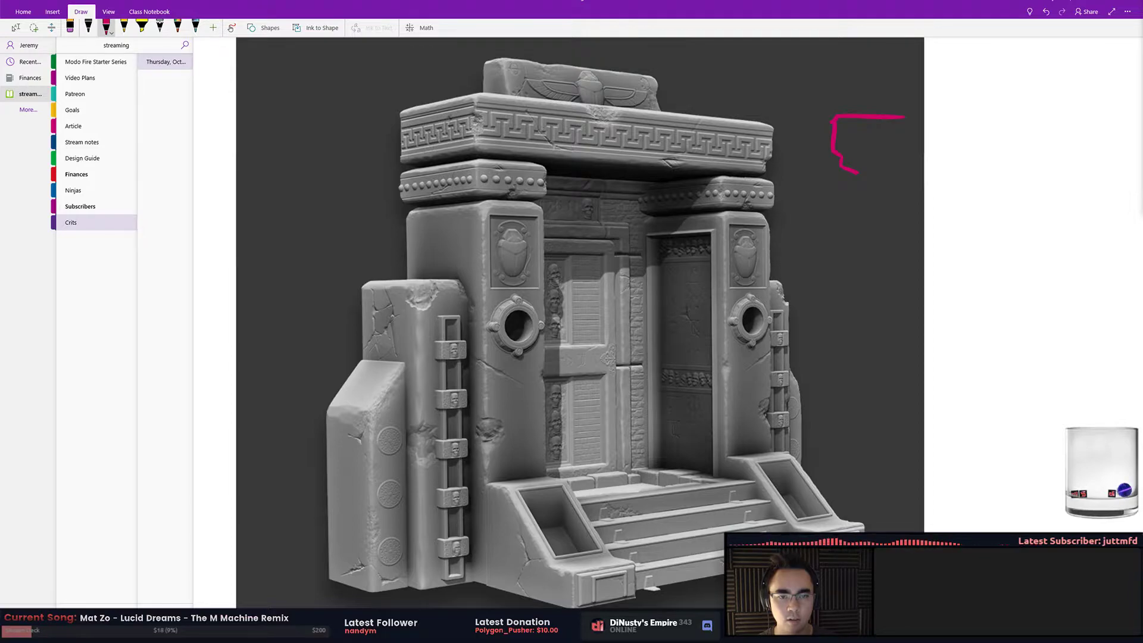
left_click_drag(836, 176, 857, 173)
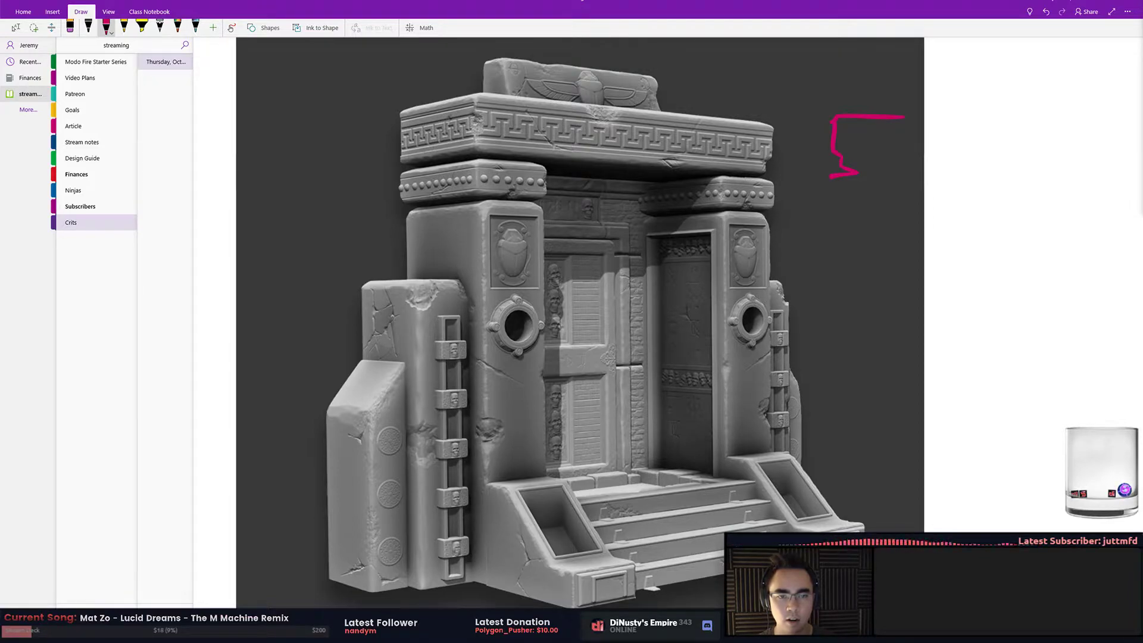
mouse_move(828, 178)
left_mouse_down()
mouse_move(824, 199)
mouse_move(859, 210)
left_mouse_up()
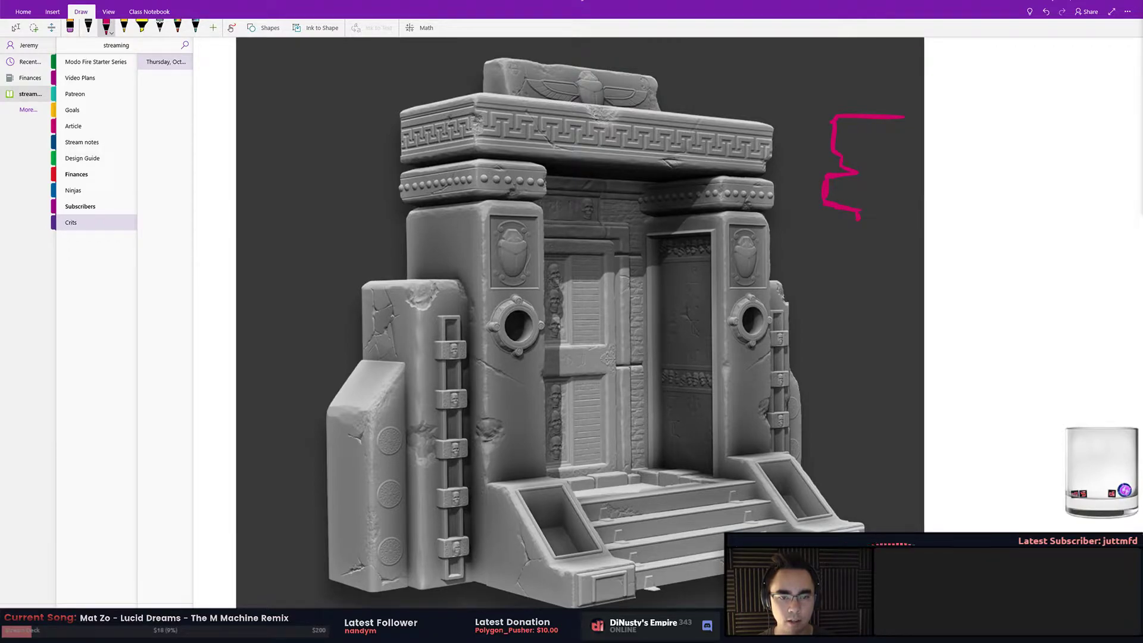
mouse_move(858, 216)
left_mouse_down()
mouse_move(841, 234)
mouse_move(843, 276)
mouse_move(848, 259)
left_mouse_up()
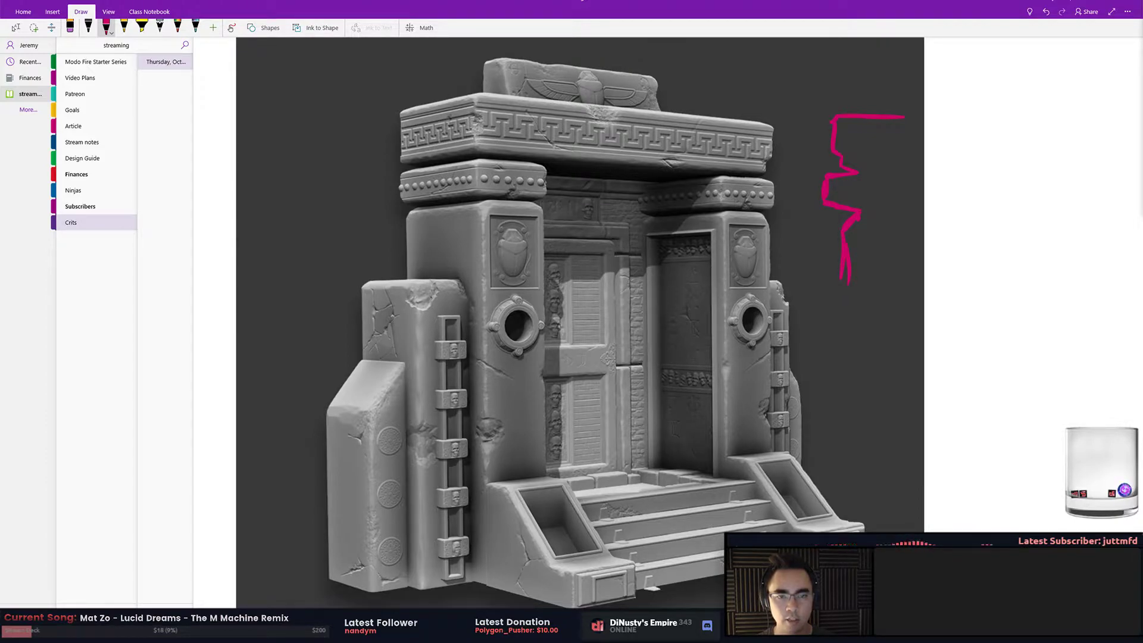
Draw a short magenta line from the lintel's upper right edge toward the profile sketch
left_click_drag(745, 123, 832, 113)
left_click_drag(848, 283, 757, 227)
key("ctrl+z")
key("ctrl+z")
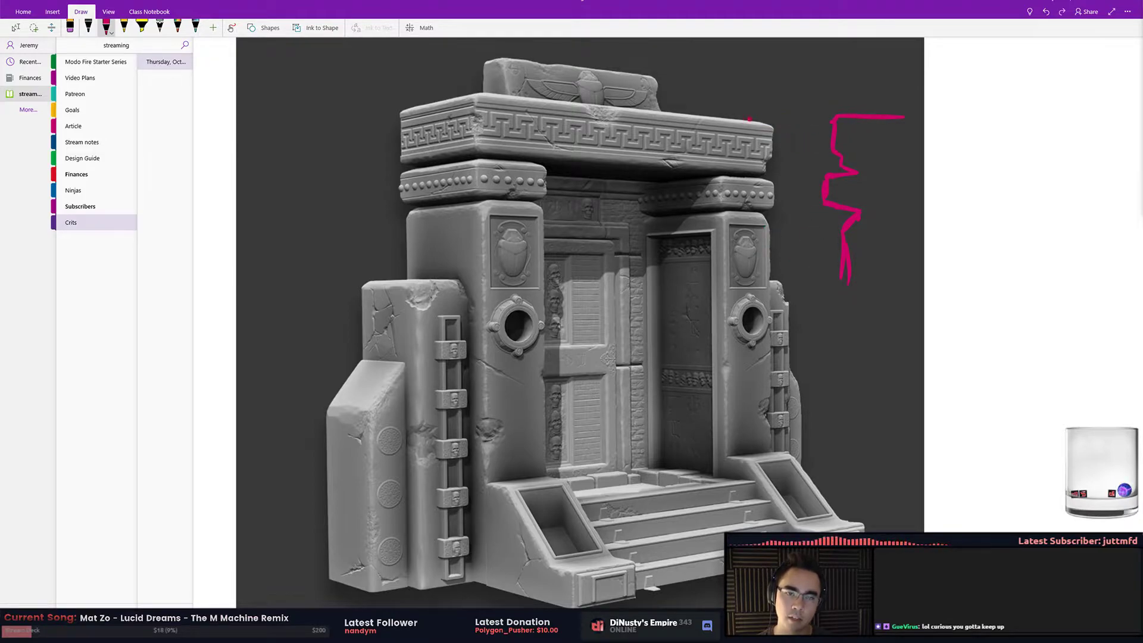
left_click_drag(748, 119, 810, 121)
Try to connect the right pillar to the lower end of the profile sketch with a magenta line
left_click_drag(758, 231, 823, 281)
key("ctrl+z")
left_click_drag(766, 227, 832, 277)
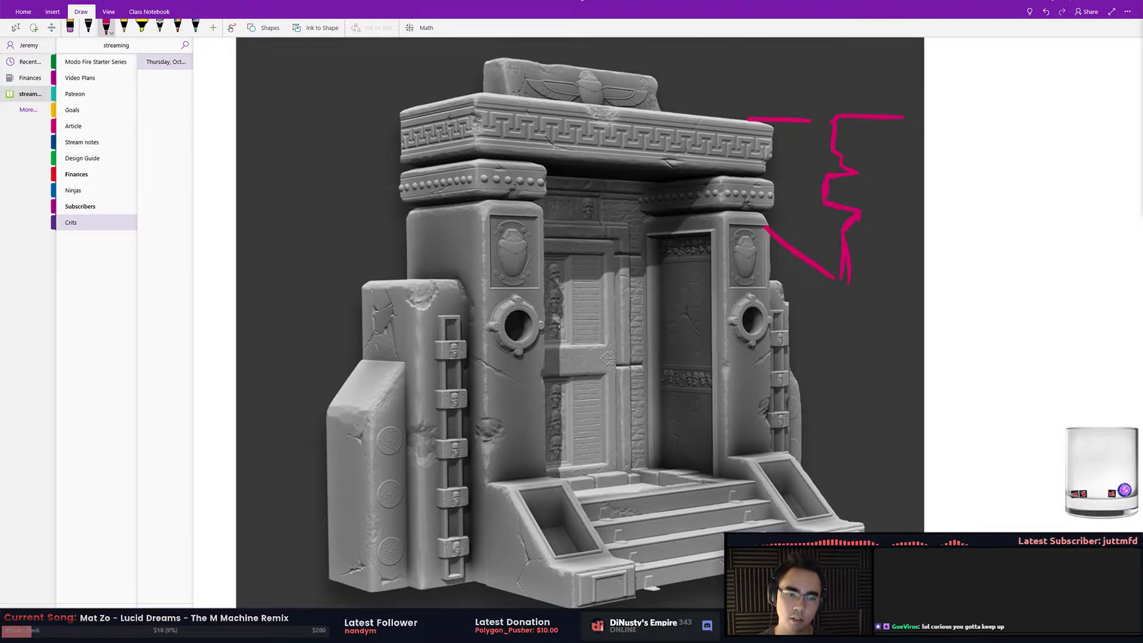
key("ctrl+z")
left_click_drag(768, 253, 839, 281)
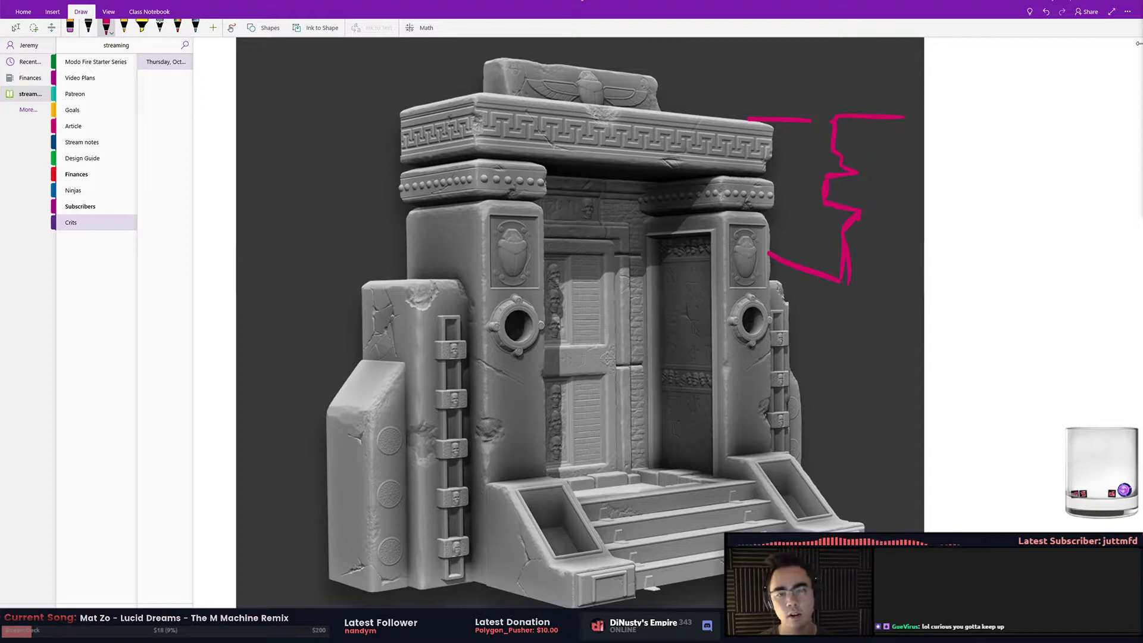
key("ctrl+z")
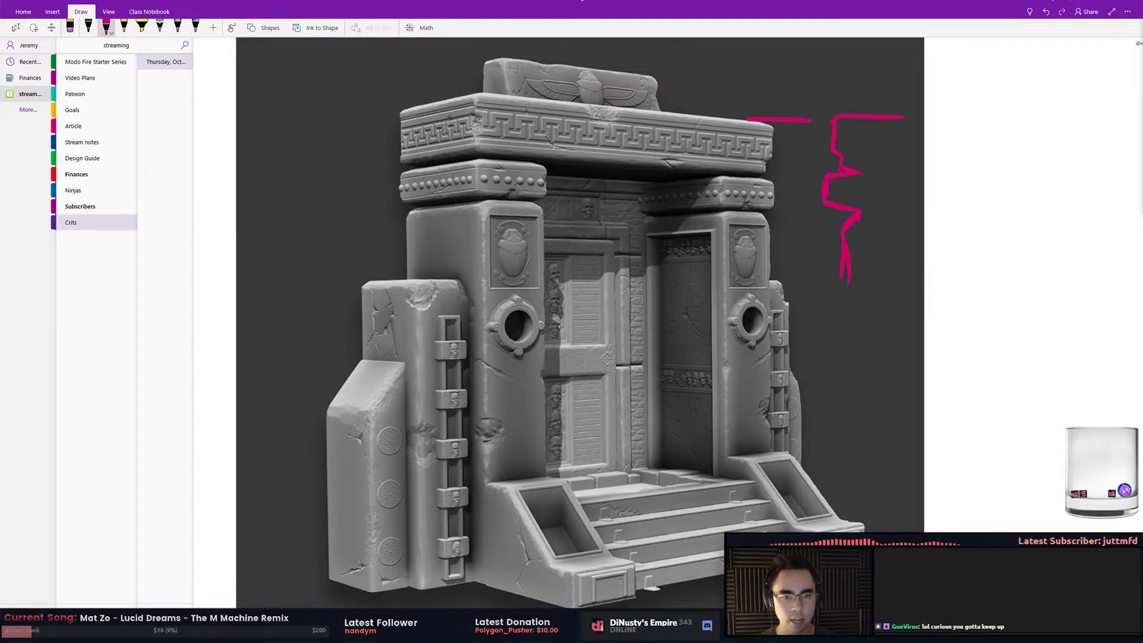
Draw two magenta arrows pointing at the recessed notches above and below the capital in the profile sketch
mouse_move(860, 173)
left_mouse_down()
mouse_move(908, 172)
mouse_move(863, 176)
left_mouse_up()
key("ctrl+z")
left_click_drag(863, 176, 896, 177)
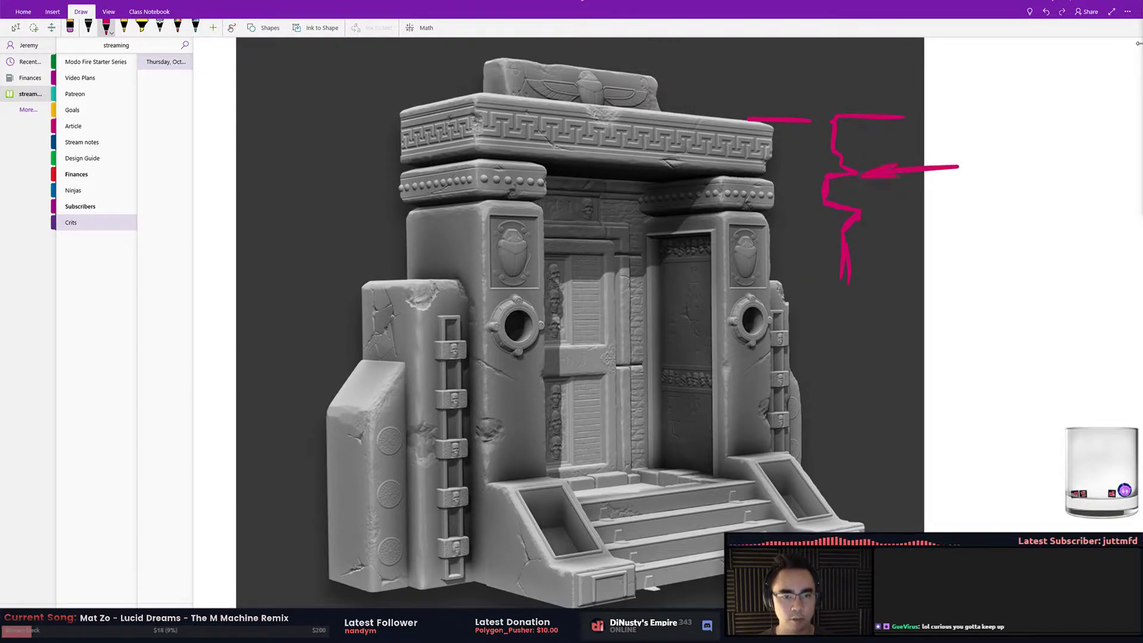
mouse_move(972, 203)
left_mouse_down()
mouse_move(873, 210)
mouse_move(893, 214)
left_mouse_up()
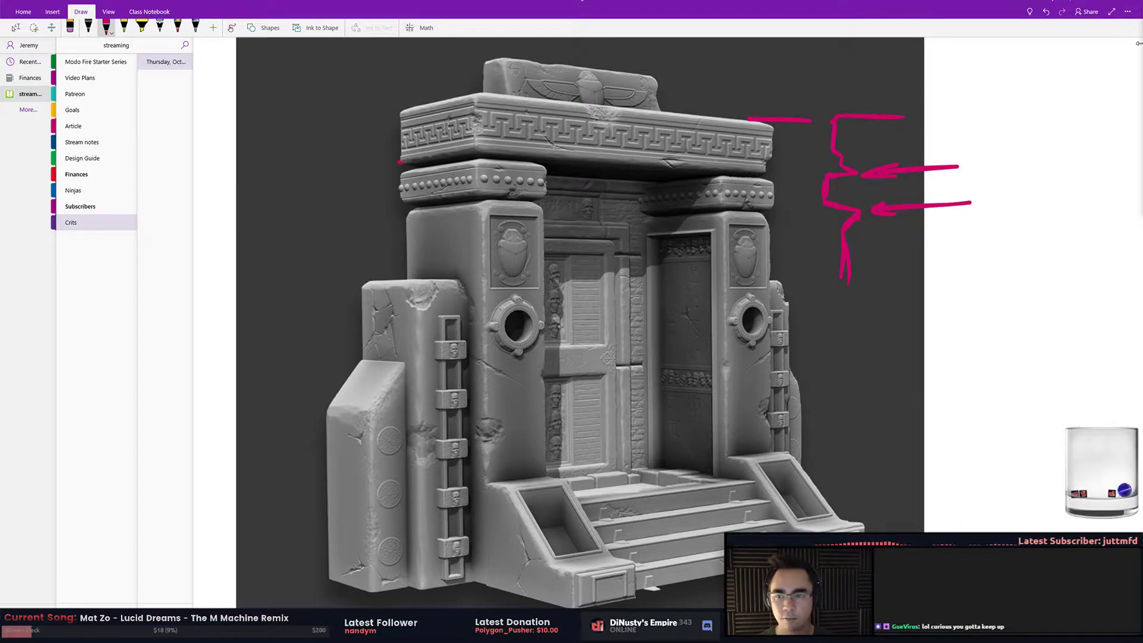
Outline the left capital's notched edge and front face, and the upper edges of the pillar beneath it
mouse_move(416, 166)
left_mouse_down()
mouse_move(400, 173)
mouse_move(406, 219)
left_mouse_up()
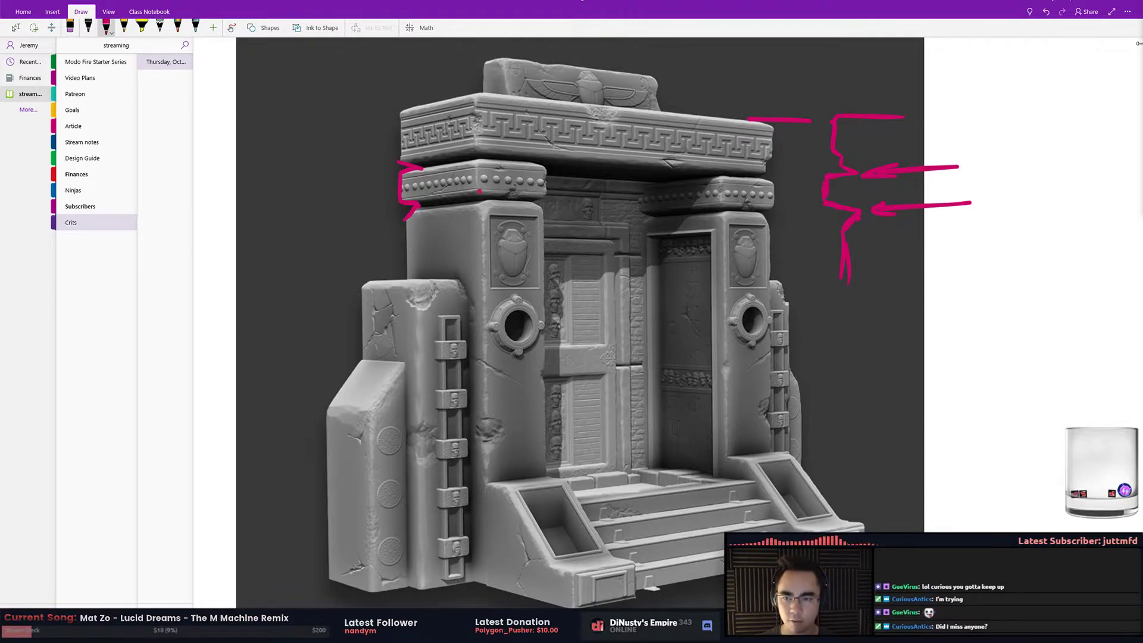
mouse_move(477, 192)
left_mouse_down()
mouse_move(549, 194)
mouse_move(540, 202)
left_mouse_up()
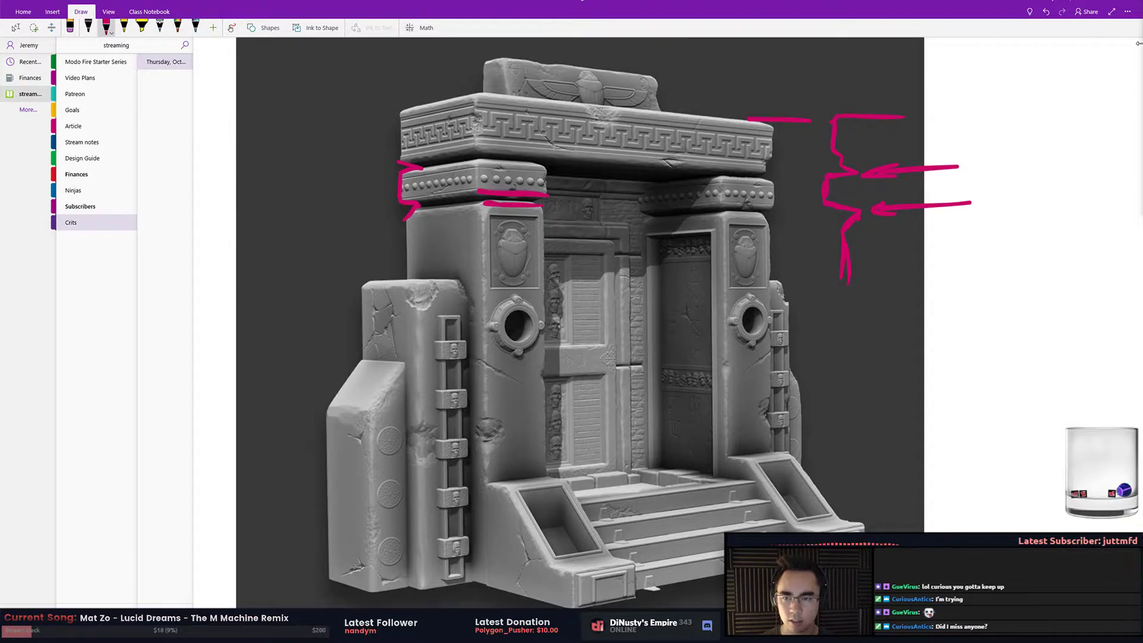
left_click_drag(473, 169, 473, 199)
mouse_move(544, 166)
left_mouse_down()
mouse_move(544, 191)
mouse_move(481, 218)
mouse_move(483, 241)
left_mouse_up()
left_click_drag(539, 205, 539, 241)
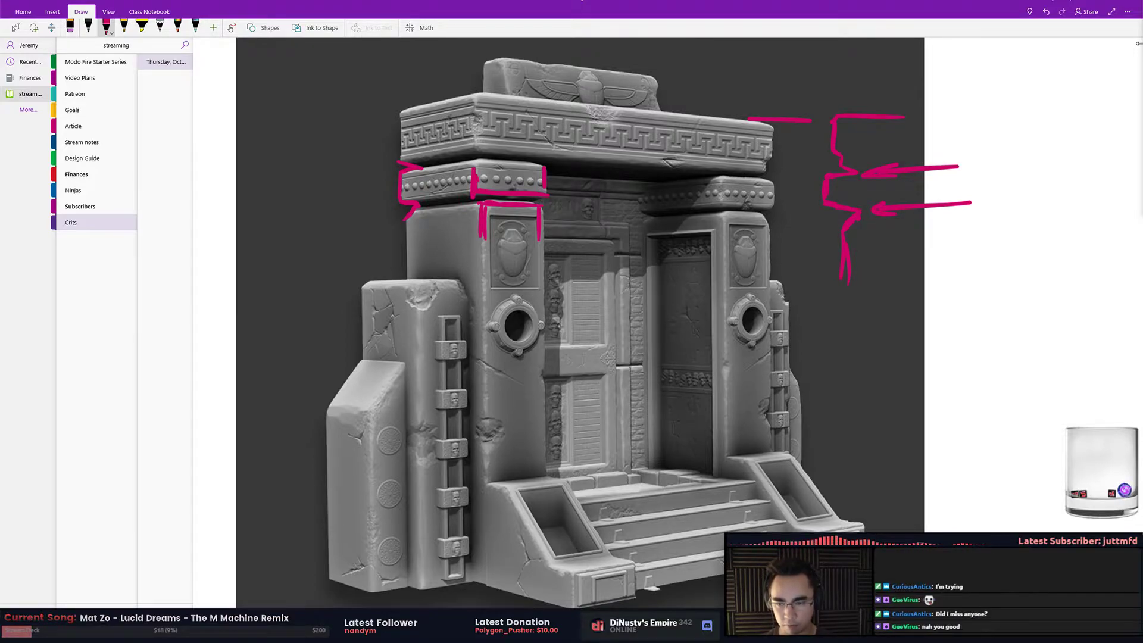
Mark around the two sloped blocks flanking the stairs and trace the stepped outer silhouette of the door's left side
mouse_move(540, 476)
left_mouse_down()
mouse_move(463, 575)
mouse_move(559, 607)
left_mouse_up()
left_click_drag(571, 515, 635, 604)
left_click_drag(741, 460, 774, 529)
left_click_drag(818, 467, 870, 529)
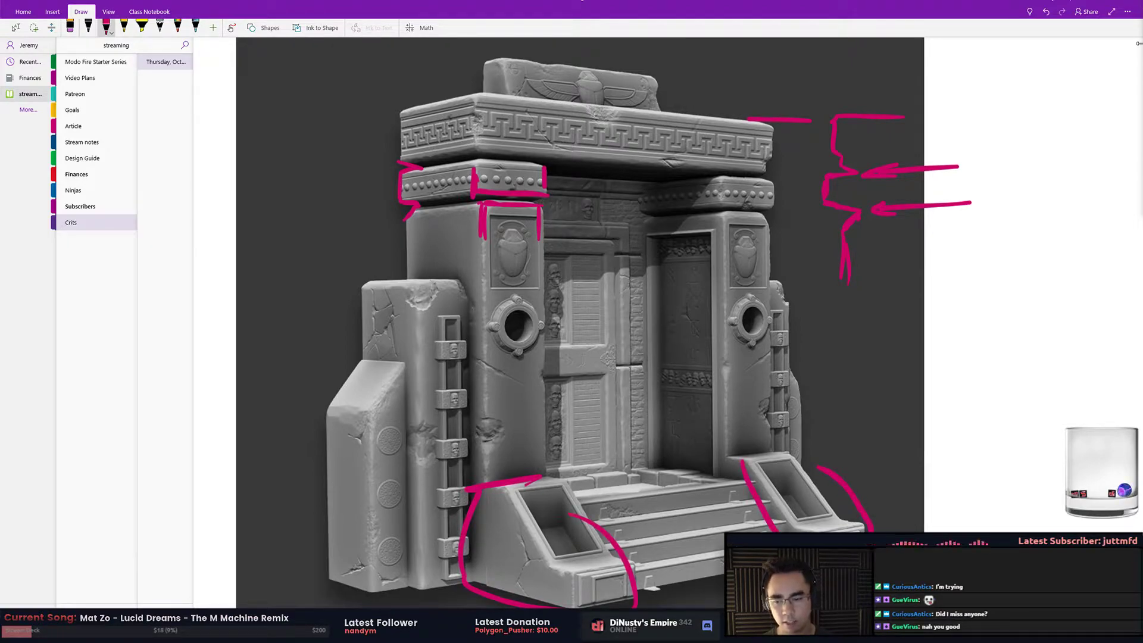
mouse_move(364, 359)
left_mouse_down()
mouse_move(331, 518)
mouse_move(340, 562)
left_mouse_up()
mouse_move(412, 238)
left_mouse_down()
mouse_move(410, 280)
mouse_move(367, 344)
mouse_move(325, 453)
left_mouse_up()
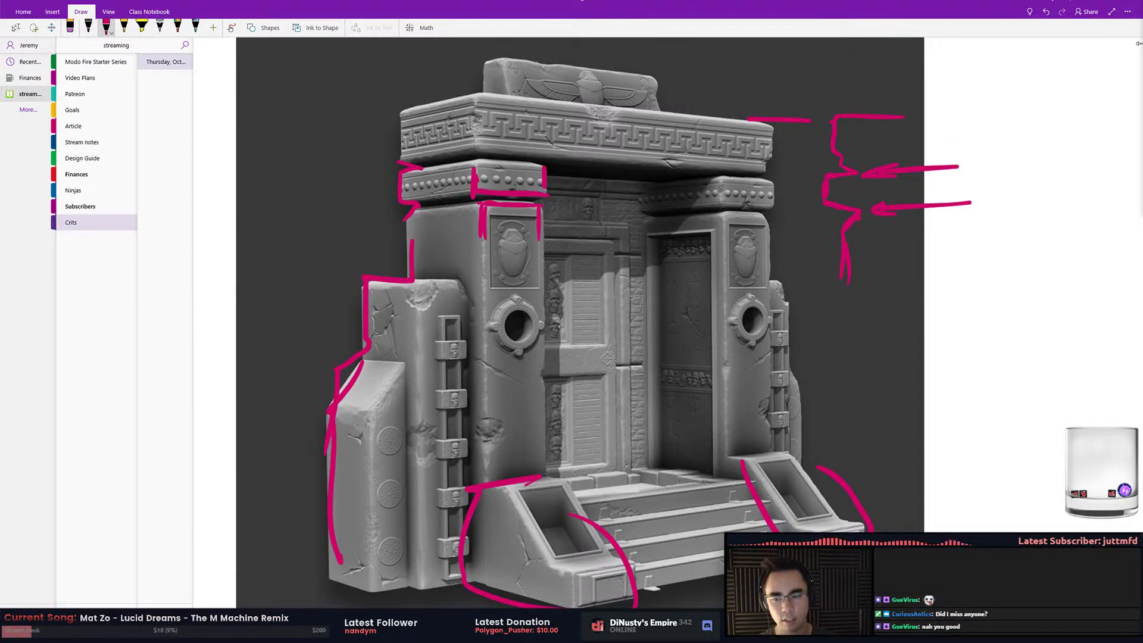
Sketch a magenta chain hanging from the round ring on the left pillar, ending in a rounded ornament
left_click_drag(513, 320, 519, 435)
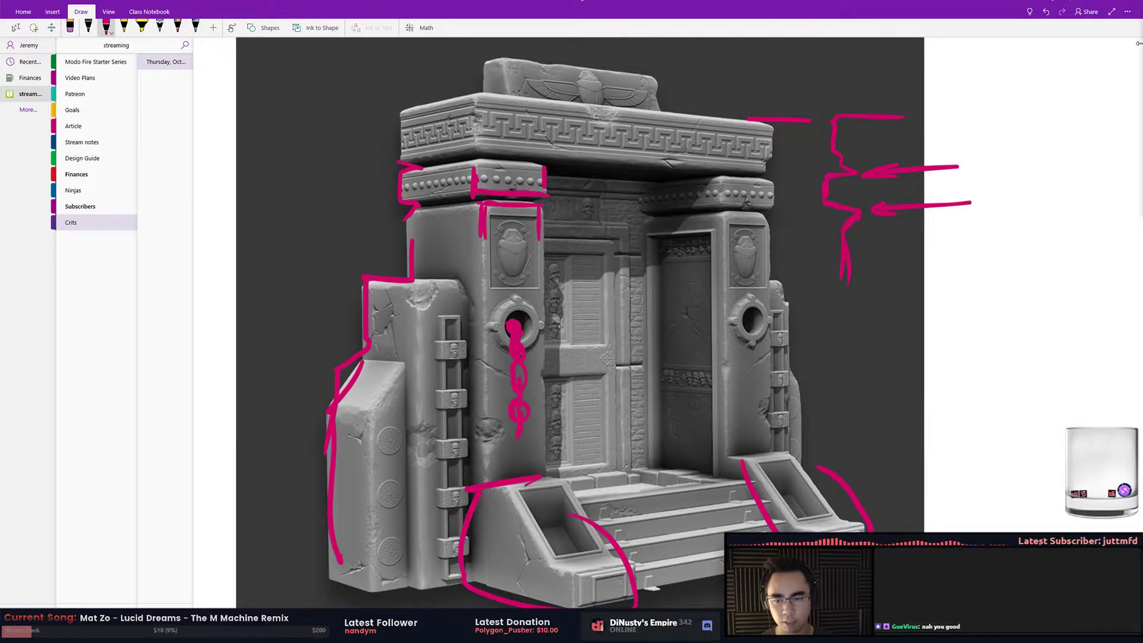
mouse_move(536, 414)
left_mouse_down()
mouse_move(502, 430)
mouse_move(538, 434)
left_mouse_up()
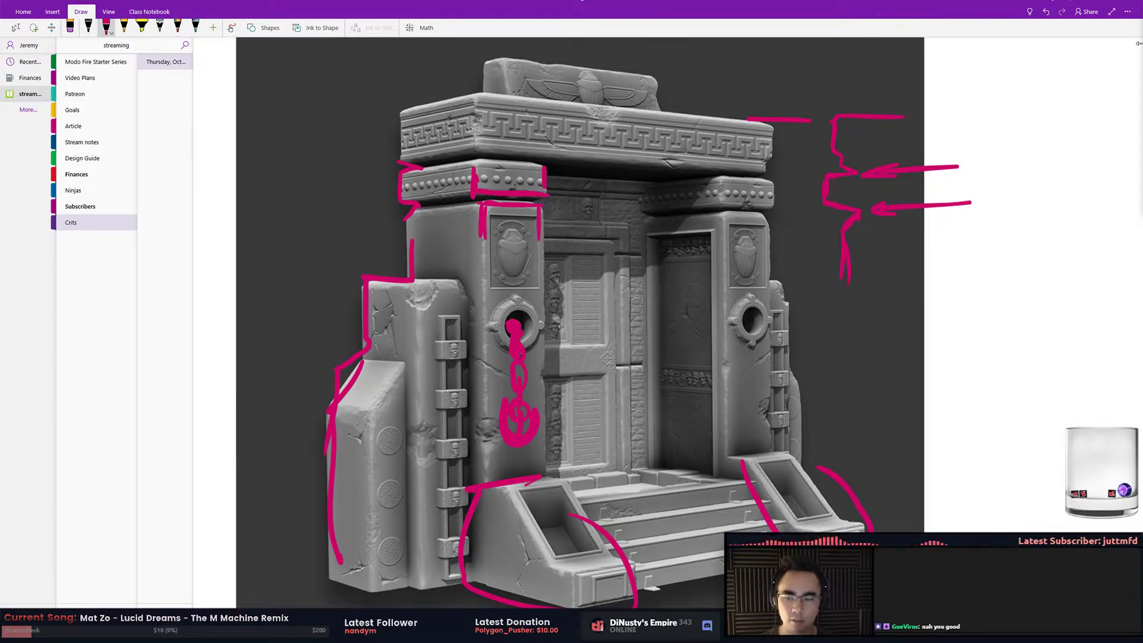
key("ctrl+z")
key("Escape")
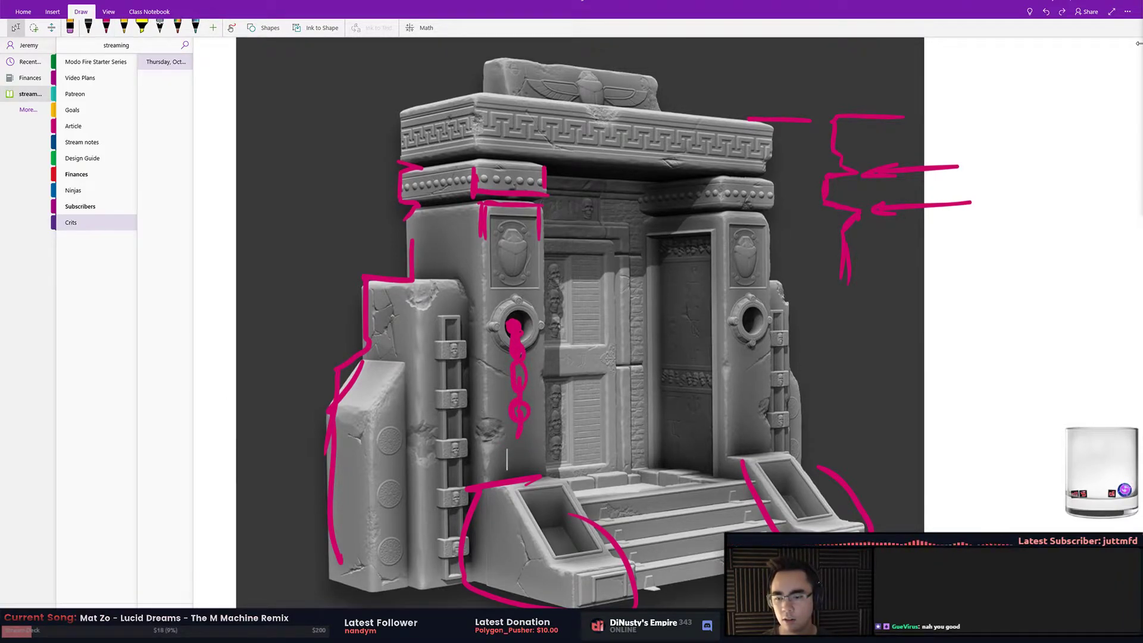
key("ctrl+y")
left_click(106, 27)
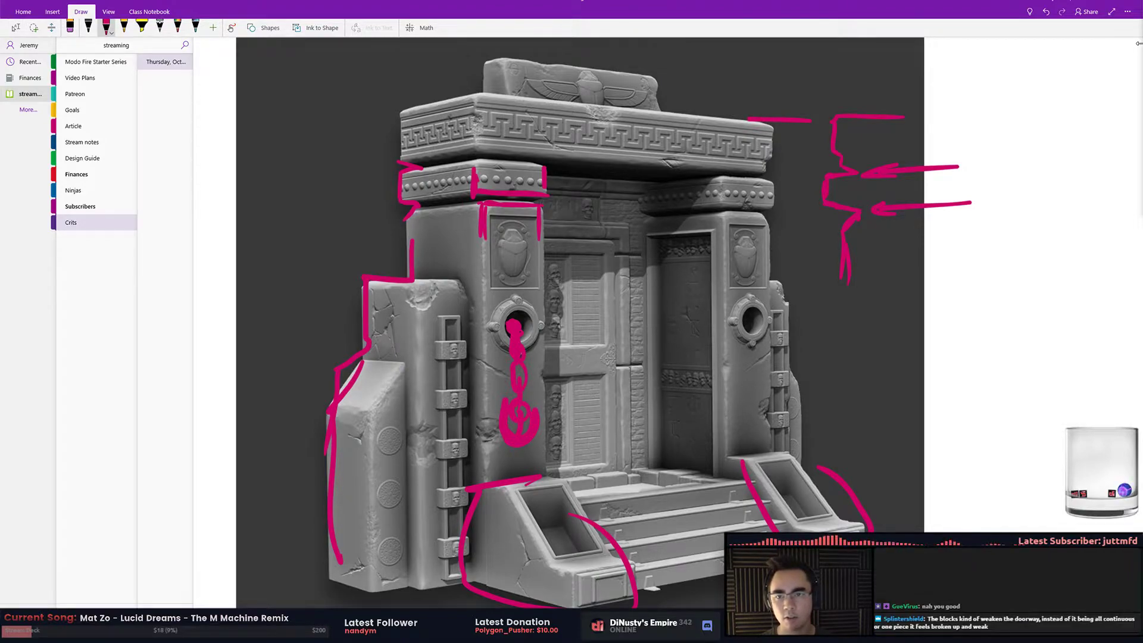
Outline the scarab block above the lintel and sketch a larger magenta block around it with a rounded shape on top
mouse_move(488, 61)
left_mouse_down()
mouse_move(505, 93)
mouse_move(639, 72)
mouse_move(655, 106)
left_mouse_up()
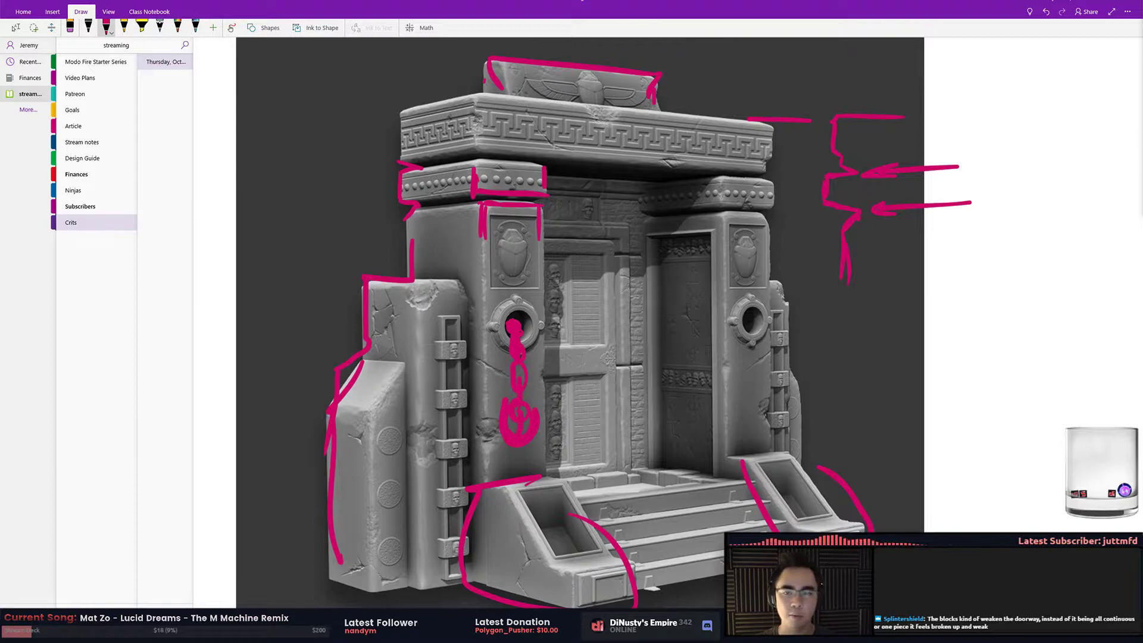
key("Escape")
scroll(792, 238, "up", 3)
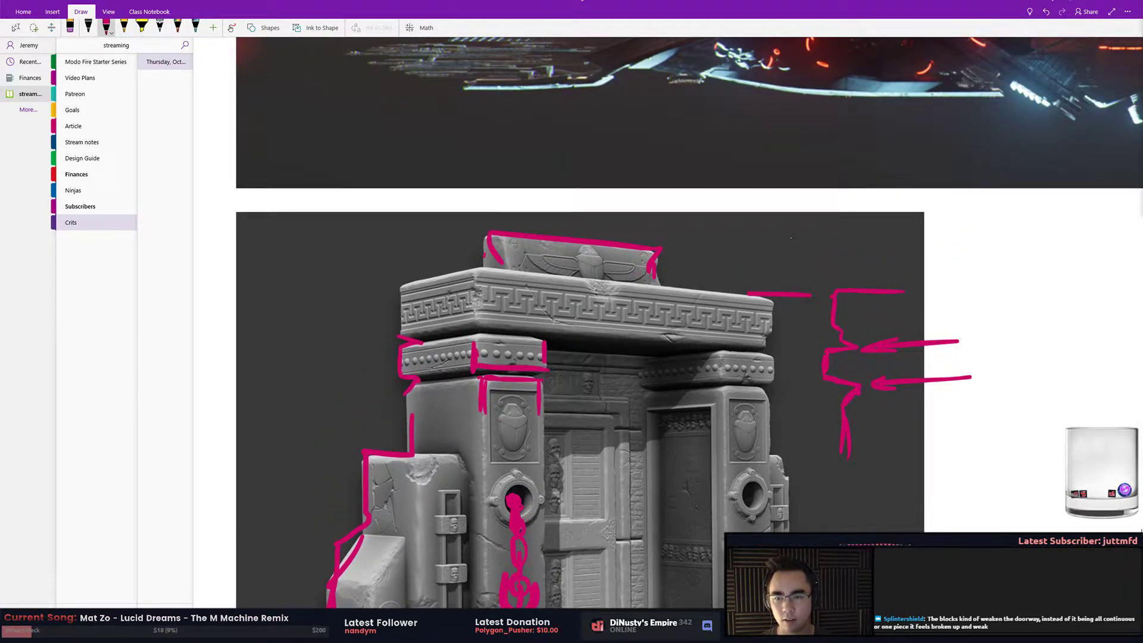
mouse_move(459, 268)
left_mouse_down()
mouse_move(468, 223)
mouse_move(688, 231)
left_mouse_up()
mouse_move(455, 210)
left_mouse_down()
mouse_move(589, 208)
mouse_move(720, 273)
mouse_move(714, 291)
left_mouse_up()
left_click_drag(577, 257, 595, 256)
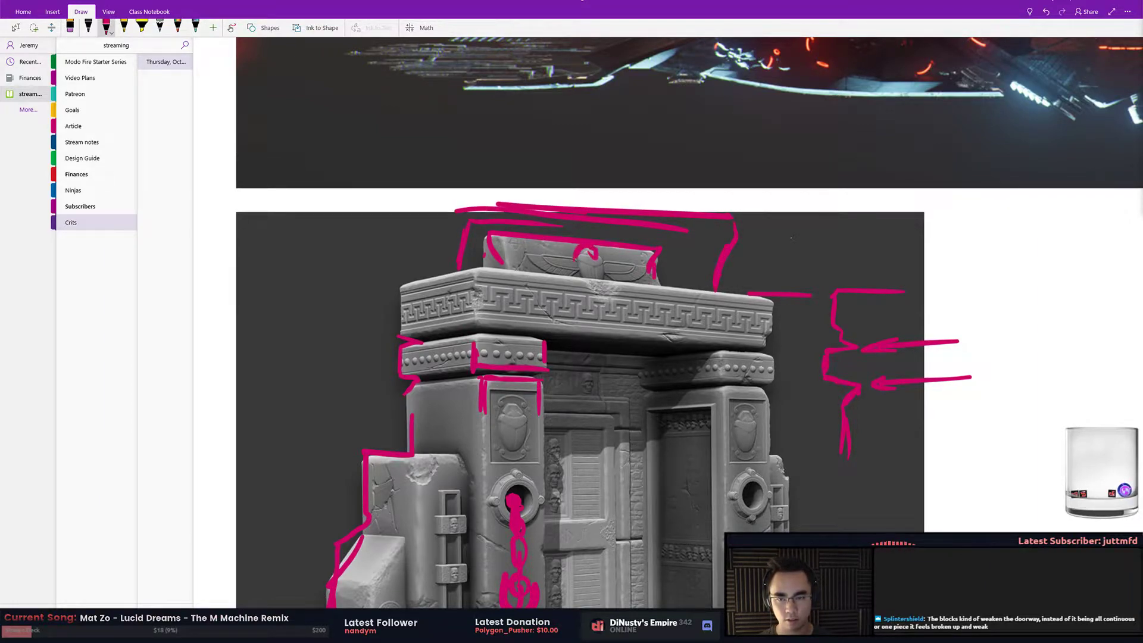
mouse_move(568, 207)
left_mouse_down()
mouse_move(604, 189)
mouse_move(624, 206)
left_mouse_up()
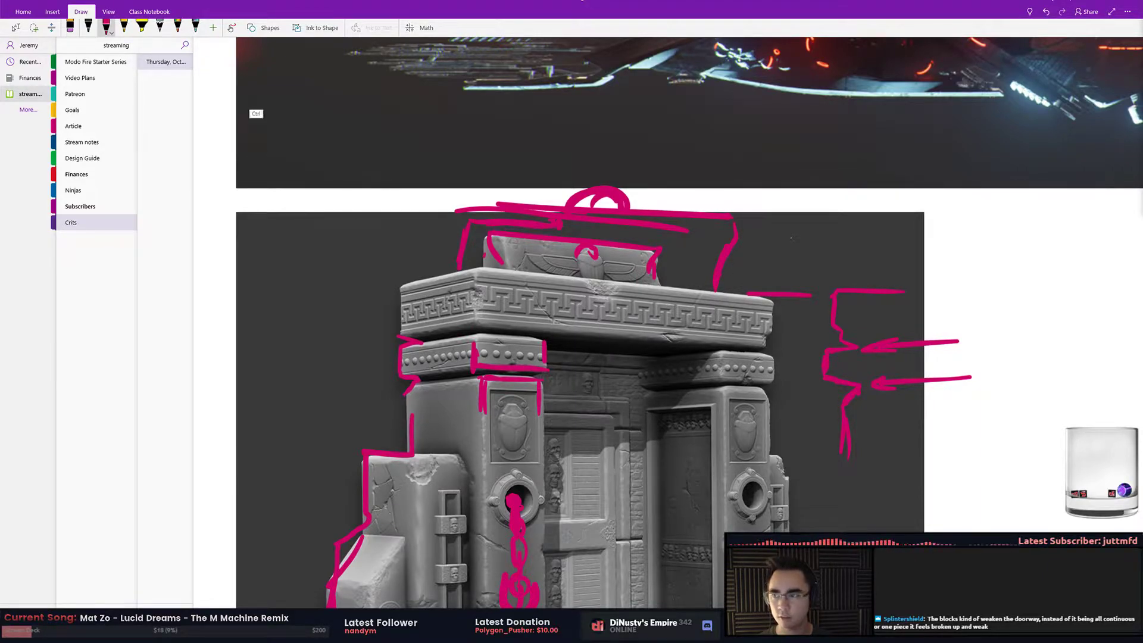
With the yellow-orange pen, sketch a larger winged scarab over the top block and redraw the enlarged block's upper and side edges
left_click(123, 26)
mouse_move(570, 217)
left_mouse_down()
mouse_move(595, 192)
mouse_move(619, 209)
mouse_move(501, 224)
mouse_move(535, 259)
mouse_move(575, 269)
mouse_move(572, 237)
mouse_move(625, 238)
mouse_move(622, 275)
left_mouse_up()
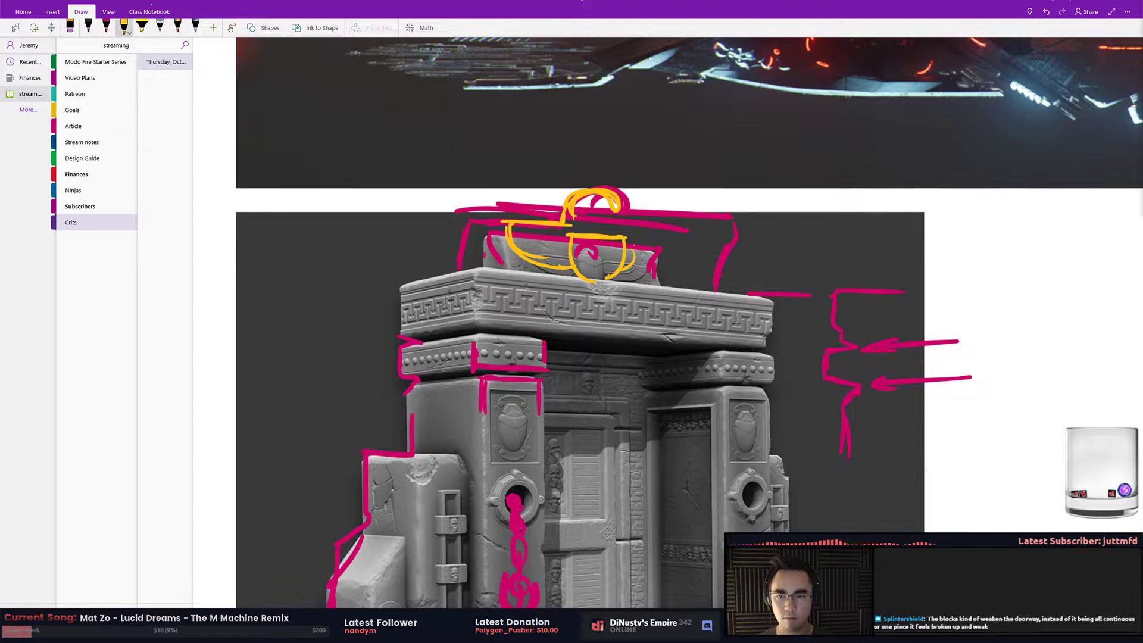
mouse_move(630, 223)
left_mouse_down()
mouse_move(702, 224)
mouse_move(640, 262)
left_mouse_up()
mouse_move(685, 231)
left_mouse_down()
mouse_move(632, 262)
mouse_move(601, 191)
mouse_move(489, 211)
mouse_move(456, 243)
mouse_move(461, 264)
left_mouse_up()
mouse_move(633, 216)
left_mouse_down()
mouse_move(719, 219)
mouse_move(704, 226)
mouse_move(696, 261)
left_mouse_up()
left_click_drag(708, 222, 701, 279)
key("ctrl+z")
left_click_drag(703, 224, 716, 271)
left_click_drag(706, 224, 697, 288)
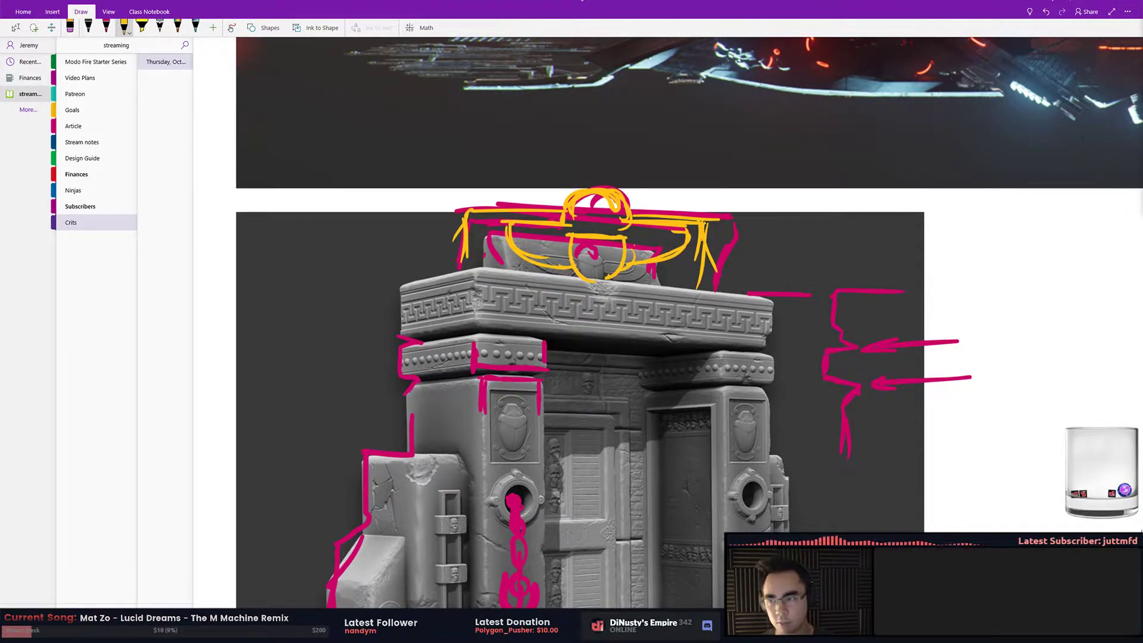
With the yellow-orange pen, mark the landing at the top of the stairs and scribble at the foot of the right pillar
key("Escape")
scroll(775, 156, "down", 3)
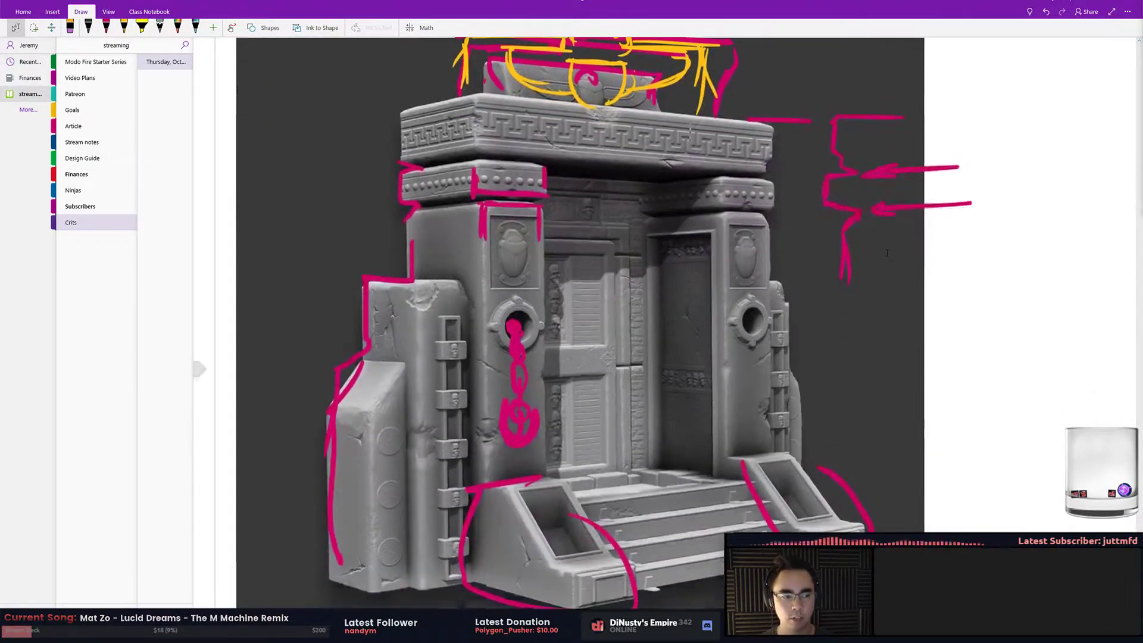
scroll(830, 310, "down", 2)
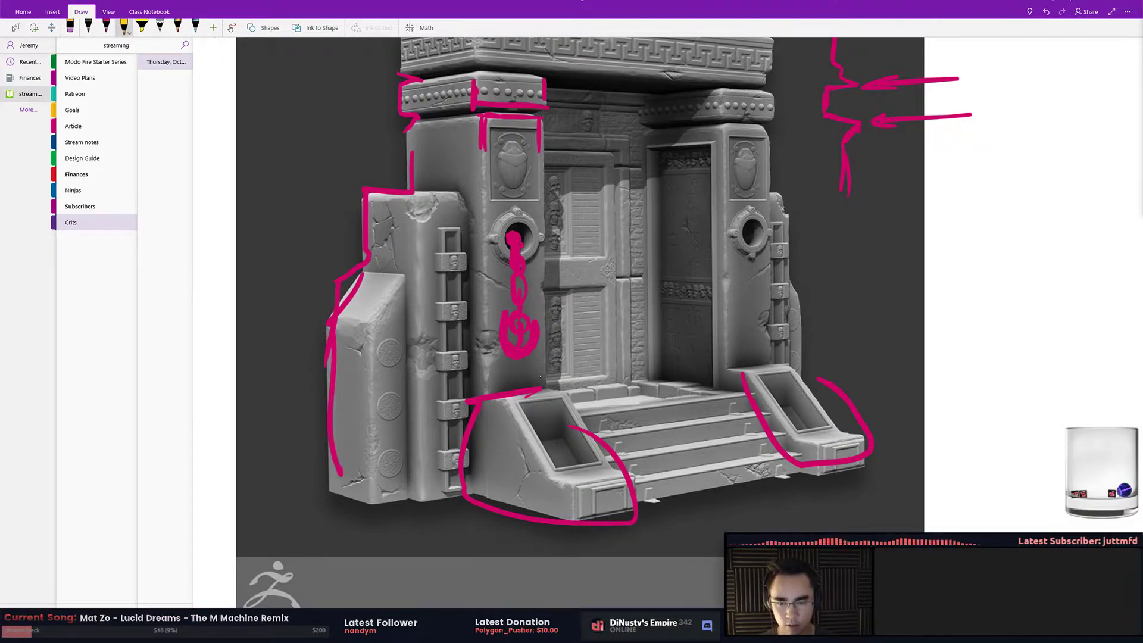
left_click(123, 27)
mouse_move(568, 400)
left_mouse_down()
mouse_move(674, 400)
mouse_move(612, 409)
left_mouse_up()
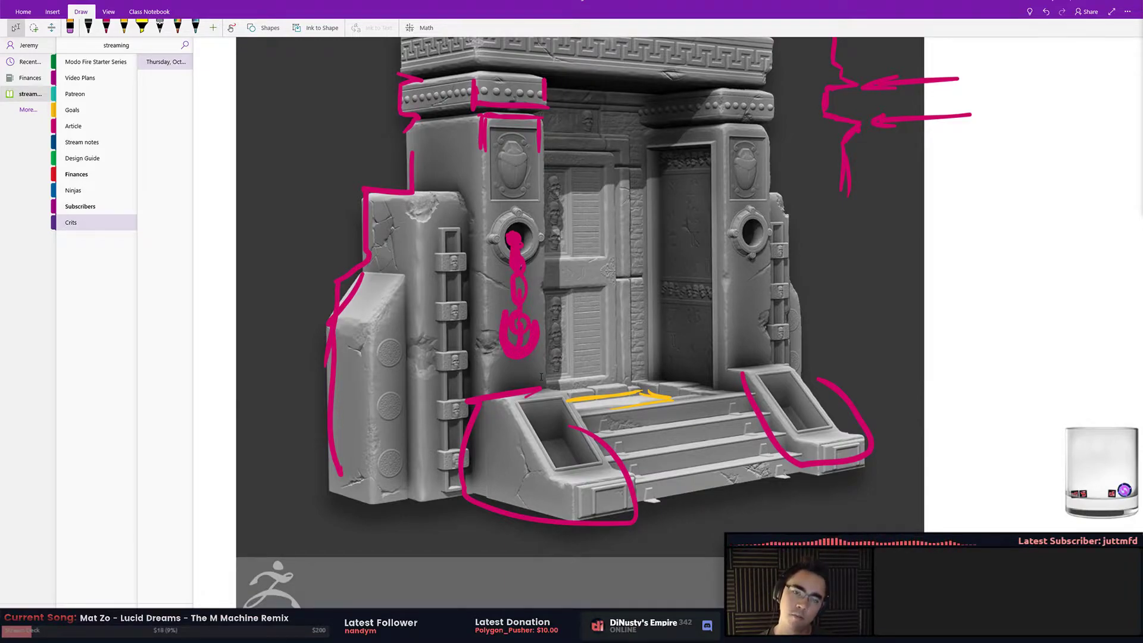
mouse_move(733, 369)
left_mouse_down()
mouse_move(777, 361)
mouse_move(763, 347)
left_mouse_up()
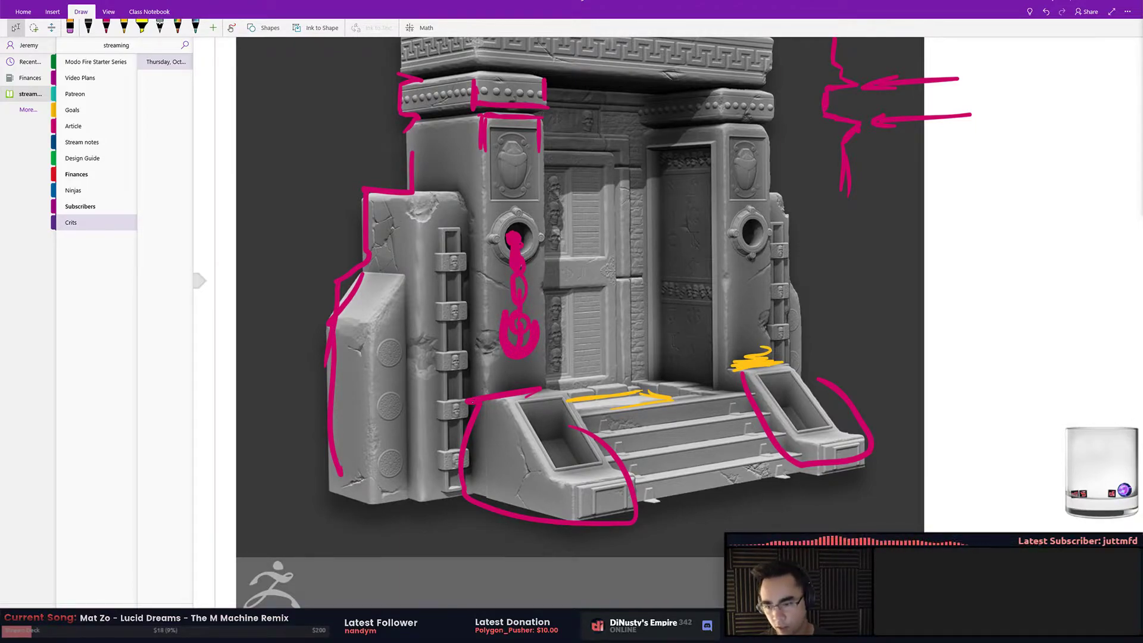
left_click_drag(373, 415, 376, 418)
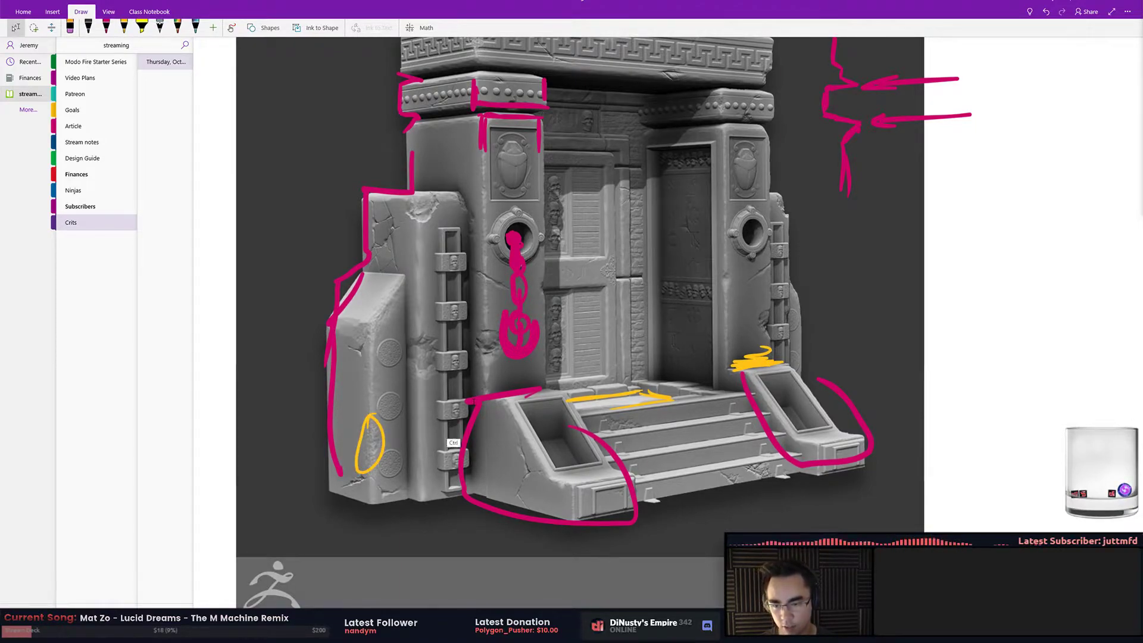
key("ctrl+z")
key("ctrl+y")
key("ctrl+z")
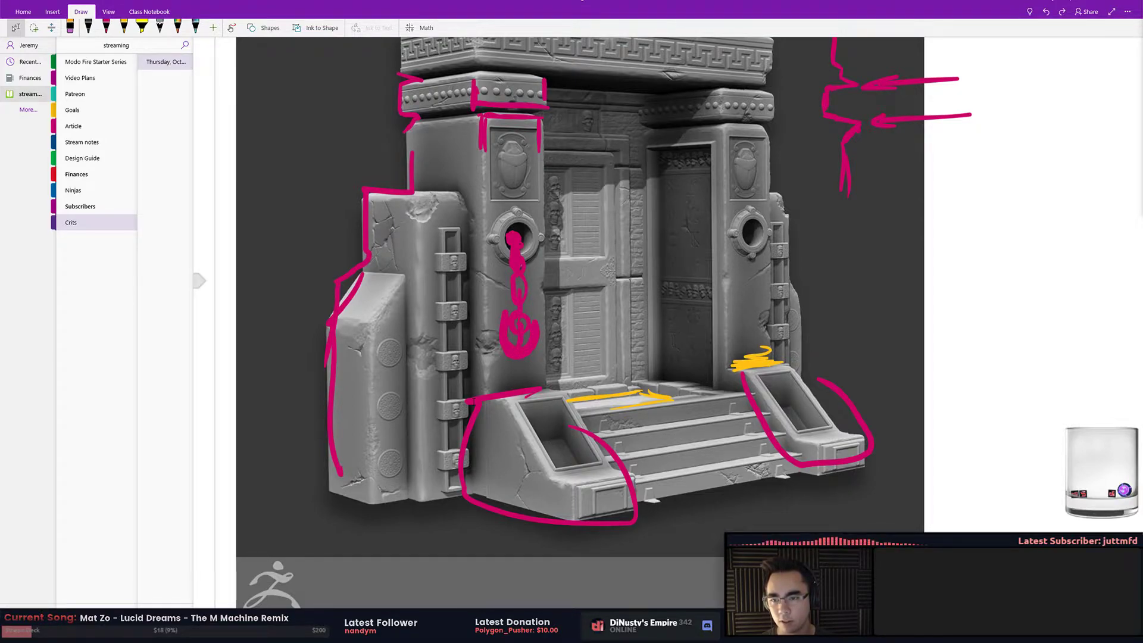
Circle the cracks on the left pillar and its side blocks, and mark the chipped top and bottom edges of the outermost block
left_click_drag(464, 257, 480, 262)
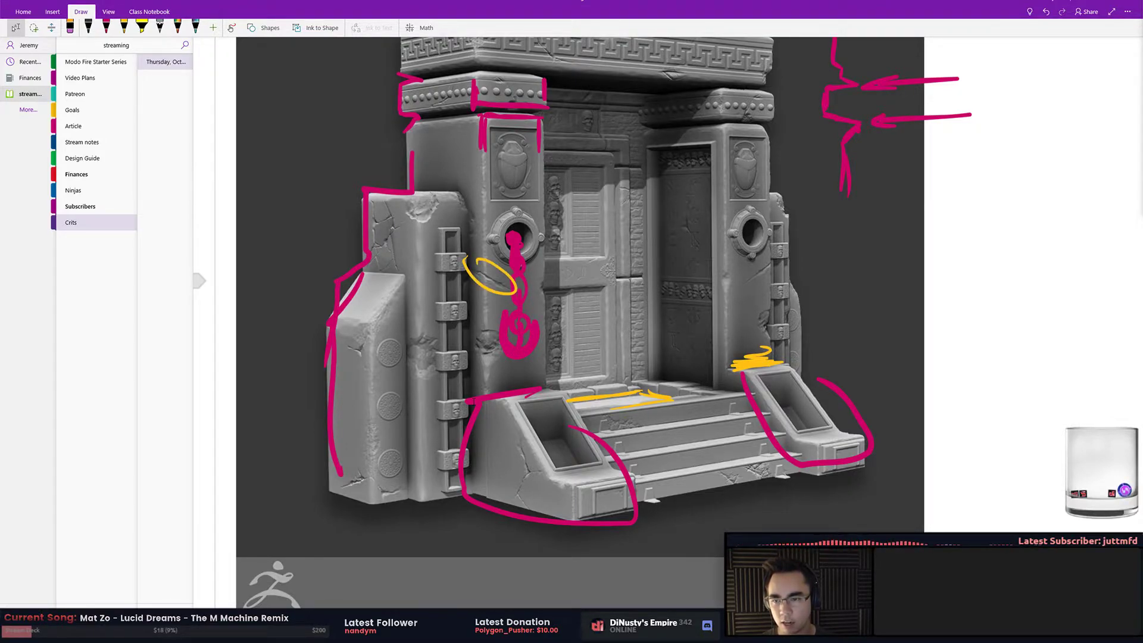
mouse_move(410, 193)
left_mouse_down()
mouse_move(430, 229)
mouse_move(424, 190)
mouse_move(366, 268)
mouse_move(381, 200)
left_mouse_up()
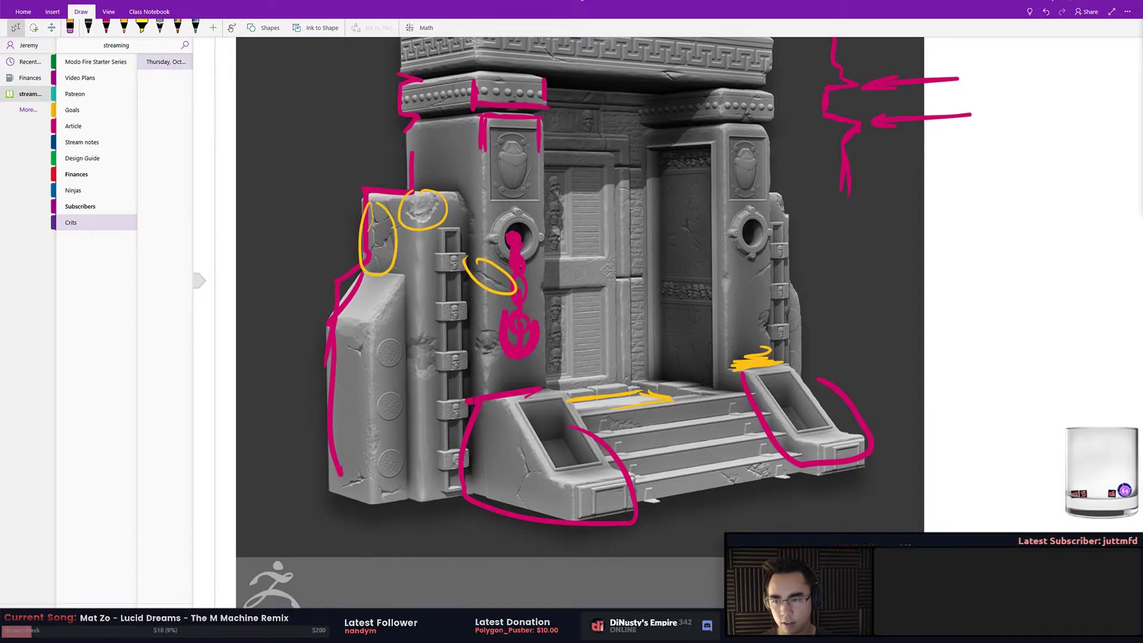
mouse_move(351, 322)
left_mouse_down()
mouse_move(356, 345)
mouse_move(416, 267)
left_mouse_up()
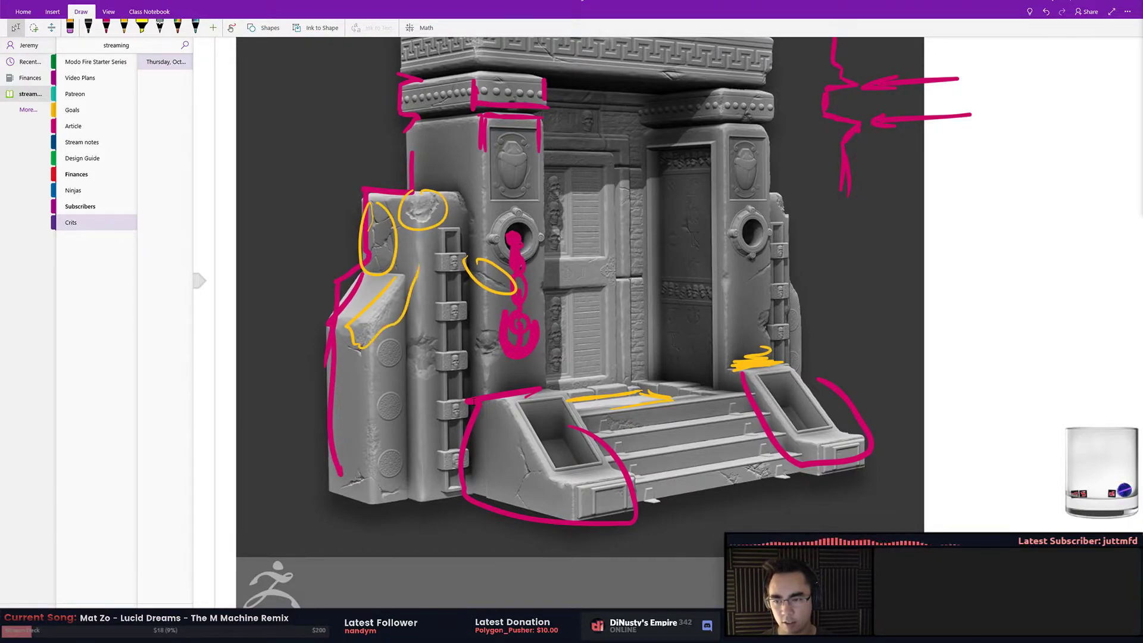
key("ctrl+z")
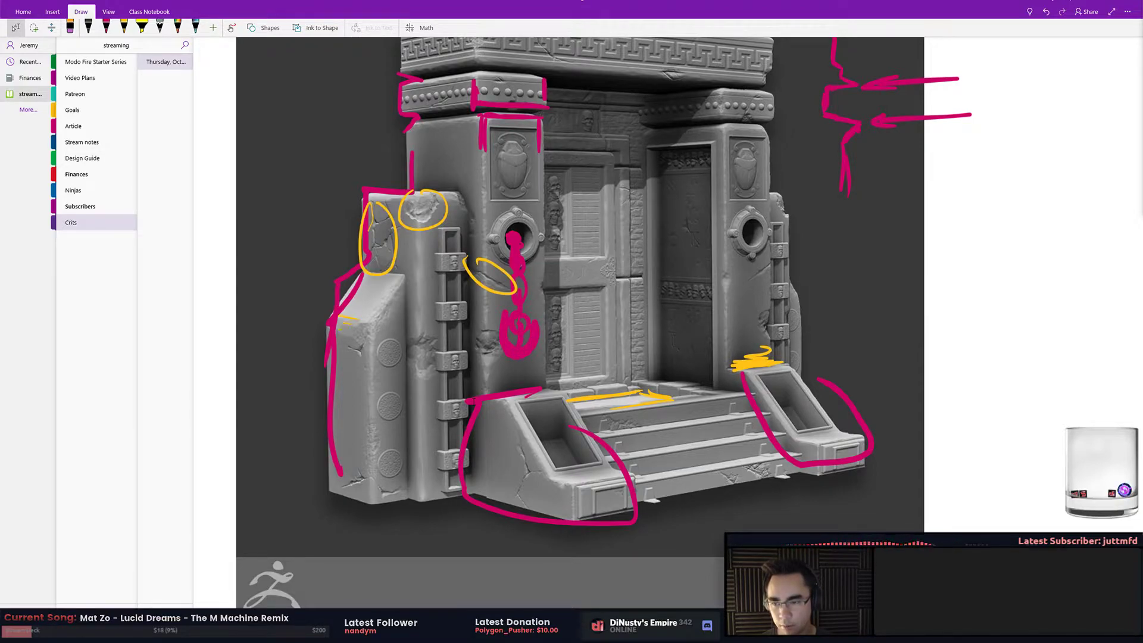
mouse_move(332, 329)
left_mouse_down()
mouse_move(347, 340)
mouse_move(390, 310)
left_mouse_up()
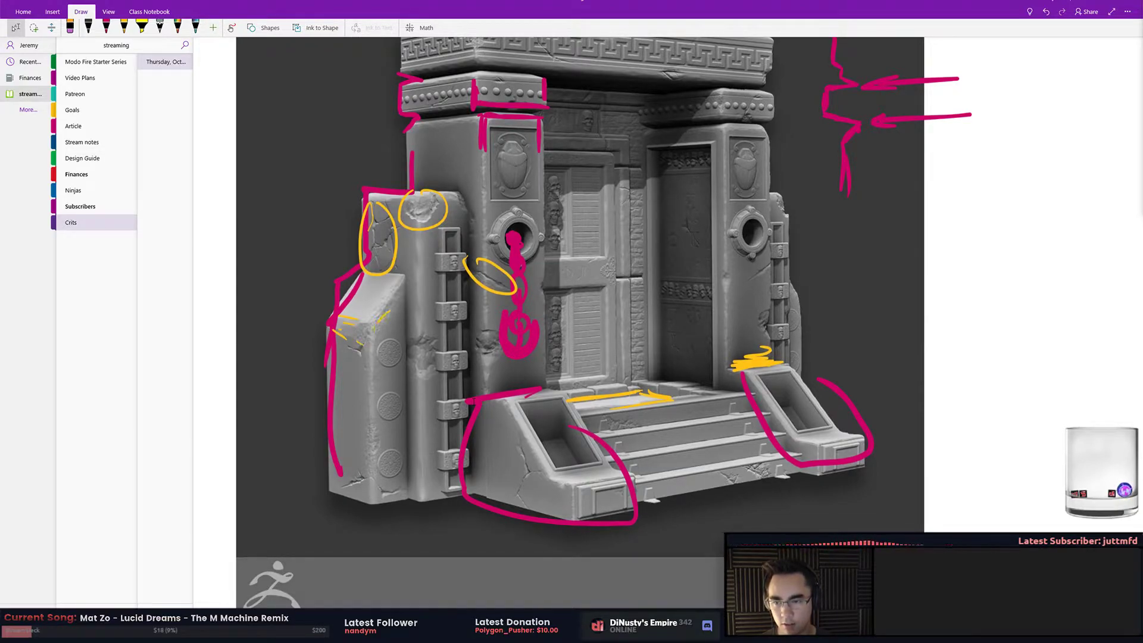
mouse_move(340, 484)
left_mouse_down()
mouse_move(362, 474)
mouse_move(402, 493)
left_mouse_up()
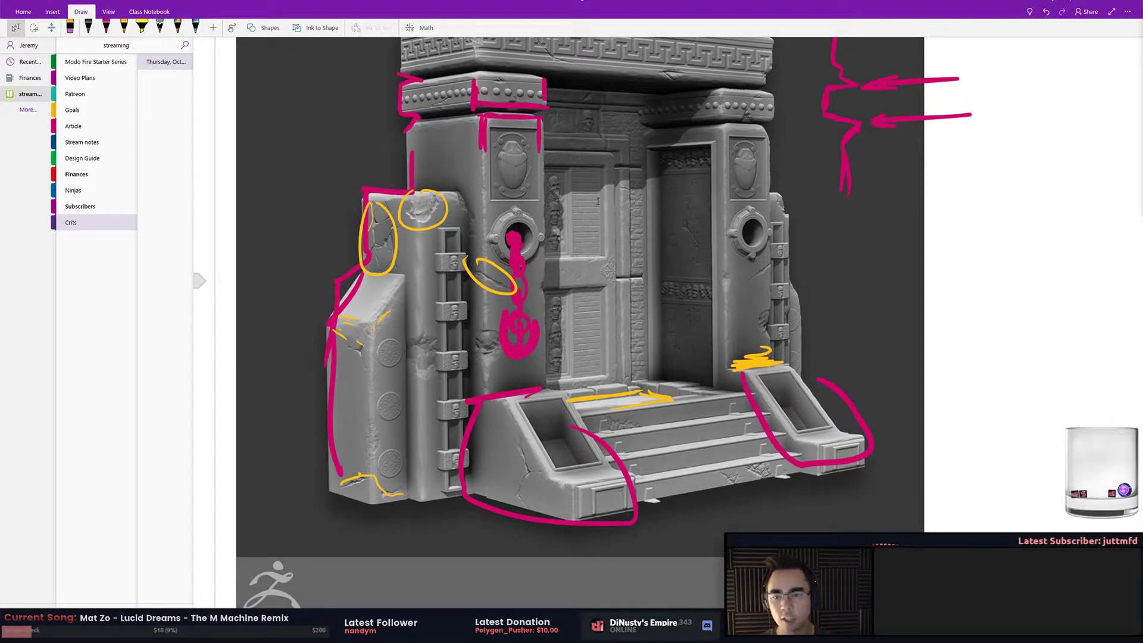
Outline the upper and lower recessed panels of the door in yellow-orange, undoing the stray strokes
mouse_move(574, 170)
left_mouse_down()
mouse_move(606, 169)
mouse_move(596, 244)
left_mouse_up()
key("ctrl+z")
mouse_move(604, 169)
left_mouse_down()
mouse_move(611, 254)
mouse_move(566, 256)
mouse_move(603, 290)
mouse_move(605, 371)
mouse_move(582, 376)
left_mouse_up()
key("ctrl+z")
left_click_drag(572, 290, 581, 361)
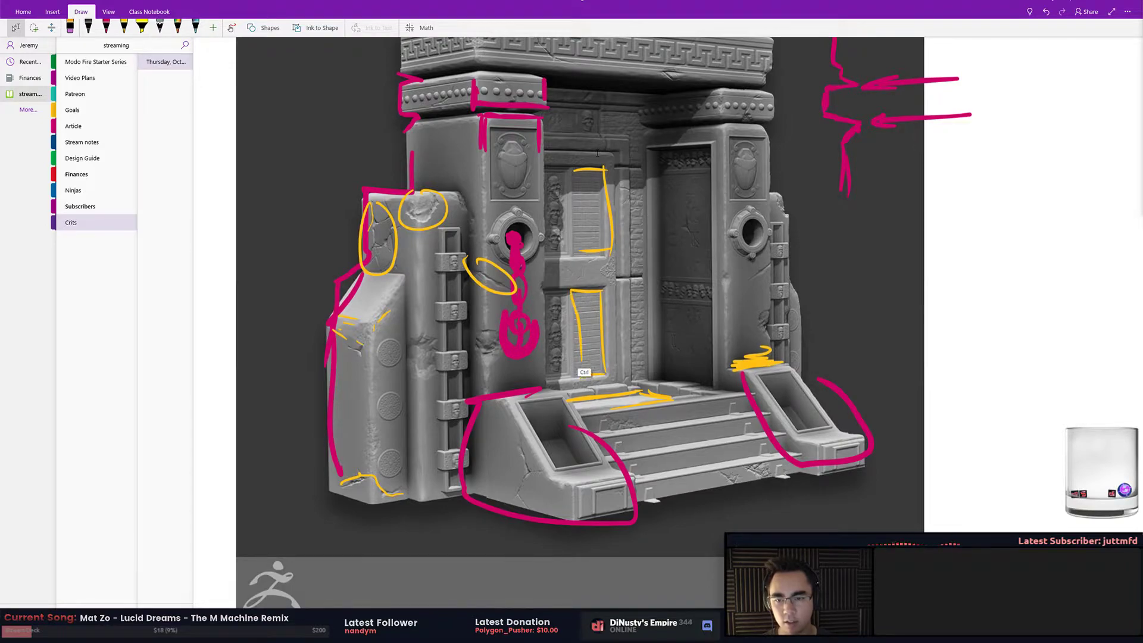
key("ctrl+z")
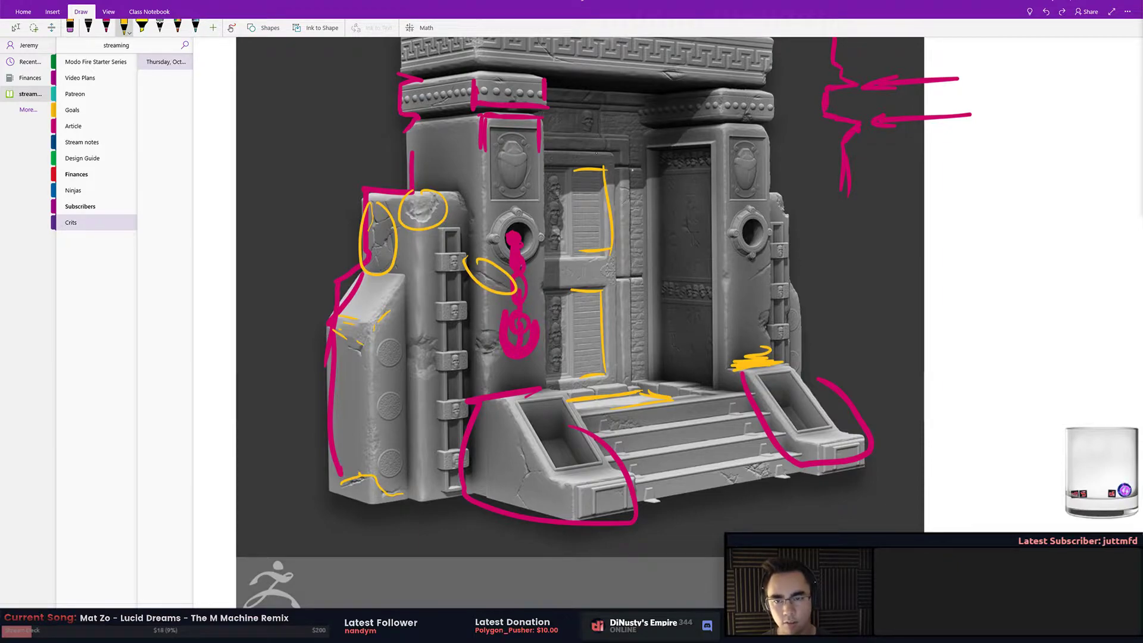
Try outlining the narrow carved strips beside the door panels, then undo those outlines and put the pen away
left_click_drag(632, 170, 639, 216)
left_click_drag(632, 172, 635, 370)
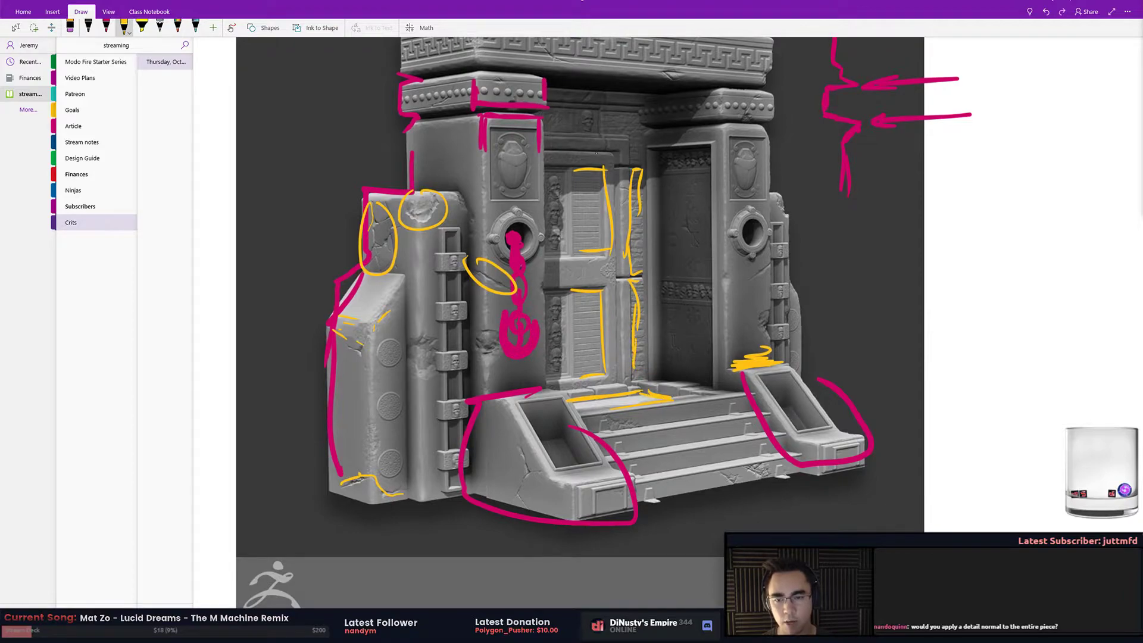
key("ctrl+z")
key("ctrl+z")
key("ctrl+z")
key("ctrl+z")
key("ctrl+z")
key("ctrl+z")
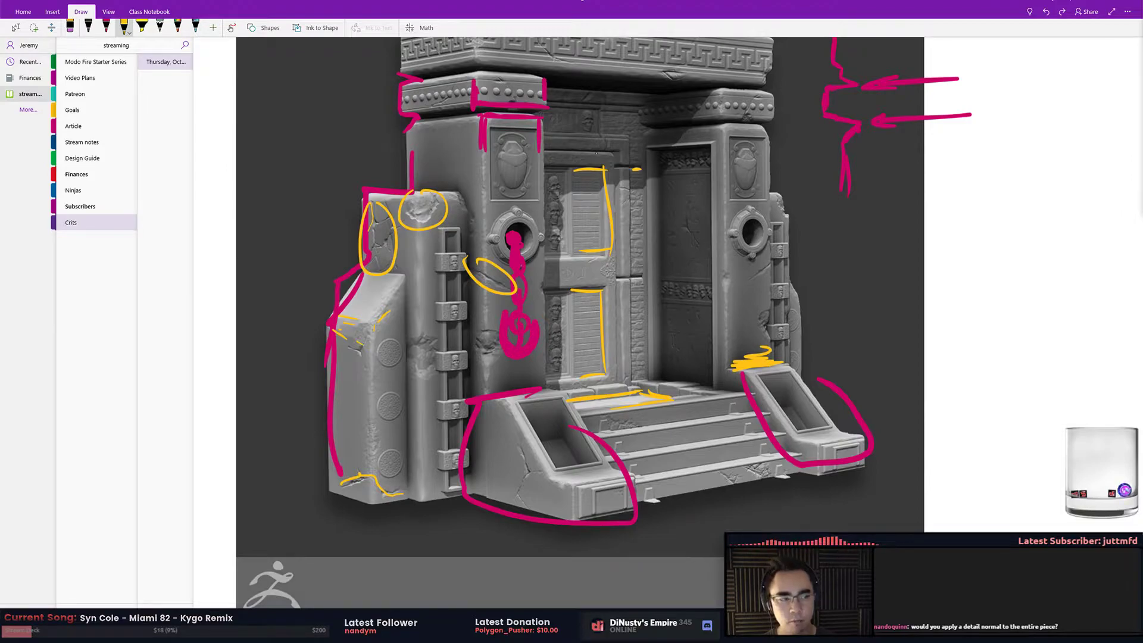
key("Escape")
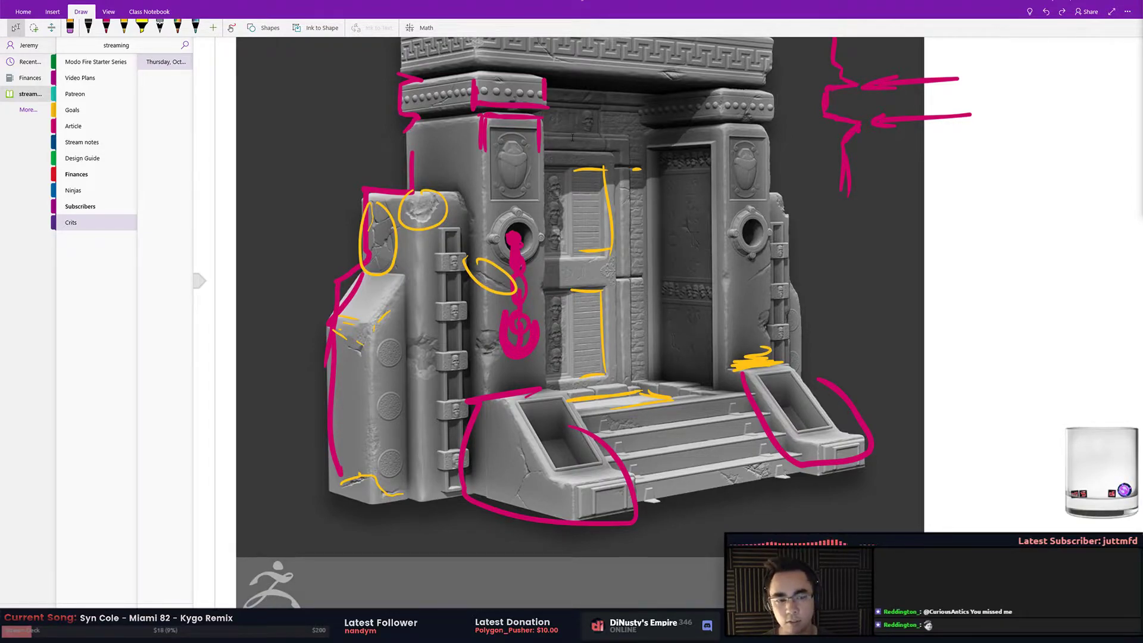
Place the text cursor on the empty line below the Egyptian door render
scroll(640, 173, "down", 3)
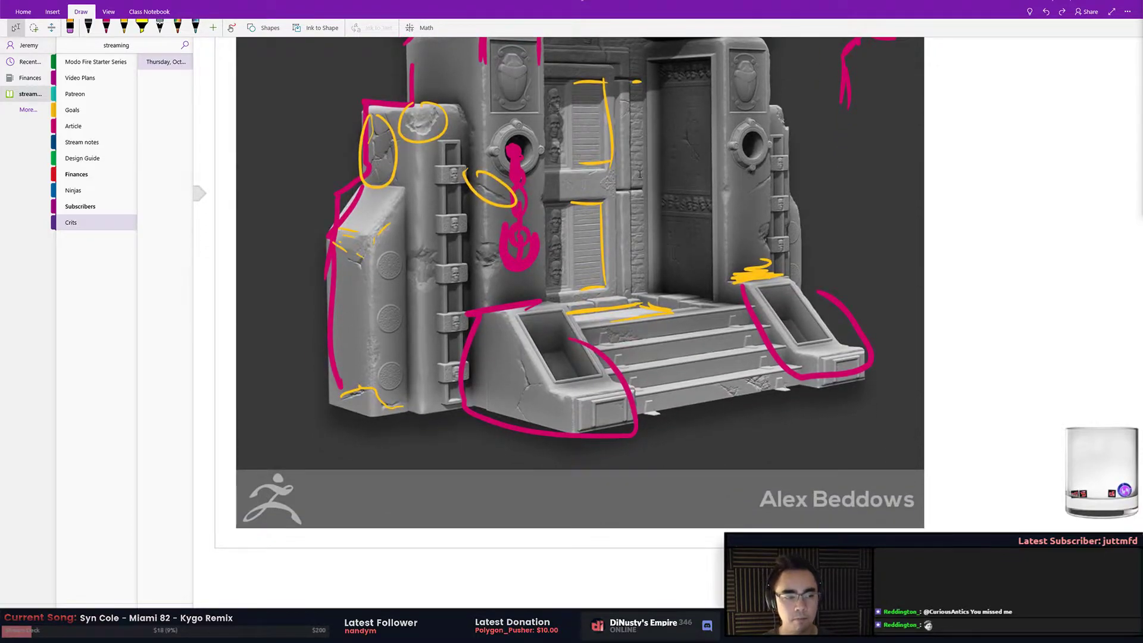
scroll(639, 174, "down", 2)
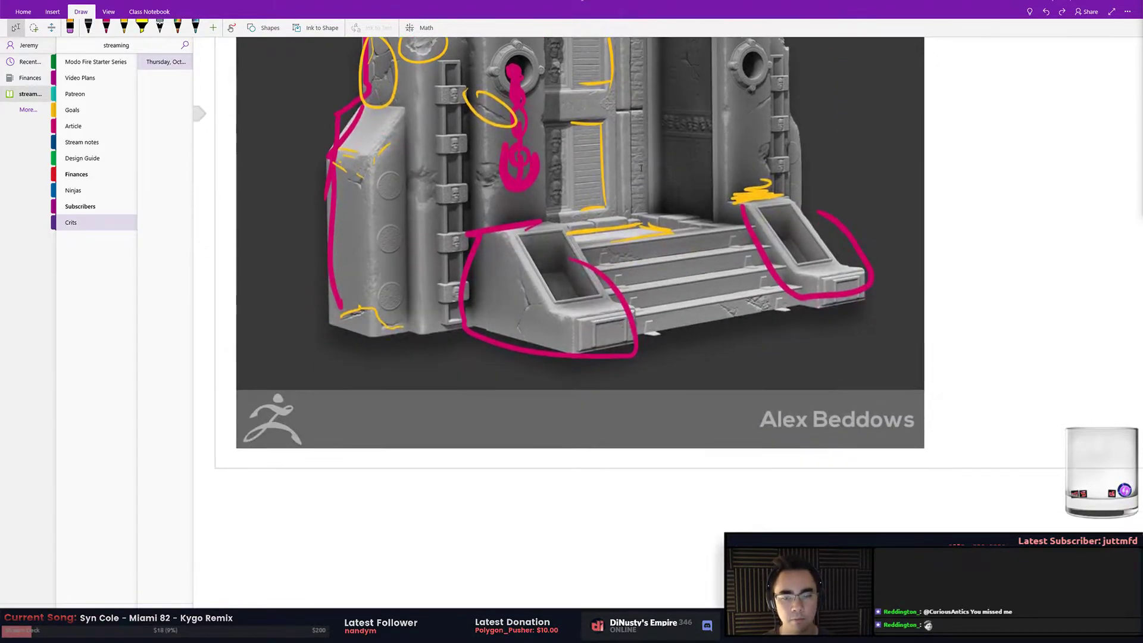
scroll(641, 166, "up", 2)
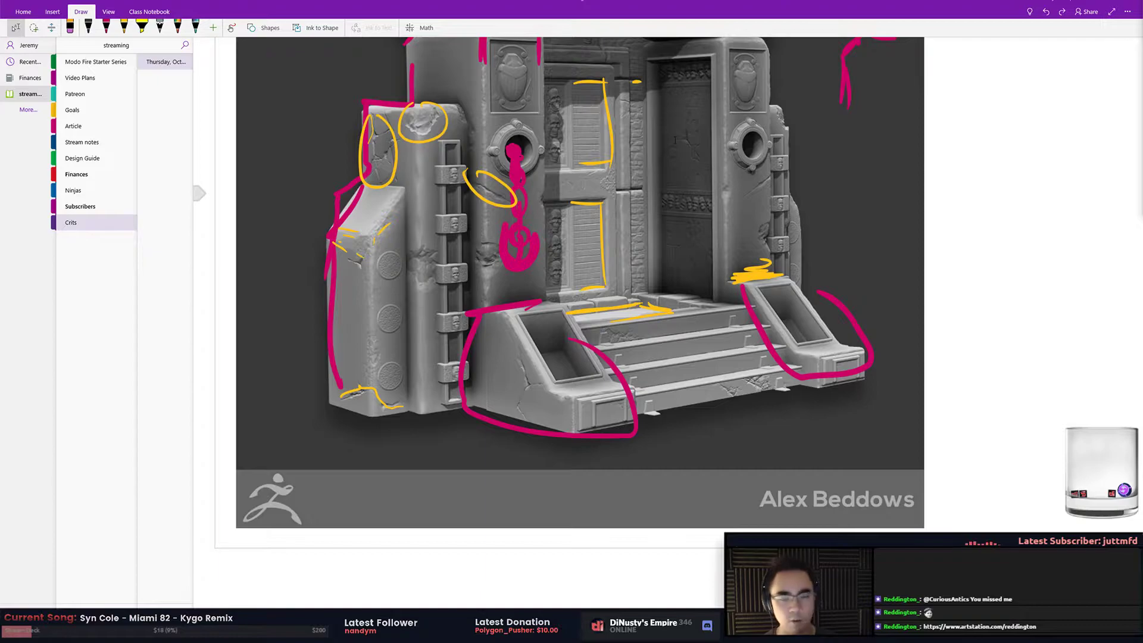
scroll(674, 139, "down", 3)
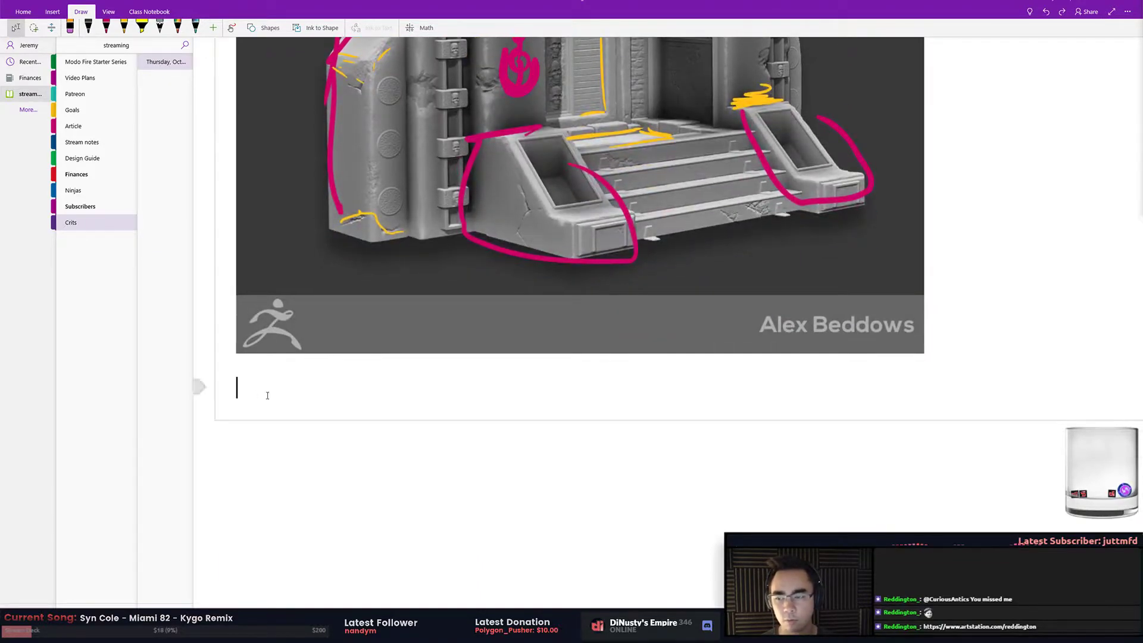
Switch to the browser, return from the door artwork to the artist's ArtStation portfolio and look over the thumbnails
key("alt+Tab")
left_click(551, 253)
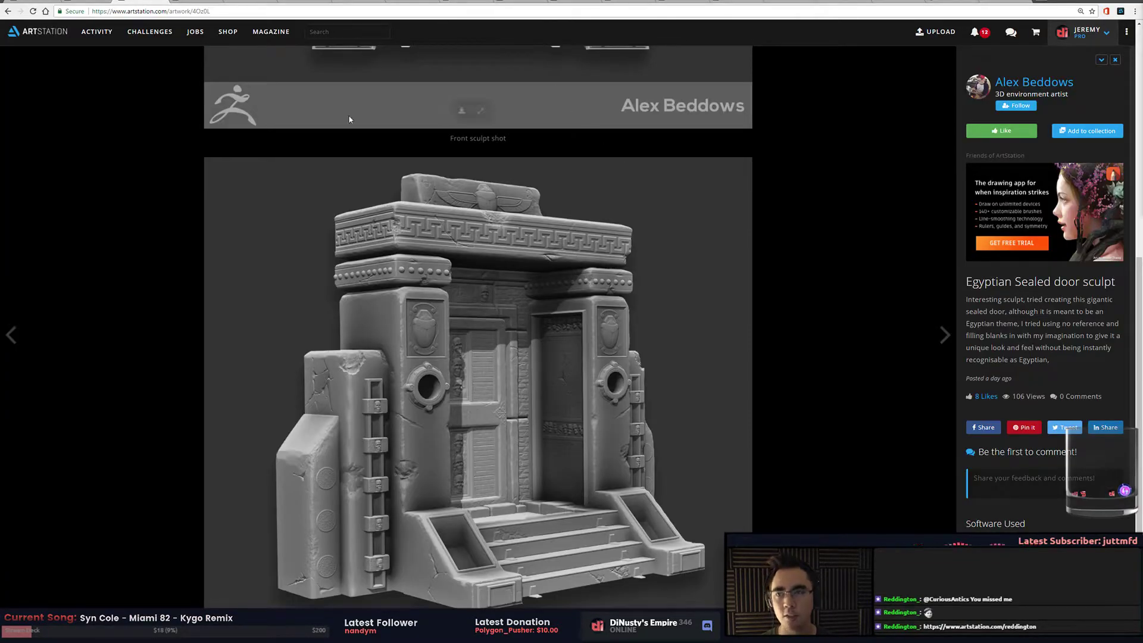
key("alt+Left")
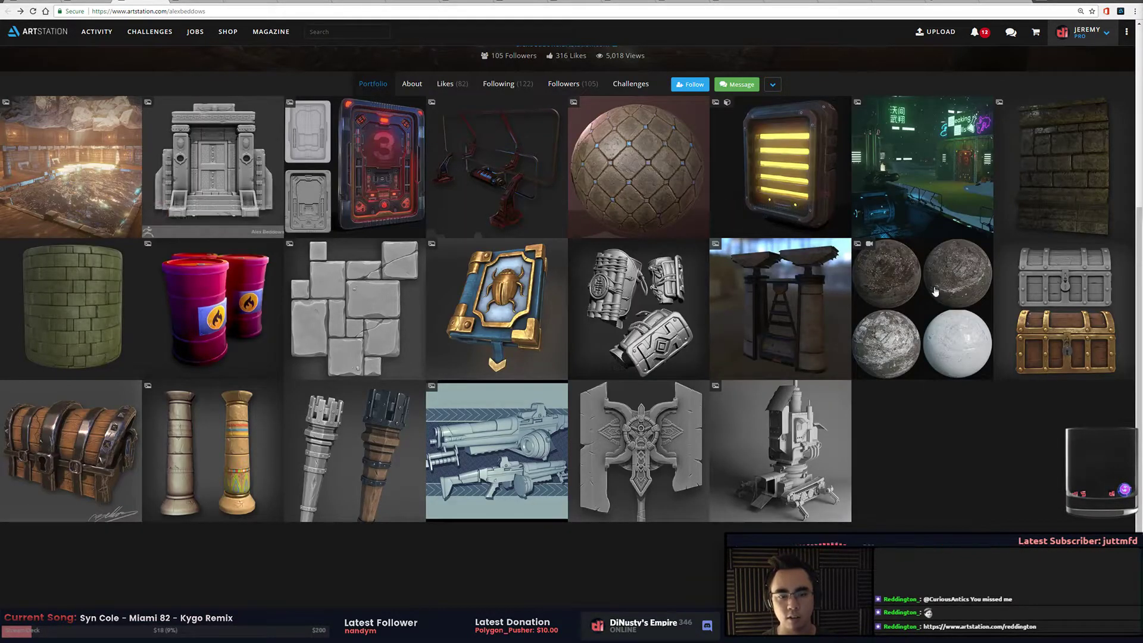
scroll(586, 284, "up", 3)
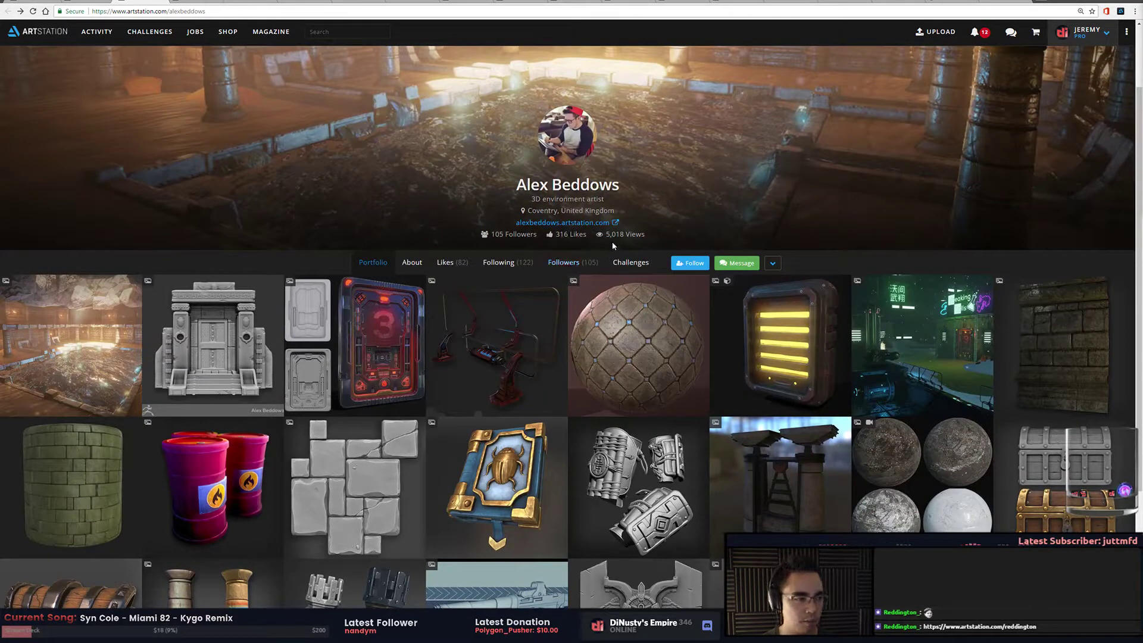
scroll(1015, 297, "down", 1)
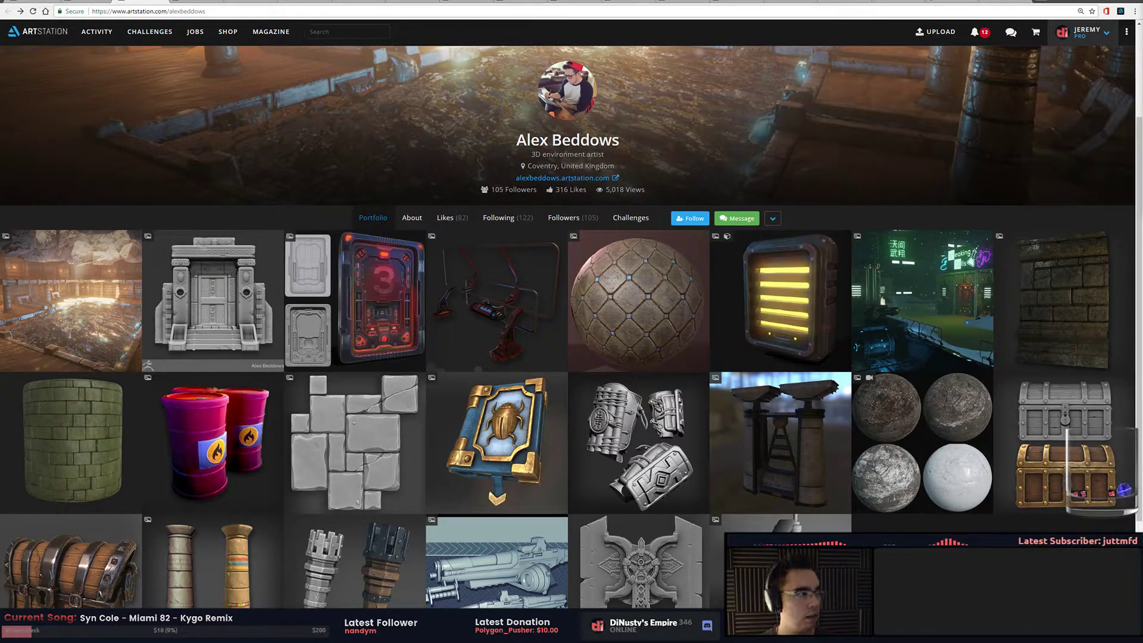
In Discord's art-related channel, jump to the pinned Portfolio Review Requests message, select its form link, and move Discord off the browser
left_click_drag(1142, 22, 424, 144)
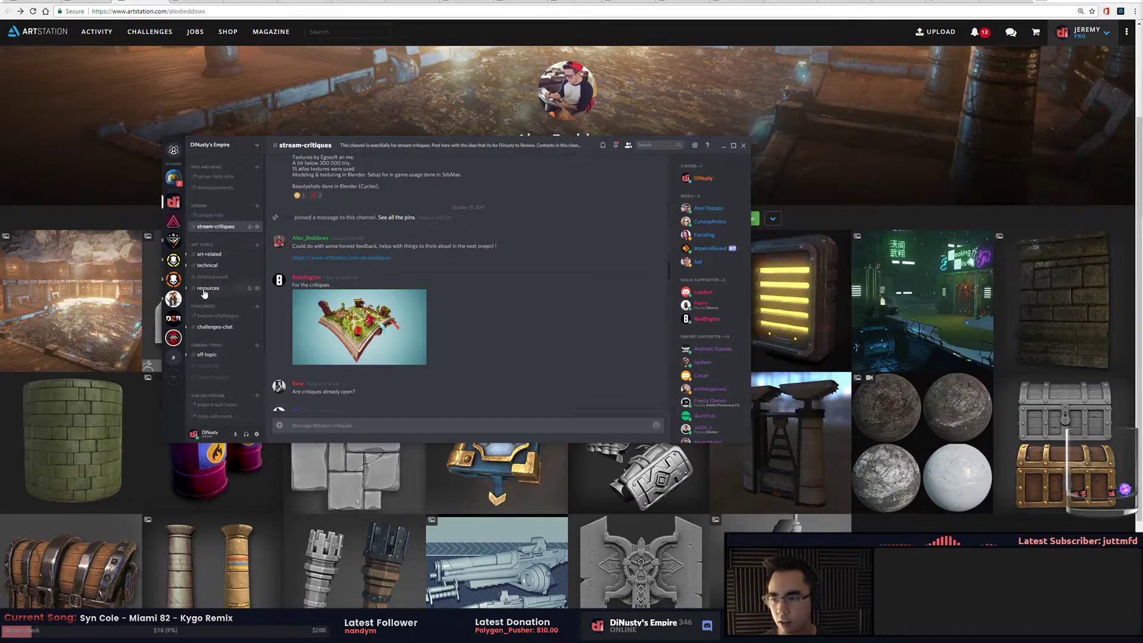
left_click(218, 253)
left_click(615, 145)
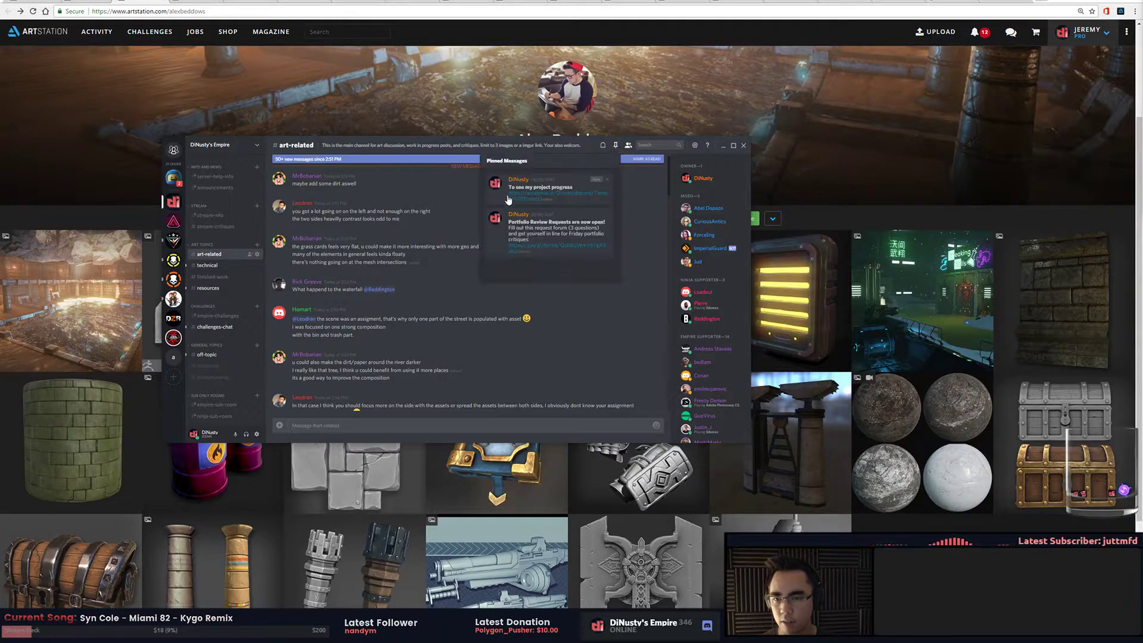
left_click(597, 215)
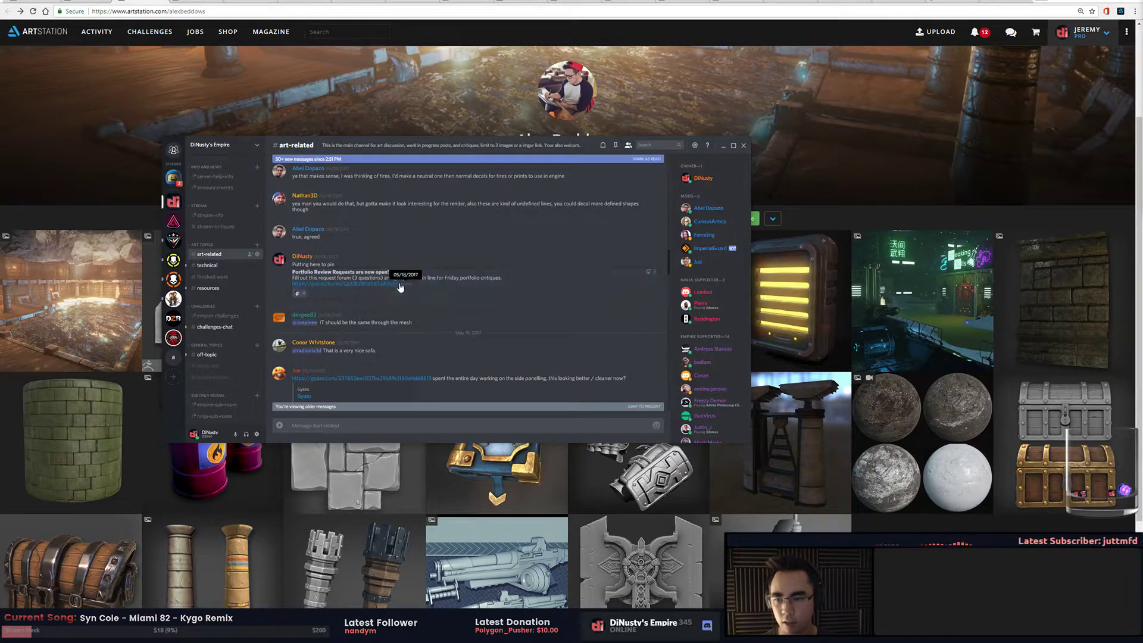
left_click_drag(400, 287, 292, 284)
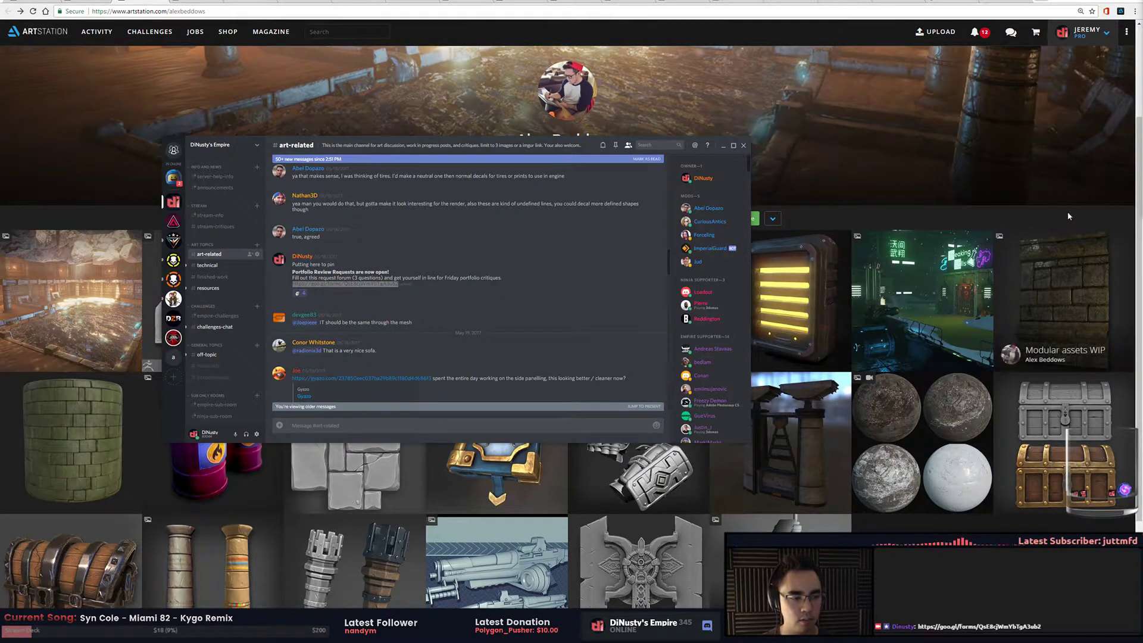
left_click_drag(591, 147, 1142, 142)
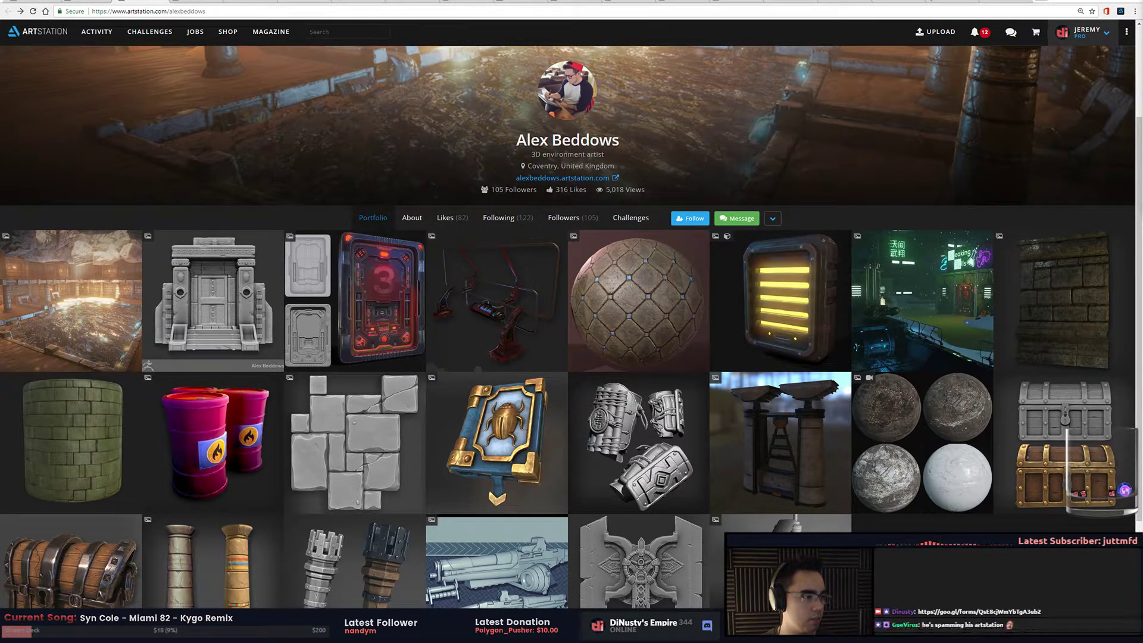
Switch to the Terminal Crits post on Imgur, examine the first terminal render enlarged down to its base, and close the enlarged view
left_click(194, 2)
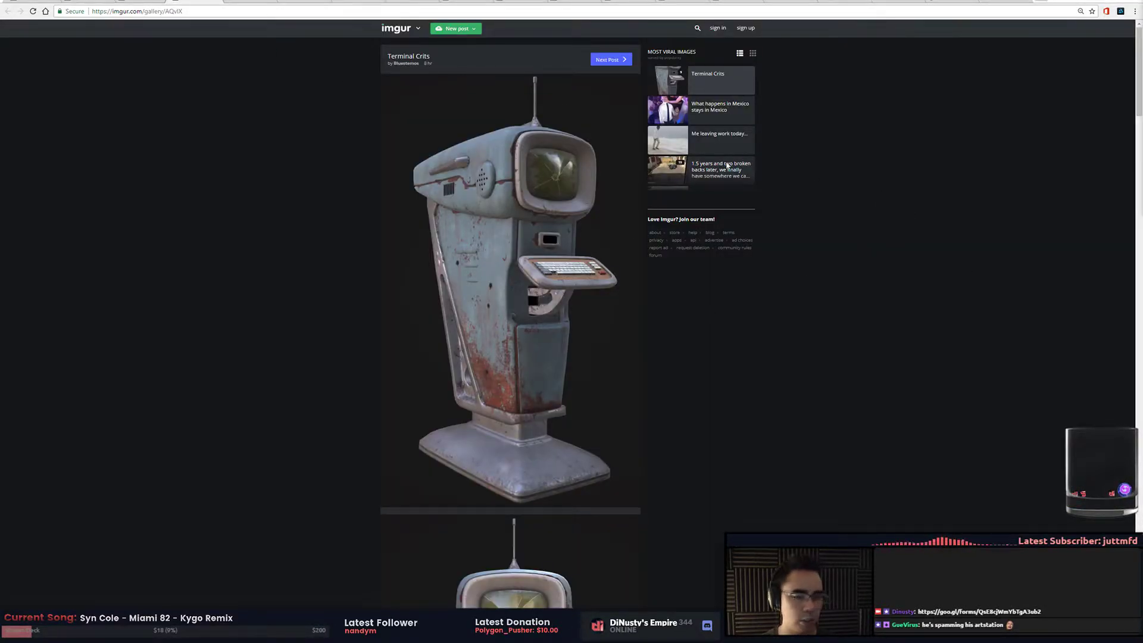
left_click(588, 209)
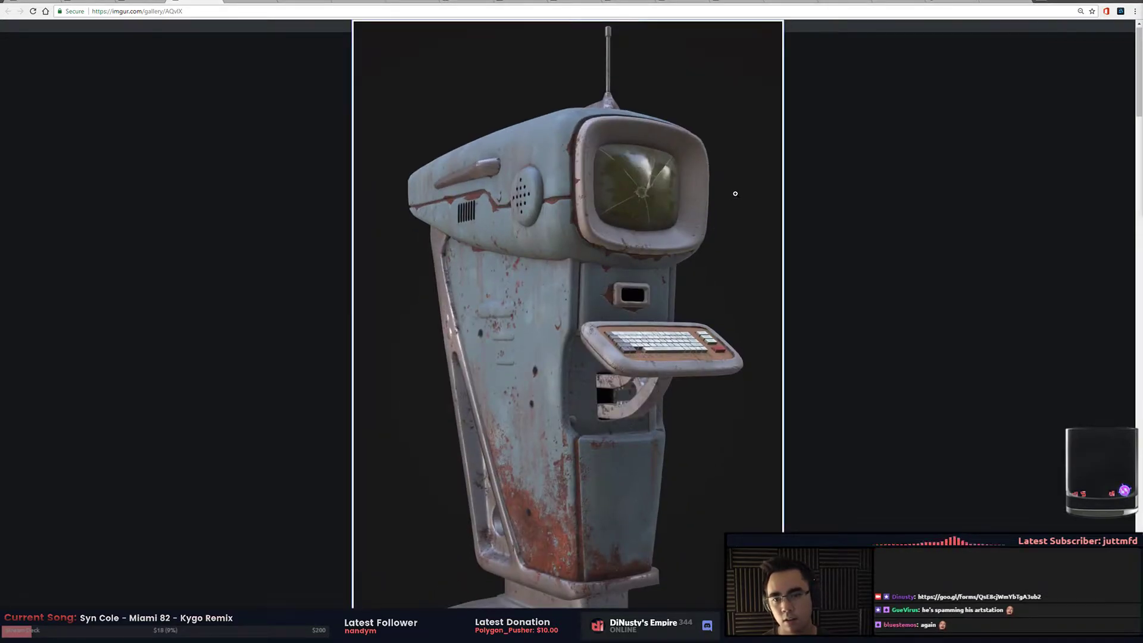
scroll(735, 193, "down", 3)
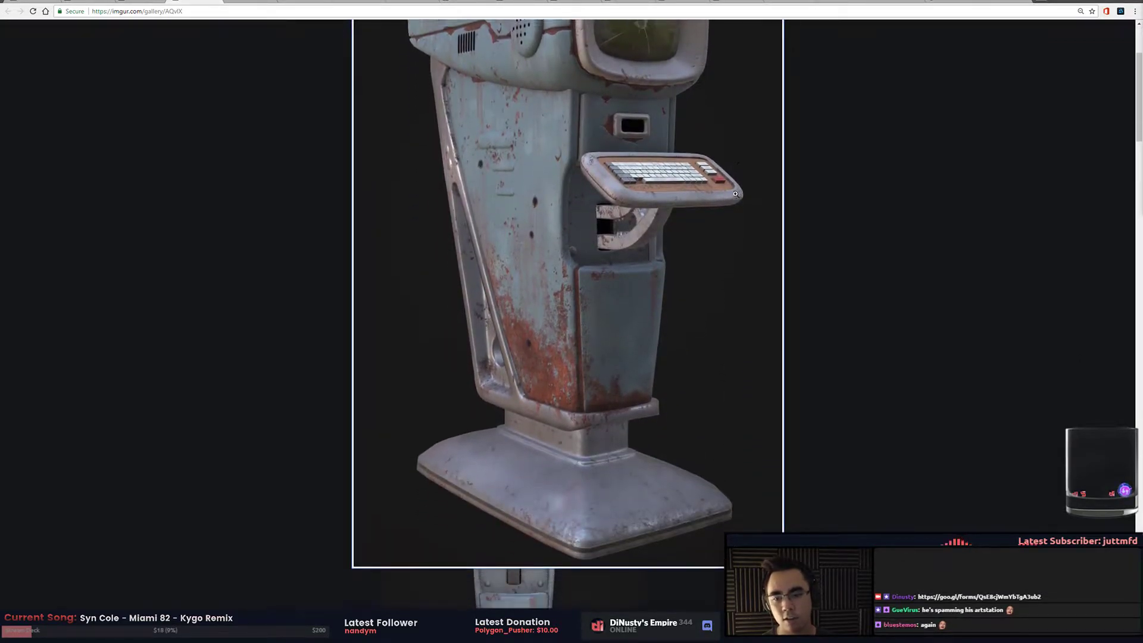
scroll(735, 193, "down", 2)
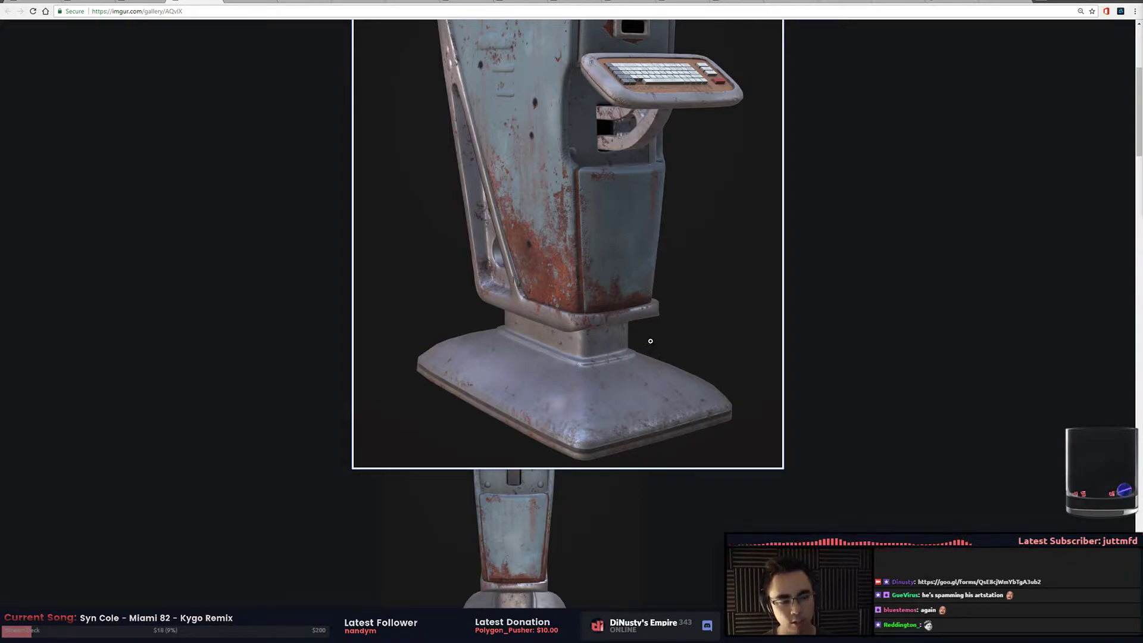
left_click(893, 307)
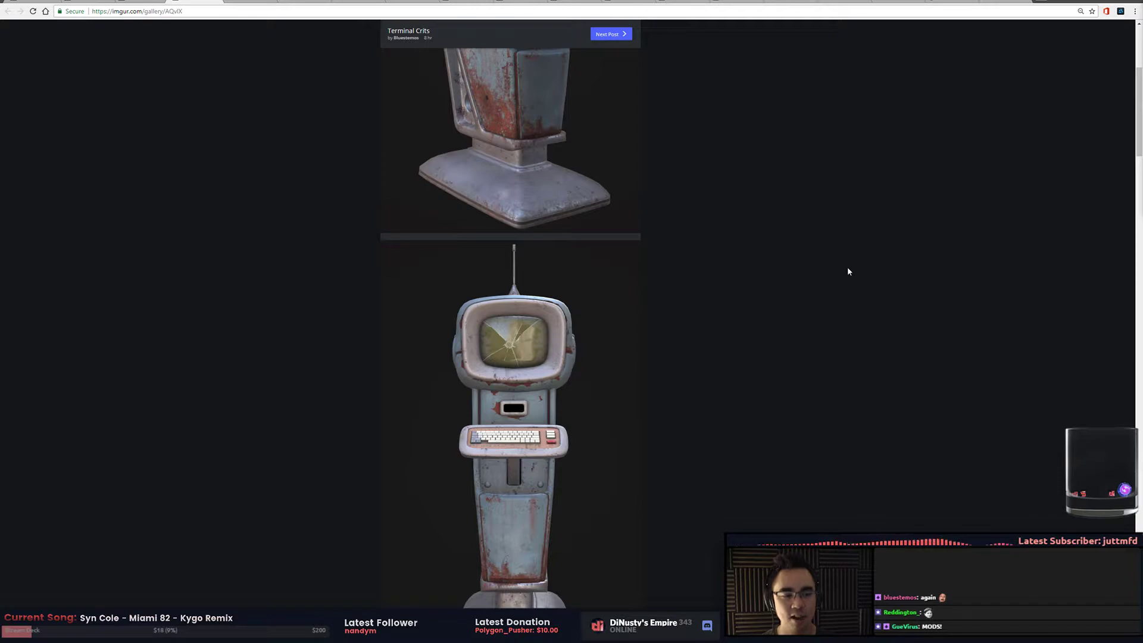
Examine the front-view terminal render enlarged from its screen to its base, then return to the start of the post
scroll(863, 298, "down", 1)
left_click(627, 197)
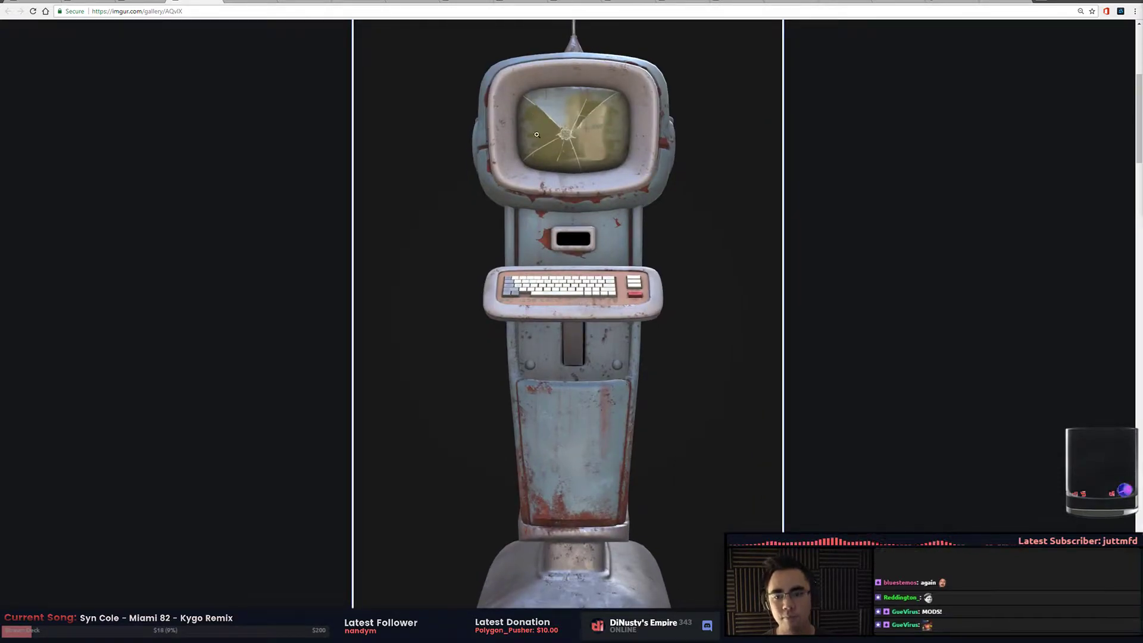
left_click(681, 262)
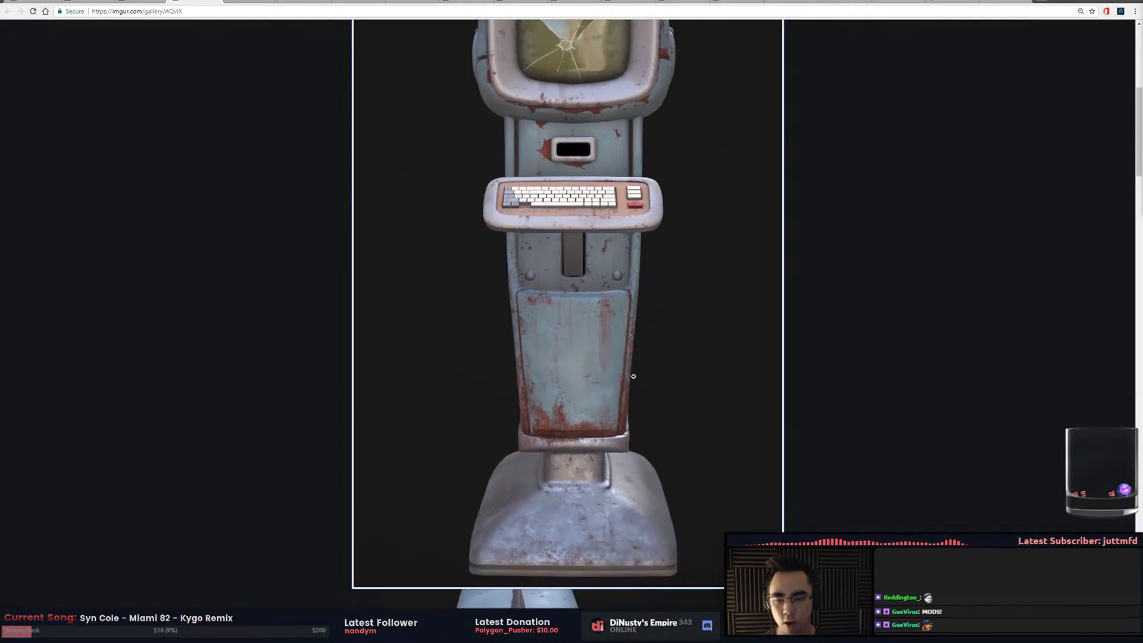
scroll(681, 381, "up", 5)
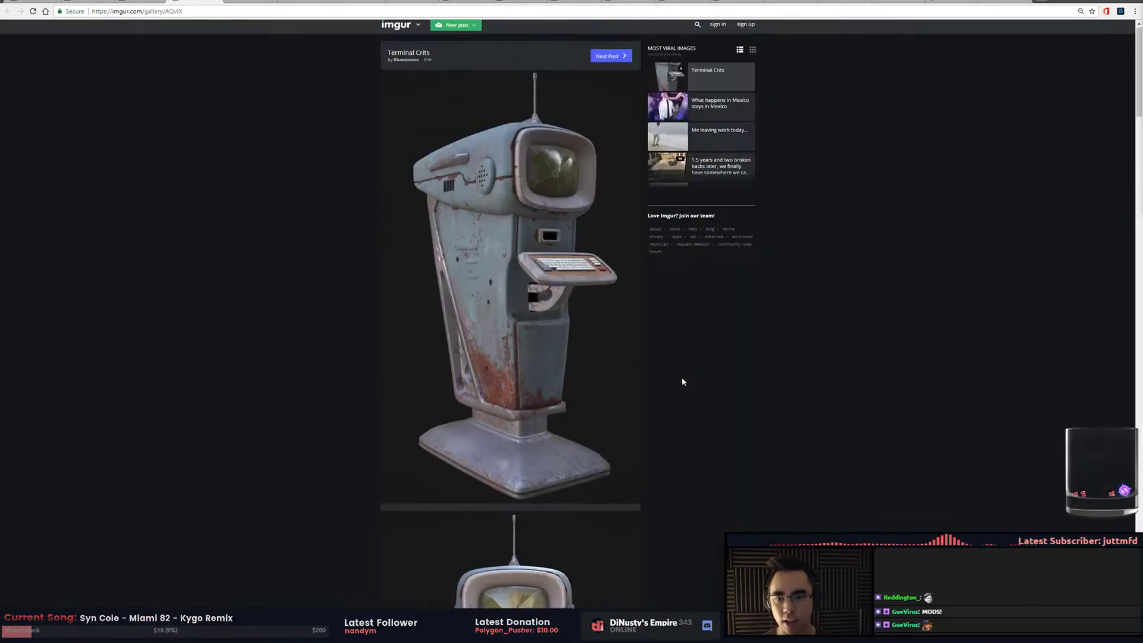
Enlarge the first terminal render and examine its paint chipping and rust from the antenna down to the base
left_click(525, 214)
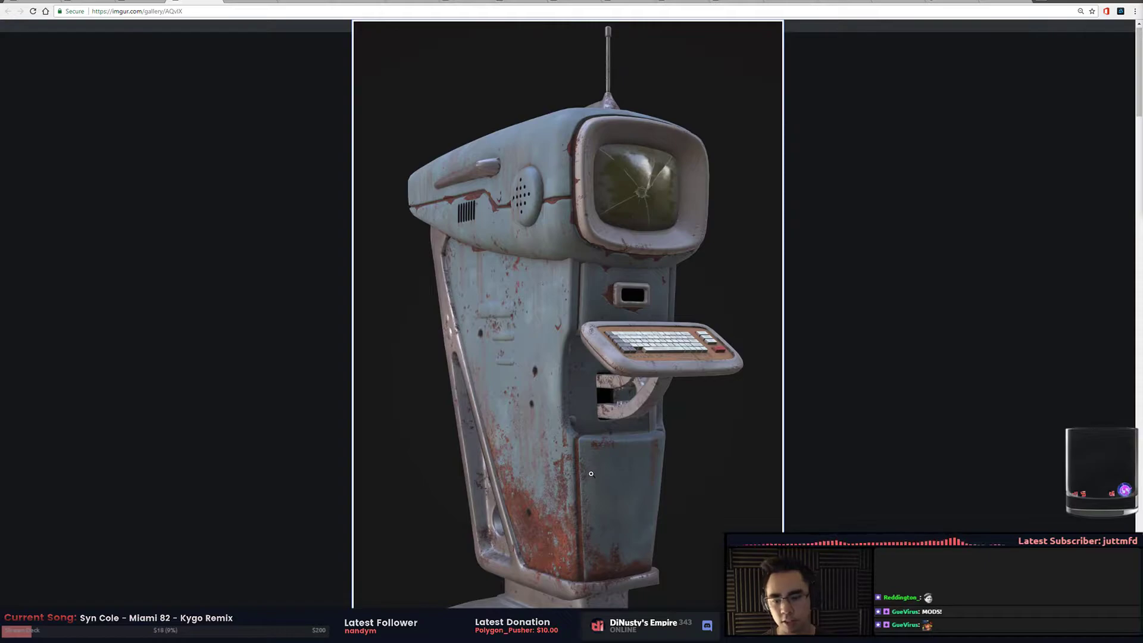
scroll(505, 482, "down", 2)
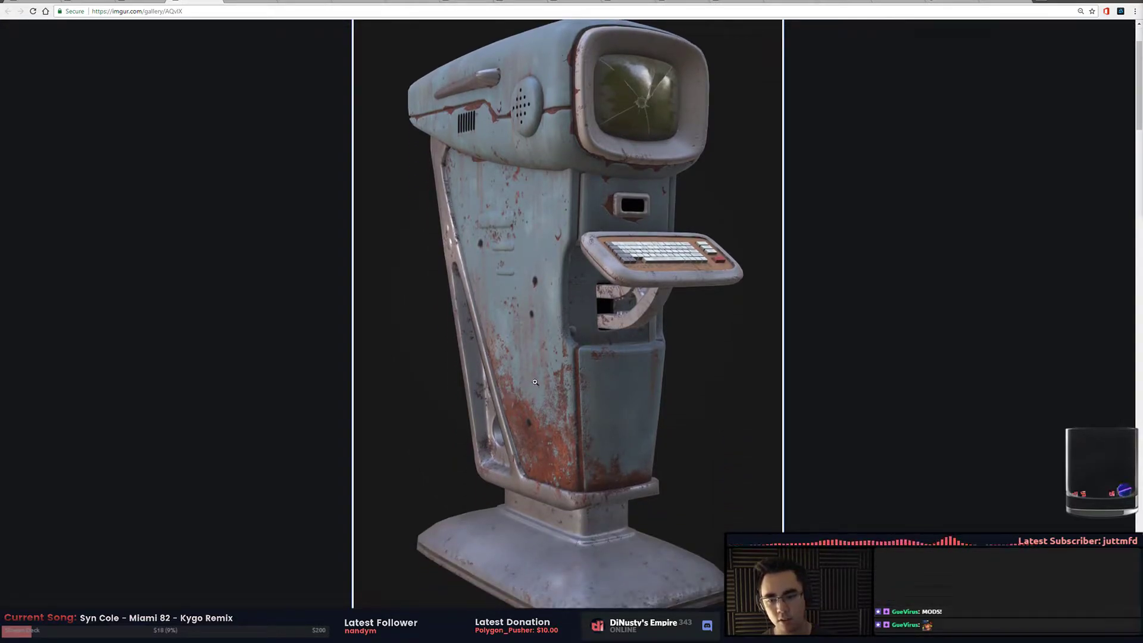
scroll(632, 430, "up", 2)
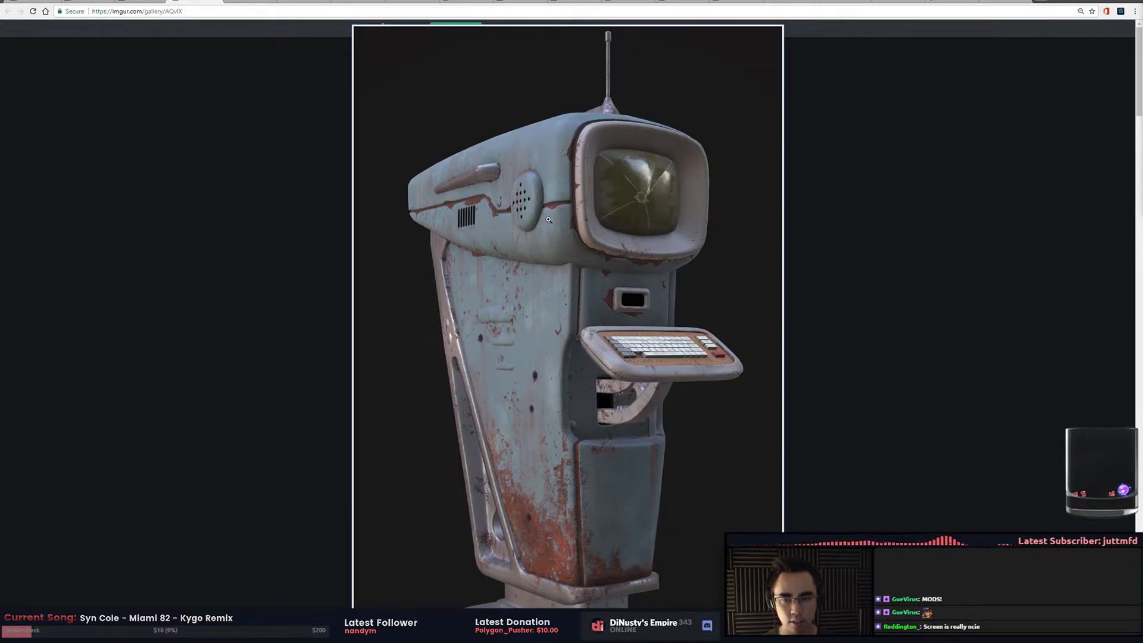
scroll(584, 501, "down", 2)
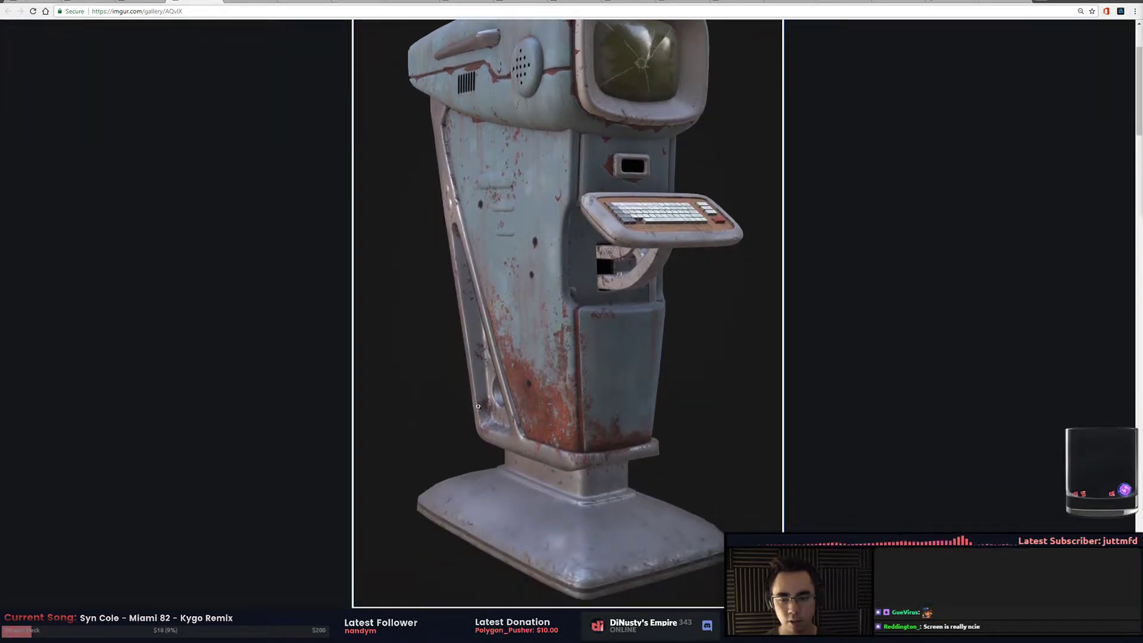
scroll(540, 440, "up", 2)
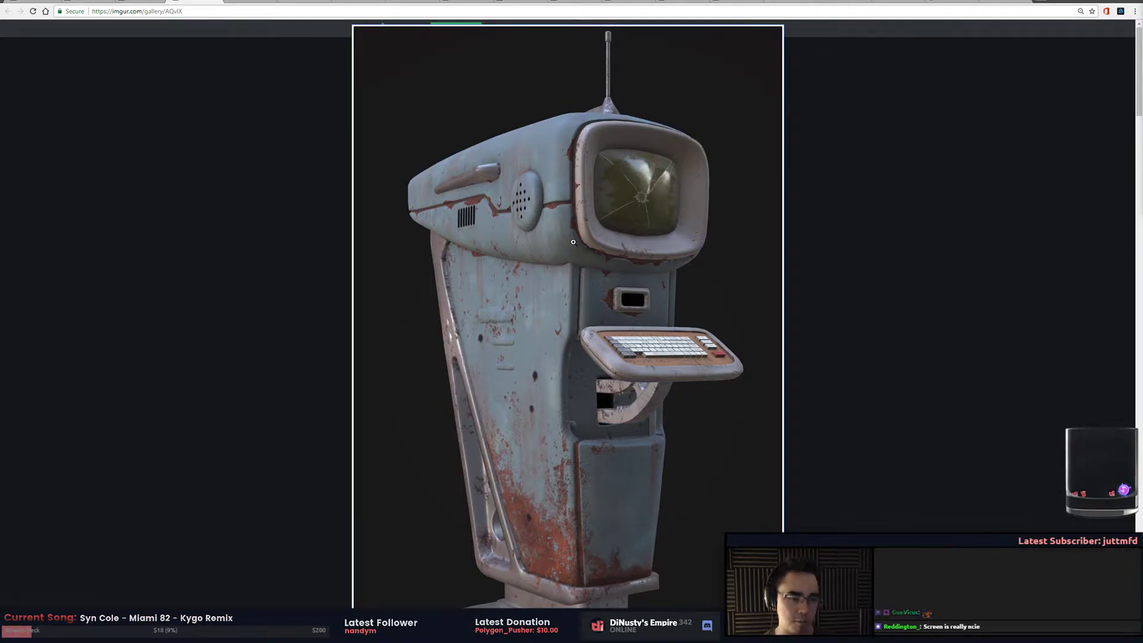
scroll(573, 242, "down", 2)
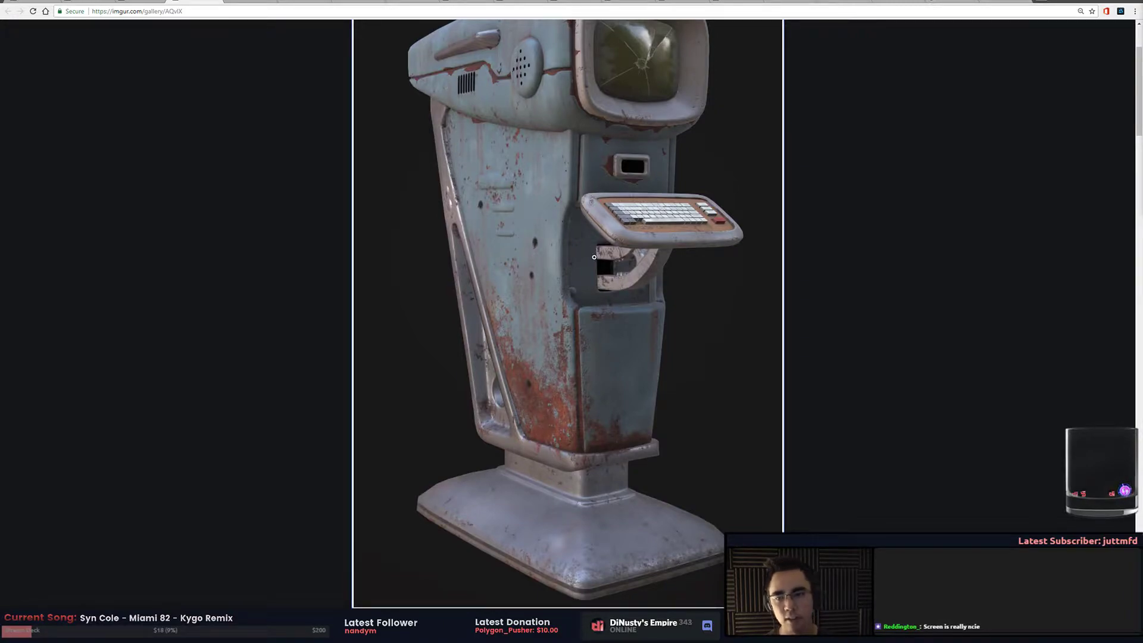
Copy the enlarged terminal render from the browser and paste it into a new Photoshop document sized to the copied image
scroll(594, 257, "up", 1)
right_click(539, 364)
left_click(598, 396)
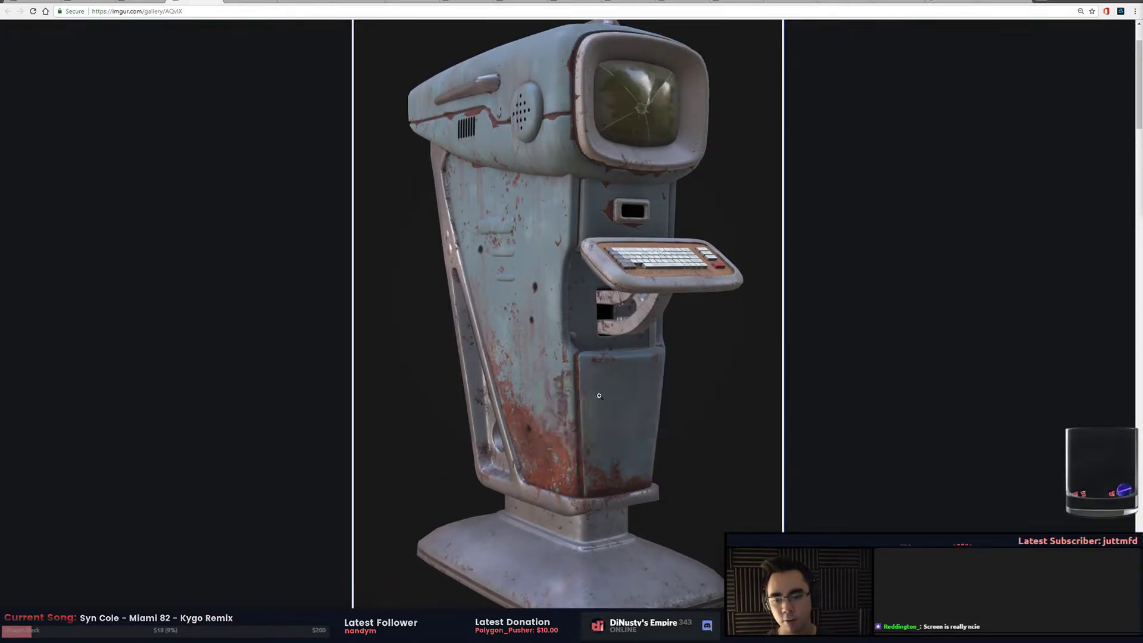
left_click(547, 625)
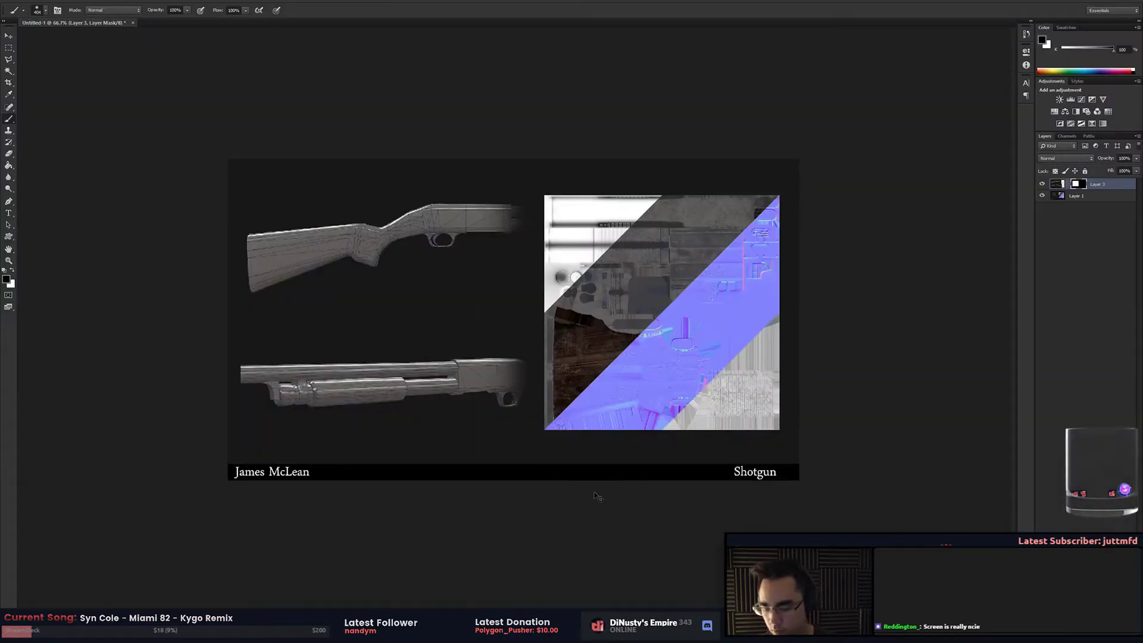
key("ctrl+n")
key("Return")
key("ctrl+v")
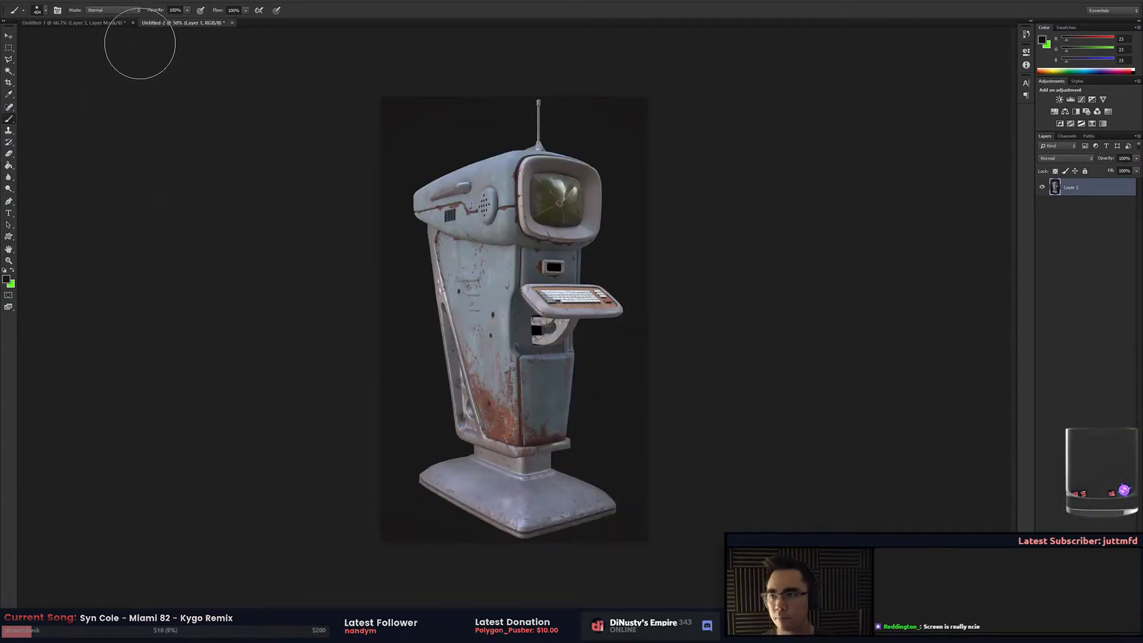
Close the old shotgun document without saving its changes
left_click(122, 22)
key("ctrl+w")
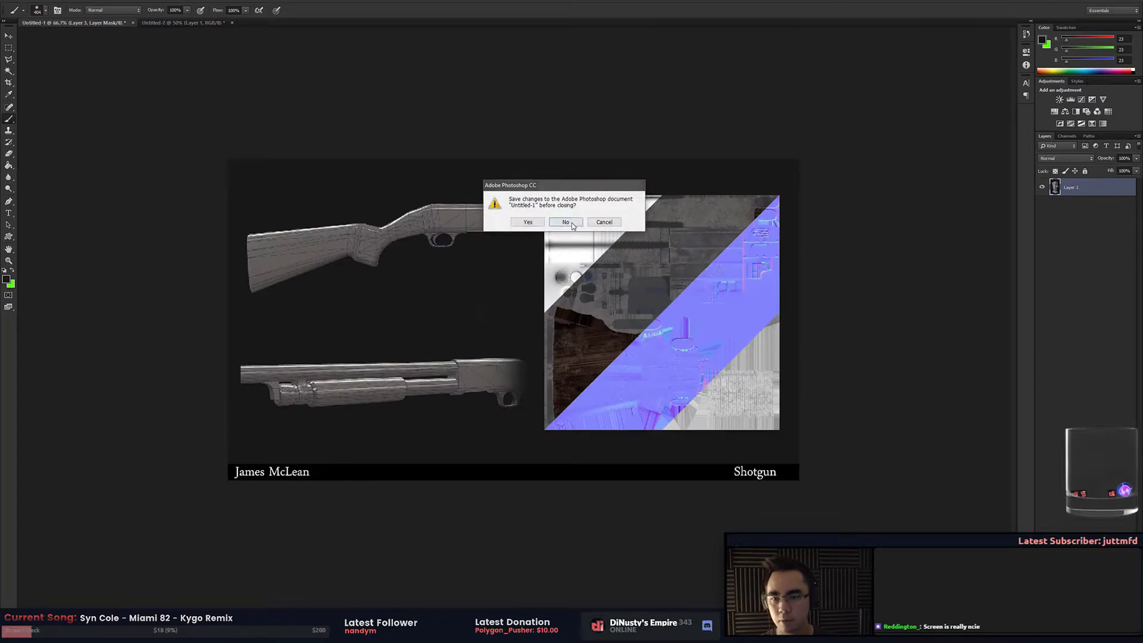
key("n")
Copy a rectangular area of the terminal's rusty lower side panel to a new layer and offset it from the original
key("ctrl+plus")
key("ctrl+plus")
scroll(536, 347, "down", 1)
key("m")
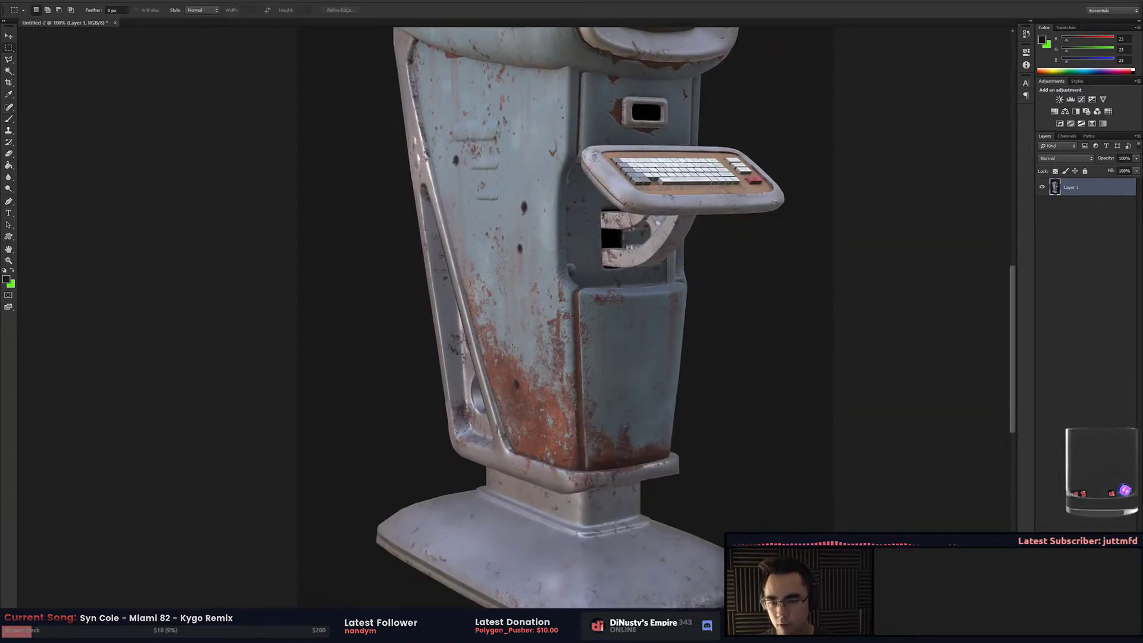
left_click_drag(460, 257, 566, 444)
key("ctrl+j")
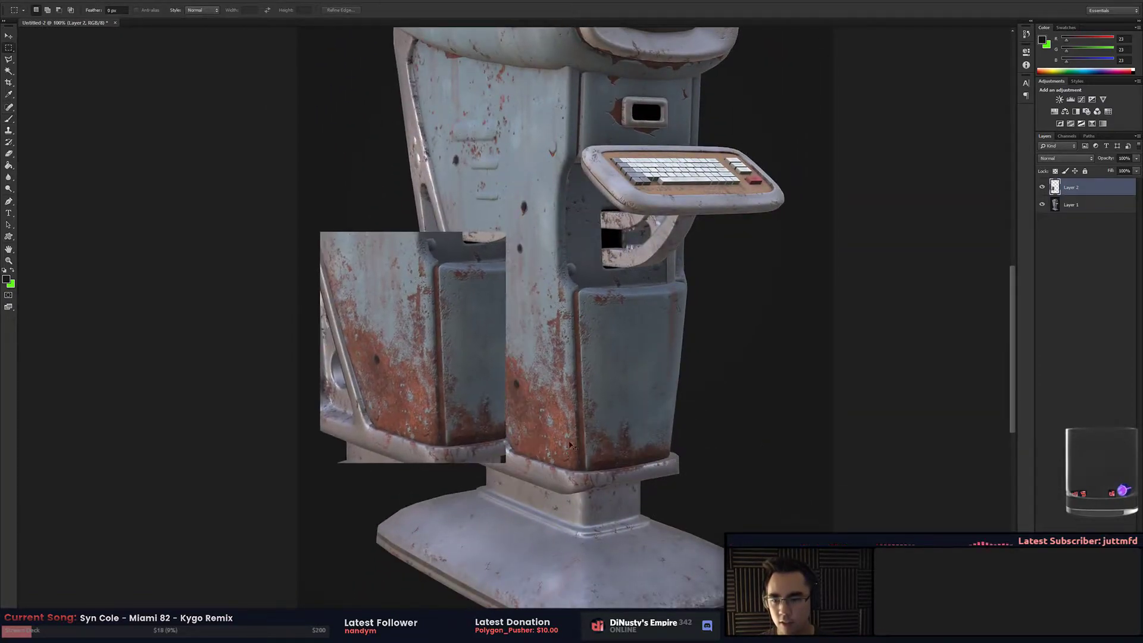
Desaturate the copied rust patch and tighten its Levels inputs until it is high-contrast black and white
key("ctrl+shift+u")
key("ctrl+l")
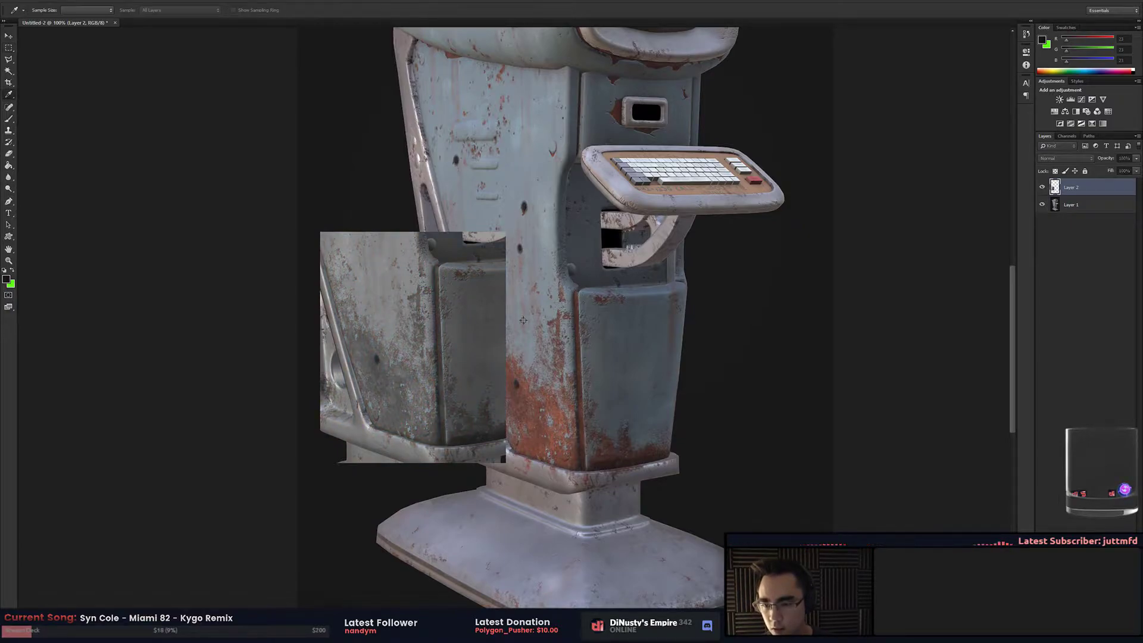
left_click_drag(527, 221, 484, 223)
left_click_drag(414, 222, 454, 224)
key("Return")
key("m")
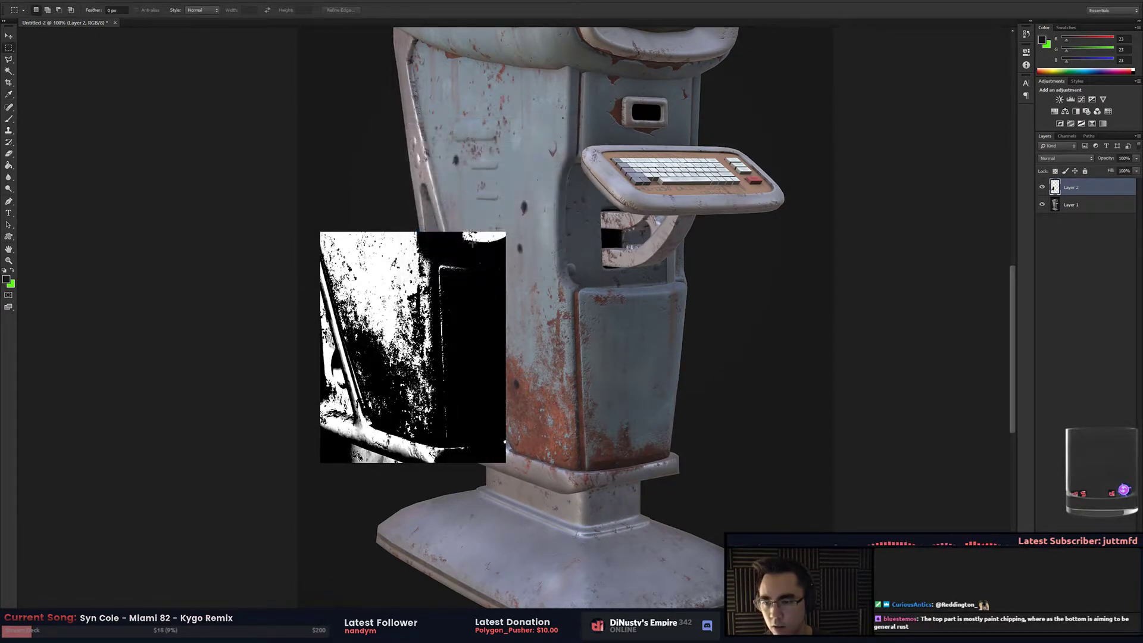
Distort the black-and-white rust patch by its corners to flatten out the perspective, and place it over the terminal's lower body
key("ctrl+t")
left_click_drag(320, 232, 312, 205)
left_click_drag(513, 233, 553, 234)
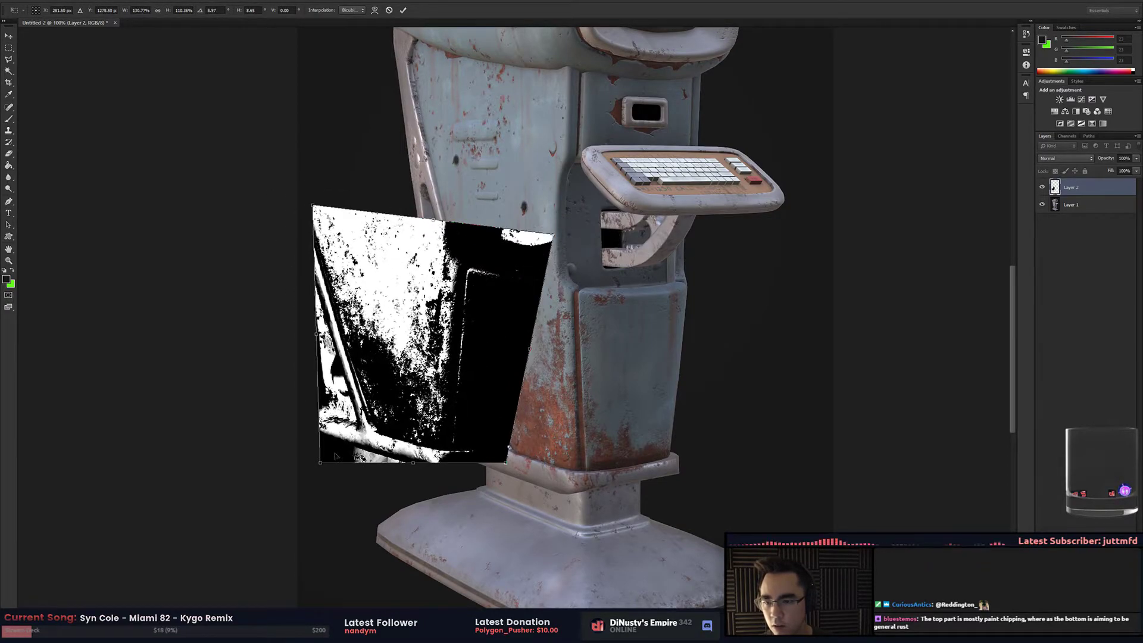
left_click_drag(322, 464, 264, 440)
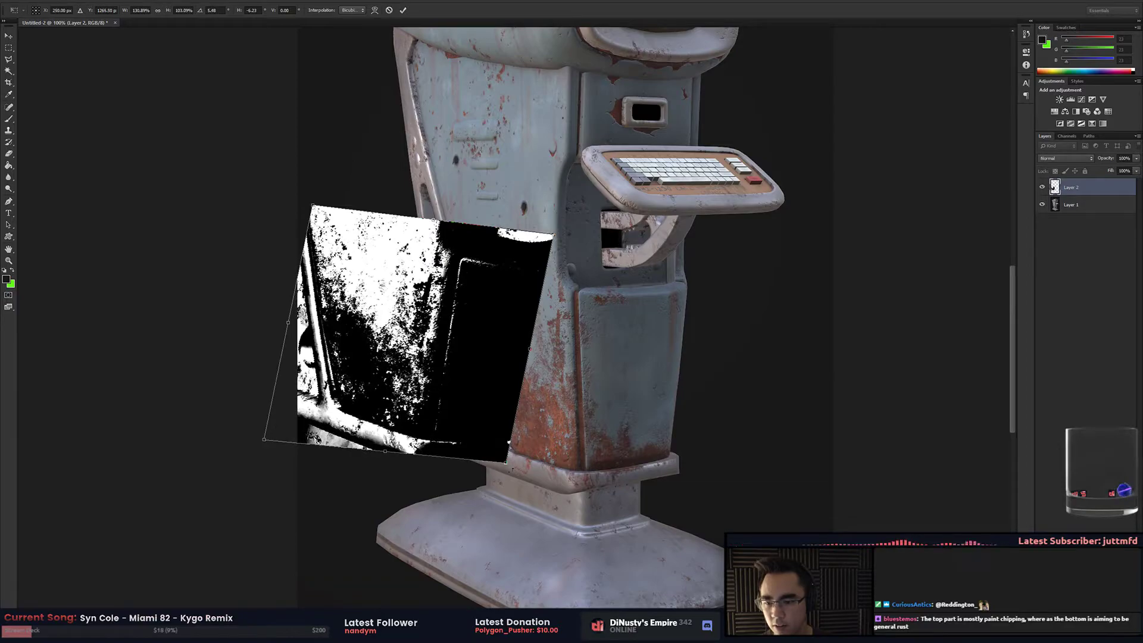
left_click_drag(505, 459, 492, 400)
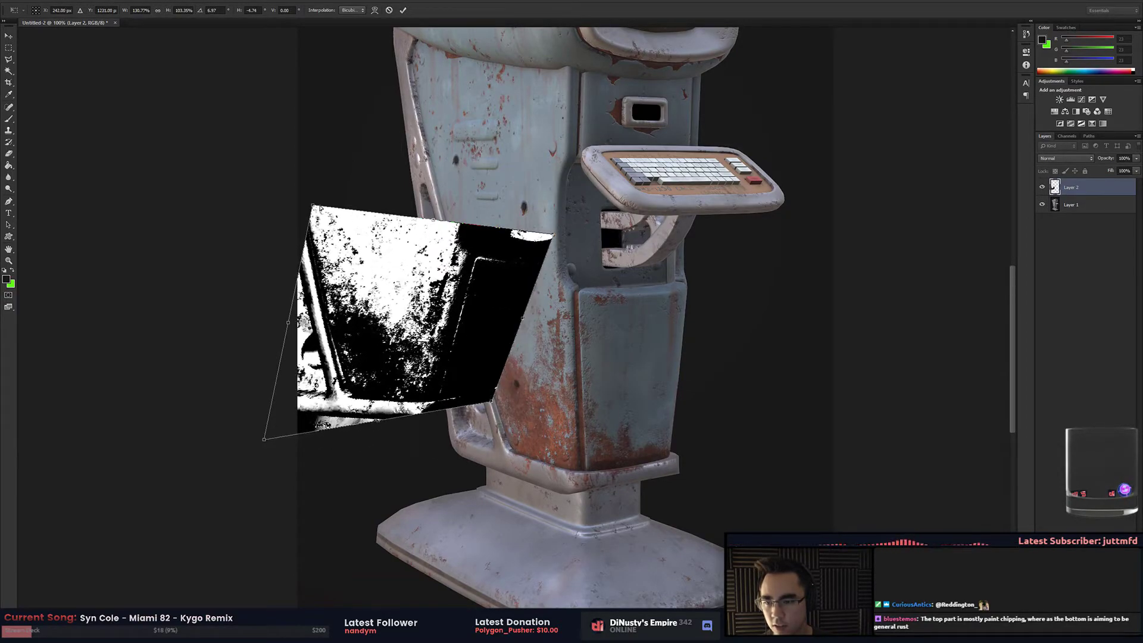
key("Escape")
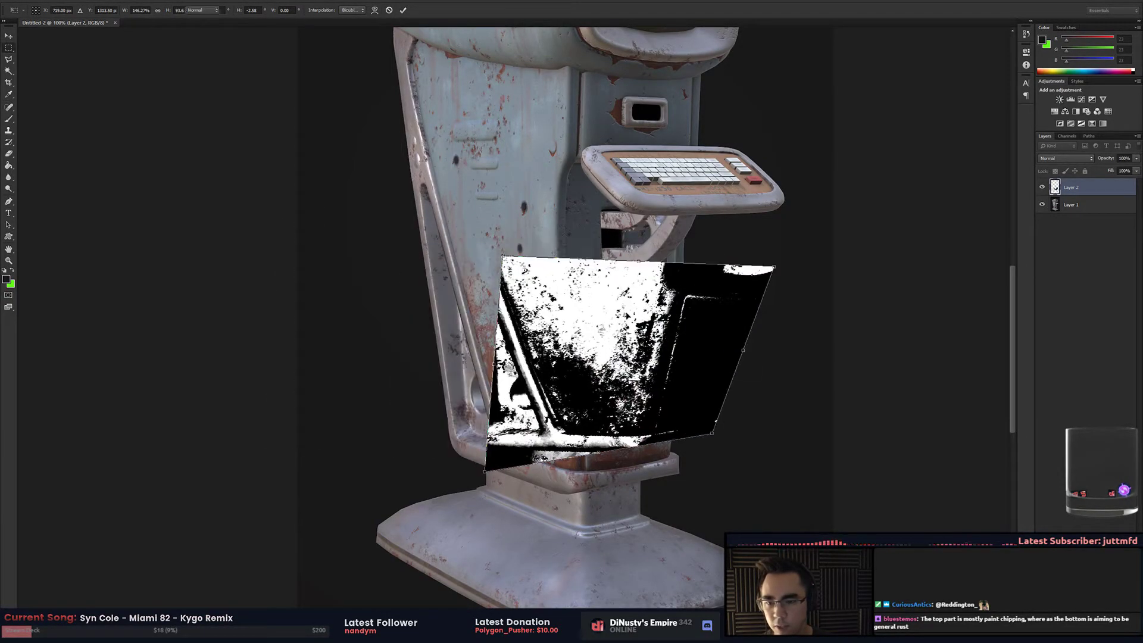
left_click_drag(569, 171, 635, 305)
Copy the side of the terminal's head from the original render to a new layer, desaturate it and place it below the head
left_click(1071, 205)
left_click_drag(691, 208, 678, 260)
left_click_drag(438, 127, 631, 219)
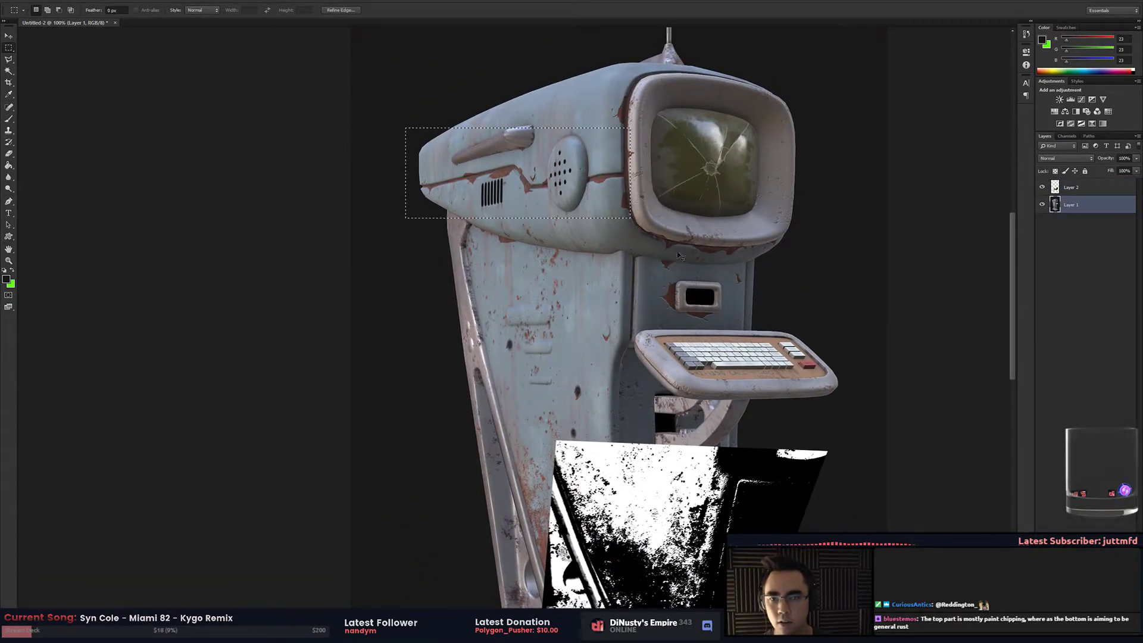
key("ctrl+j")
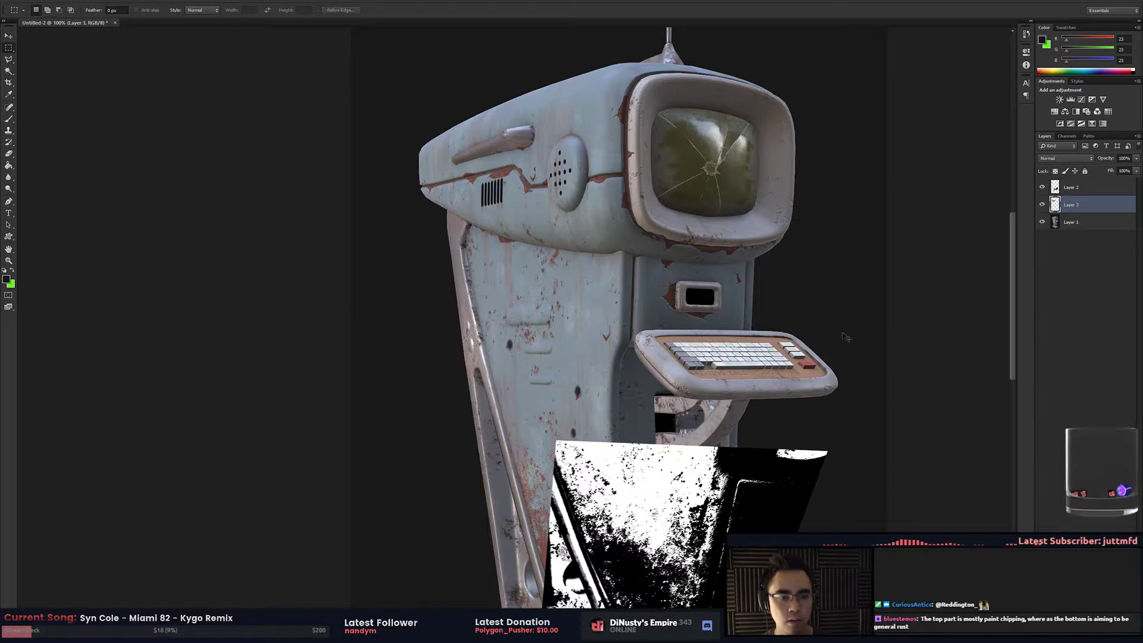
scroll(727, 314, "down", 1)
left_click_drag(654, 212, 730, 340)
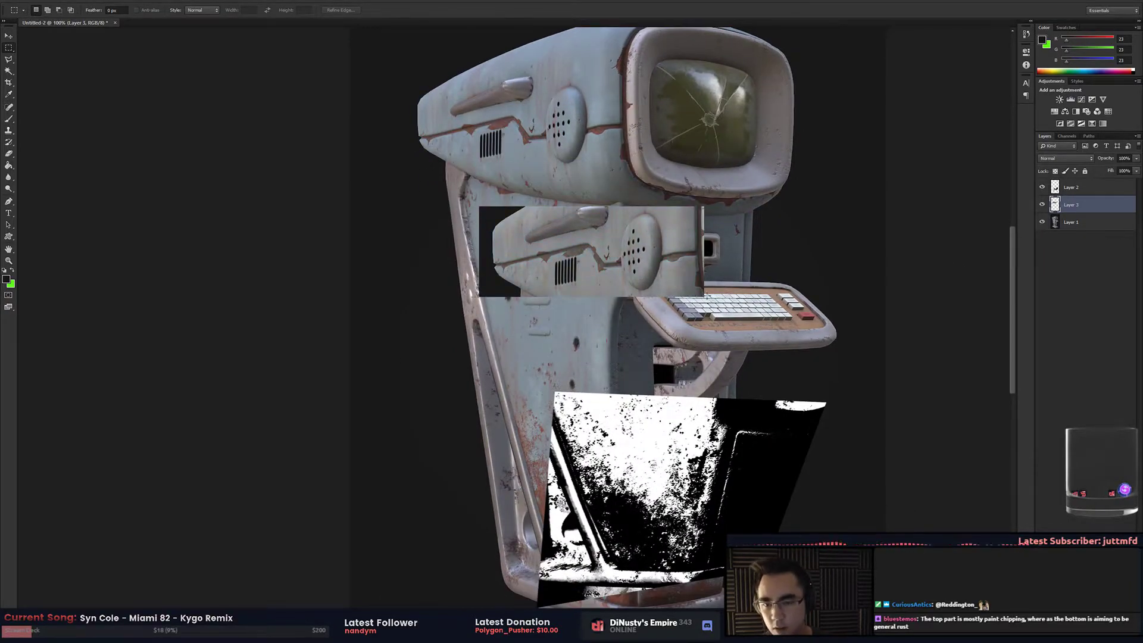
Push the head patch to high-contrast black and white with Levels, lowering the white input and raising the black input to about 91
key("ctrl+l")
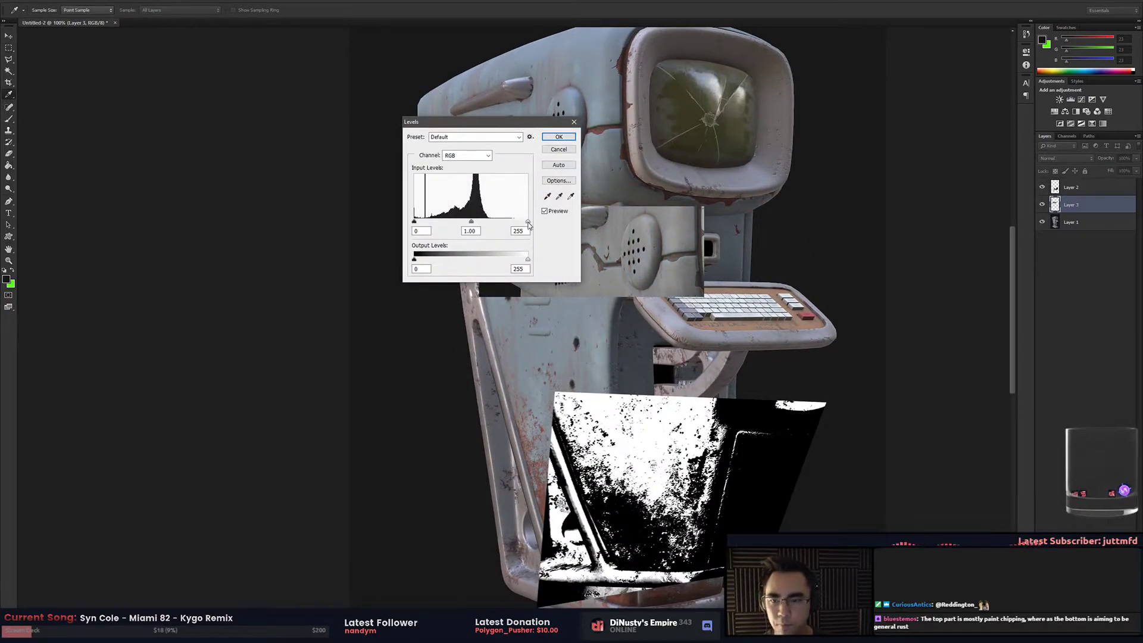
left_click_drag(527, 221, 456, 223)
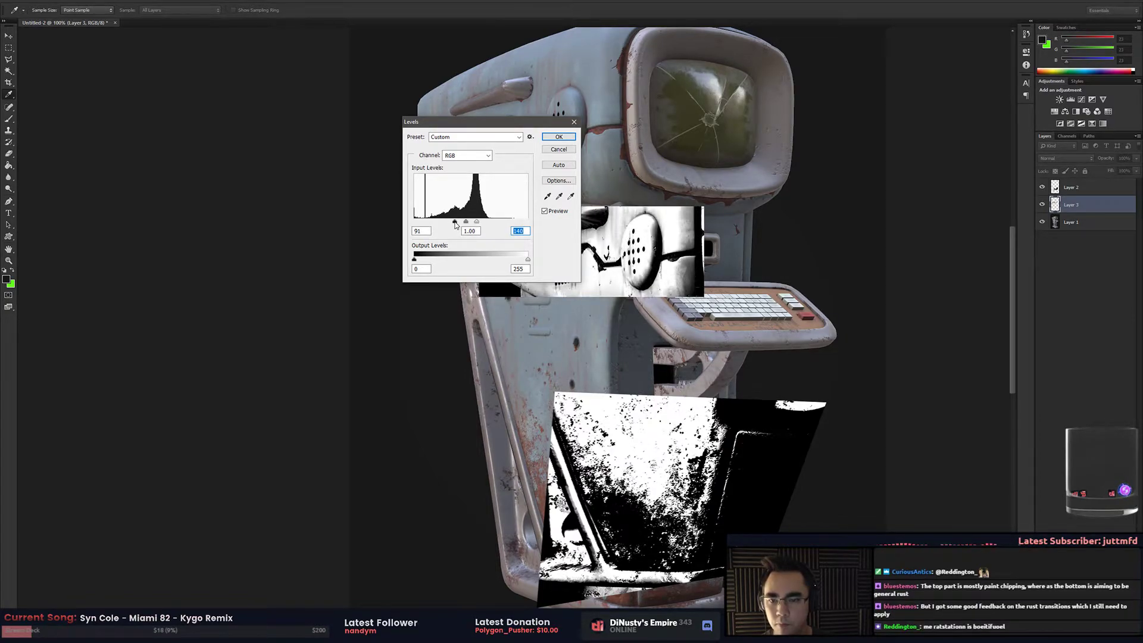
key("Return")
Distort the black-and-white head patch by its corners so its side faces the viewer, and place it just above the rust patch
key("ctrl+t")
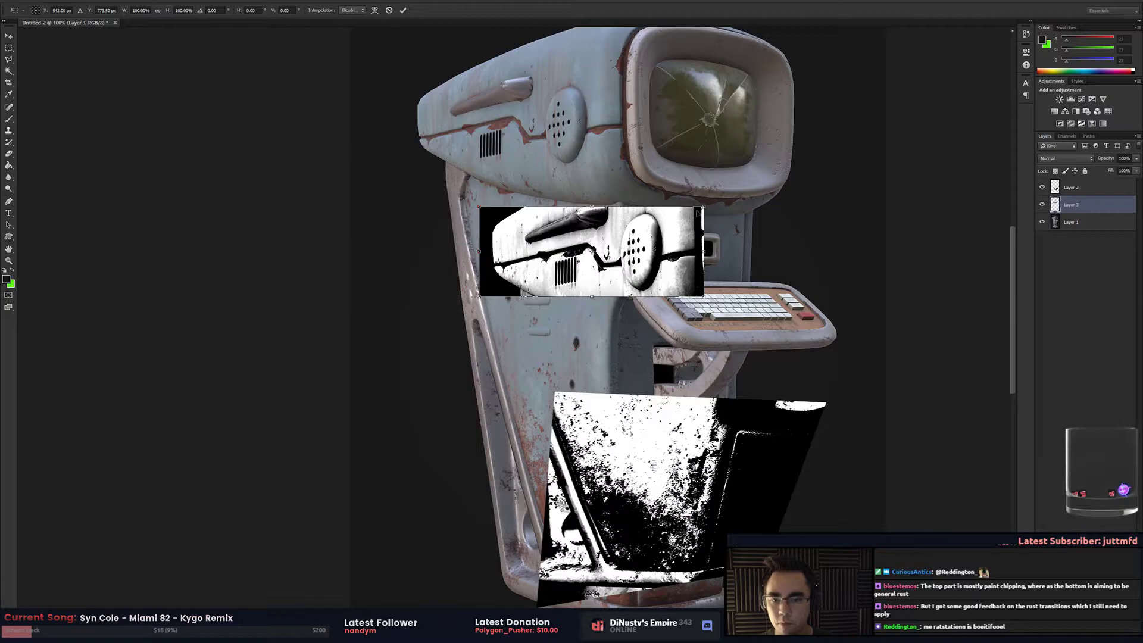
left_click_drag(701, 209, 642, 196)
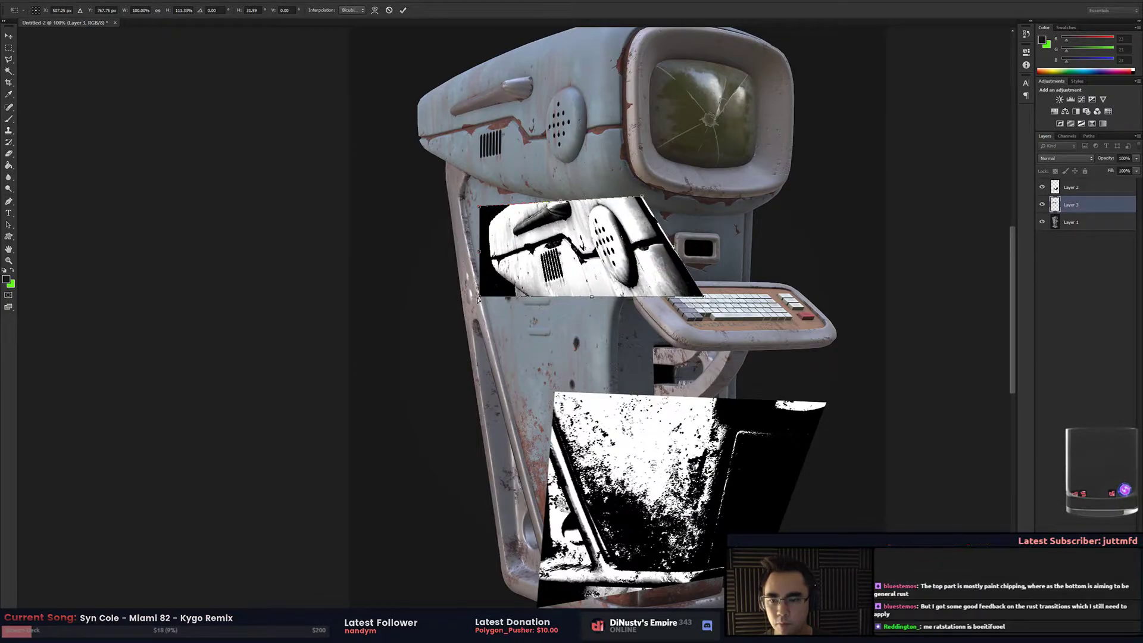
left_click_drag(478, 299, 446, 288)
left_click_drag(641, 197, 745, 213)
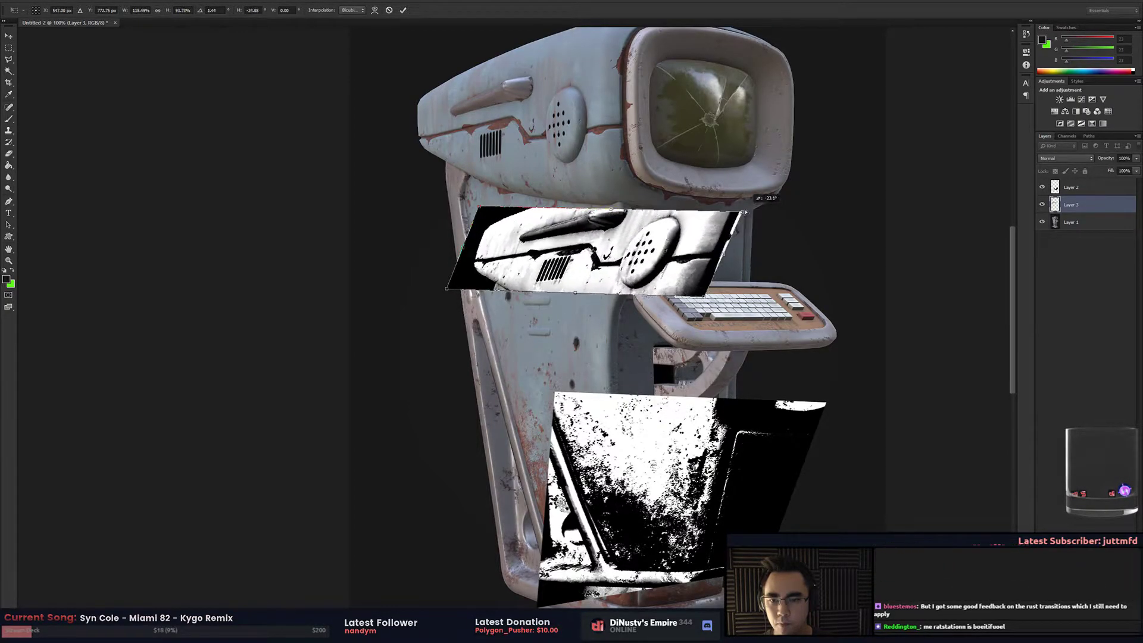
left_click_drag(479, 206, 419, 101)
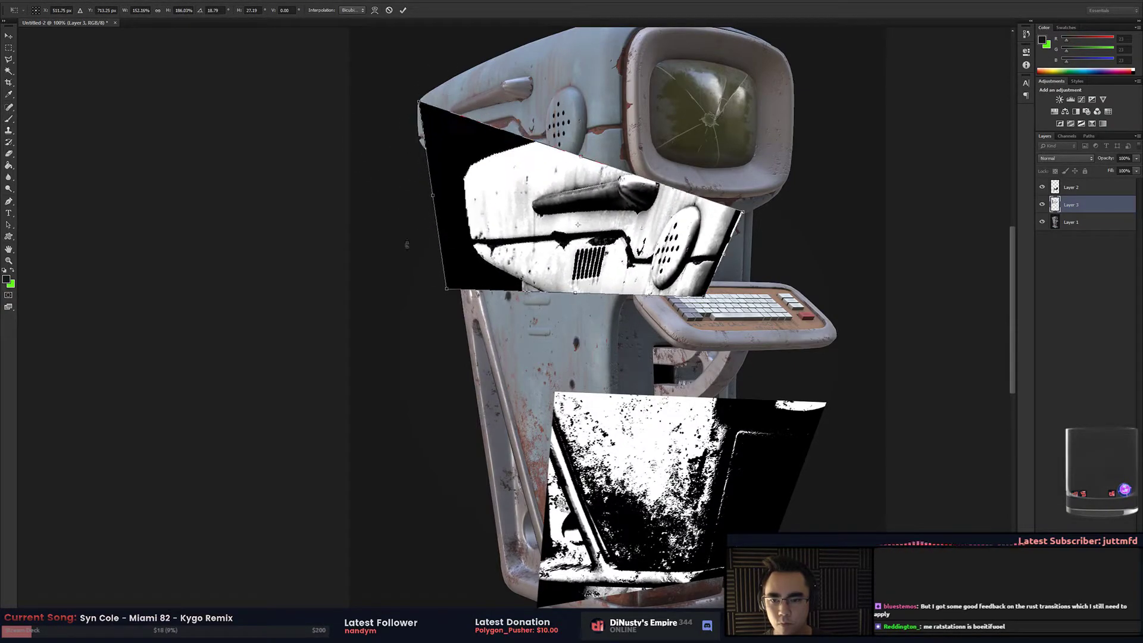
left_click_drag(448, 293, 424, 294)
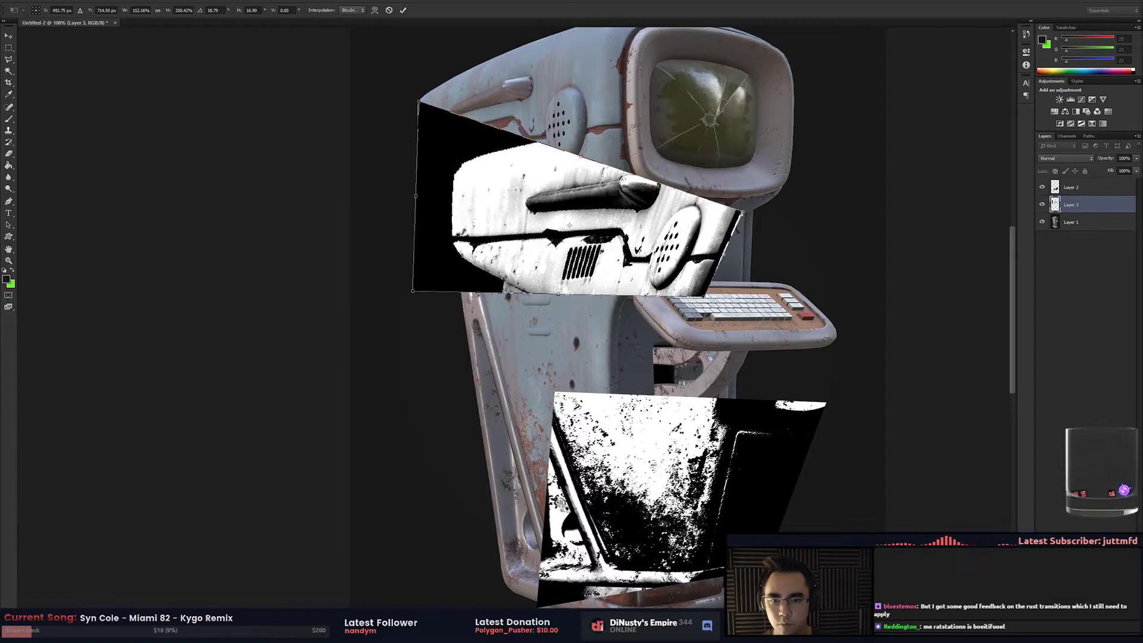
left_click_drag(742, 212, 693, 288)
key("Return")
Set the rust patch layer to Multiply, try it over the head patch, move it back beneath that patch, and activate the Clone Stamp tool
left_click(1092, 194)
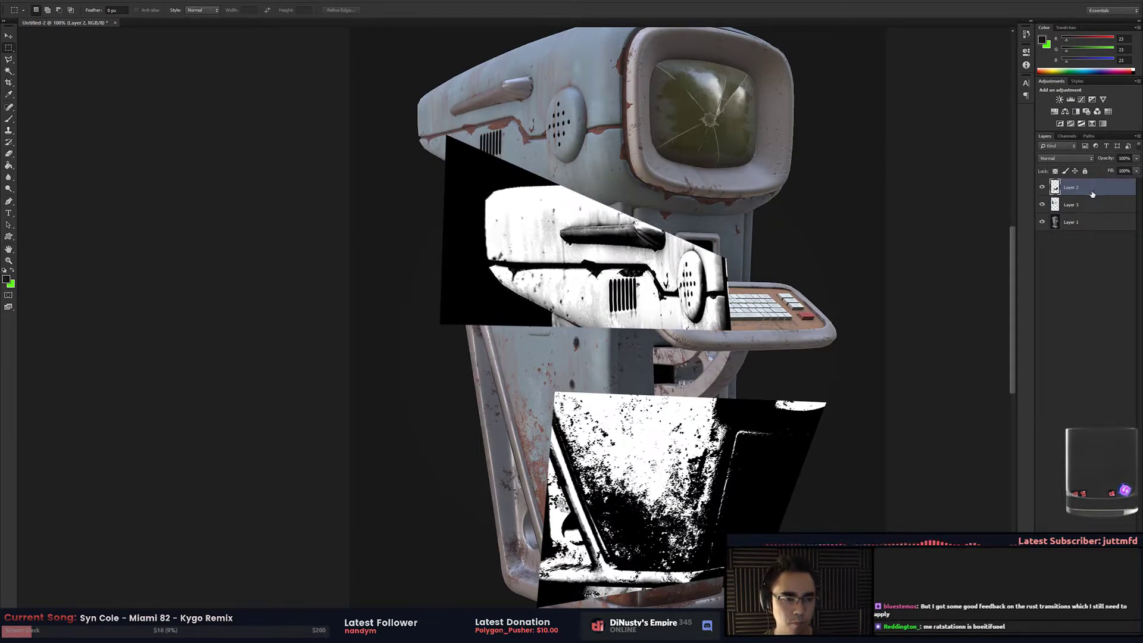
left_click_drag(865, 317, 809, 127)
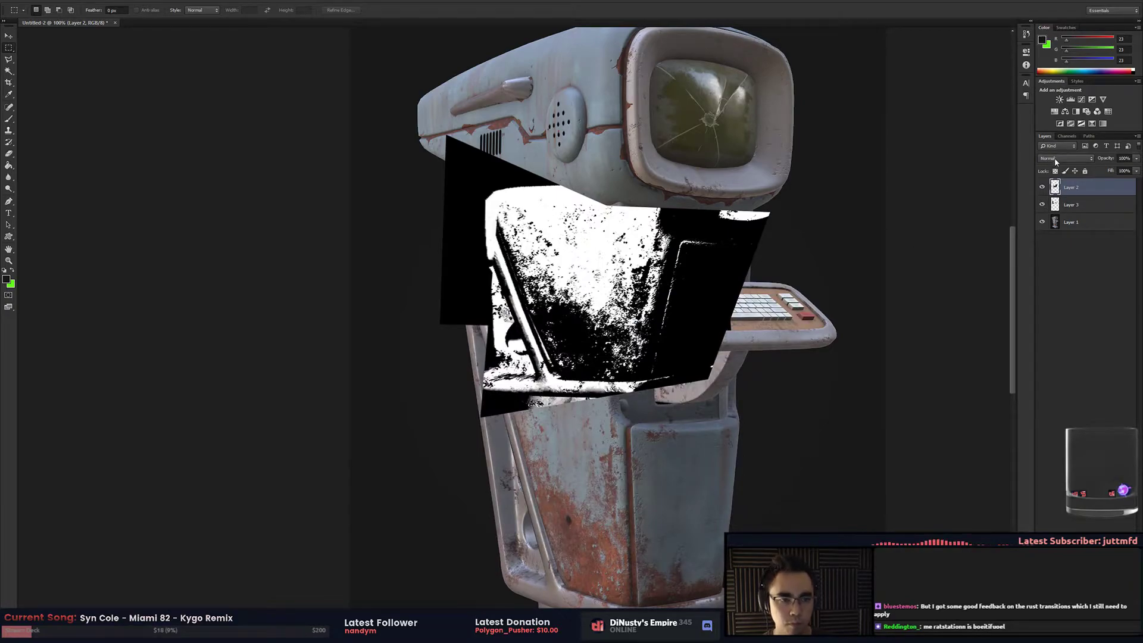
scroll(1055, 160, "down", 3)
left_click_drag(738, 329, 763, 285)
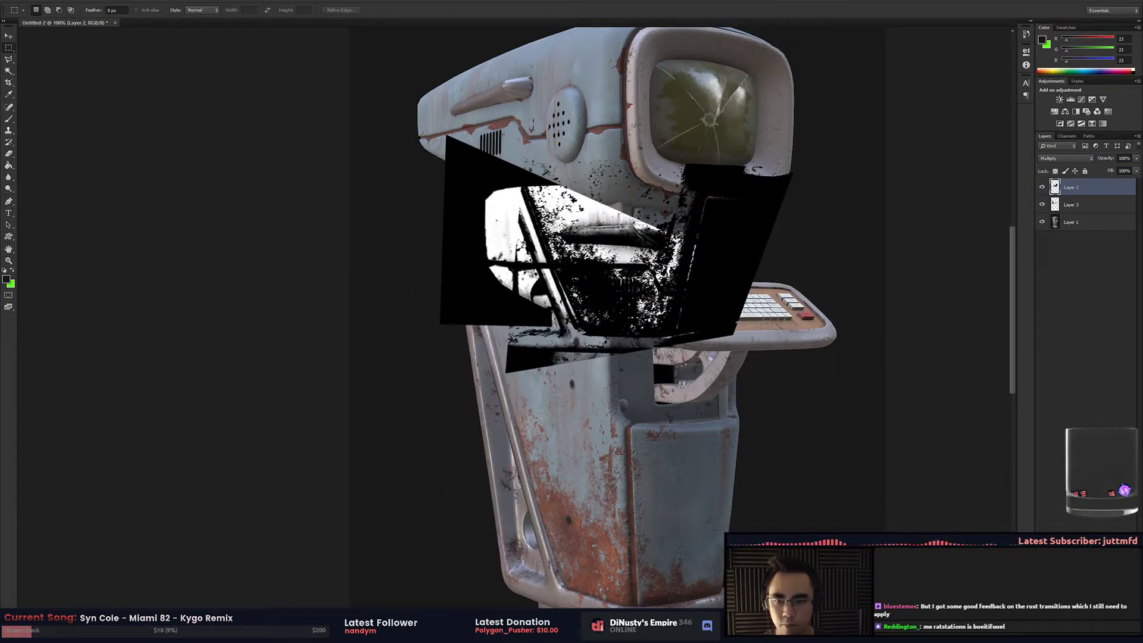
mouse_move(697, 245)
left_mouse_down()
mouse_move(735, 317)
mouse_move(735, 409)
left_mouse_up()
key("s")
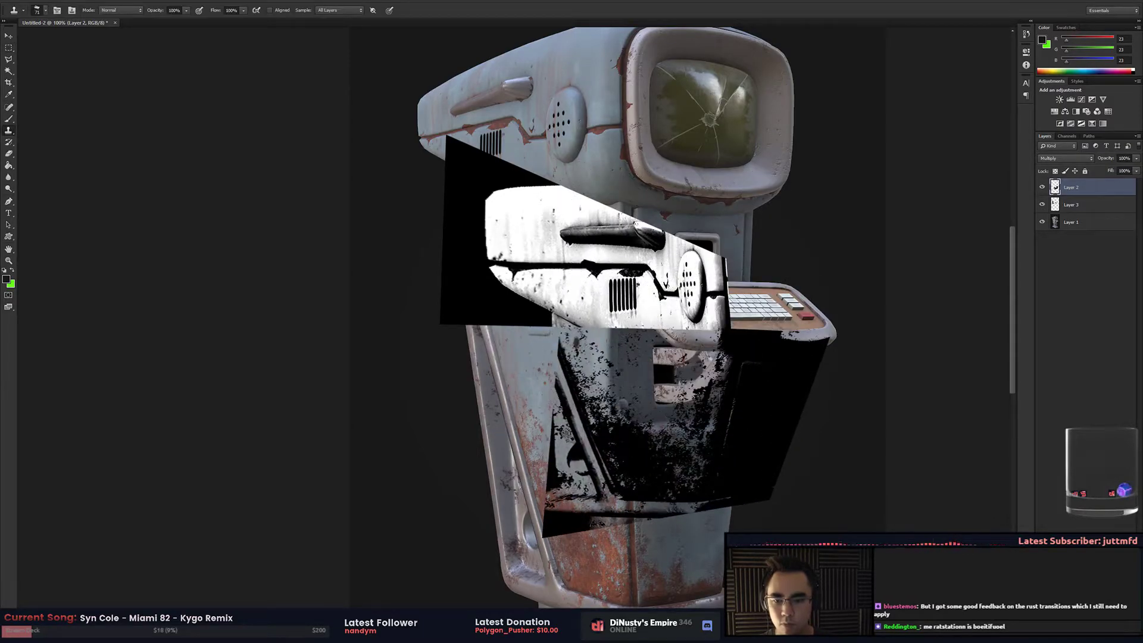
Try cloning rust specks onto the head patch's seam with the Clone Stamp at different brush sizes
mouse_move(588, 256)
left_mouse_down()
mouse_move(596, 274)
mouse_move(587, 258)
mouse_move(614, 262)
left_mouse_up()
key("ctrl+z")
key("bracketleft")
key("bracketleft")
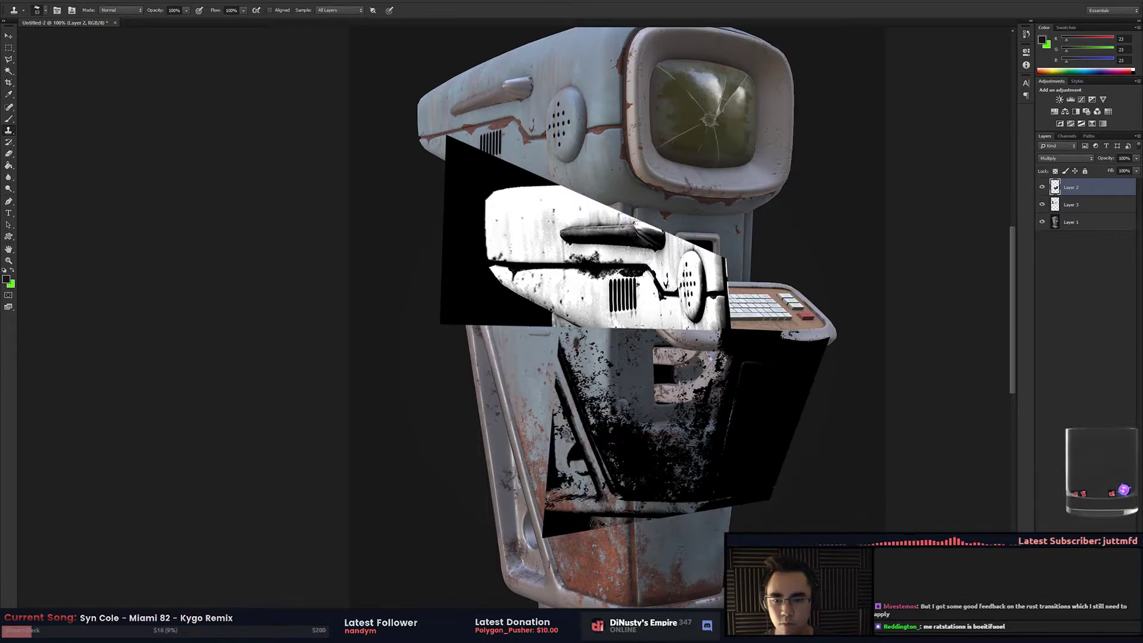
key("bracketright")
key("bracketright")
key("bracketright")
key("bracketright")
key("bracketright")
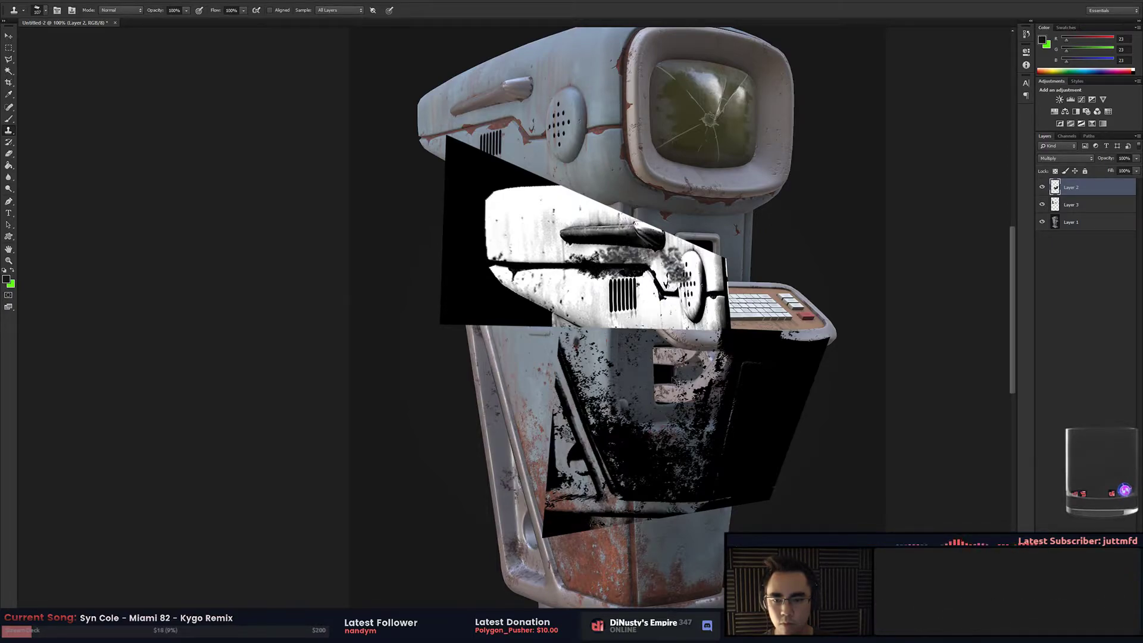
Move the rust patch over the head patch, rotate it about 89 degrees and shift it down so its speckled edge meets the seam
left_click(1067, 204)
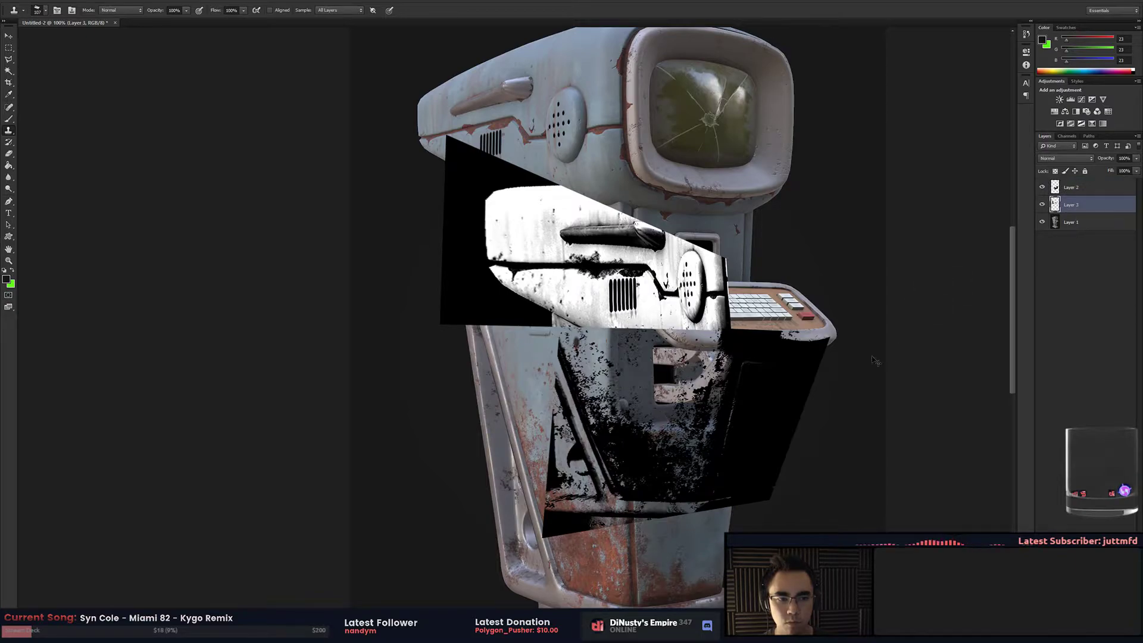
left_click(1075, 187)
key("e")
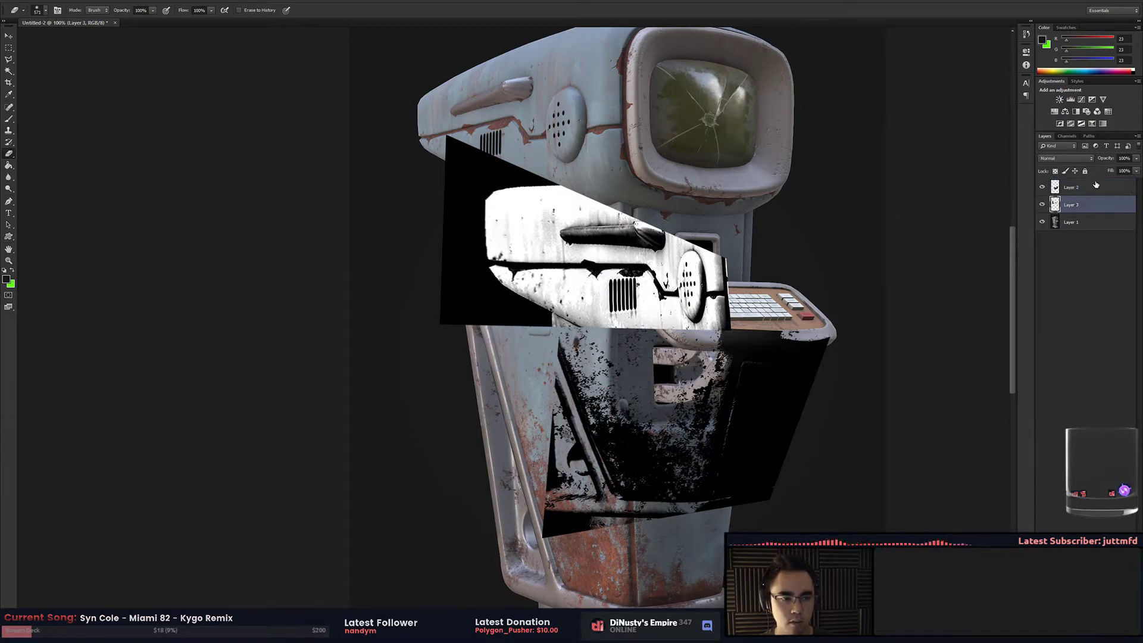
left_click_drag(727, 347, 728, 280)
key("ctrl+t")
left_click_drag(791, 262, 598, 456)
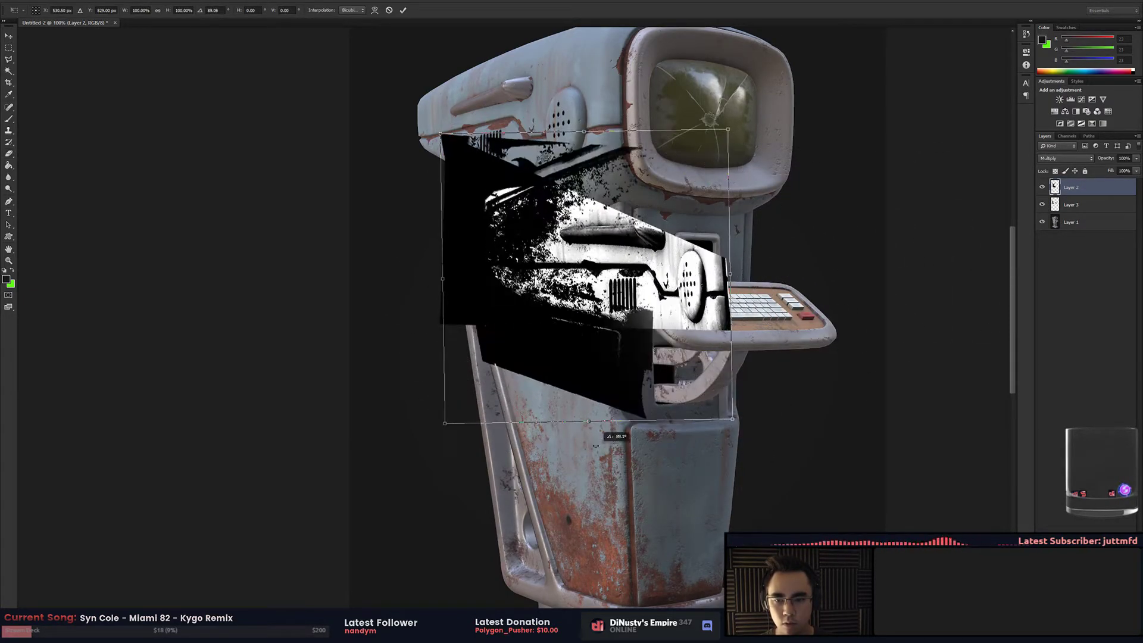
key("Return")
left_click_drag(610, 378, 649, 458)
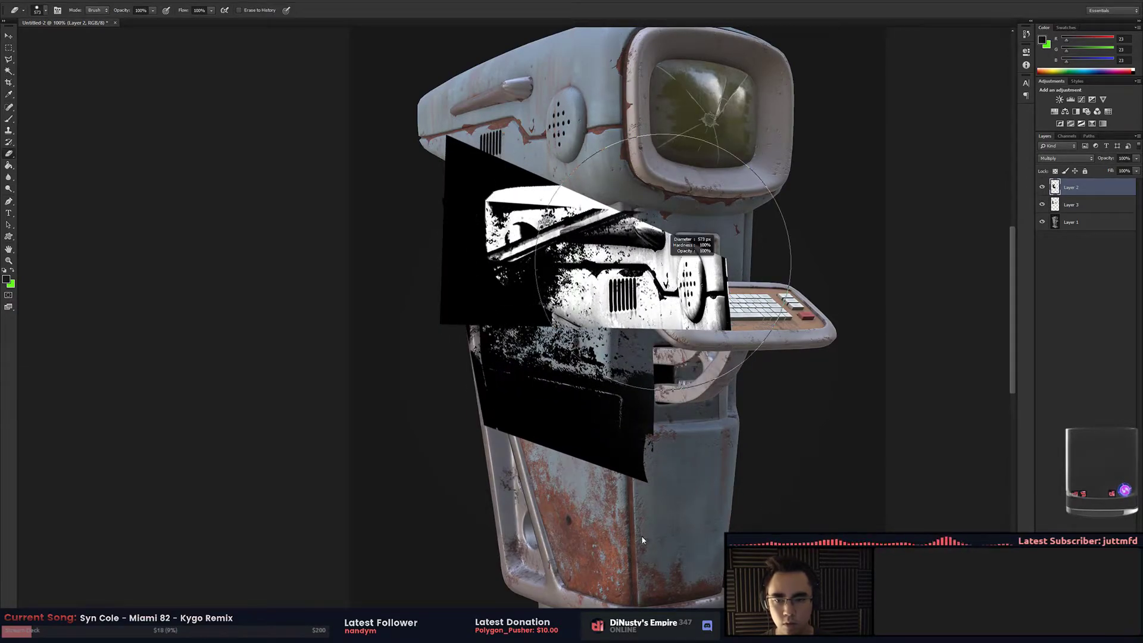
Add a layer mask to the rust patch and hide the rust covering the black-and-white head patch
key("b")
mouse_move(613, 244)
left_mouse_down()
mouse_move(375, 255)
mouse_move(545, 452)
mouse_move(639, 449)
left_mouse_up()
key("x")
left_click_drag(750, 247, 620, 244)
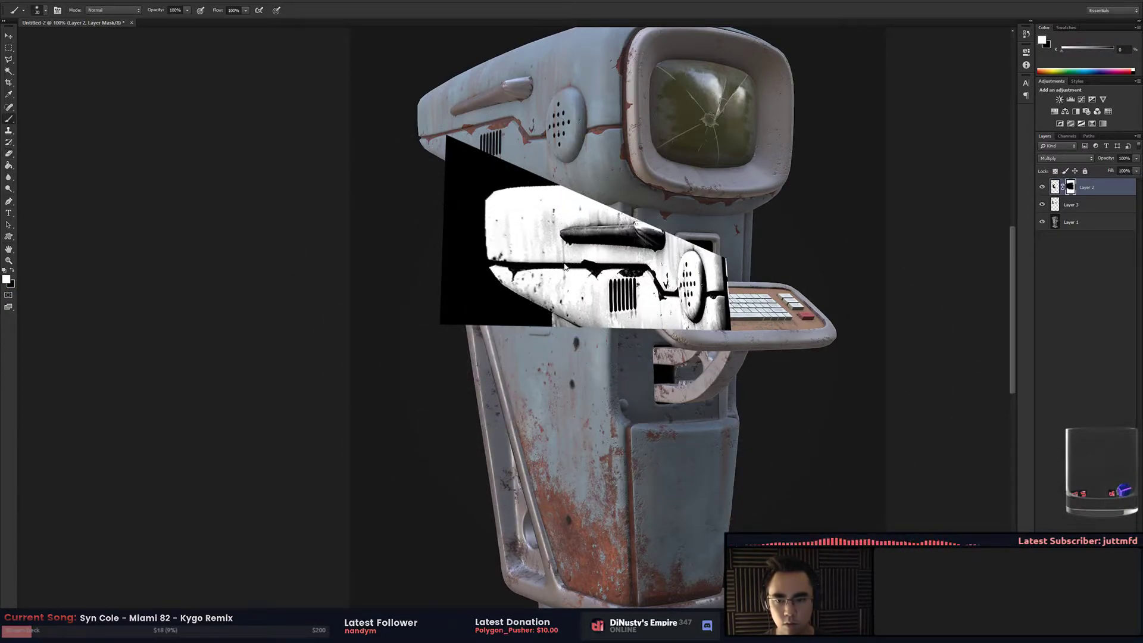
Choose a textured brush preset and paint on the rust patch's mask to reveal specks around the head patch's seam, beneath the handle
right_click(561, 224)
left_click(628, 414)
double_click(629, 442)
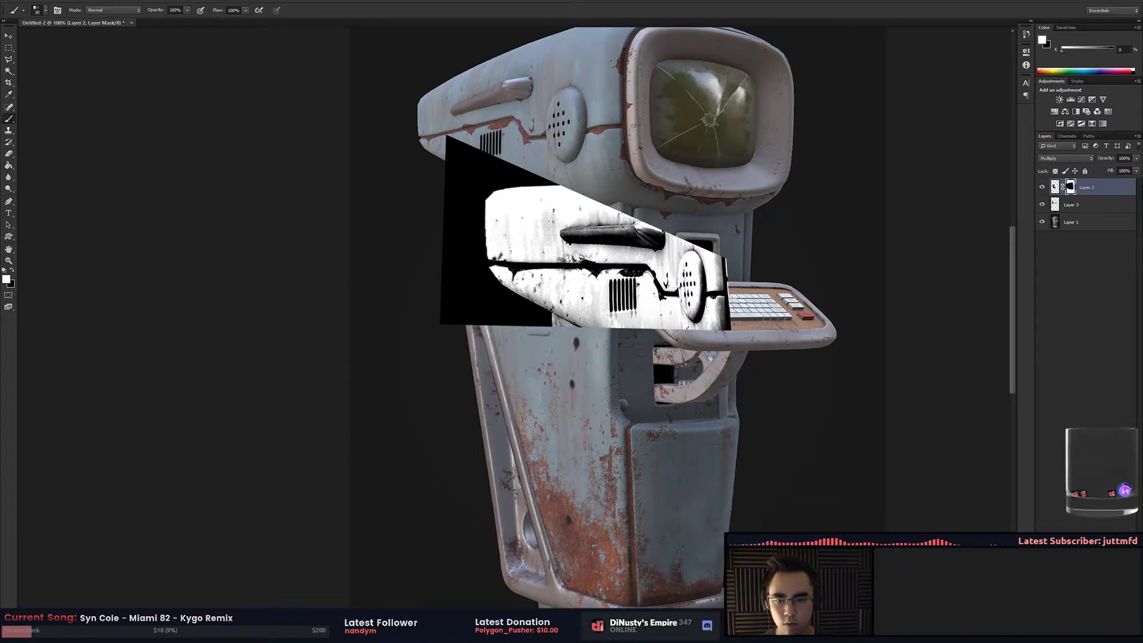
right_click(604, 261)
scroll(655, 444, "down", 3)
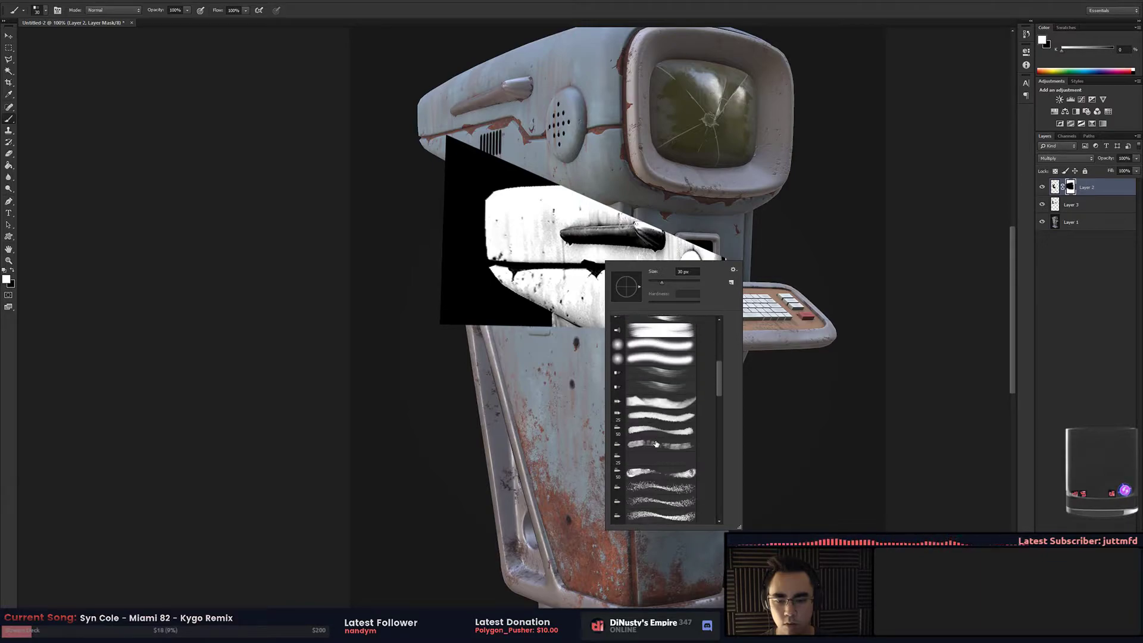
scroll(655, 443, "down", 5)
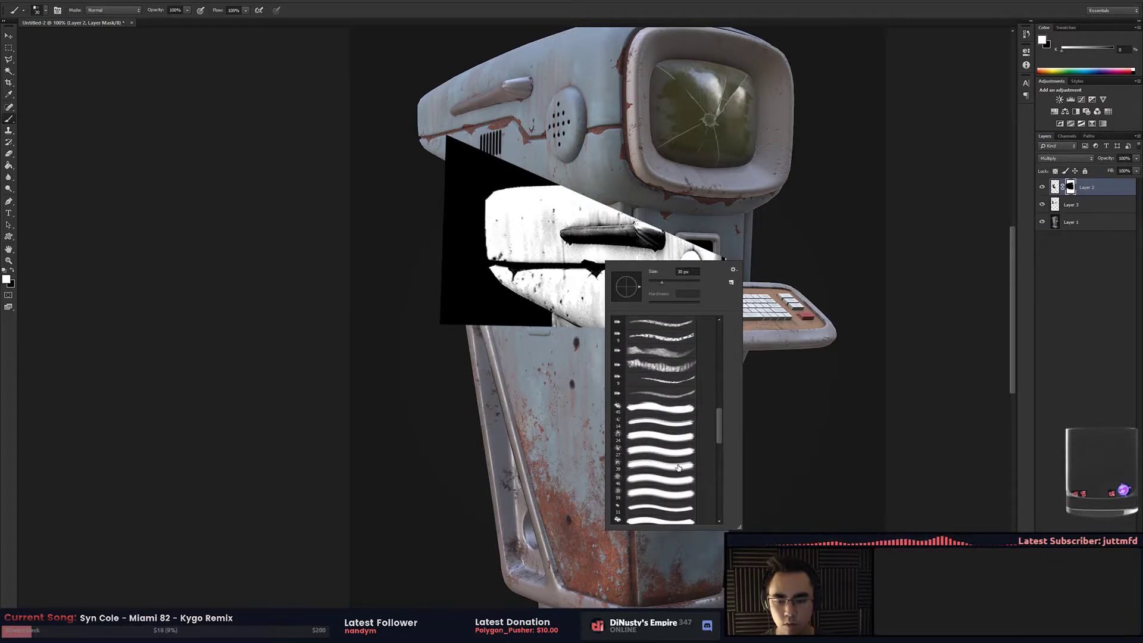
double_click(678, 467)
mouse_move(583, 258)
left_mouse_down()
mouse_move(598, 265)
mouse_move(568, 255)
mouse_move(592, 273)
mouse_move(566, 247)
mouse_move(600, 241)
mouse_move(562, 229)
left_mouse_up()
key("x")
key("x")
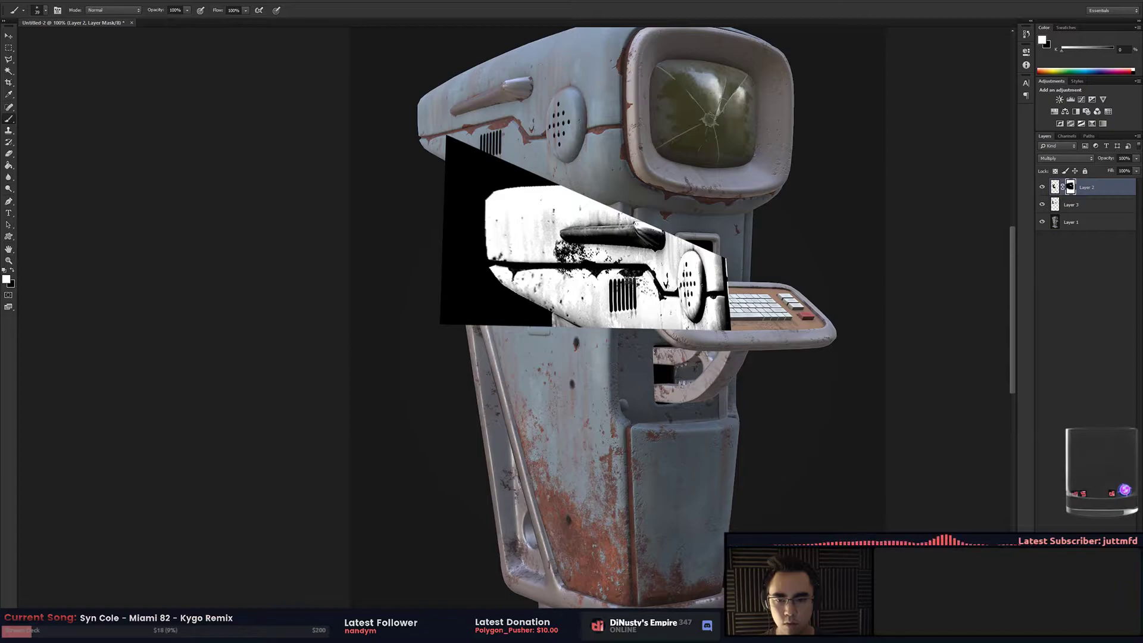
Try revealing a wider area of rust along the head patch's seam with a larger brush, and undo the strokes
left_click_drag(598, 271, 527, 265)
mouse_move(538, 263)
left_mouse_down()
mouse_move(504, 241)
mouse_move(599, 217)
left_mouse_up()
key("x")
key("ctrl+alt+z")
key("ctrl+alt+z")
key("ctrl+alt+z")
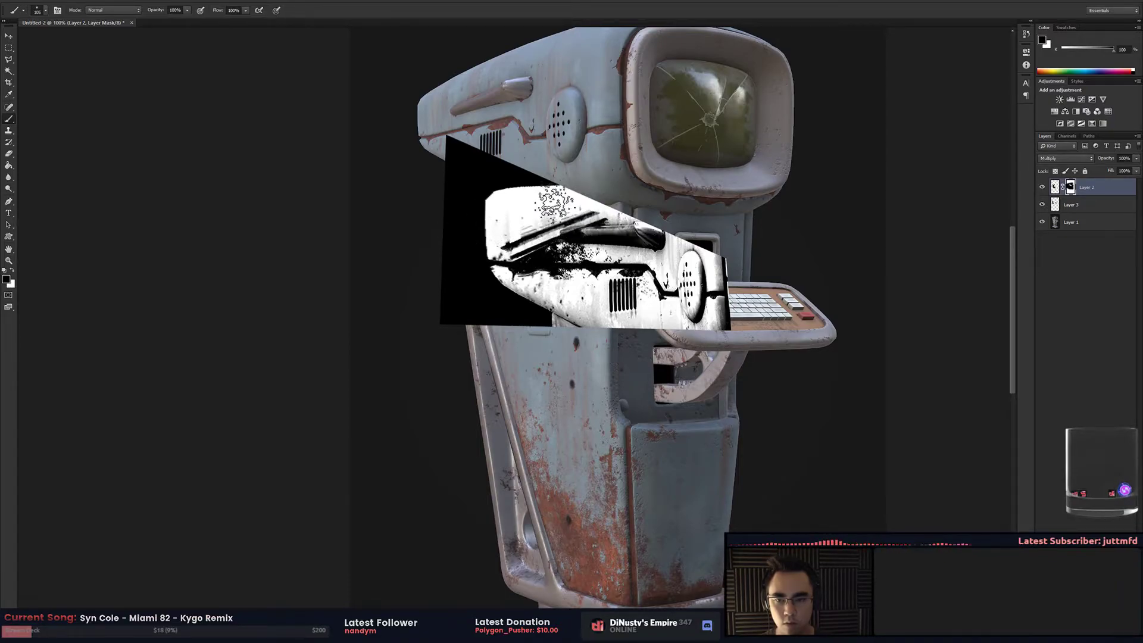
Refine the rust cluster's edges with alternating hide and reveal strokes on the mask, and shift the cluster along the seam towards the vent
mouse_move(532, 260)
left_mouse_down()
mouse_move(512, 262)
mouse_move(579, 247)
mouse_move(526, 248)
mouse_move(551, 231)
mouse_move(544, 248)
left_mouse_up()
key("x")
key("x")
key("x")
key("x")
right_click(531, 247, "alt")
key("x")
key("x")
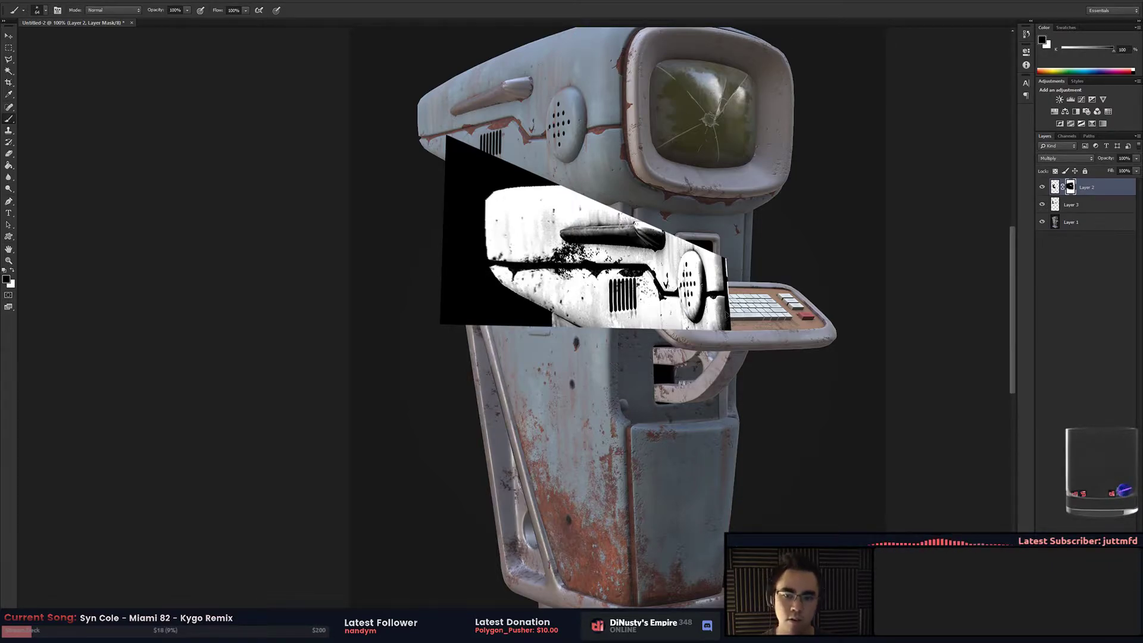
left_click_drag(728, 327, 800, 360)
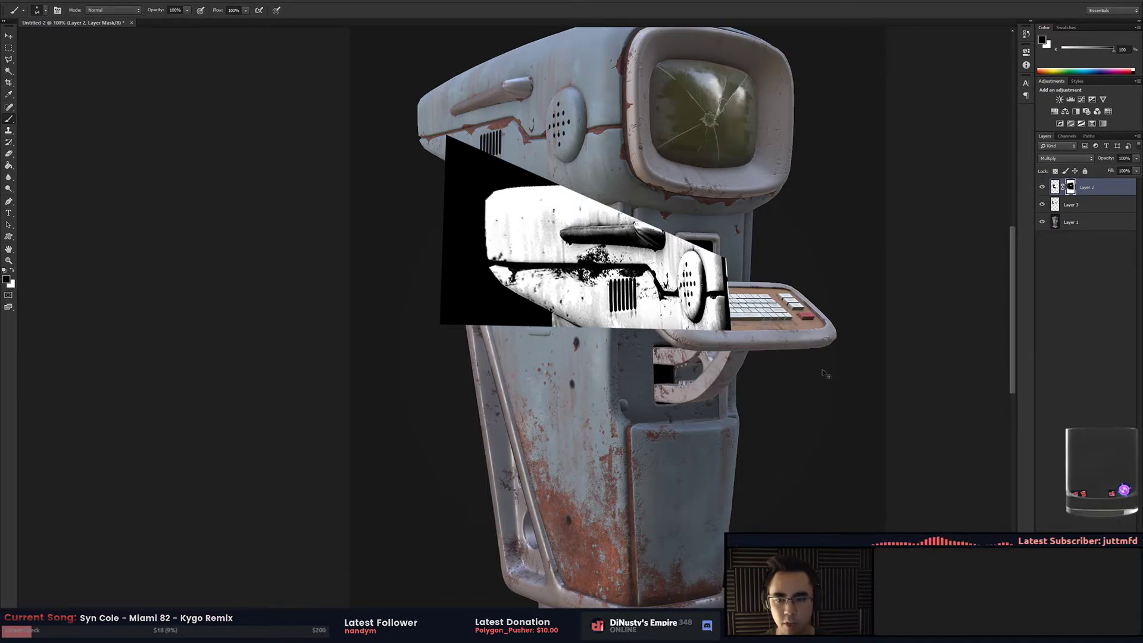
Clone small wear marks along the seam on the head patch's own layer with the Clone Stamp
left_click(1064, 204)
key("s")
mouse_move(652, 303)
left_mouse_down()
mouse_move(625, 274)
mouse_move(641, 273)
left_mouse_up()
left_click(641, 303, "alt")
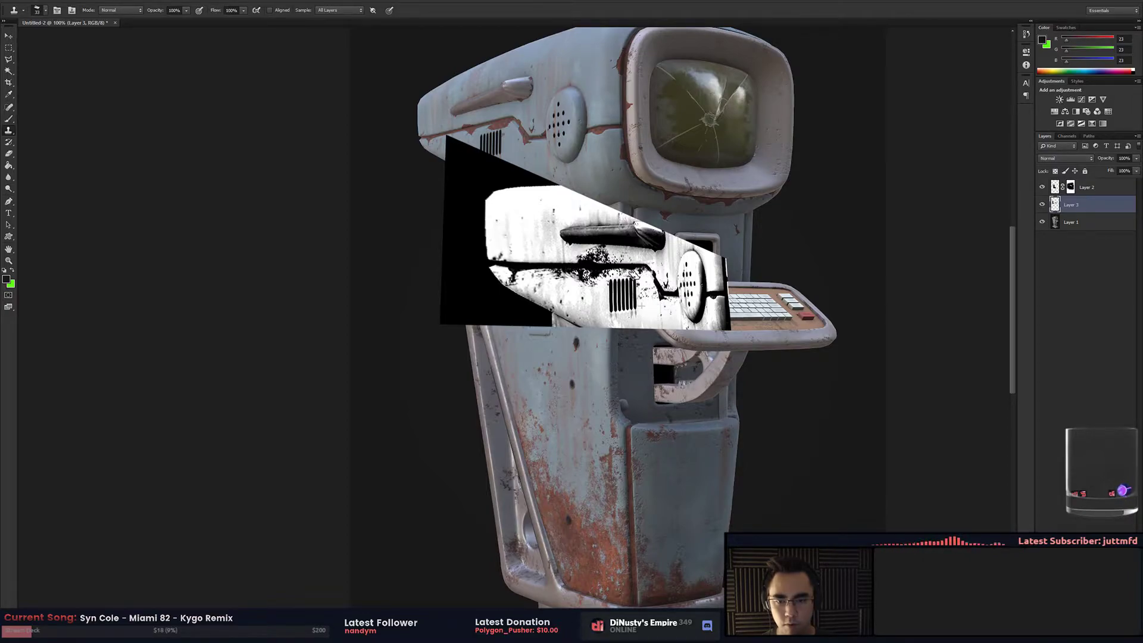
key("ctrl+minus")
key("ctrl+minus")
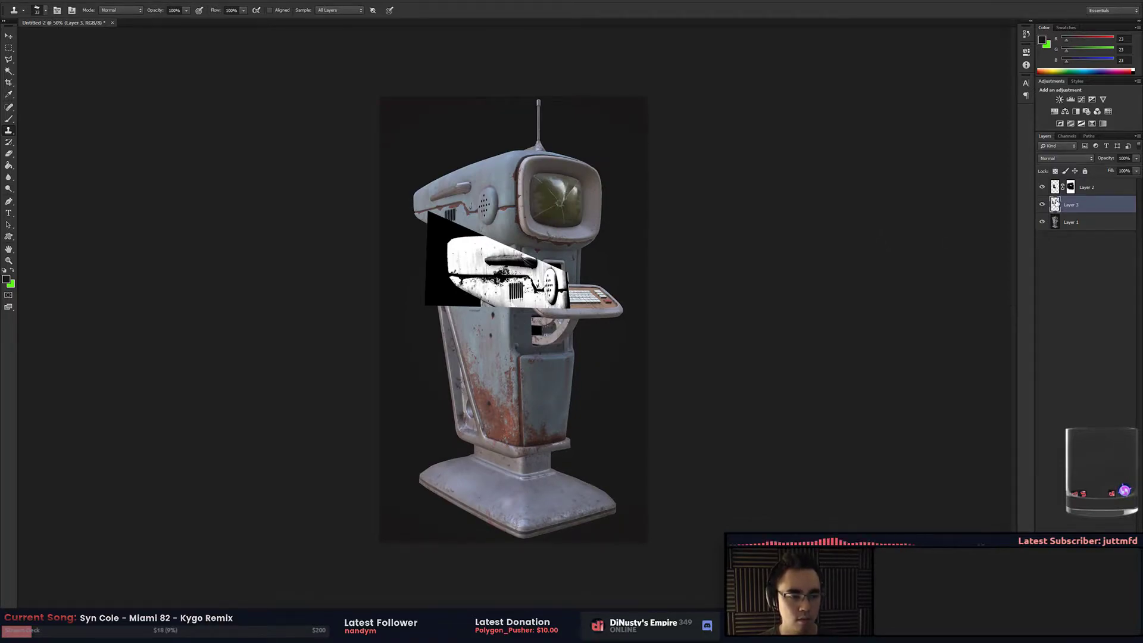
Switch to the Terminal Crits album in Chrome and enlarge the three-quarter render that shows the skull graffiti side
key("alt+Tab")
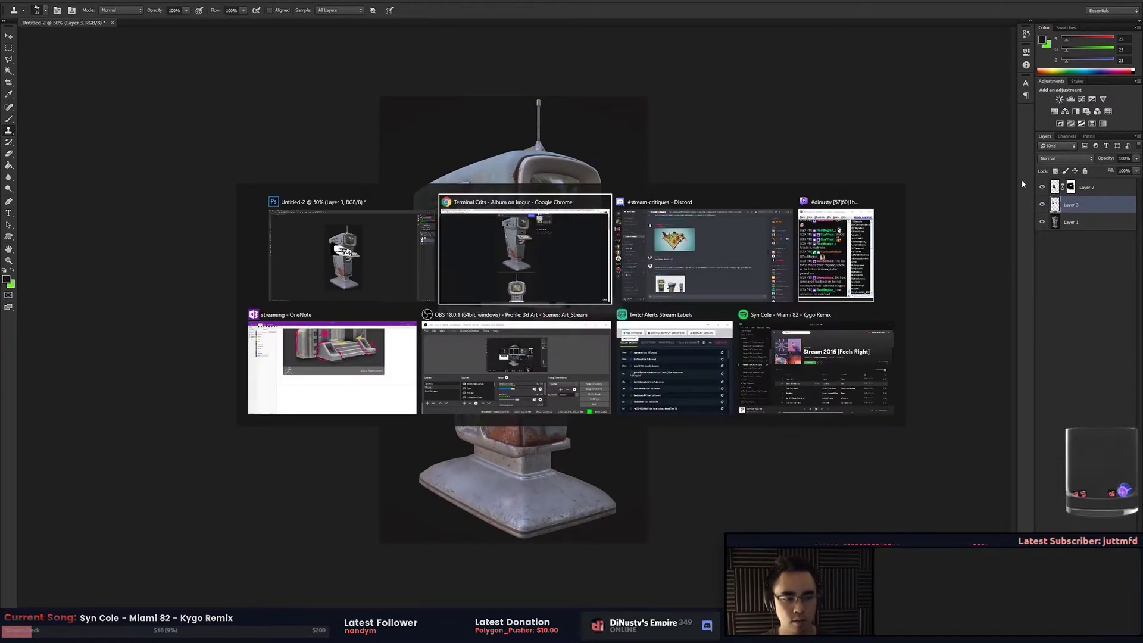
scroll(824, 277, "down", 5)
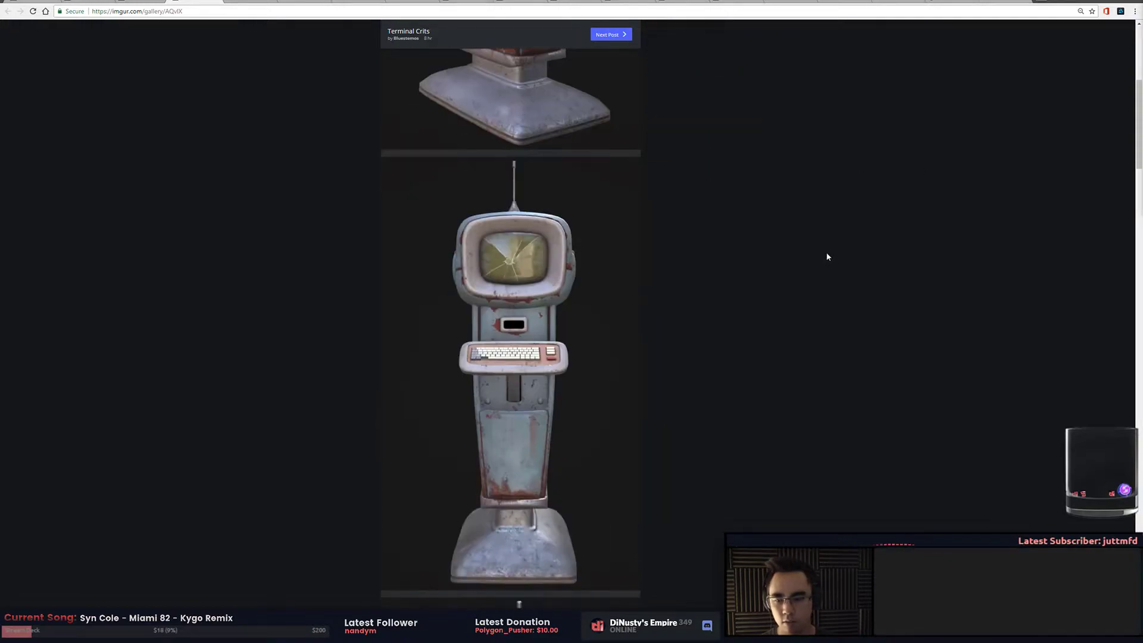
scroll(713, 223, "down", 8)
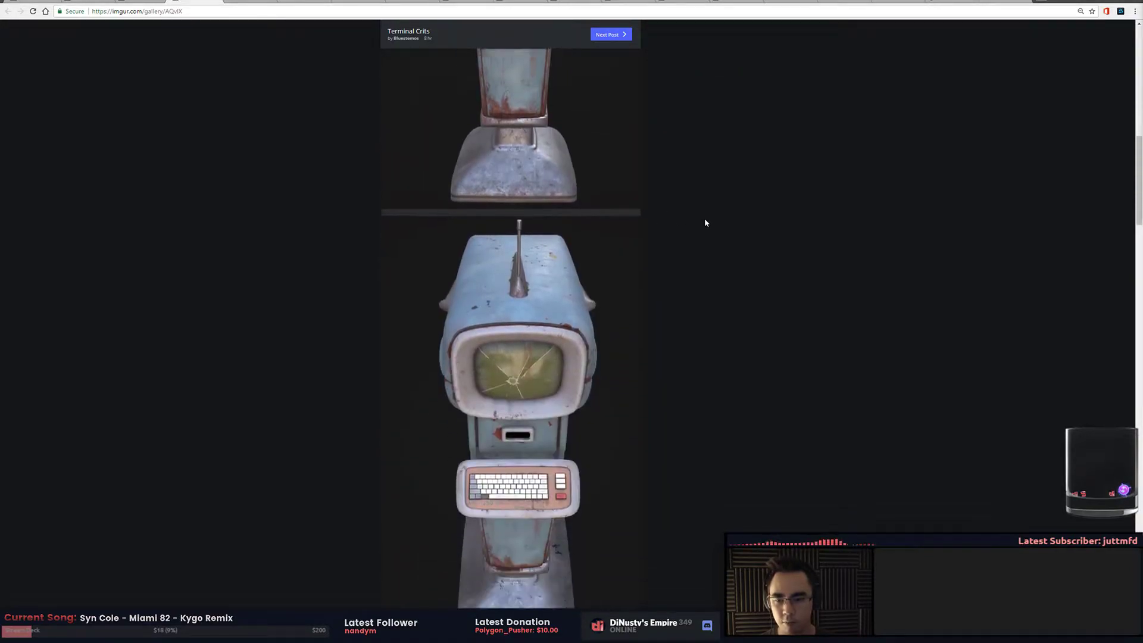
scroll(662, 307, "down", 3)
scroll(532, 346, "down", 4)
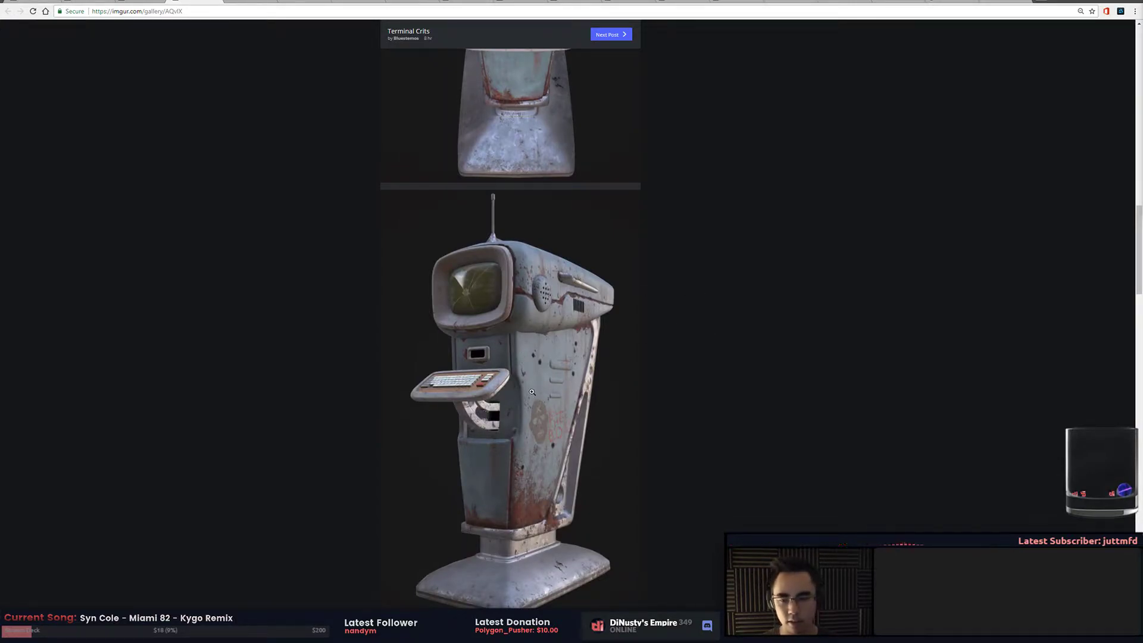
left_click(481, 388)
right_click(460, 259)
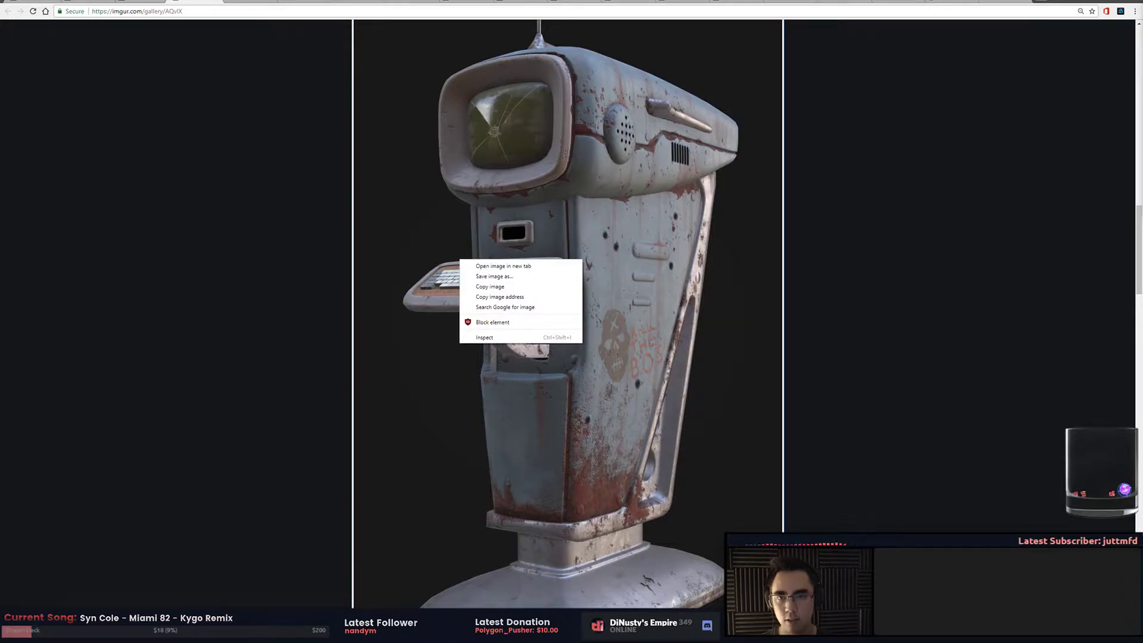
key("Escape")
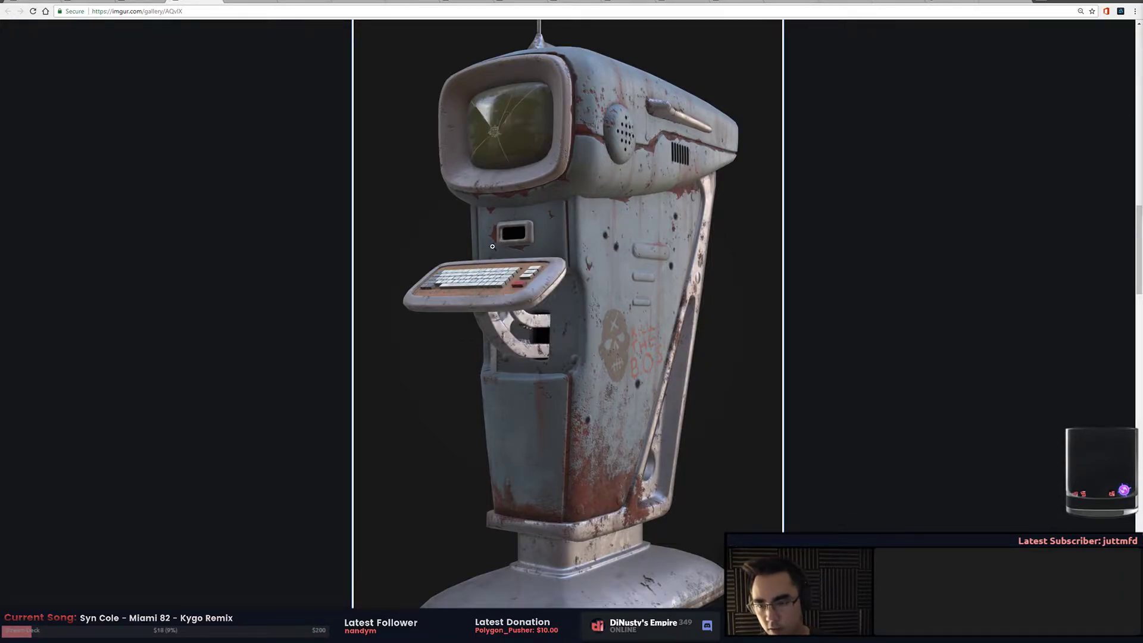
Capture the keyboard area of the enlarged render as a screen clip and paste it into the Crits page in OneNote
key("Print")
left_click_drag(357, 217, 619, 359)
key("ctrl+c")
key("alt+Tab")
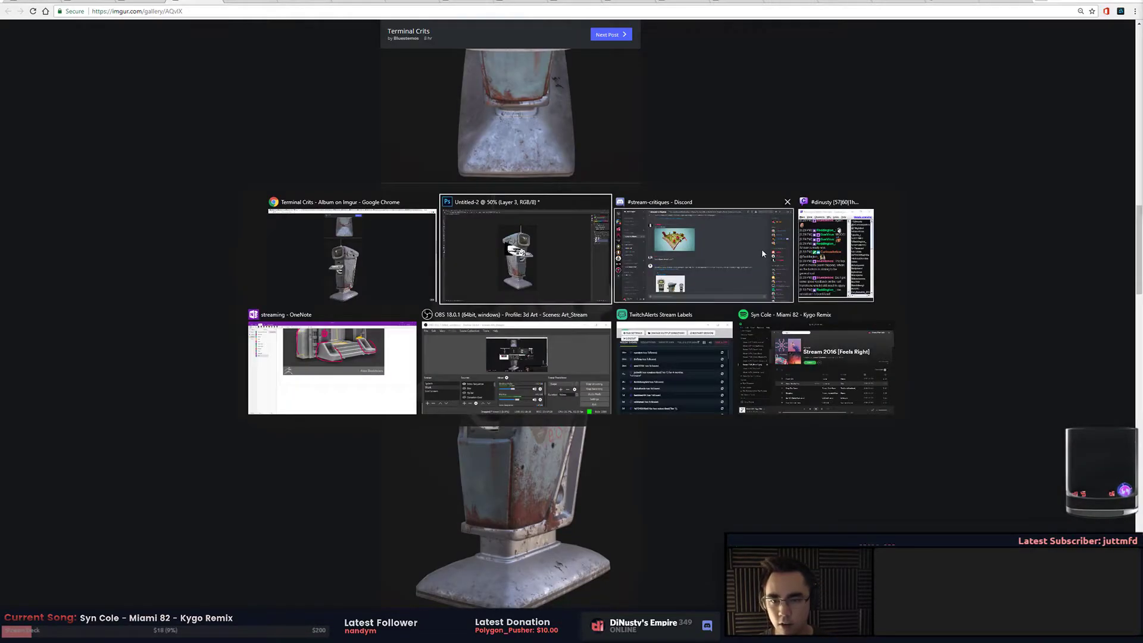
left_click(410, 315)
key("ctrl+v")
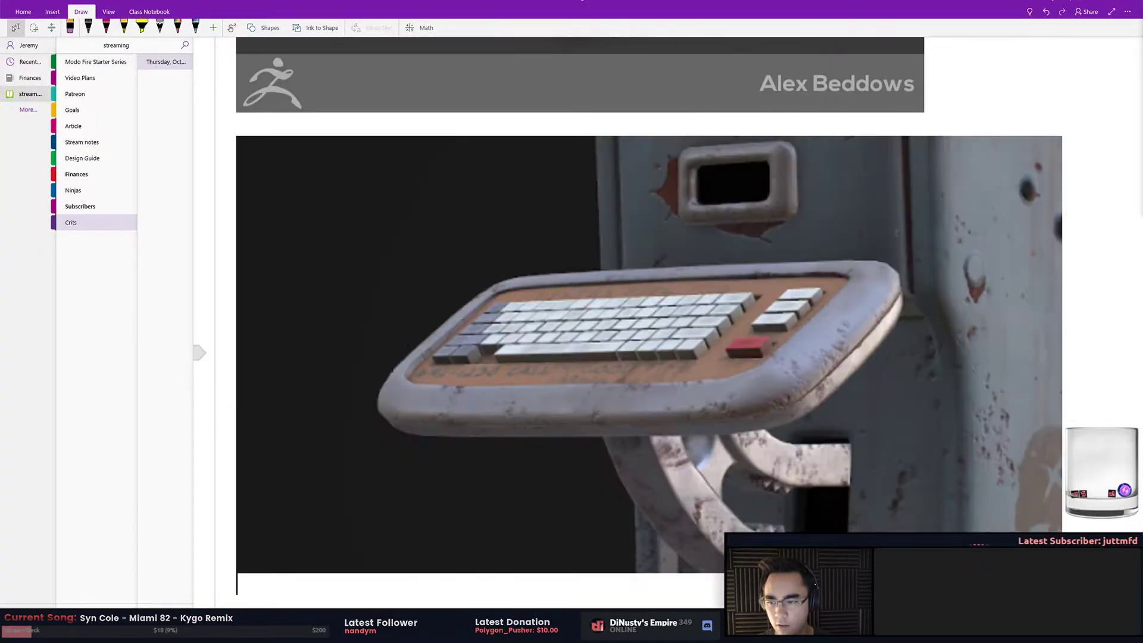
Outline the top and side edges of the keyboard's nearest dark corner key with the yellow pen
left_click(977, 347)
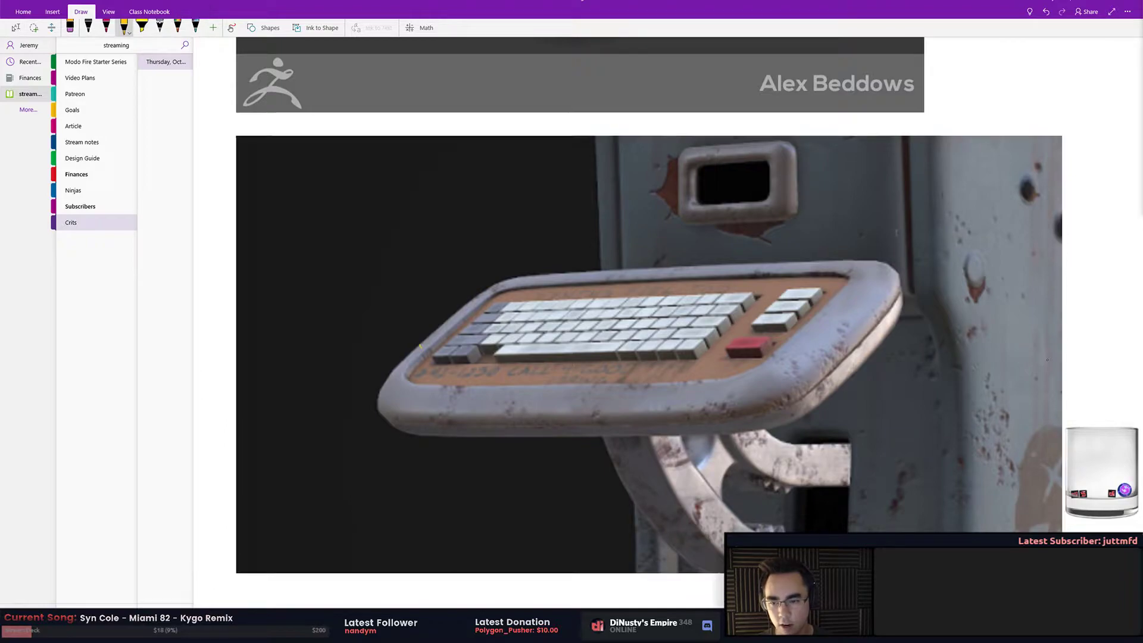
mouse_move(436, 355)
left_mouse_down()
mouse_move(441, 369)
mouse_move(460, 354)
left_mouse_up()
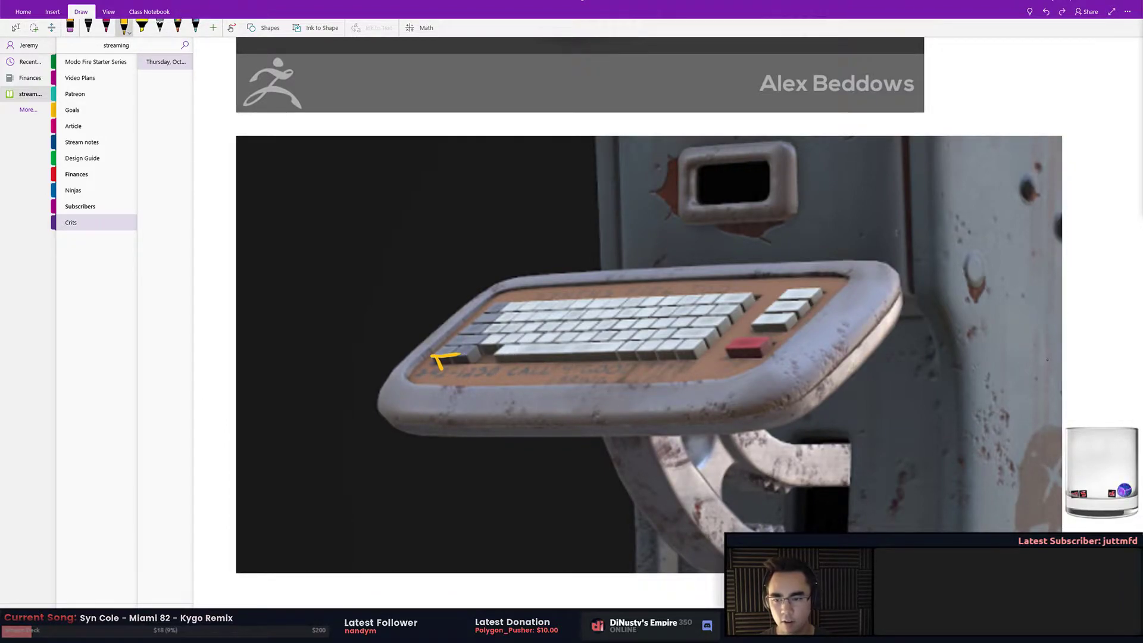
key("ctrl+z")
mouse_move(434, 355)
left_mouse_down()
mouse_move(476, 344)
mouse_move(464, 363)
mouse_move(479, 353)
mouse_move(435, 366)
left_mouse_up()
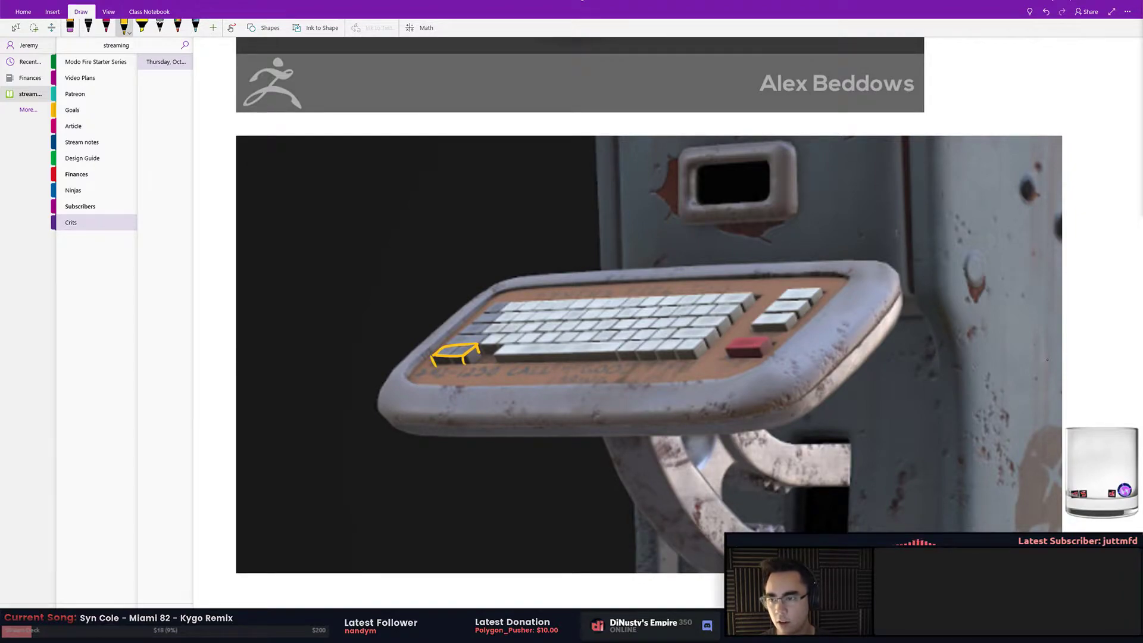
Sketch a straight-sided key profile, two tapered key profiles side by side and a downward arrow on the dark area above the keyboard
mouse_move(302, 217)
left_mouse_down()
mouse_move(320, 189)
mouse_move(361, 211)
left_mouse_up()
key("ctrl+z")
mouse_move(311, 262)
left_mouse_down()
mouse_move(315, 238)
mouse_move(364, 237)
mouse_move(376, 264)
mouse_move(384, 237)
mouse_move(435, 238)
mouse_move(441, 262)
left_mouse_up()
left_click_drag(439, 148, 436, 201)
left_click_drag(427, 177, 446, 175)
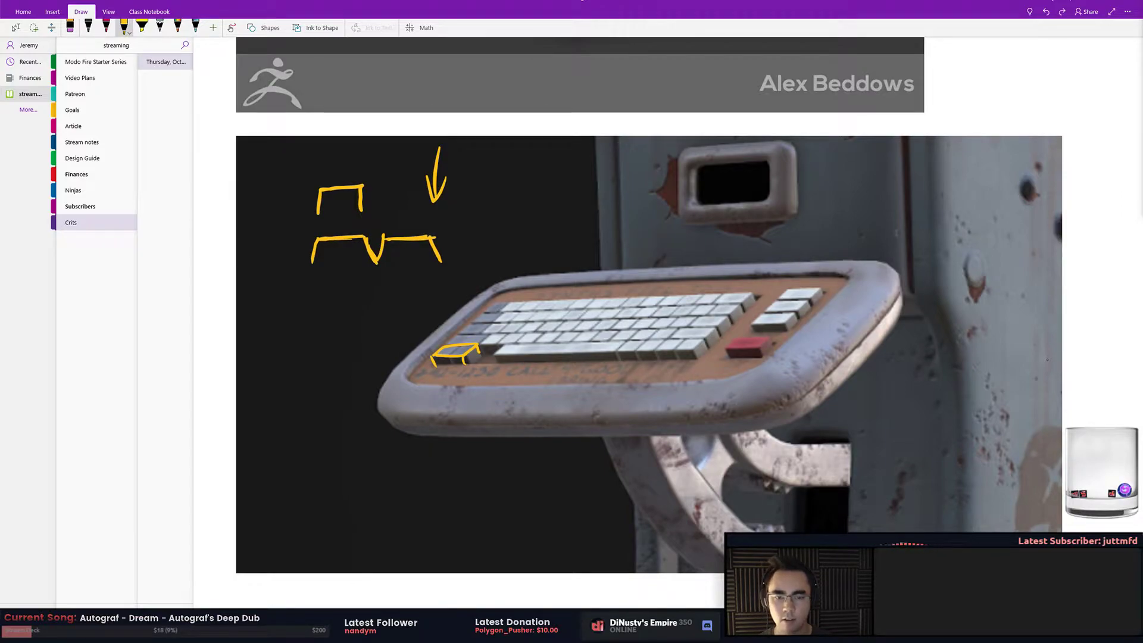
Return to the Terminal Crits album in Chrome and examine the side and rear renders of the terminal
key("Escape")
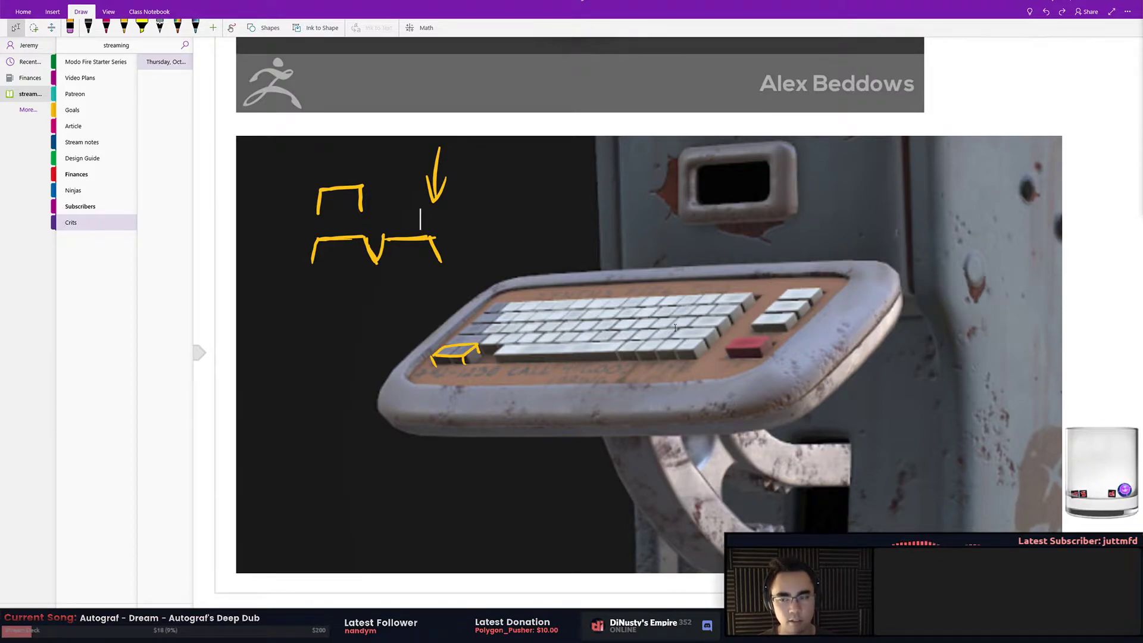
key("alt+Tab")
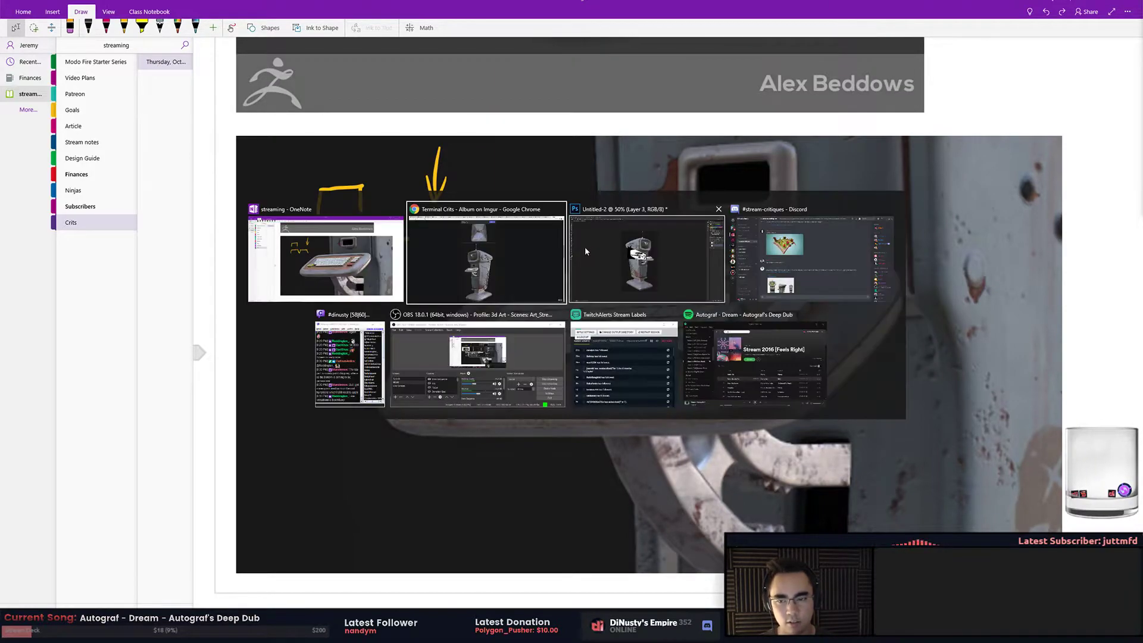
left_click(603, 253)
key("alt+Tab")
key("alt+Tab")
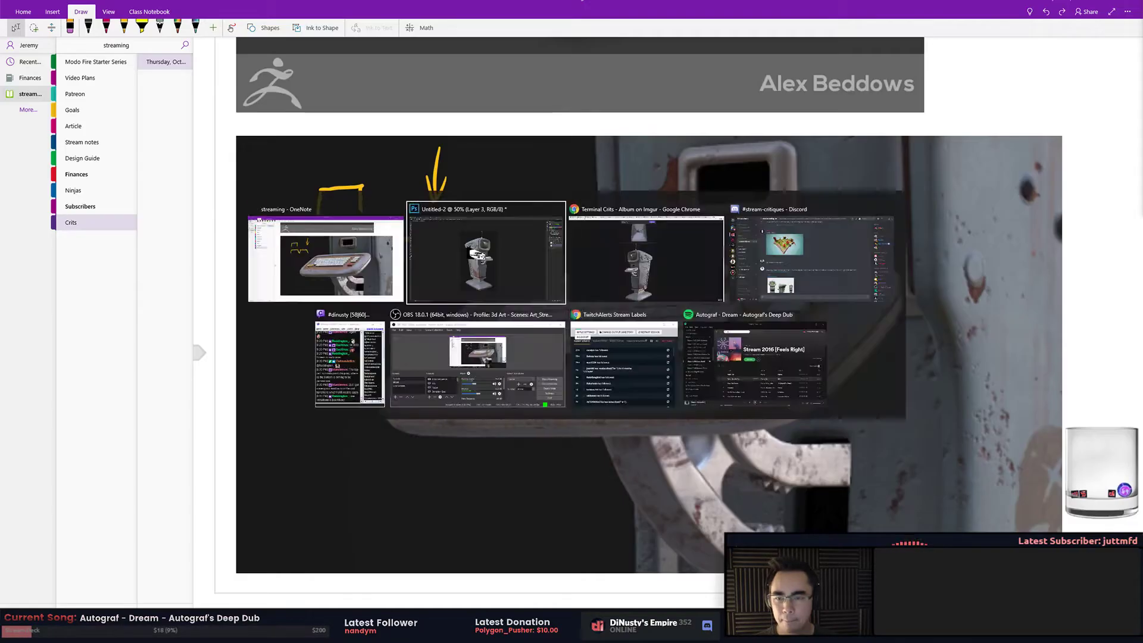
left_click(459, 269)
key("alt+Tab")
left_click(609, 261)
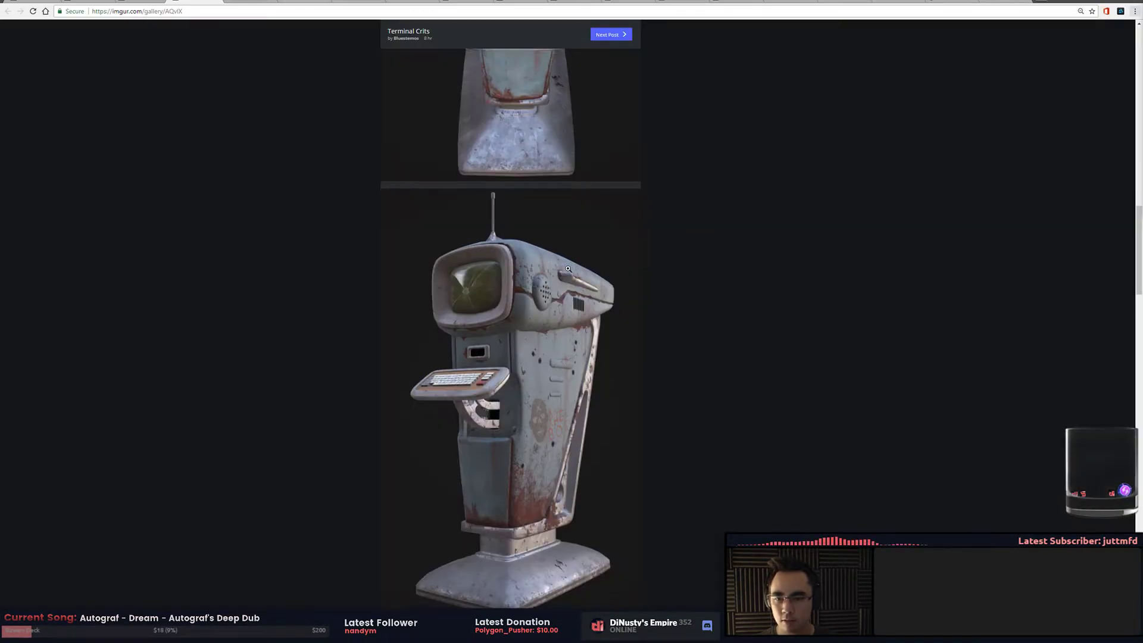
scroll(567, 269, "down", 15)
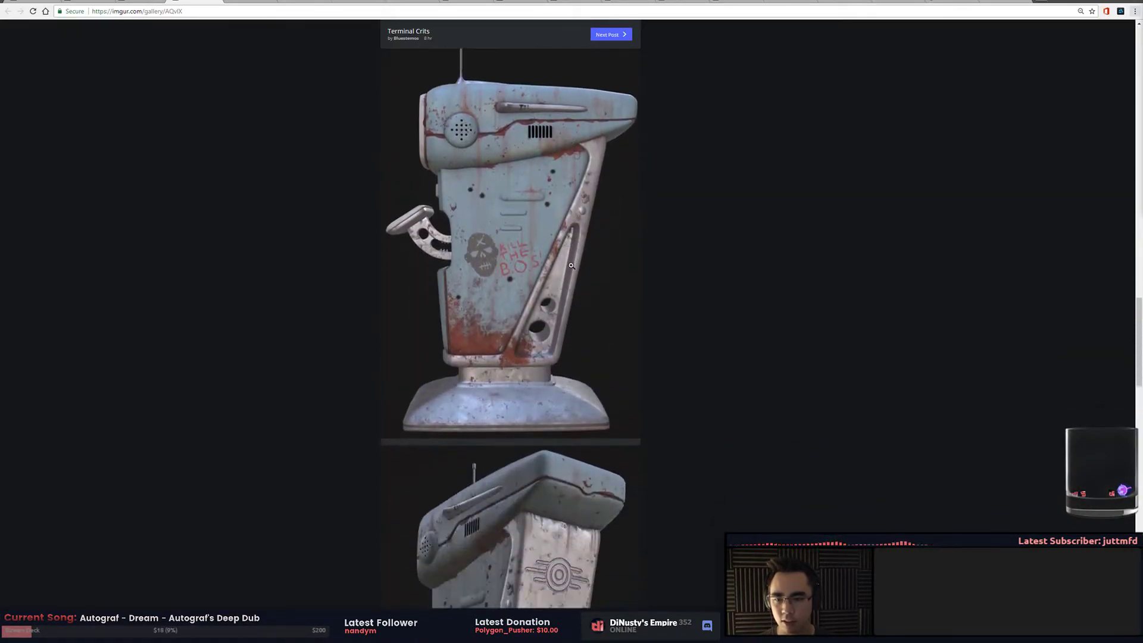
scroll(571, 260, "down", 3)
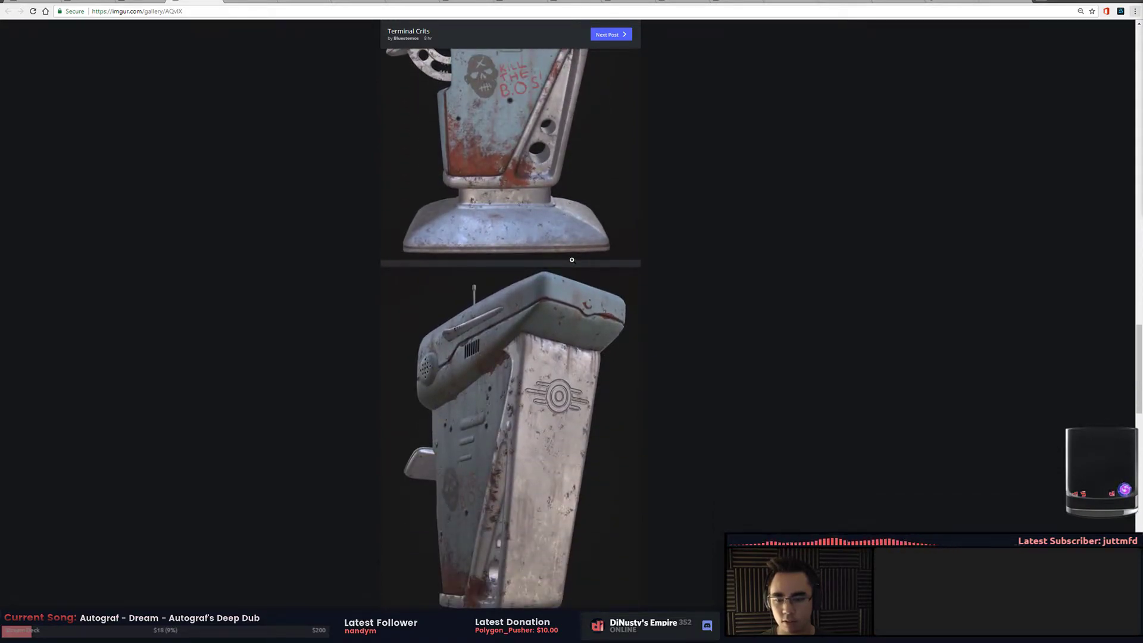
scroll(571, 260, "down", 2)
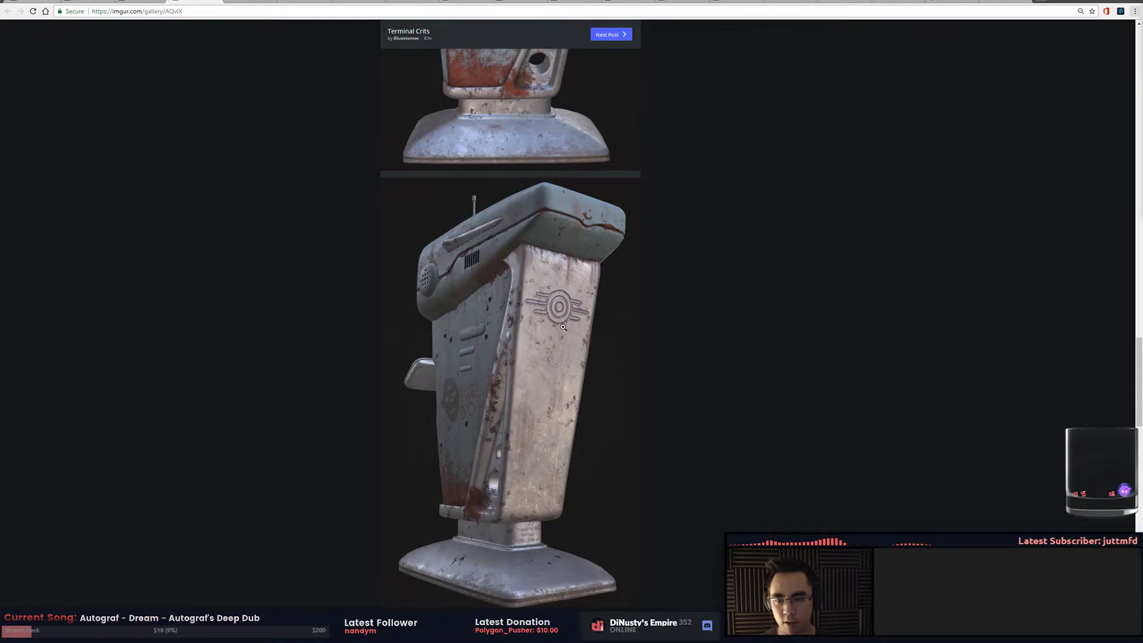
Examine the surface wear on the two rear three-quarter renders and the final side render of the terminal
scroll(563, 326, "up", 2, "ctrl")
scroll(534, 387, "down", 2)
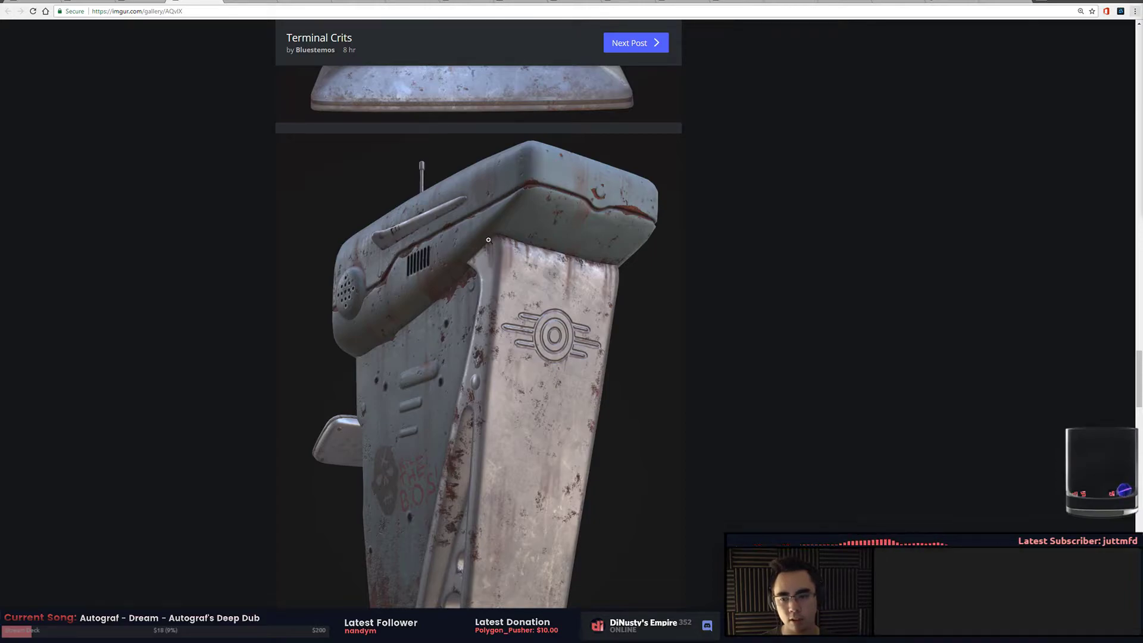
scroll(601, 297, "down", 5)
scroll(600, 285, "down", 7)
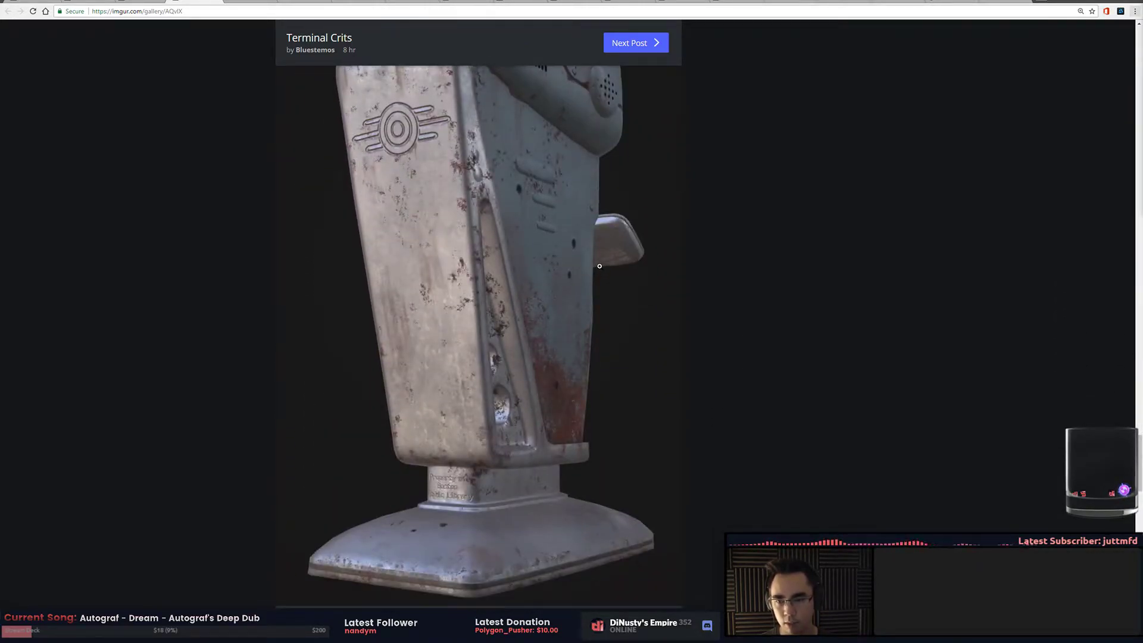
scroll(513, 296, "up", 2)
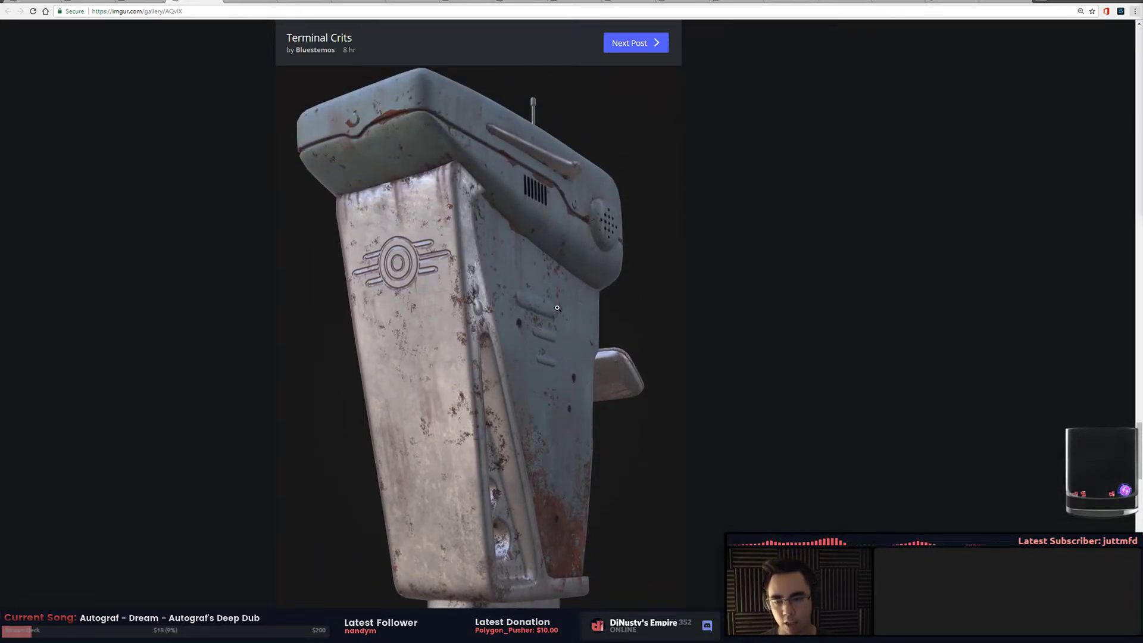
scroll(567, 297, "down", 8)
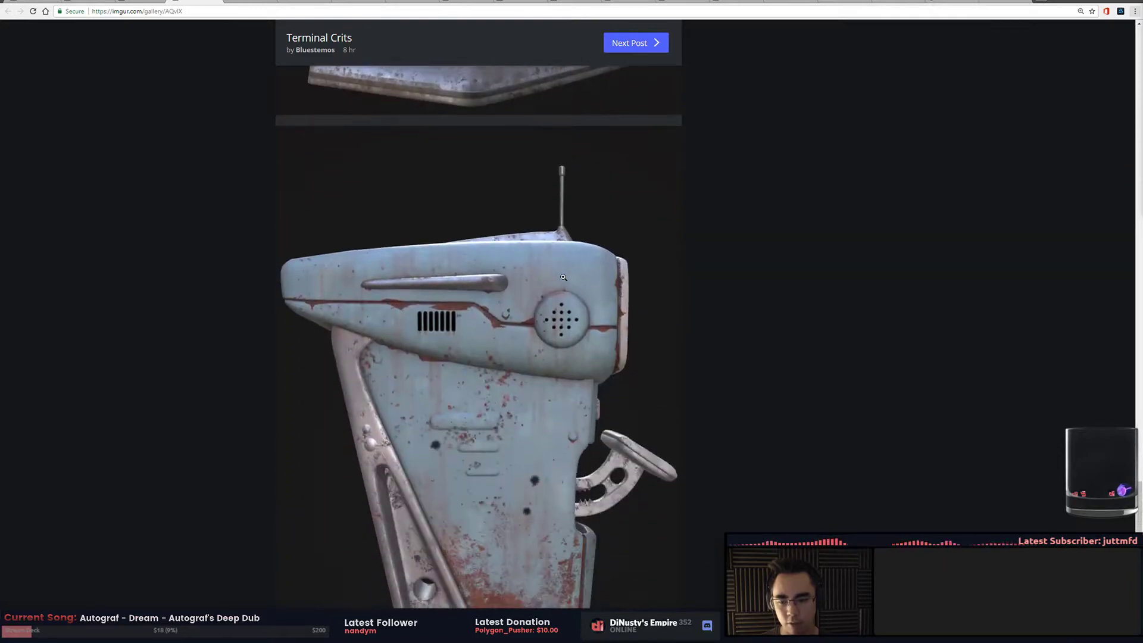
scroll(563, 278, "down", 5)
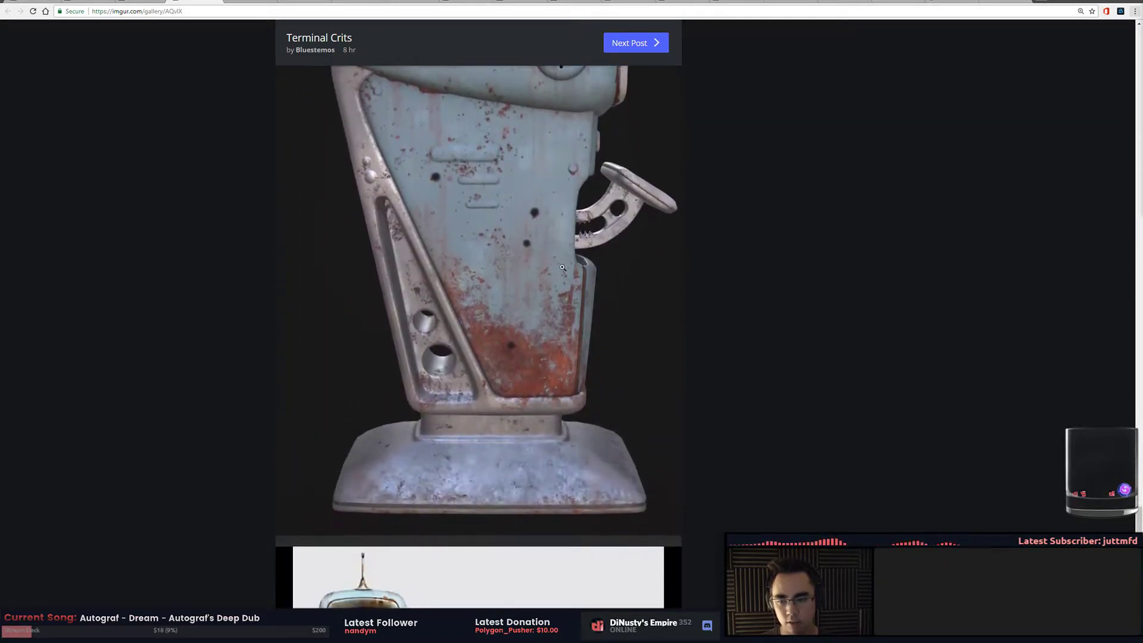
Compare the lower body and metal base of the final side render with the concept art closing the album
scroll(562, 266, "up", 2)
scroll(564, 265, "down", 6)
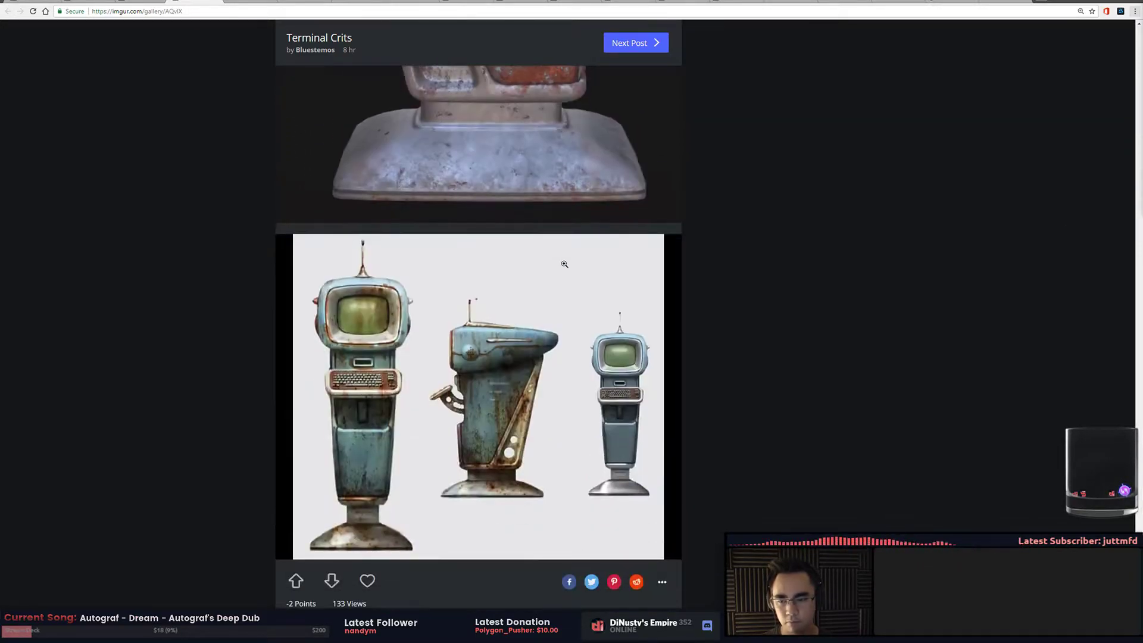
scroll(564, 263, "up", 5)
scroll(564, 263, "up", 1)
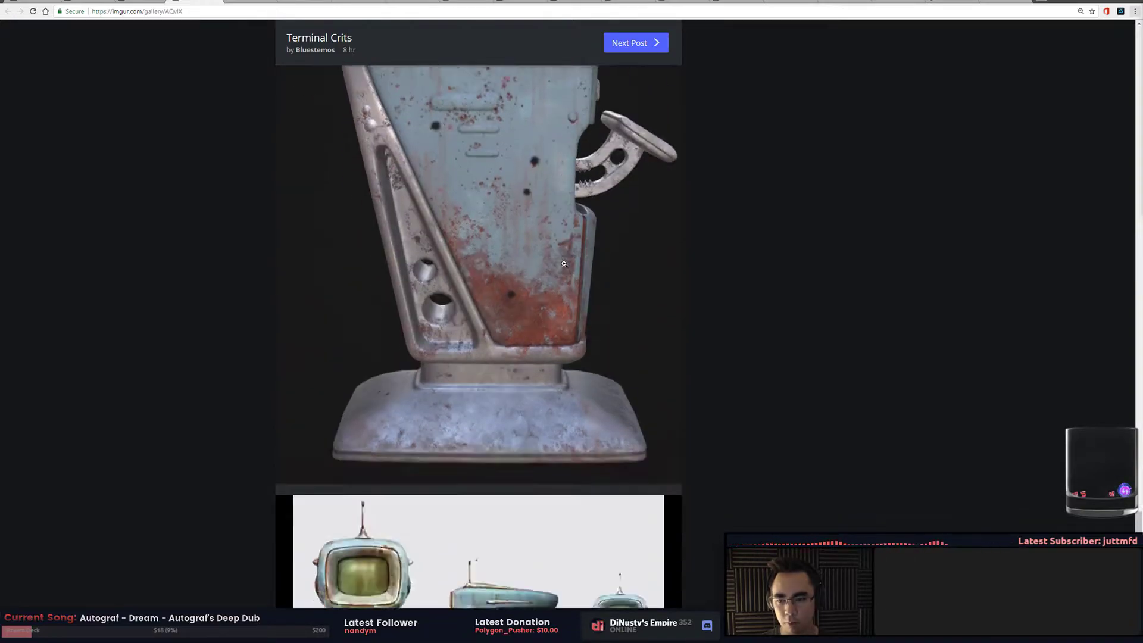
scroll(564, 264, "down", 4)
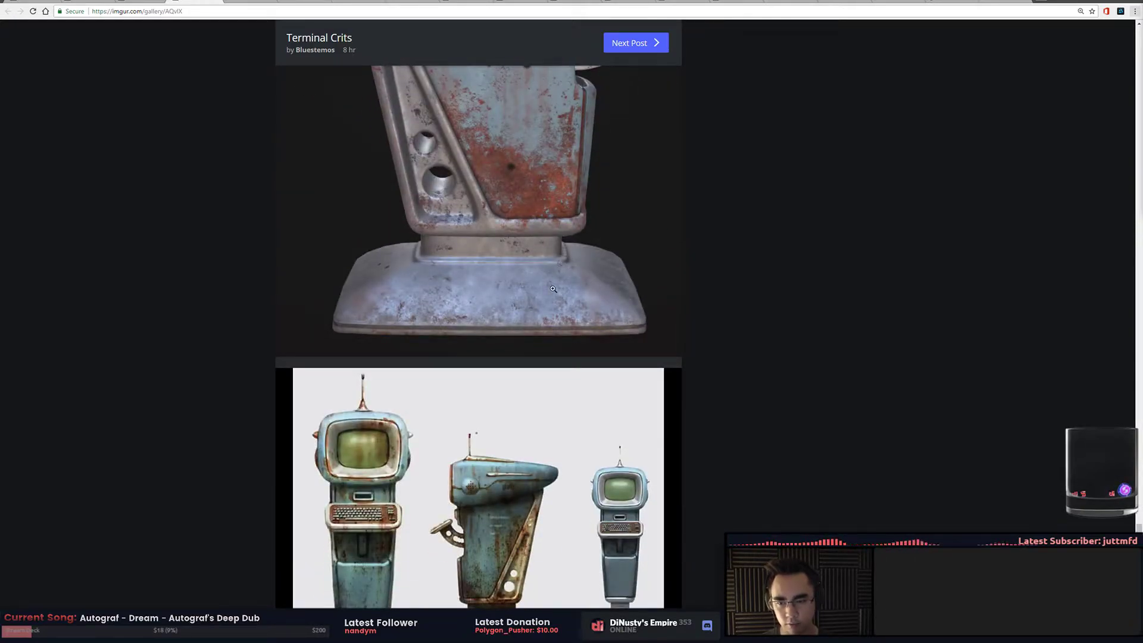
scroll(535, 297, "down", 3)
scroll(557, 290, "up", 1)
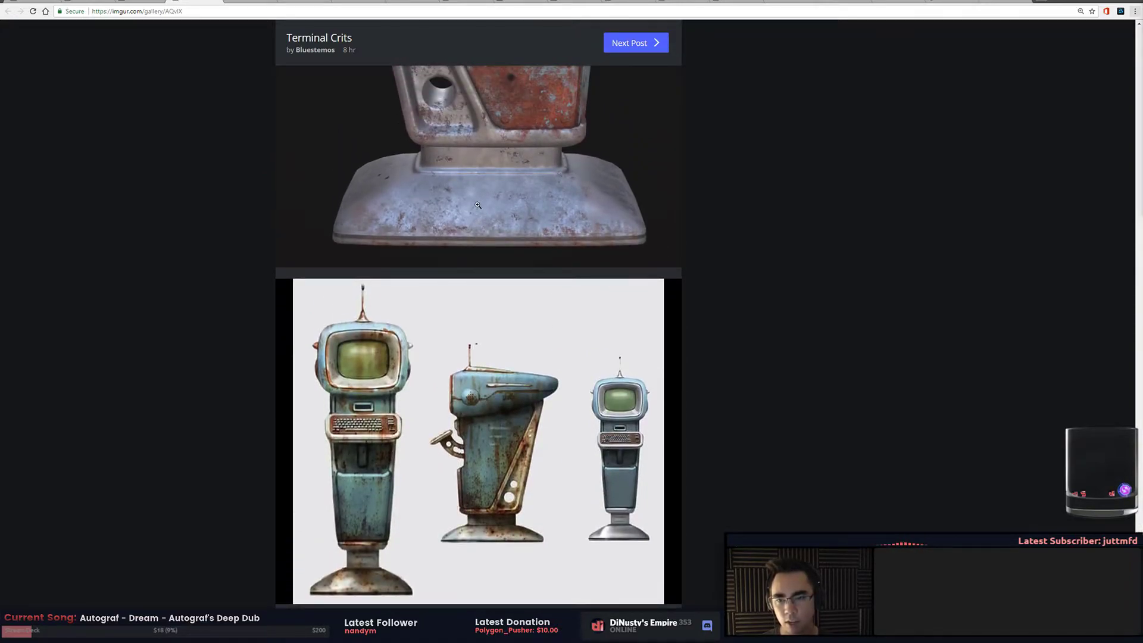
scroll(477, 204, "up", 3)
scroll(566, 229, "down", 1)
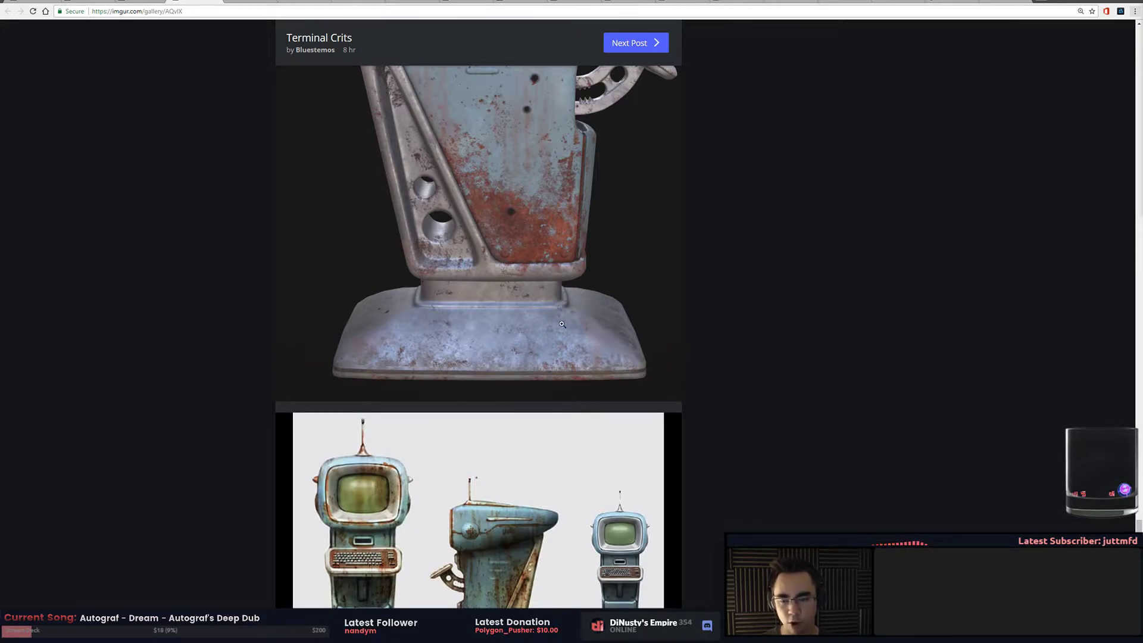
scroll(574, 290, "down", 4)
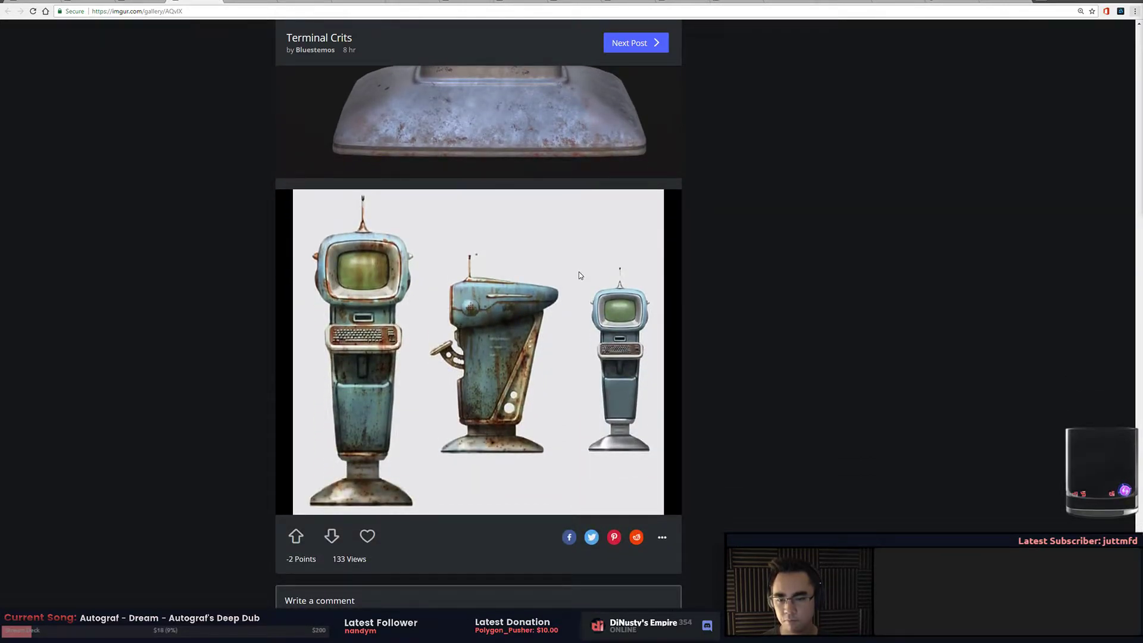
scroll(619, 302, "down", 2)
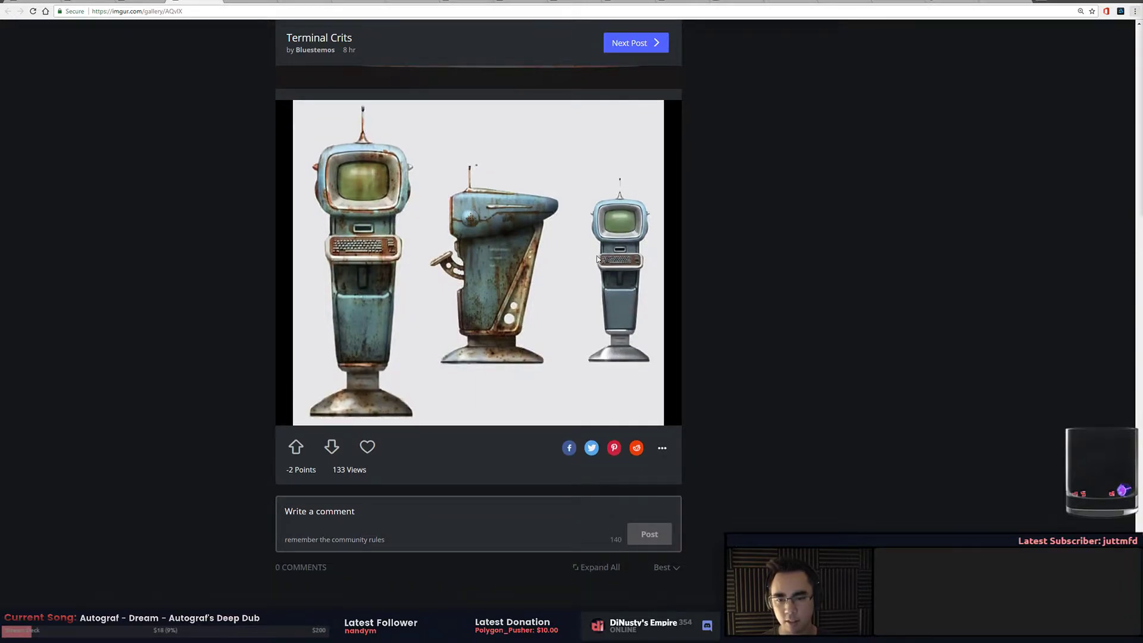
Go back through the earlier terminal renders and examine the metal base and frame in the front three-quarter and skull-side views
scroll(622, 305, "up", 10)
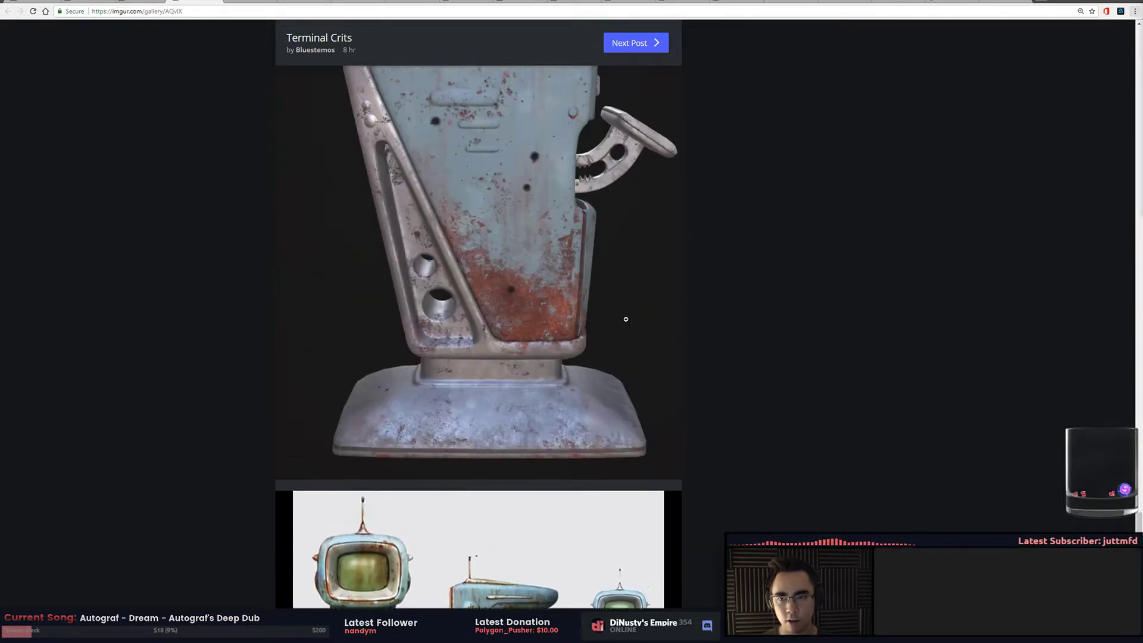
scroll(625, 316, "up", 10)
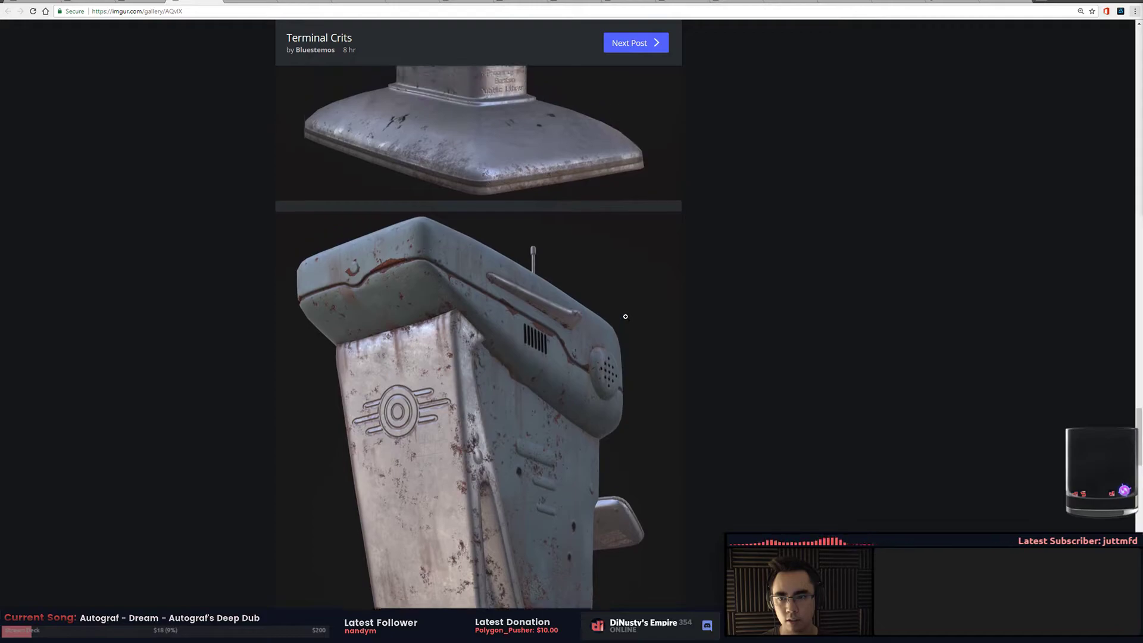
scroll(625, 316, "up", 10)
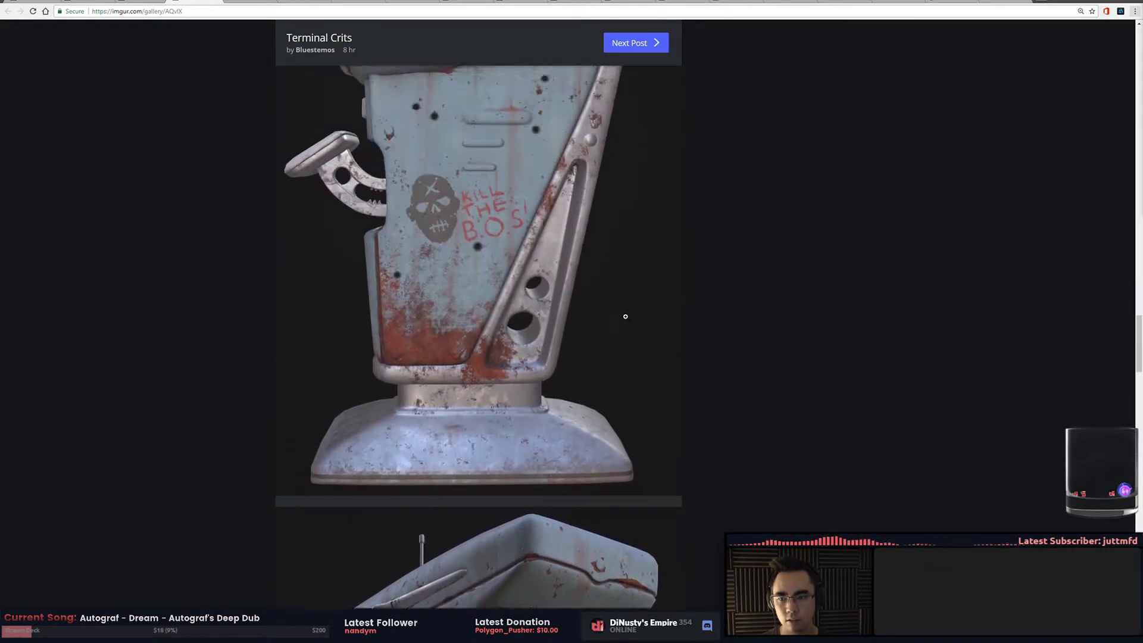
scroll(626, 316, "up", 8)
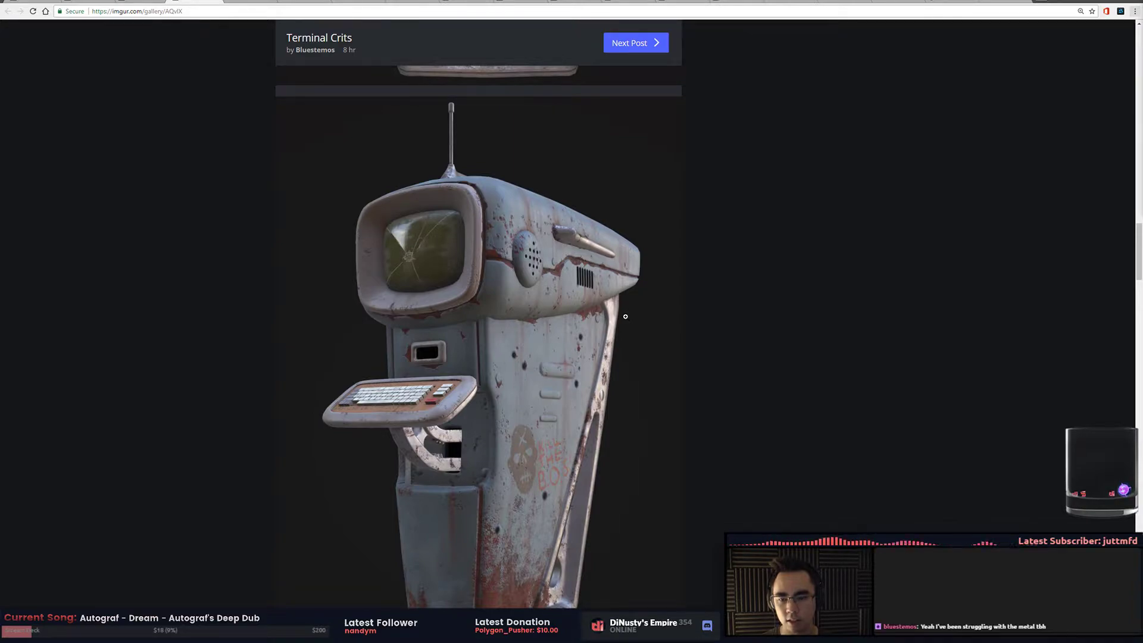
scroll(624, 316, "down", 2)
scroll(625, 316, "down", 1)
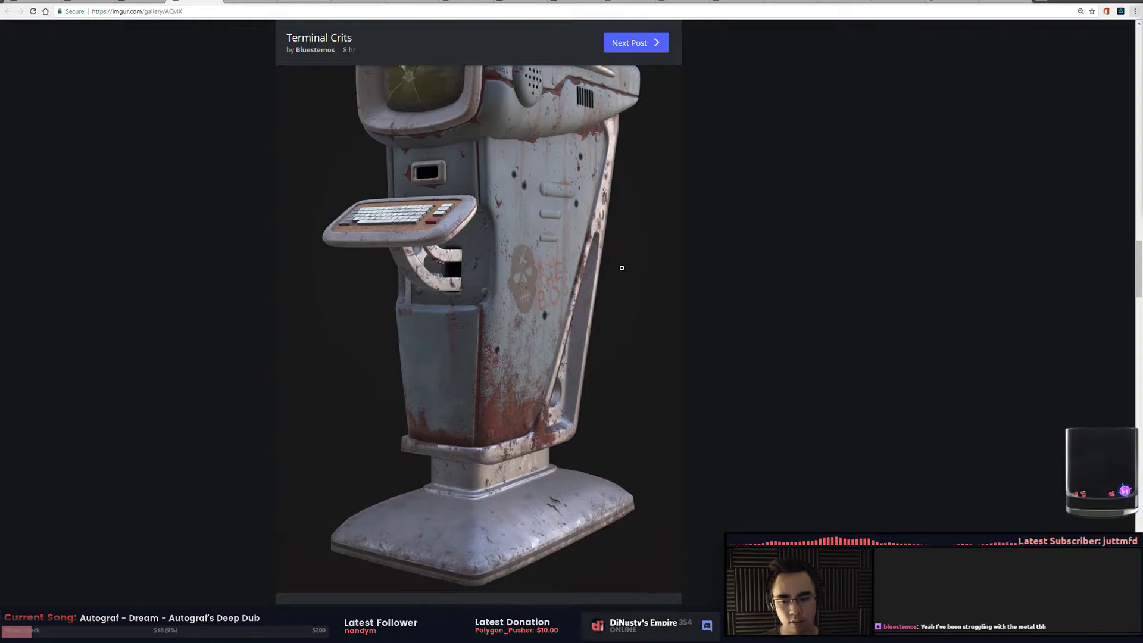
scroll(622, 267, "down", 2)
scroll(621, 266, "down", 4)
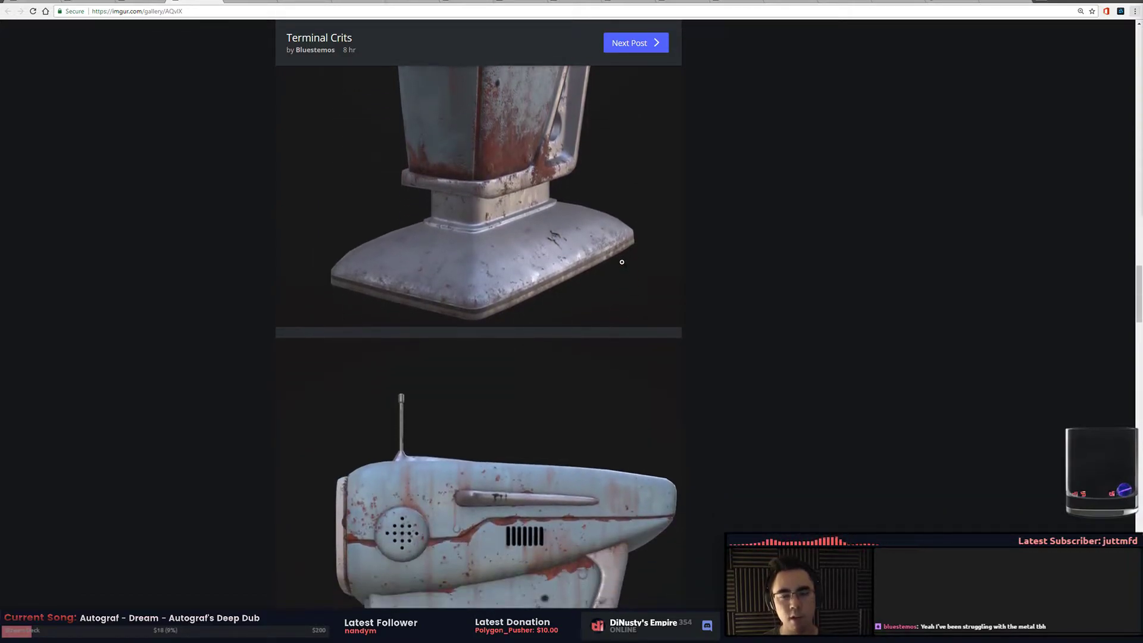
scroll(621, 262, "down", 2)
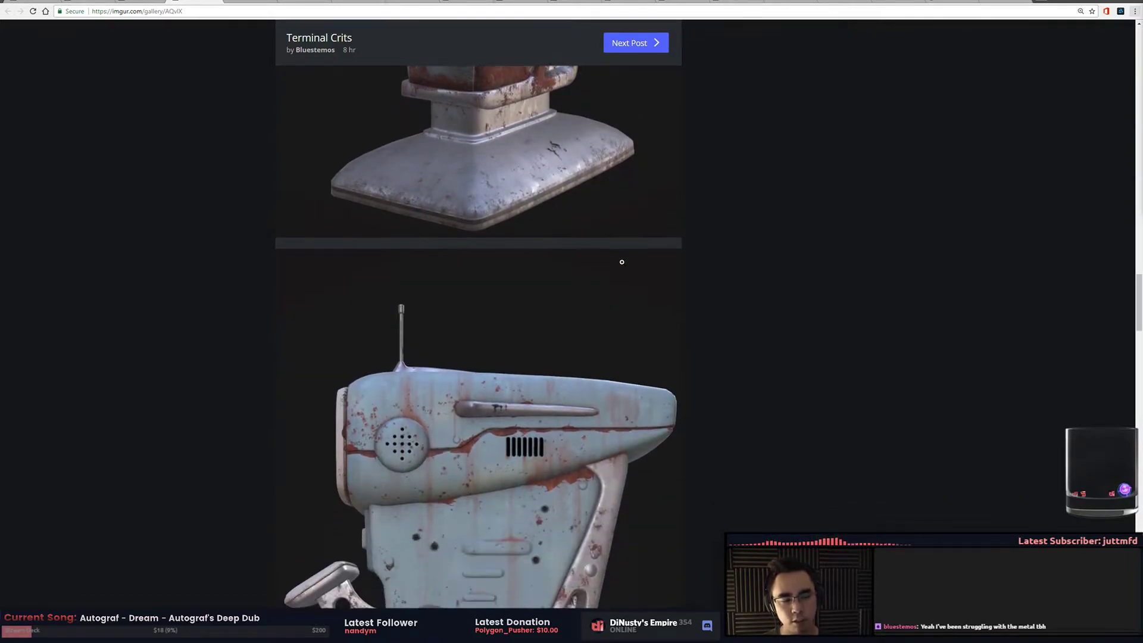
key("alt+Tab")
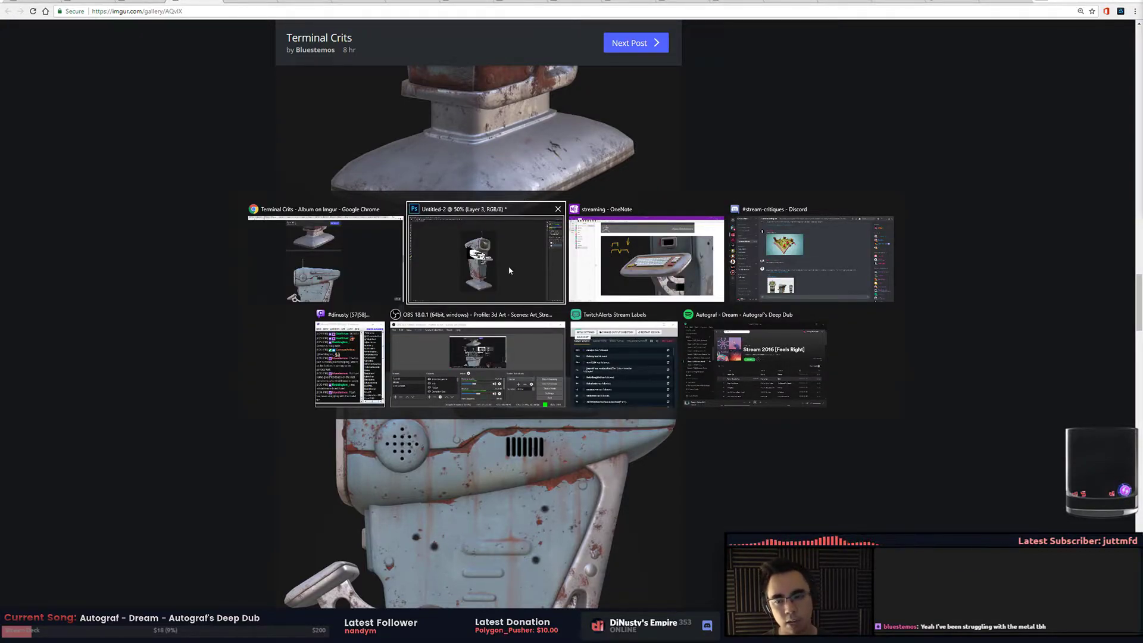
left_click(790, 329)
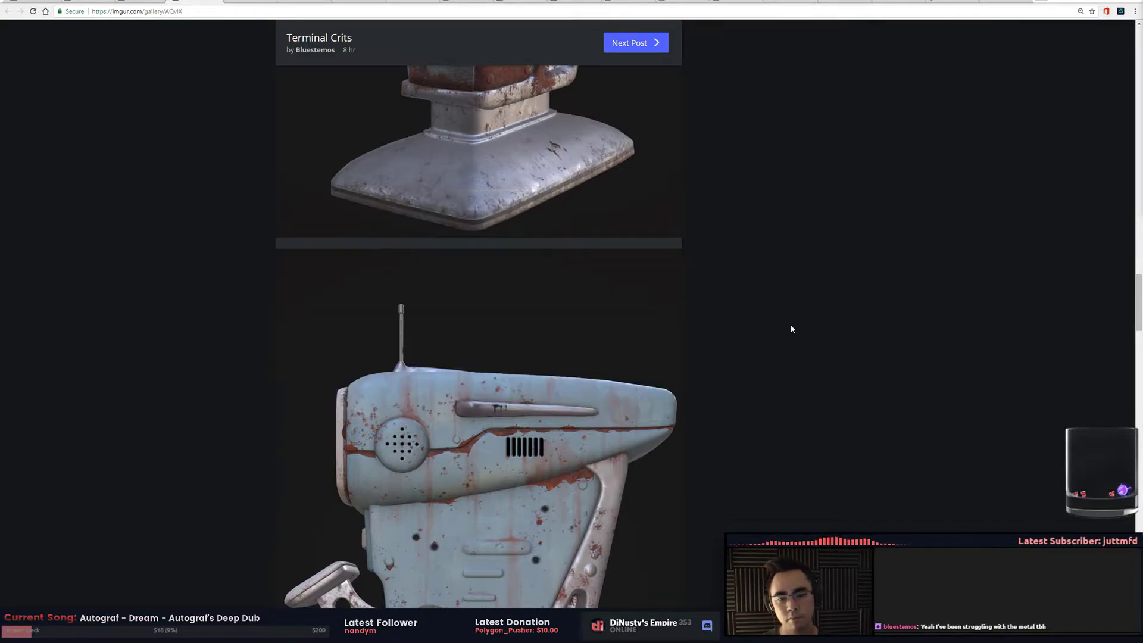
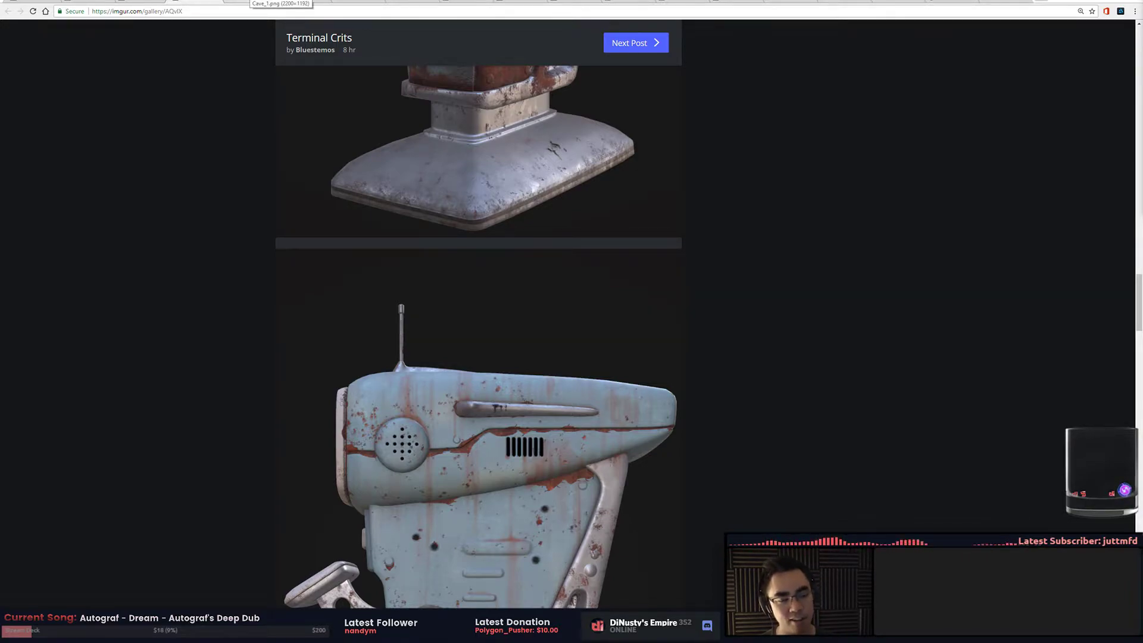
View the Cave_1, Cave_2 and Cave_3 renders, then examine the animated cave GIF enlarged
left_click(268, 2)
scroll(563, 163, "down", 4, "ctrl")
scroll(563, 163, "up", 2, "ctrl")
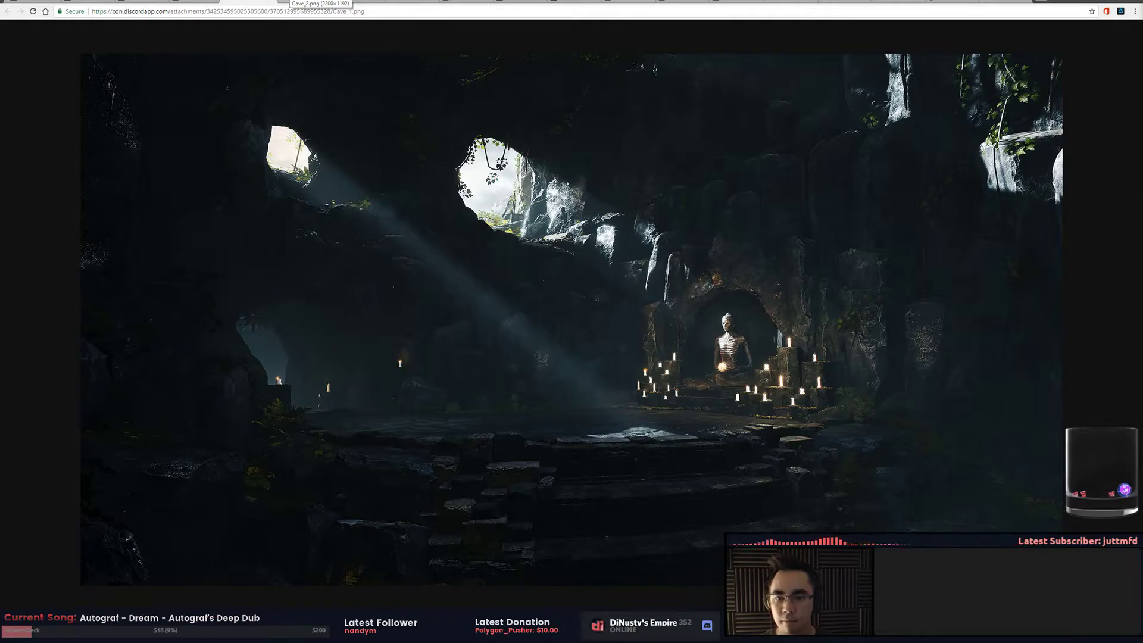
left_click(304, 2)
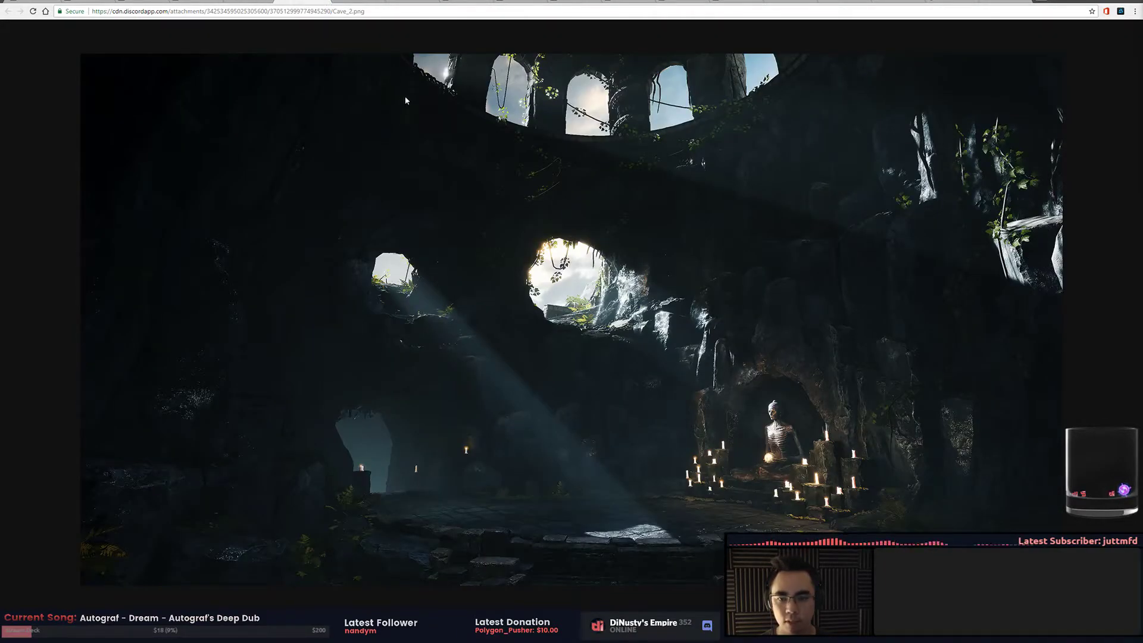
left_click(363, 2)
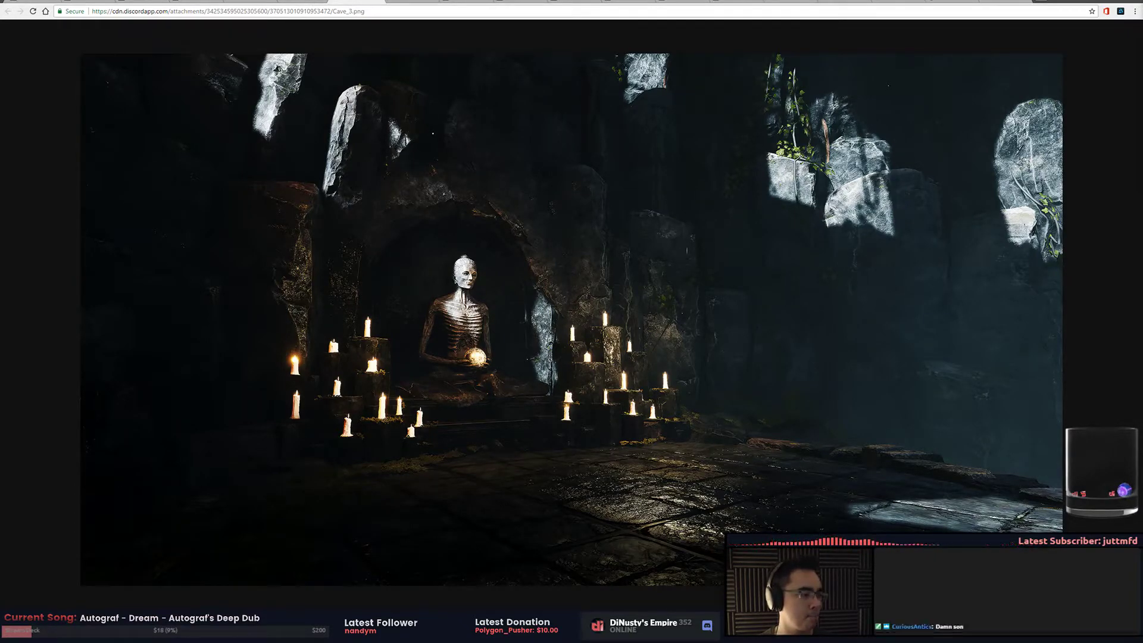
left_click(412, 1)
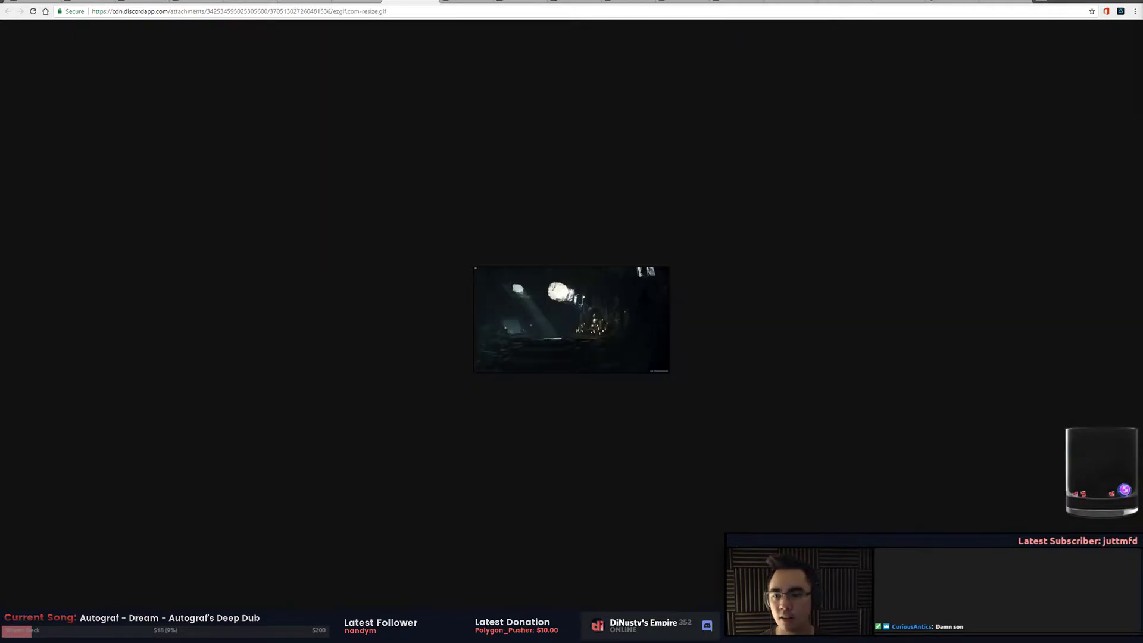
scroll(738, 323, "up", 8, "ctrl")
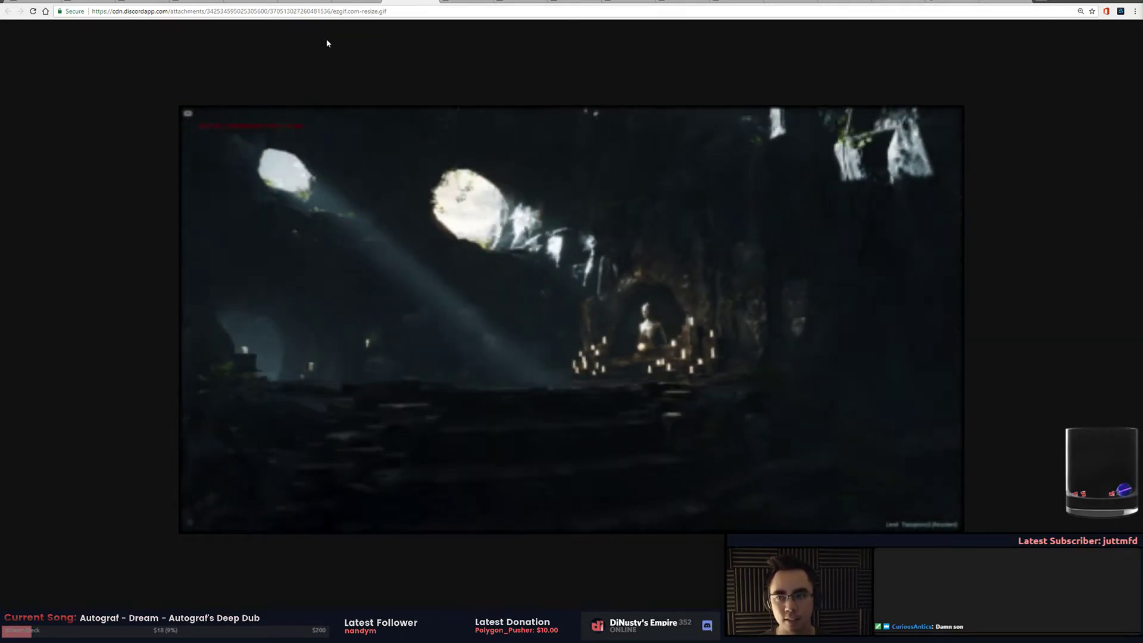
Return to the Cave_2 render and examine the overall composition and lighting at a reduced size
left_click(356, 2)
left_click(302, 2)
scroll(499, 209, "down", 6)
left_click(498, 209)
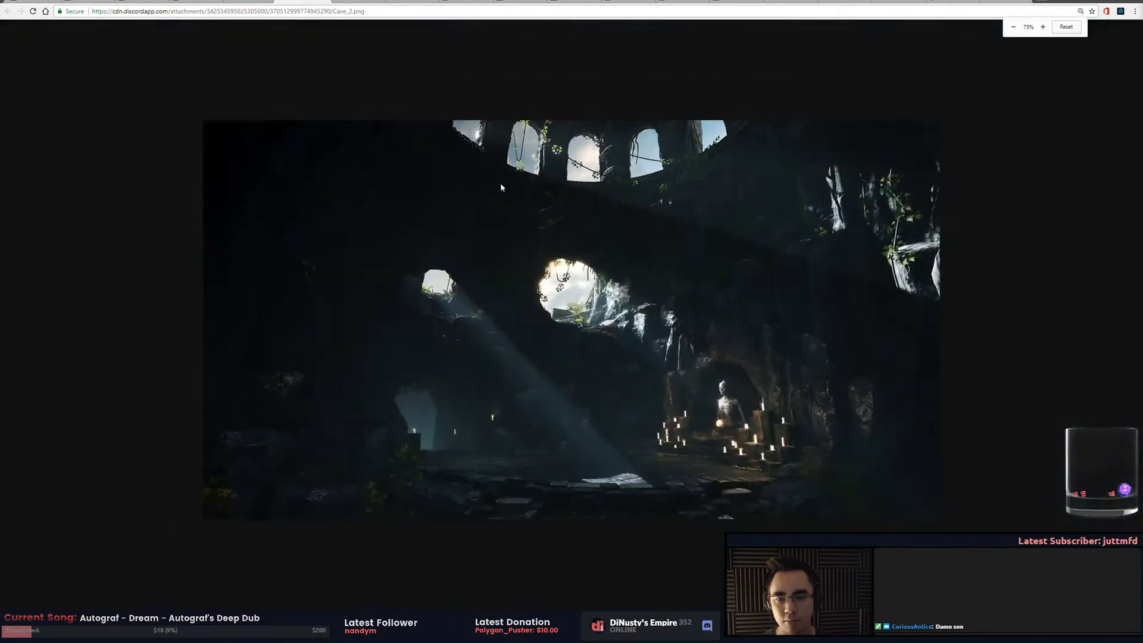
Copy the Cave_1 image from Chrome and paste it into a new Photoshop document at clipboard size
key("ctrl+shift+Tab")
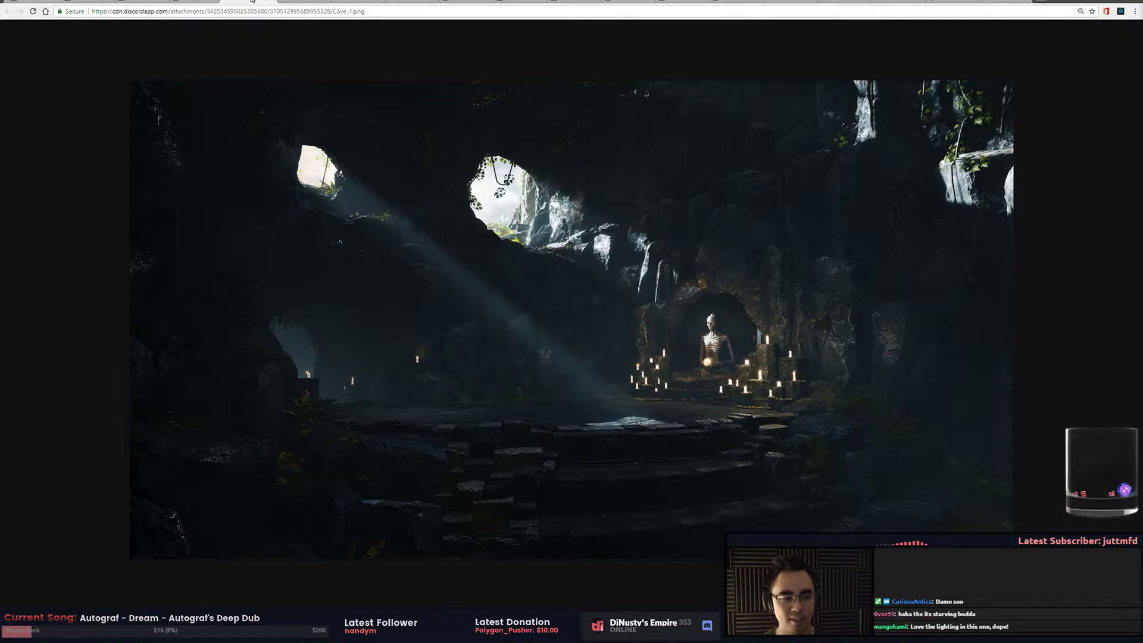
right_click(589, 272)
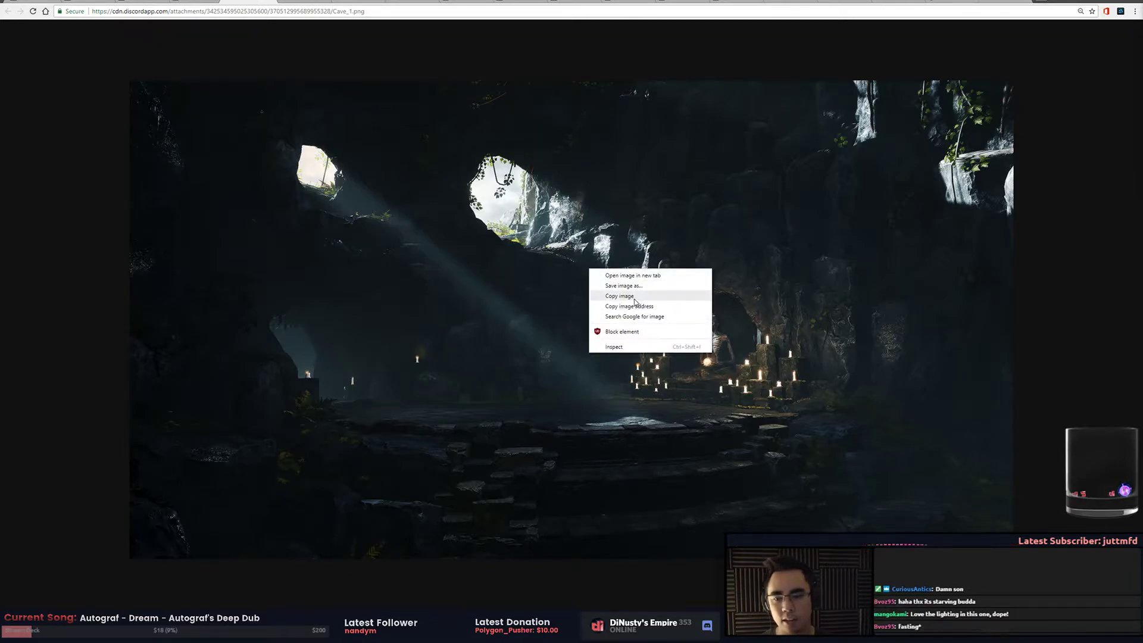
left_click(634, 302)
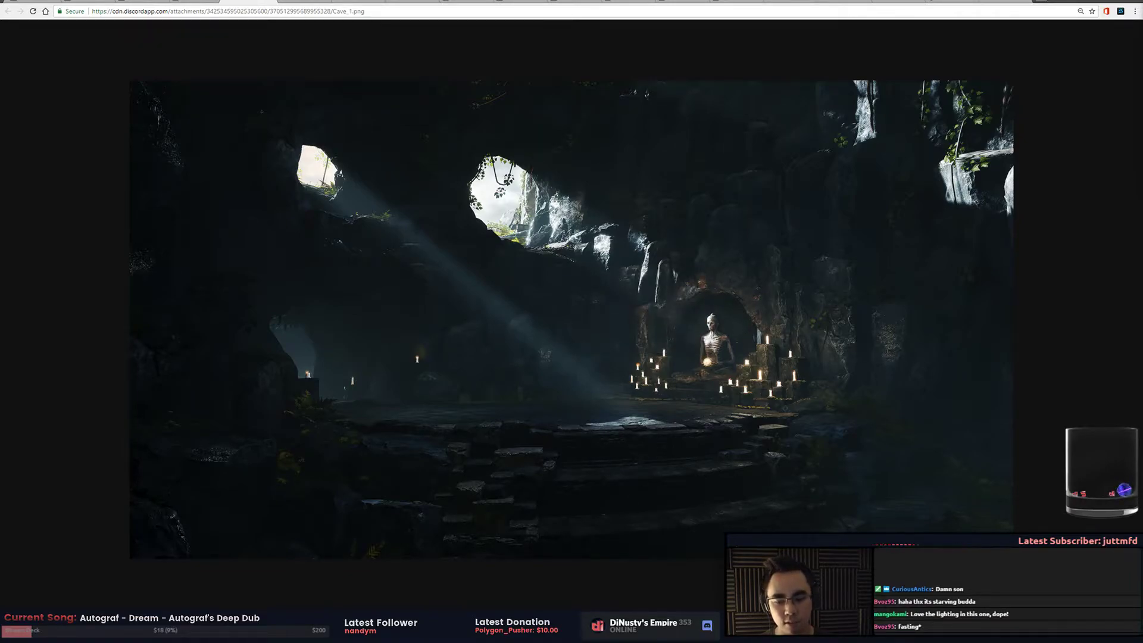
key("alt+Tab")
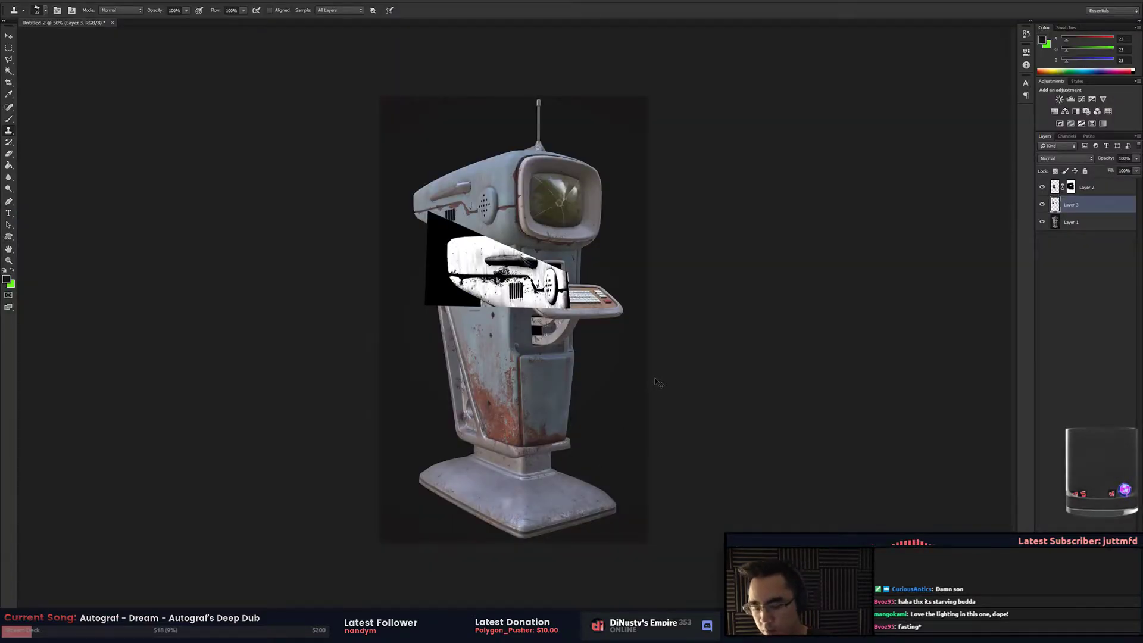
key("ctrl+n")
key("Return")
key("ctrl+v")
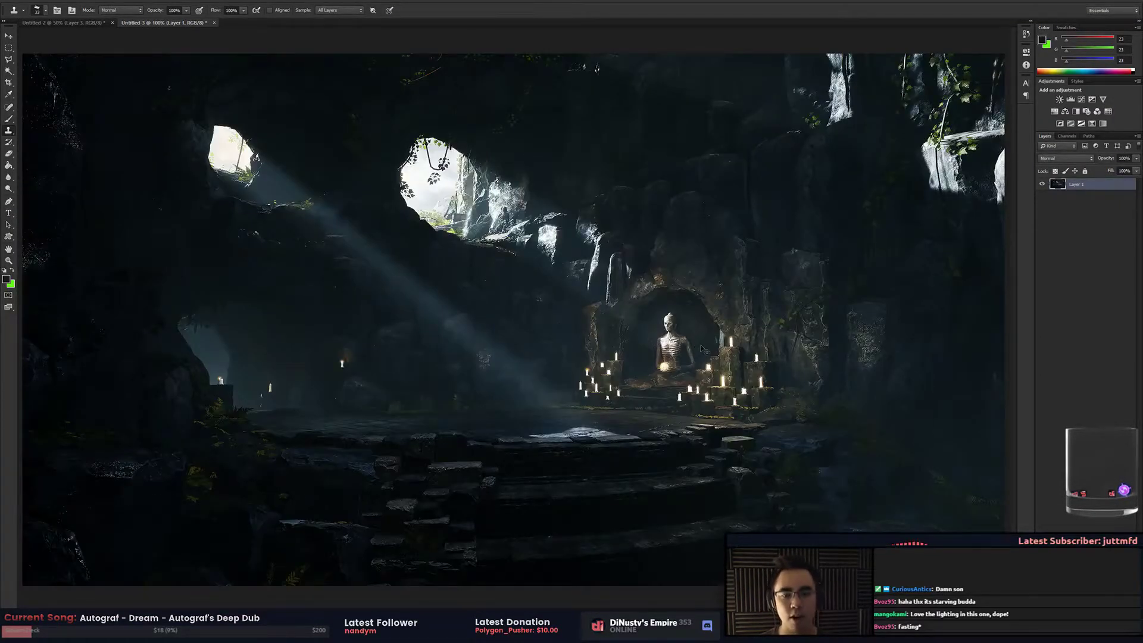
key("ctrl+minus")
key("ctrl+plus")
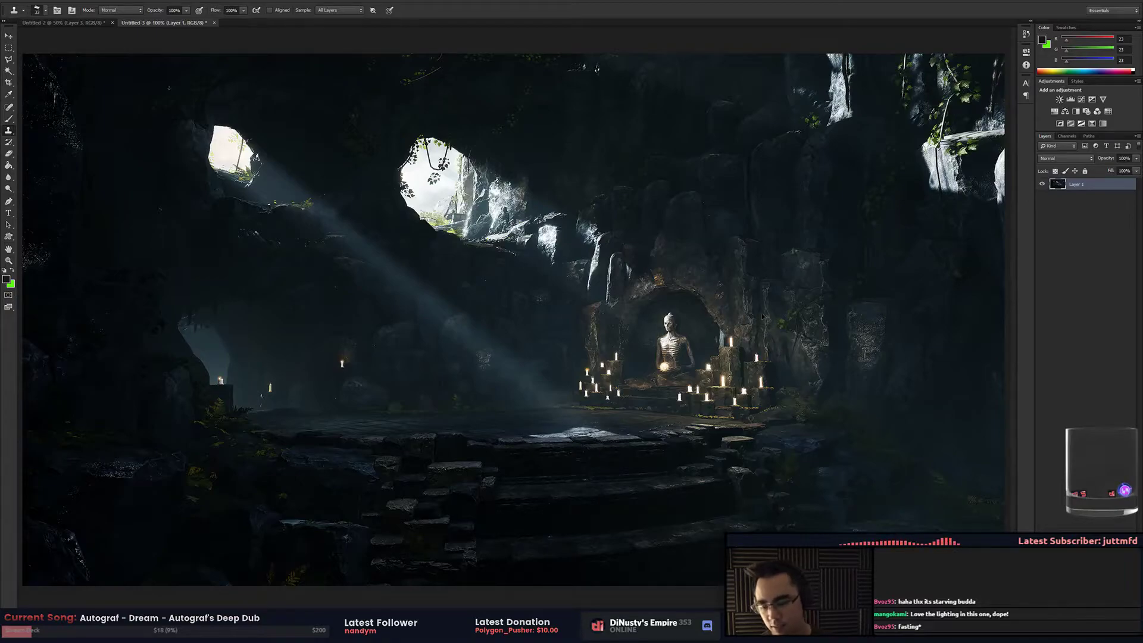
Try brightening the midtones of the pasted cave image with Levels, then discard the adjustment
key("ctrl+l")
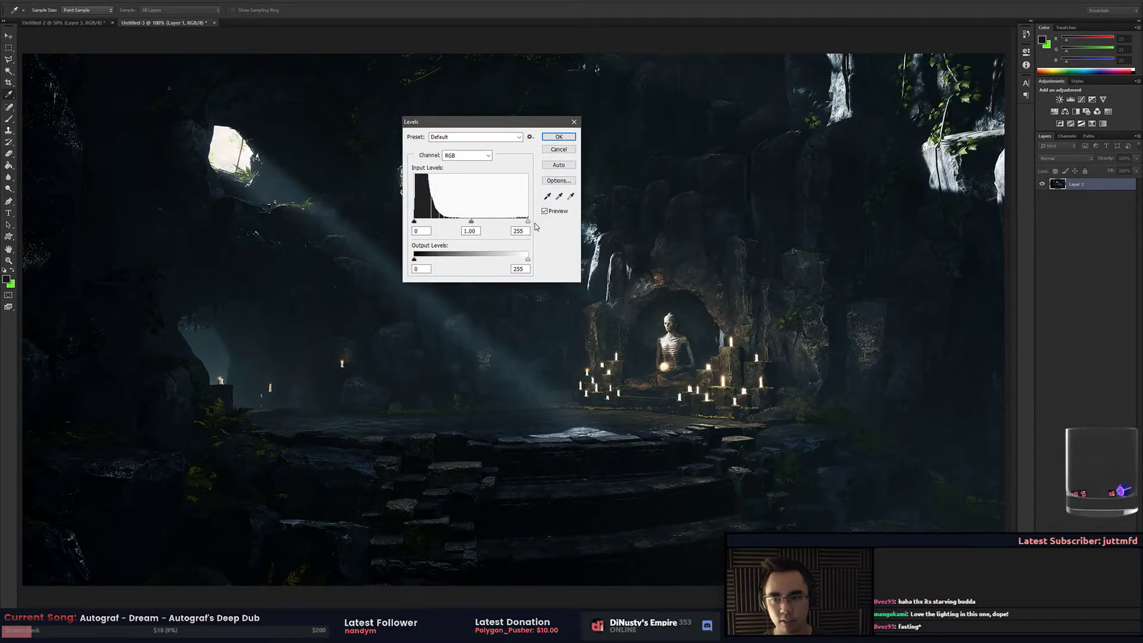
left_click_drag(527, 224, 573, 228)
left_click_drag(472, 223, 460, 225)
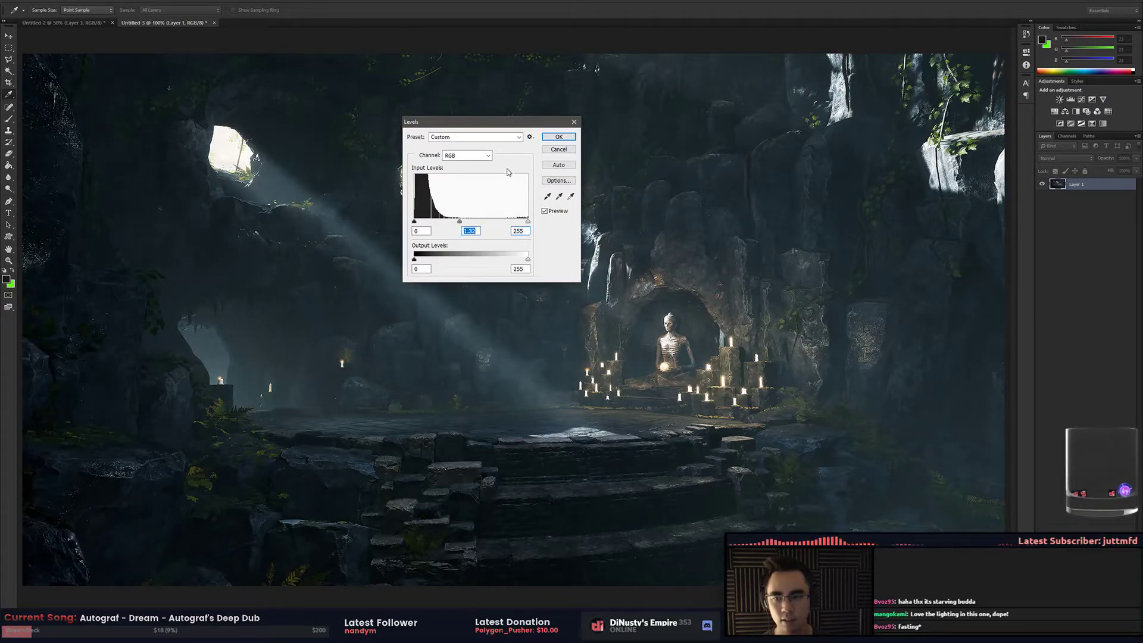
left_click(558, 149)
Add a new layer beneath the cave image and fill it with bright green
key("ctrl+shift+alt+n")
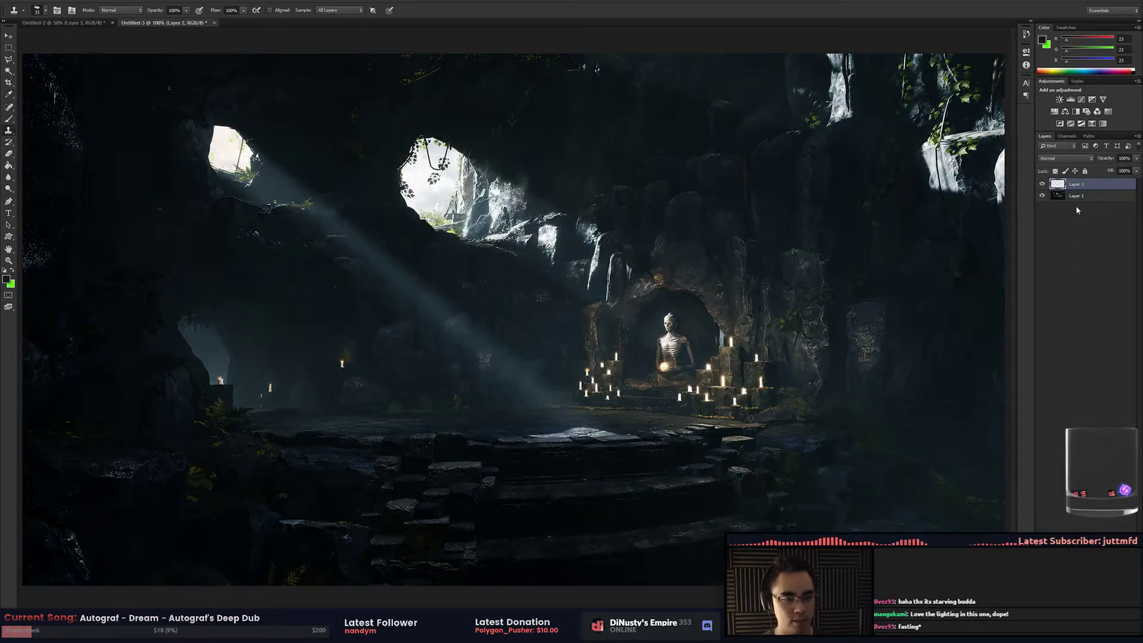
left_click_drag(1088, 189, 1084, 201)
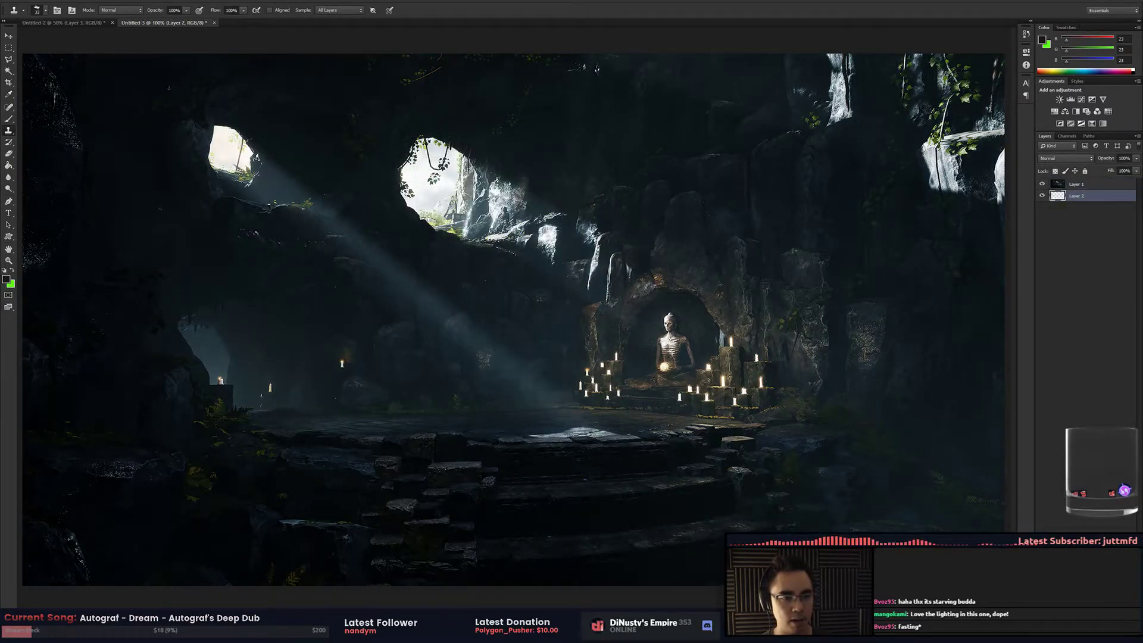
key("x")
left_click(9, 165)
left_click(302, 220)
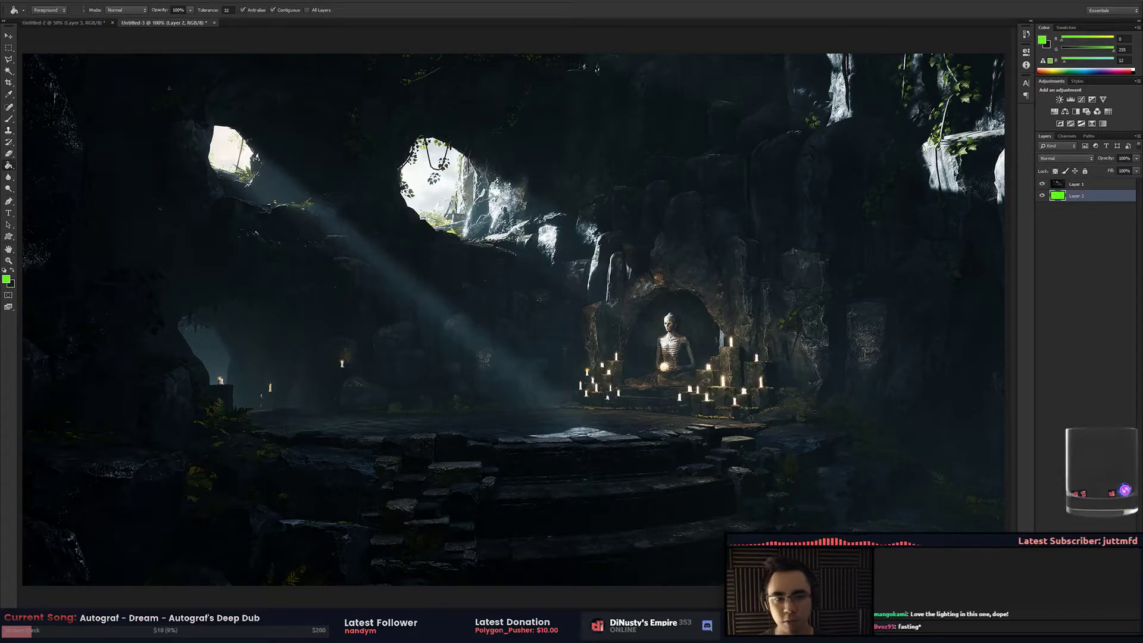
Try a Blend If black threshold of 10 on the cave layer to expose its darkest areas in green, then discard it
double_click(1111, 185)
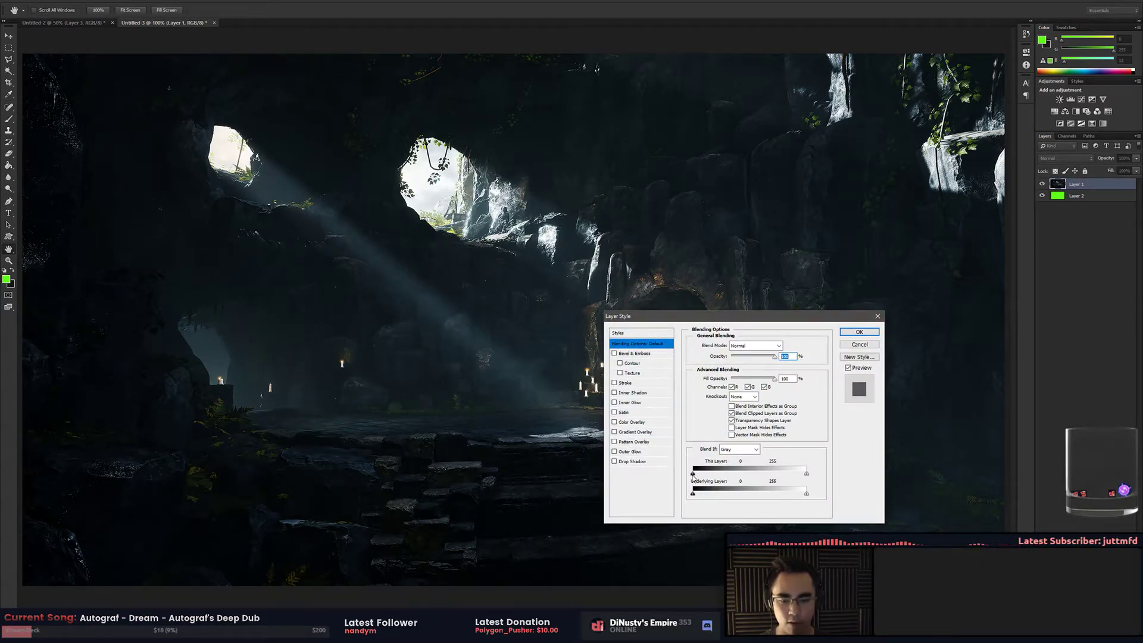
left_click_drag(693, 474, 697, 476)
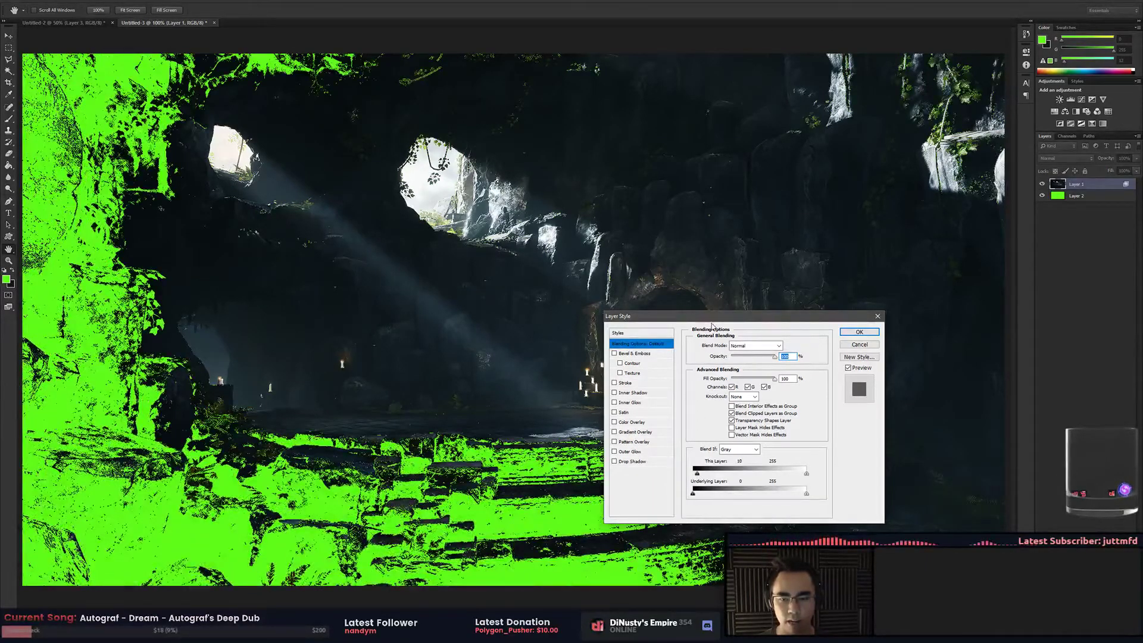
left_click_drag(711, 316, 897, 130)
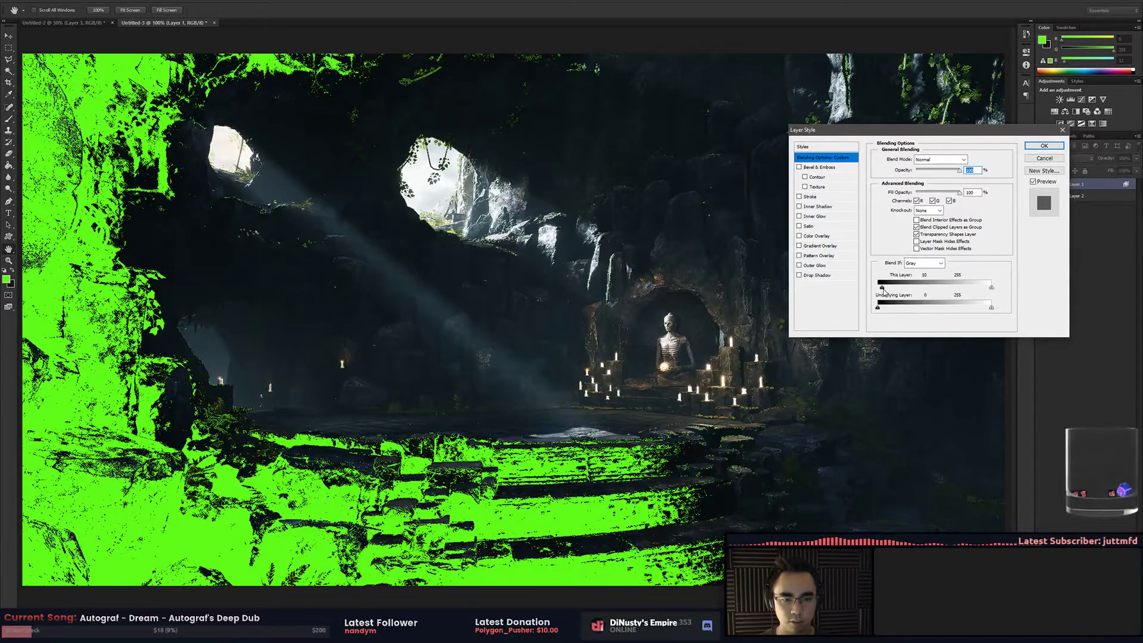
left_click_drag(884, 291, 881, 295)
left_click(1039, 160)
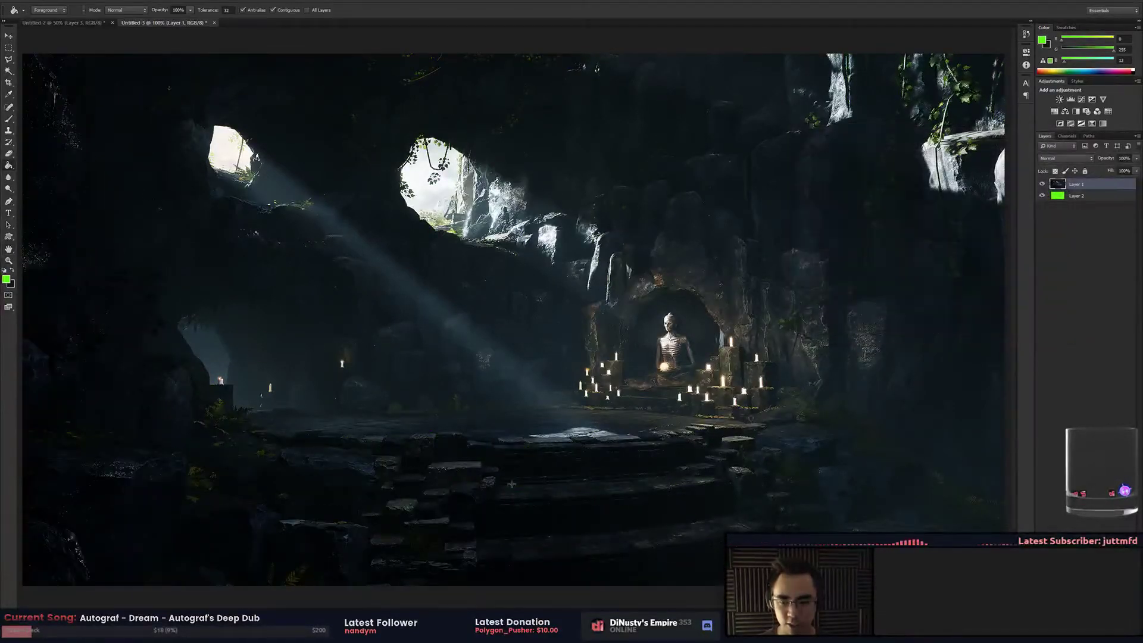
Try a Levels midtone value of 1.23 on the cave layer, then discard it
key("ctrl+l")
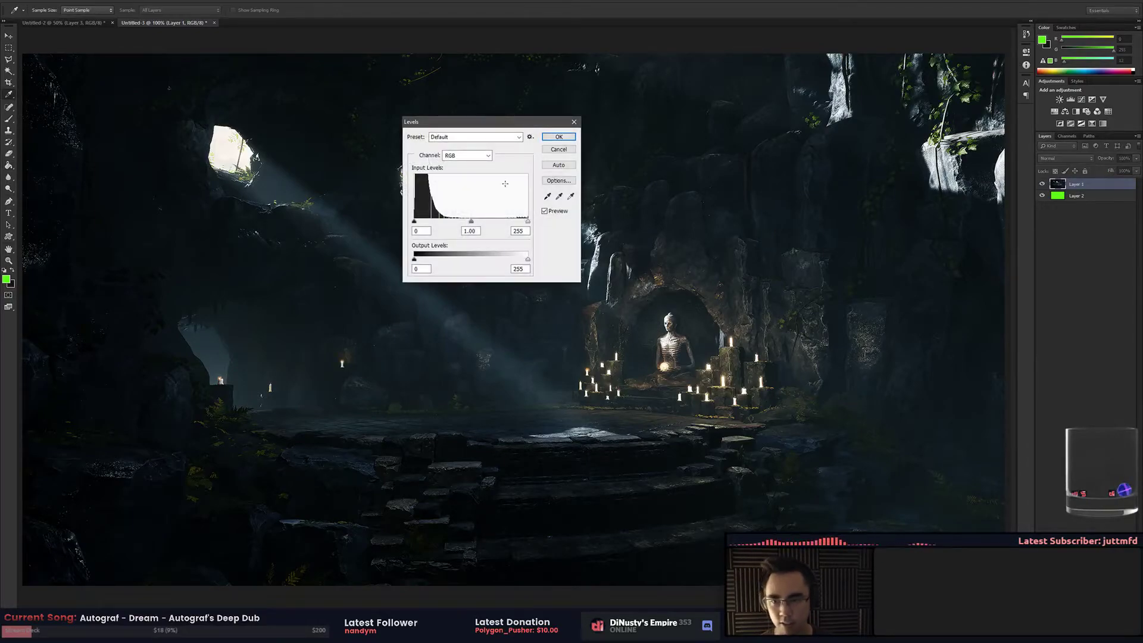
left_click_drag(471, 222, 463, 223)
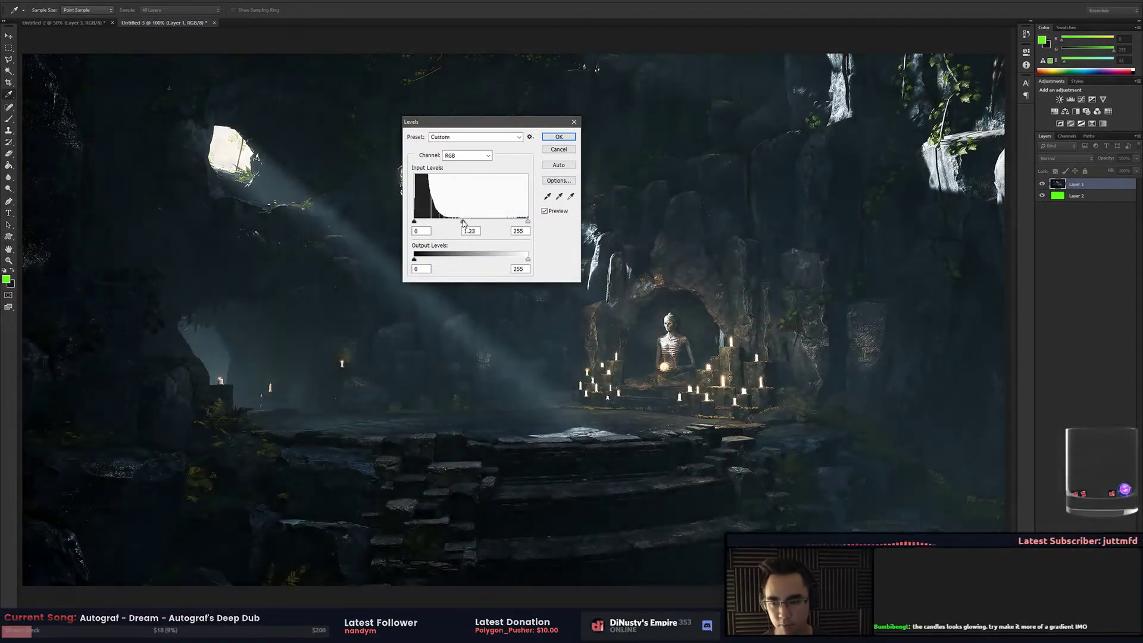
left_click(558, 149)
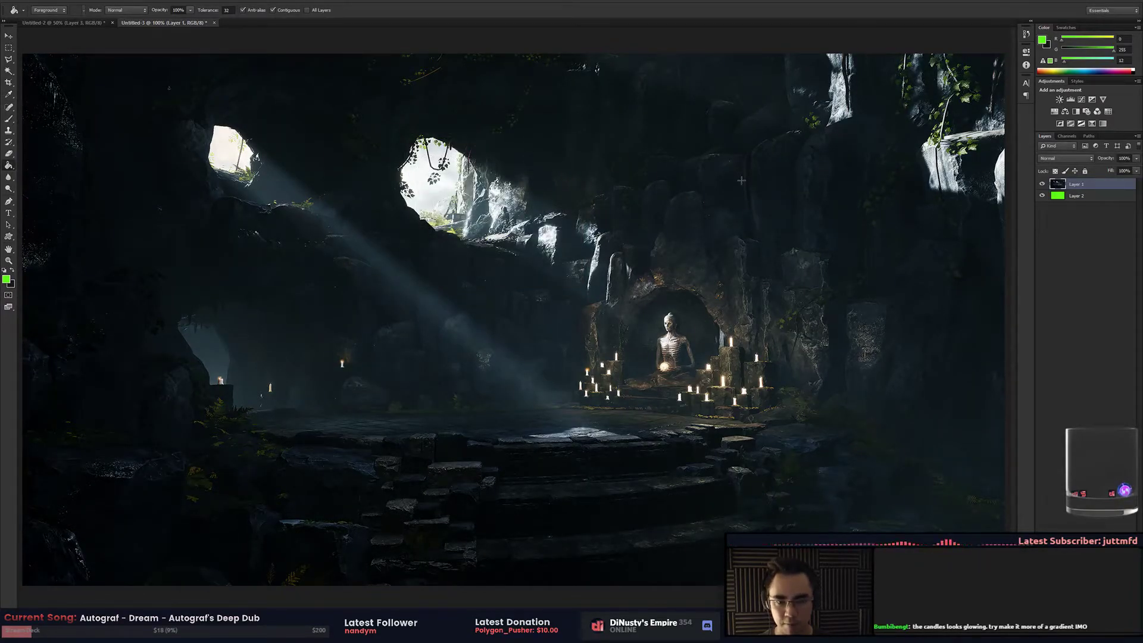
Duplicate the cave layer and strongly brighten the copy's midtones with Levels
key("ctrl+minus")
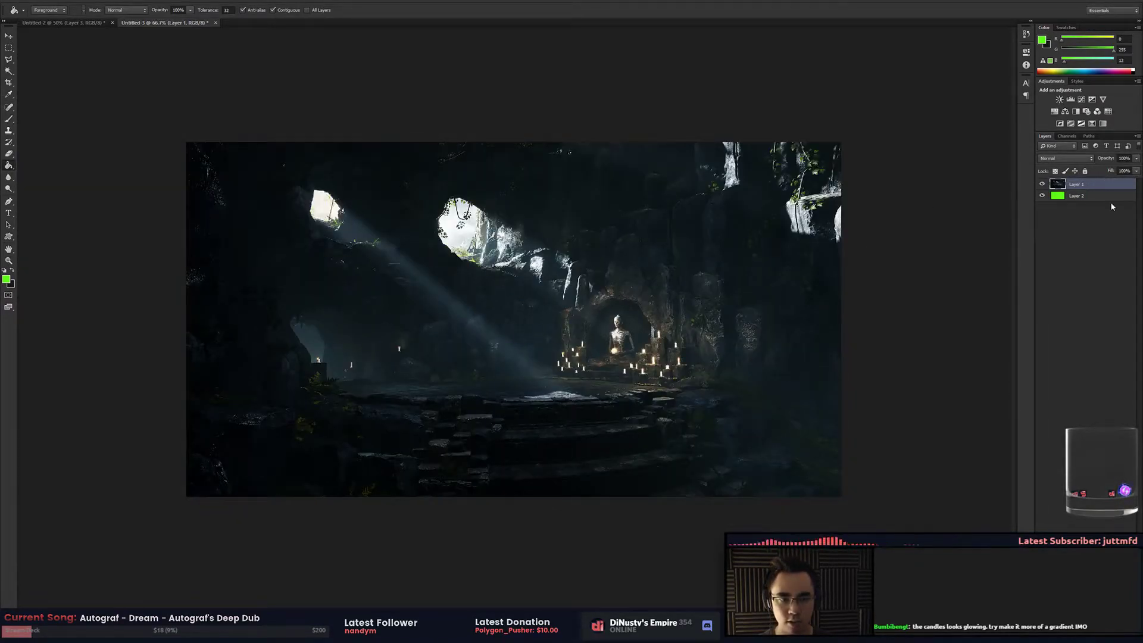
key("ctrl+j")
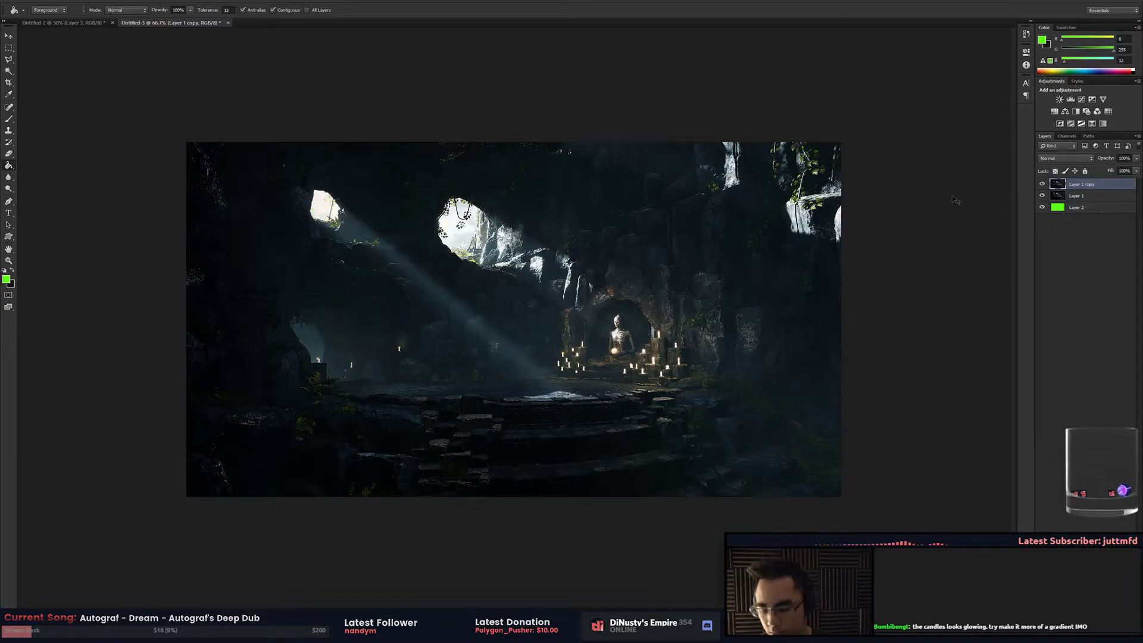
key("ctrl+l")
left_click_drag(470, 222, 450, 227)
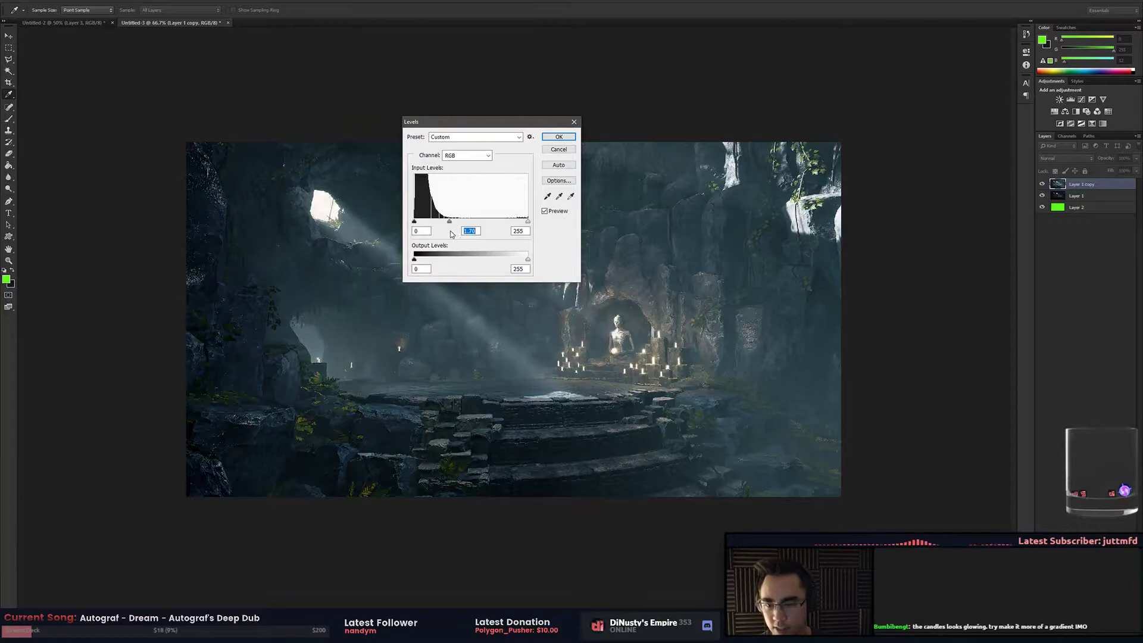
key("Return")
key("ctrl+1")
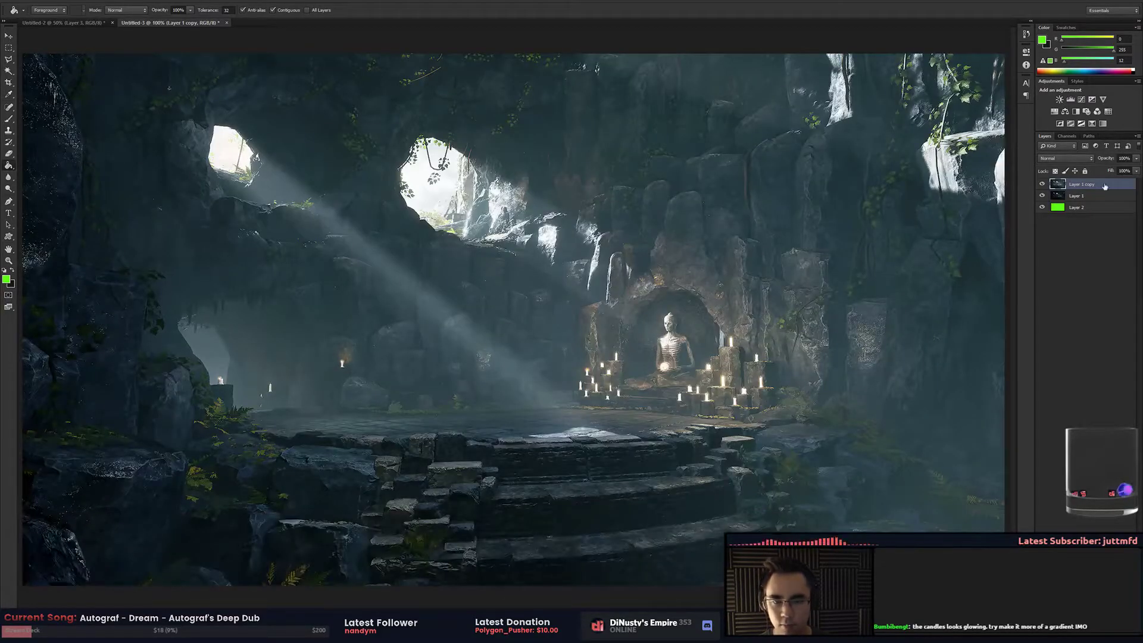
Add a layer mask to the brightened copy and invert it to black to hide the brightening
left_click(1080, 612)
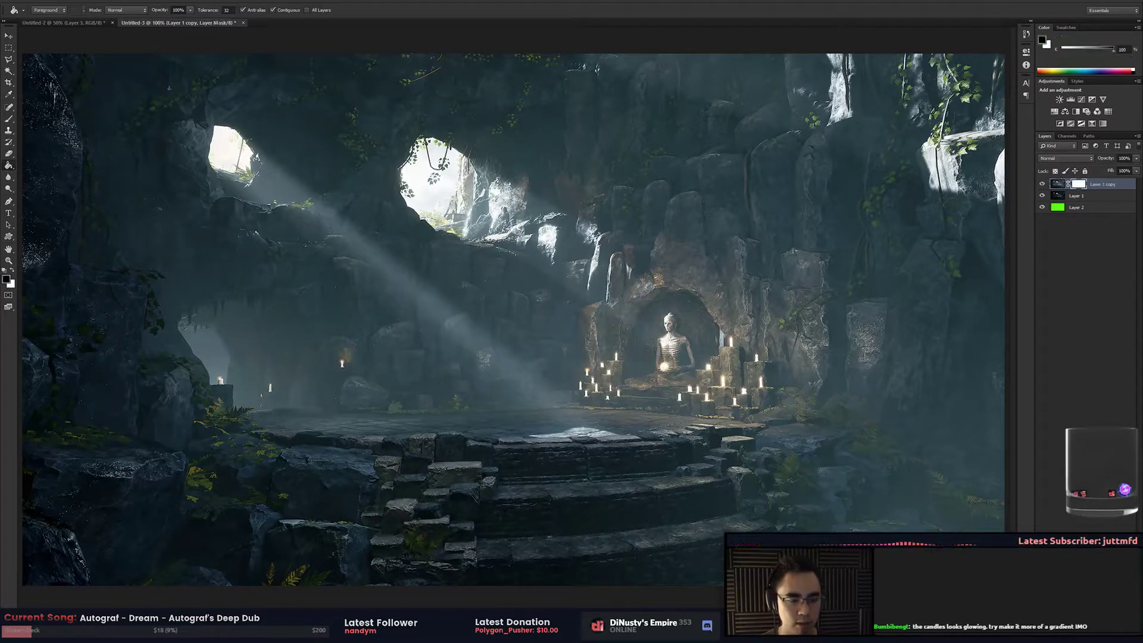
key("x")
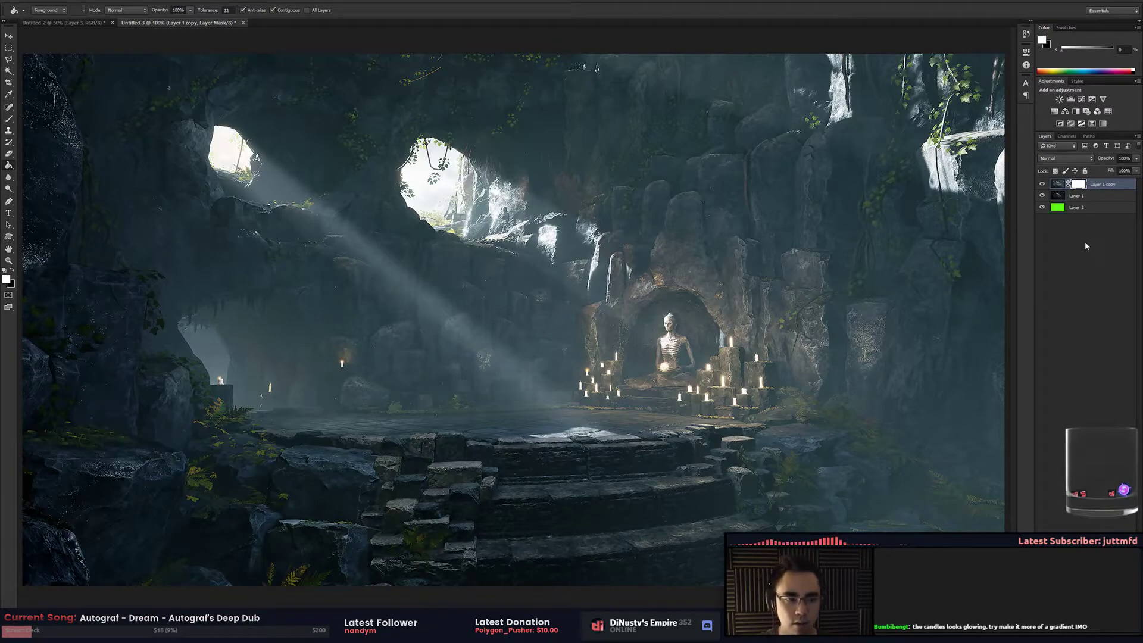
key("ctrl+i")
key("ctrl+minus")
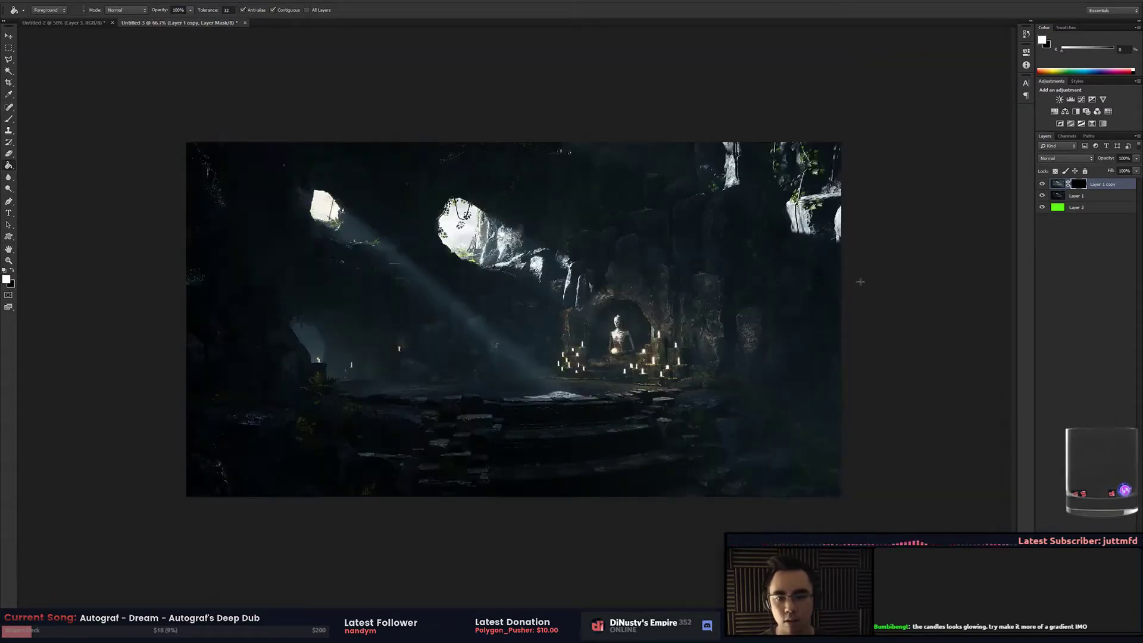
Paint white on the mask with a large soft round brush to reveal the brightening along the cave's left wall and foreground rocks
key("b")
right_click(588, 324)
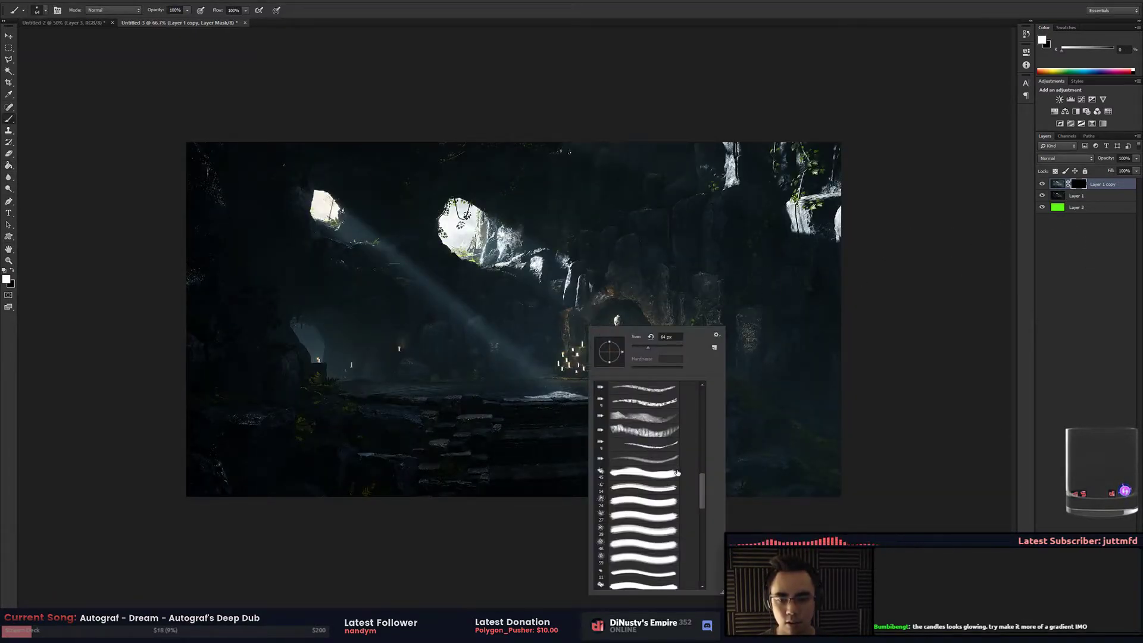
scroll(678, 474, "up", 10)
double_click(667, 387)
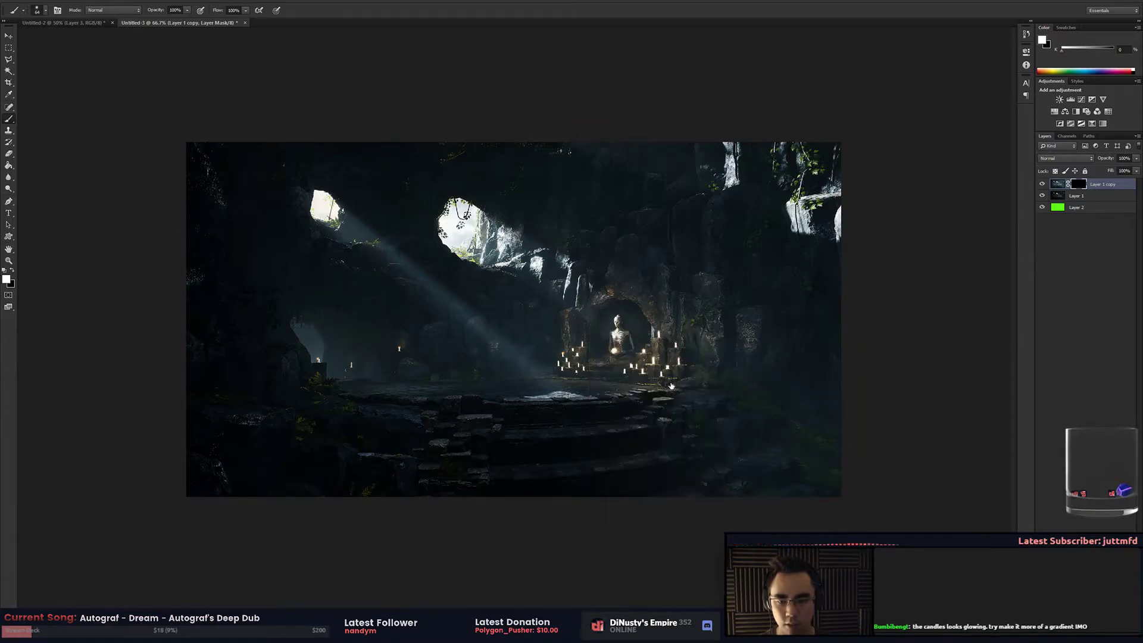
left_click_drag(418, 354, 527, 367)
left_click_drag(258, 125, 238, 488)
key("ctrl+z")
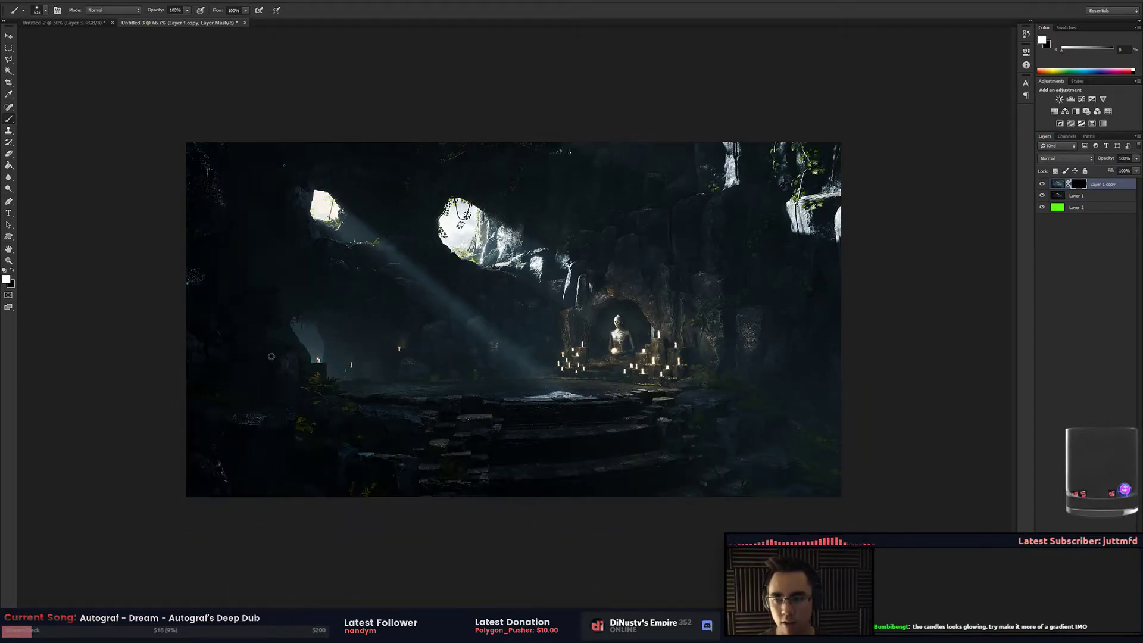
left_click_drag(268, 355, 336, 356)
left_click_drag(490, 133, 196, 330)
key("ctrl+z")
mouse_move(444, 90)
left_mouse_down()
mouse_move(301, 112)
mouse_move(297, 453)
left_mouse_up()
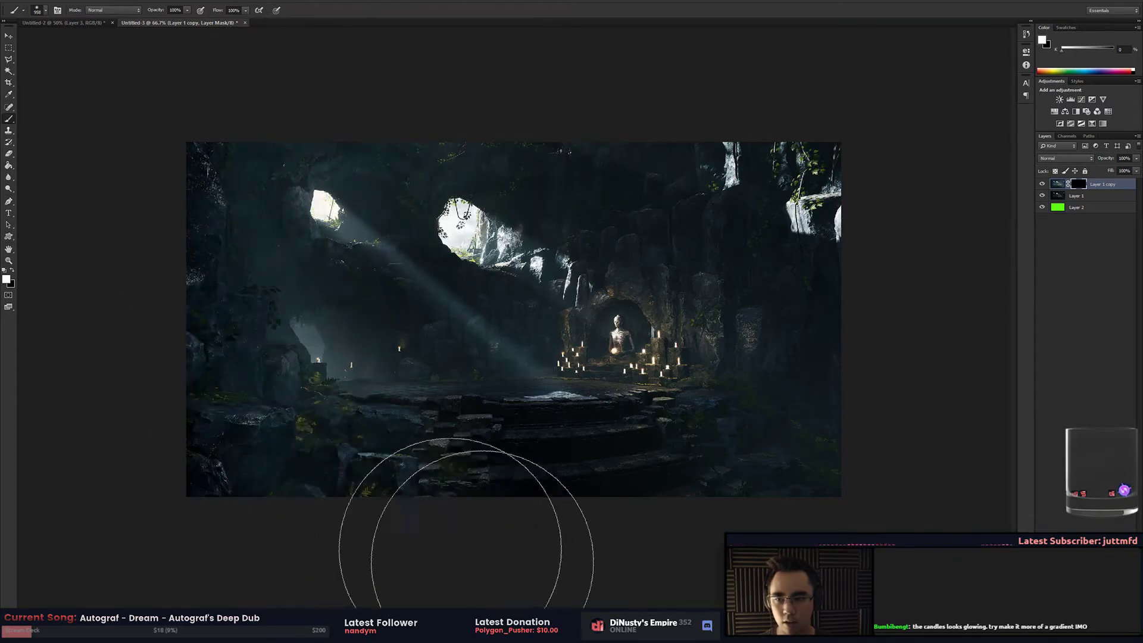
Refill the layer mask with black and repaint white along the cave's outer edges with a large soft brush
key("ctrl+BackSpace")
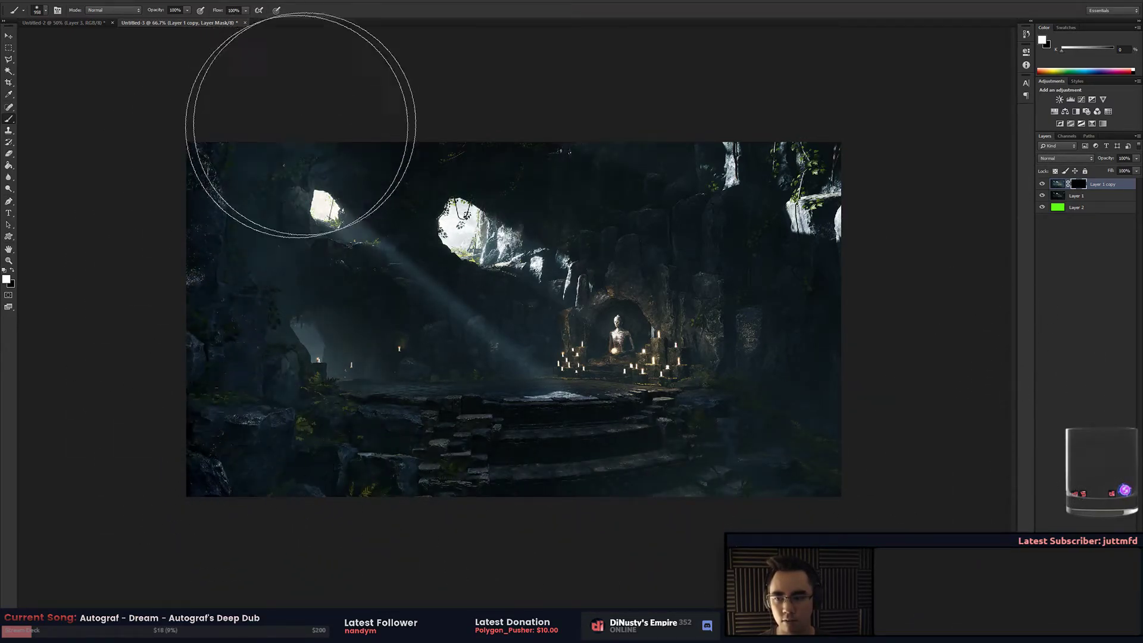
left_click_drag(436, 595, 539, 608)
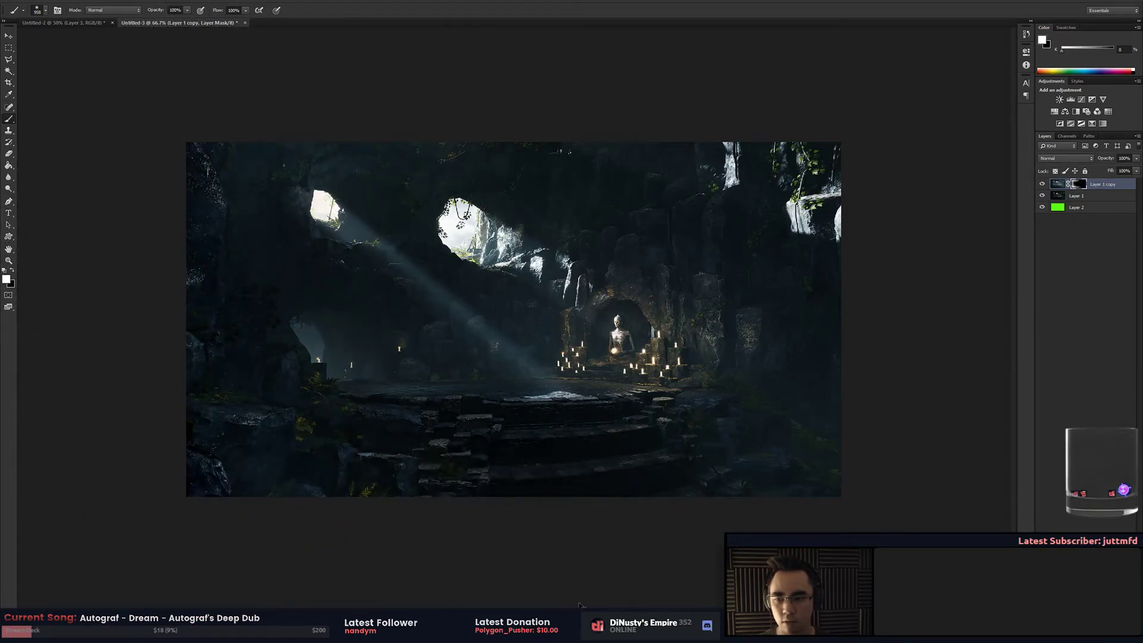
key("ctrl+z")
mouse_move(577, 551)
left_mouse_down()
mouse_move(313, 526)
mouse_move(207, 230)
mouse_move(679, 38)
left_mouse_up()
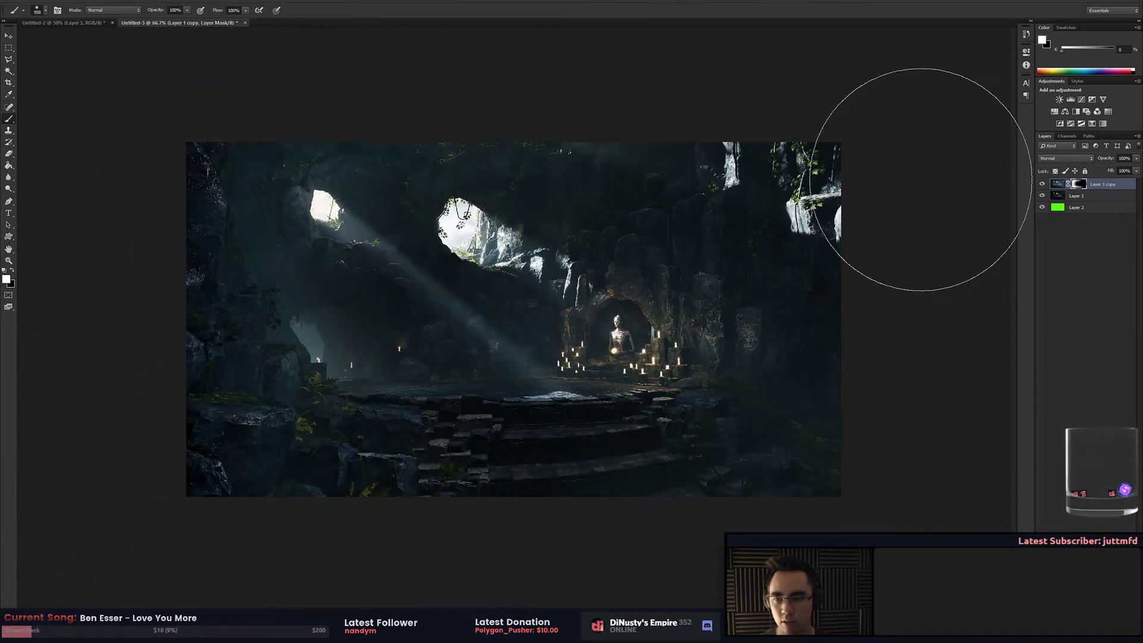
key("ctrl+minus")
key("ctrl+plus")
key("ctrl+plus")
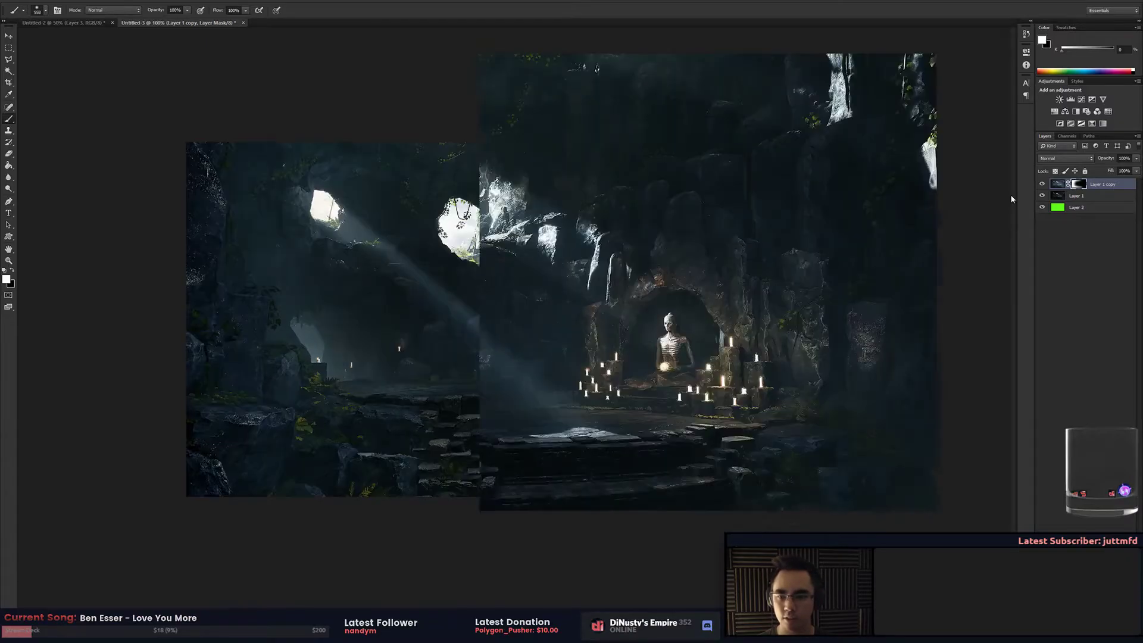
Lower the brightened copy's opacity to 47% and compare the cave with that layer hidden and shown
left_click(1057, 184)
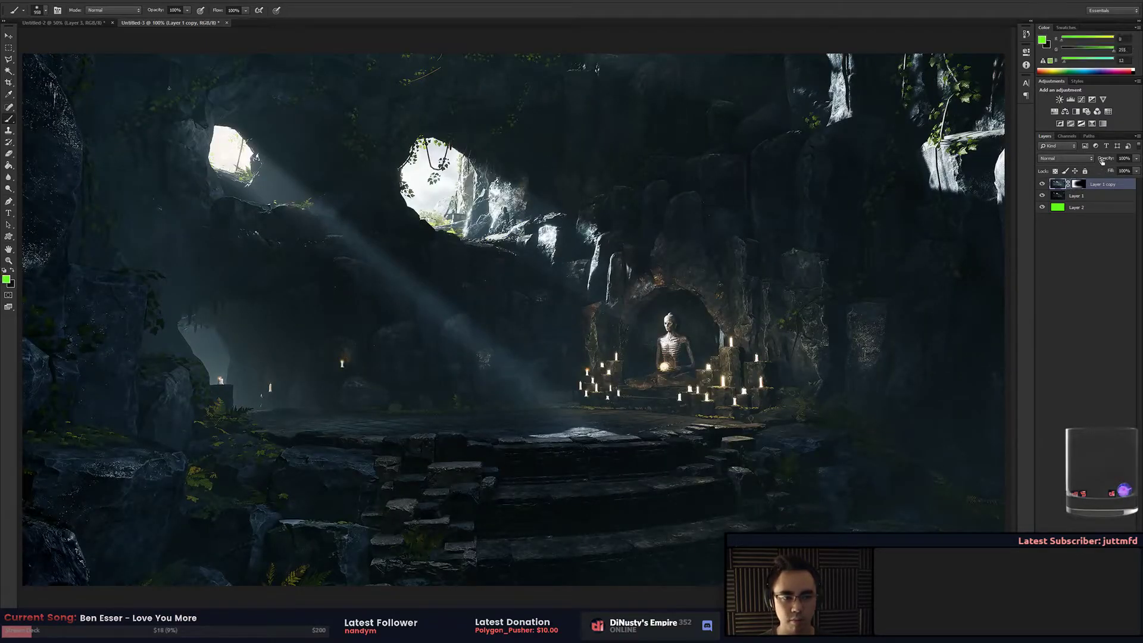
mouse_move(1105, 160)
left_mouse_down()
mouse_move(1037, 165)
mouse_move(1123, 168)
left_mouse_up()
key("ctrl+minus")
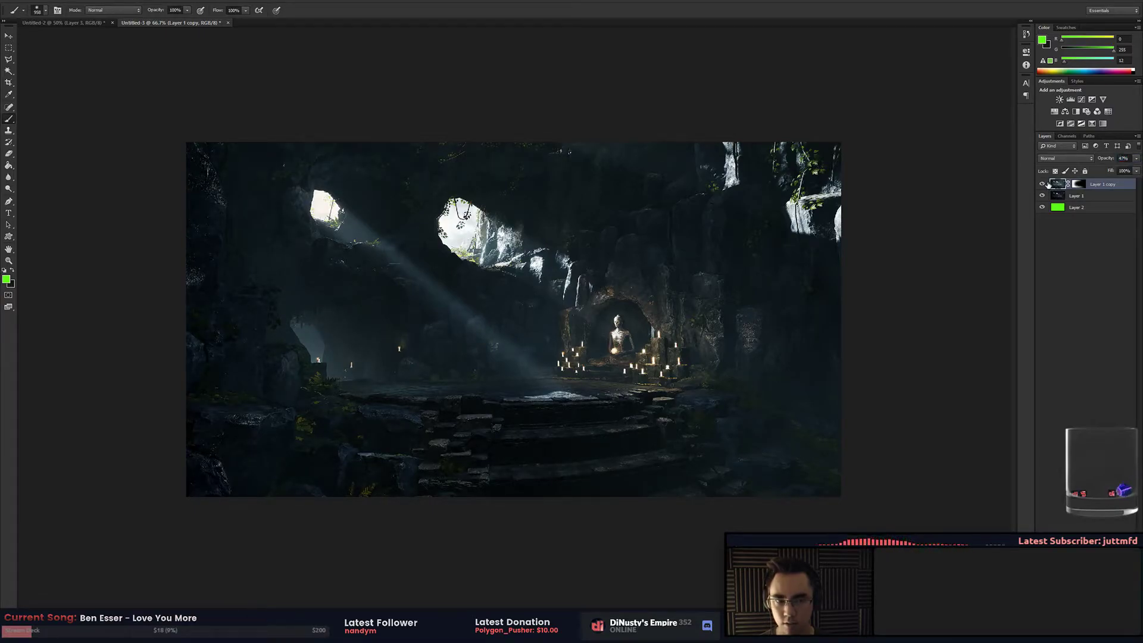
left_click(1042, 184)
left_click(1043, 184)
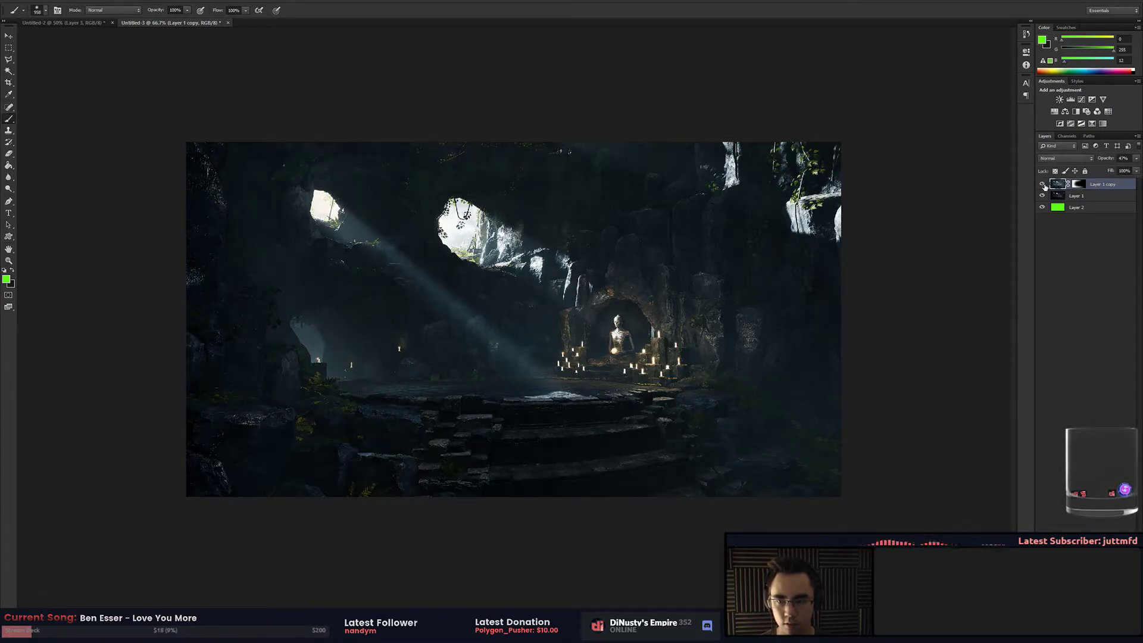
key("ctrl+plus")
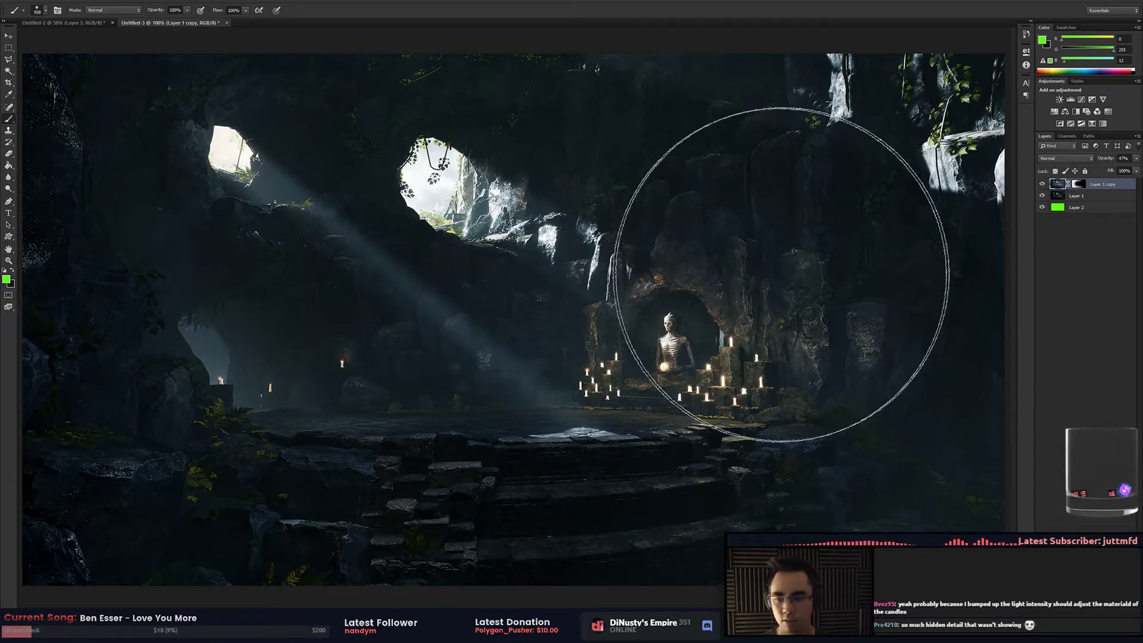
key("ctrl+minus")
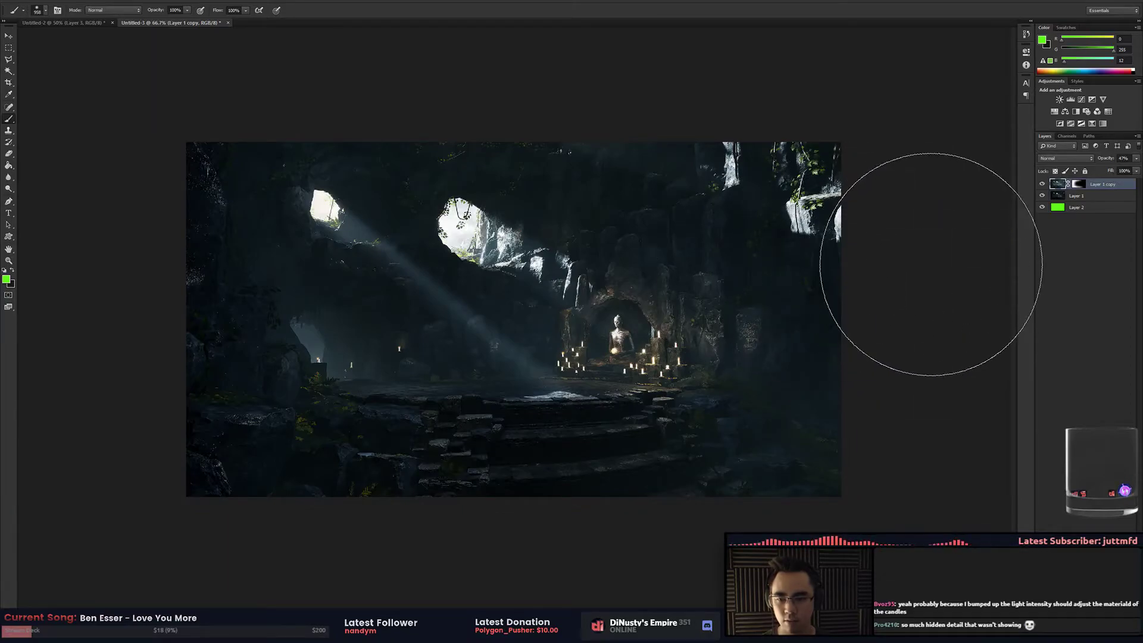
key("bracketleft")
key("bracketleft")
key("bracketleft")
key("bracketleft")
key("bracketleft")
key("bracketleft")
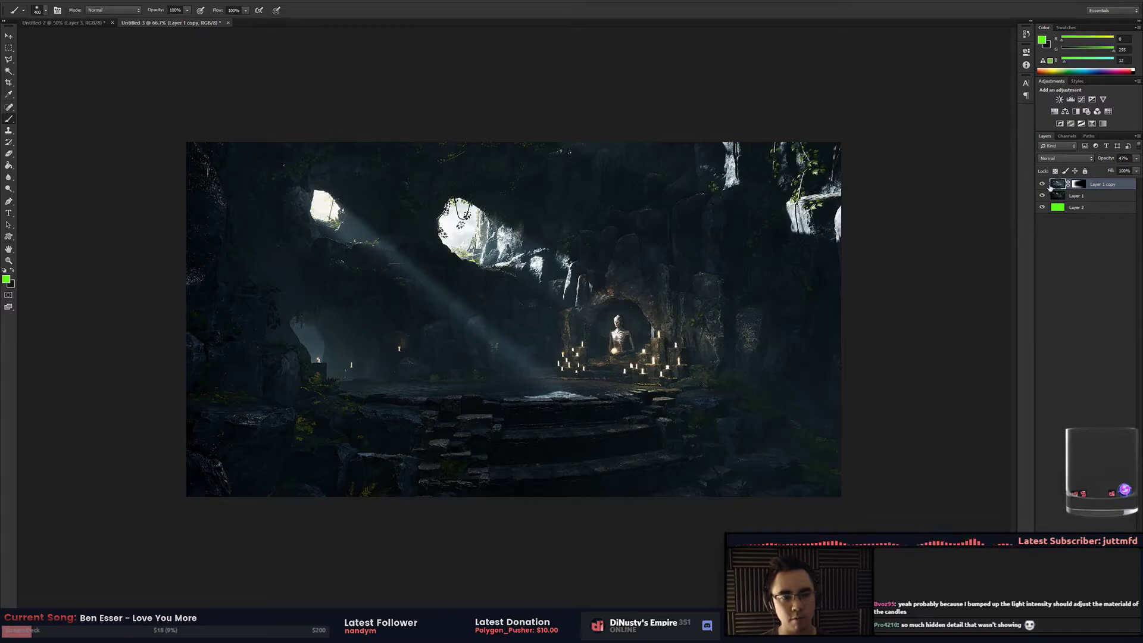
left_click(327, 198)
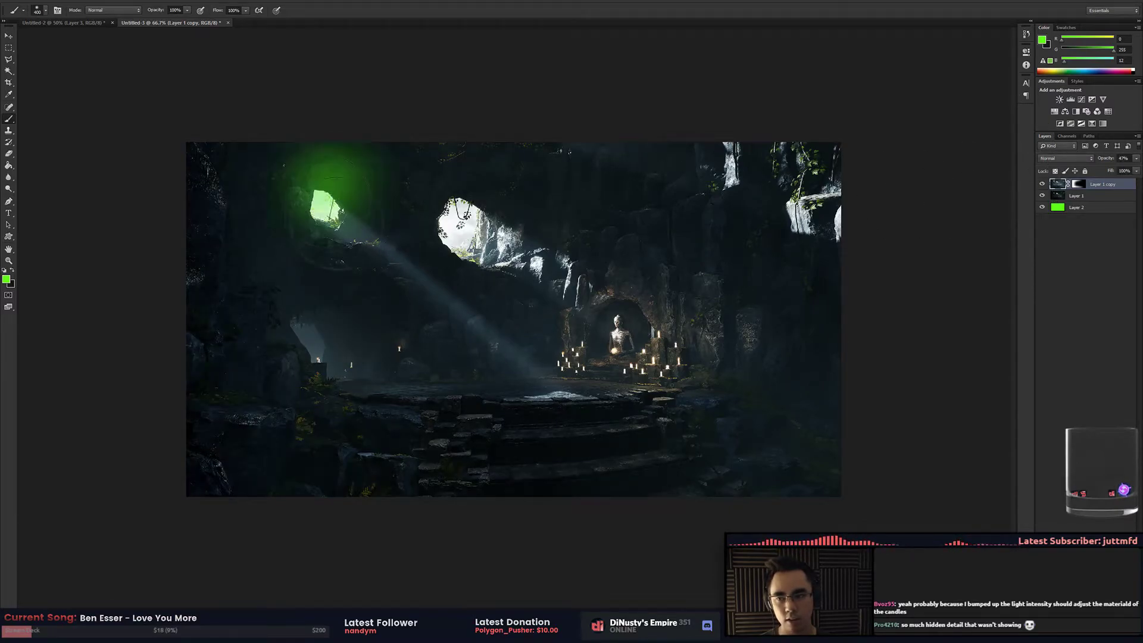
key("ctrl+z")
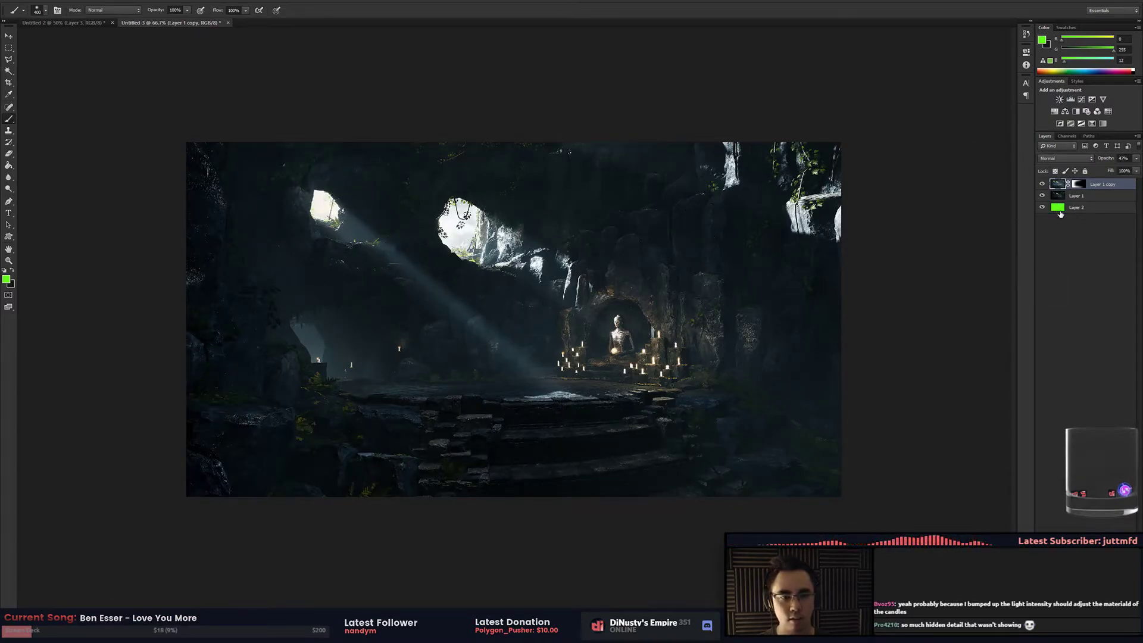
left_click(1042, 185)
left_click(1042, 185)
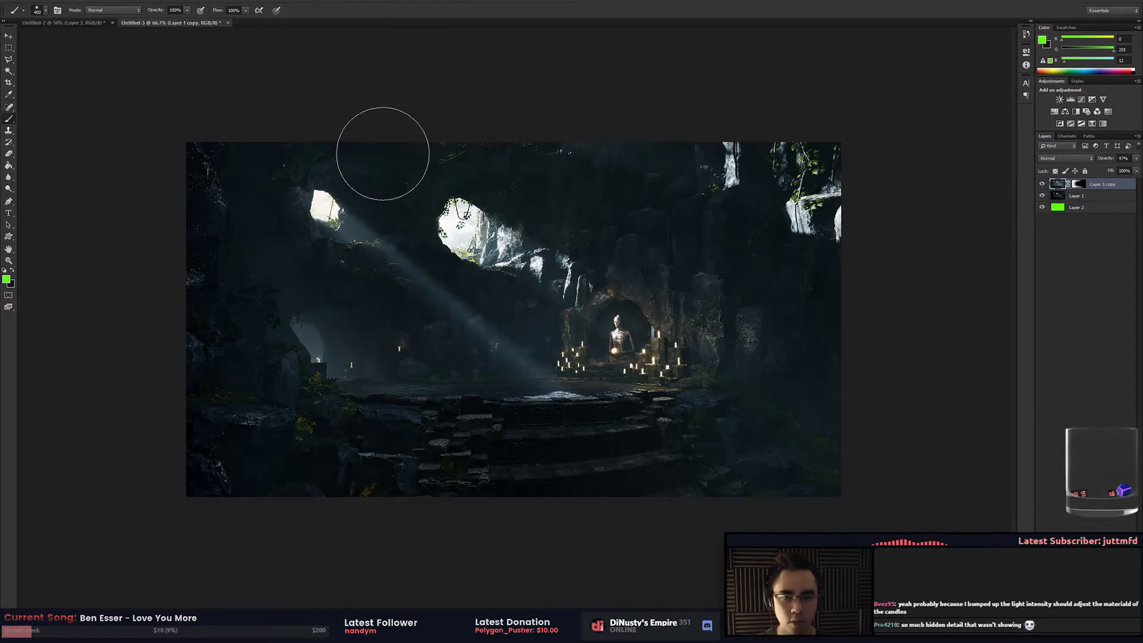
Select the whole canvas, copy it merged and paste the result as a new top layer
key("m")
key("ctrl+a")
key("ctrl+shift+c")
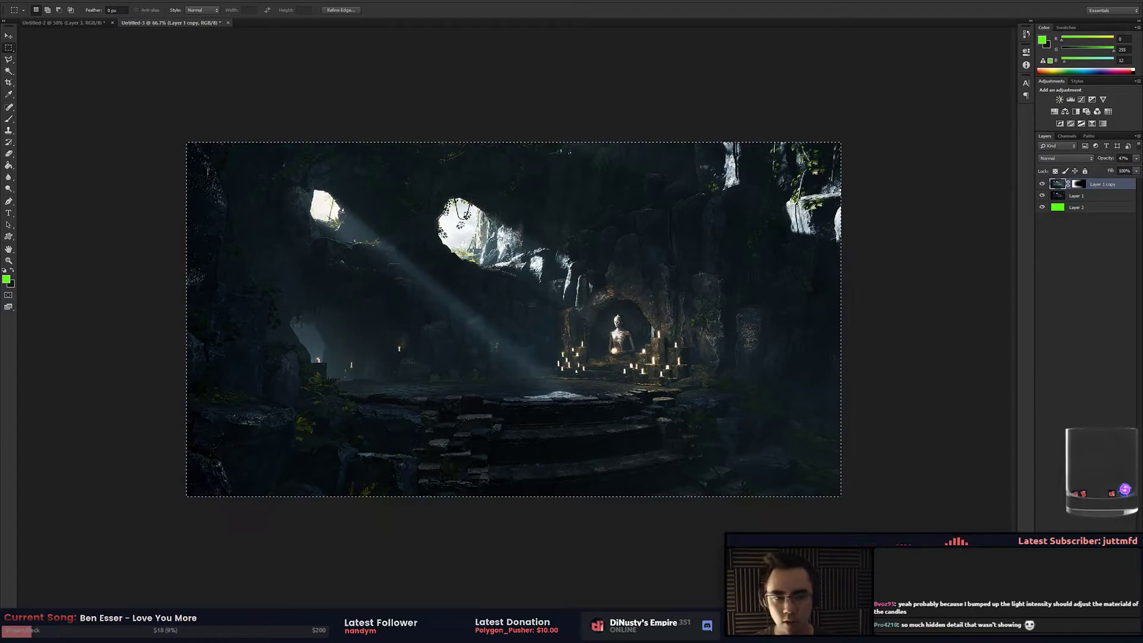
key("ctrl+v")
Dodge the highlights on the merged layer at the small cave opening, the lit floor patch and the candlelit statue, resizing the soft brush as needed
key("o")
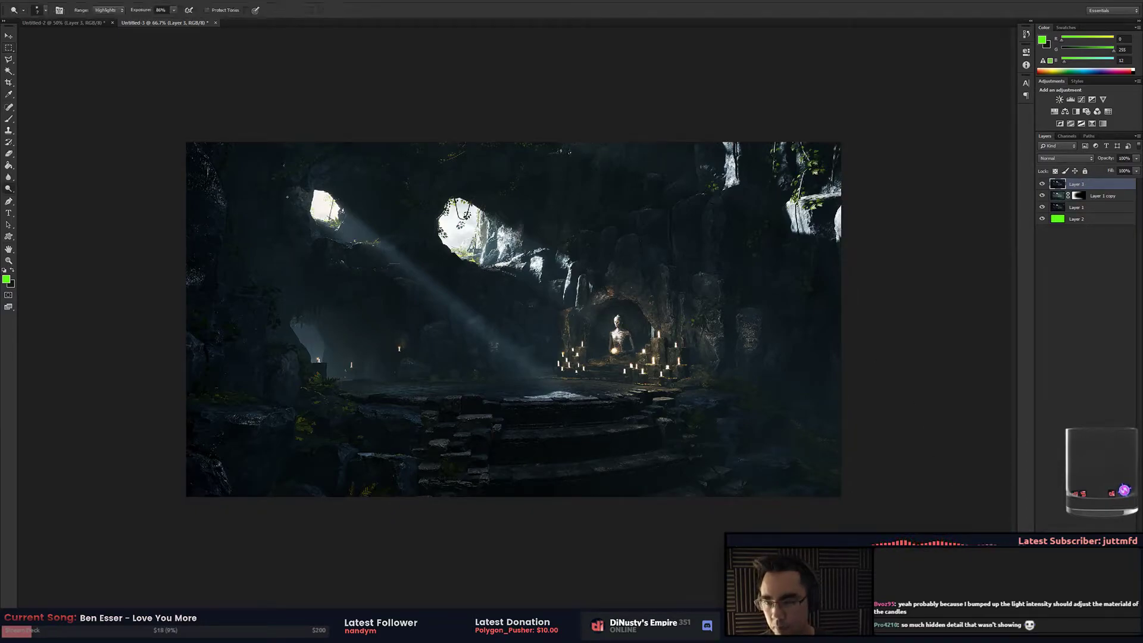
right_click(540, 298, "alt")
mouse_move(555, 257)
left_mouse_down()
mouse_move(517, 259)
mouse_move(536, 276)
left_mouse_up()
key("ctrl+z")
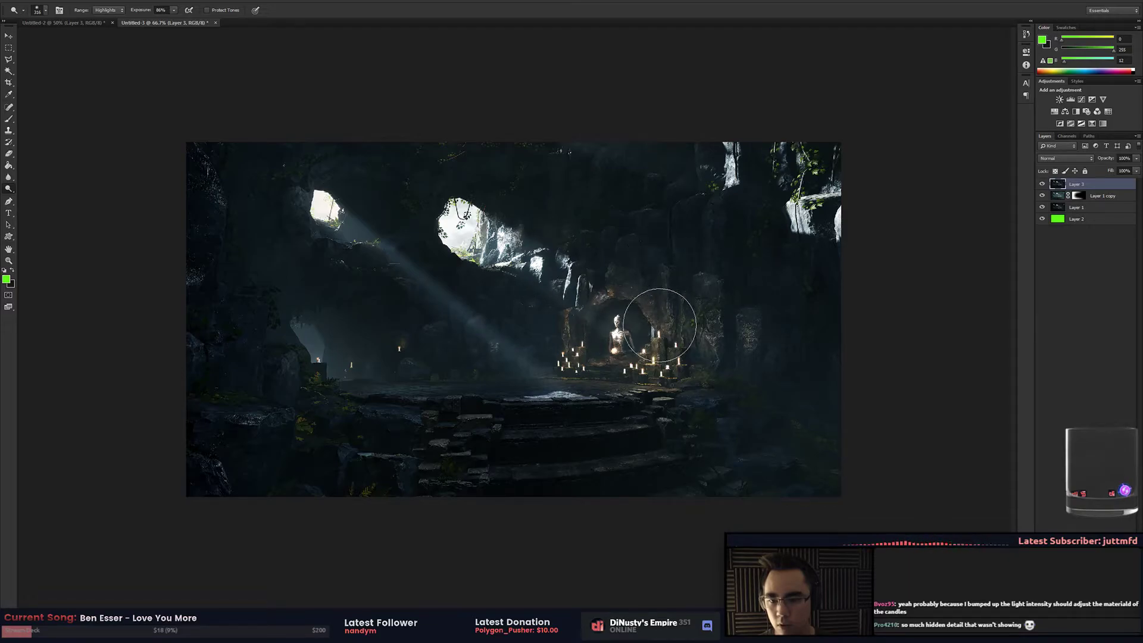
key("bracketright")
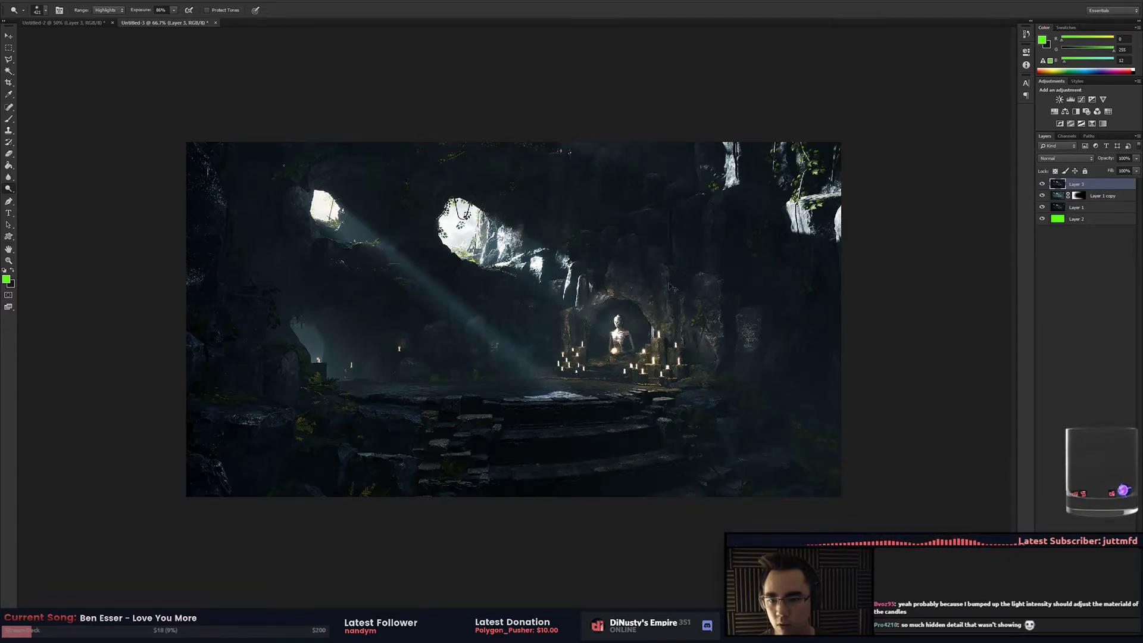
left_click(354, 216)
key("bracketleft")
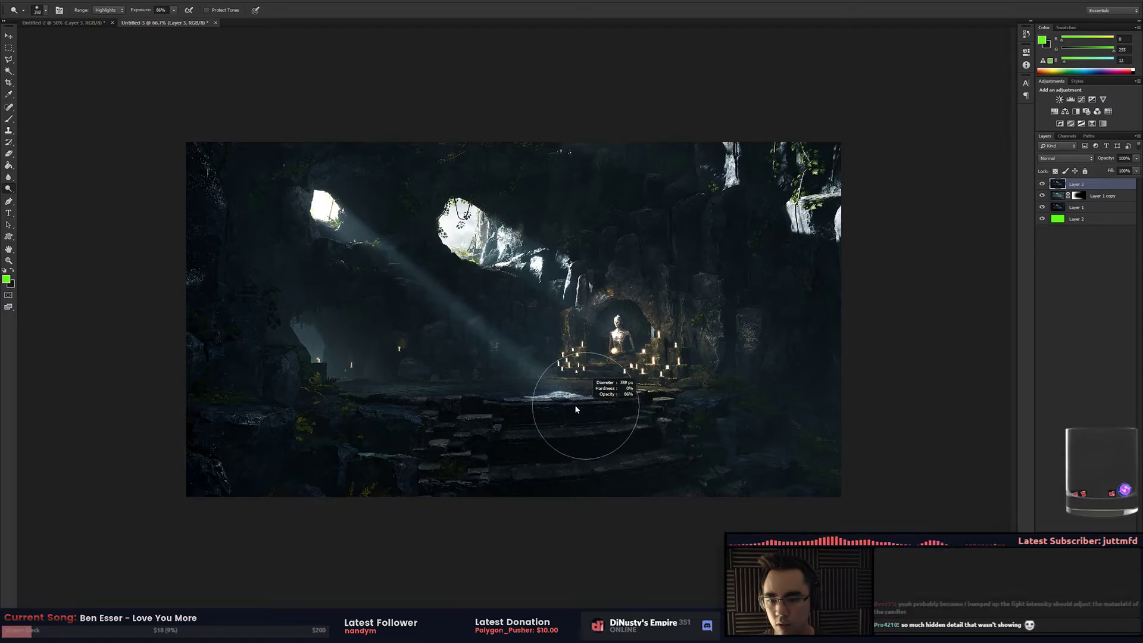
right_click(674, 354, "alt")
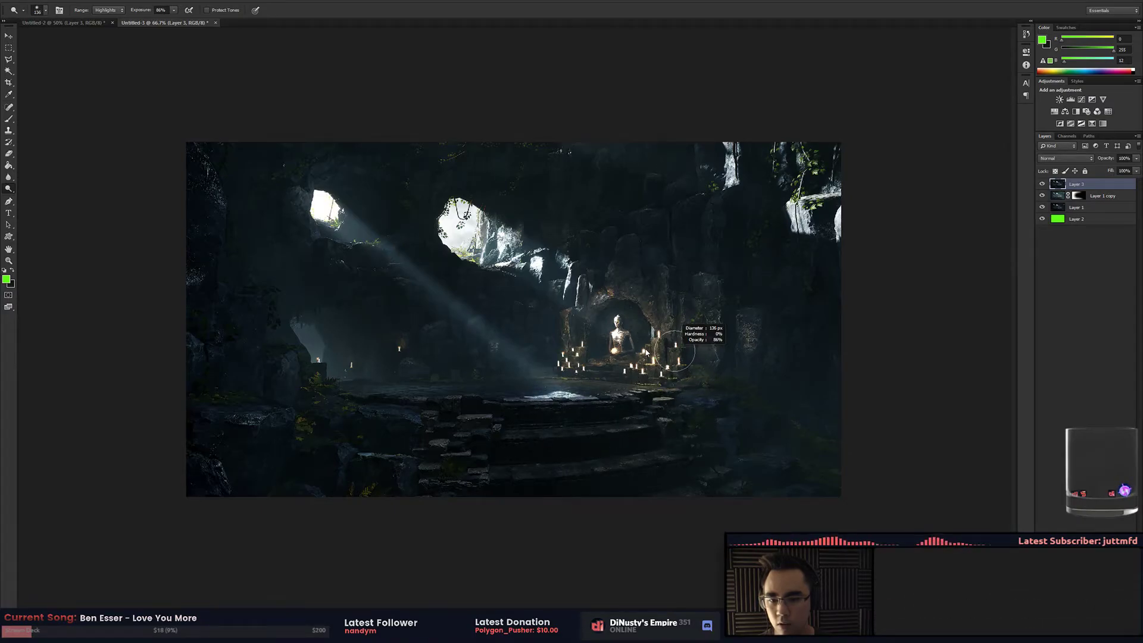
left_click_drag(697, 336, 660, 324)
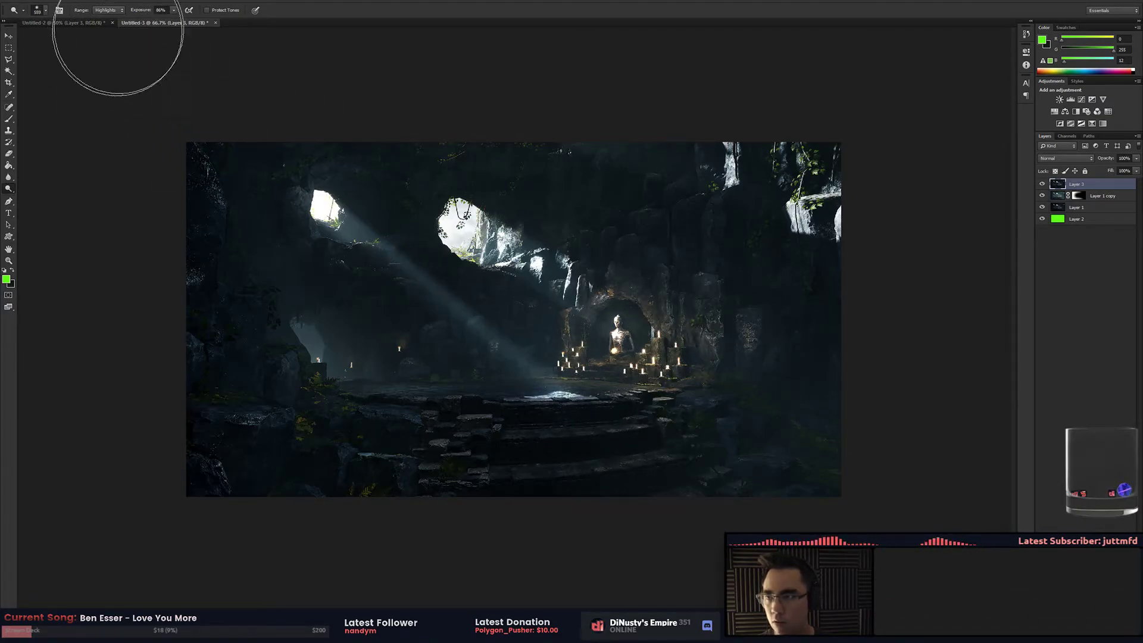
Set the Dodge range to Midtones and brighten the cave openings and the sunlit rocks near the far right edge
left_click(108, 10)
left_click(110, 26)
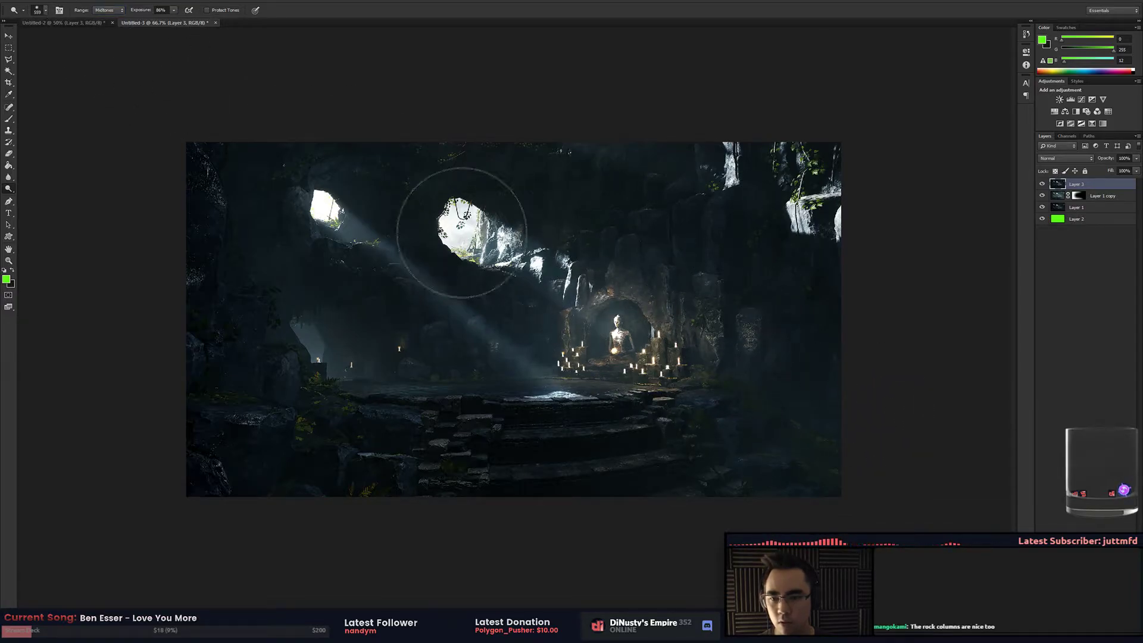
key("ctrl+1")
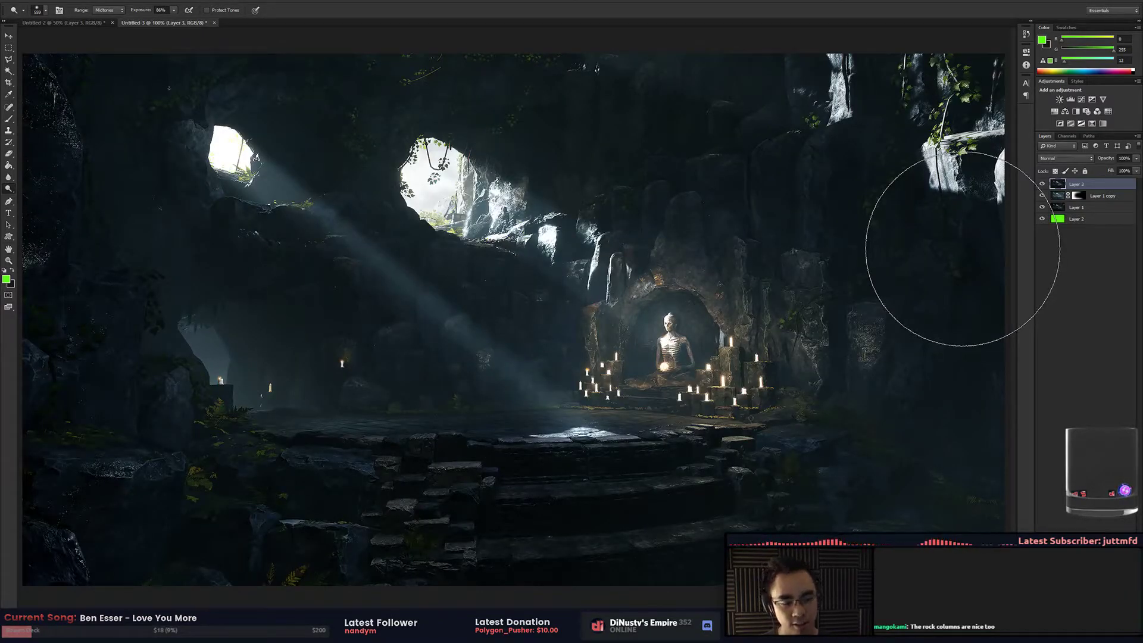
key("ctrl+minus")
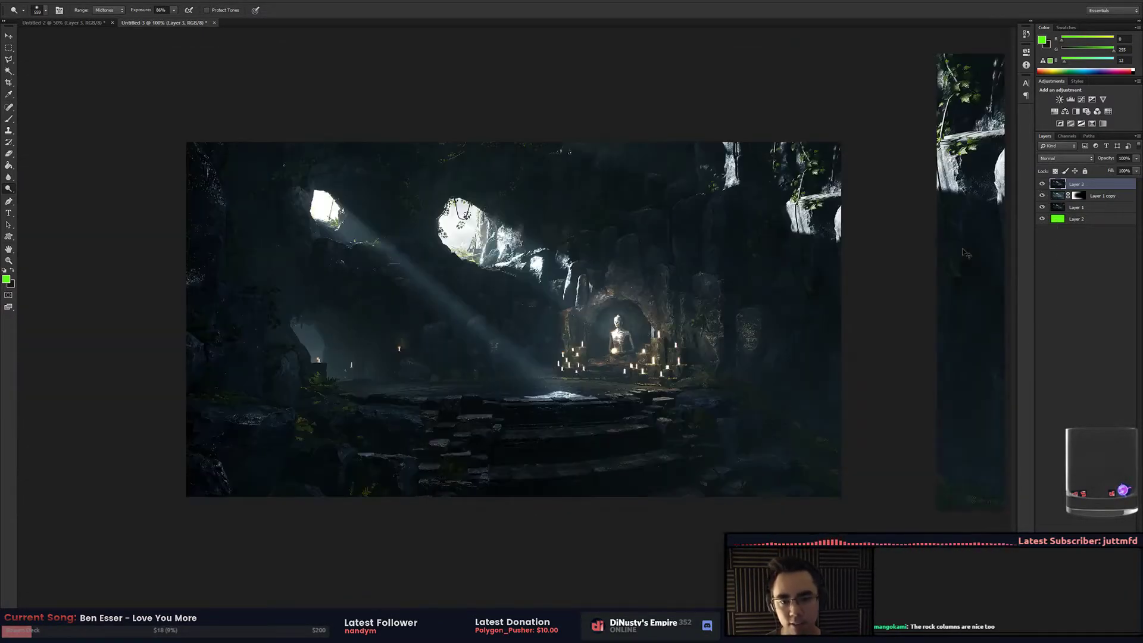
key("ctrl+1")
mouse_move(942, 147)
left_mouse_down()
mouse_move(948, 158)
mouse_move(941, 145)
left_mouse_up()
key("bracketleft")
key("bracketleft")
left_click(855, 77)
key("ctrl+minus")
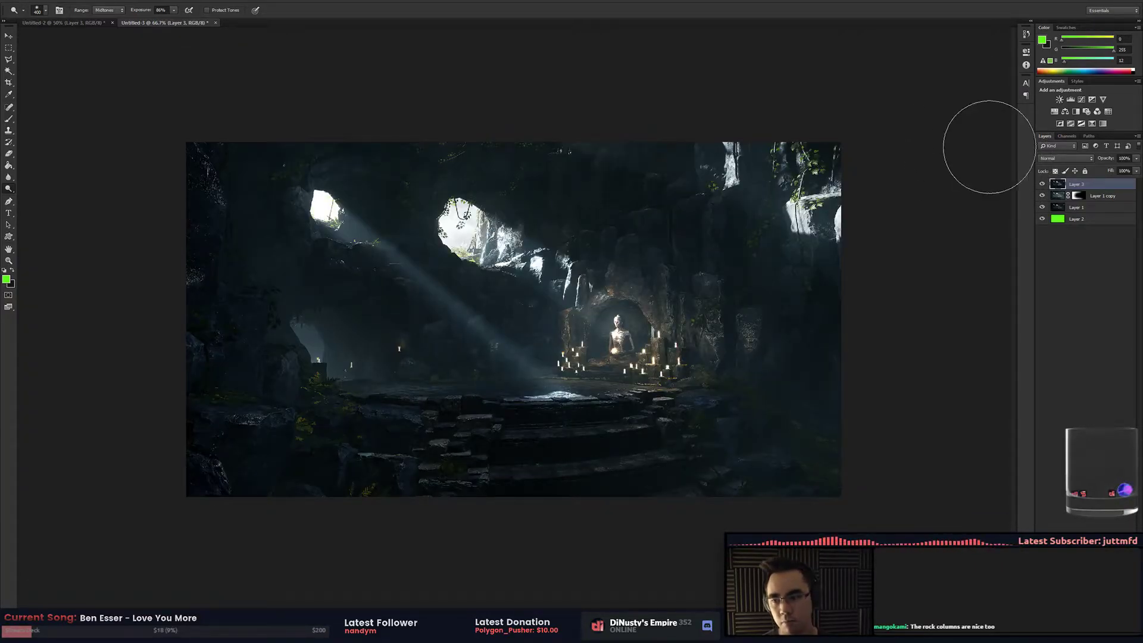
key("ctrl+plus")
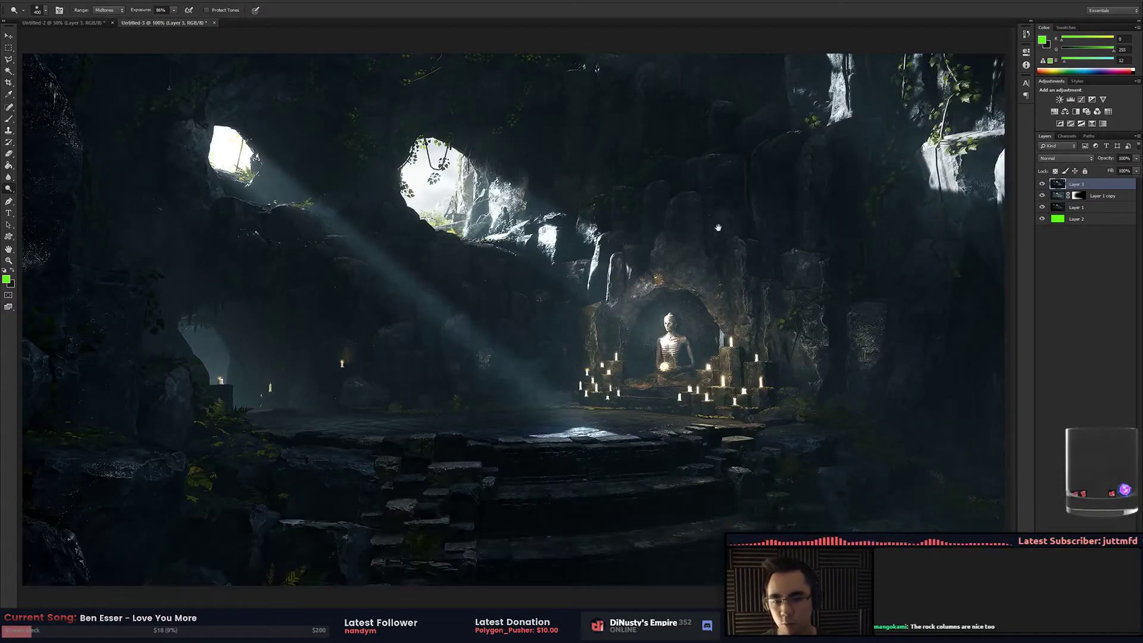
Switch to Chrome to view the original Cave_1.png and return to Photoshop to compare it with the edited version
key("alt+Tab")
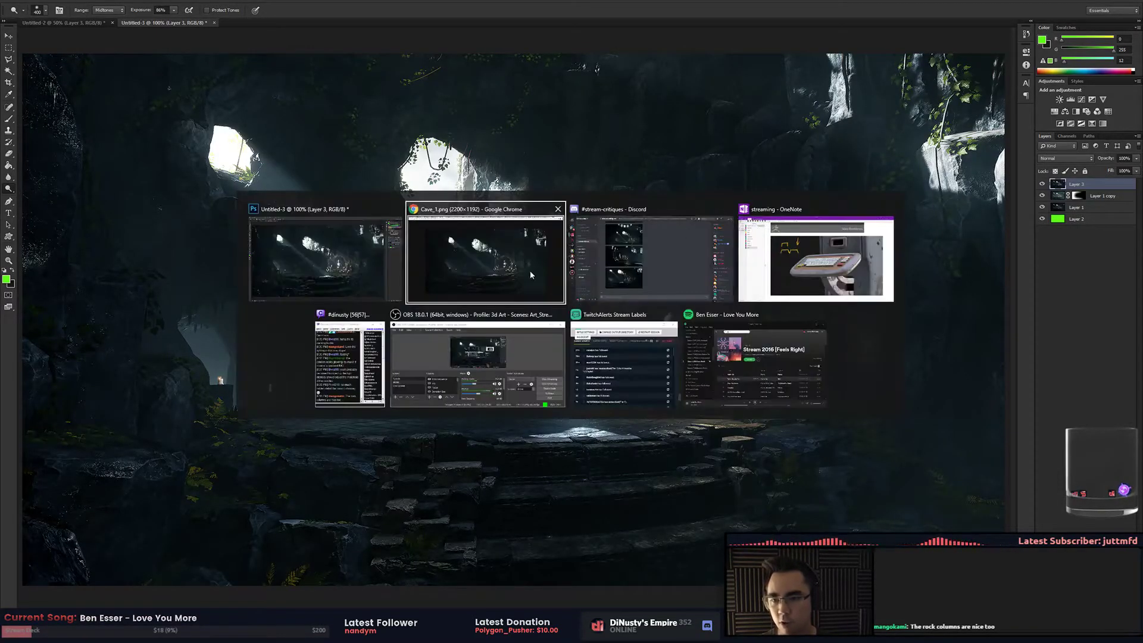
left_click(481, 255)
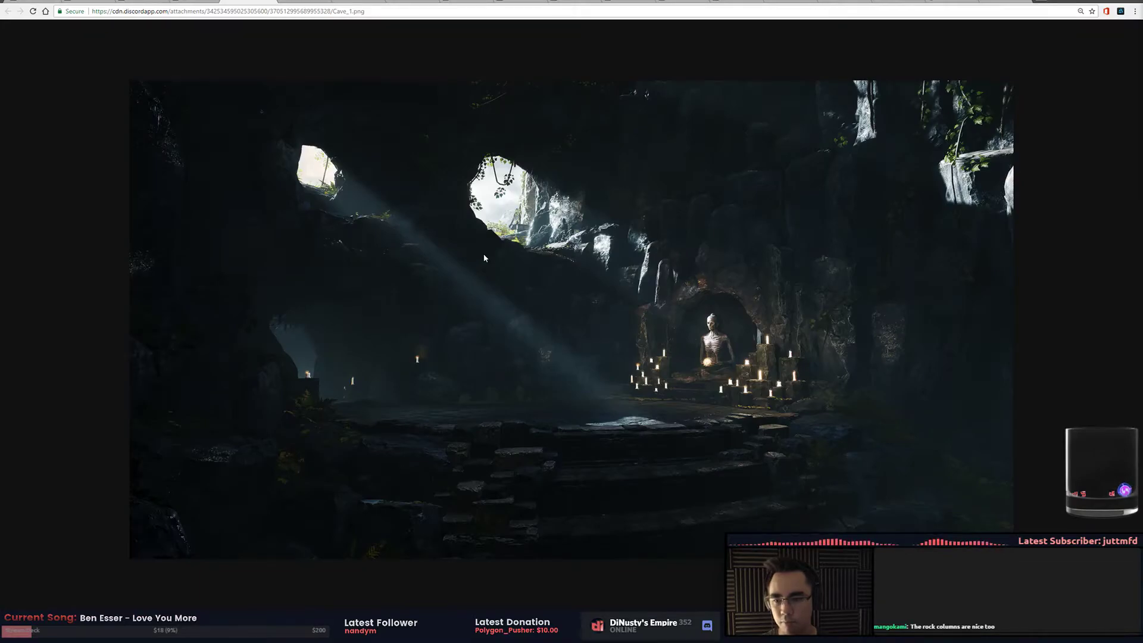
key("alt+Tab")
key("ctrl+minus")
key("ctrl+minus")
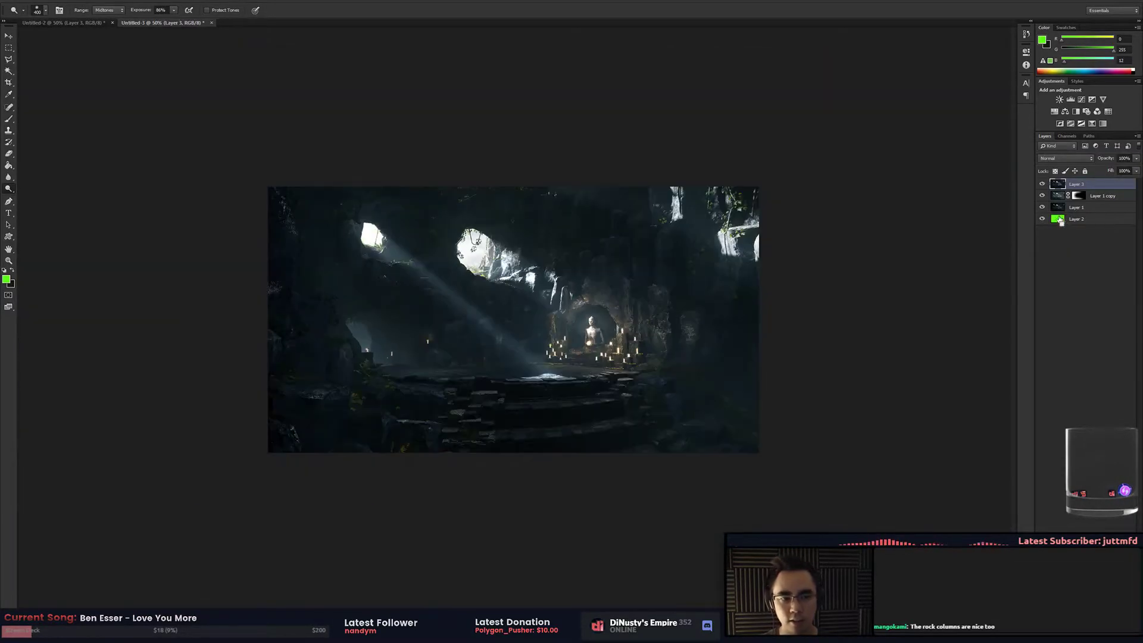
Copy the original Cave_1.png image from Chrome and paste it into the Photoshop document as a new top layer
key("alt+Tab")
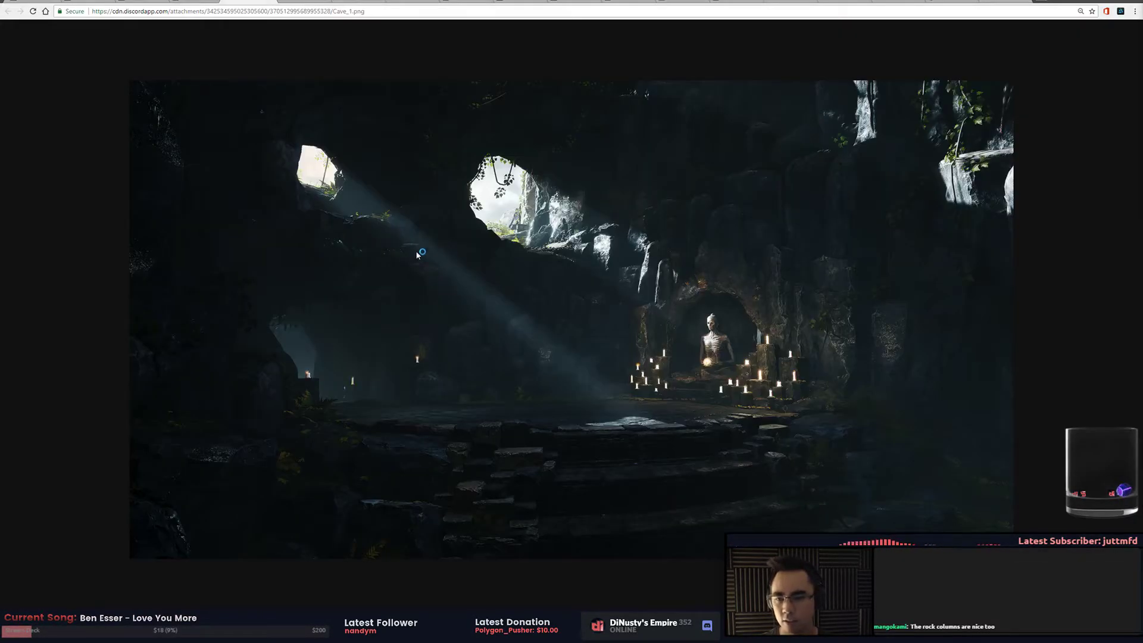
right_click(414, 255)
left_click(458, 281)
key("alt+Tab")
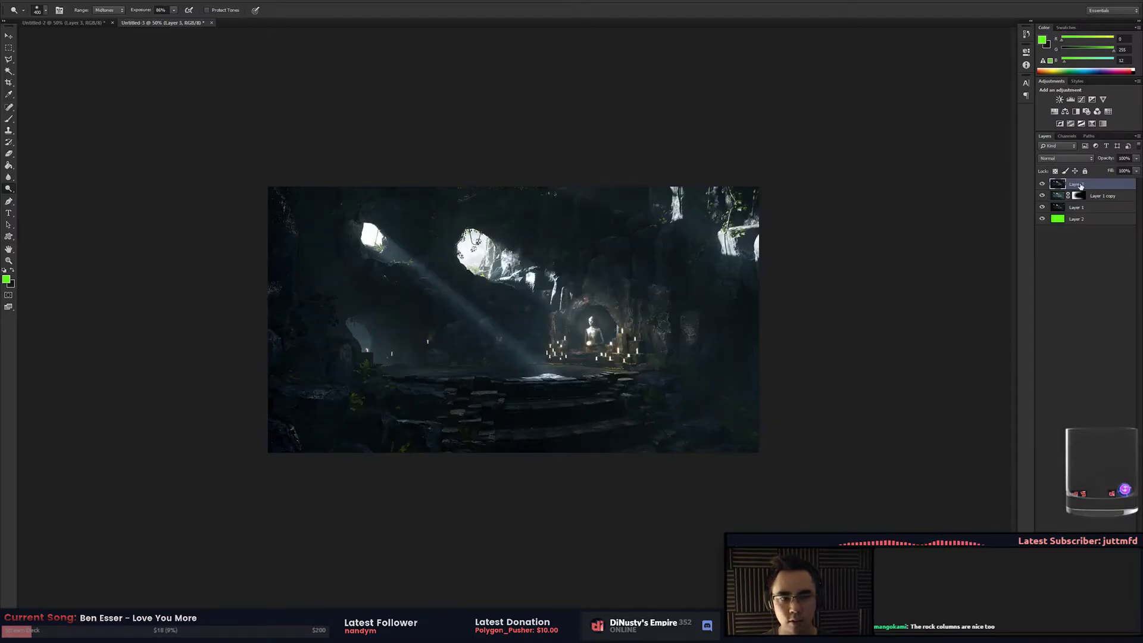
key("ctrl+v")
key("ctrl+1")
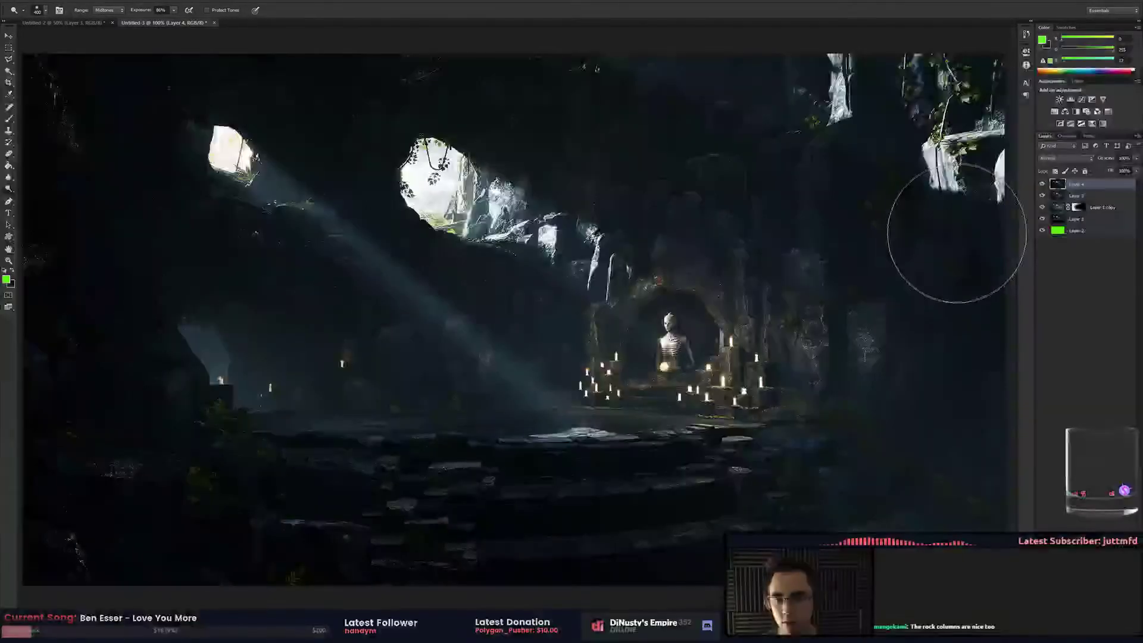
Toggle the visibility of the pasted original repeatedly to compare the cave before and after the brightening
key("Tab")
key("Tab")
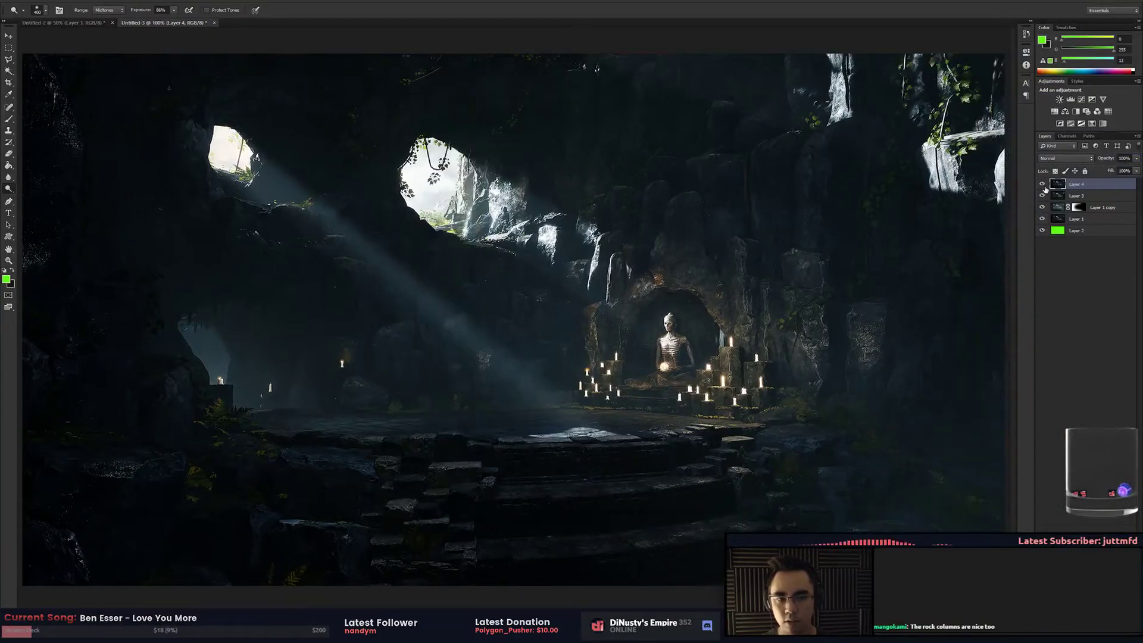
left_click(1042, 184)
left_click(1042, 184)
left_click(1042, 184)
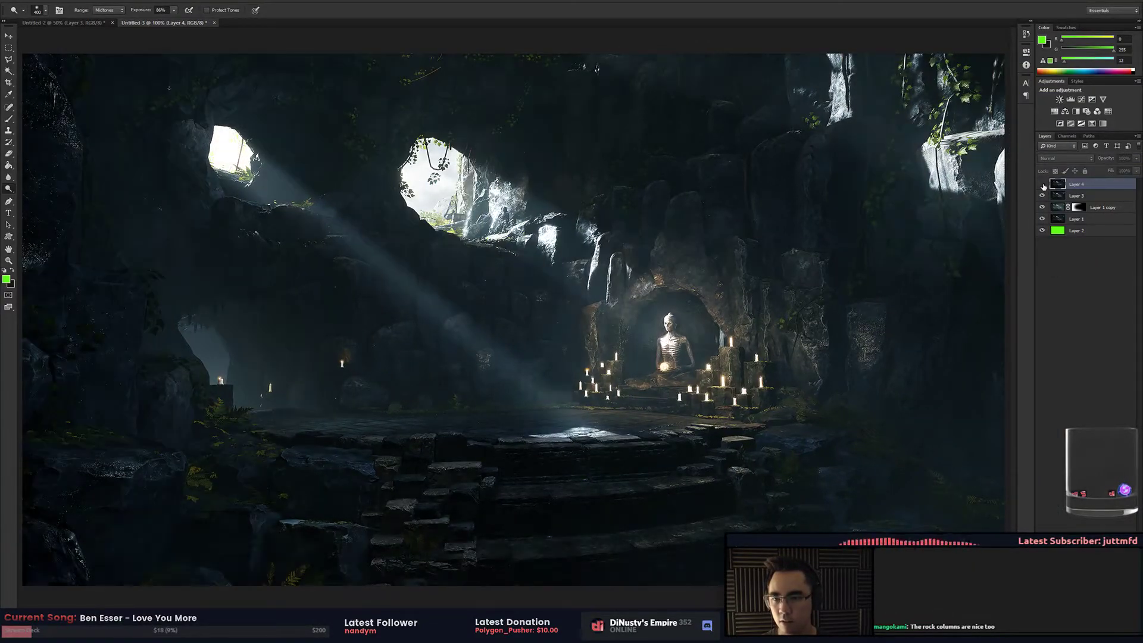
left_click(1041, 184)
left_click(1042, 184)
left_click(1041, 184)
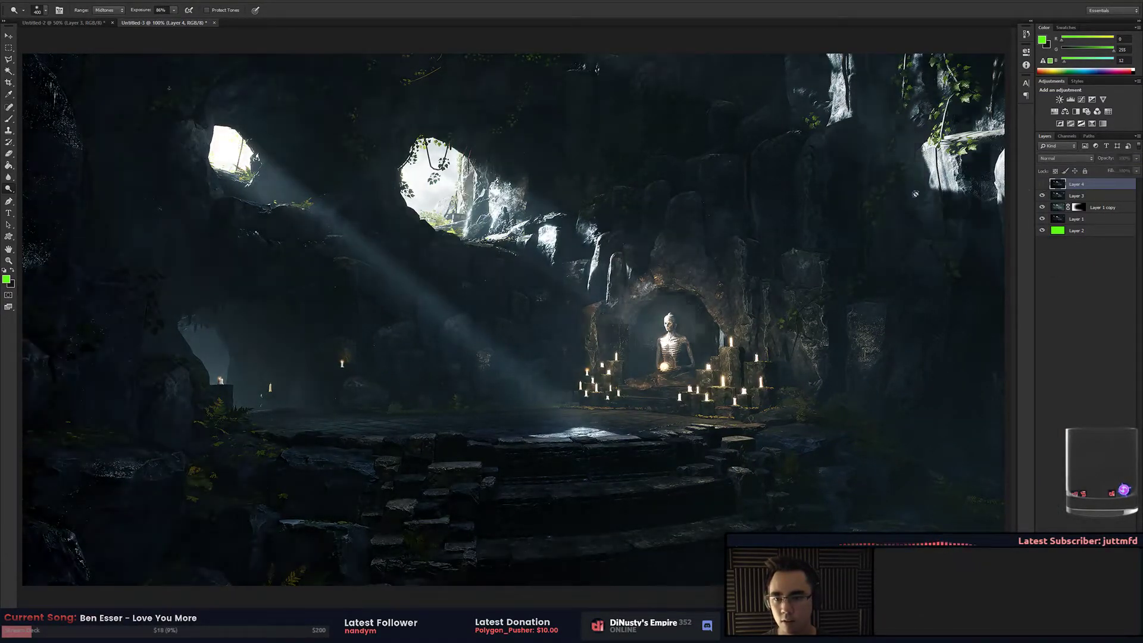
left_click(1042, 184)
left_click(1042, 183)
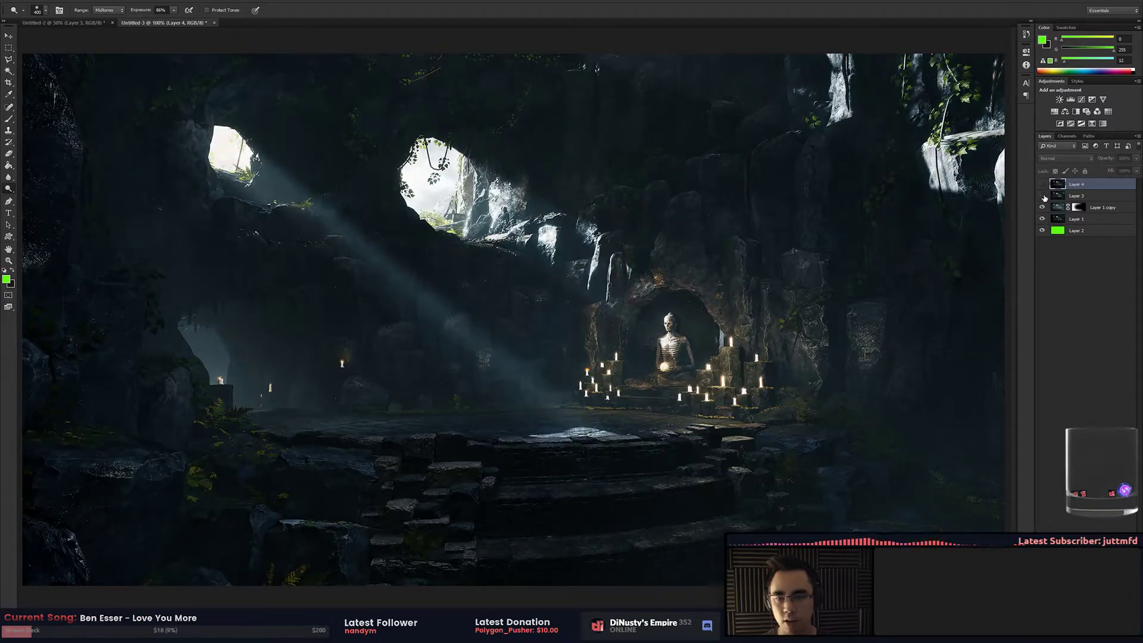
Compare with the pasted original once more, lower the opacity of the brightened Layer 3, and hide that layer
left_click(1041, 183)
left_click(1042, 184)
left_click(1042, 184)
left_click(1080, 196)
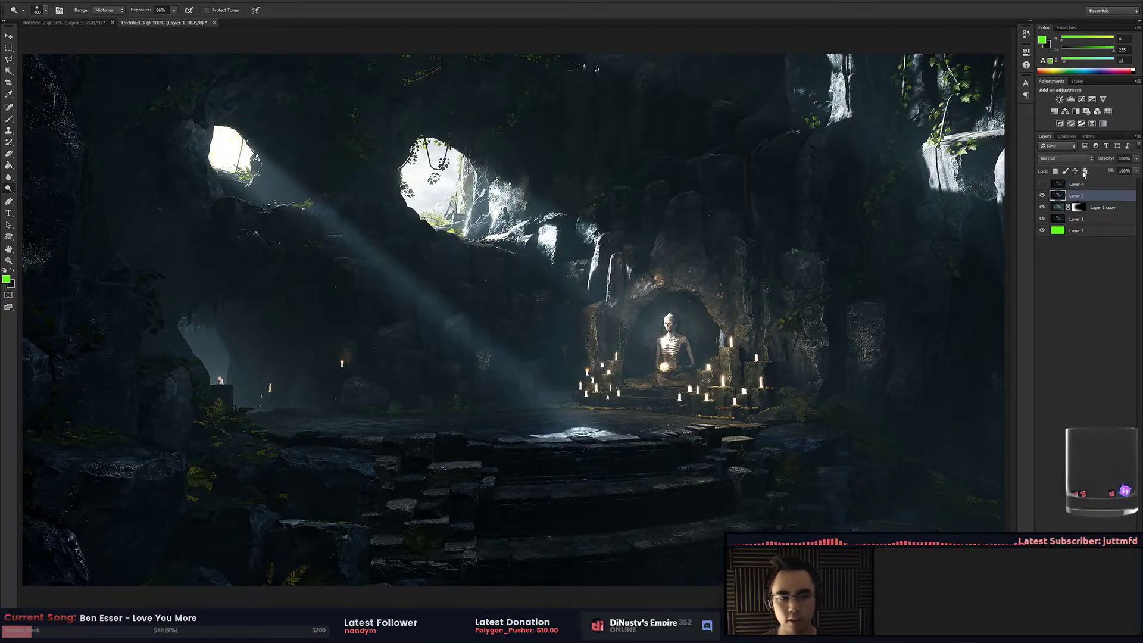
left_click_drag(1101, 157, 1073, 162)
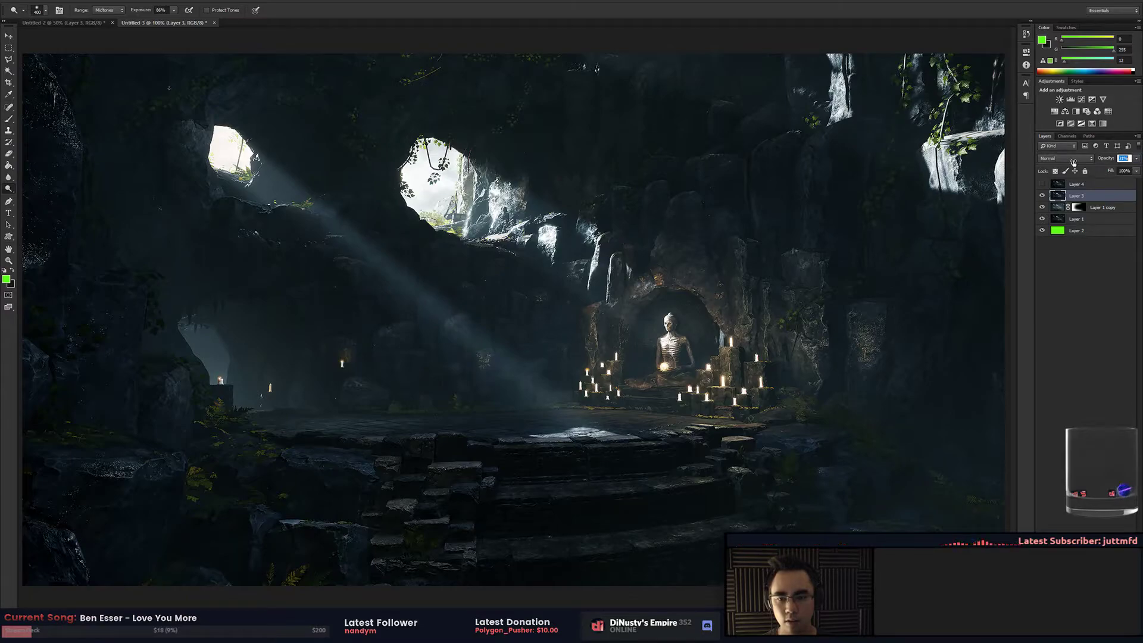
left_click(1042, 196)
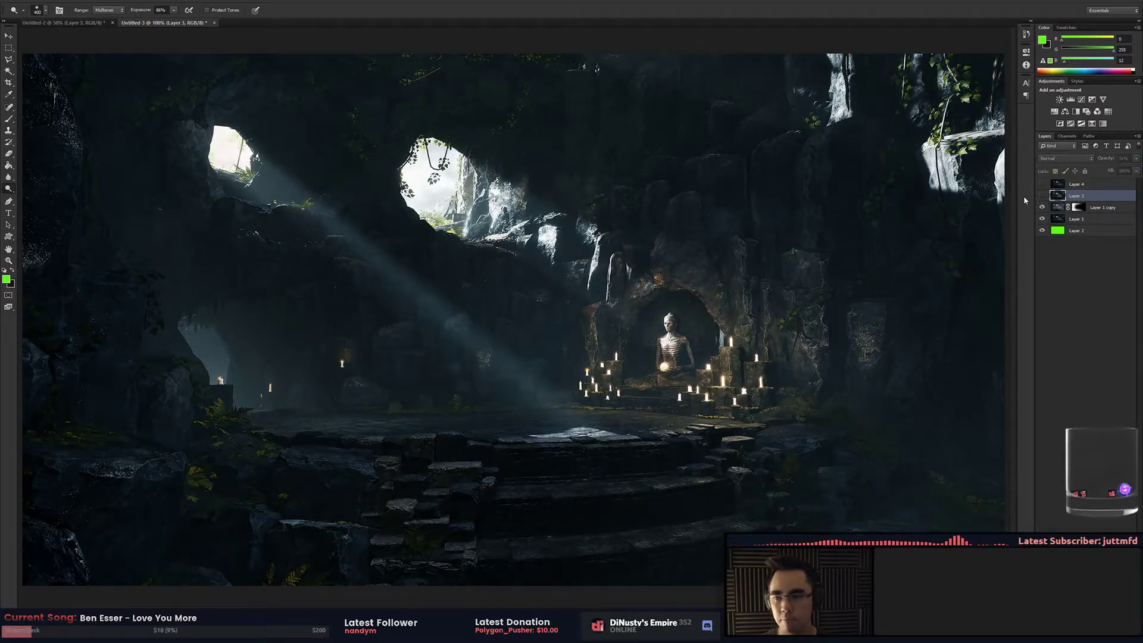
Examine the noisy specular speckles on the dark foreground rocks in the cave's lower-left corner
key("ctrl+plus")
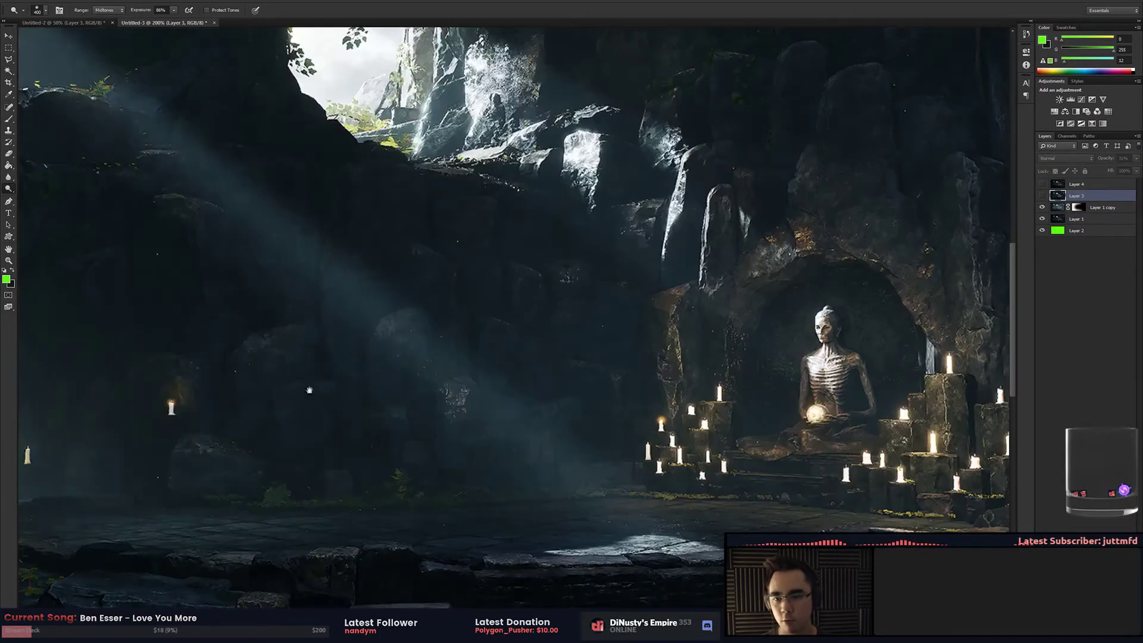
left_click_drag(130, 531, 620, 275)
key("ctrl+plus")
left_click_drag(203, 445, 577, 296)
left_click_drag(473, 277, 576, 253)
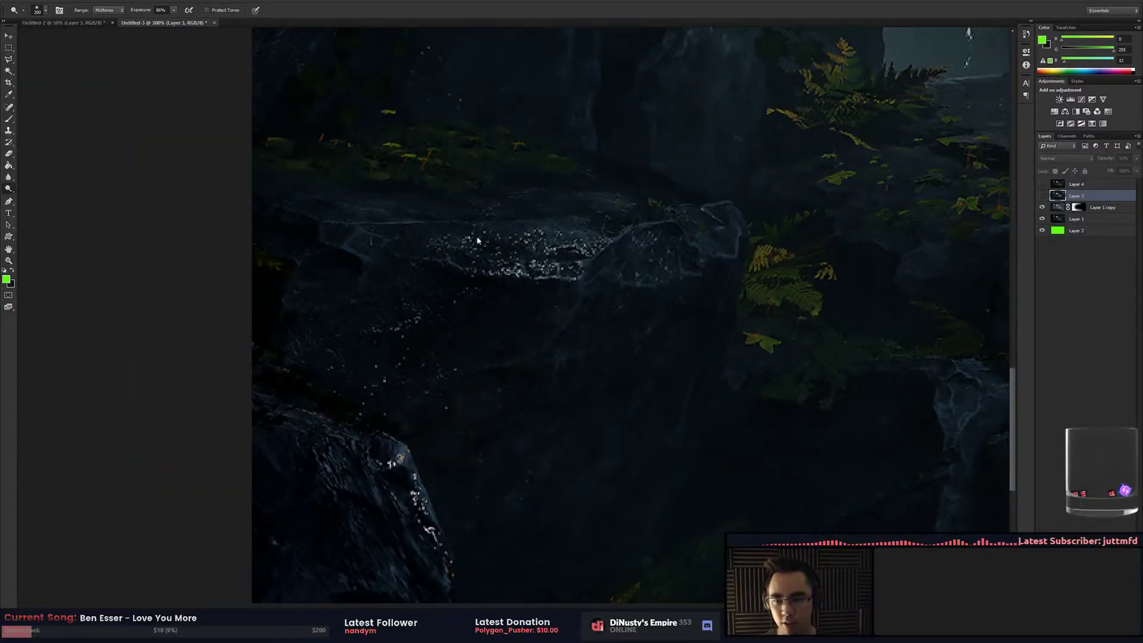
Switch to Chrome and open the Cave_3.png render for a close view of the statue
key("alt+Tab")
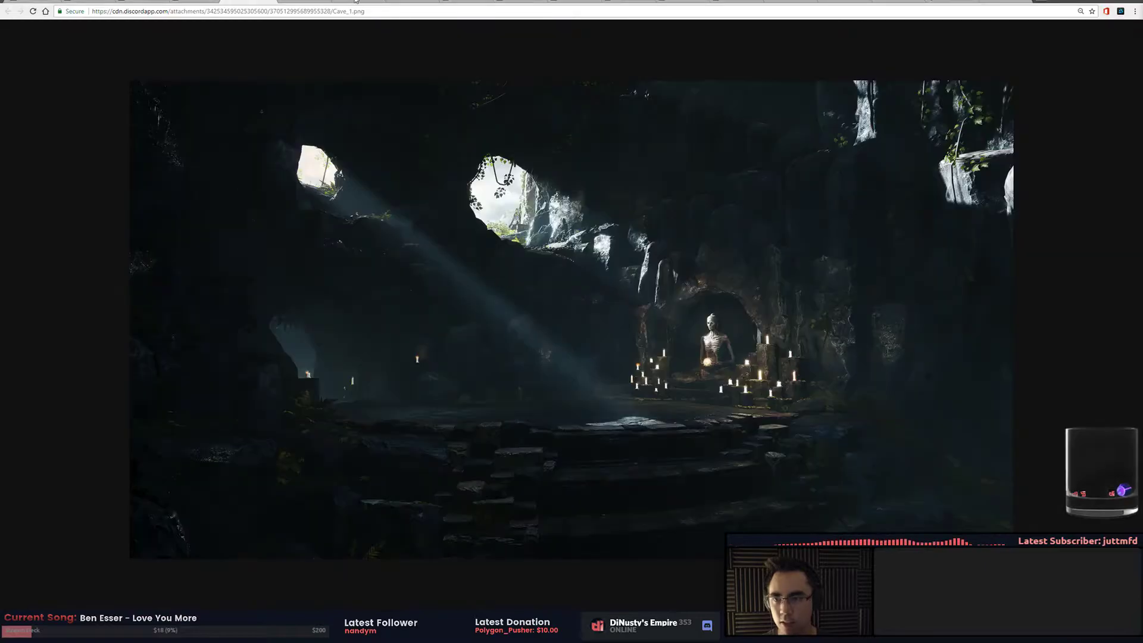
key("ctrl+Tab")
key("ctrl+shift+Tab")
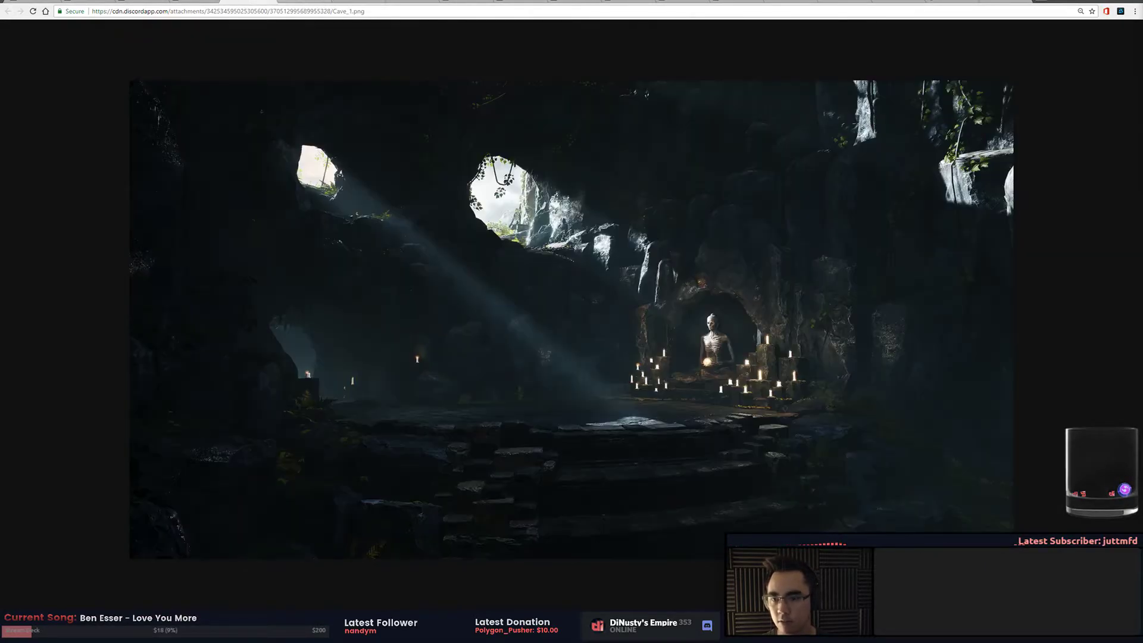
key("ctrl+Tab")
key("ctrl+Tab")
scroll(708, 442, "up", 4)
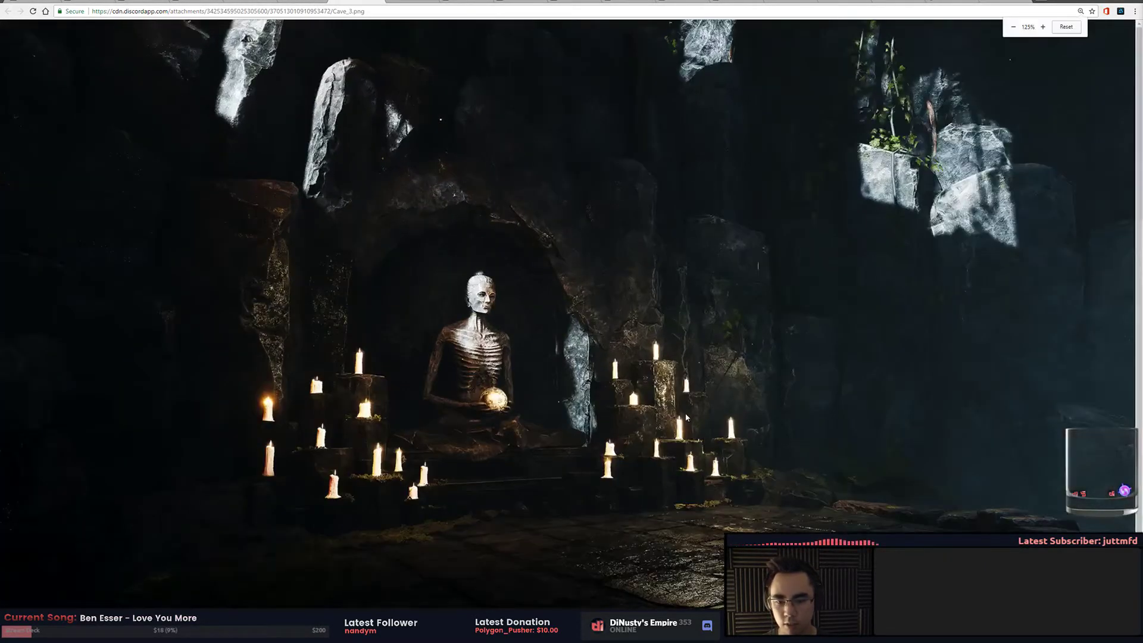
scroll(726, 443, "up", 3)
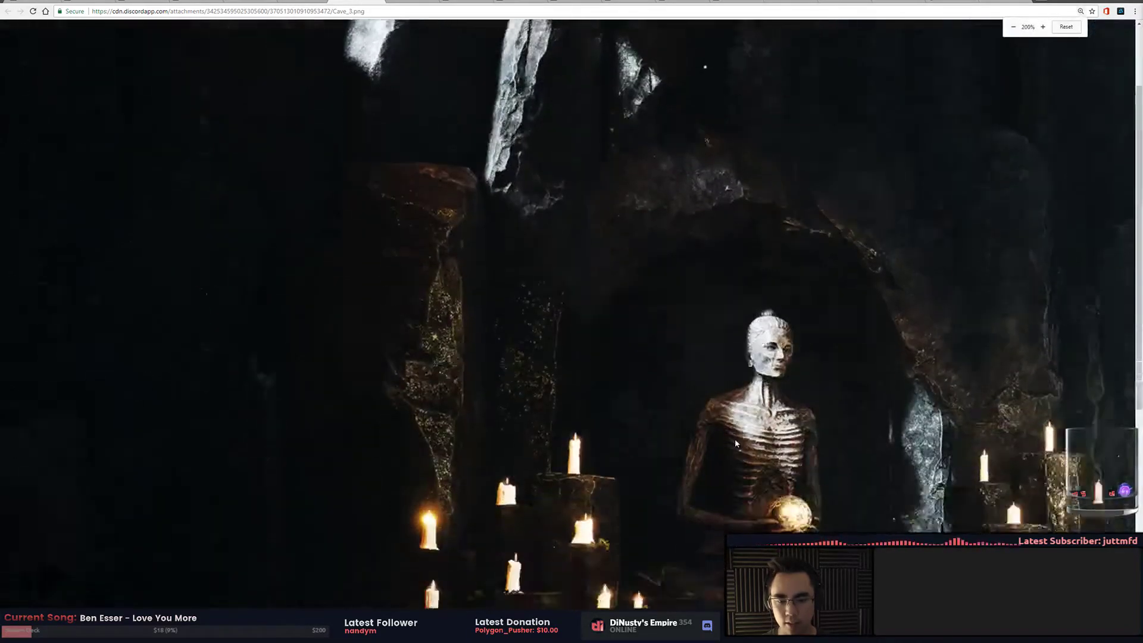
Examine the statue, candles, speckled rock walls and glossy floor reflections across the Cave_3.png render
scroll(678, 413, "down", 5)
scroll(773, 429, "right", 5)
scroll(840, 444, "right", 2)
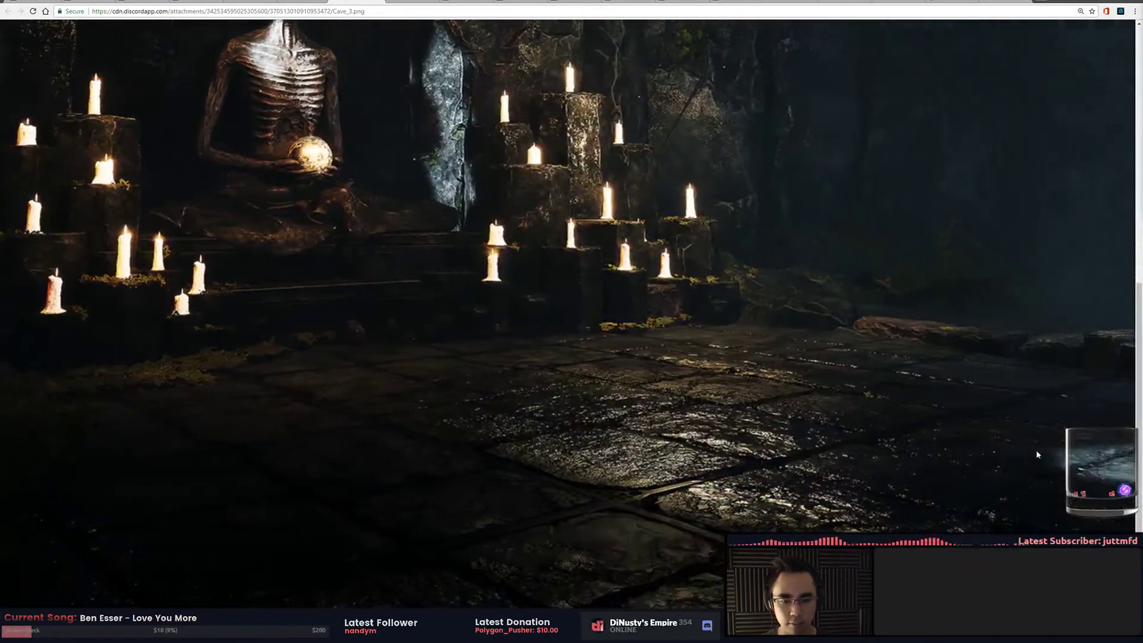
middle_click(799, 425)
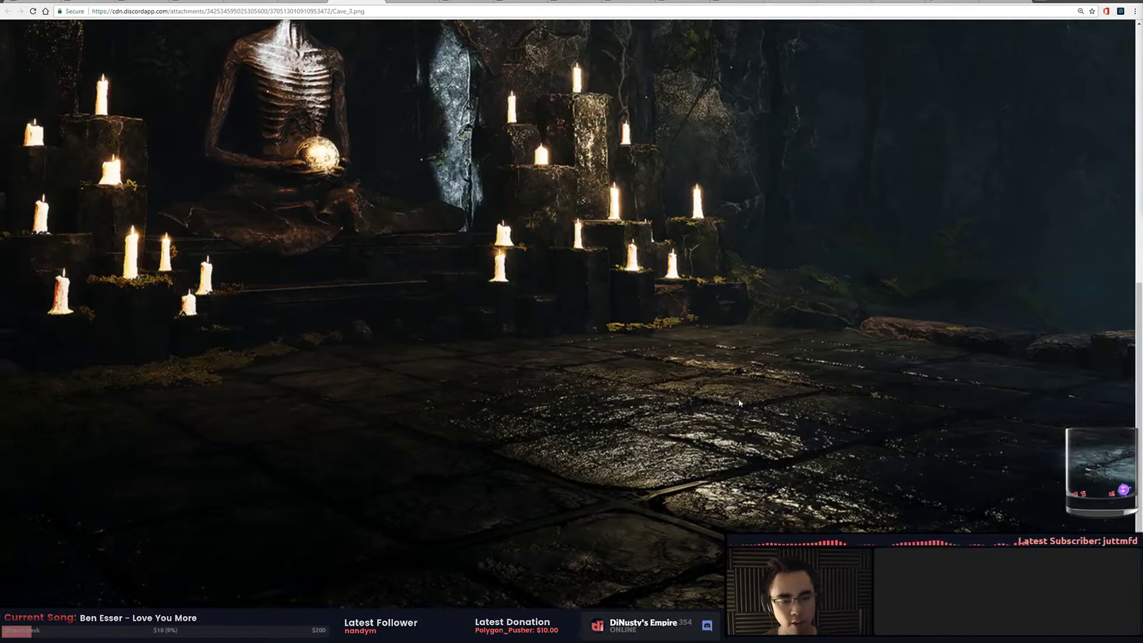
scroll(758, 393, "up", 3)
middle_click(742, 444)
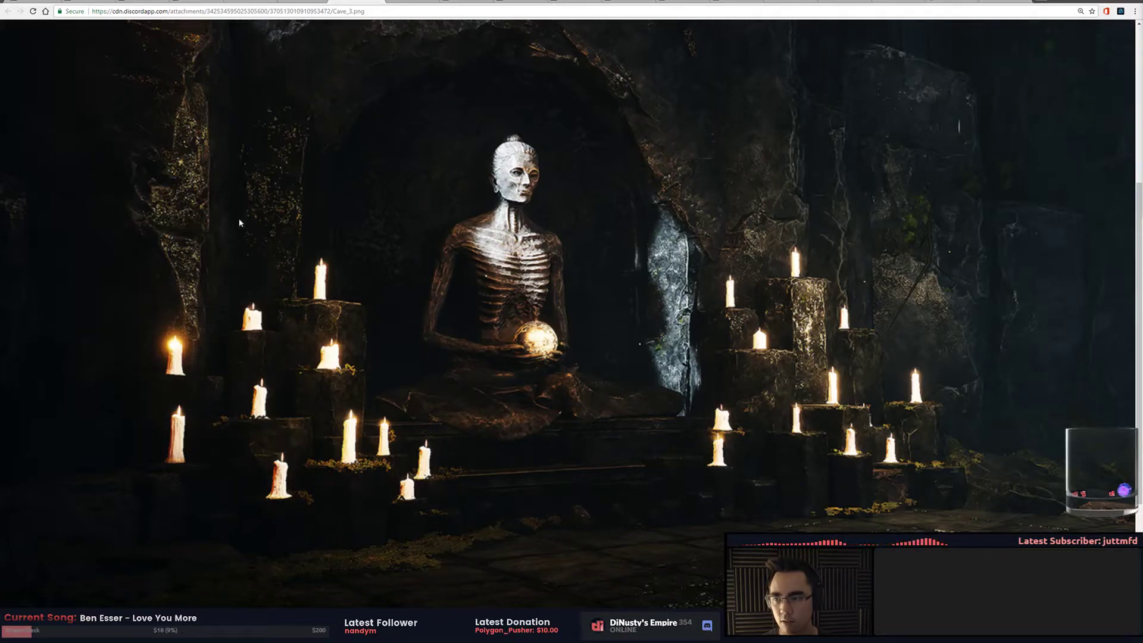
scroll(239, 223, "up", 1)
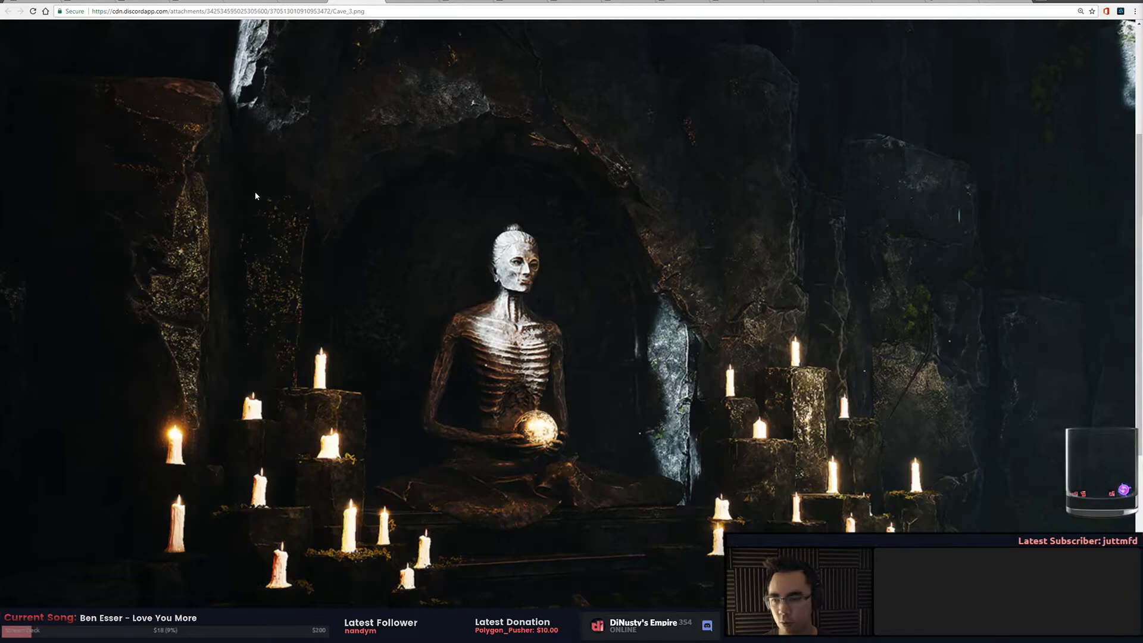
scroll(255, 196, "down", 3)
scroll(770, 392, "right", 4)
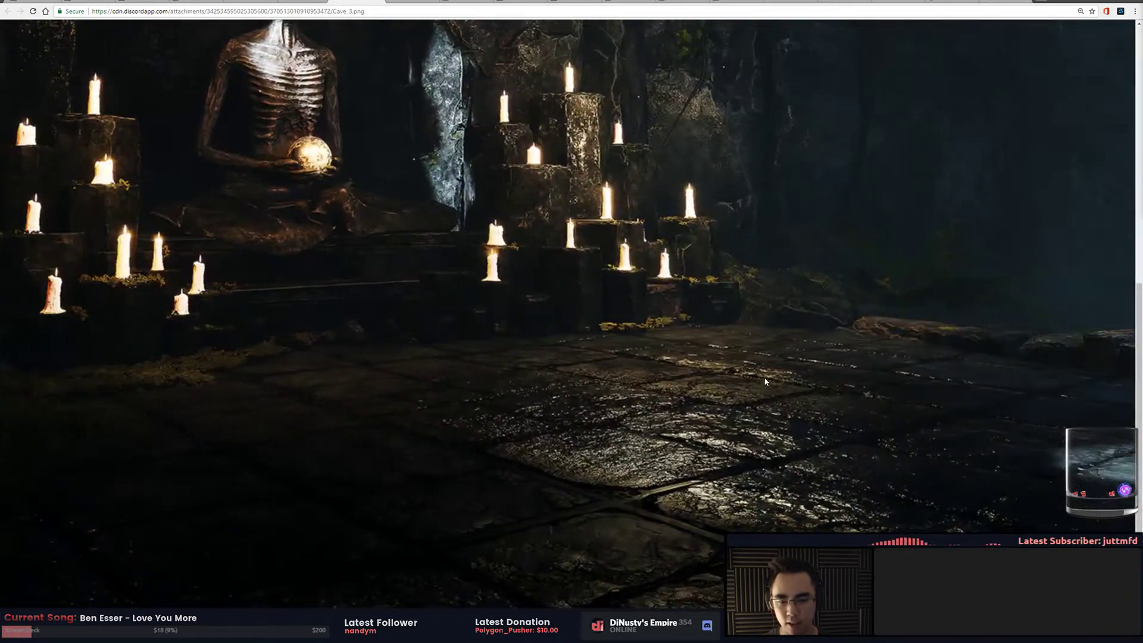
scroll(766, 382, "left", 4)
scroll(400, 96, "up", 1)
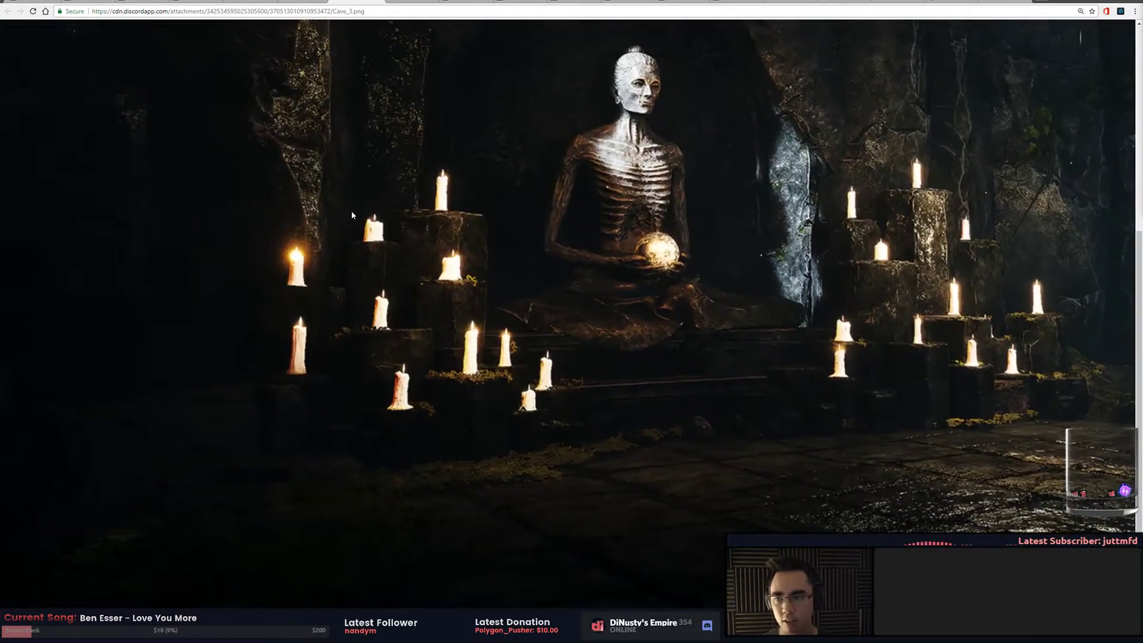
scroll(352, 215, "up", 3)
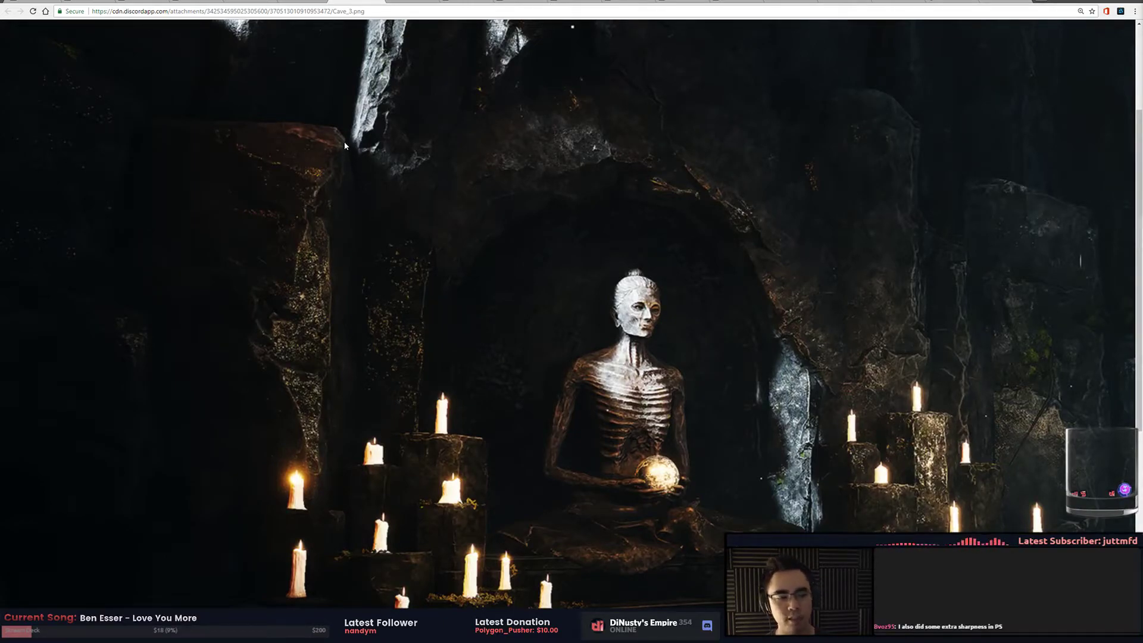
scroll(417, 190, "right", 4)
scroll(533, 266, "down", 3)
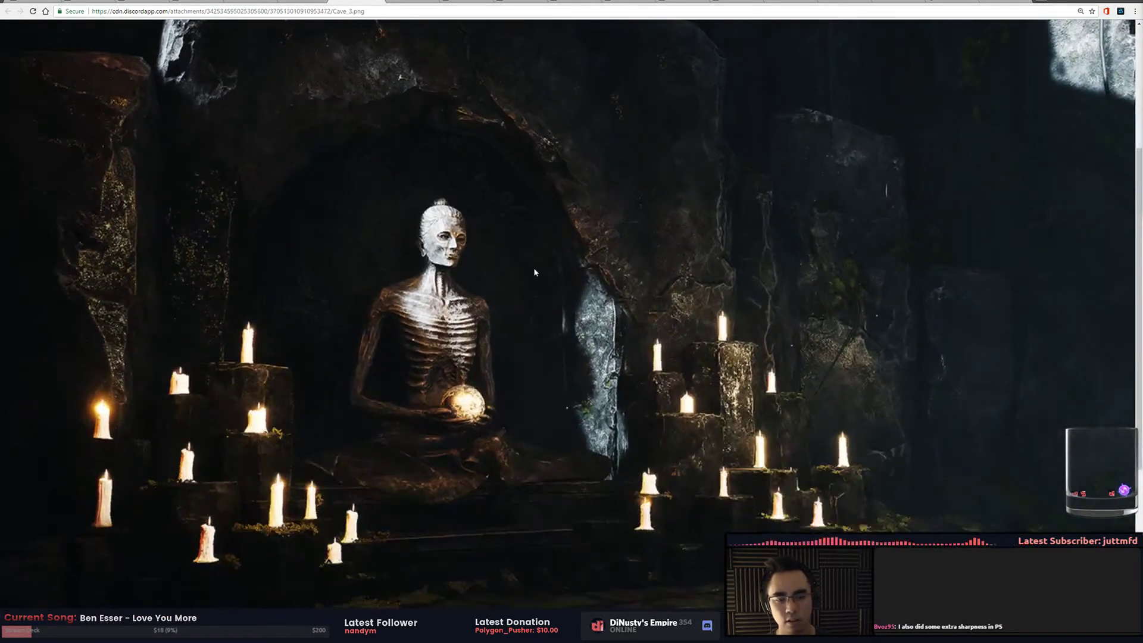
scroll(544, 256, "right", 3)
scroll(595, 298, "down", 2)
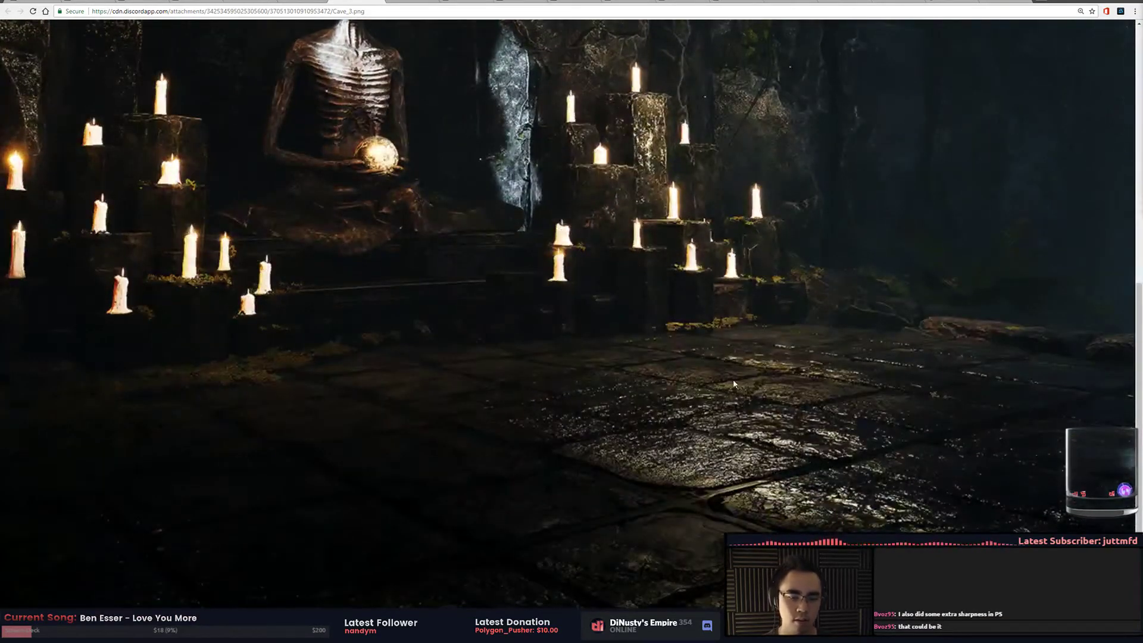
scroll(740, 329, "up", 4)
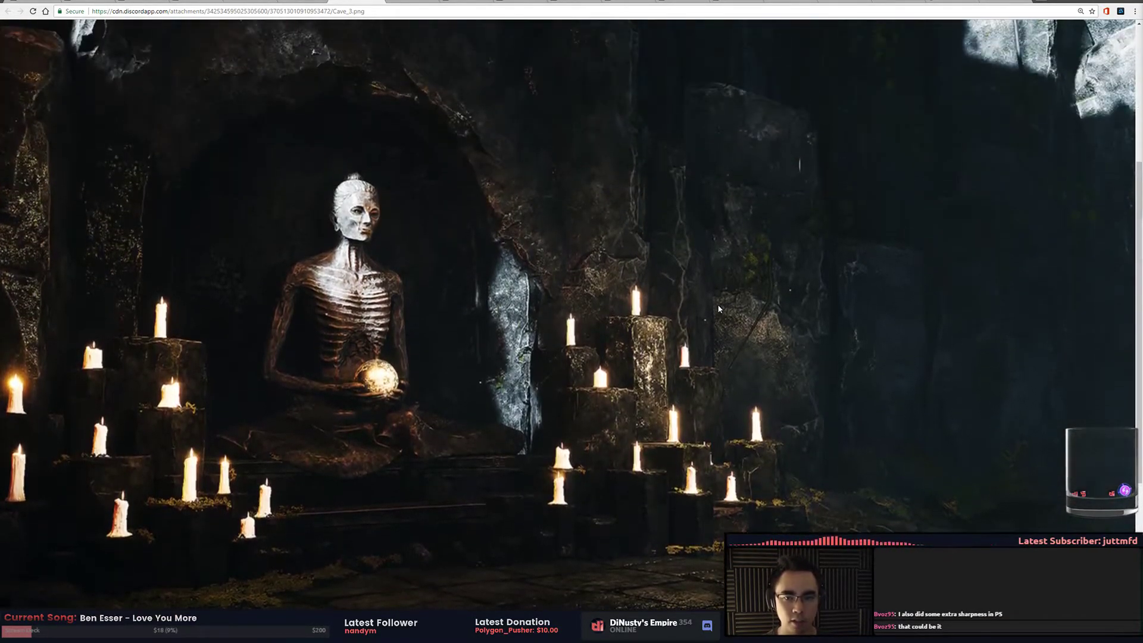
scroll(259, 256, "left", 2)
scroll(727, 299, "right", 1)
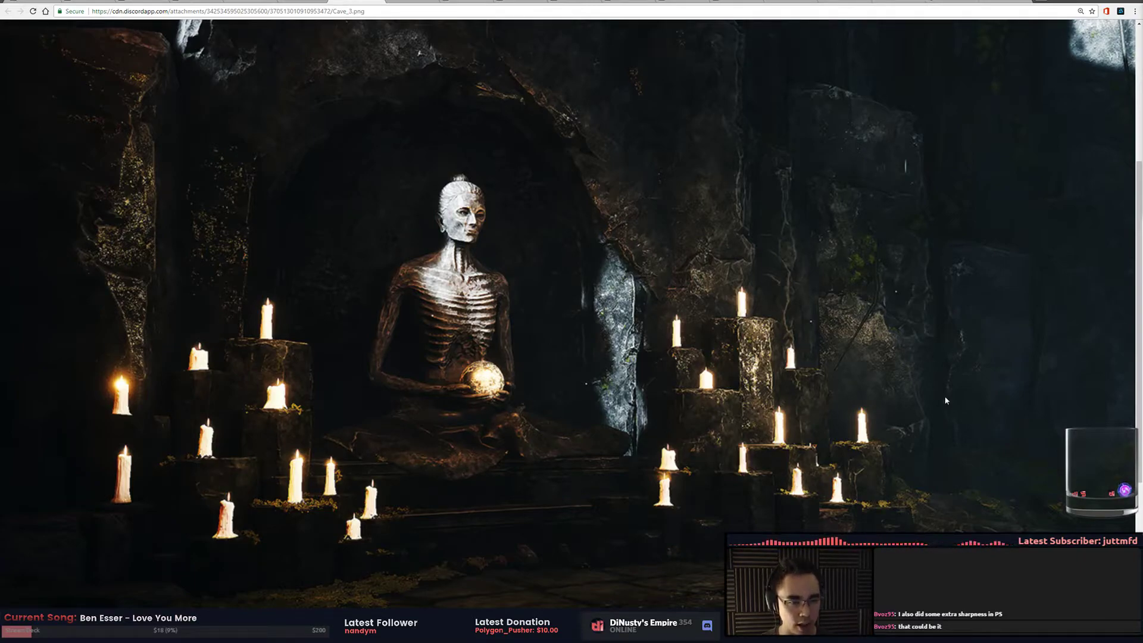
scroll(699, 302, "up", 4)
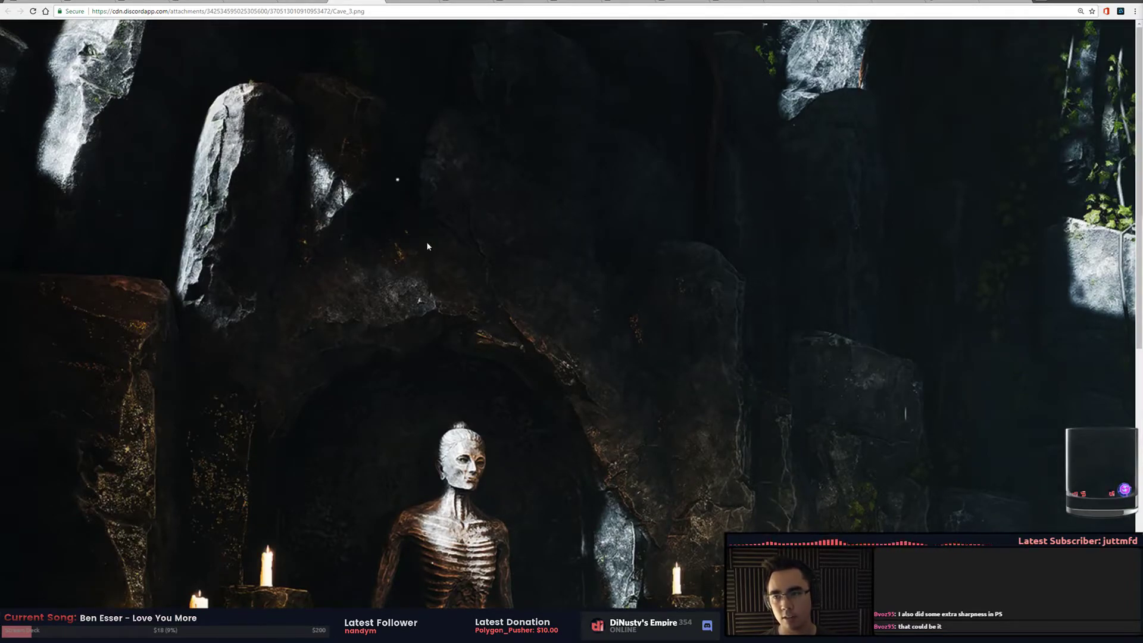
scroll(556, 276, "down", 7)
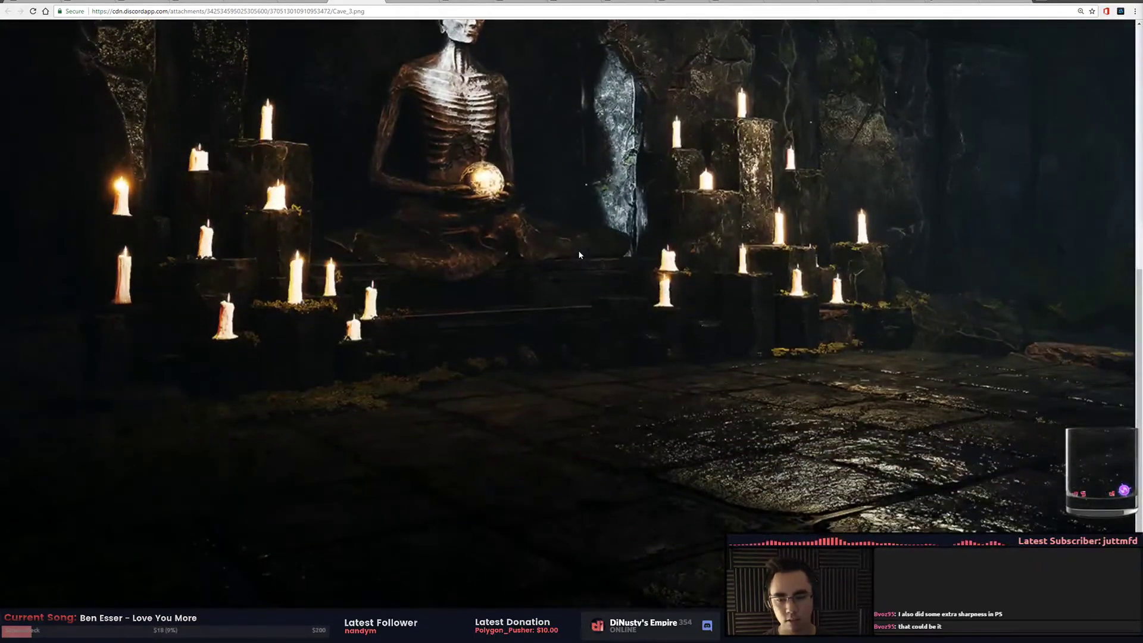
scroll(579, 253, "down", 1)
Copy the Cave_3.png image from Chrome and paste it into the Photoshop document as a new top layer
right_click(740, 391)
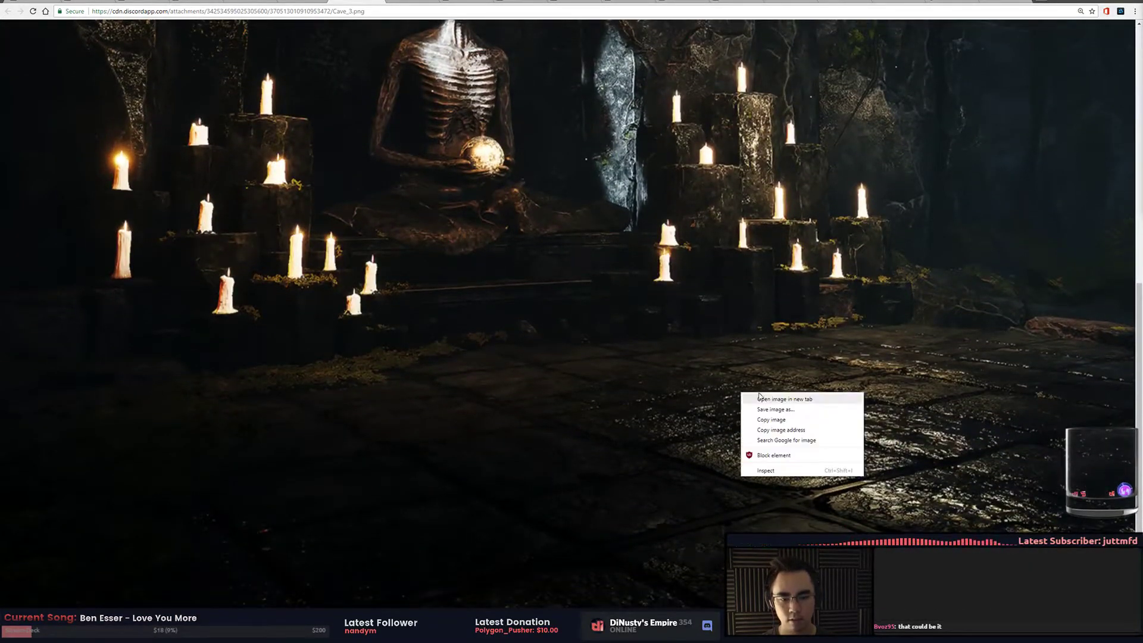
left_click(797, 420)
key("alt+Tab")
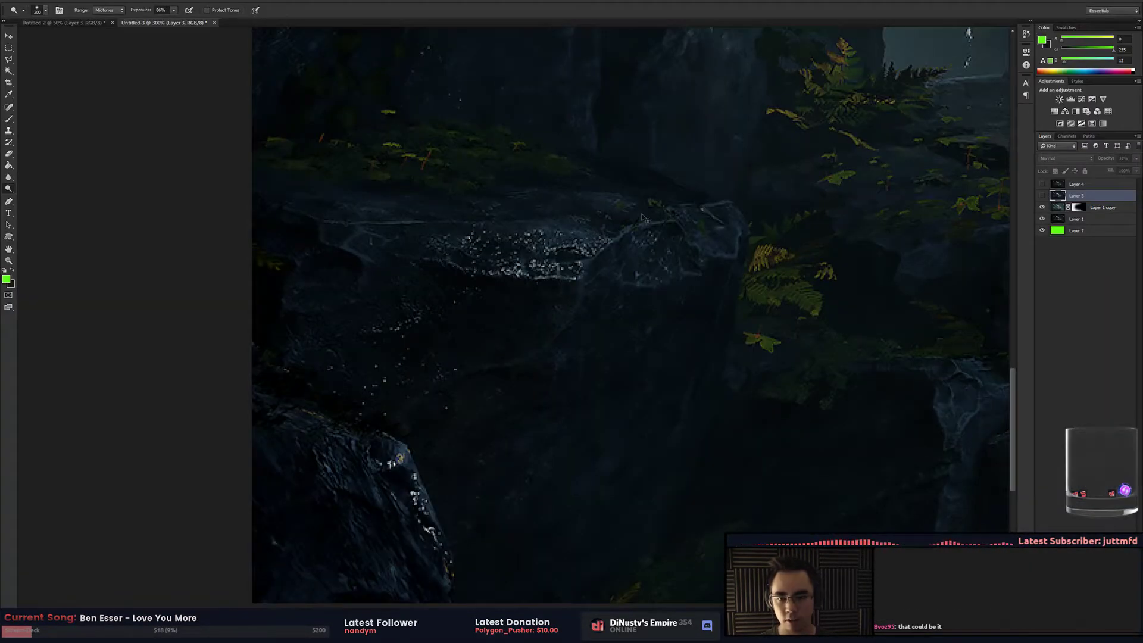
key("ctrl+minus")
key("ctrl+minus")
key("ctrl+minus")
key("ctrl+minus")
left_click(1077, 184)
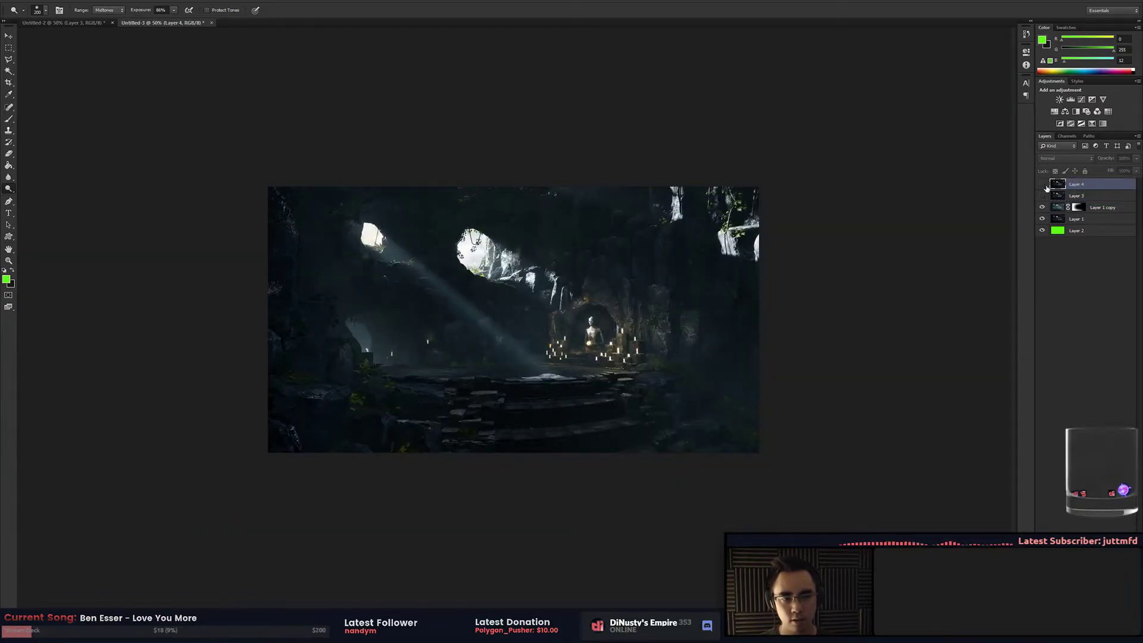
key("ctrl+v")
left_click_drag(926, 317, 988, 395, "ctrl")
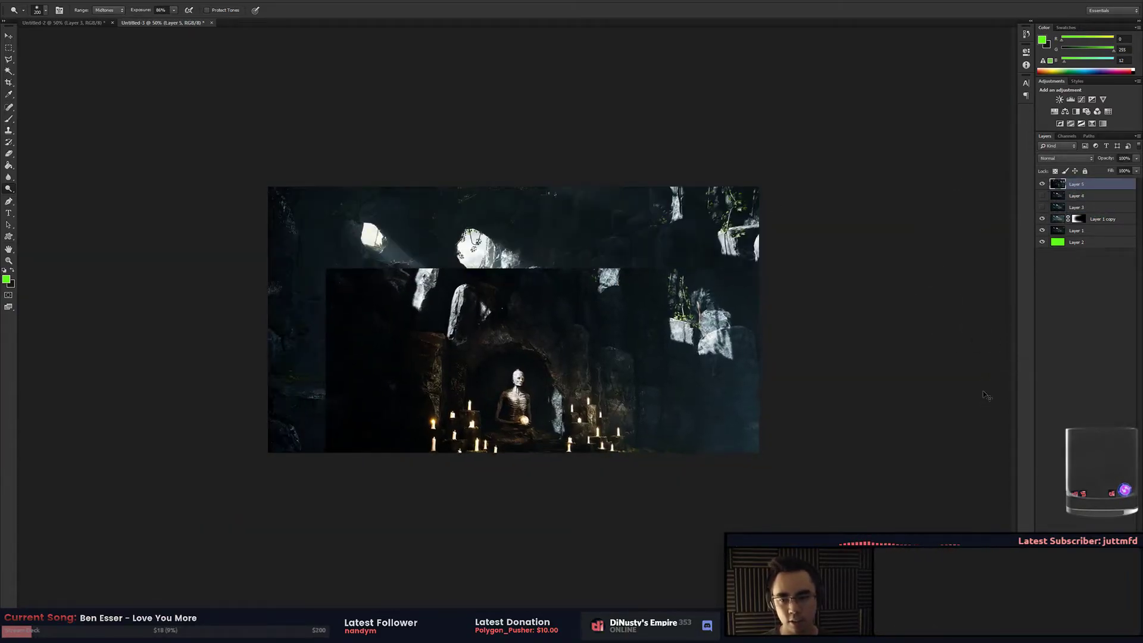
key("ctrl+z")
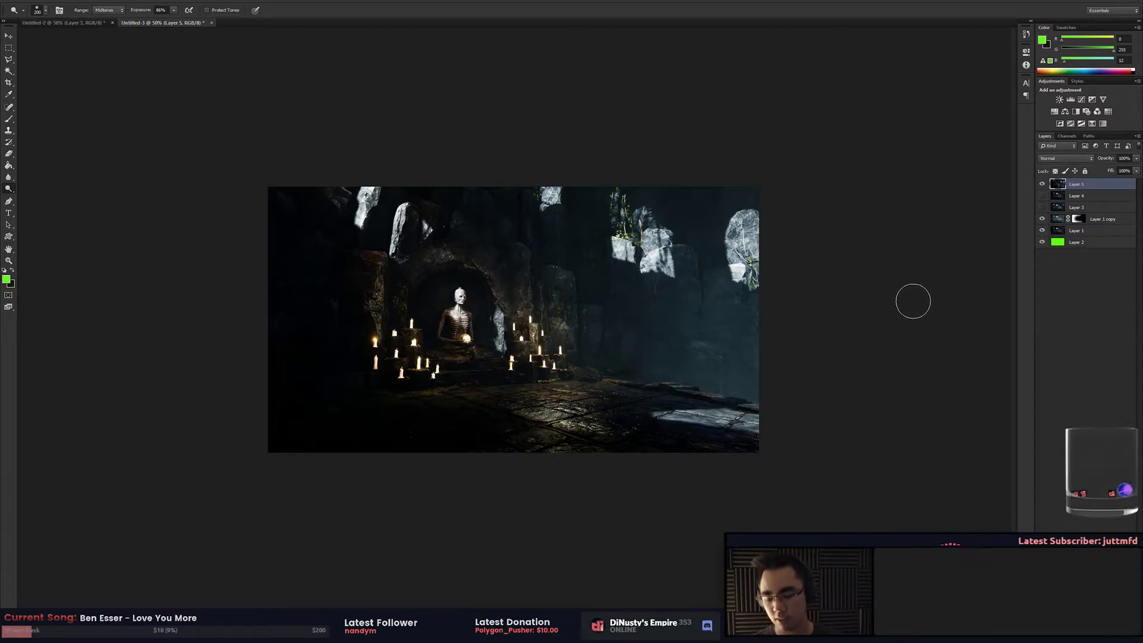
Try dodging the glossy floor in front of the statue with the Range set to Highlights, and undo the stroke
key("ctrl+plus")
key("ctrl+plus")
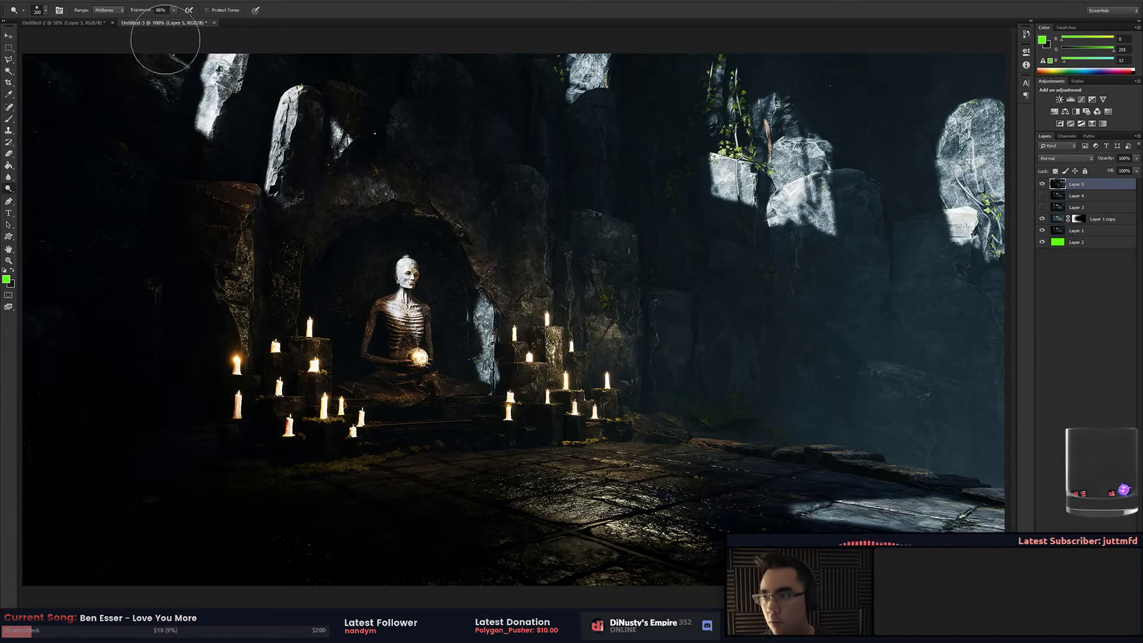
left_click(113, 10)
left_click(114, 29)
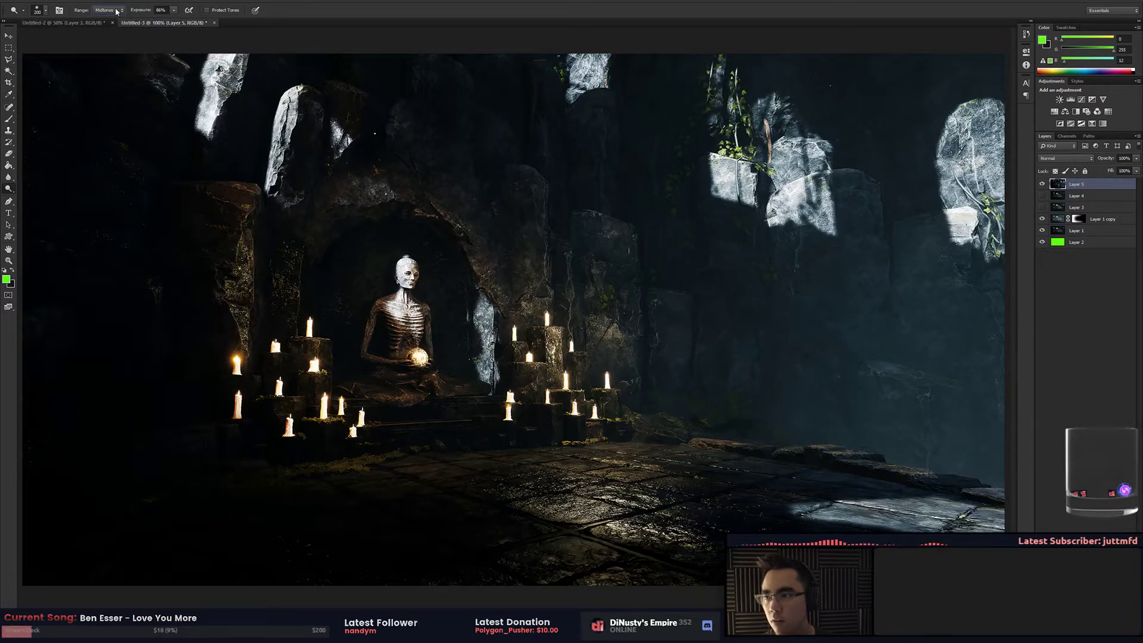
left_click(117, 11)
left_click(110, 34)
mouse_move(595, 464)
left_mouse_down()
mouse_move(510, 472)
mouse_move(837, 493)
left_mouse_up()
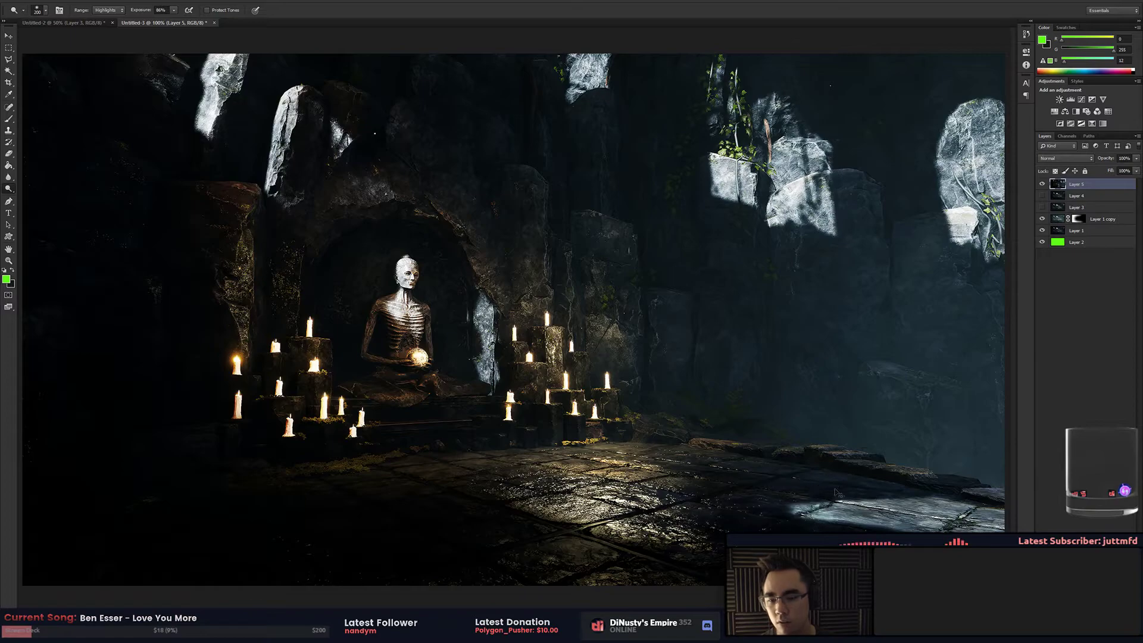
key("ctrl+z")
Darken the glossy floor reflections in front of the statue with the Burn tool, using the Highlights range followed by Midtones
key("shift+o")
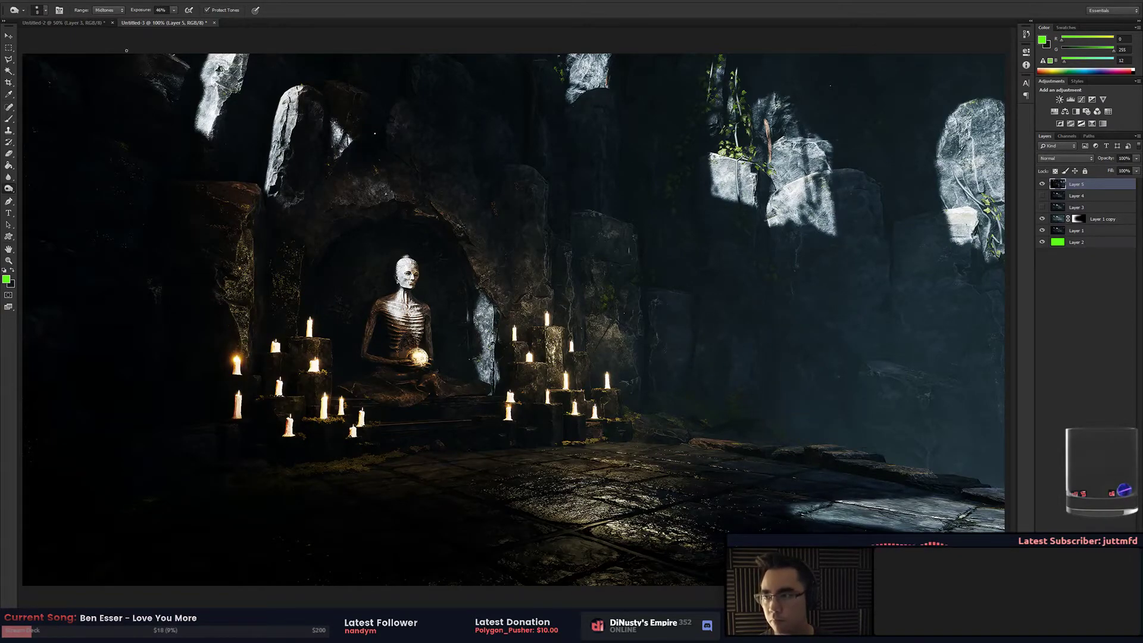
left_click(106, 11)
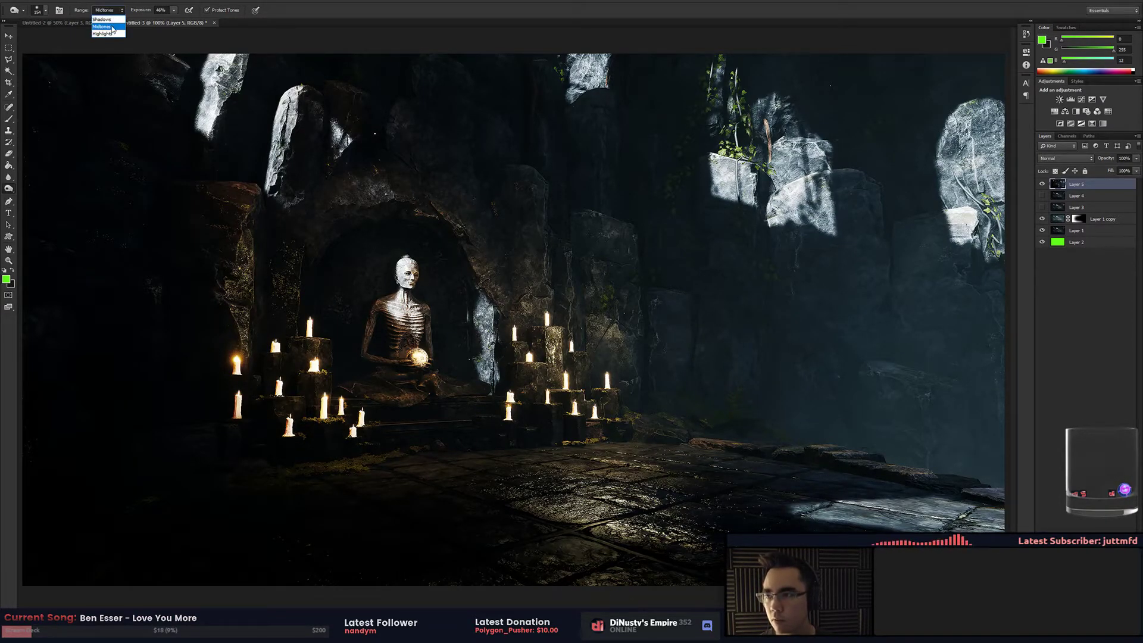
left_click(110, 34)
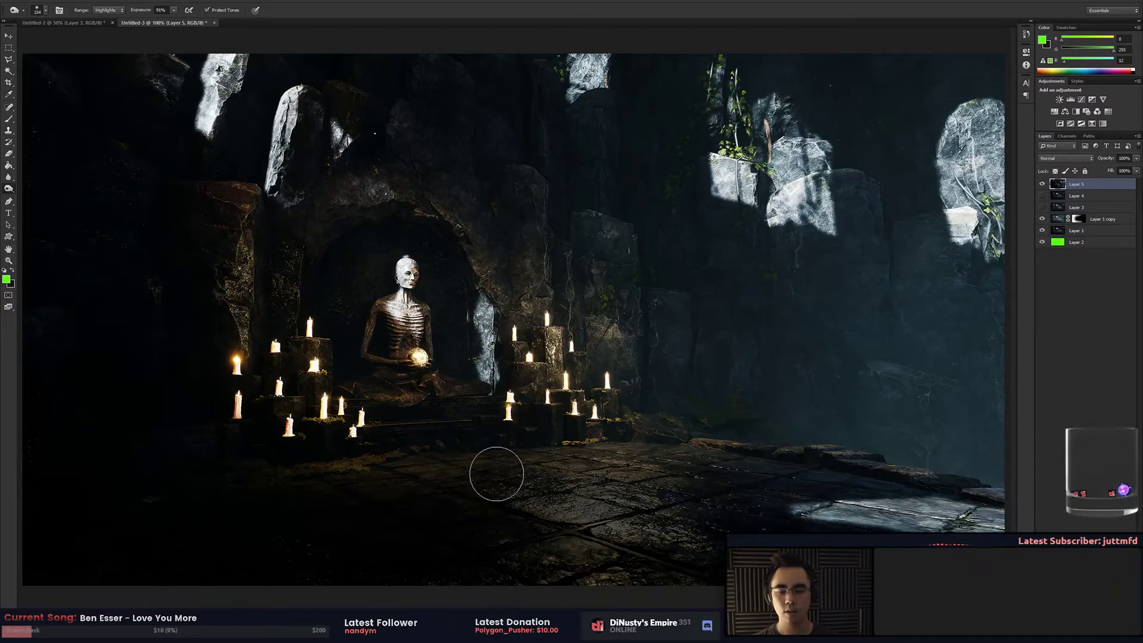
left_click(104, 9)
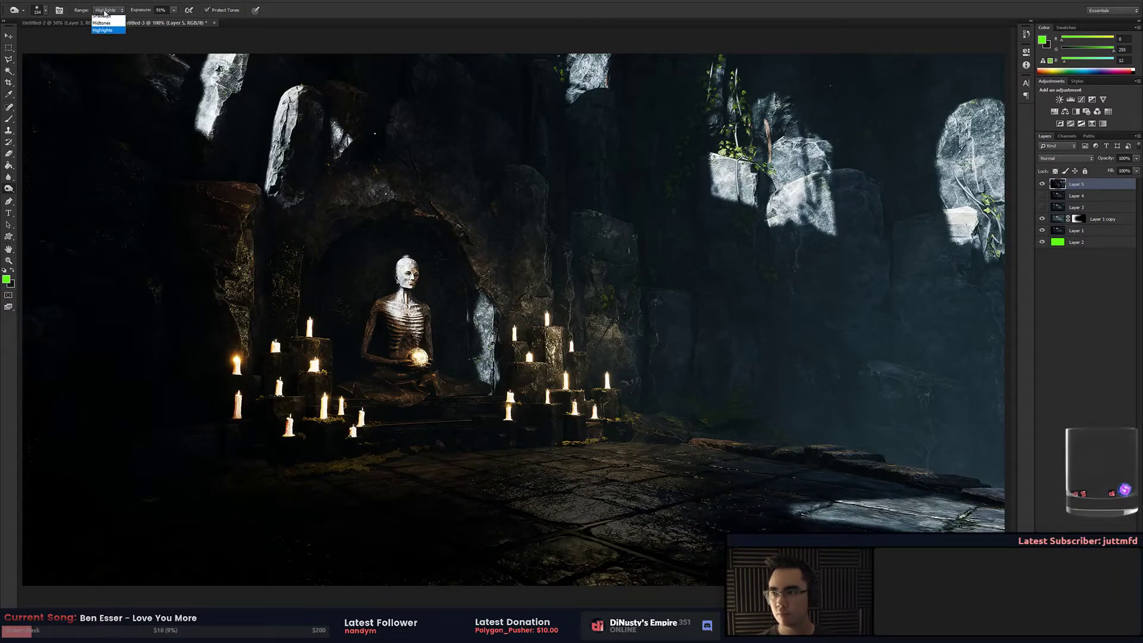
left_click(106, 24)
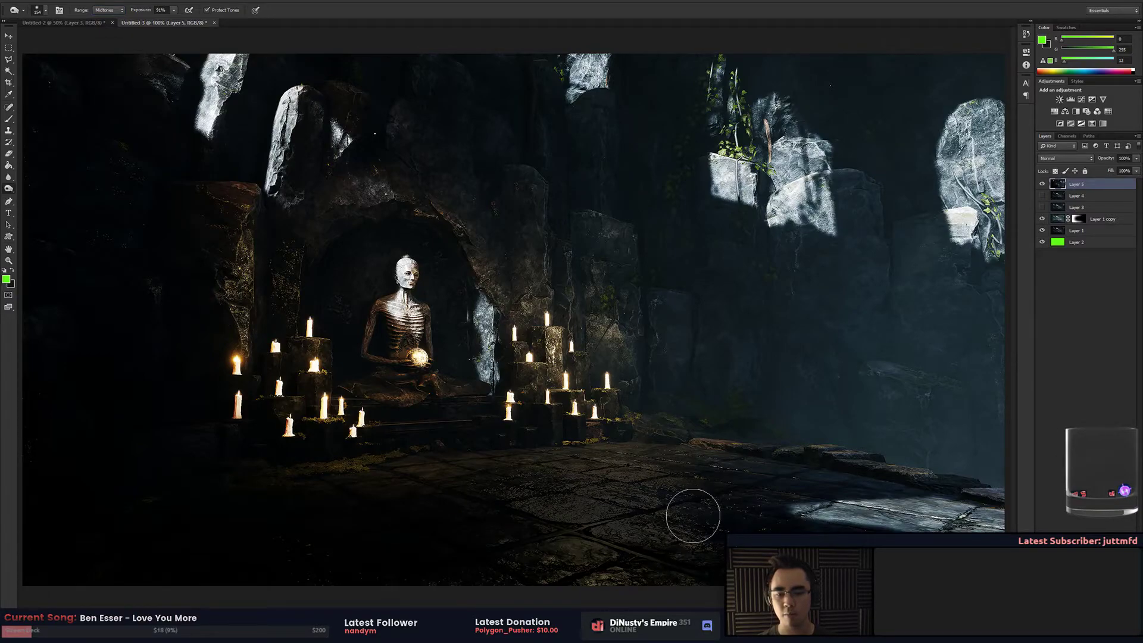
Review the darkened floor in front of the statue both up close and within the whole cave render
key("ctrl+minus")
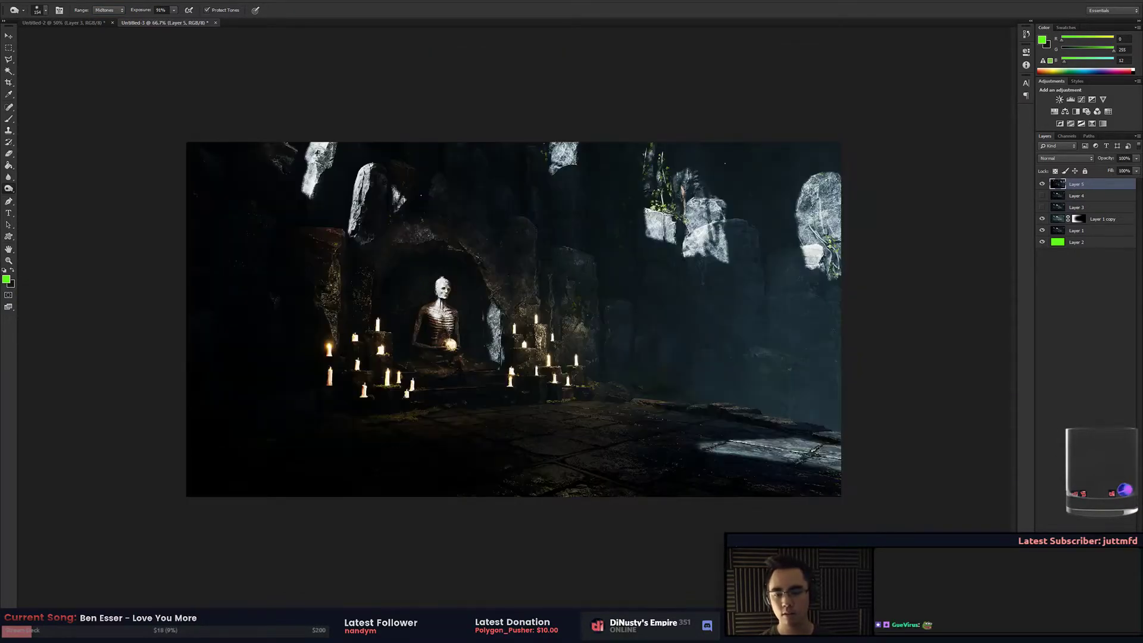
key("ctrl+plus")
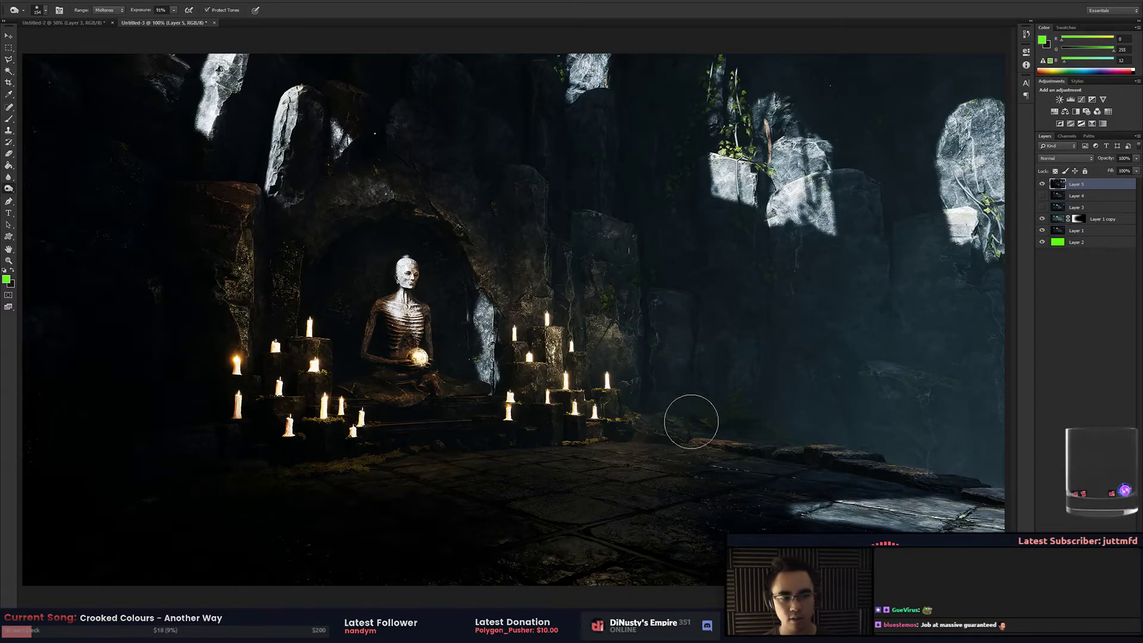
key("ctrl+minus")
key("ctrl+plus")
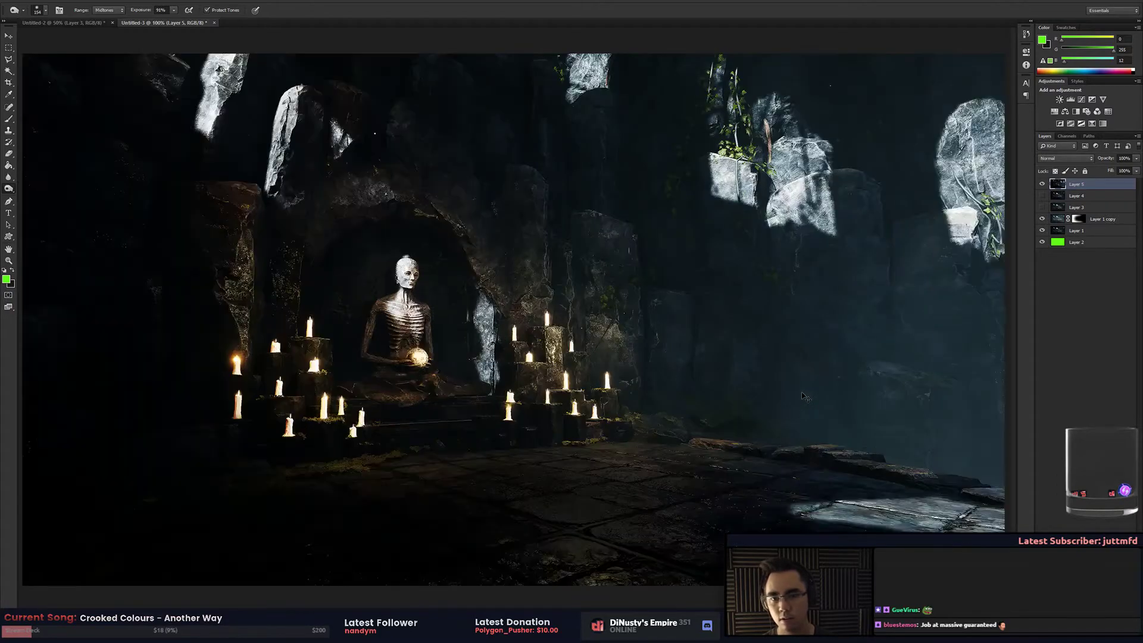
Examine the ivy vines, the sunlit rocks around them and the bare dark cave wall beside them at close range
scroll(801, 393, "up", 2)
scroll(806, 219, "up", 3)
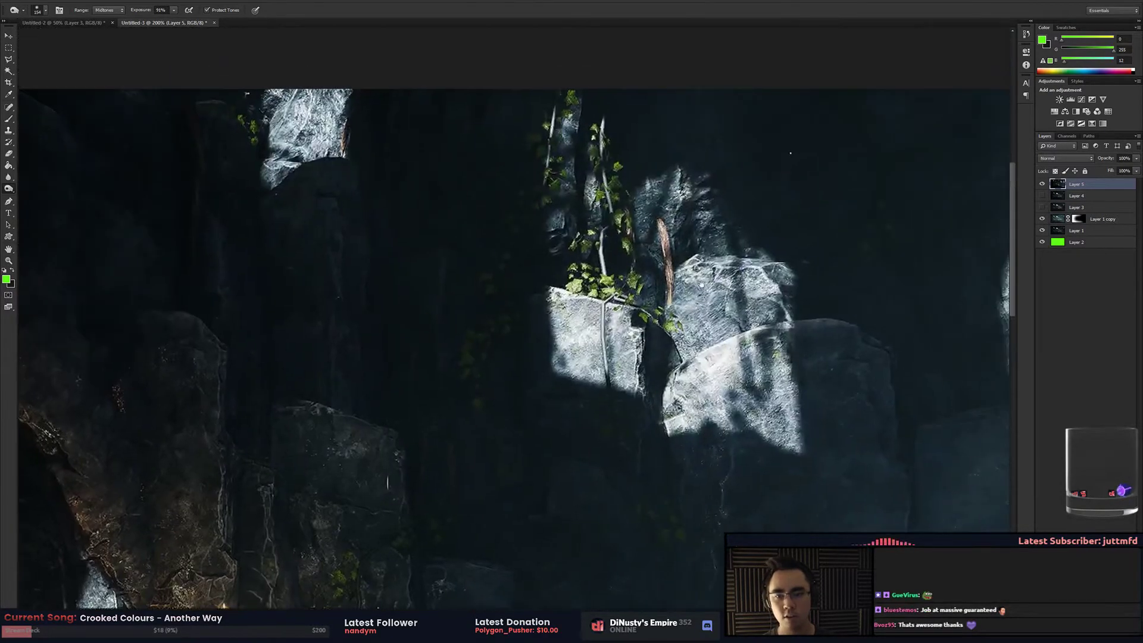
key("ctrl+plus")
left_click_drag(736, 427, 716, 464)
key("bracketleft")
key("bracketleft")
key("bracketleft")
key("bracketleft")
key("bracketleft")
key("bracketleft")
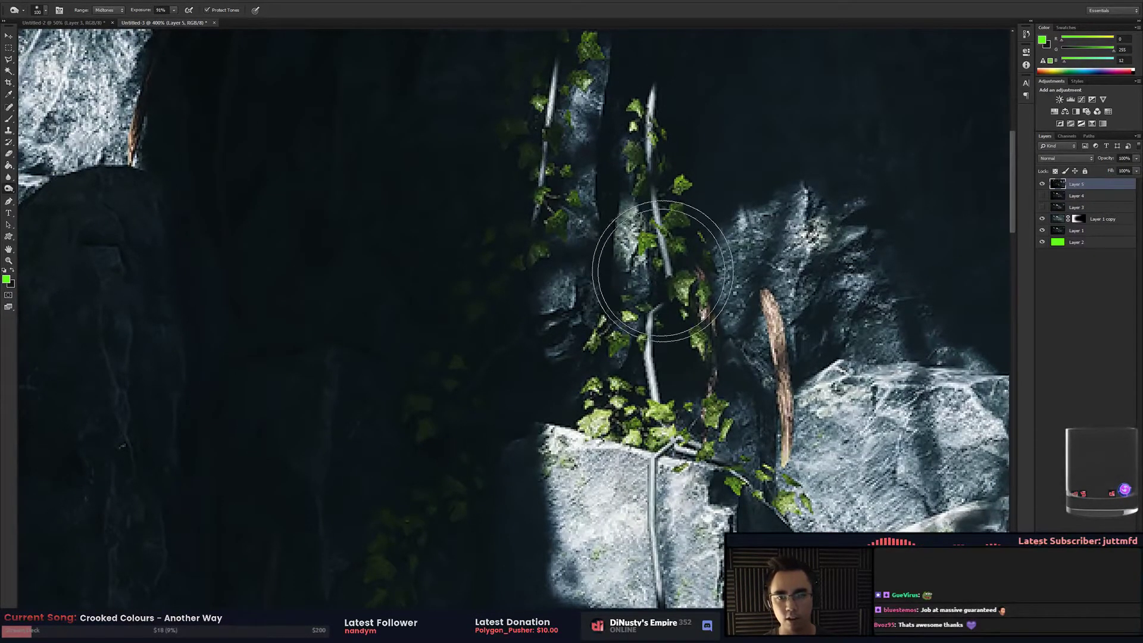
key("bracketleft")
key("bracketleft")
key("bracketleft")
key("bracketleft")
key("bracketleft")
key("bracketleft")
key("bracketleft")
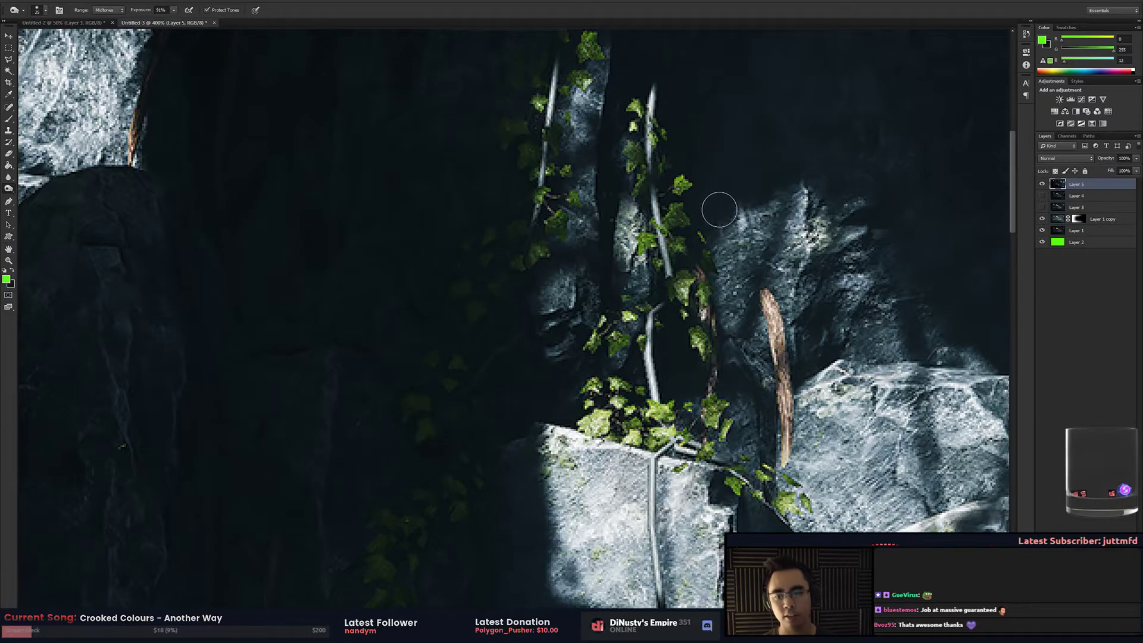
key("ctrl+1")
key("ctrl+plus")
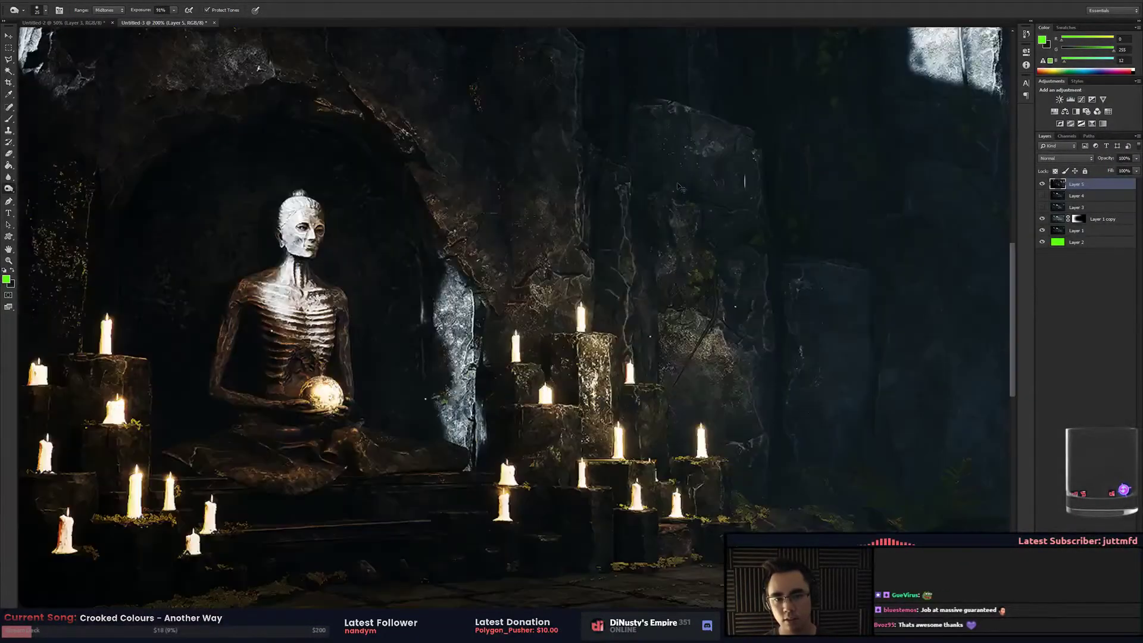
left_click_drag(772, 170, 648, 247)
left_click_drag(785, 72, 699, 294)
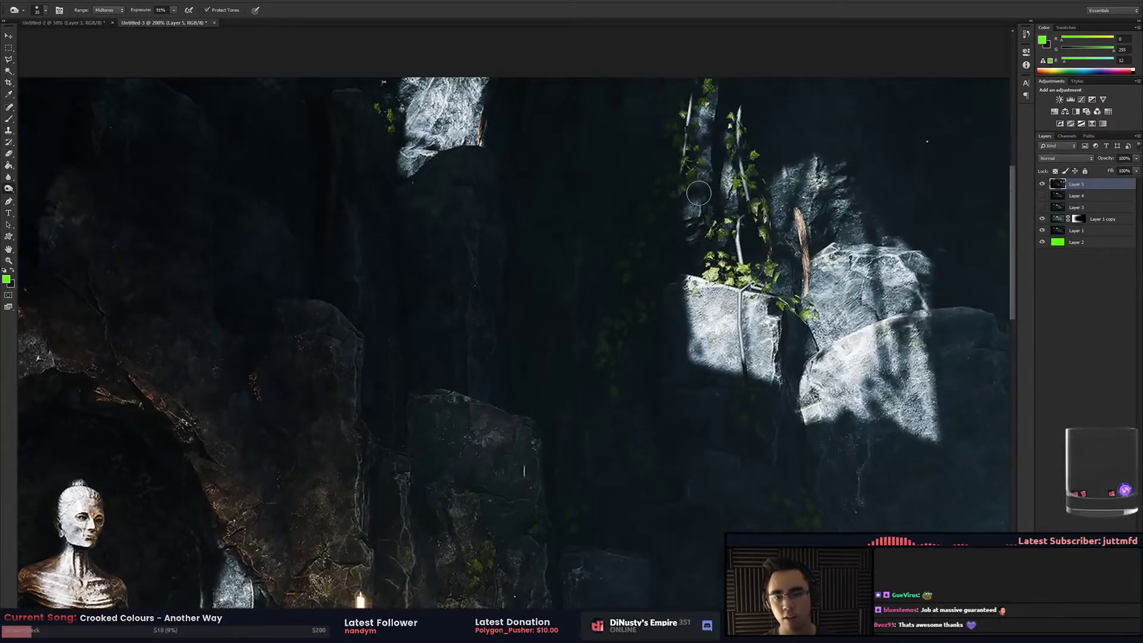
Clone ivy leaves with the Clone Stamp tool from the lit vines onto the dark rock wall beside them
key("s")
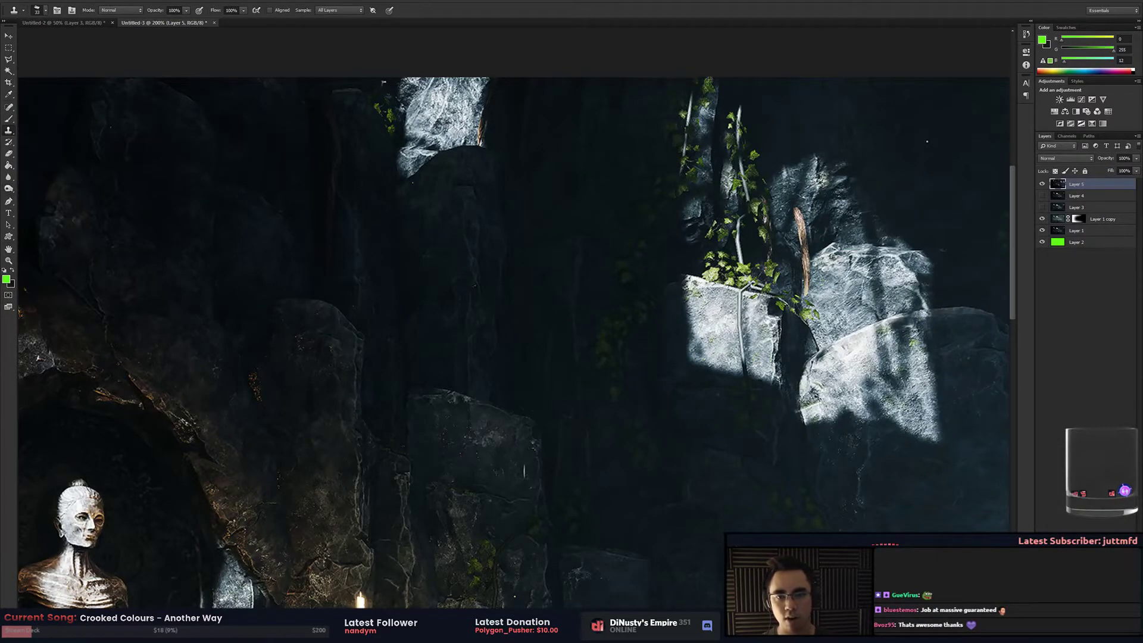
mouse_move(707, 90)
left_mouse_down()
mouse_move(675, 98)
mouse_move(632, 152)
mouse_move(610, 150)
left_mouse_up()
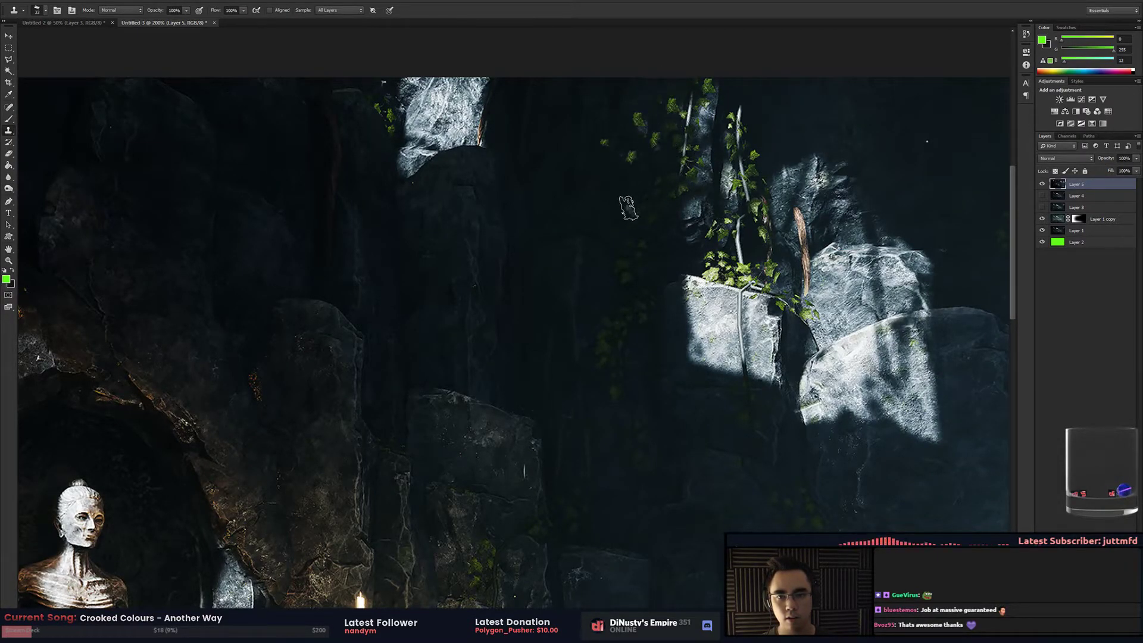
mouse_move(628, 207)
left_mouse_down()
mouse_move(646, 191)
mouse_move(631, 285)
left_mouse_up()
left_click(614, 262, "alt")
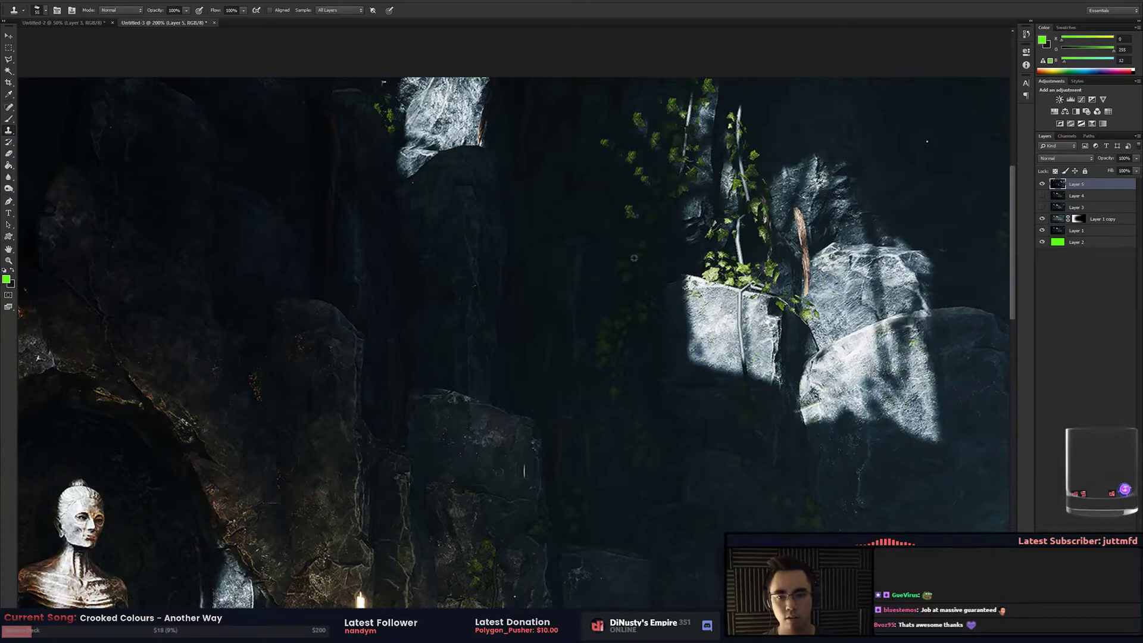
right_click(634, 258, "alt")
left_click(623, 220)
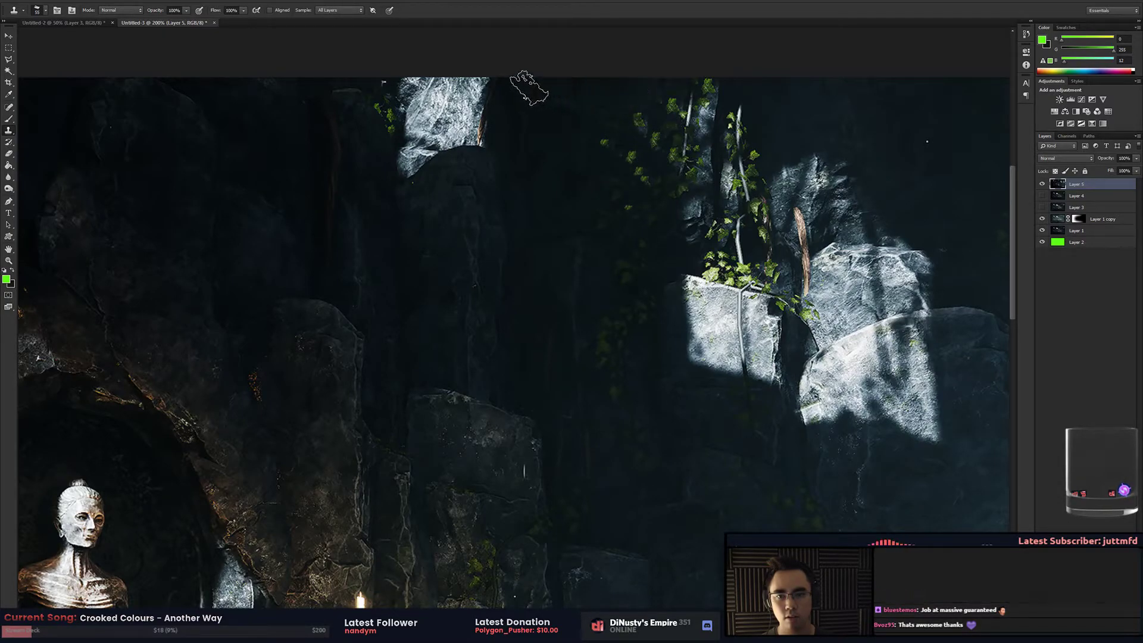
Extend the cloned ivy down the dark wall and up towards the sunlit rock at the image's upper edge
left_click_drag(663, 296, 670, 278)
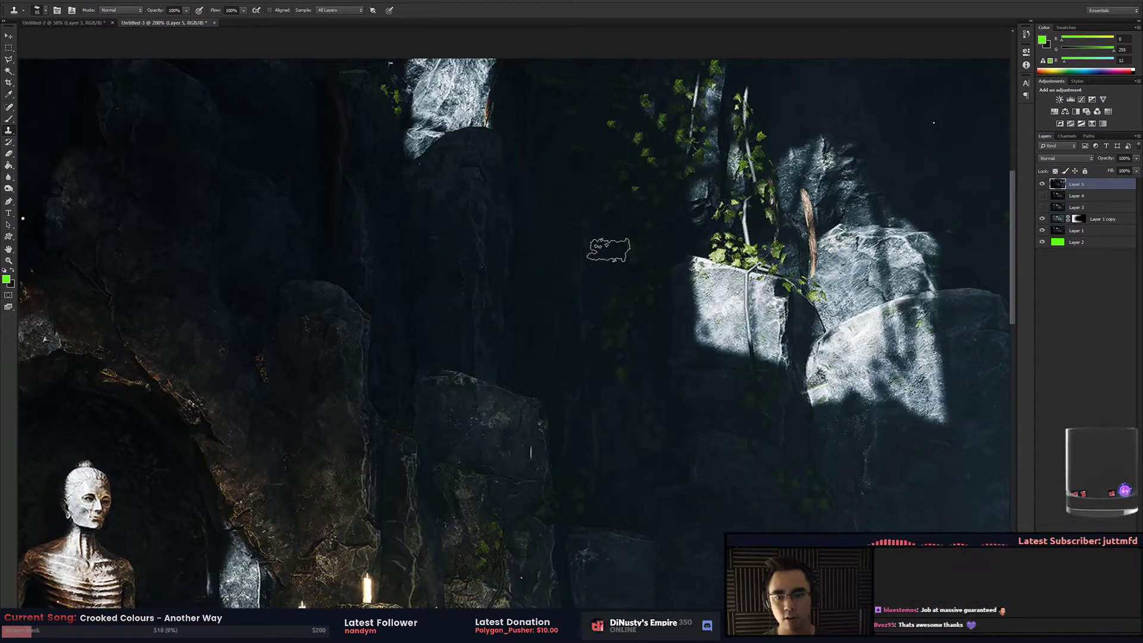
left_click(640, 251)
left_click(569, 147)
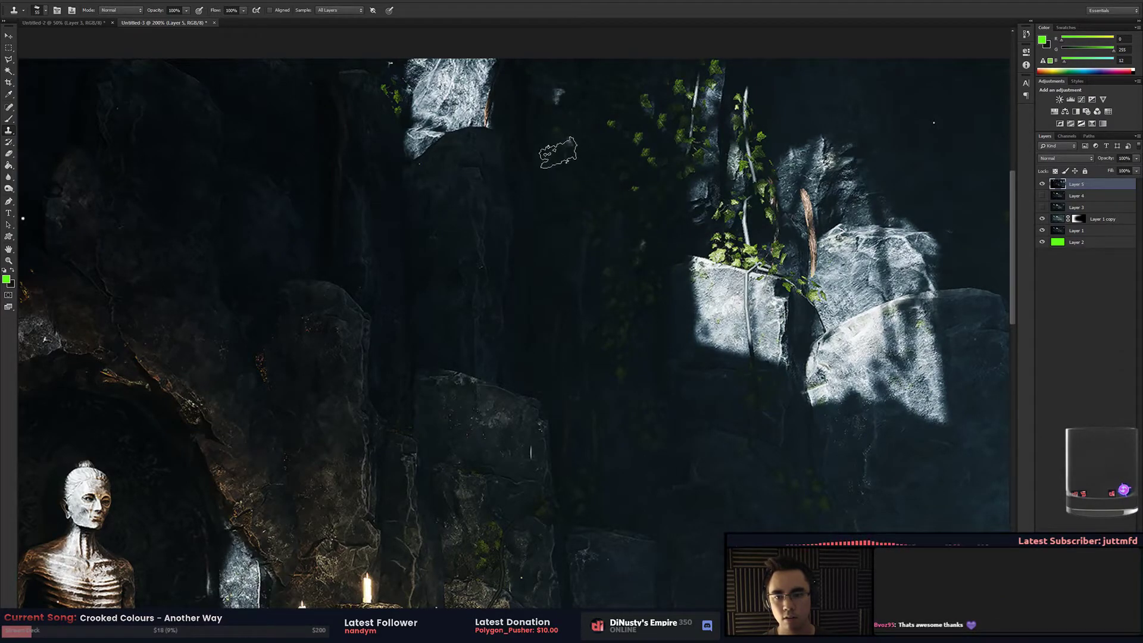
left_click(567, 132)
left_click(562, 97)
left_click(643, 175, "alt")
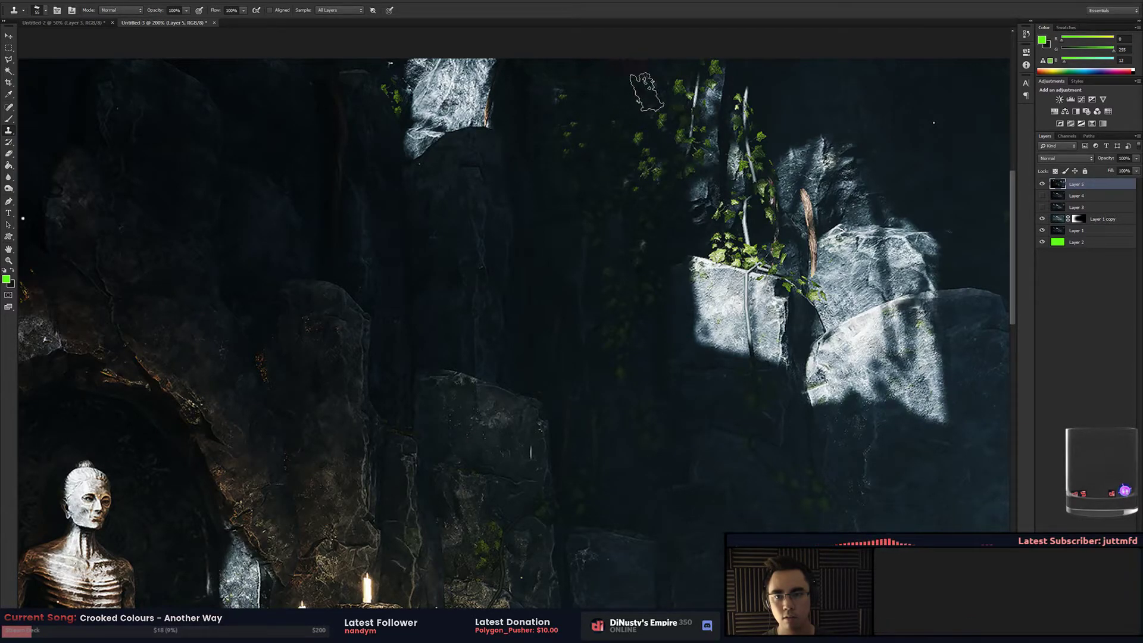
Clone extra ivy leaves around the lit vines and over the upper edge of the sunlit rock beneath them
left_click(760, 79)
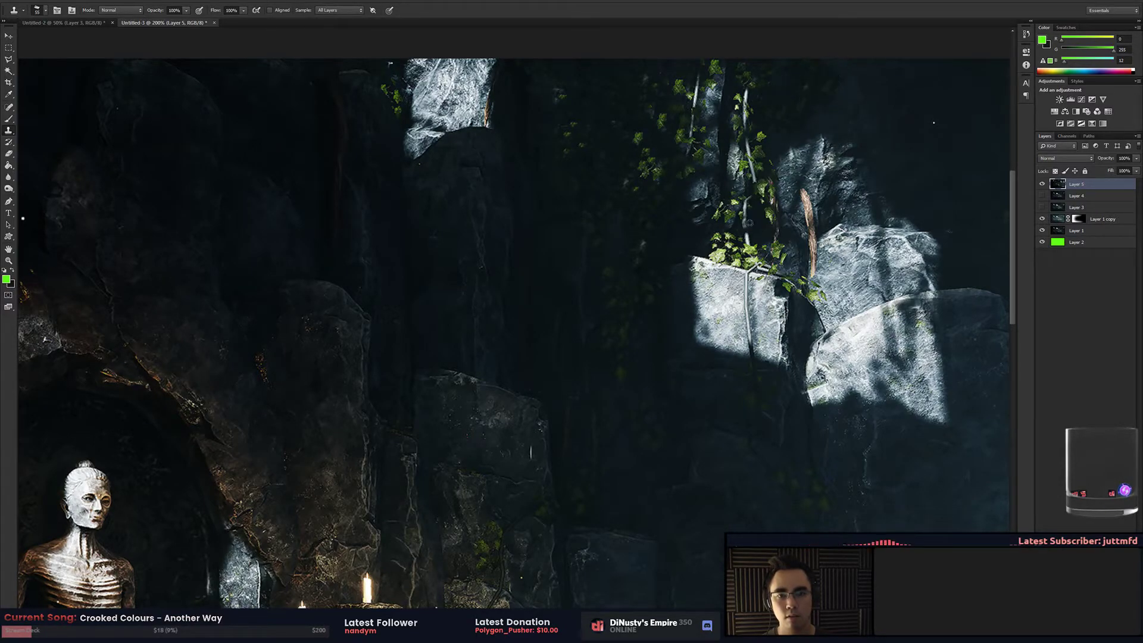
left_click(734, 274)
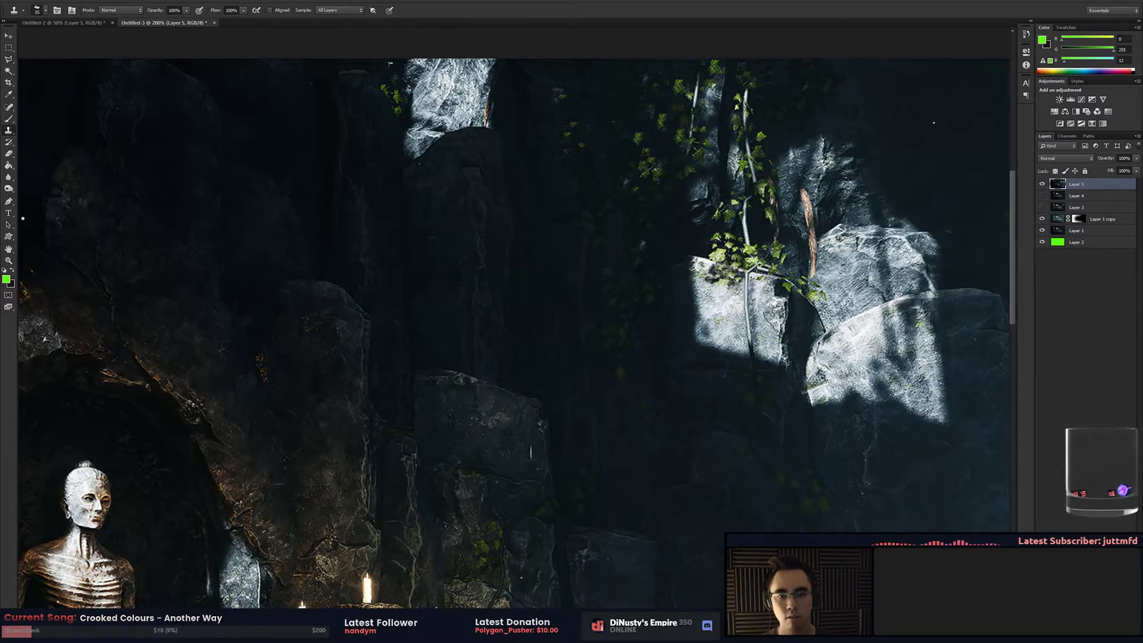
left_click(760, 289)
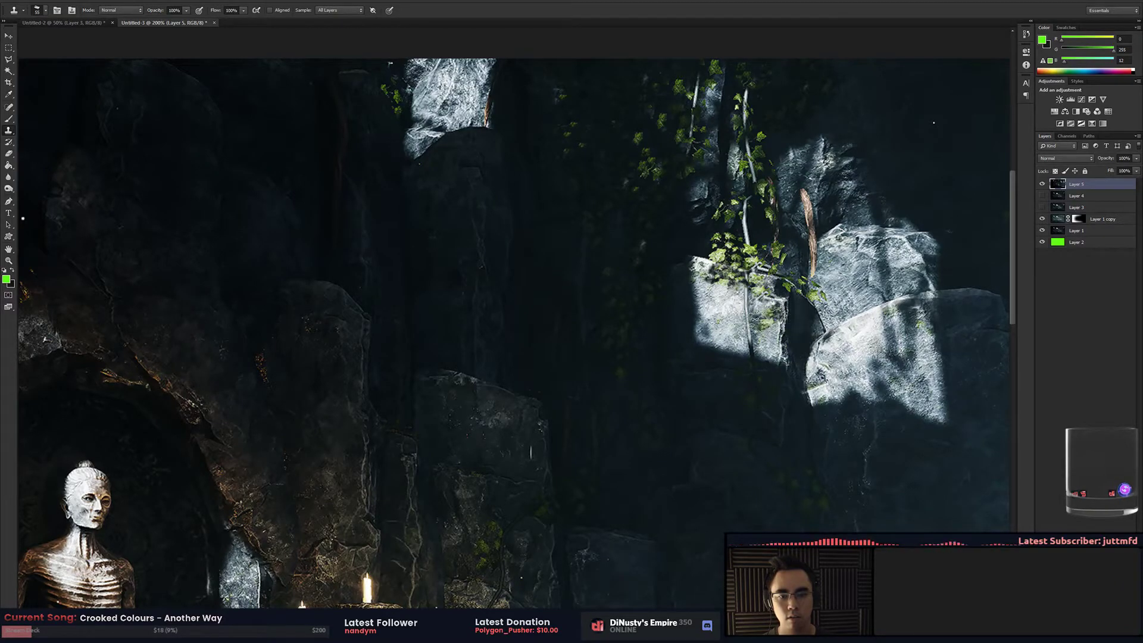
key("ctrl+minus")
key("ctrl+minus")
key("ctrl+minus")
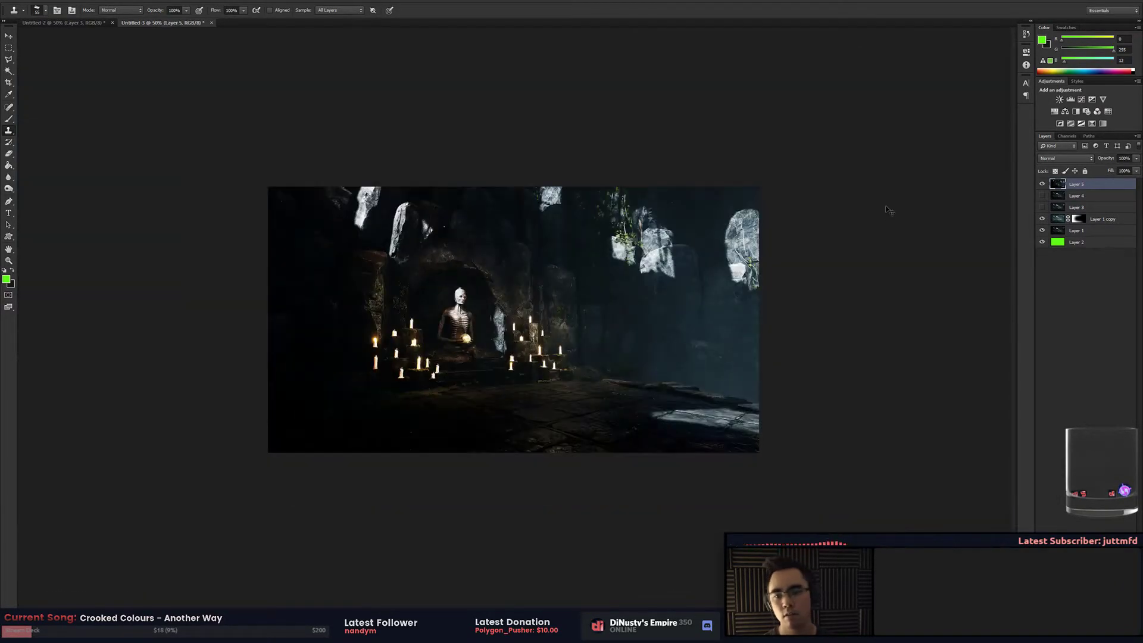
key("ctrl+plus")
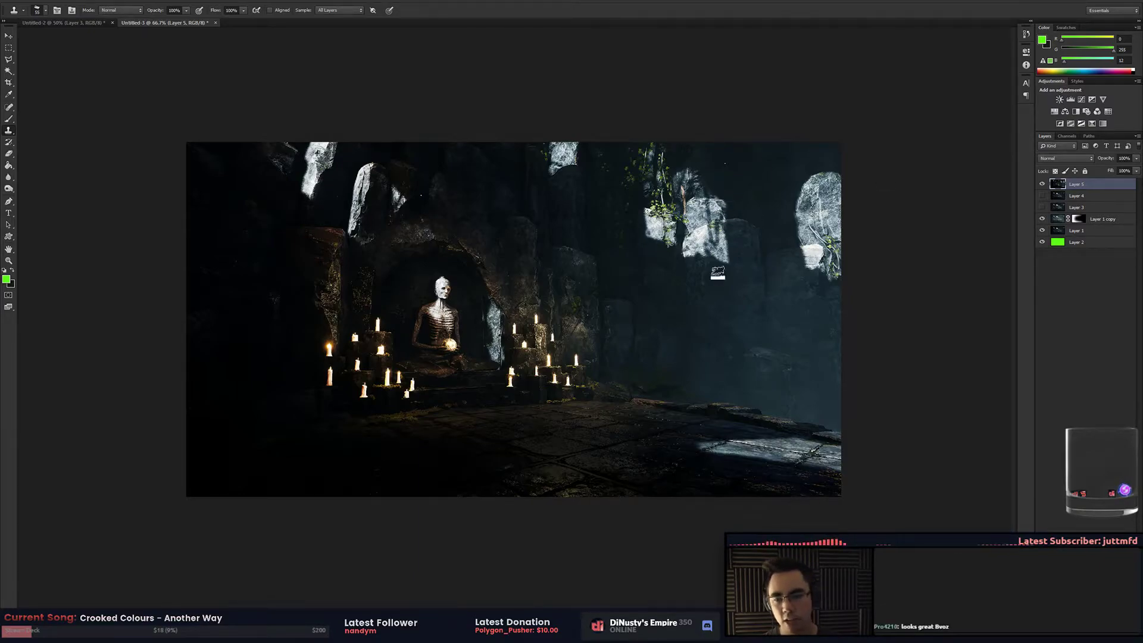
Switch to Chrome and bring up the imgur album with the sci-fi environment renders
key("alt+Tab")
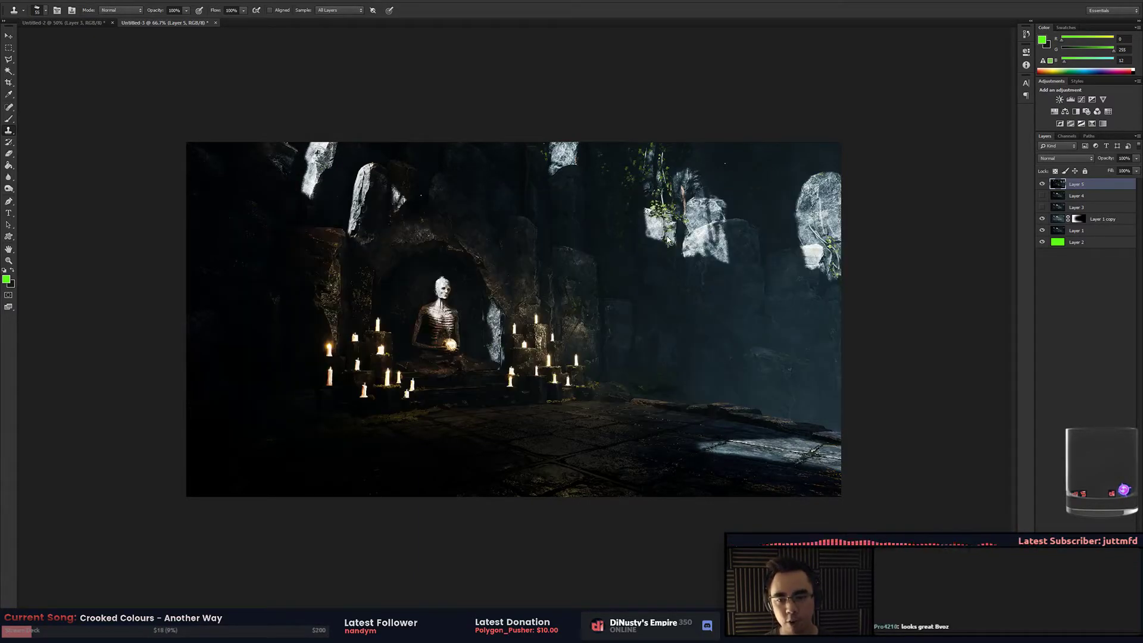
key("alt+Tab")
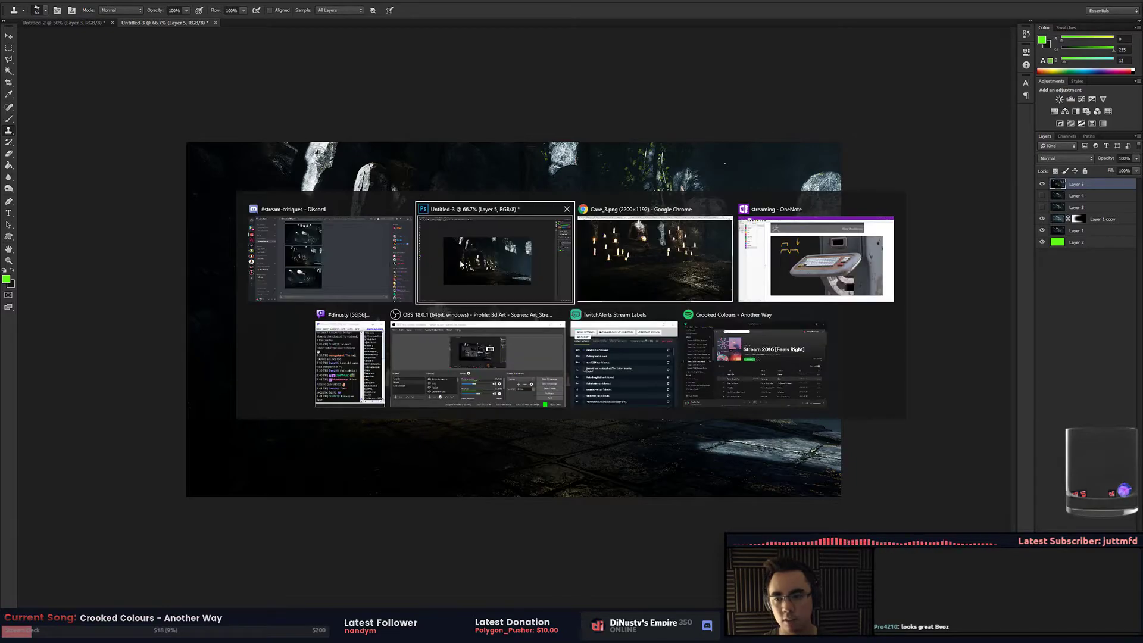
left_click(646, 247)
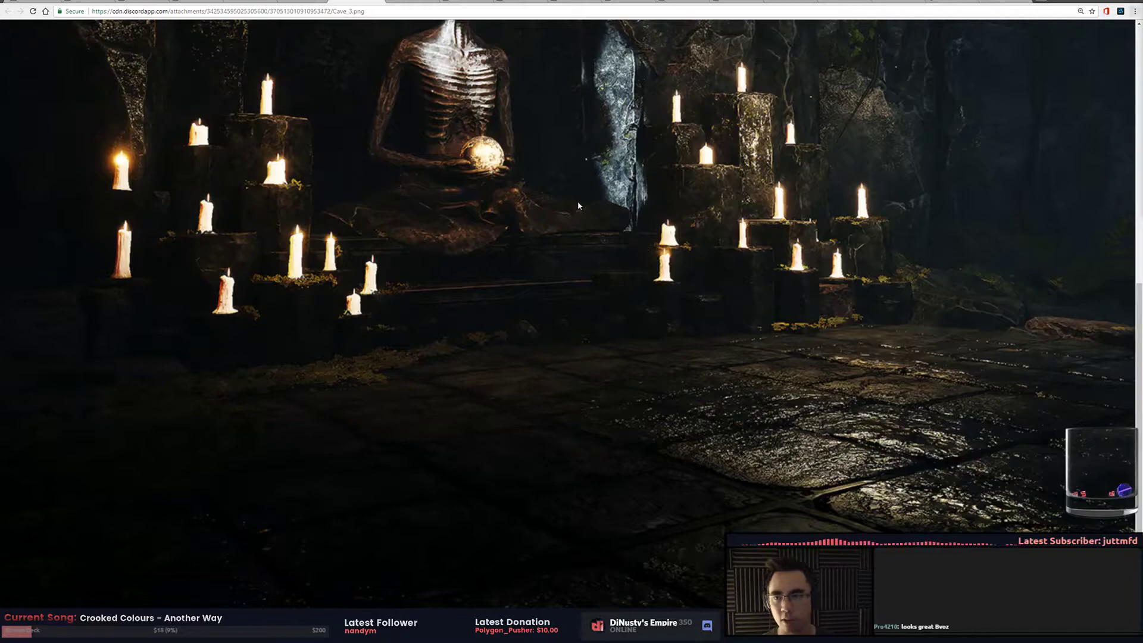
key("ctrl+Tab")
key("ctrl+Tab")
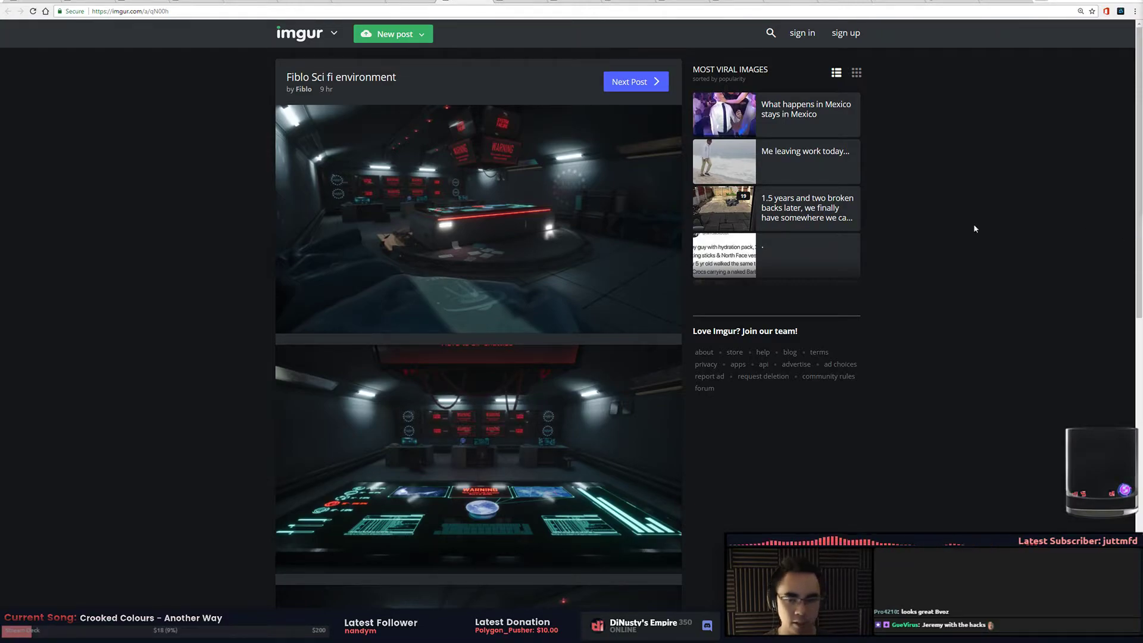
View the album's first image, the control room with the red warning screens, at enlarged size
left_click(628, 240)
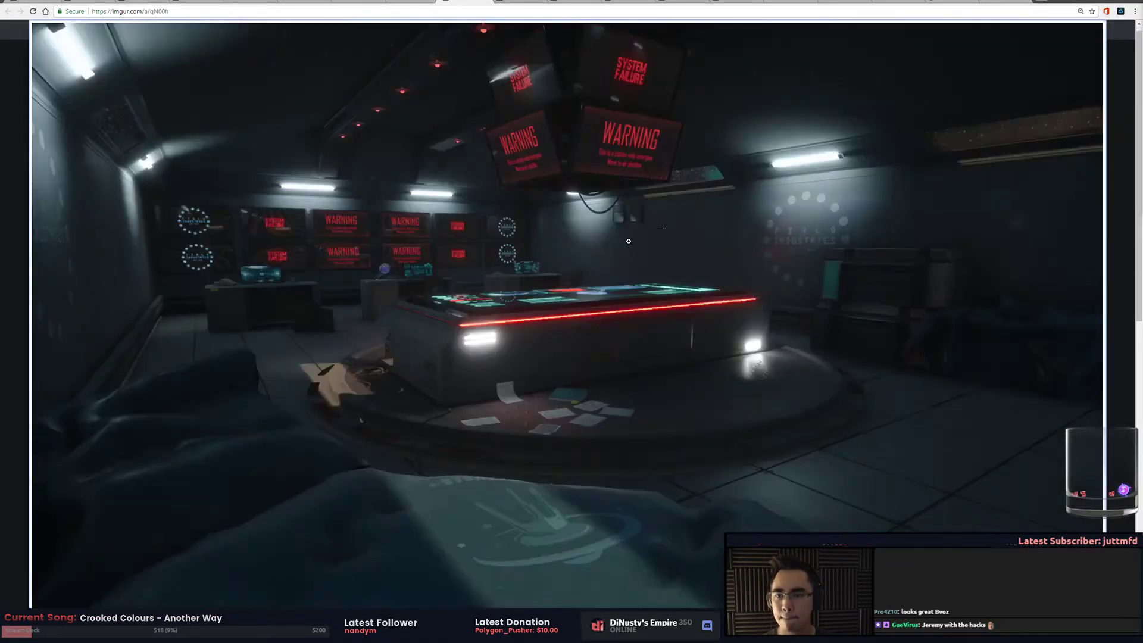
key("Right")
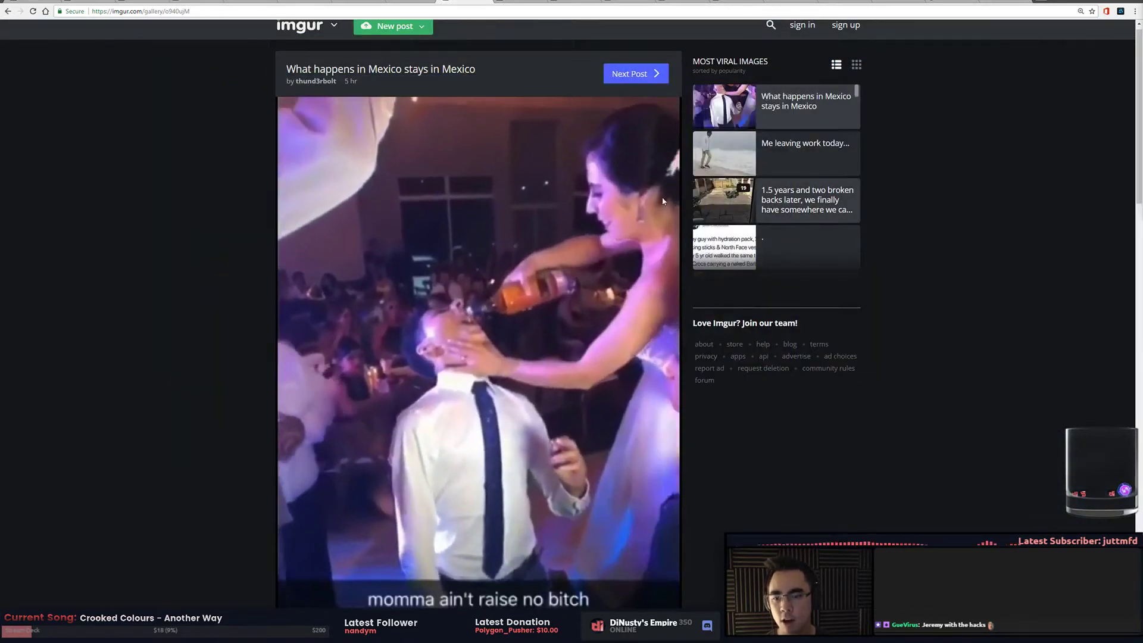
key("Right")
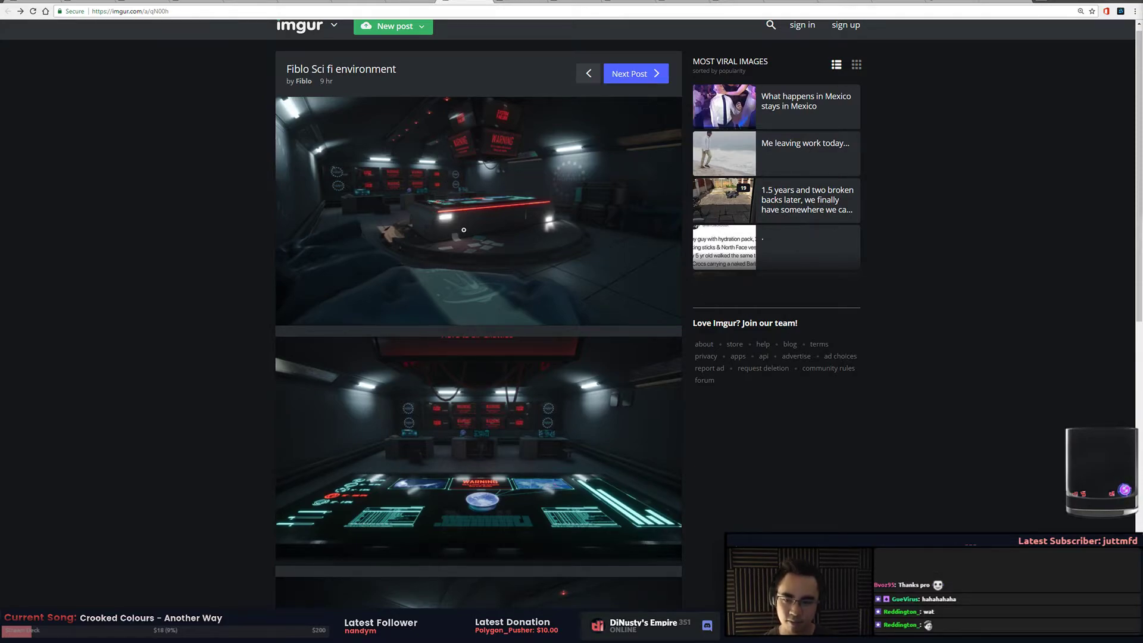
left_click(565, 232)
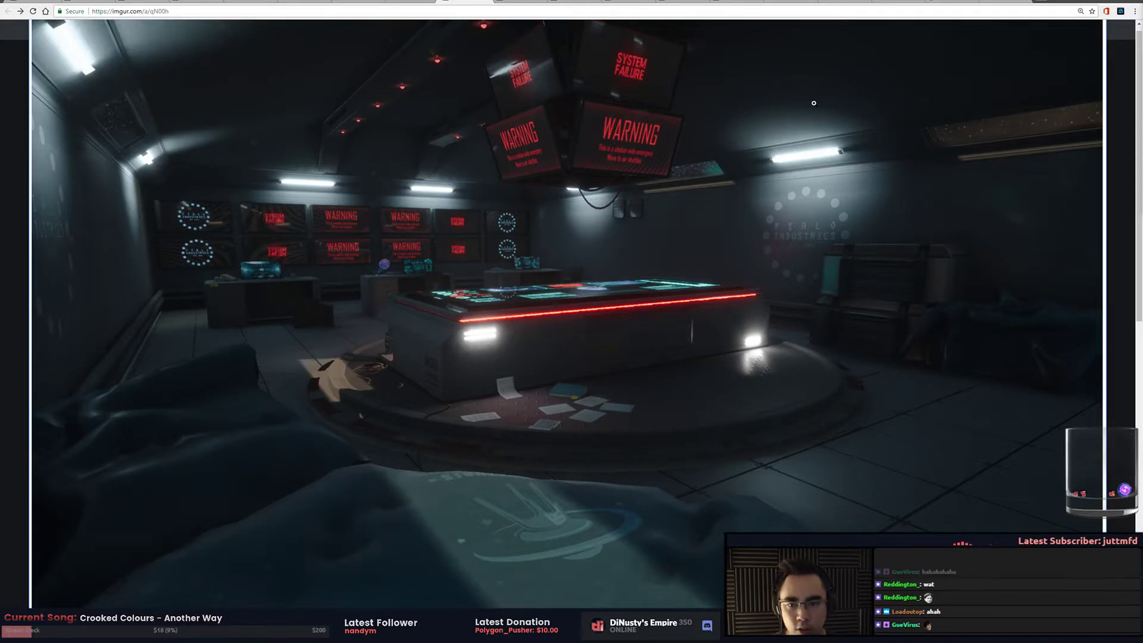
Copy the enlarged control room image from Chrome and paste it into the Photoshop cave document as a new layer
right_click(882, 253)
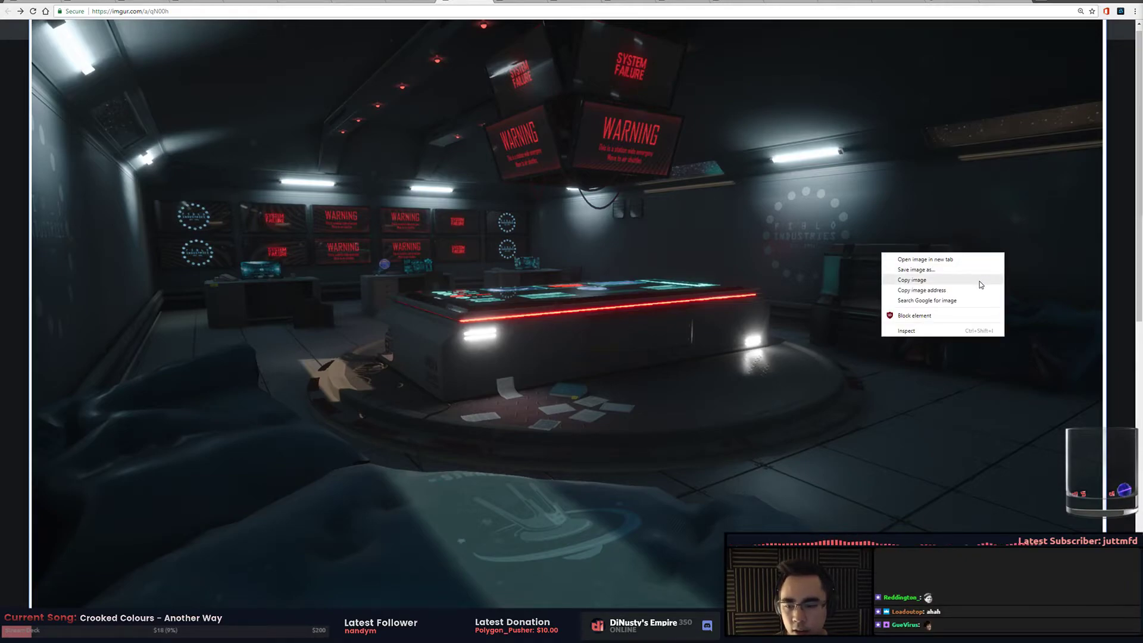
left_click(980, 281)
key("alt+Tab")
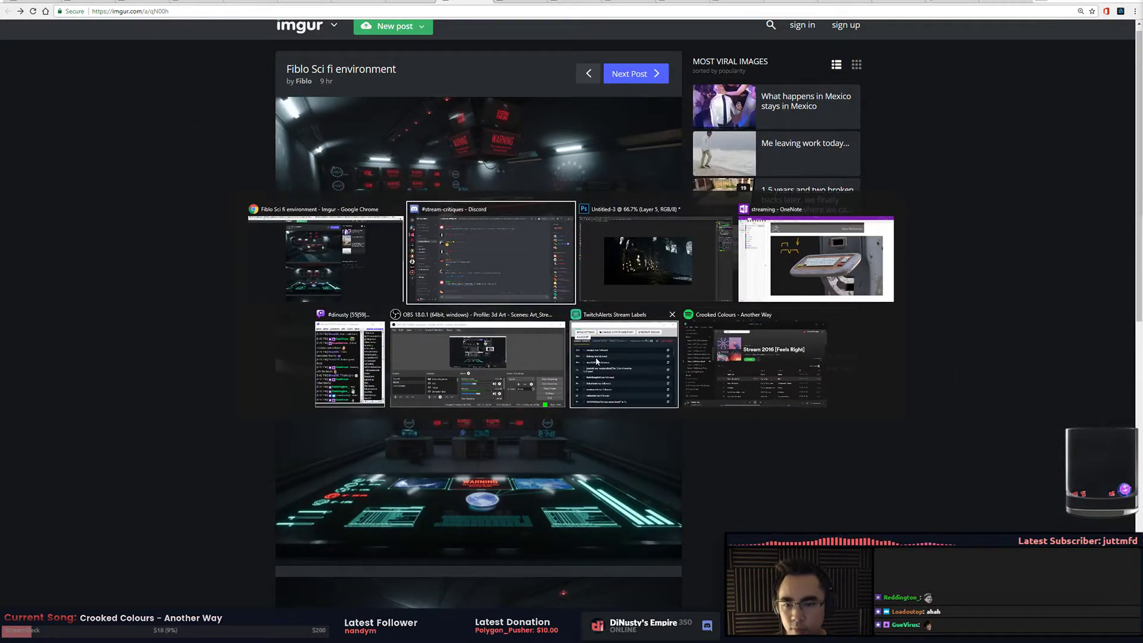
left_click(686, 274)
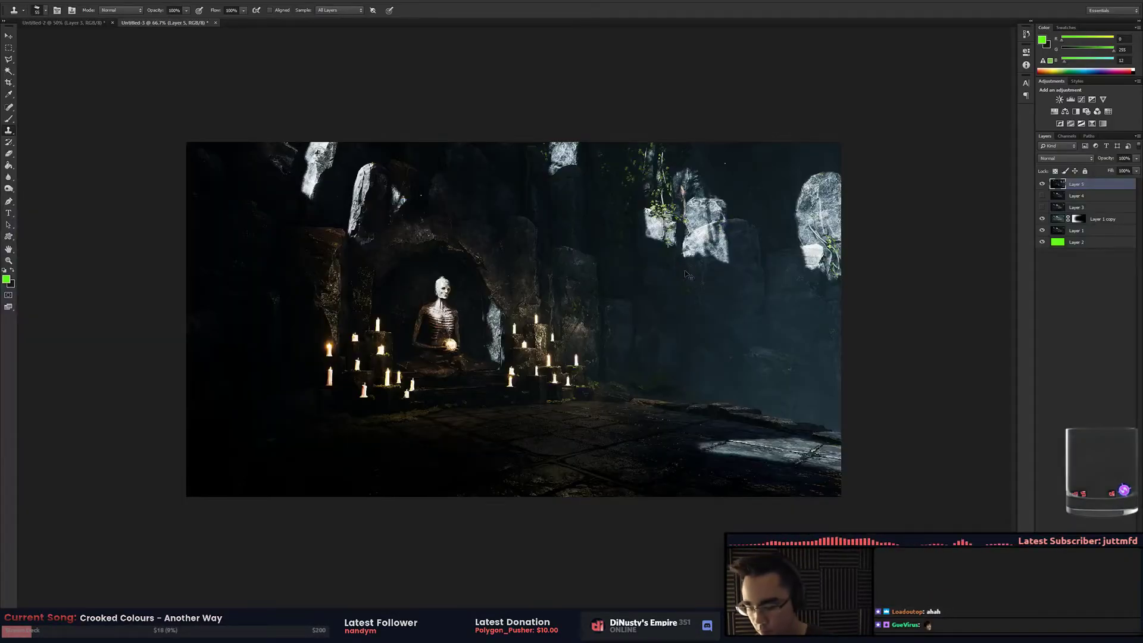
key("ctrl+n")
key("ctrl+b")
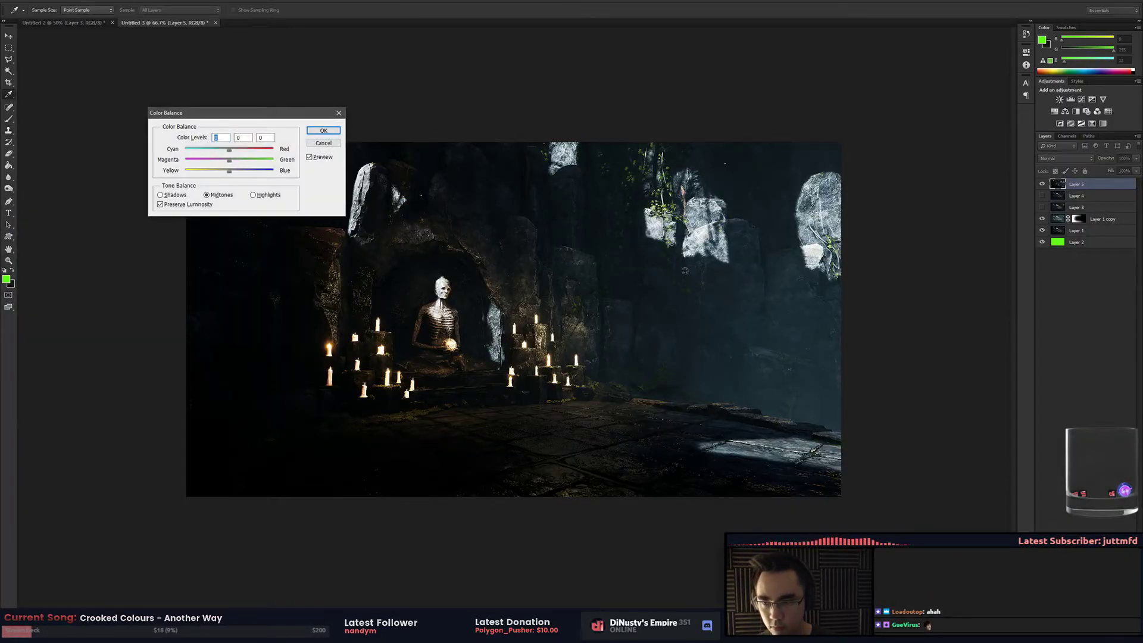
key("Escape")
key("ctrl+v")
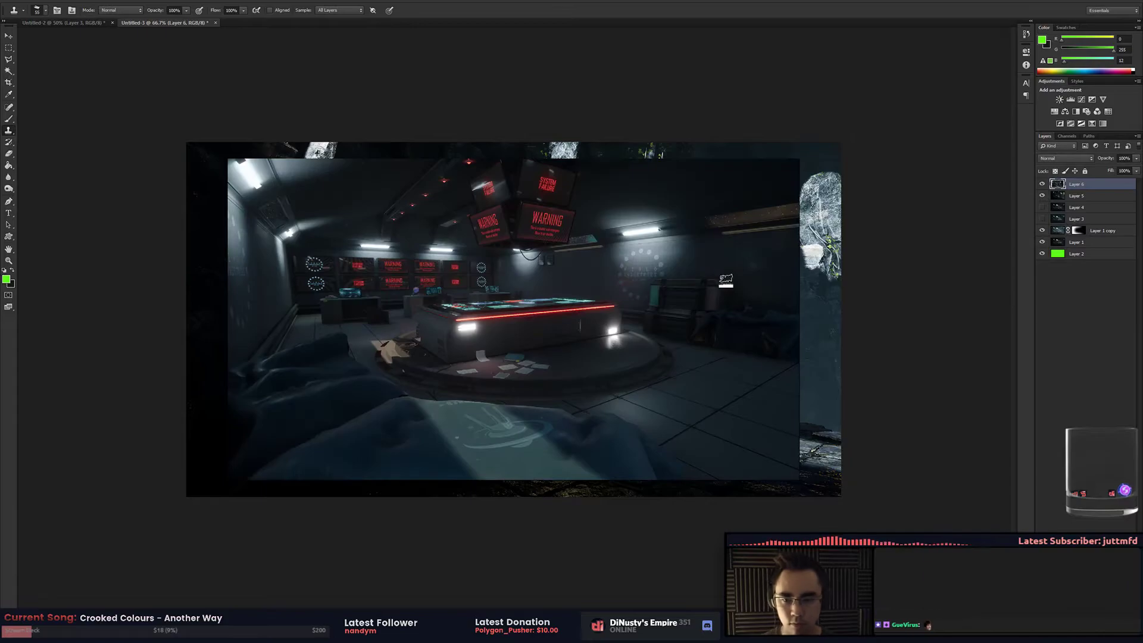
Create a new document with the default settings and paste the control room image into it
key("ctrl+n")
key("Return")
key("ctrl+v")
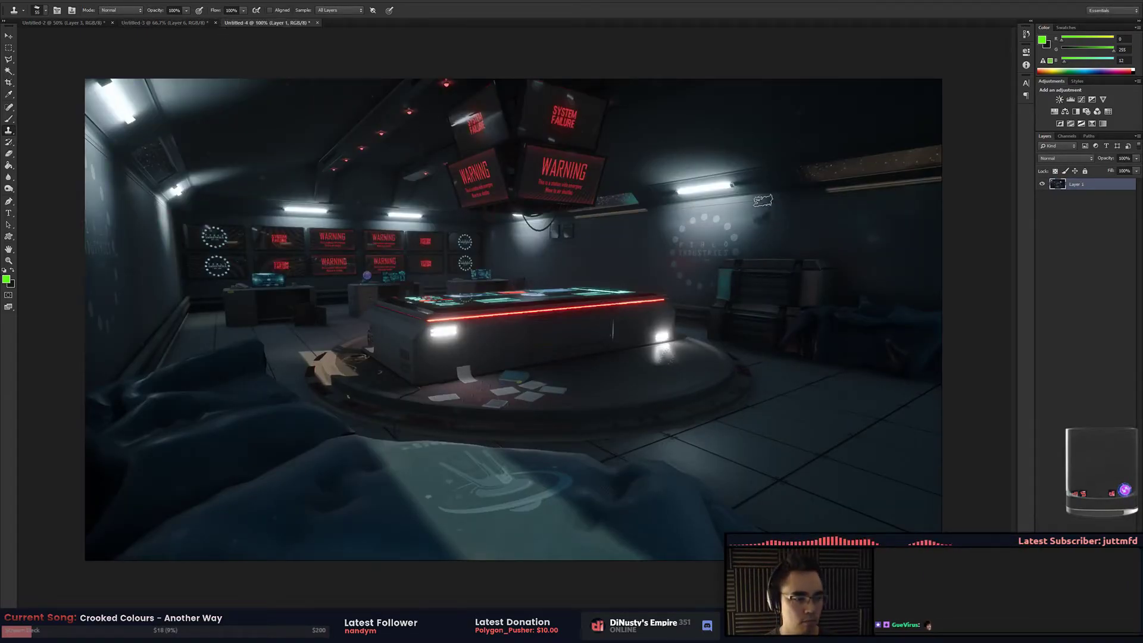
key("ctrl+plus")
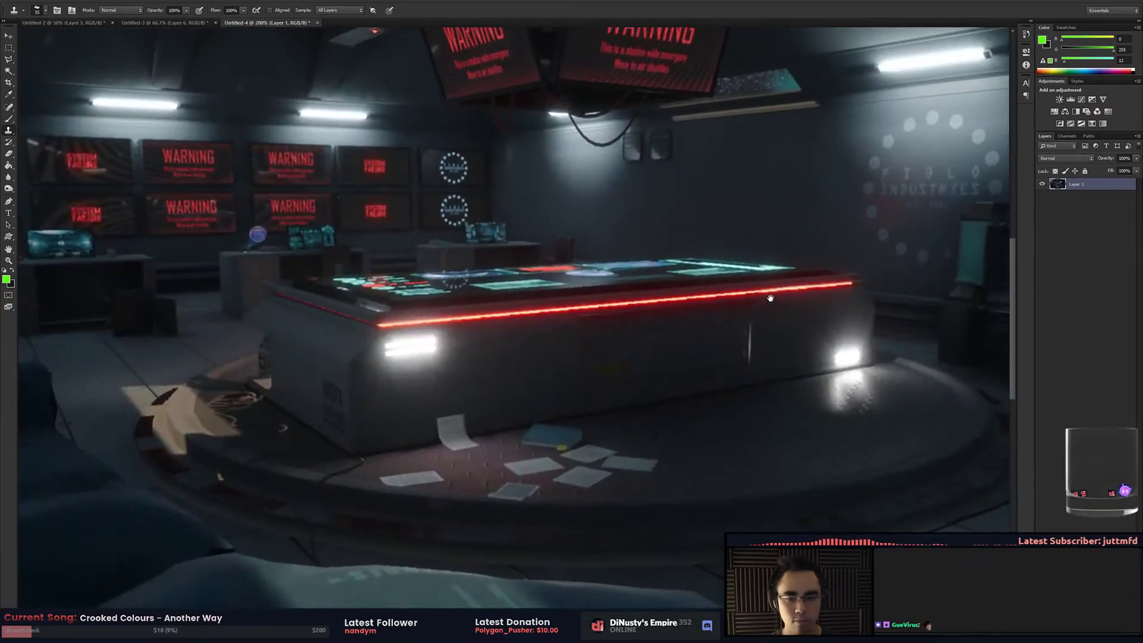
Inspect the control room image up close and add a new empty layer above it
key("ctrl+minus")
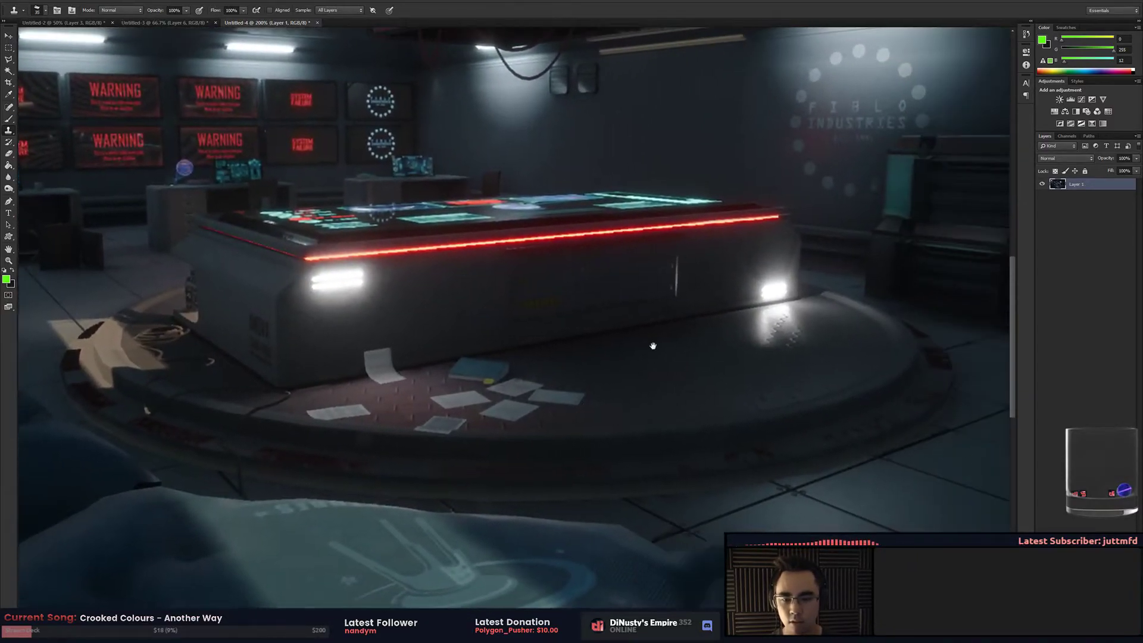
key("ctrl+plus")
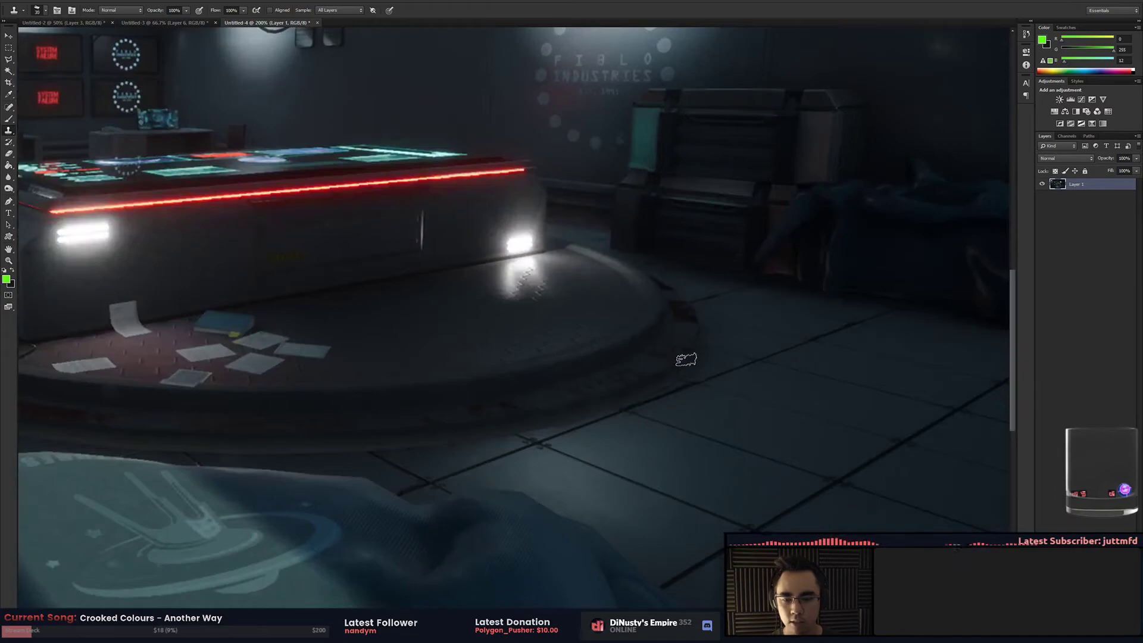
key("ctrl+minus")
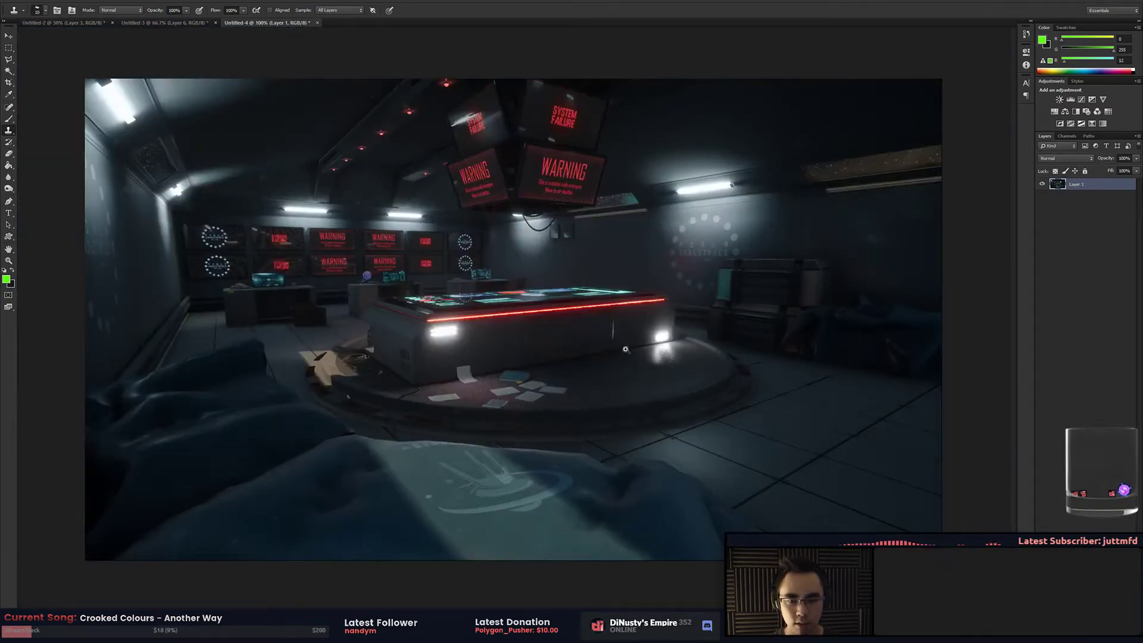
key("ctrl+plus")
left_click_drag(595, 336, 574, 225)
key("ctrl+shift+alt+n")
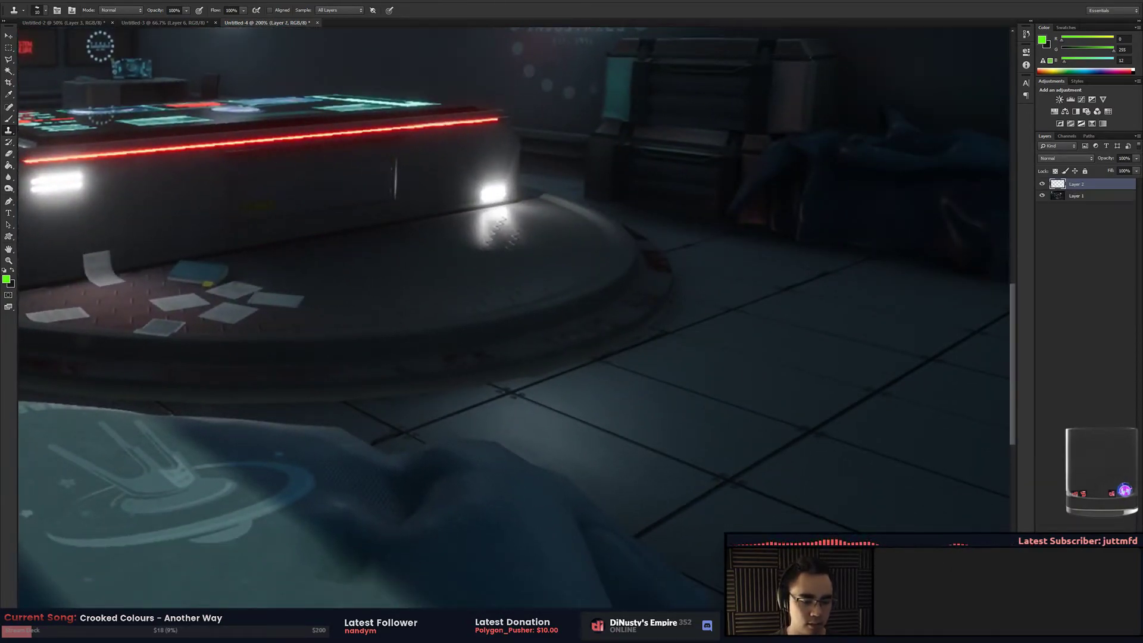
right_click(721, 429)
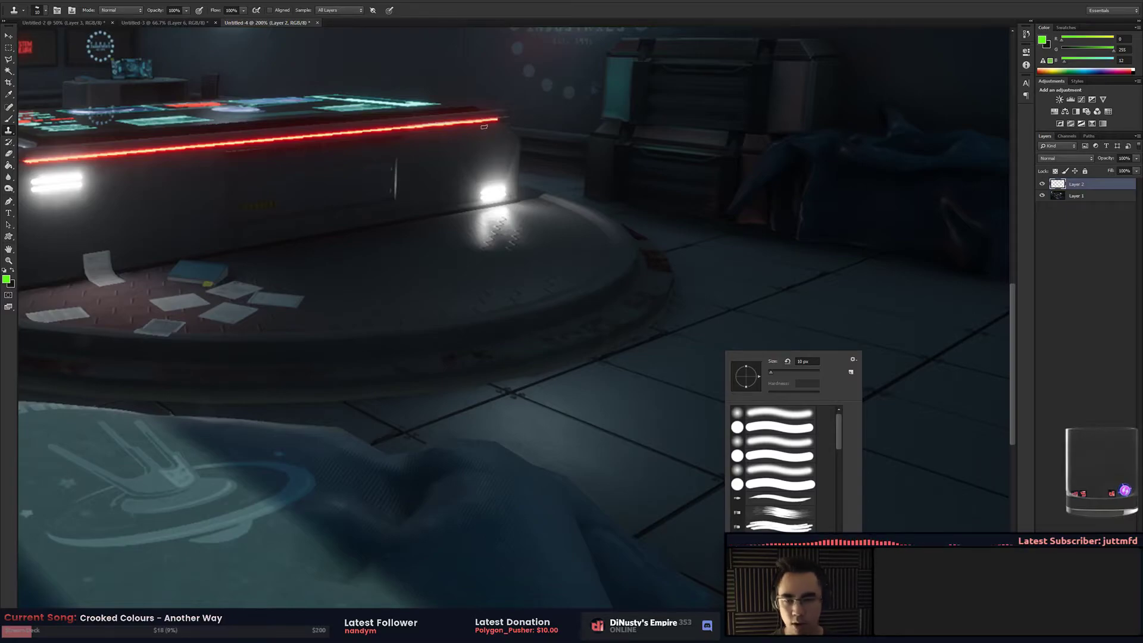
key("Escape")
Switch to OneNote, paste the control room image below the keyboard picture on the Crits page, and enlarge it to about the same width
key("alt+Tab")
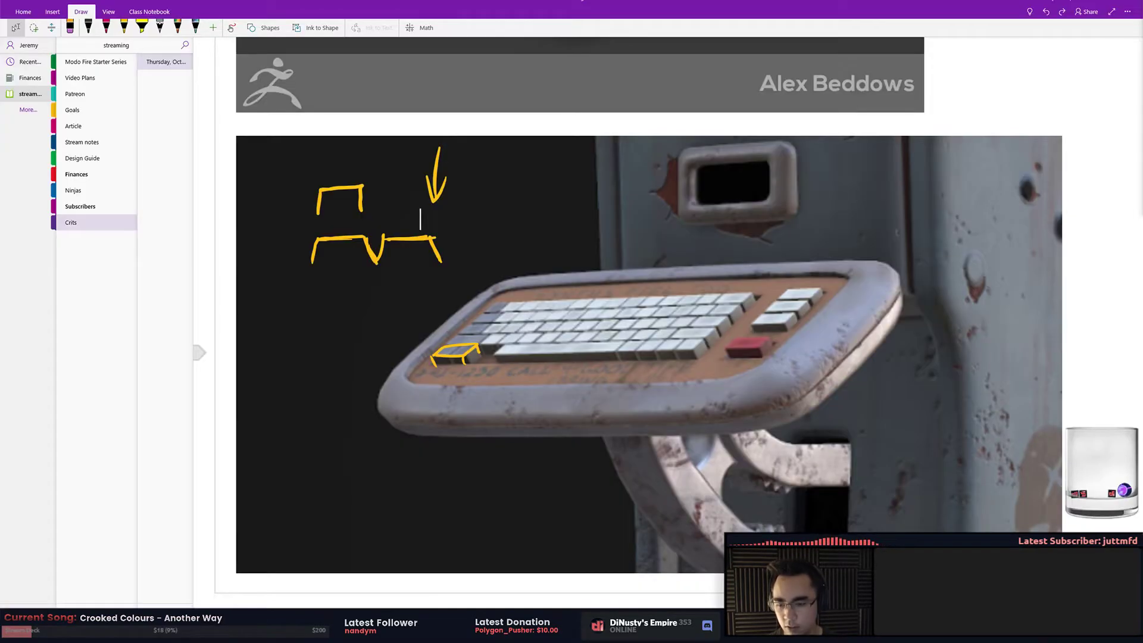
scroll(421, 359, "down", 6)
left_click(227, 251)
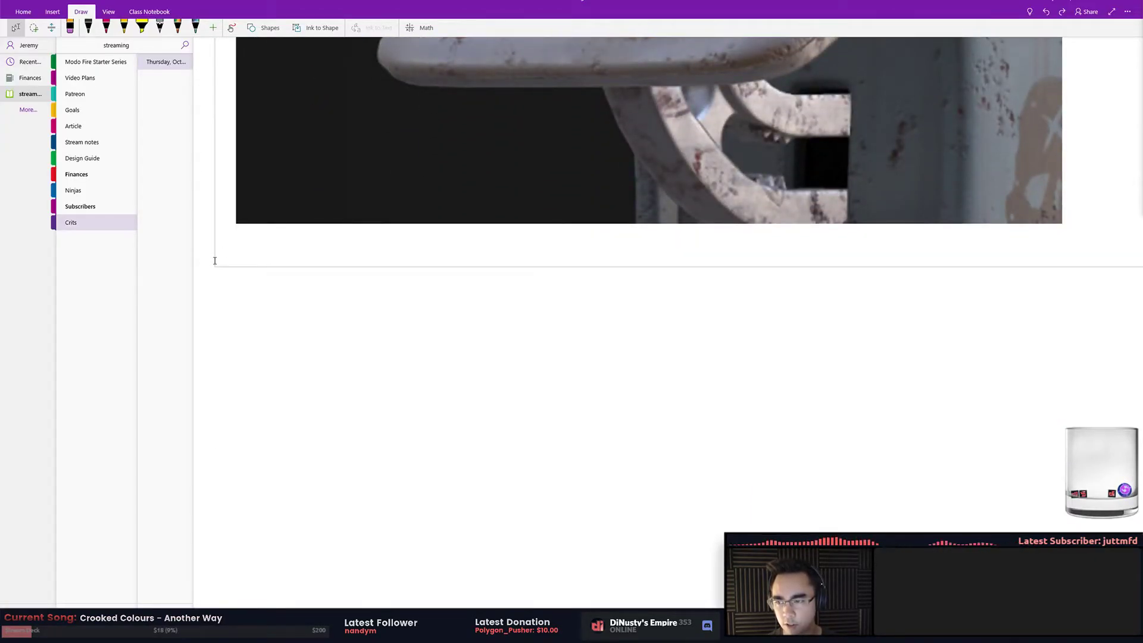
key("ctrl+v")
left_click(494, 274)
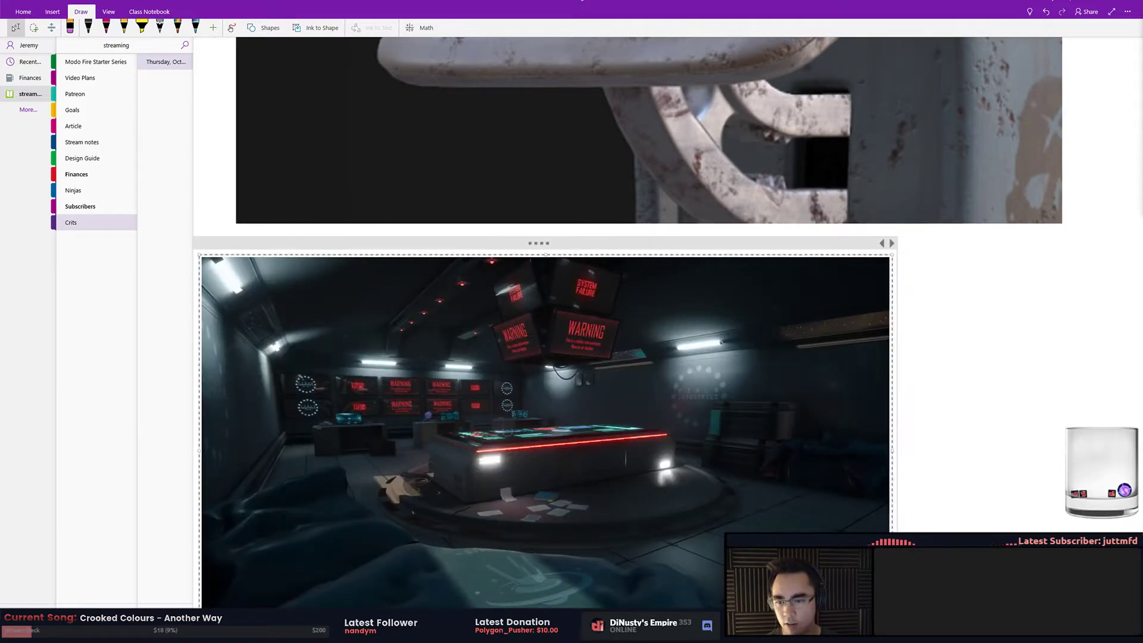
scroll(758, 406, "down", 4)
left_click_drag(897, 442, 1066, 539)
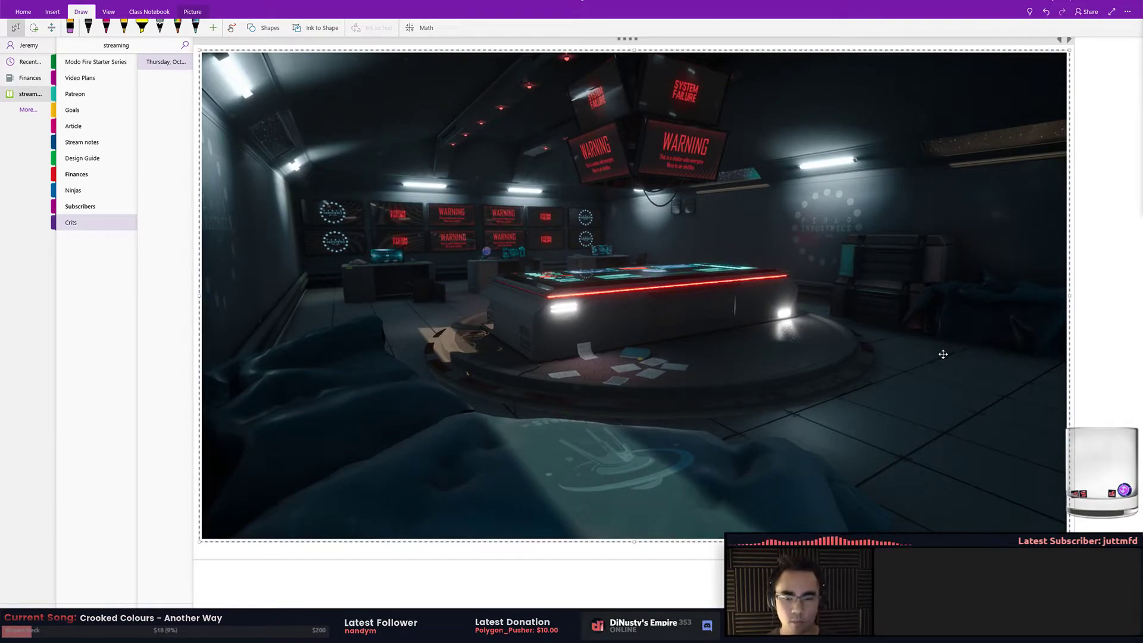
mouse_move(954, 247)
left_mouse_down()
mouse_move(871, 273)
mouse_move(994, 276)
left_mouse_up()
key("ctrl+z")
left_click_drag(904, 295, 927, 311)
key("ctrl+z")
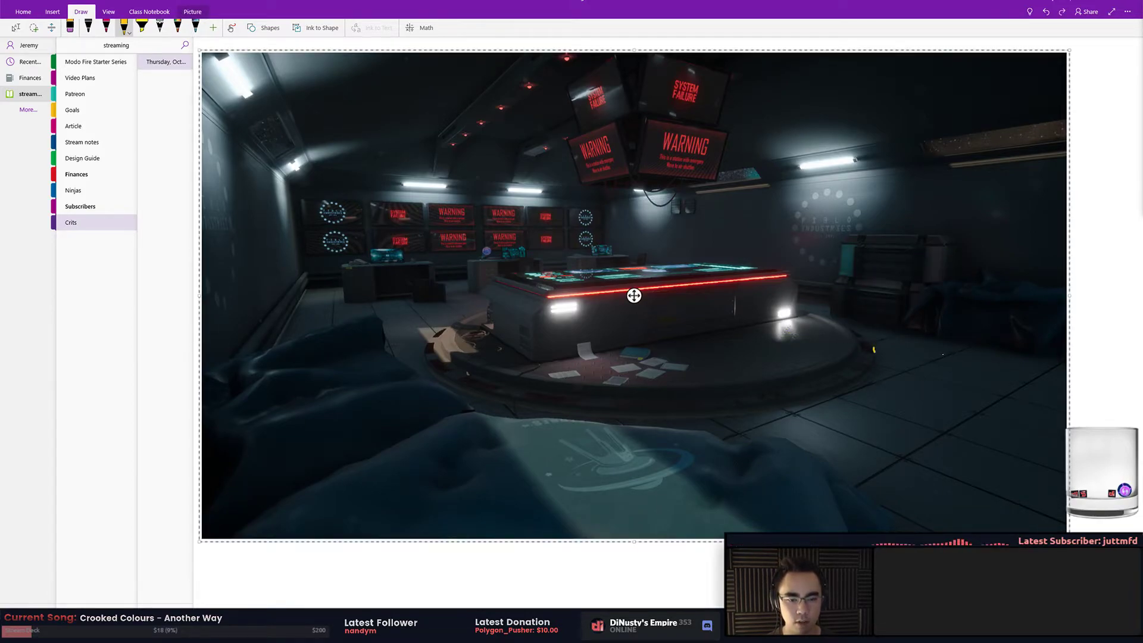
left_click_drag(878, 343, 776, 407)
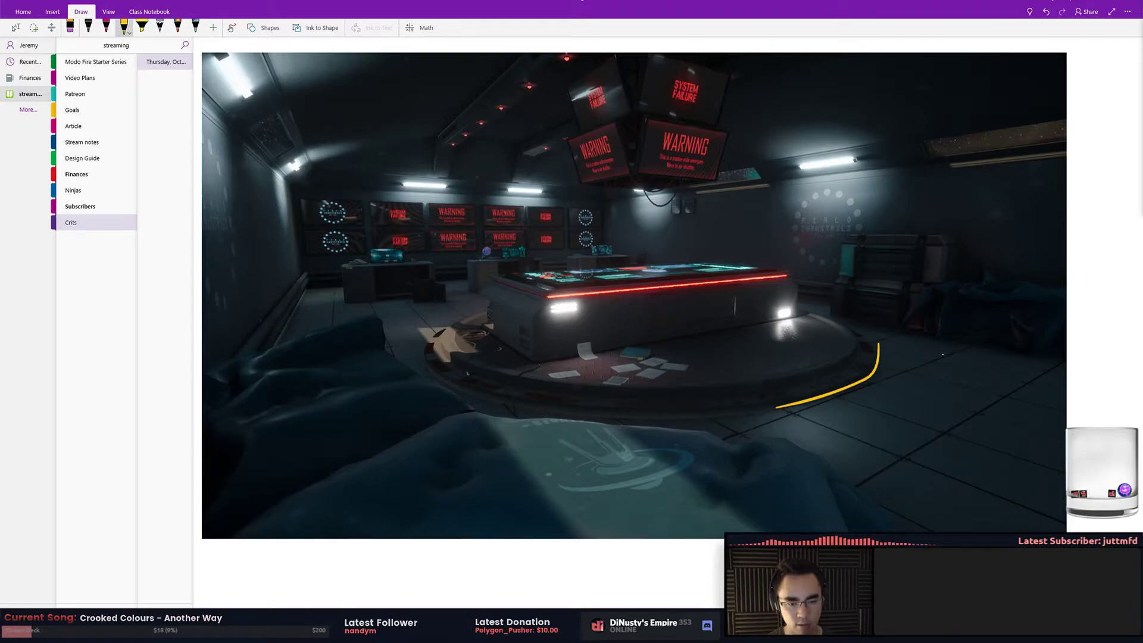
mouse_move(710, 420)
left_mouse_down()
mouse_move(747, 435)
mouse_move(804, 415)
left_mouse_up()
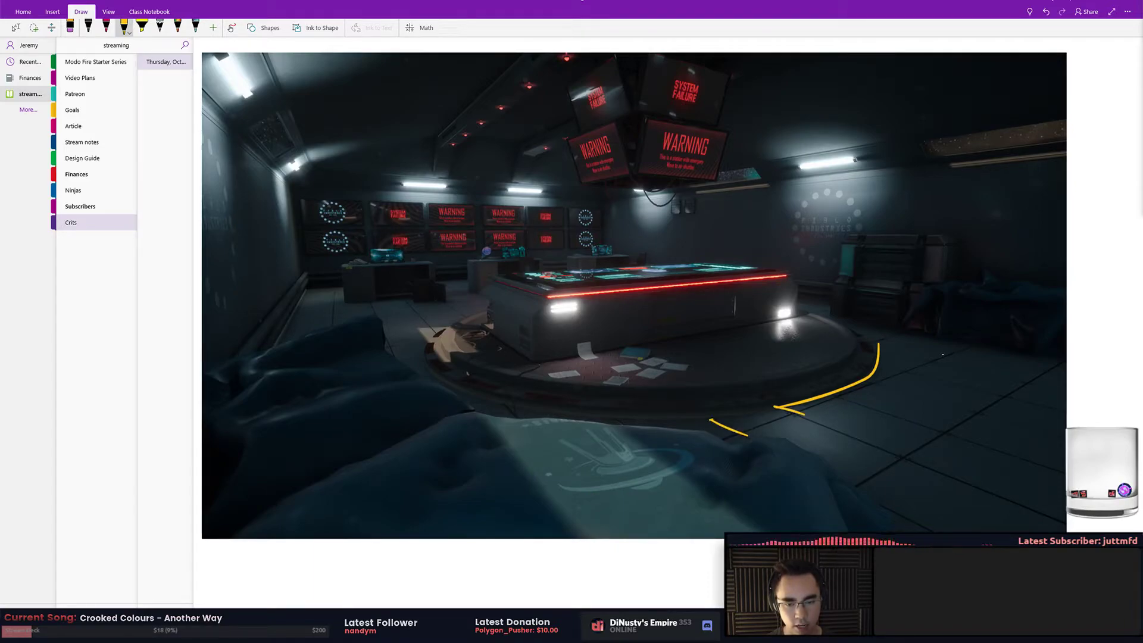
left_click_drag(711, 420, 784, 409)
key("ctrl+z")
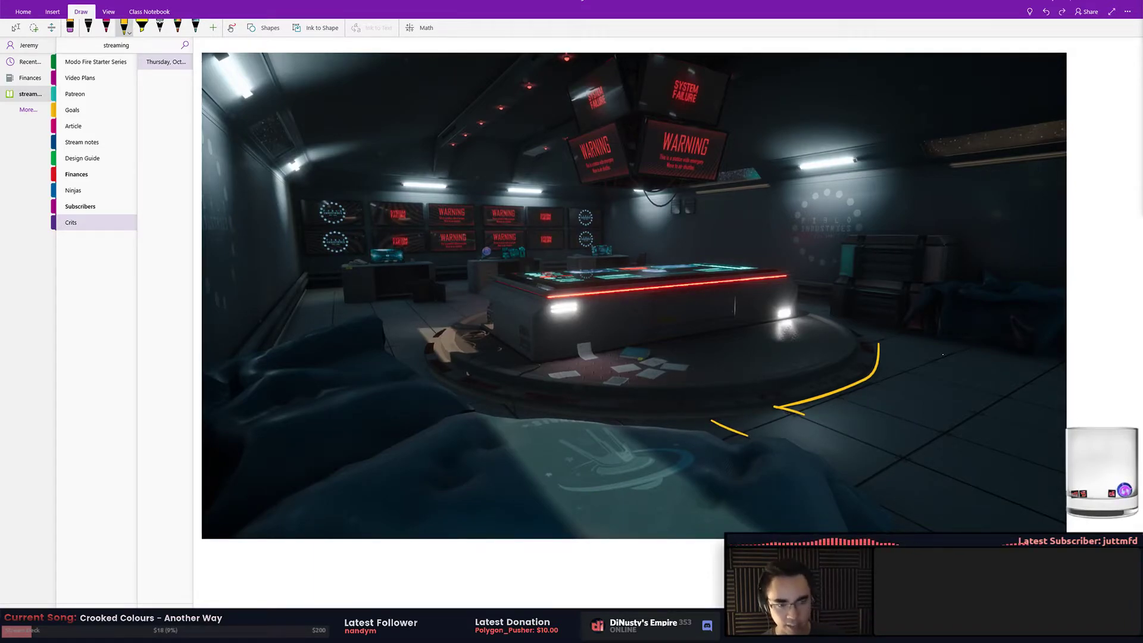
key("ctrl+z")
key("ctrl+z")
key("ctrl+z")
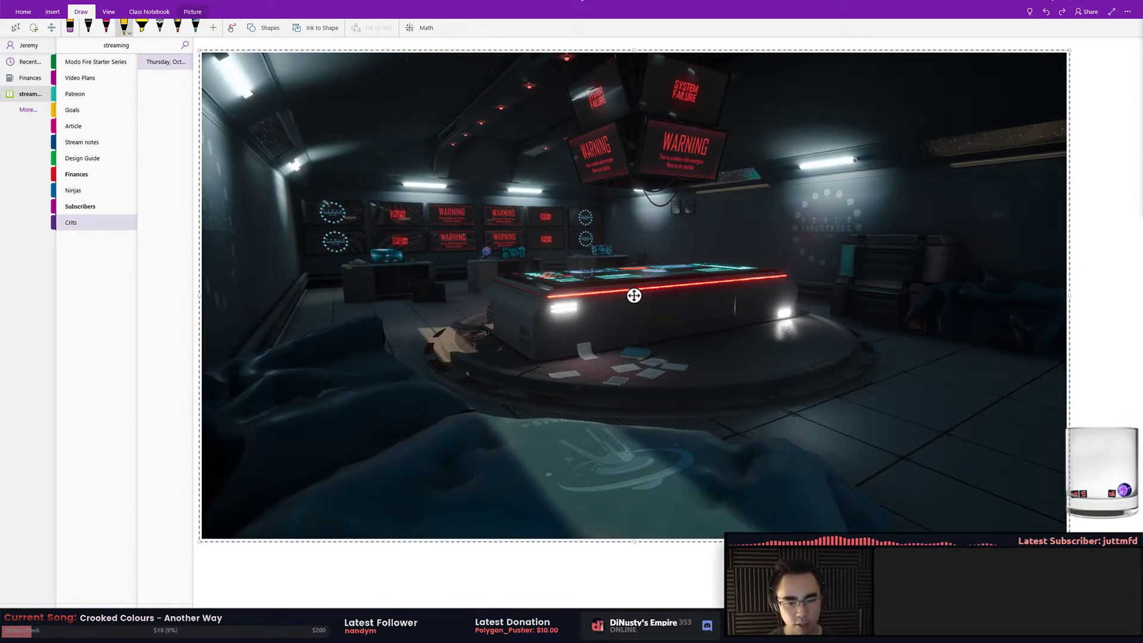
Sketch curved yellow pen lines along the near right rim of the round platform to suggest a step with an outer edge
left_click_drag(851, 346, 814, 376)
mouse_move(857, 342)
left_mouse_down()
mouse_move(863, 372)
mouse_move(789, 403)
mouse_move(830, 394)
mouse_move(874, 360)
mouse_move(837, 393)
left_mouse_up()
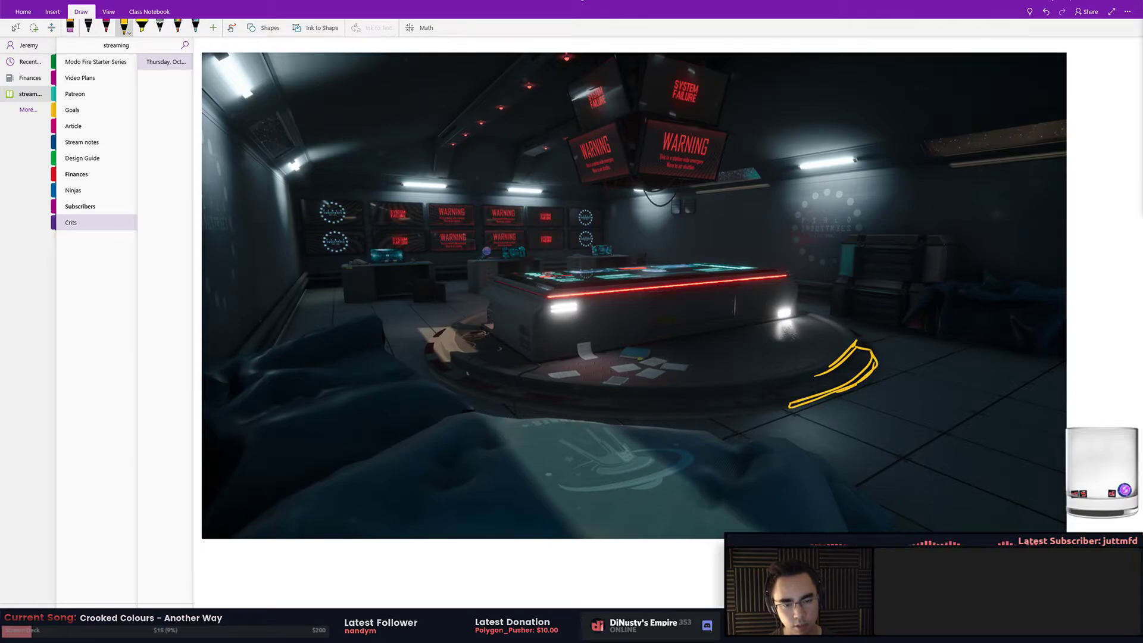
mouse_move(846, 331)
left_mouse_down()
mouse_move(872, 360)
mouse_move(866, 391)
mouse_move(835, 406)
left_mouse_up()
key("ctrl+z")
mouse_move(879, 346)
left_mouse_down()
mouse_move(887, 375)
mouse_move(821, 409)
mouse_move(743, 423)
left_mouse_up()
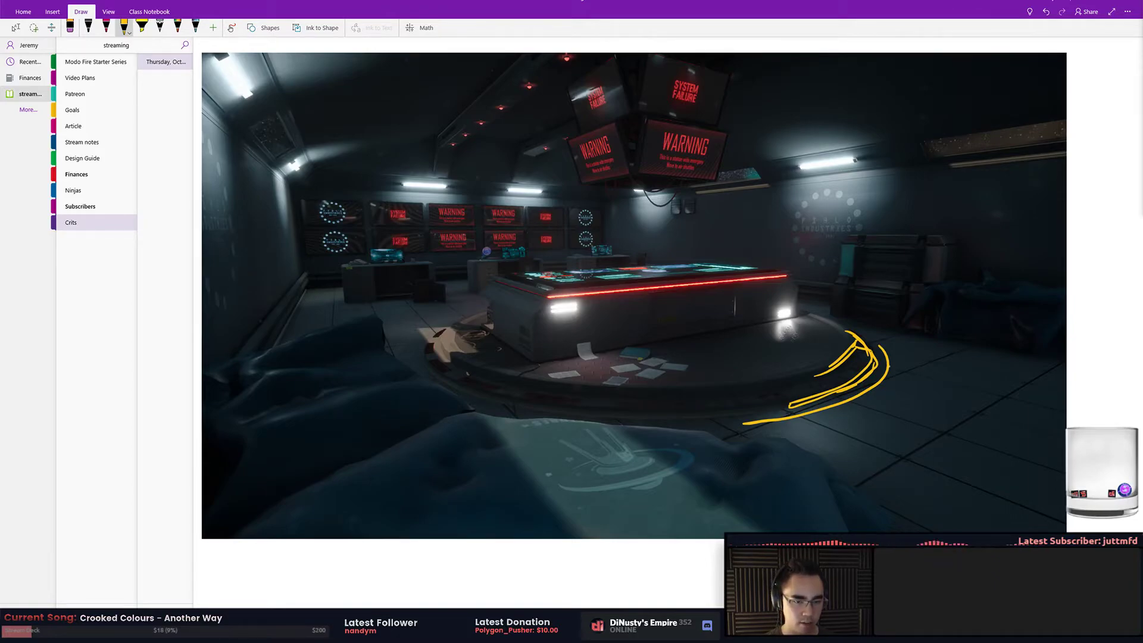
Draw two long yellow lines from the platform's outer curve across the floor tiles to mark the sides of a walkway
left_click_drag(888, 365, 1063, 439)
key("ctrl+z")
left_click_drag(895, 367, 1084, 406)
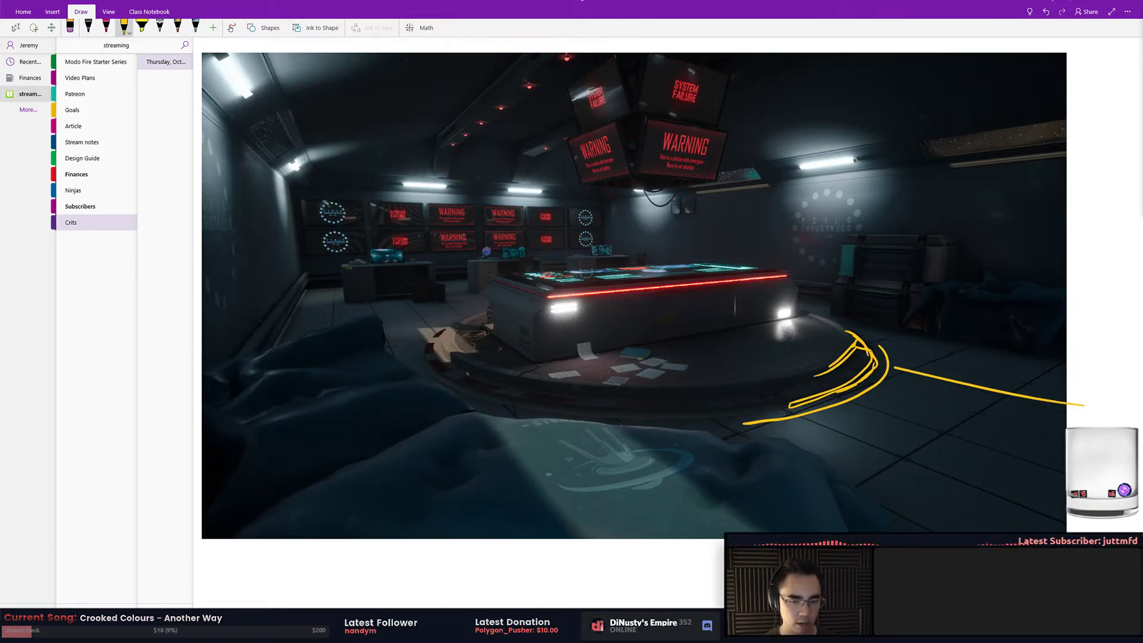
left_click_drag(759, 421, 1047, 528)
key("ctrl+z")
left_click_drag(749, 420, 1050, 530)
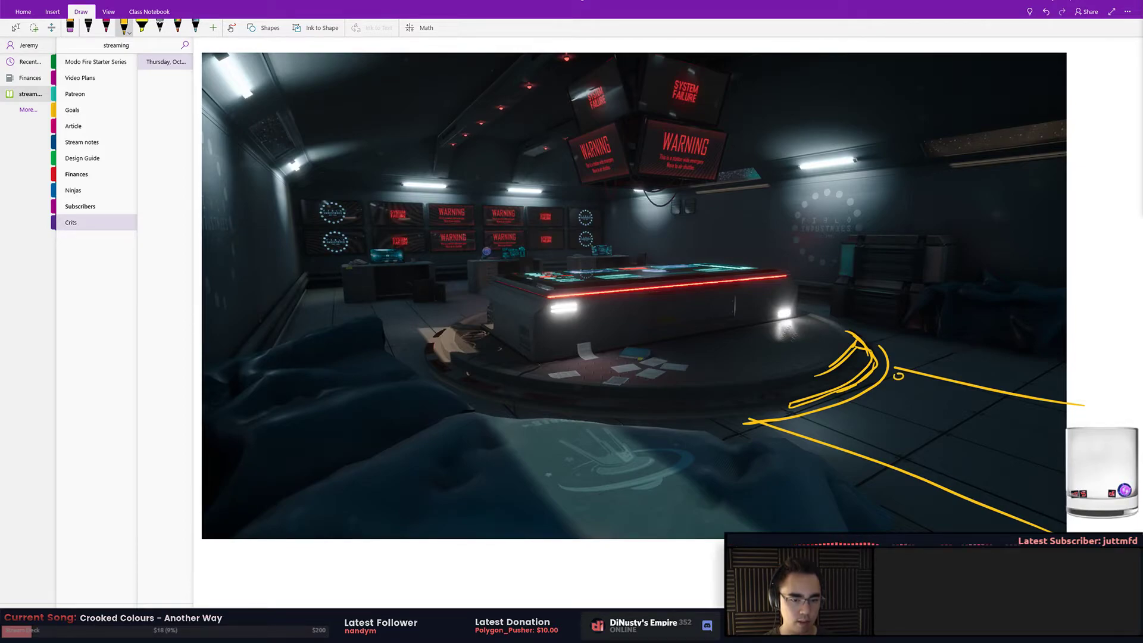
Mark small light spots along both walkway lines and draw an arrow down the middle pointing at the platform
left_click_drag(910, 366, 927, 366)
left_click_drag(996, 385, 1015, 387)
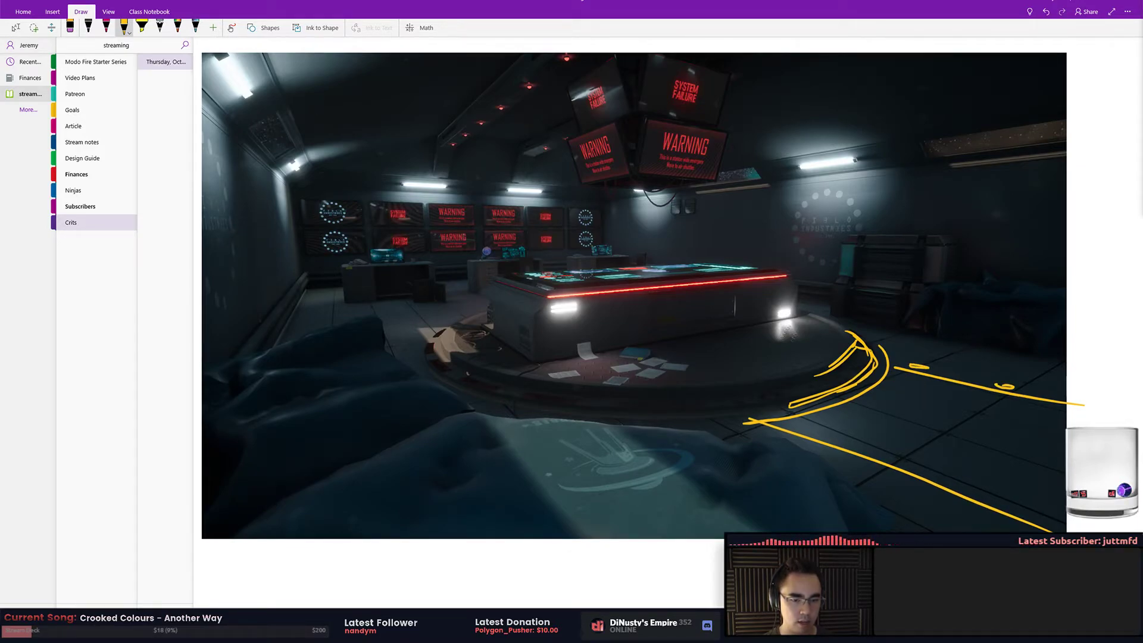
left_click_drag(789, 439, 799, 440)
left_click_drag(903, 489, 907, 490)
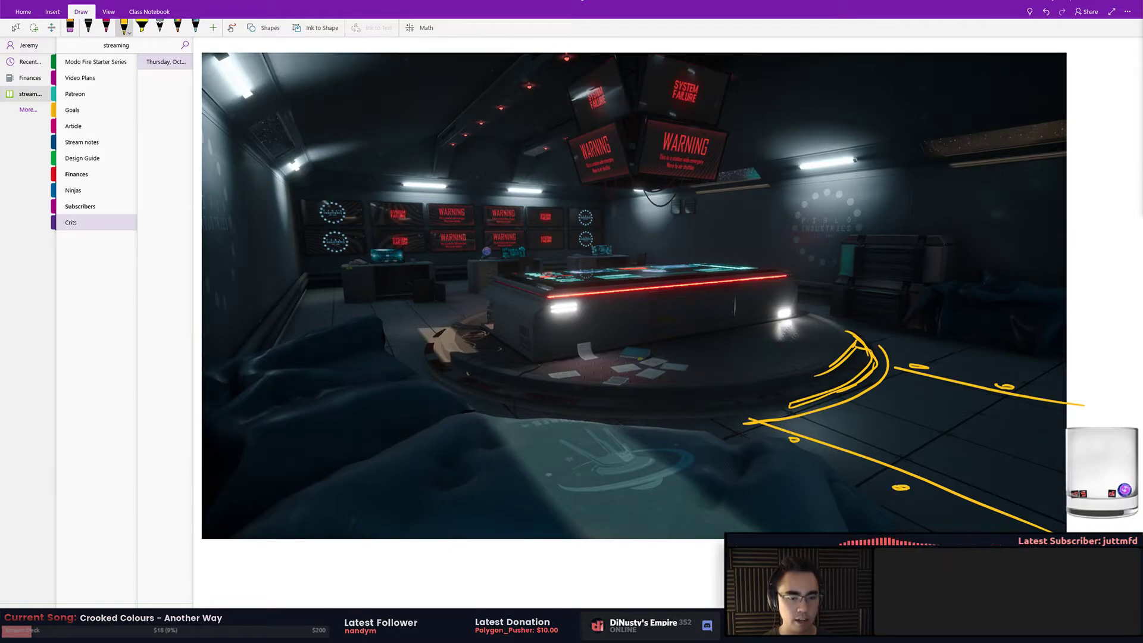
mouse_move(1123, 488)
left_mouse_down()
mouse_move(875, 404)
mouse_move(945, 409)
left_mouse_up()
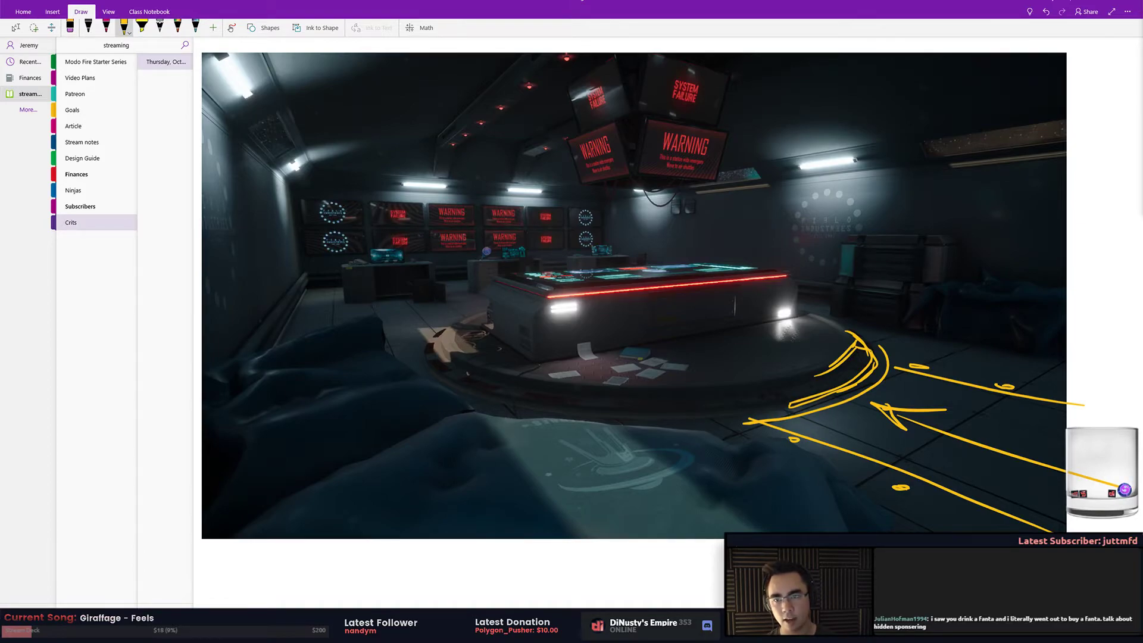
left_click_drag(783, 440, 797, 443)
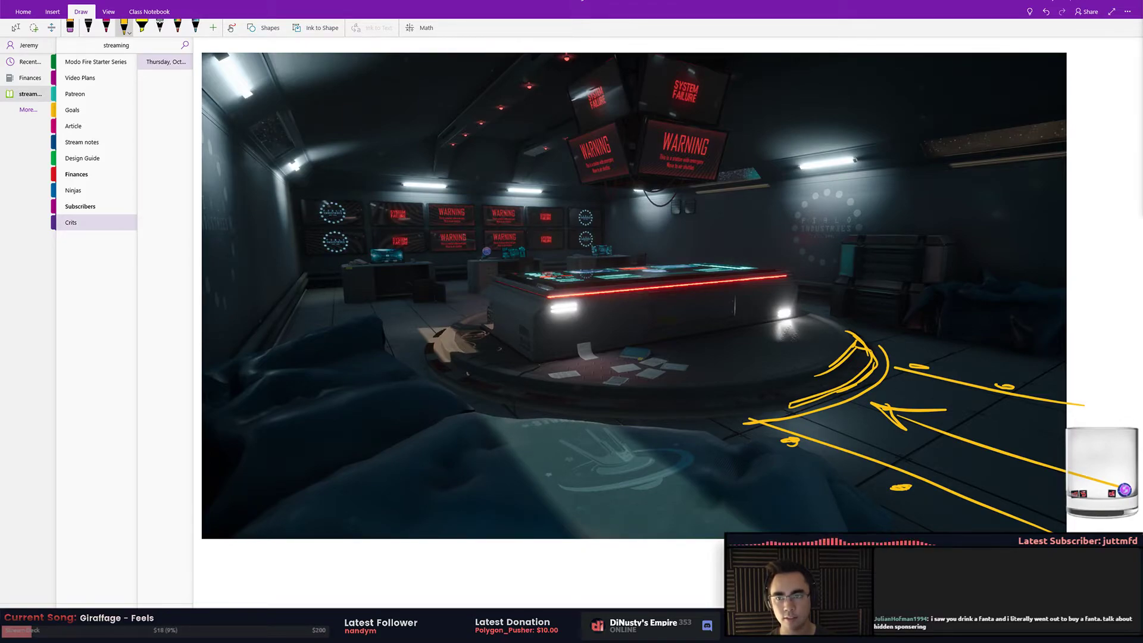
Circle a small red ceiling light, the tube light on the right wall and the two lights on the left wall
mouse_move(535, 82)
left_mouse_down()
mouse_move(524, 90)
mouse_move(533, 96)
left_mouse_up()
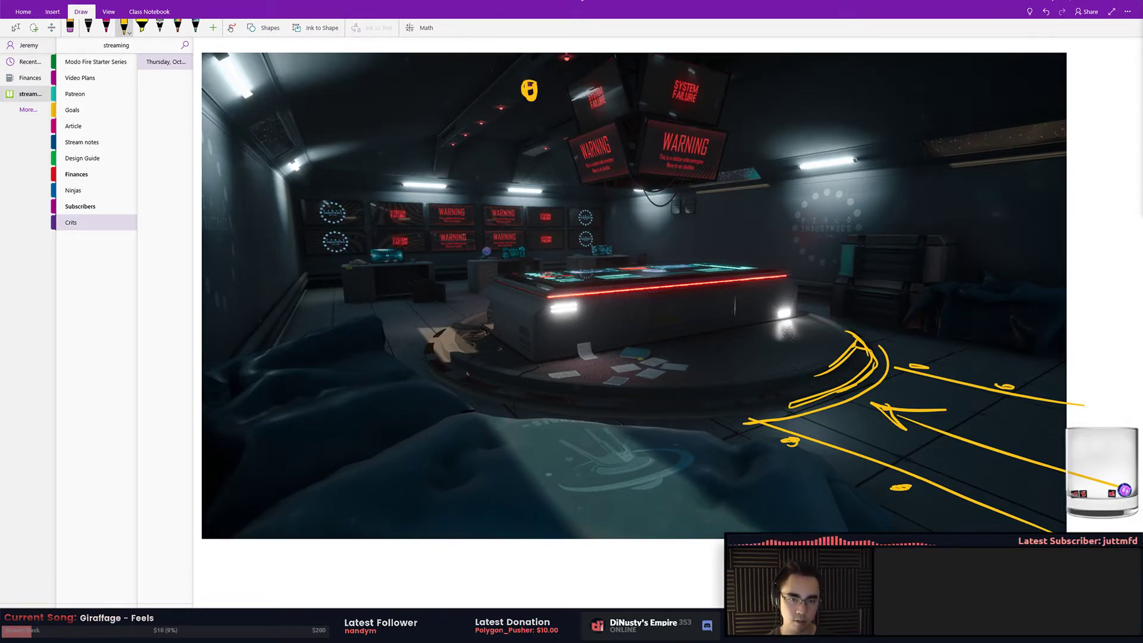
left_click_drag(857, 151, 883, 152)
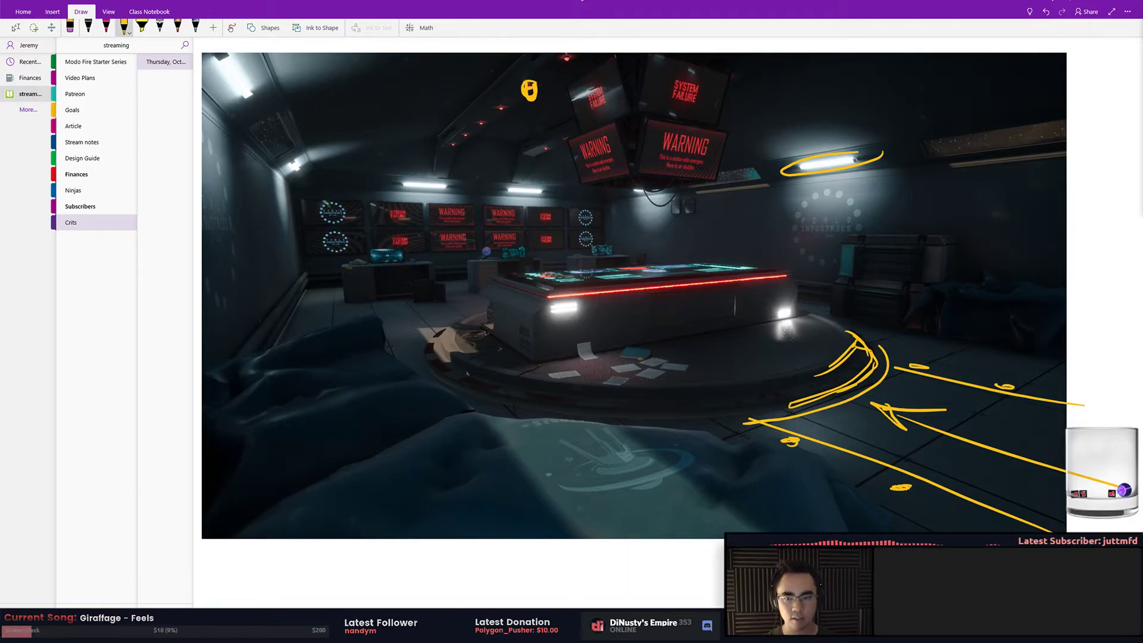
key("ctrl+z")
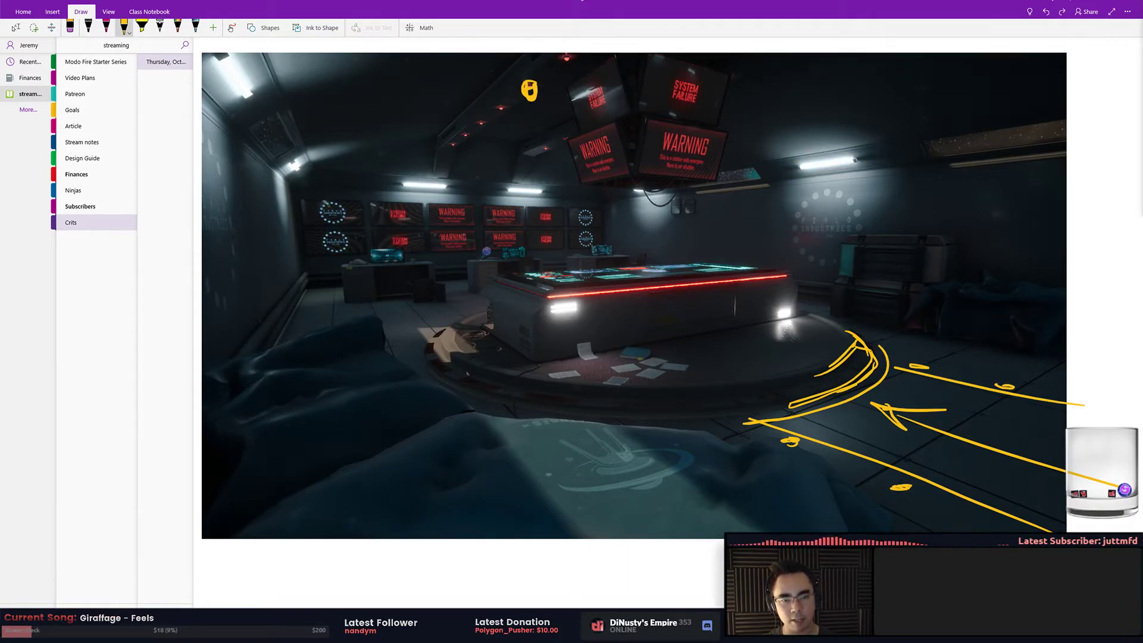
mouse_move(857, 152)
left_mouse_down()
mouse_move(861, 168)
mouse_move(856, 152)
left_mouse_up()
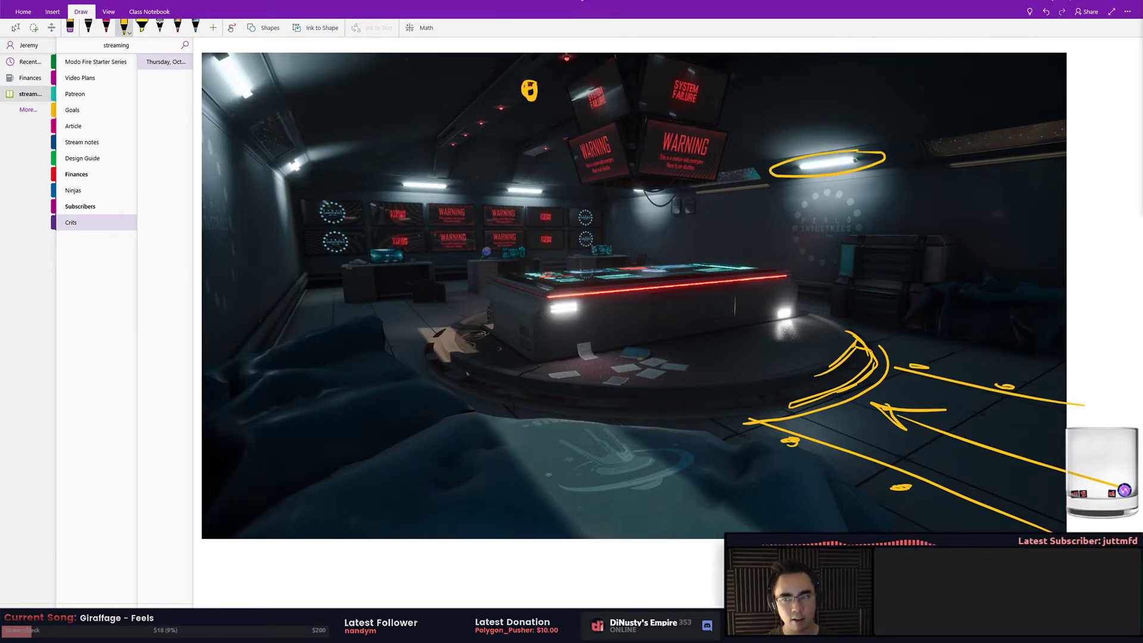
left_click_drag(301, 153, 307, 174)
left_click_drag(226, 56, 249, 60)
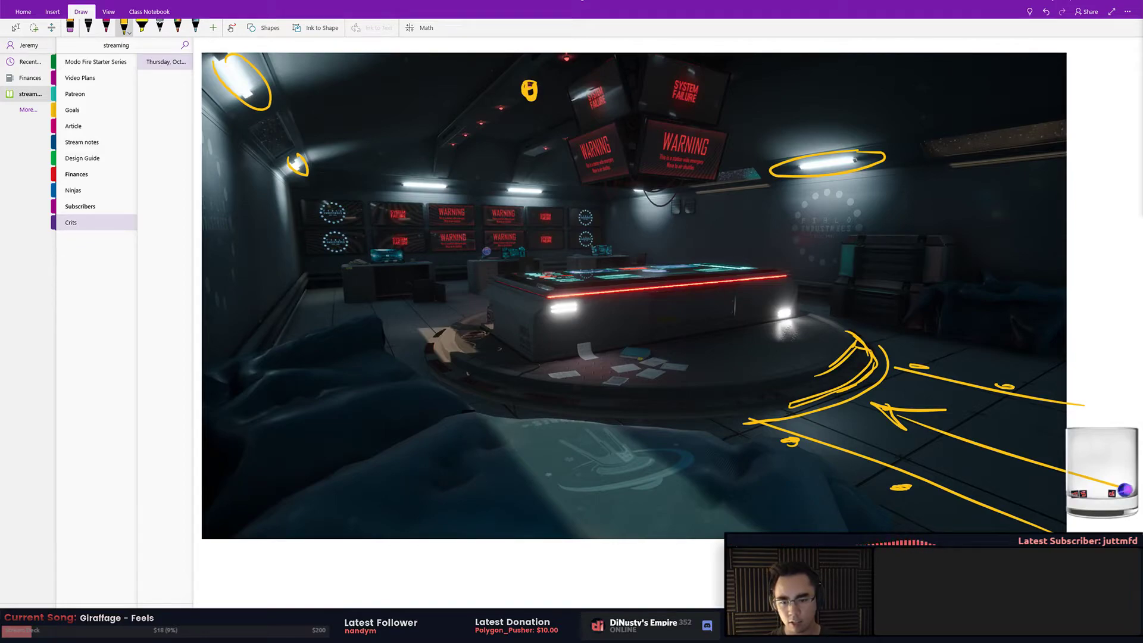
Circle the bright reflection on the platform below the console's right-hand light
mouse_move(498, 424)
left_mouse_down()
mouse_move(686, 432)
mouse_move(489, 418)
left_mouse_up()
key("ctrl+z")
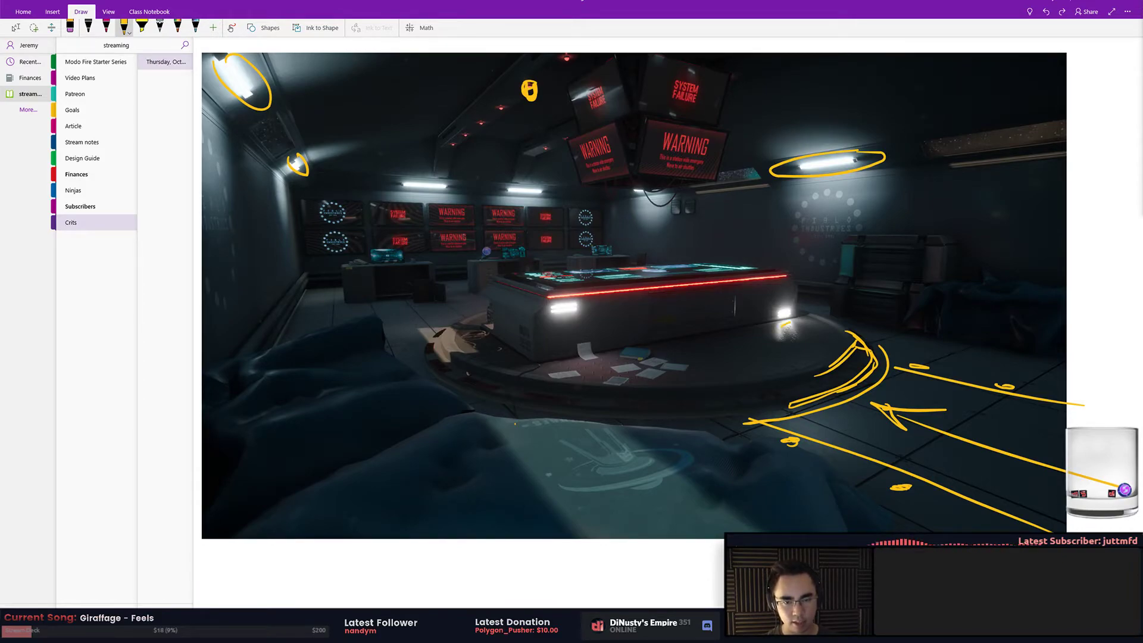
left_click_drag(786, 325, 774, 331)
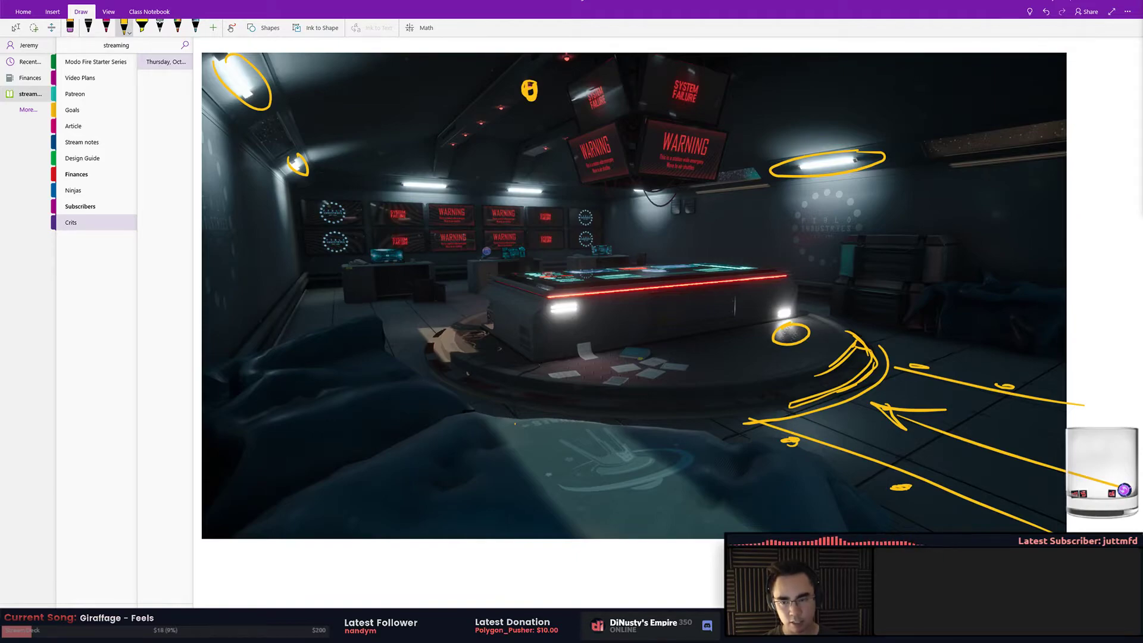
Scribble over the cables beside the console's left end and draw two wavy lines trailing from them across the platform and floor
mouse_move(460, 331)
left_mouse_down()
mouse_move(502, 349)
mouse_move(463, 375)
mouse_move(524, 374)
mouse_move(510, 414)
left_mouse_up()
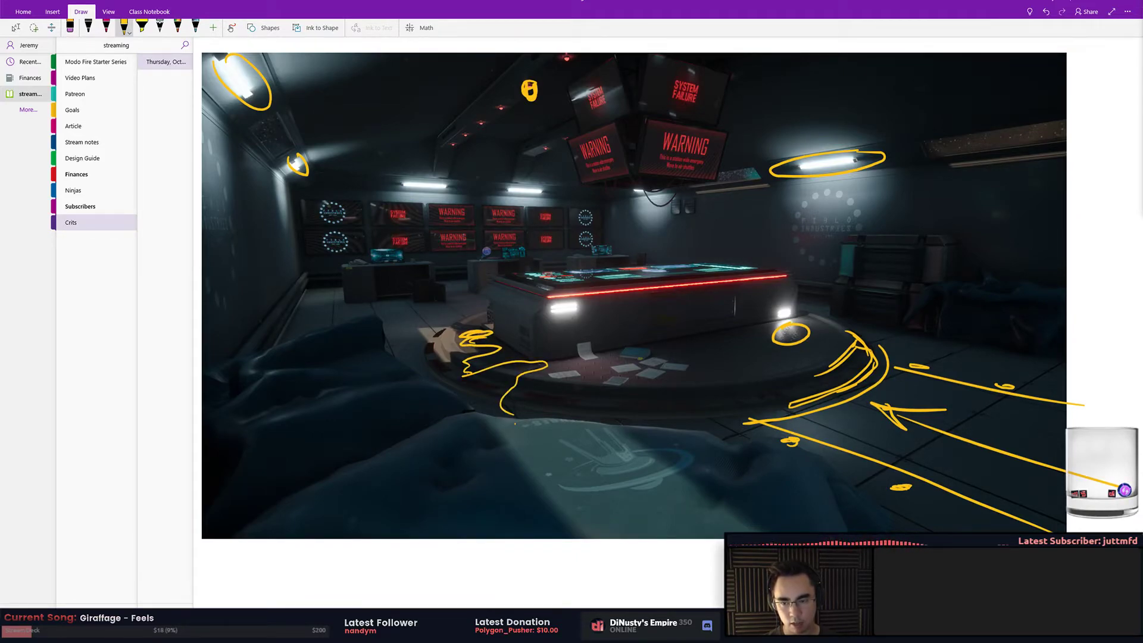
key("ctrl+z")
mouse_move(480, 327)
left_mouse_down()
mouse_move(468, 368)
mouse_move(516, 360)
mouse_move(507, 382)
left_mouse_up()
key("ctrl+z")
mouse_move(456, 337)
left_mouse_down()
mouse_move(491, 339)
mouse_move(438, 392)
mouse_move(399, 405)
left_mouse_up()
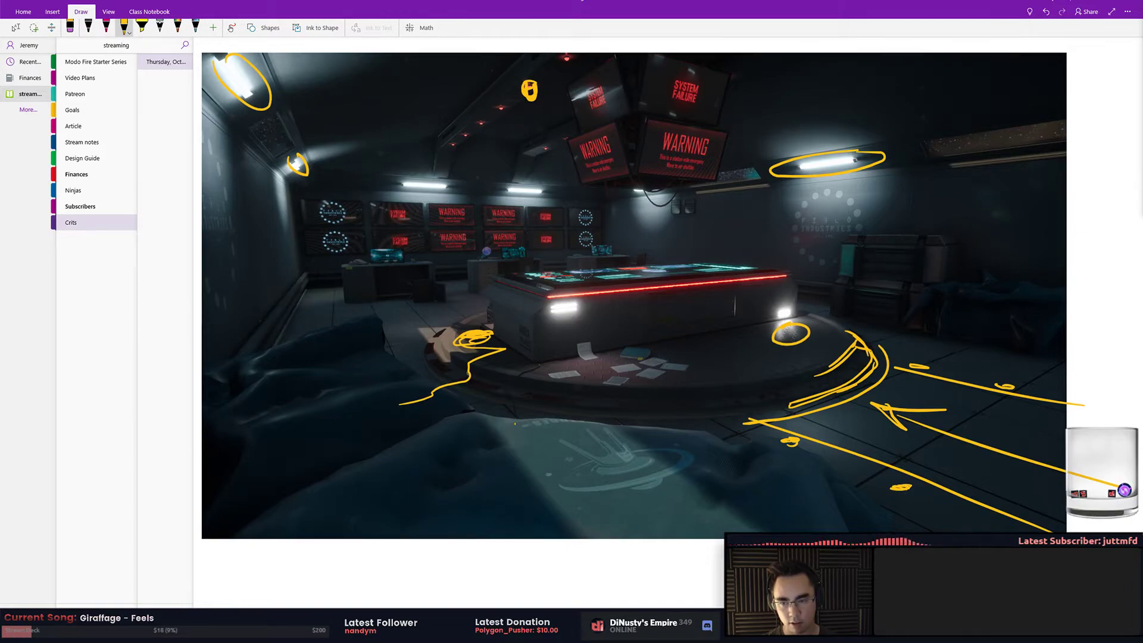
mouse_move(460, 333)
left_mouse_down()
mouse_move(500, 338)
mouse_move(531, 359)
mouse_move(592, 364)
mouse_move(583, 386)
mouse_move(670, 397)
mouse_move(659, 419)
mouse_move(690, 424)
left_mouse_up()
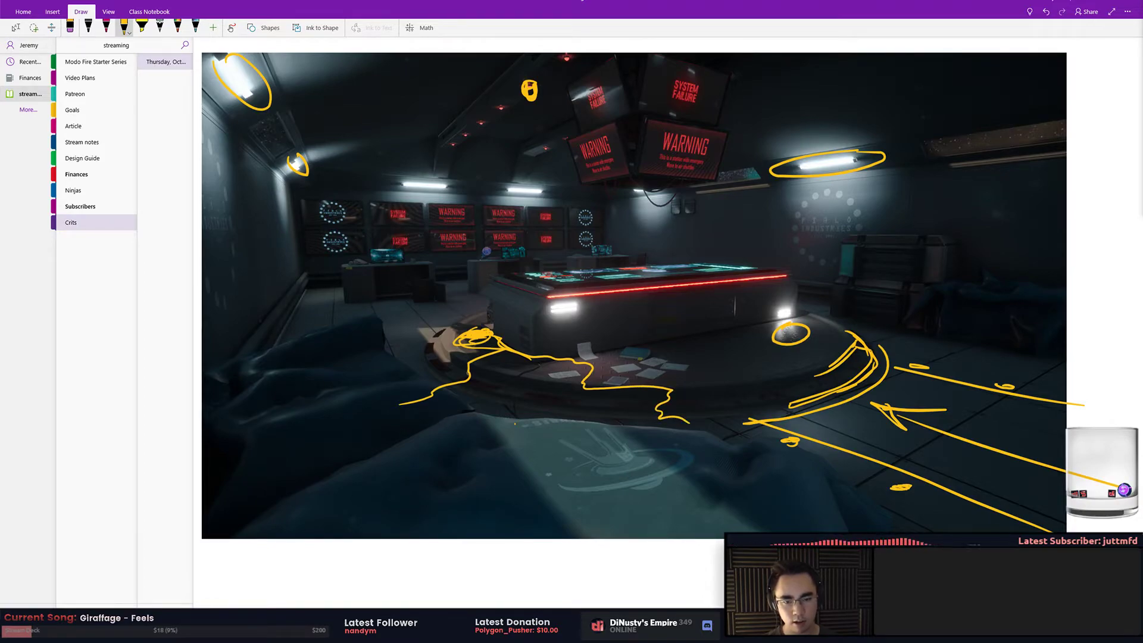
Draw a wavy line from the cables along the console's base to the platform's right rim, with an arrow pointing at its end
mouse_move(908, 331)
left_mouse_down()
mouse_move(967, 359)
mouse_move(928, 340)
left_mouse_up()
left_click_drag(794, 313, 852, 325)
left_click_drag(741, 355, 754, 362)
key("ctrl+z")
key("ctrl+z")
mouse_move(556, 358)
left_mouse_down()
mouse_move(813, 320)
mouse_move(896, 347)
mouse_move(911, 334)
mouse_move(965, 347)
left_mouse_up()
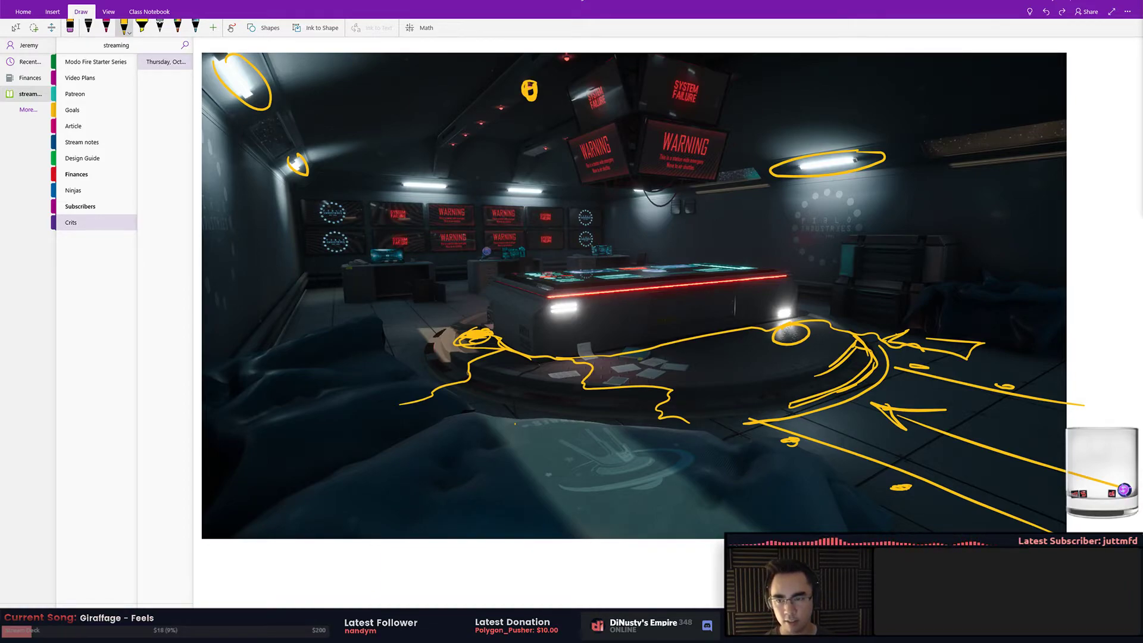
Outline the two outer columns of screens at each end of the back wall's display bank, leaving the middle ones unmarked
mouse_move(309, 196)
left_mouse_down()
mouse_move(369, 229)
mouse_move(321, 201)
mouse_move(327, 262)
mouse_move(298, 226)
mouse_move(369, 226)
mouse_move(301, 201)
mouse_move(370, 238)
mouse_move(304, 255)
left_mouse_up()
key("ctrl+z")
key("ctrl+z")
mouse_move(367, 203)
left_mouse_down()
mouse_move(368, 220)
mouse_move(368, 204)
mouse_move(427, 253)
mouse_move(372, 233)
left_mouse_up()
mouse_move(527, 207)
left_mouse_down()
mouse_move(526, 224)
mouse_move(560, 206)
mouse_move(524, 206)
left_mouse_up()
mouse_move(526, 226)
left_mouse_down()
mouse_move(526, 237)
mouse_move(564, 236)
mouse_move(569, 210)
mouse_move(569, 245)
mouse_move(572, 229)
left_mouse_up()
Circle the hanging cluster of warning monitors and outline the console's glowing tabletop display
mouse_move(628, 58)
left_mouse_down()
mouse_move(755, 137)
mouse_move(696, 61)
left_mouse_up()
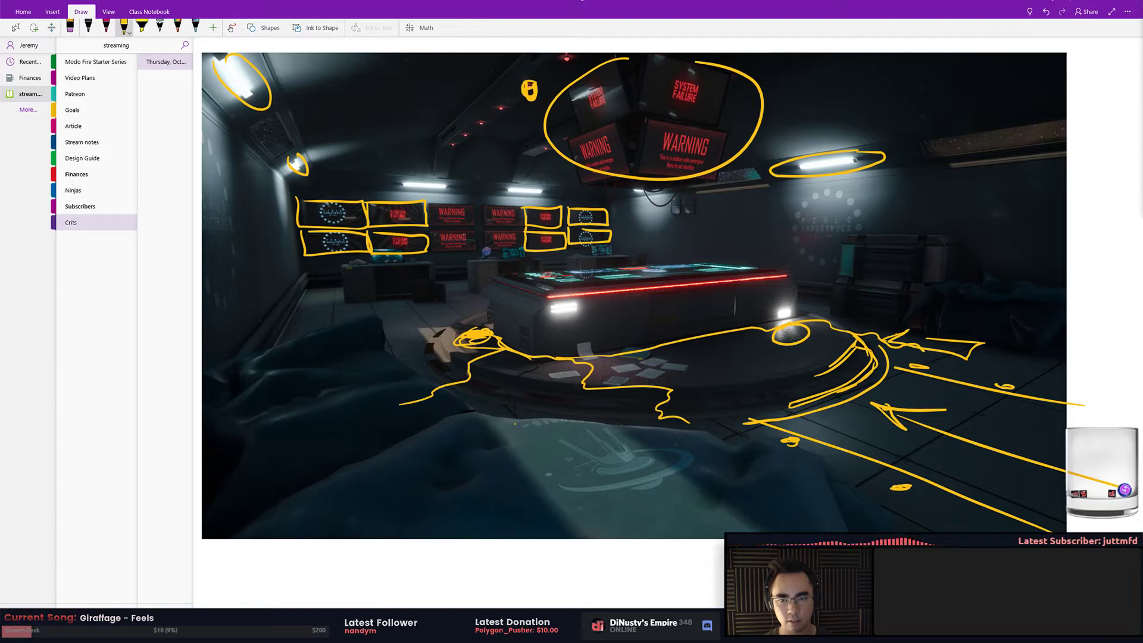
mouse_move(505, 274)
left_mouse_down()
mouse_move(563, 292)
mouse_move(795, 277)
mouse_move(586, 270)
mouse_move(768, 269)
left_mouse_up()
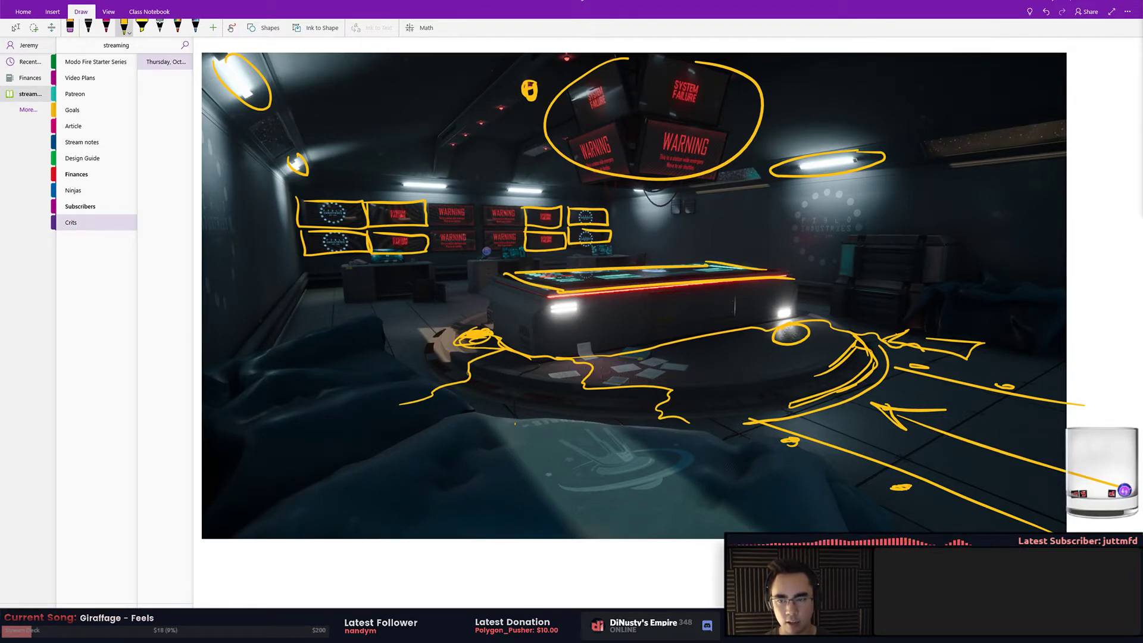
Outline the middle four wall screens as one large display, sketch a planet curve inside it and letter "HOME" on it
mouse_move(430, 206)
left_mouse_down()
mouse_move(431, 241)
mouse_move(524, 249)
mouse_move(524, 205)
mouse_move(435, 206)
mouse_move(493, 210)
mouse_move(451, 195)
mouse_move(519, 196)
left_mouse_up()
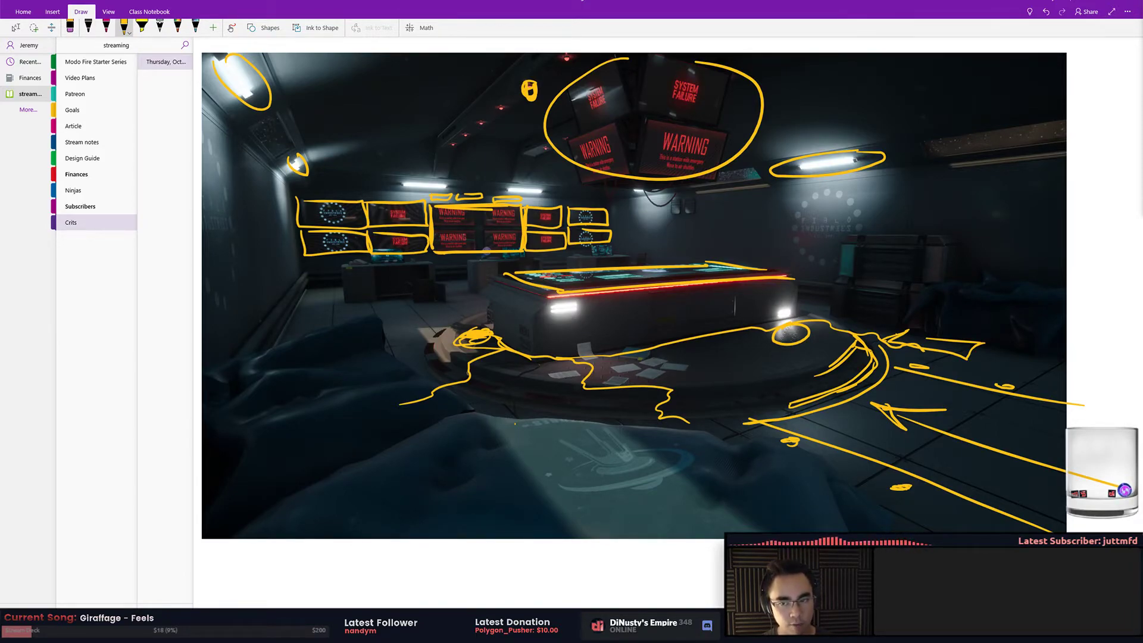
mouse_move(433, 219)
left_mouse_down()
mouse_move(482, 226)
mouse_move(495, 250)
left_mouse_up()
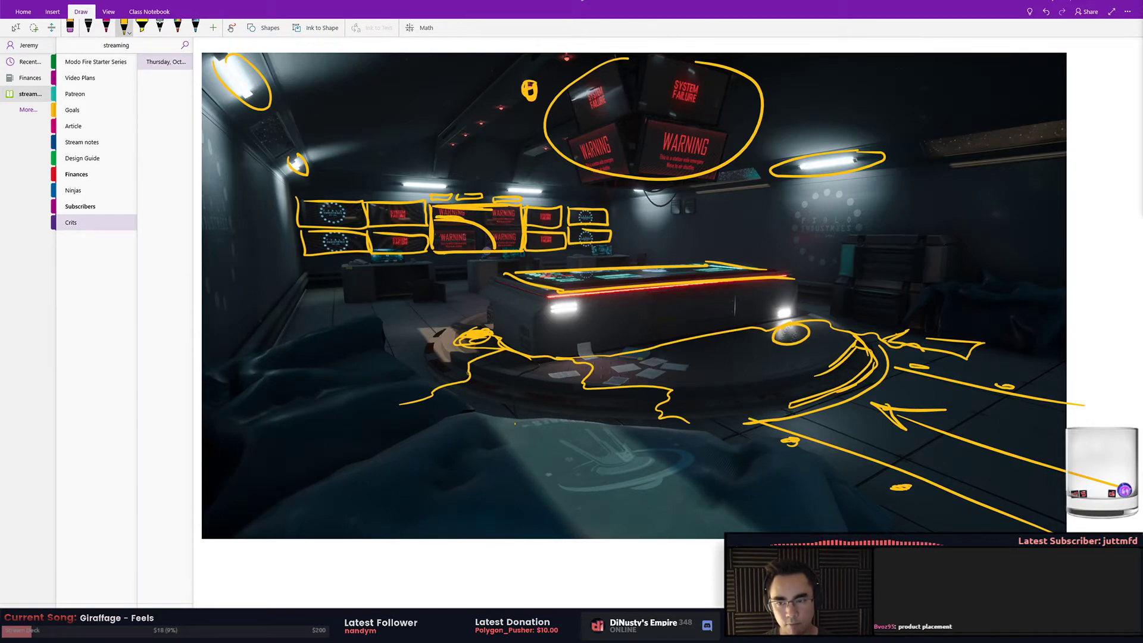
mouse_move(487, 215)
left_mouse_down()
mouse_move(493, 230)
mouse_move(505, 216)
mouse_move(480, 218)
mouse_move(523, 214)
left_mouse_up()
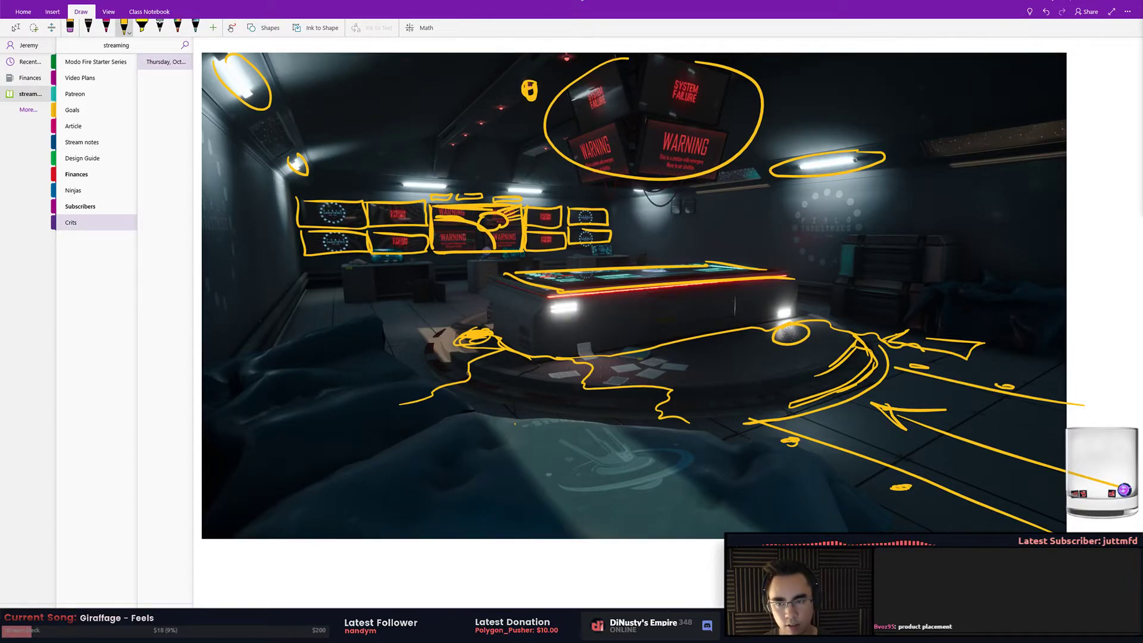
mouse_move(450, 230)
left_mouse_down()
mouse_move(451, 243)
mouse_move(461, 237)
left_mouse_up()
left_click_drag(464, 236, 488, 242)
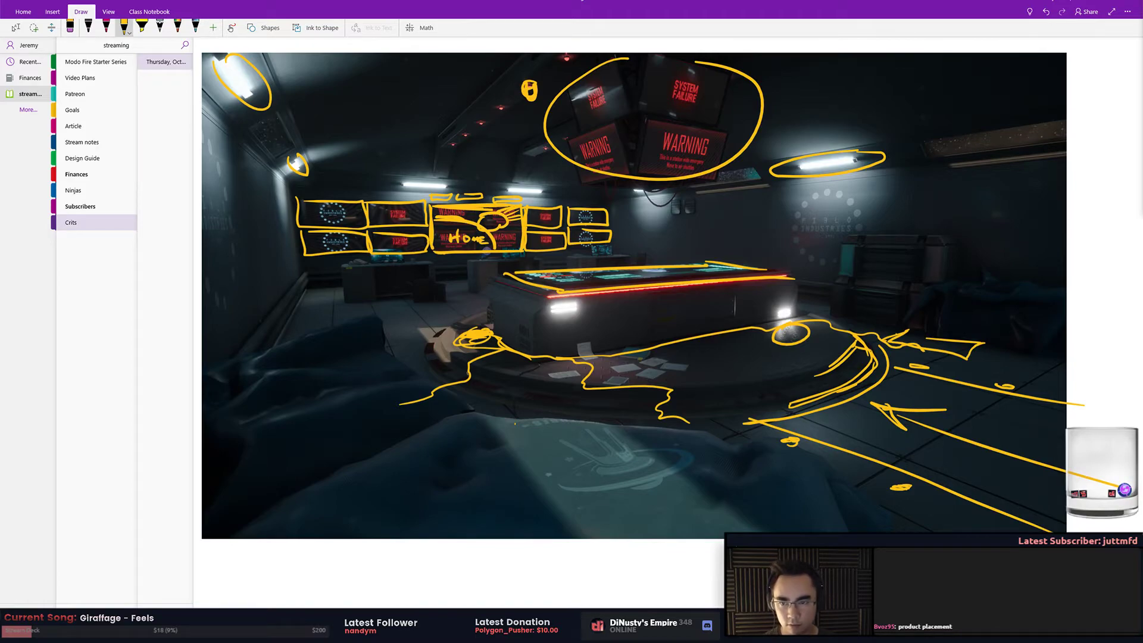
Sketch two stacks of floating hologram lines and a circle with small dots above the console's glowing tabletop
left_click_drag(499, 273, 528, 271)
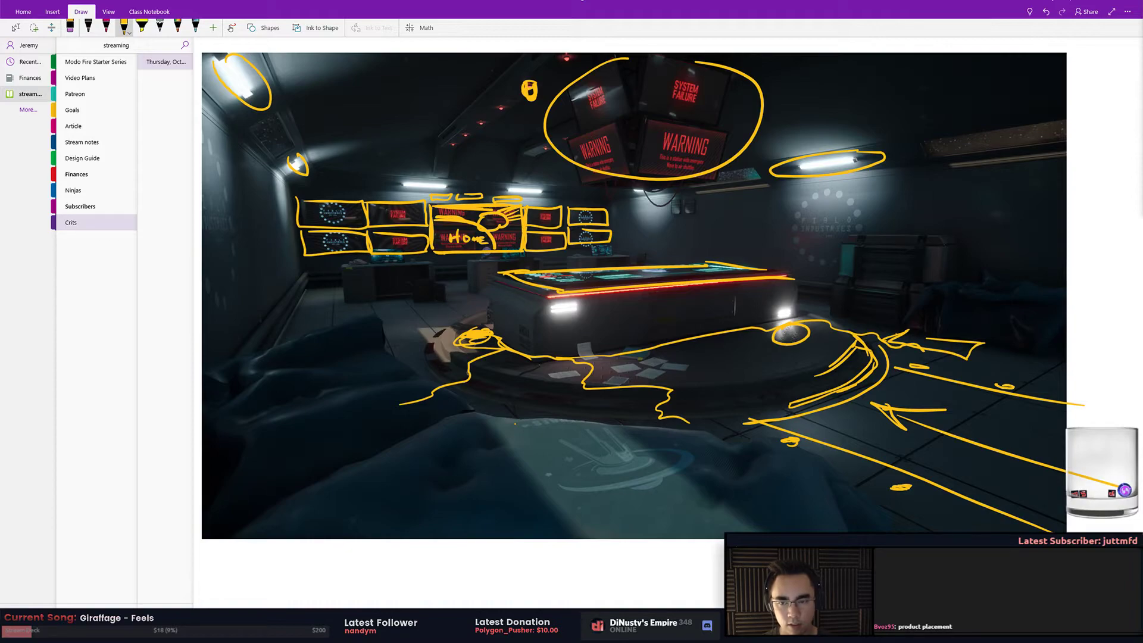
mouse_move(596, 278)
left_mouse_down()
mouse_move(648, 278)
mouse_move(598, 278)
mouse_move(639, 269)
mouse_move(636, 253)
left_mouse_up()
left_click_drag(700, 271, 738, 269)
mouse_move(707, 268)
left_mouse_down()
mouse_move(732, 257)
mouse_move(704, 251)
mouse_move(747, 247)
left_mouse_up()
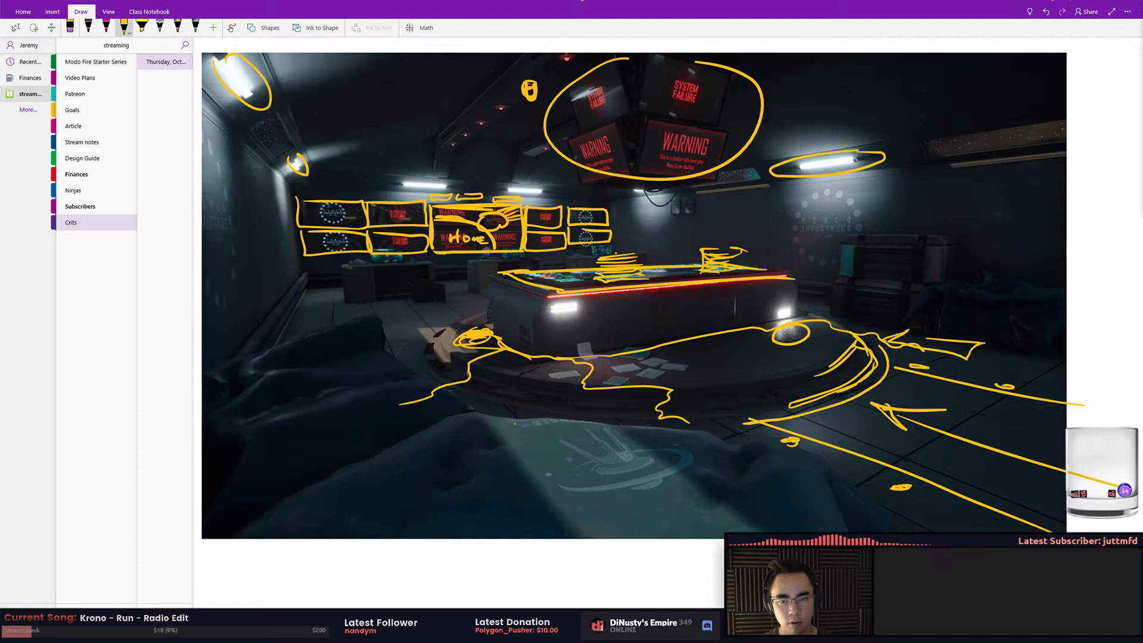
mouse_move(668, 232)
left_mouse_down()
mouse_move(665, 259)
mouse_move(669, 233)
left_mouse_up()
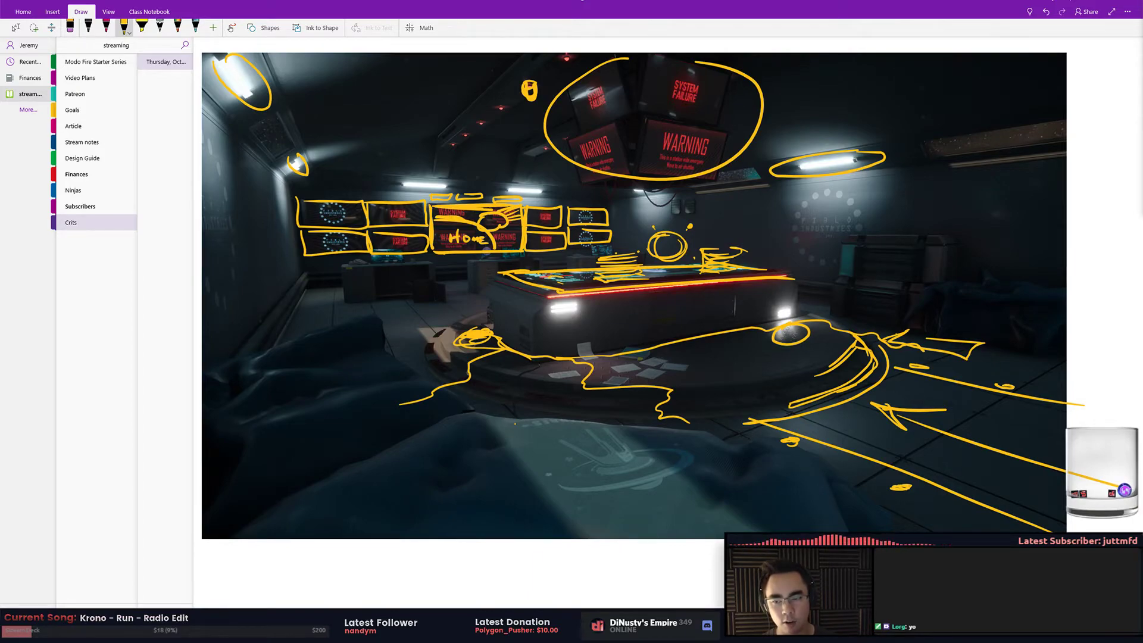
Trace the round platform's left and front rim in yellow with doubled contour lines
left_click_drag(458, 324, 500, 405)
key("ctrl+z")
mouse_move(455, 326)
left_mouse_down()
mouse_move(620, 414)
mouse_move(839, 388)
left_mouse_up()
mouse_move(448, 325)
left_mouse_down()
mouse_move(427, 381)
mouse_move(603, 415)
left_mouse_up()
left_click_drag(432, 353, 448, 381)
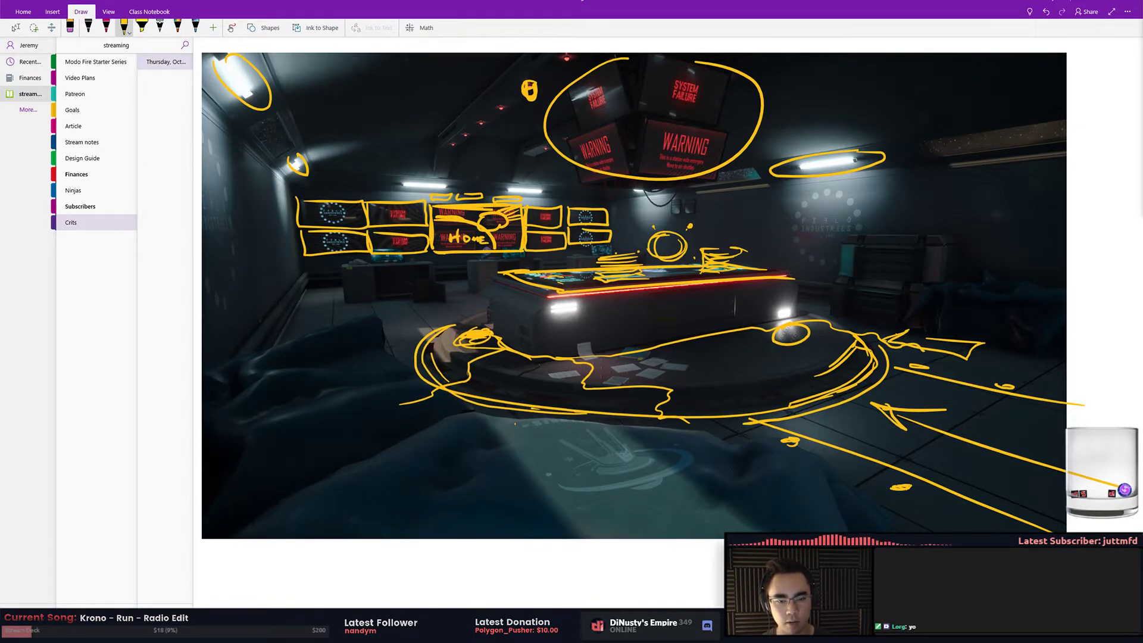
mouse_move(511, 405)
left_mouse_down()
mouse_move(700, 403)
mouse_move(872, 381)
mouse_move(889, 364)
left_mouse_up()
key("ctrl+z")
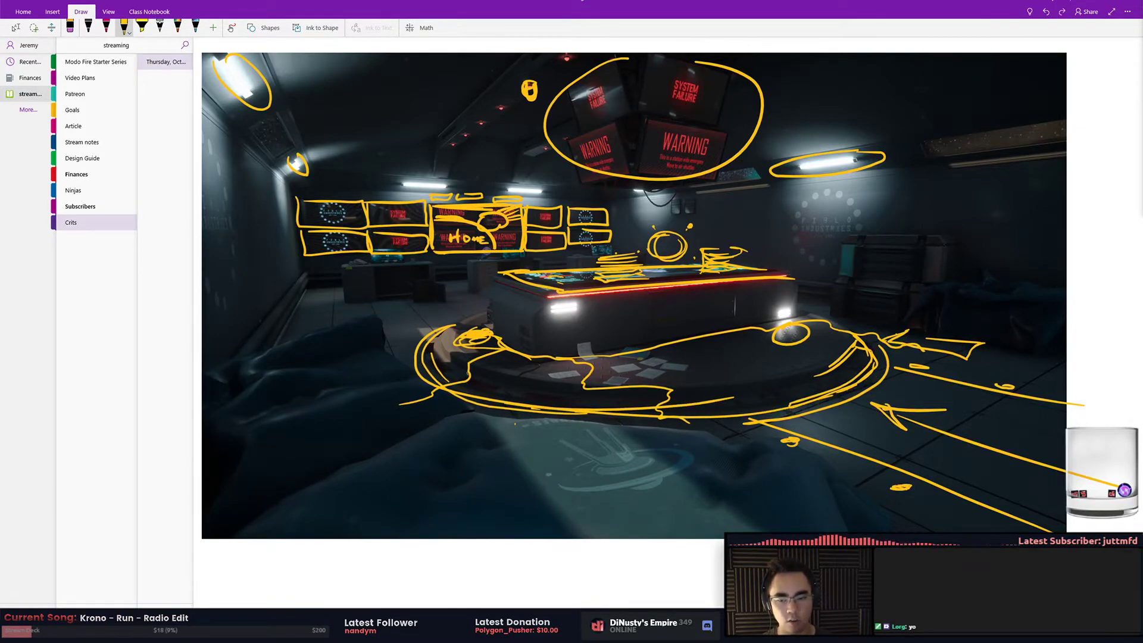
Trace the platform rim and both edges of the adjoining walkway with the thick magenta pen
left_click(106, 27)
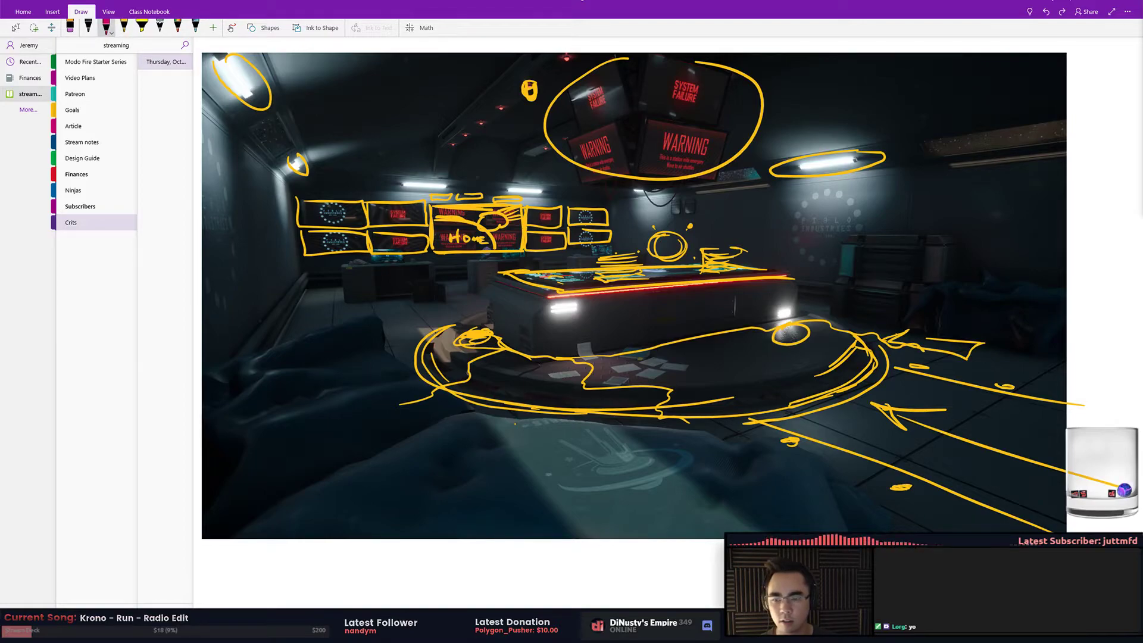
mouse_move(465, 324)
left_mouse_down()
mouse_move(527, 407)
mouse_move(741, 417)
mouse_move(992, 486)
left_mouse_up()
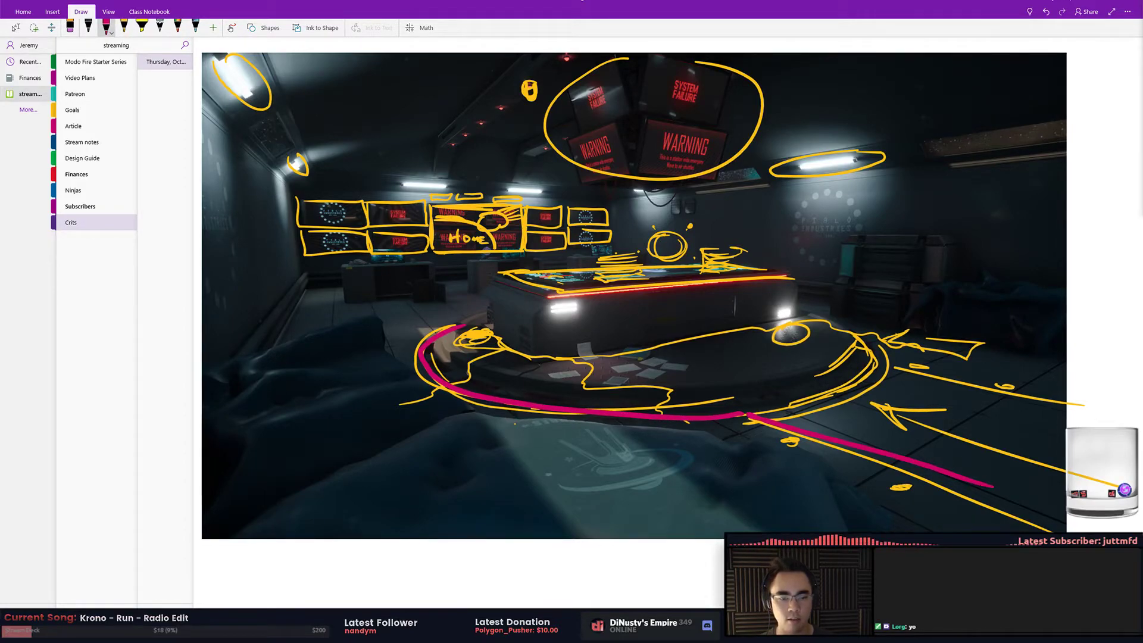
mouse_move(891, 364)
left_mouse_down()
mouse_move(1091, 408)
mouse_move(874, 348)
mouse_move(840, 326)
left_mouse_up()
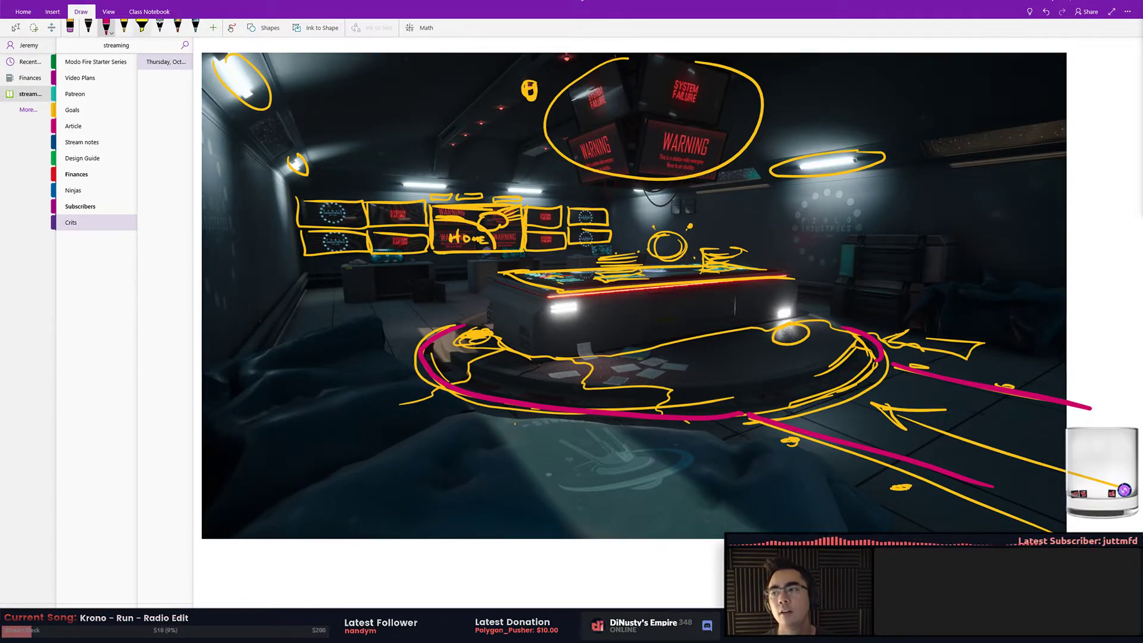
Trace the edges of the ceiling beam with the red lights in yellow, with short strokes at the beam end beside the hanging monitors
left_click(124, 26)
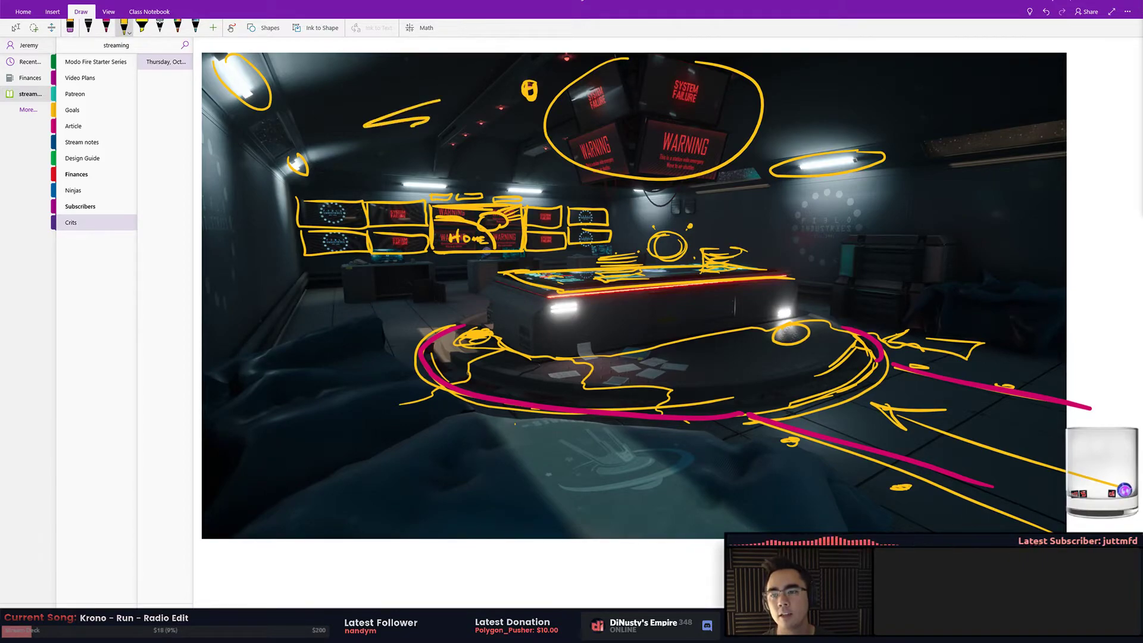
left_click_drag(531, 51, 425, 169)
left_click_drag(519, 156, 510, 178)
left_click_drag(534, 159, 523, 178)
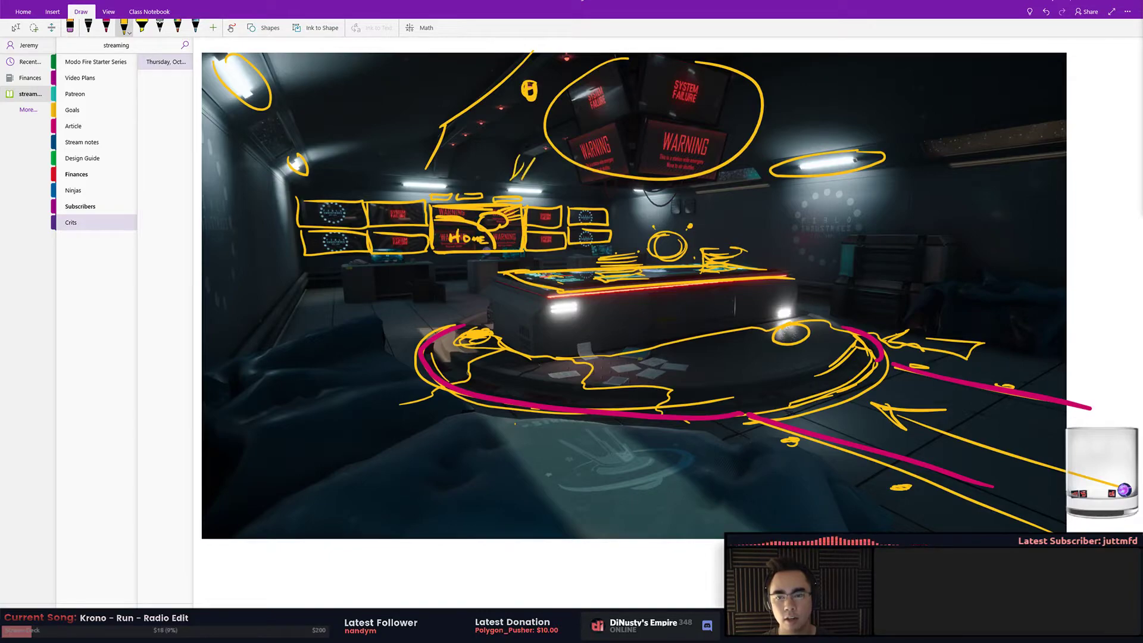
mouse_move(451, 172)
left_mouse_down()
mouse_move(463, 149)
mouse_move(520, 111)
left_mouse_up()
mouse_move(507, 175)
left_mouse_down()
mouse_move(523, 143)
mouse_move(551, 131)
mouse_move(531, 177)
left_mouse_up()
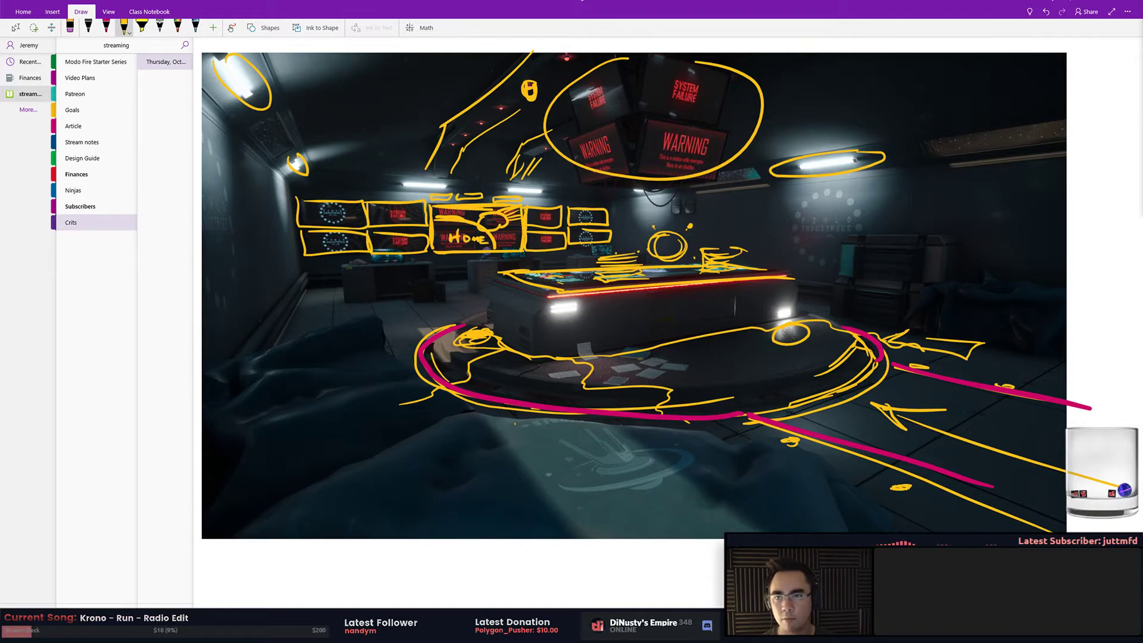
Sketch yellow crossbeams branching off the ceiling beam, extending one across the ceiling toward the left wall
mouse_move(450, 113)
left_mouse_down()
mouse_move(455, 122)
mouse_move(472, 108)
mouse_move(415, 100)
mouse_move(457, 115)
left_mouse_up()
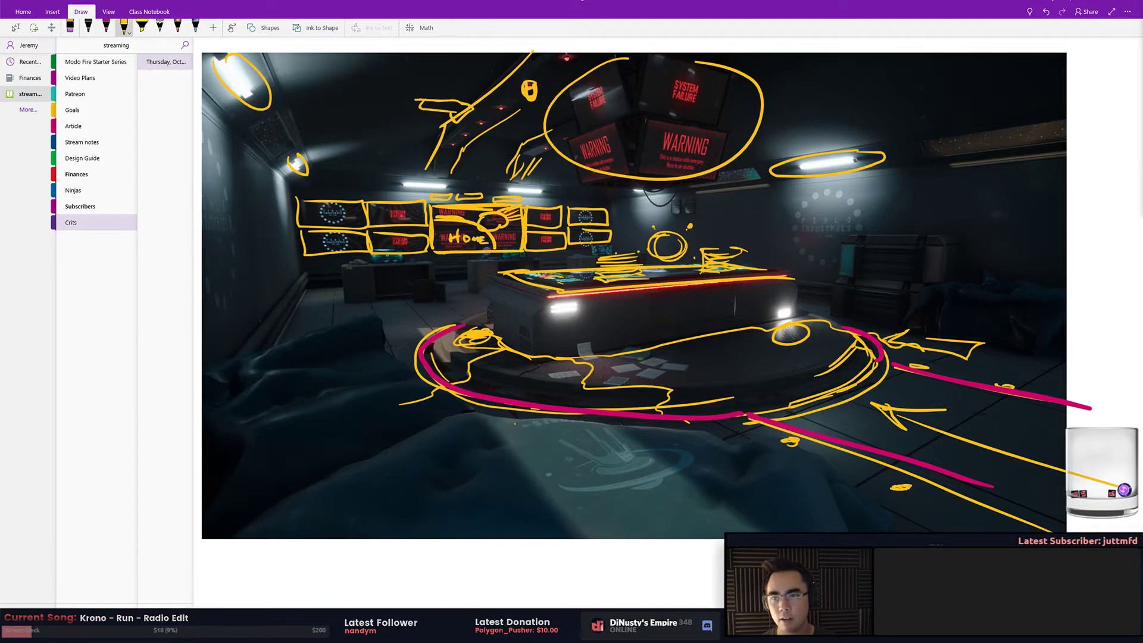
left_click_drag(507, 75, 473, 82)
left_click_drag(532, 53, 514, 59)
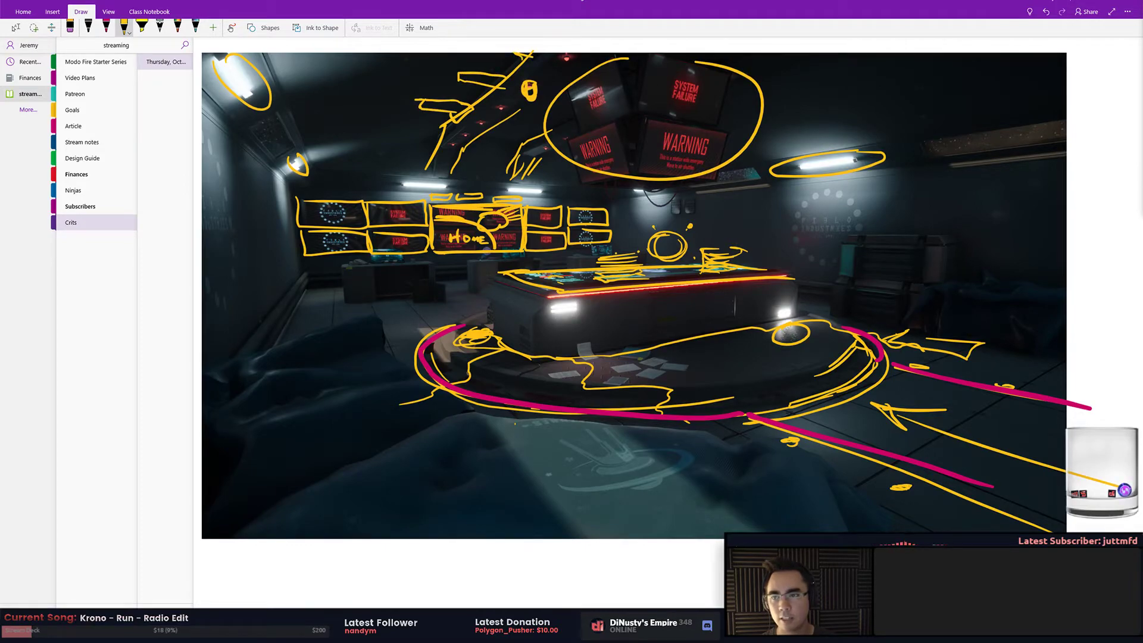
left_click_drag(412, 104, 296, 110)
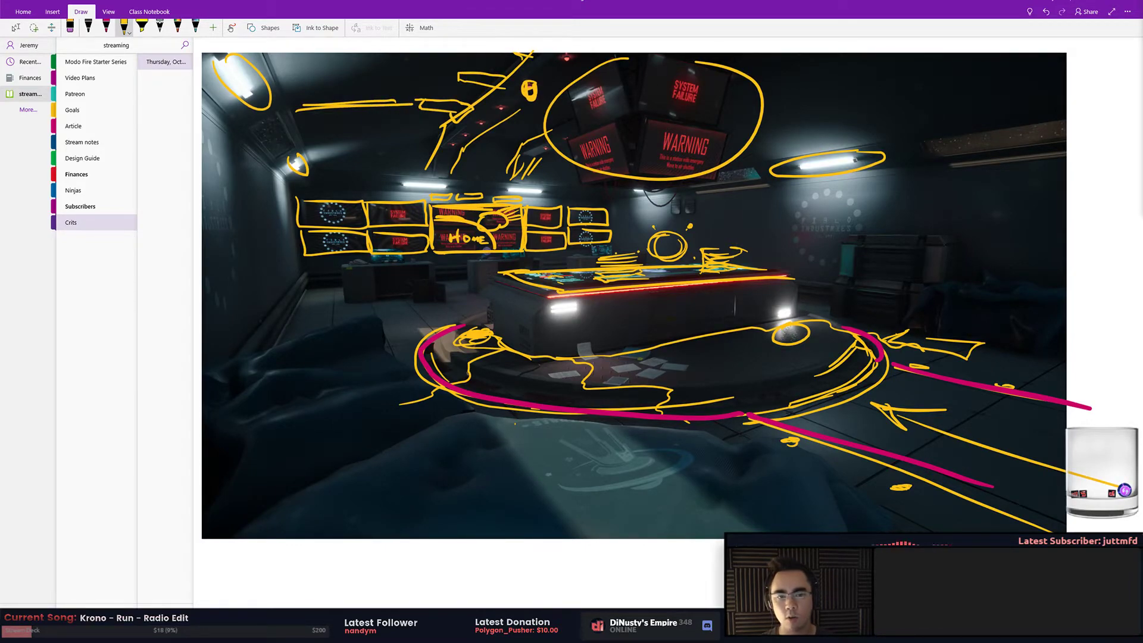
Draw a yellow frame of a top edge and two uprights around the round logo on the right wall
mouse_move(911, 173)
left_mouse_down()
mouse_move(903, 226)
mouse_move(913, 233)
left_mouse_up()
mouse_move(896, 173)
left_mouse_down()
mouse_move(764, 189)
mouse_move(769, 272)
left_mouse_up()
left_click_drag(764, 194, 759, 270)
key("ctrl+z")
key("ctrl+z")
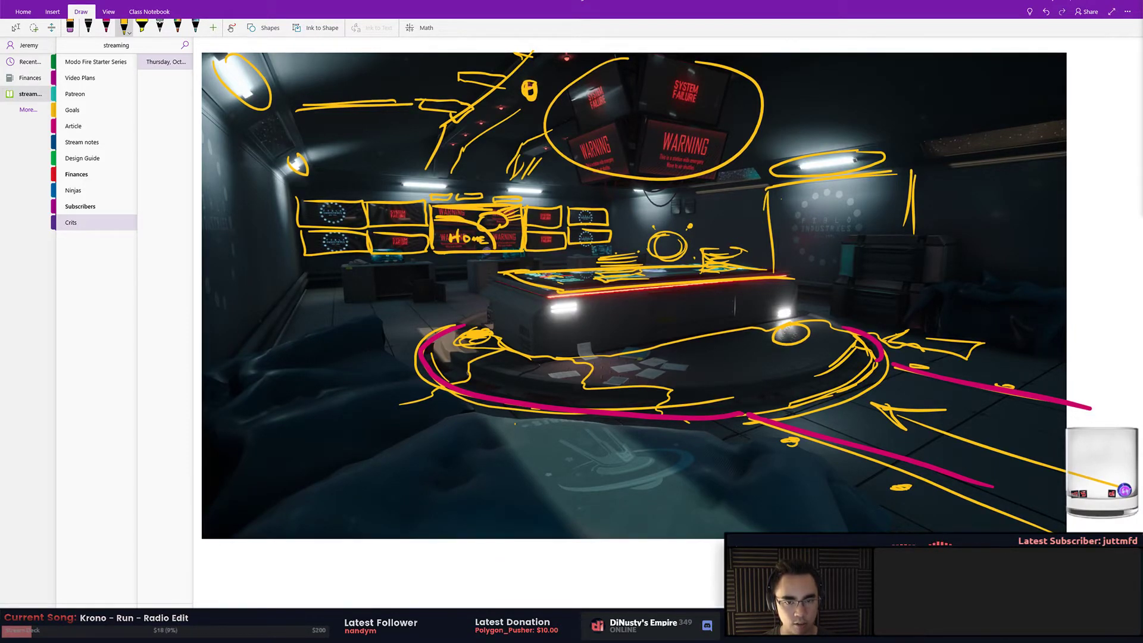
left_click_drag(766, 193, 764, 273)
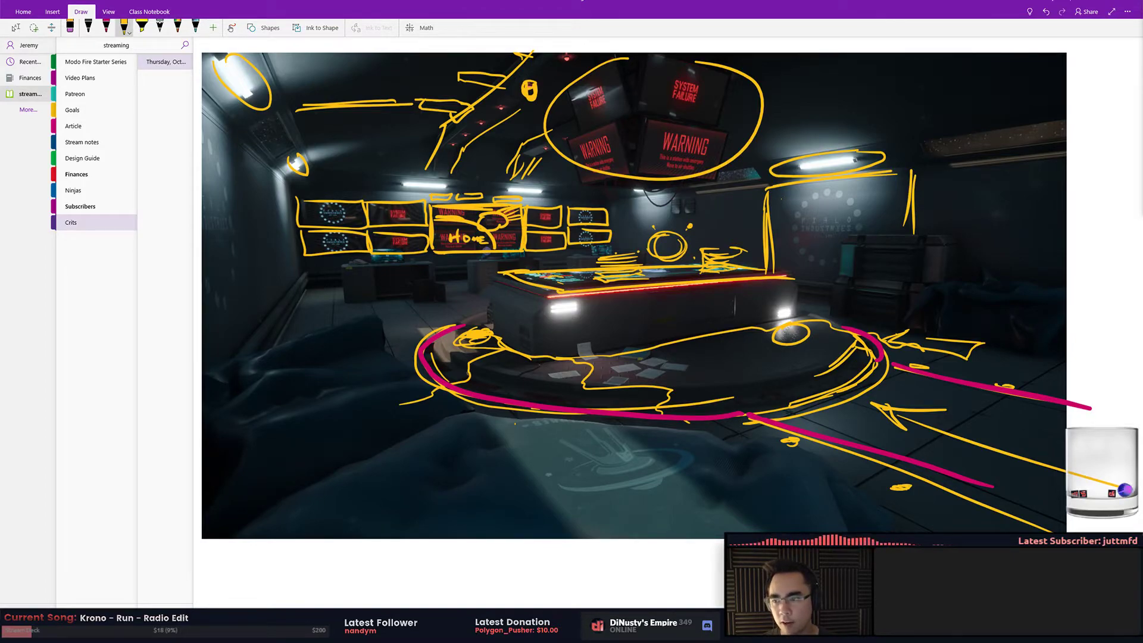
Sketch a small box low on the left wall and two rectangular panels between the ceiling's crossbeams
mouse_move(257, 284)
left_mouse_down()
mouse_move(265, 307)
mouse_move(290, 287)
left_mouse_up()
left_click_drag(283, 268, 274, 294)
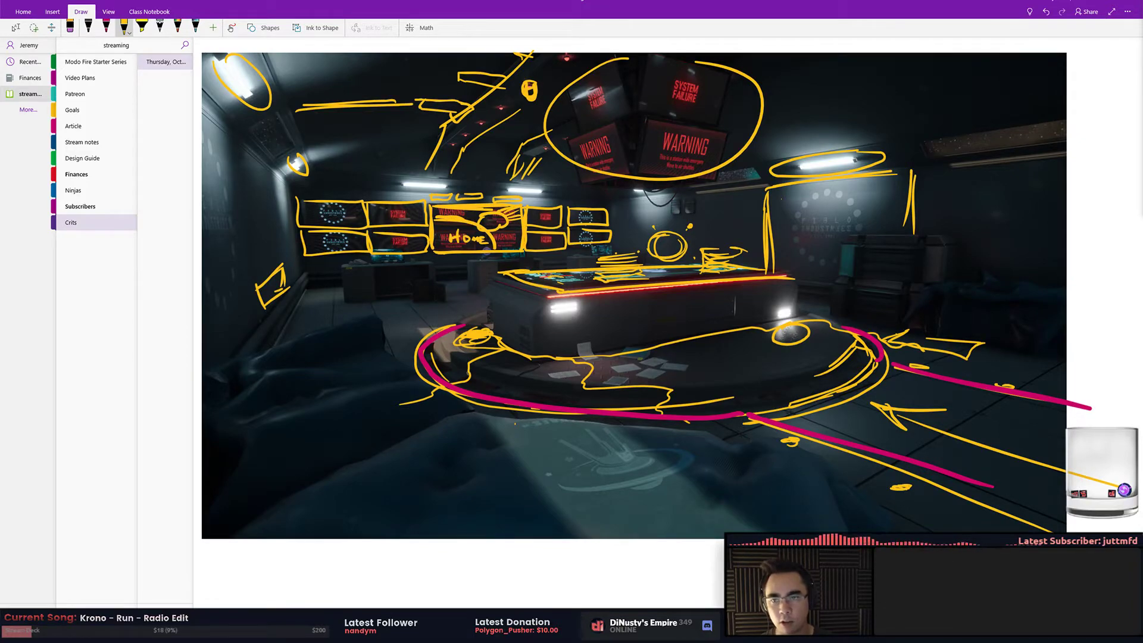
mouse_move(335, 121)
left_mouse_down()
mouse_move(328, 143)
mouse_move(400, 146)
left_mouse_up()
left_click_drag(338, 125, 407, 123)
mouse_move(341, 65)
left_mouse_down()
mouse_move(341, 78)
mouse_move(443, 56)
left_mouse_up()
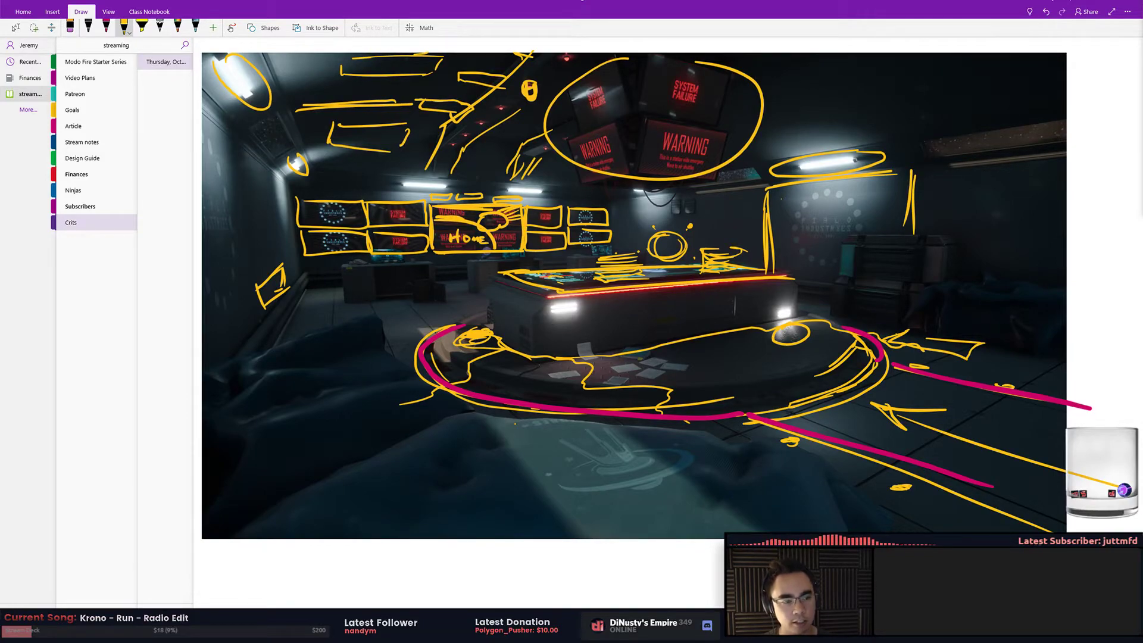
Draw an angular panel outline on the ceiling between the hanging monitors and the right wall
mouse_move(770, 116)
left_mouse_down()
mouse_move(806, 134)
mouse_move(880, 111)
left_mouse_up()
left_click_drag(873, 106, 851, 96)
left_click_drag(833, 86, 787, 87)
mouse_move(778, 92)
left_mouse_down()
mouse_move(764, 101)
mouse_move(778, 111)
left_mouse_up()
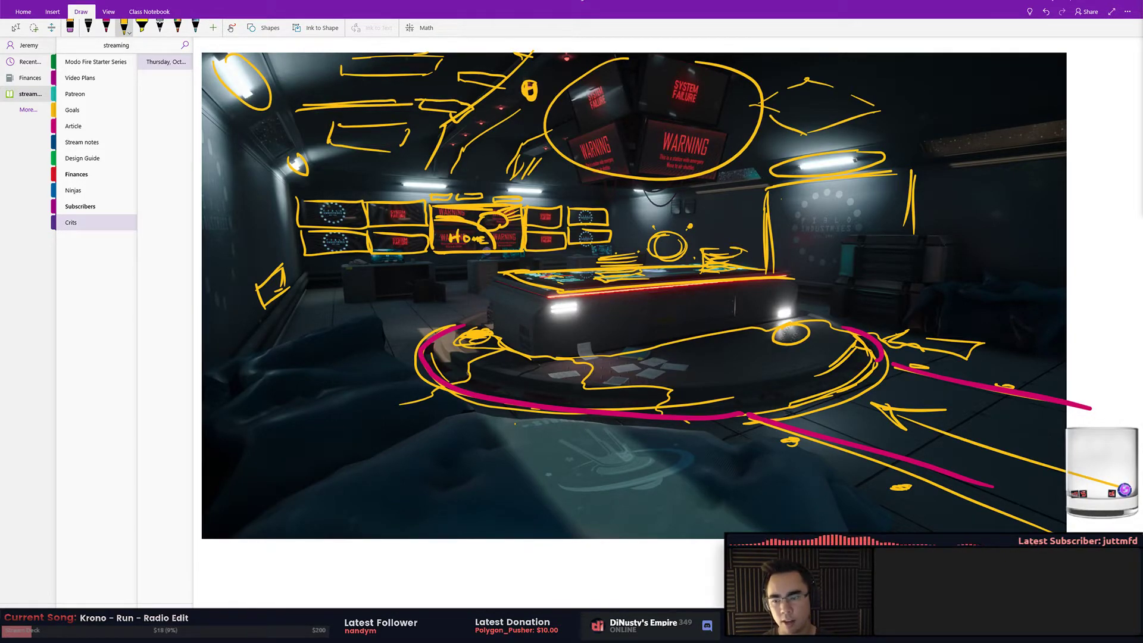
Trace the foreground cloth's upper contour with the thick magenta pen and add three short fold lines on its left part
mouse_move(243, 360)
left_mouse_down()
mouse_move(393, 356)
mouse_move(650, 431)
mouse_move(864, 465)
left_mouse_up()
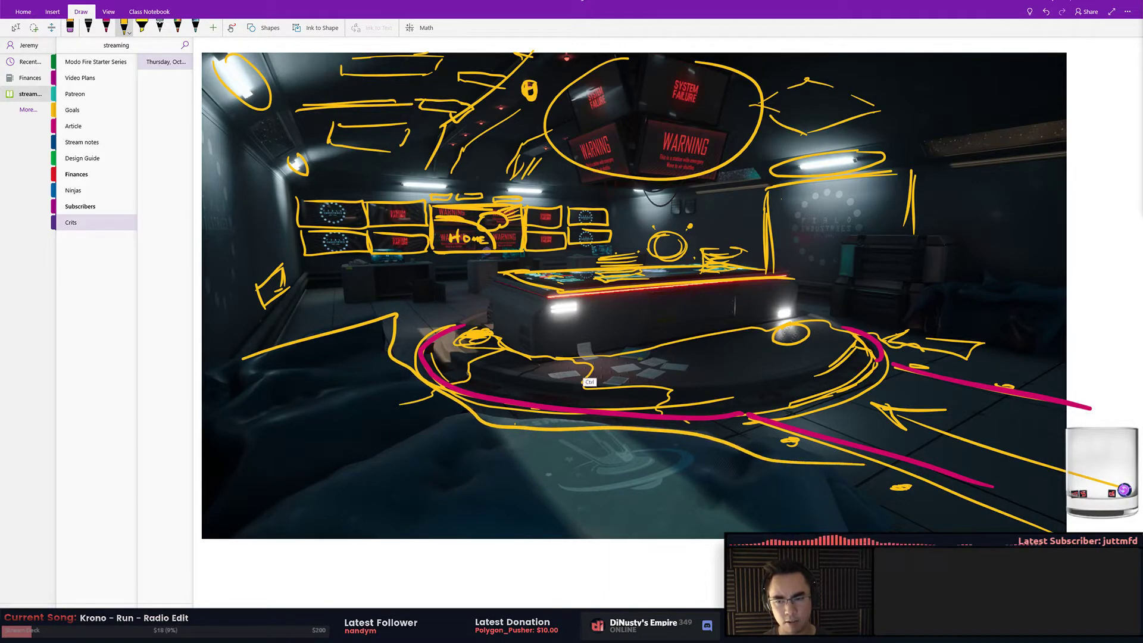
key("ctrl+z")
left_click(106, 27)
mouse_move(208, 384)
left_mouse_down()
mouse_move(316, 351)
mouse_move(441, 444)
mouse_move(764, 476)
mouse_move(917, 529)
left_mouse_up()
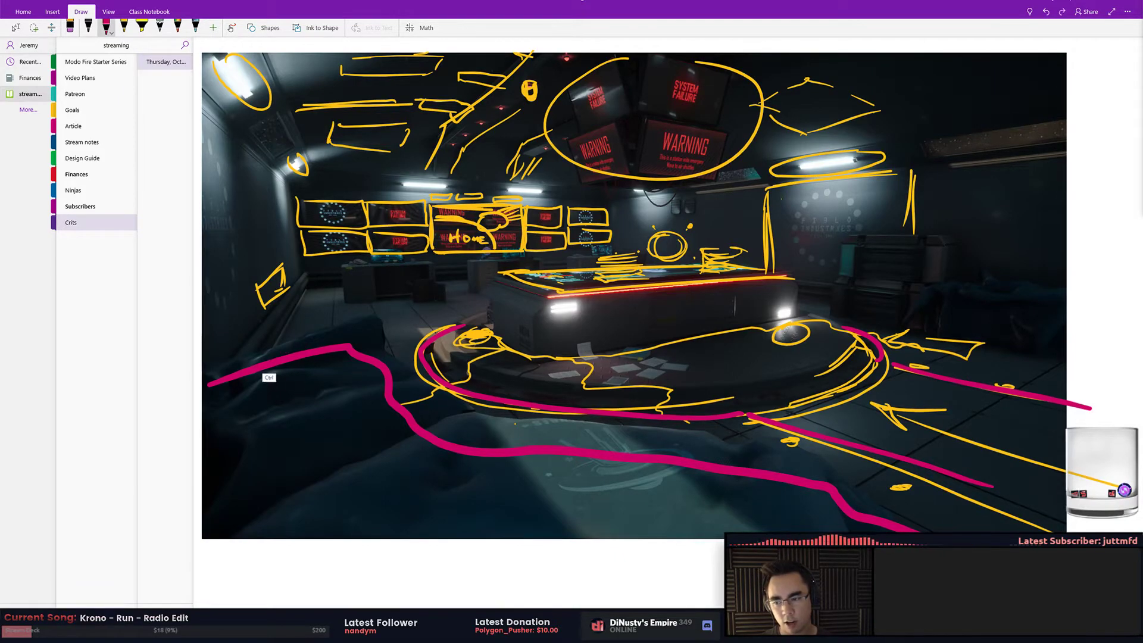
left_click_drag(261, 355, 289, 344)
left_click_drag(248, 391, 301, 372)
left_click_drag(258, 414, 354, 388)
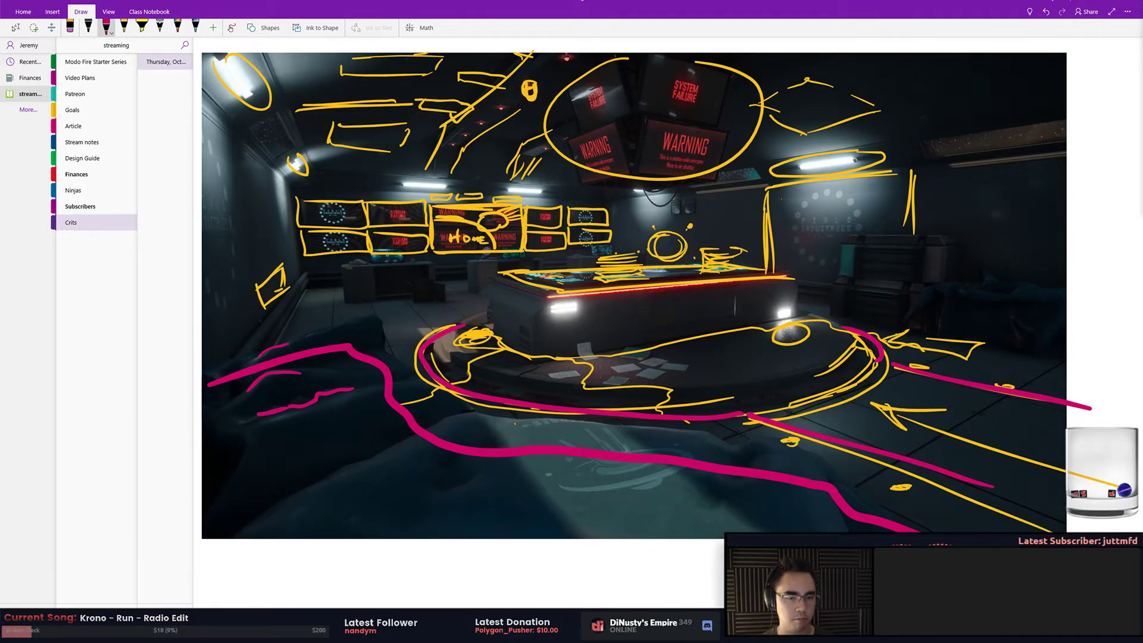
Draw a magenta stroke down the crates' left edge and extend the magenta platform outline to the console's right lamp
left_click_drag(892, 235, 872, 314)
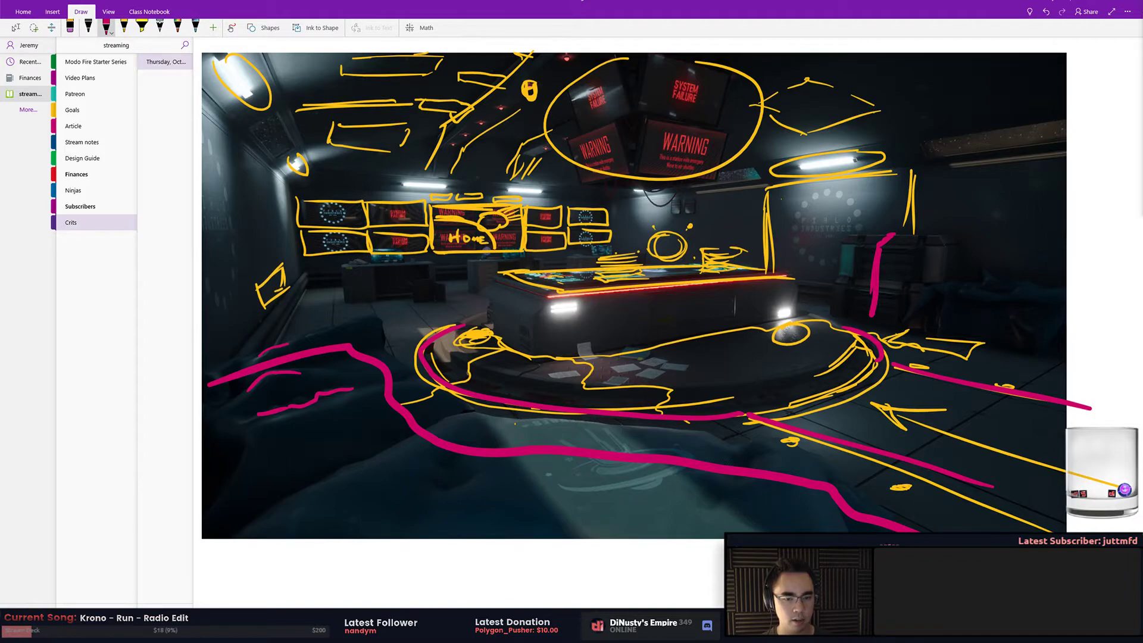
left_click_drag(793, 308, 842, 328)
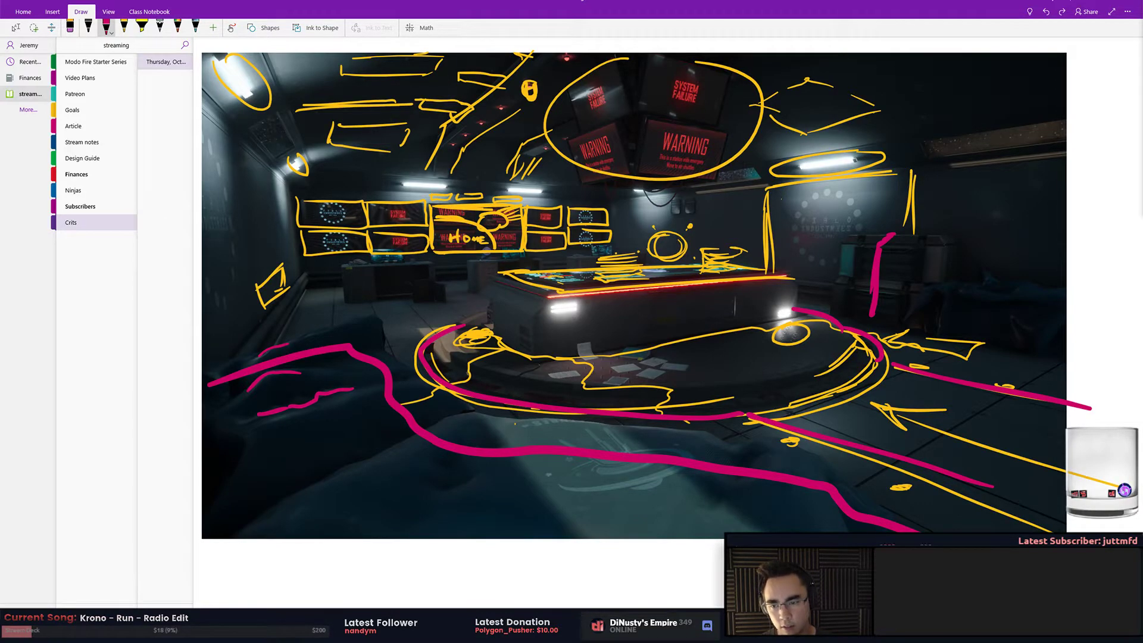
left_click_drag(468, 290, 495, 301)
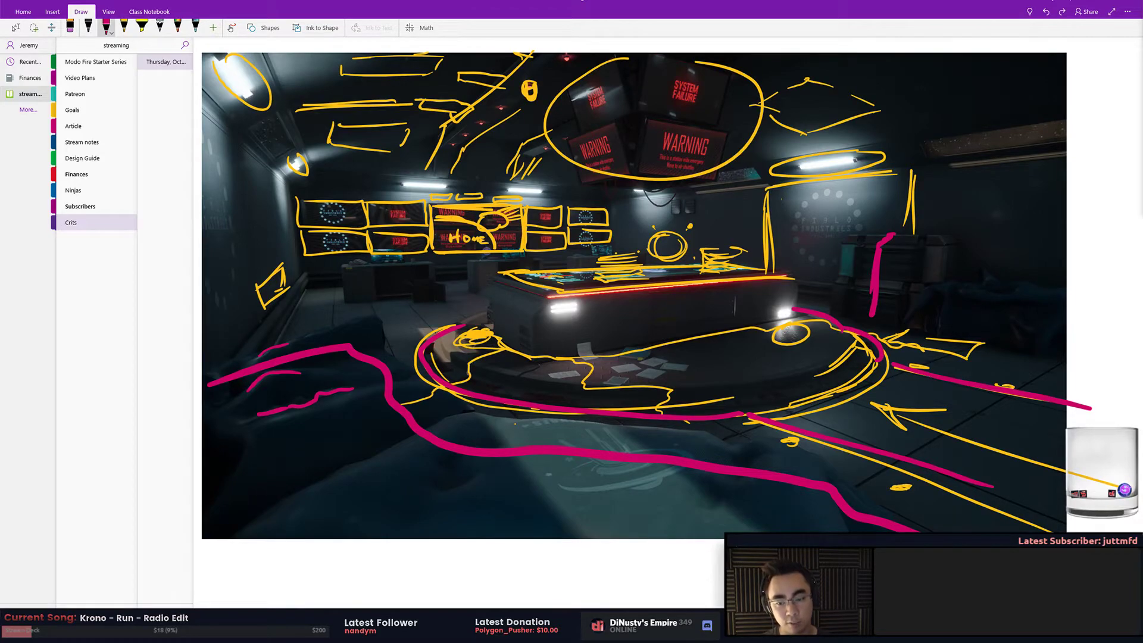
Circle the scattered papers on the platform in magenta and add a short mark on the bare floor beside them
mouse_move(628, 331)
left_mouse_down()
mouse_move(691, 374)
mouse_move(673, 373)
left_mouse_up()
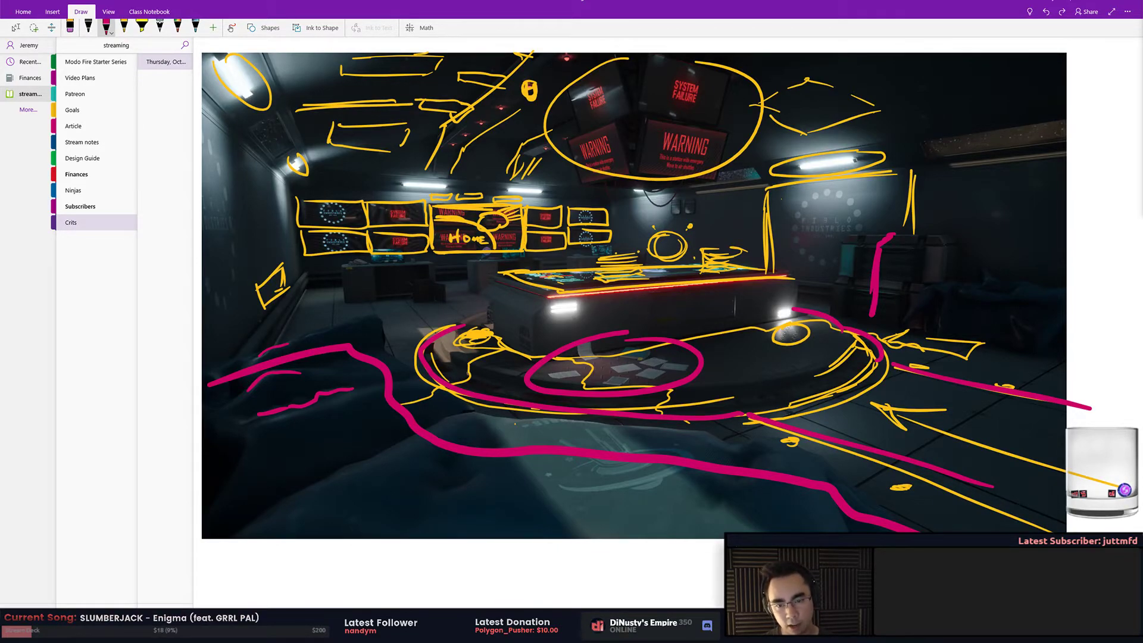
left_click_drag(740, 365, 828, 360)
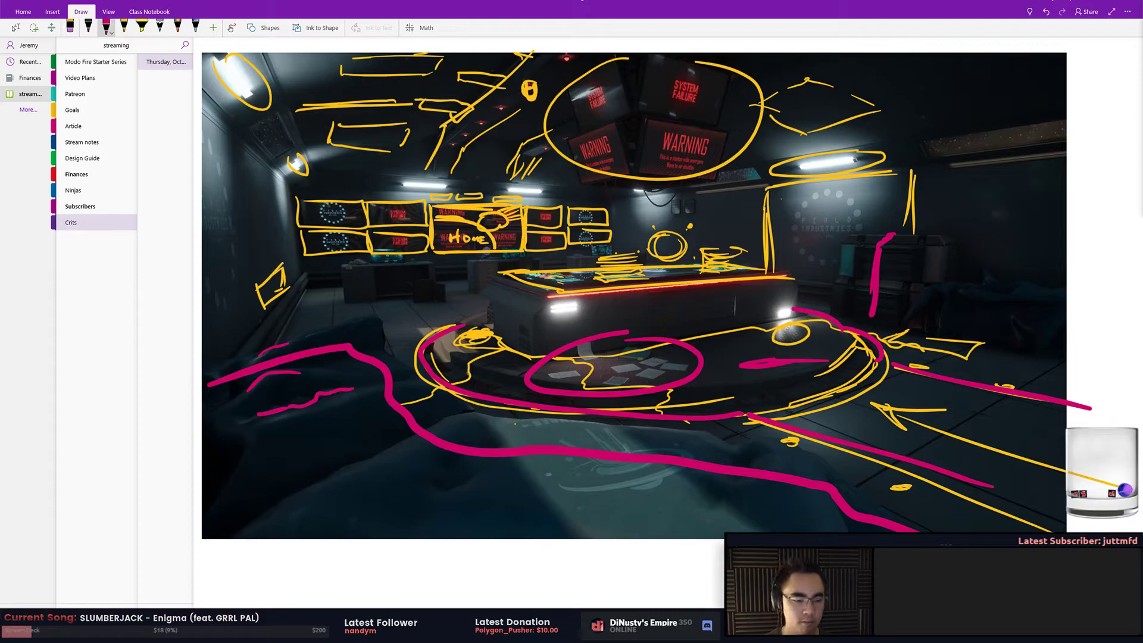
Stop drawing, switch to the Imgur album in Chrome and examine the environment's desk view and unlit render
key("Escape")
scroll(731, 387, "up", 4)
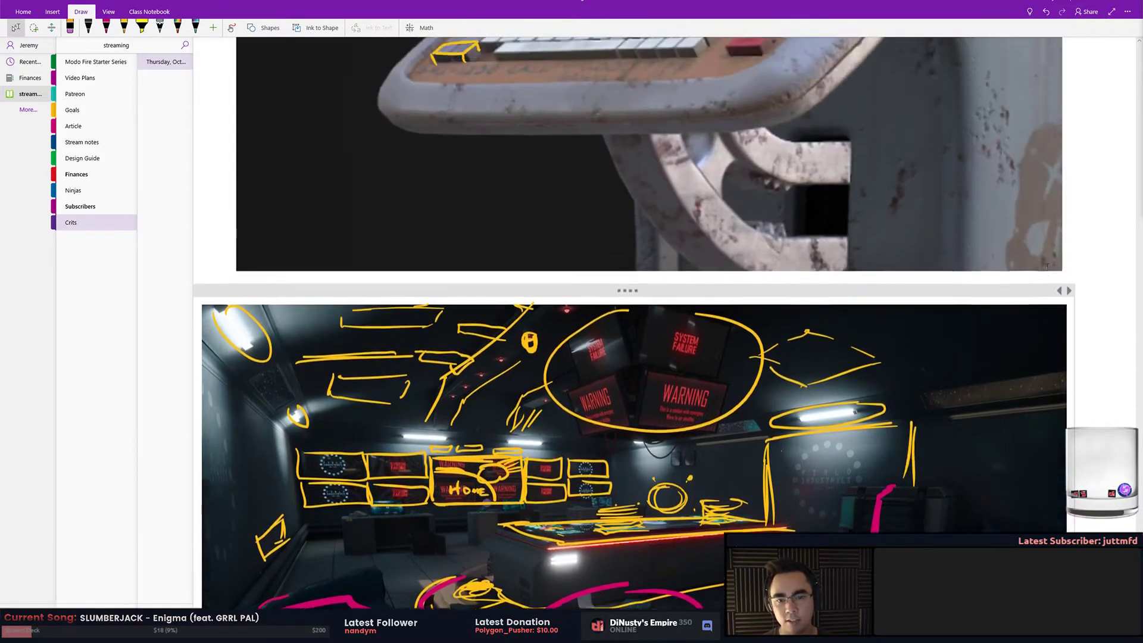
scroll(731, 386, "down", 4)
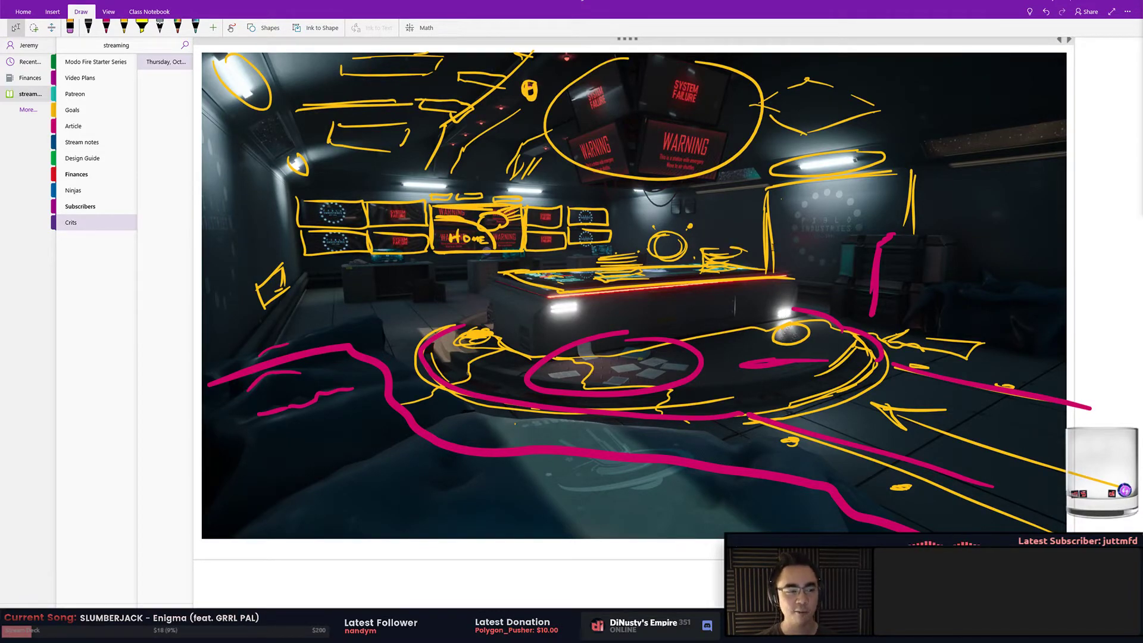
key("alt+Tab")
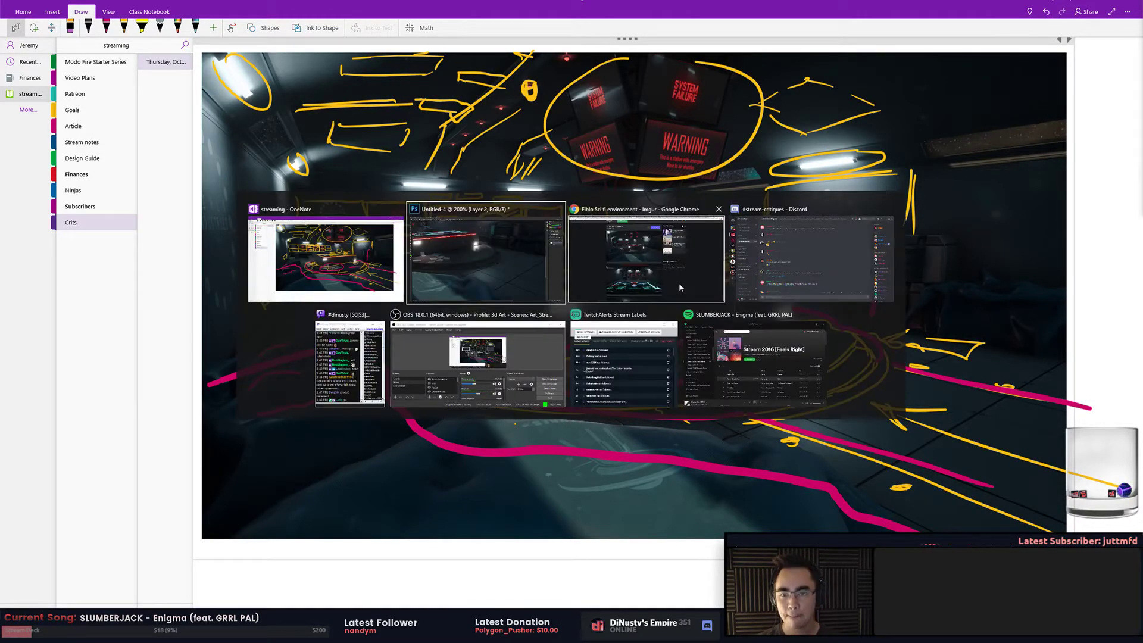
left_click(679, 284)
scroll(741, 330, "down", 2)
scroll(741, 326, "down", 6)
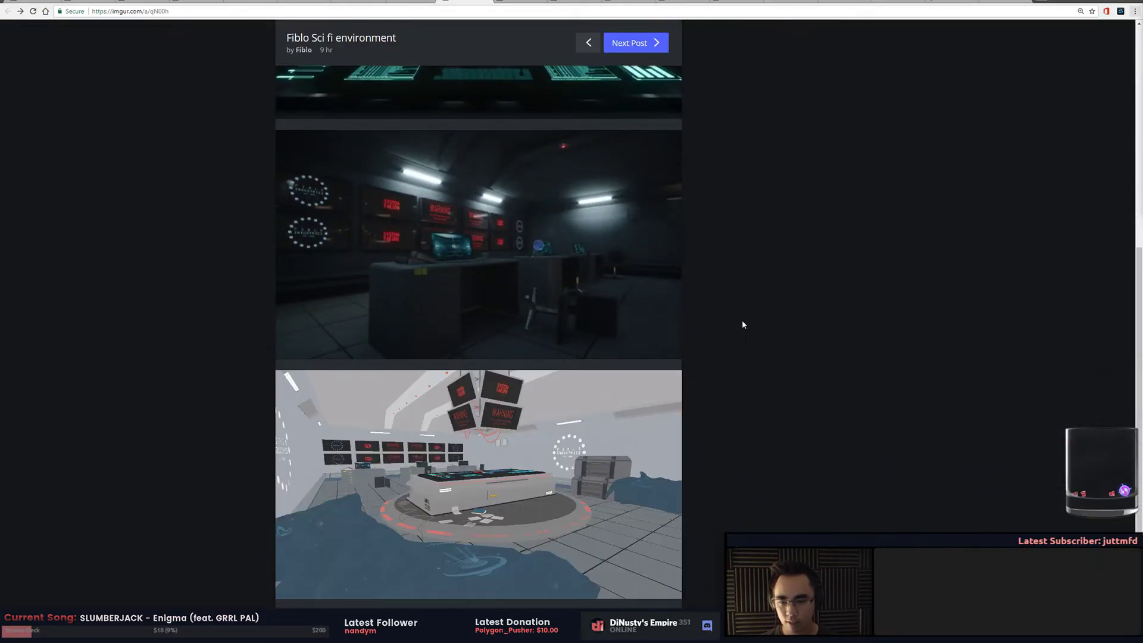
Examine the unlit render and the caption at the end of the Imgur album
scroll(742, 323, "down", 3)
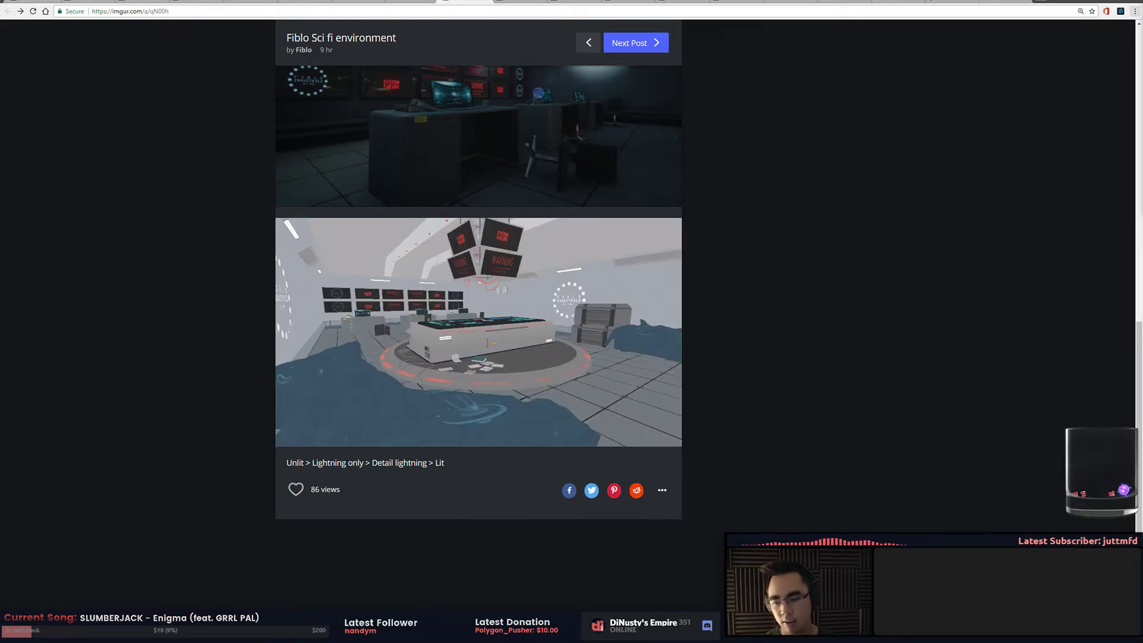
key("alt+Tab")
left_click(667, 390)
left_click(900, 530)
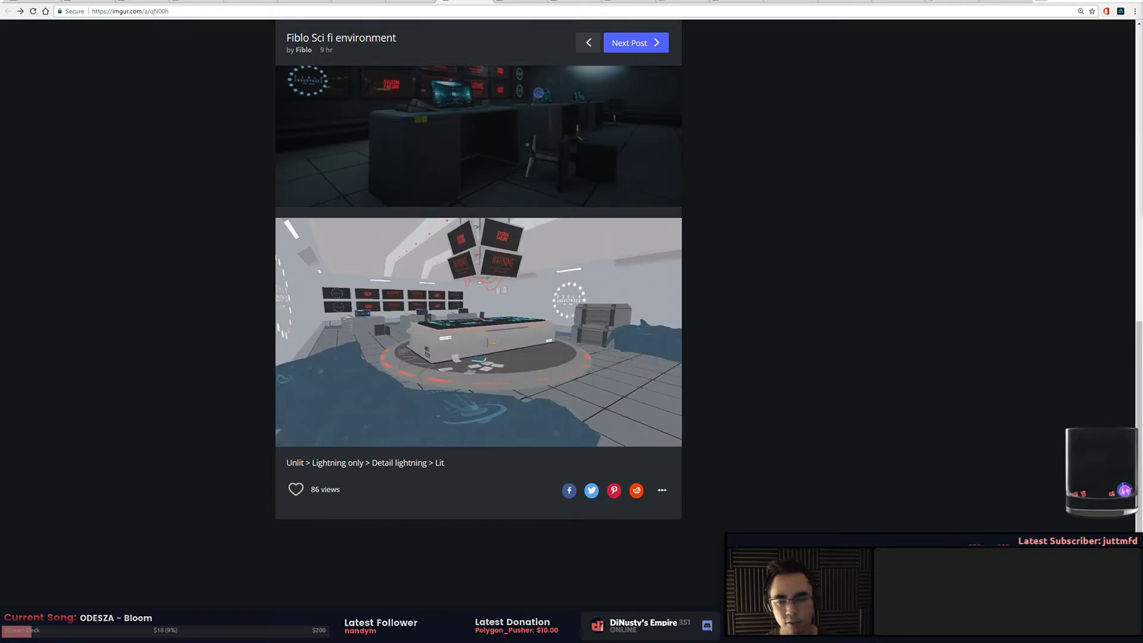
Switch to the [UE4] Street Alley project on ArtStation and examine its mattress, electricity meter and recycling bin renders
left_click(517, 2)
scroll(798, 198, "down", 3)
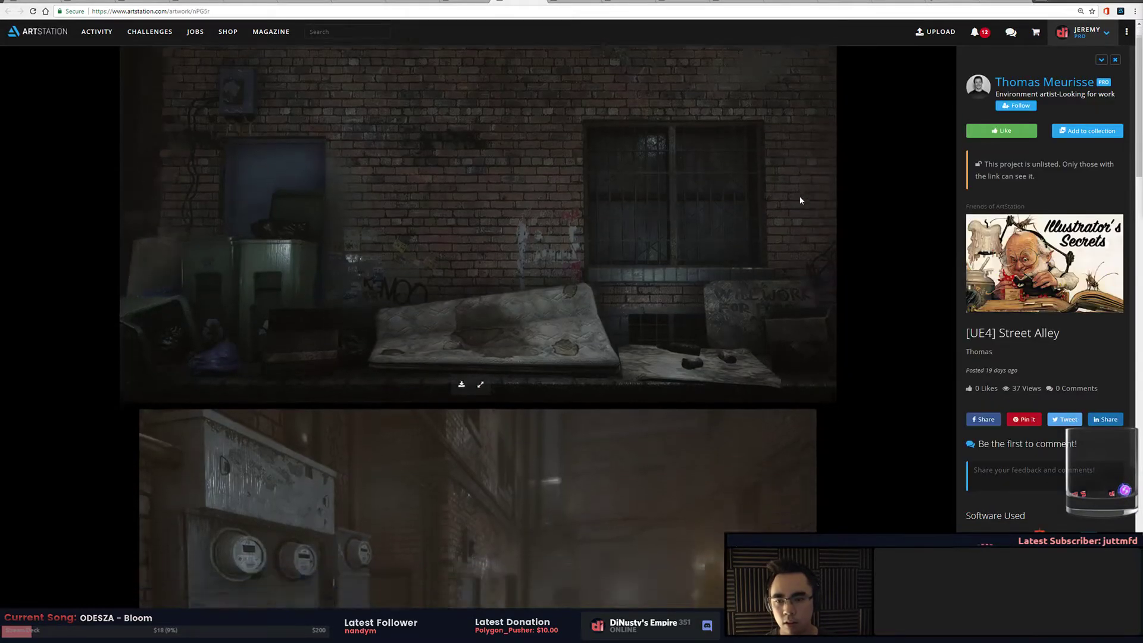
scroll(829, 187, "up", 3)
scroll(830, 186, "down", 5)
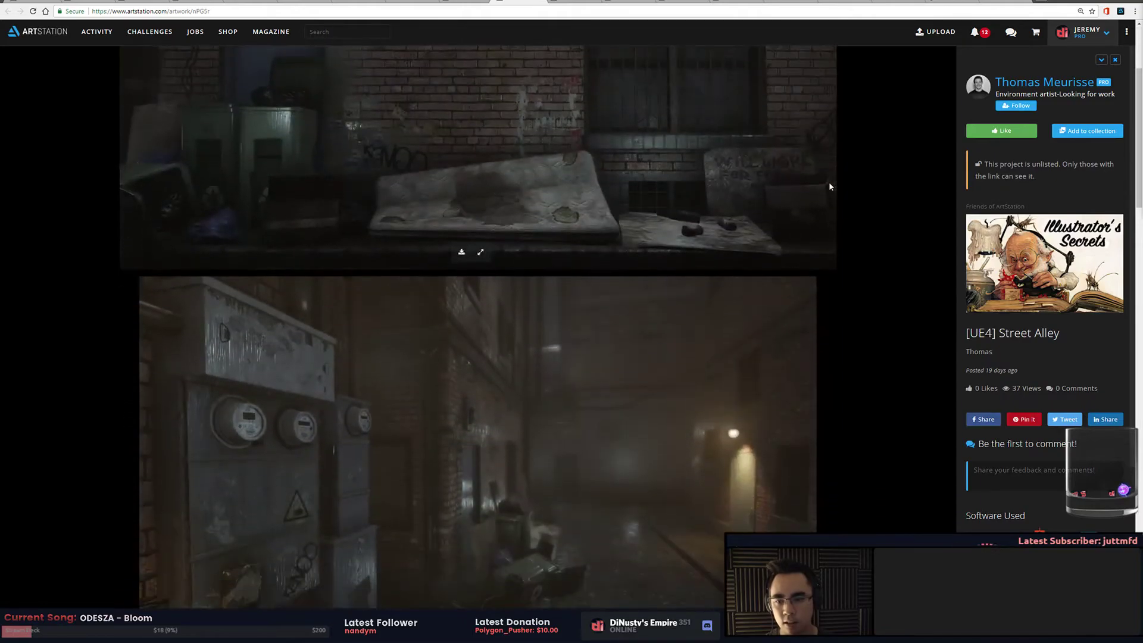
scroll(831, 183, "down", 5)
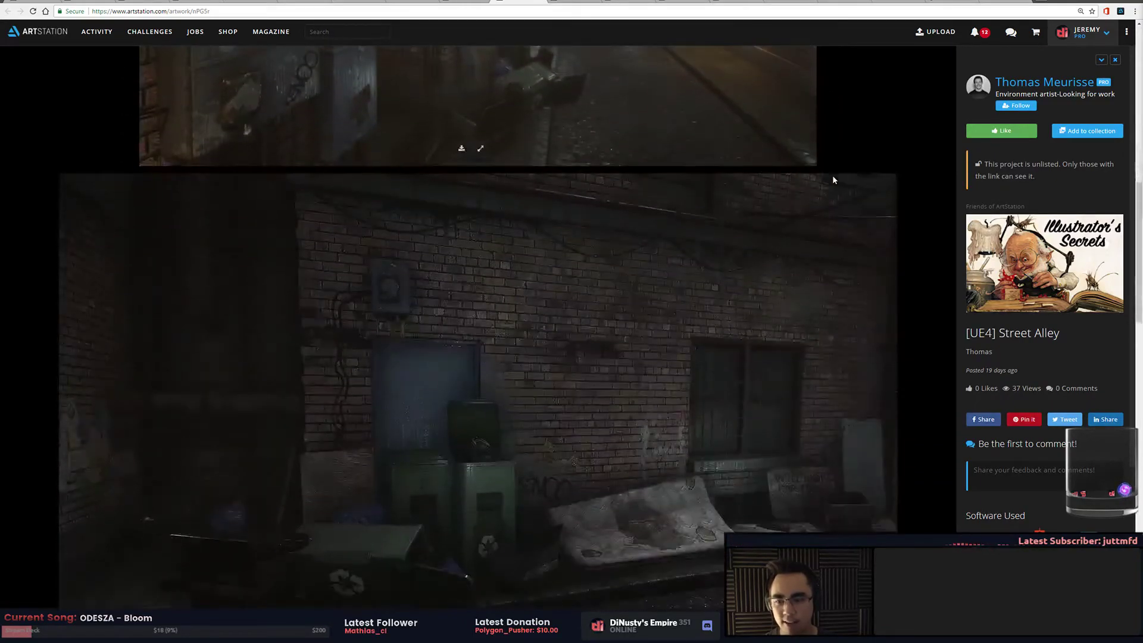
scroll(832, 177, "down", 5)
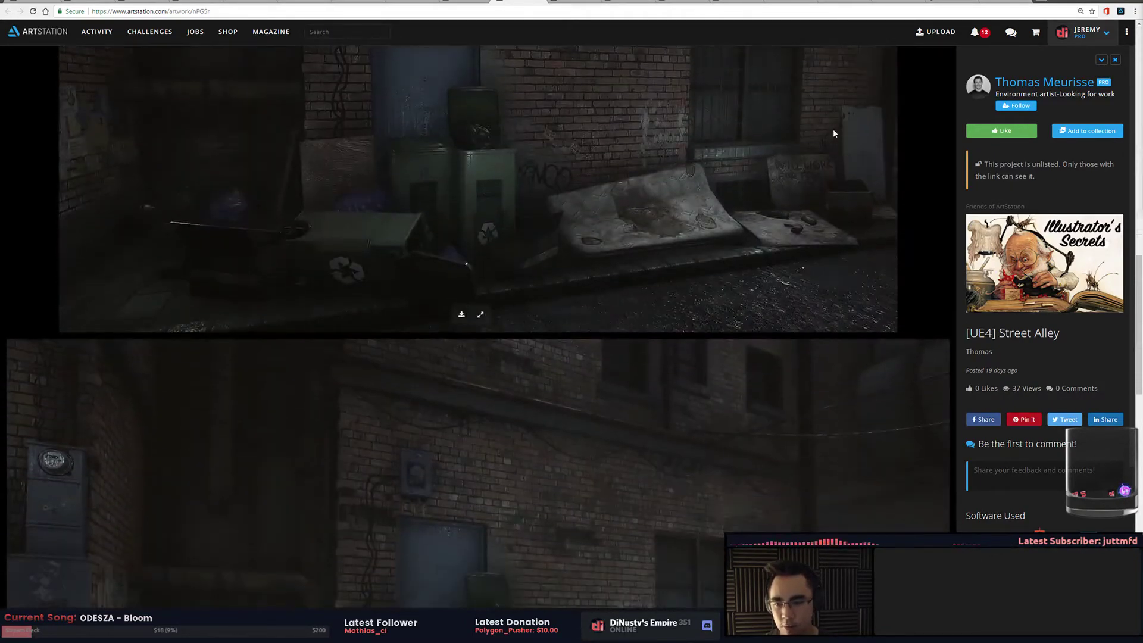
scroll(654, 190, "up", 2)
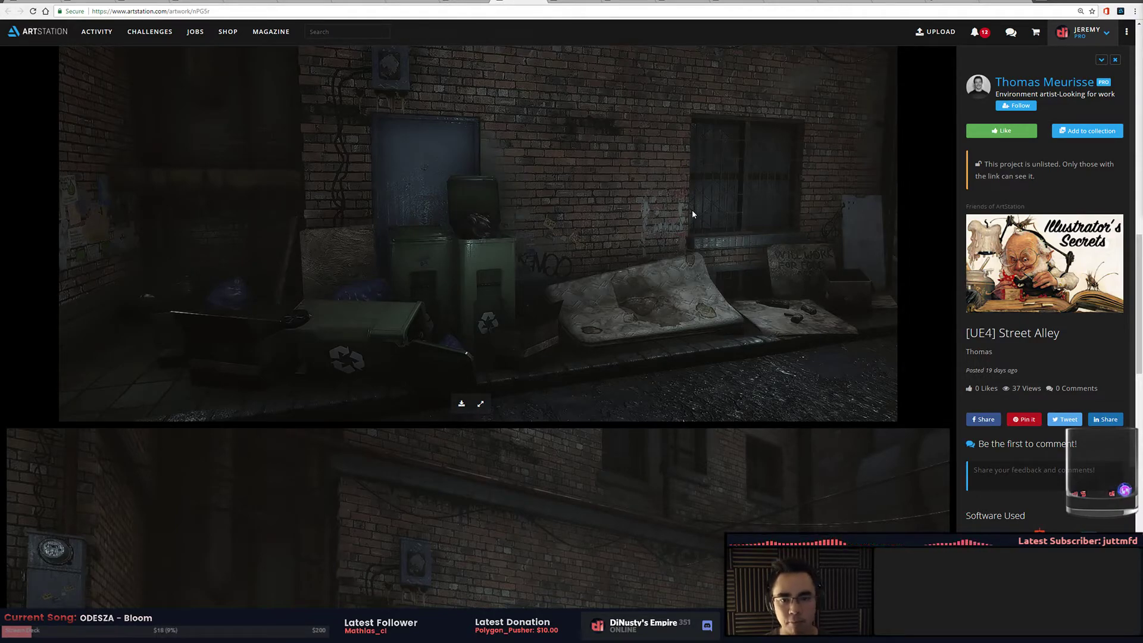
scroll(946, 53, "up", 1)
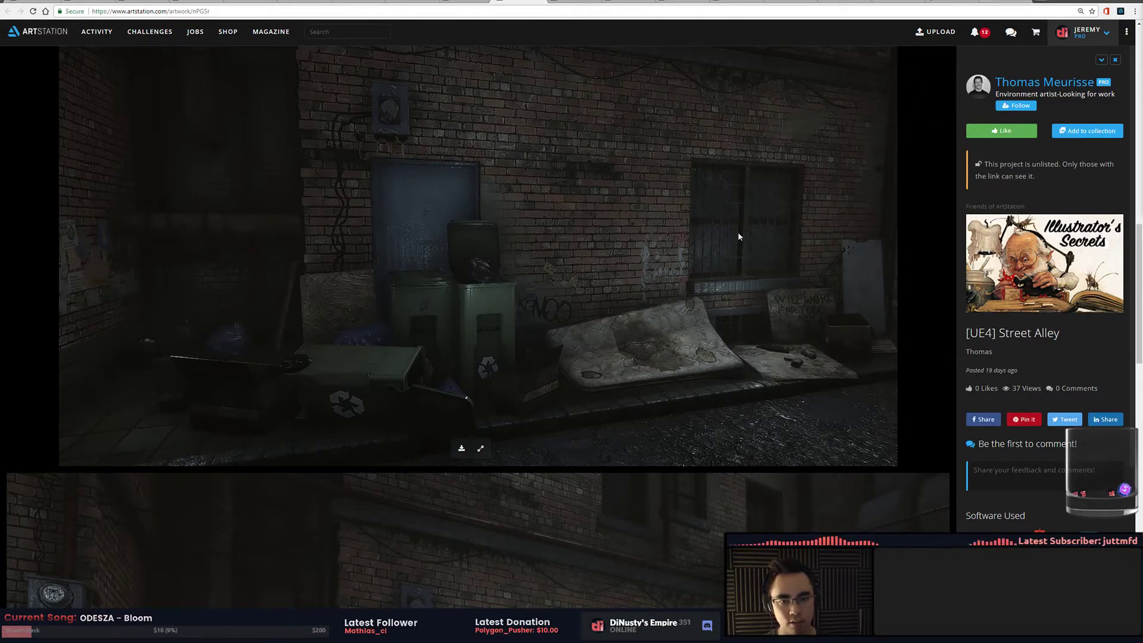
scroll(809, 262, "down", 5)
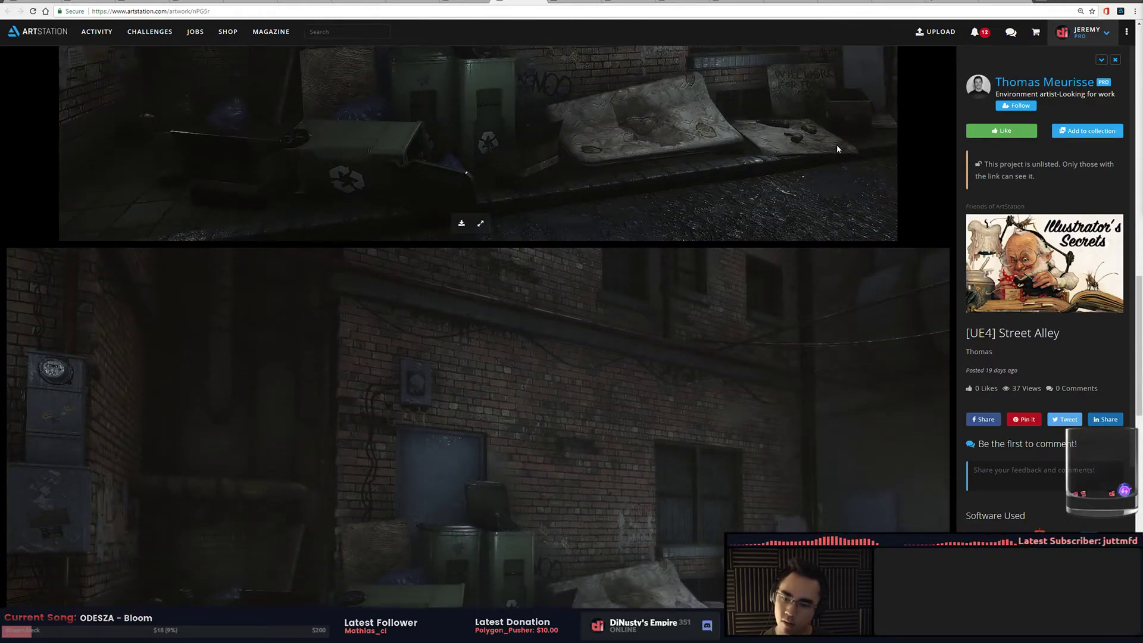
Examine the wide wet-street render, the P_Banner image and the lamp-lit alley render
scroll(837, 146, "down", 3)
scroll(837, 149, "down", 4)
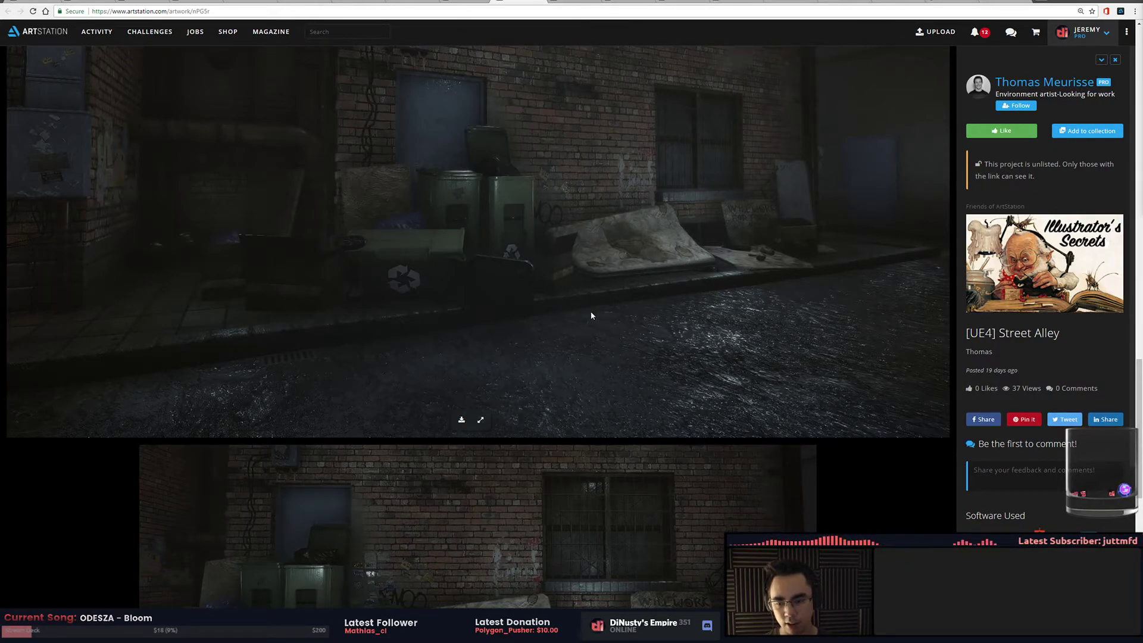
scroll(591, 316, "down", 3)
scroll(553, 232, "up", 2)
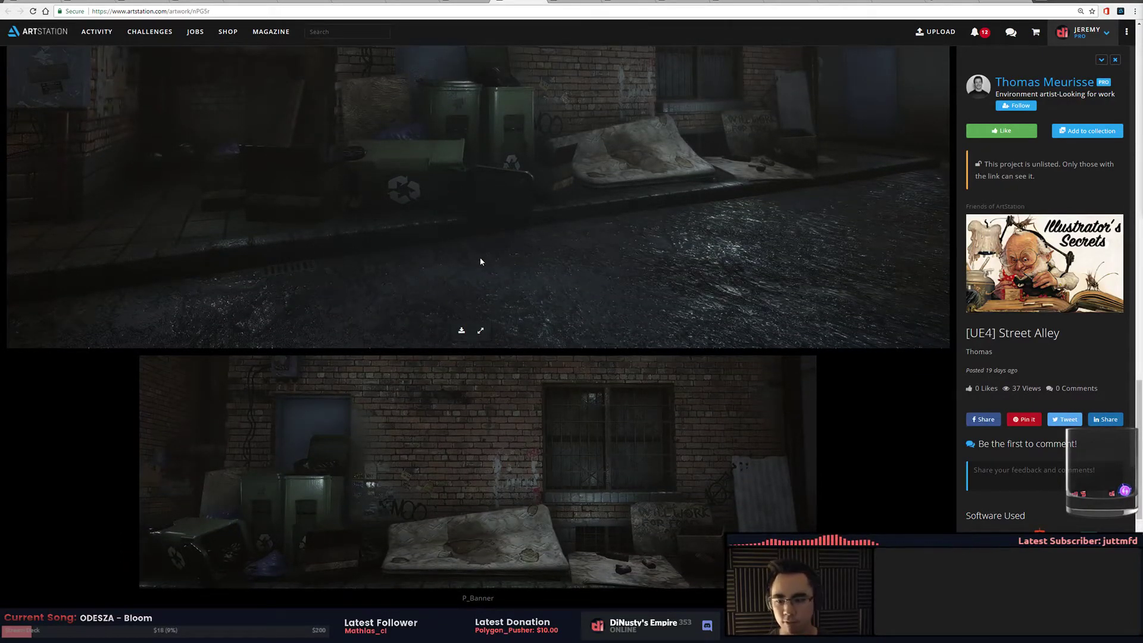
scroll(485, 260, "down", 1)
scroll(494, 253, "up", 3)
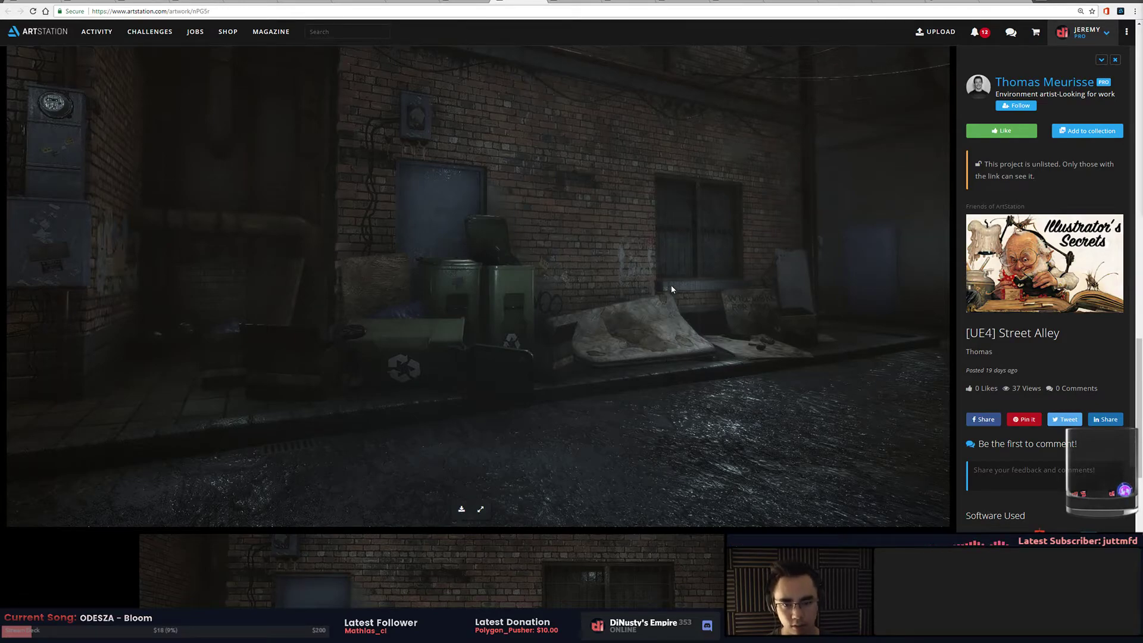
scroll(601, 251, "down", 2)
scroll(604, 217, "down", 7)
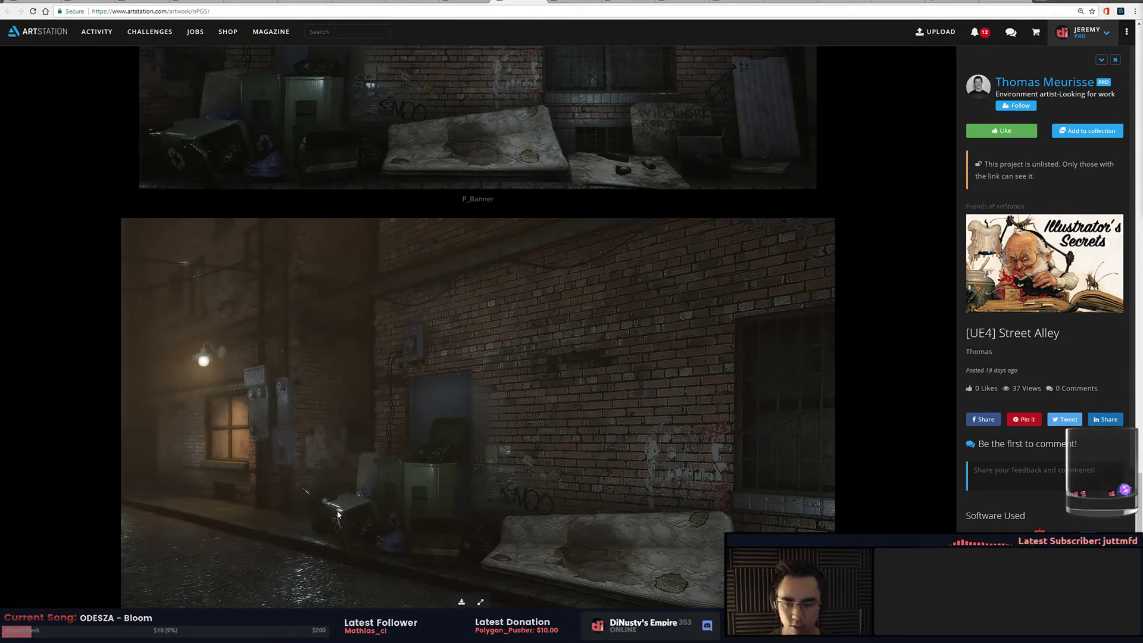
Compare the P_Banner image with the lamp-lit alley render and check the project's listed software
scroll(330, 514, "up", 5)
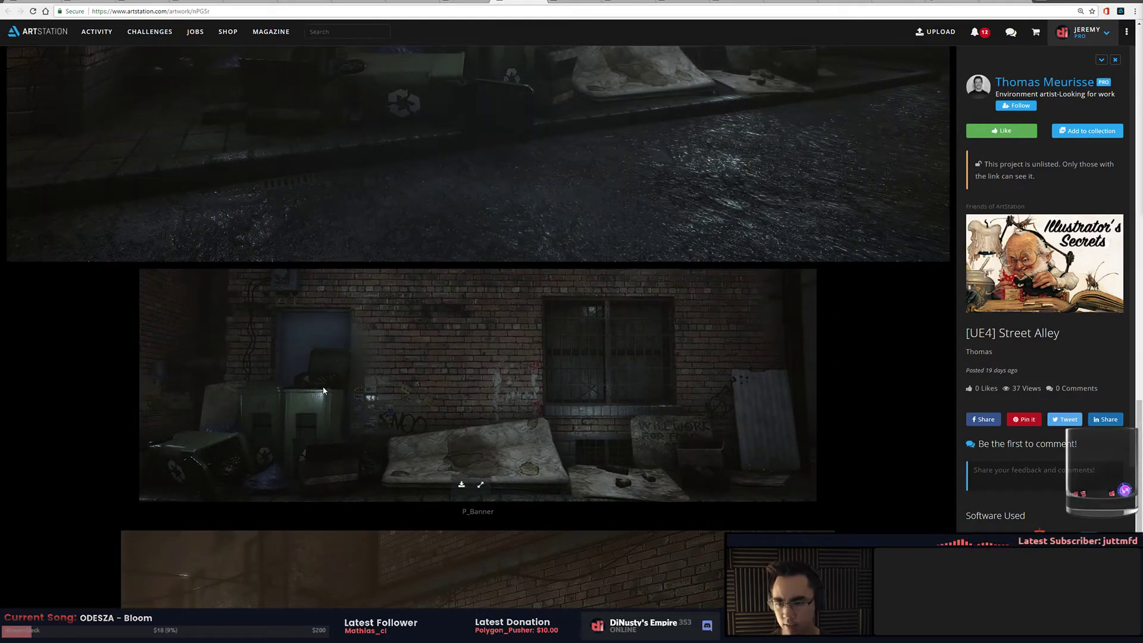
scroll(283, 396, "down", 4)
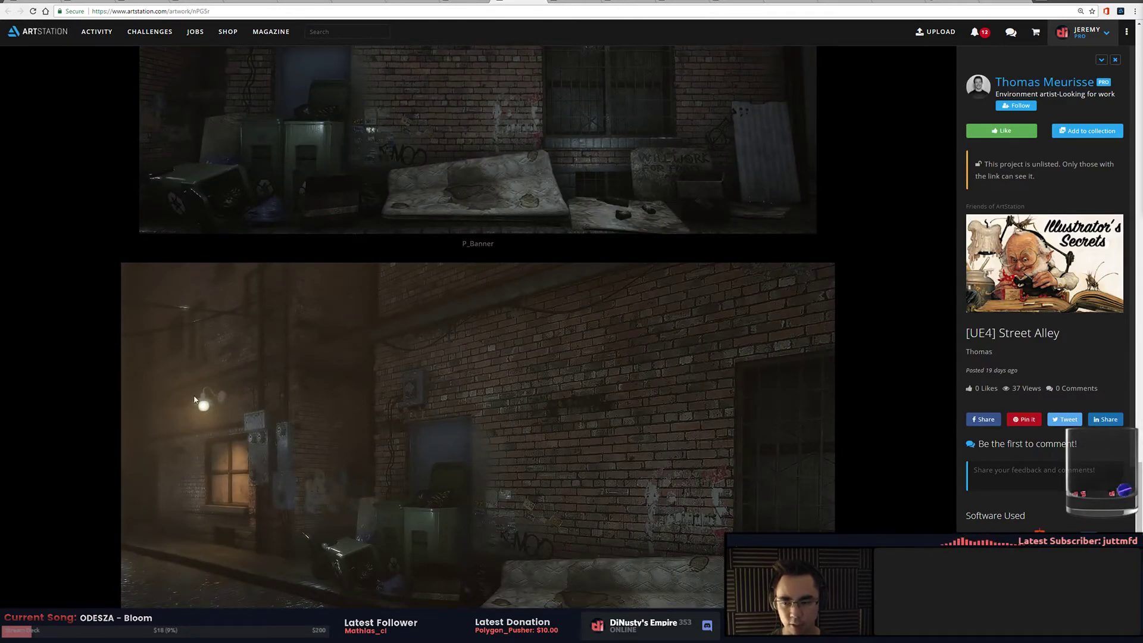
scroll(232, 331, "down", 1)
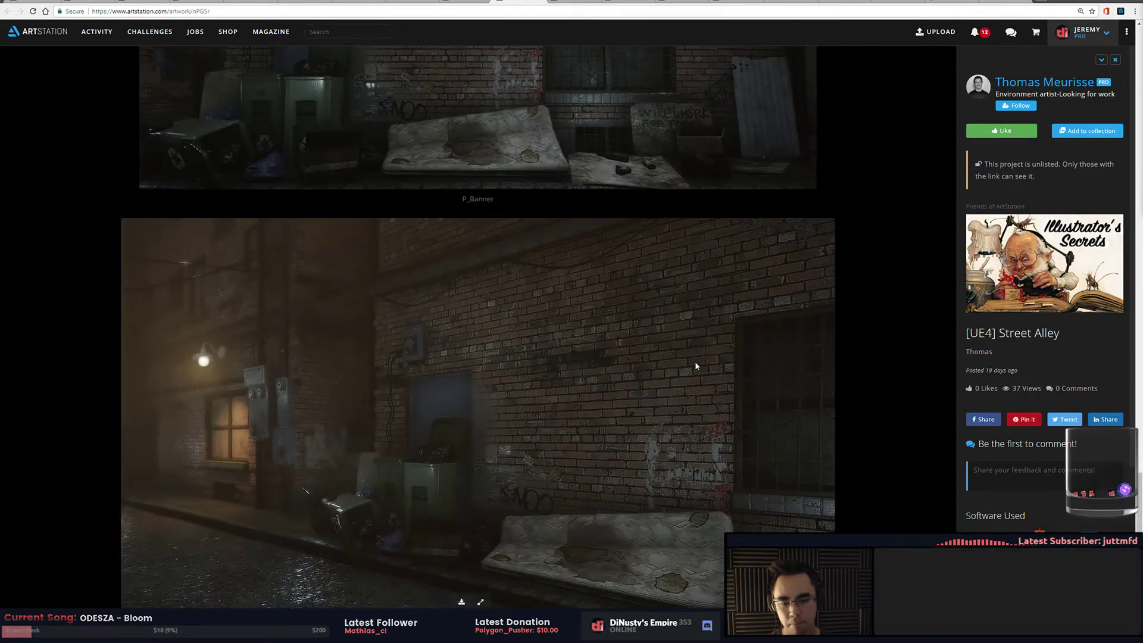
scroll(695, 365, "up", 4)
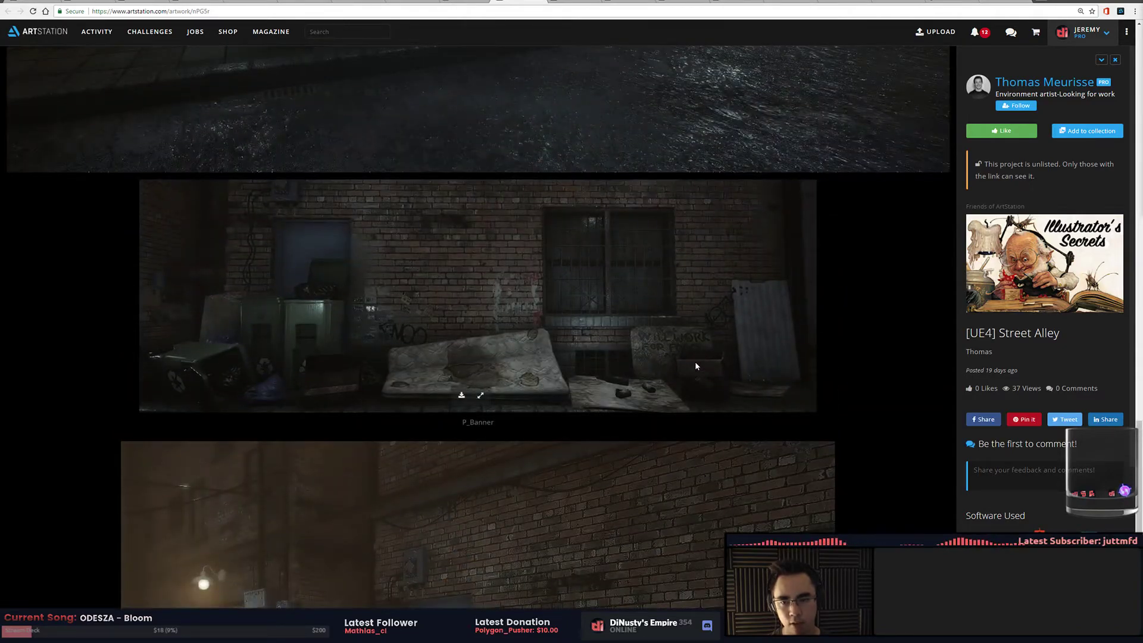
scroll(694, 353, "down", 2)
scroll(694, 354, "down", 2)
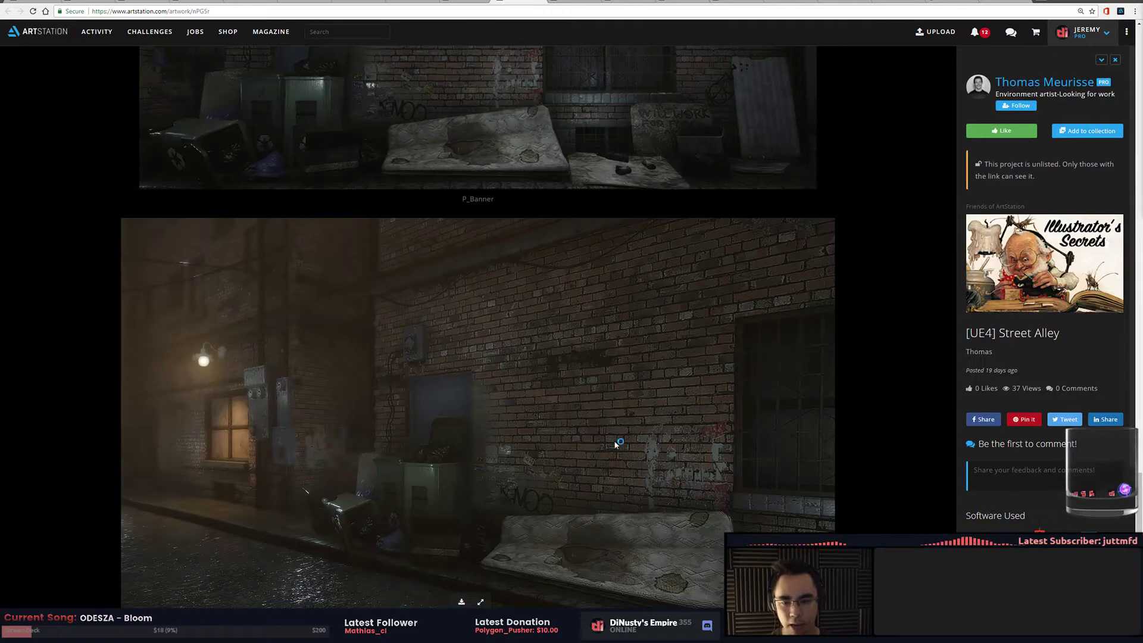
scroll(829, 268, "up", 4)
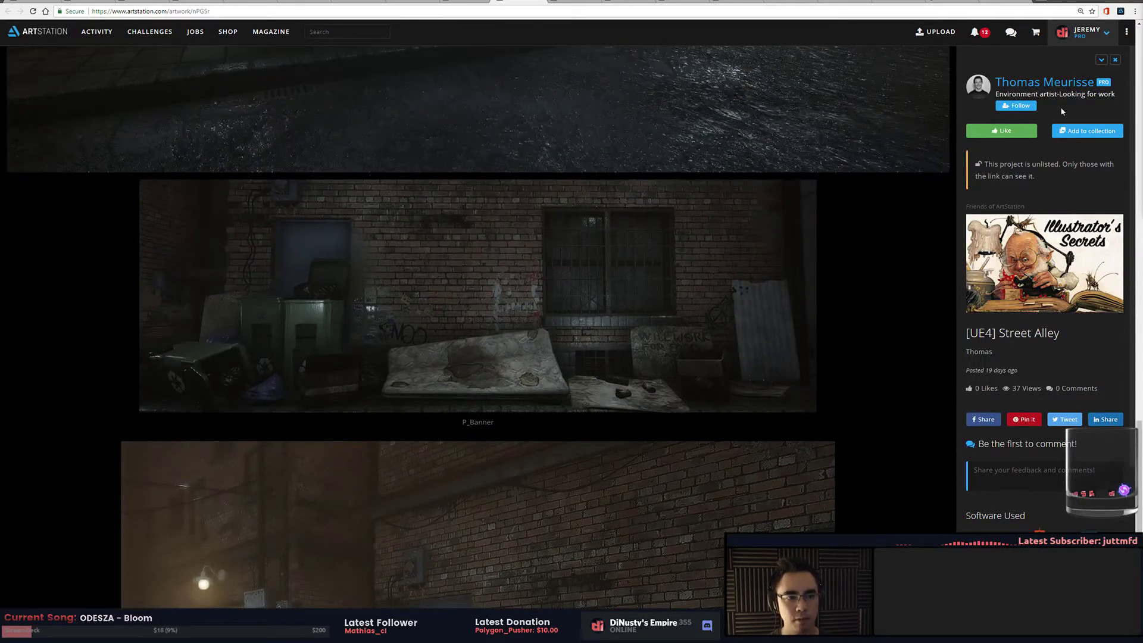
scroll(1026, 246, "down", 2)
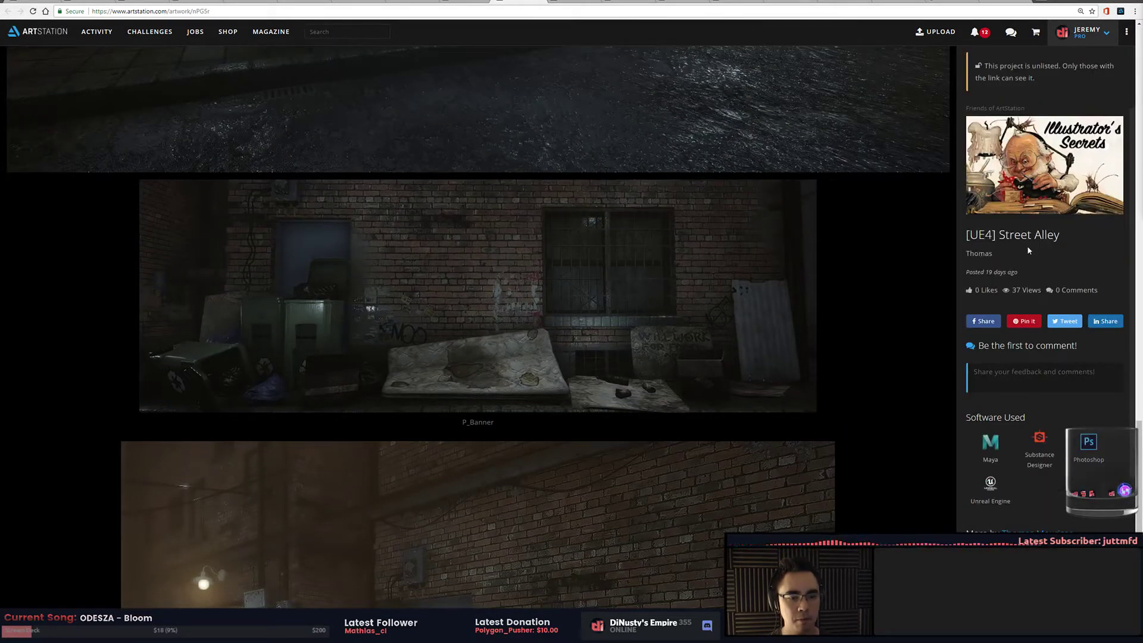
scroll(1071, 334, "up", 2)
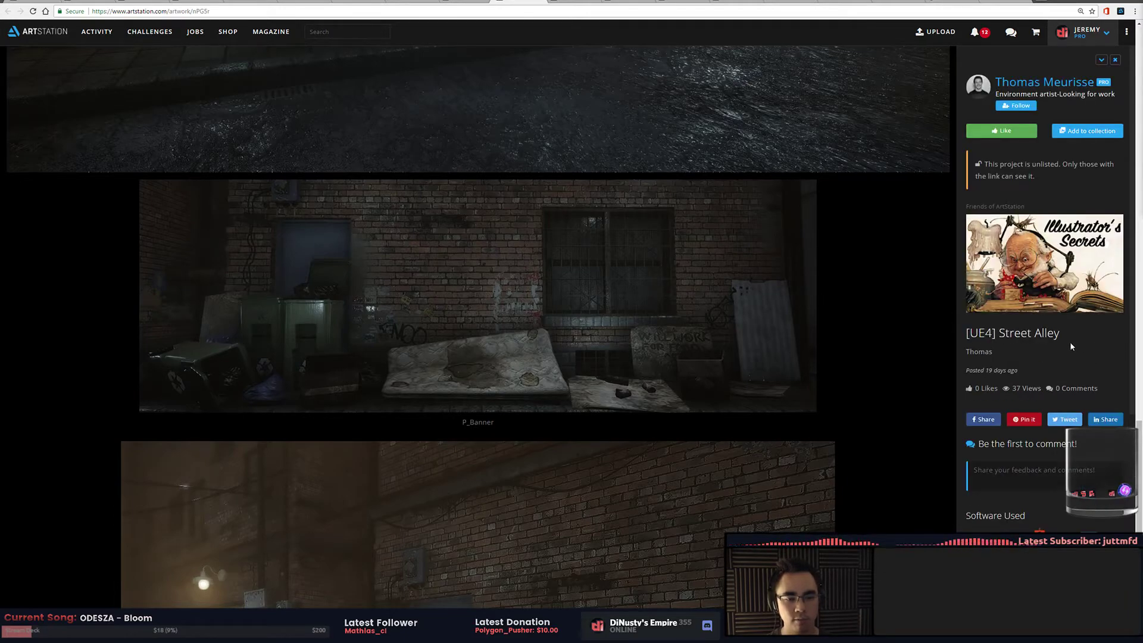
Open the artist's profile and start a message to them with General as its subject
left_click(1038, 82)
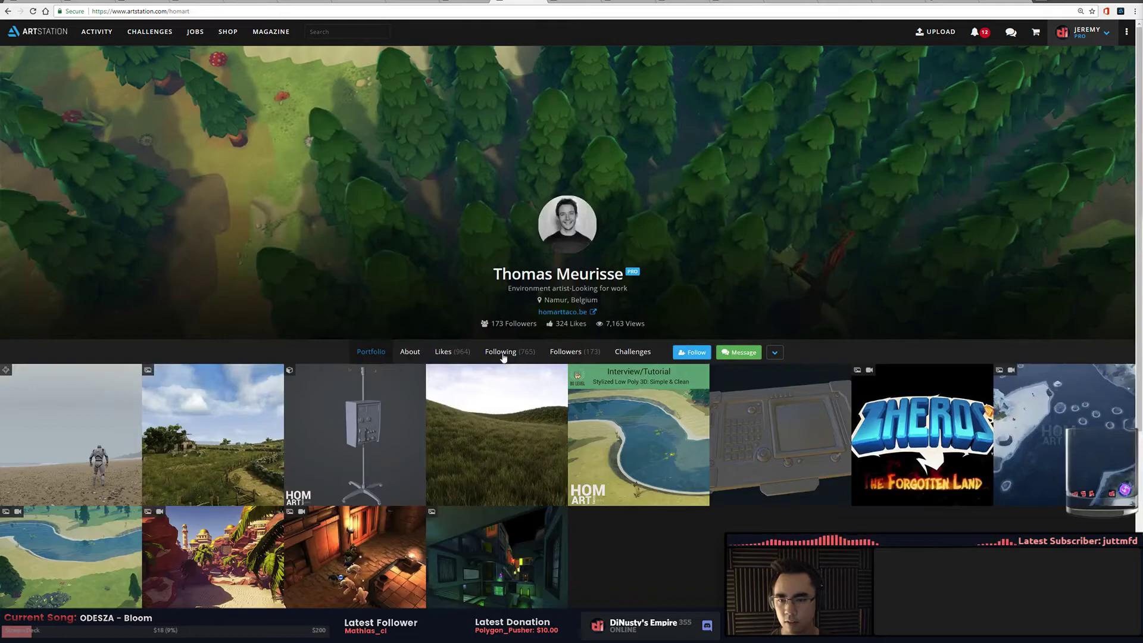
left_click(732, 353)
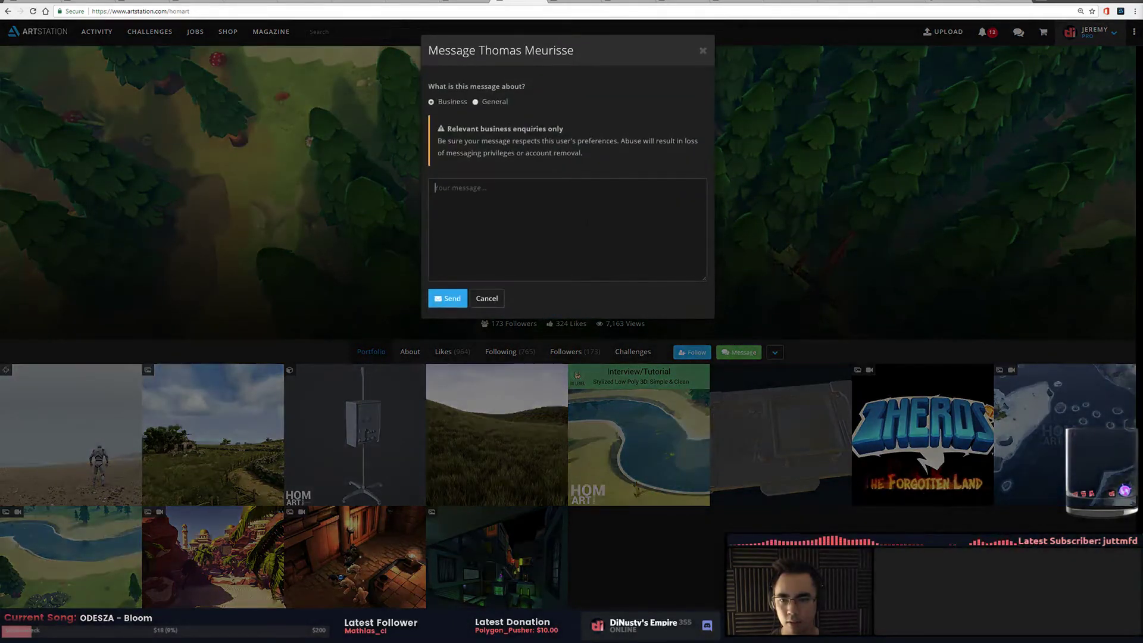
left_click(476, 103)
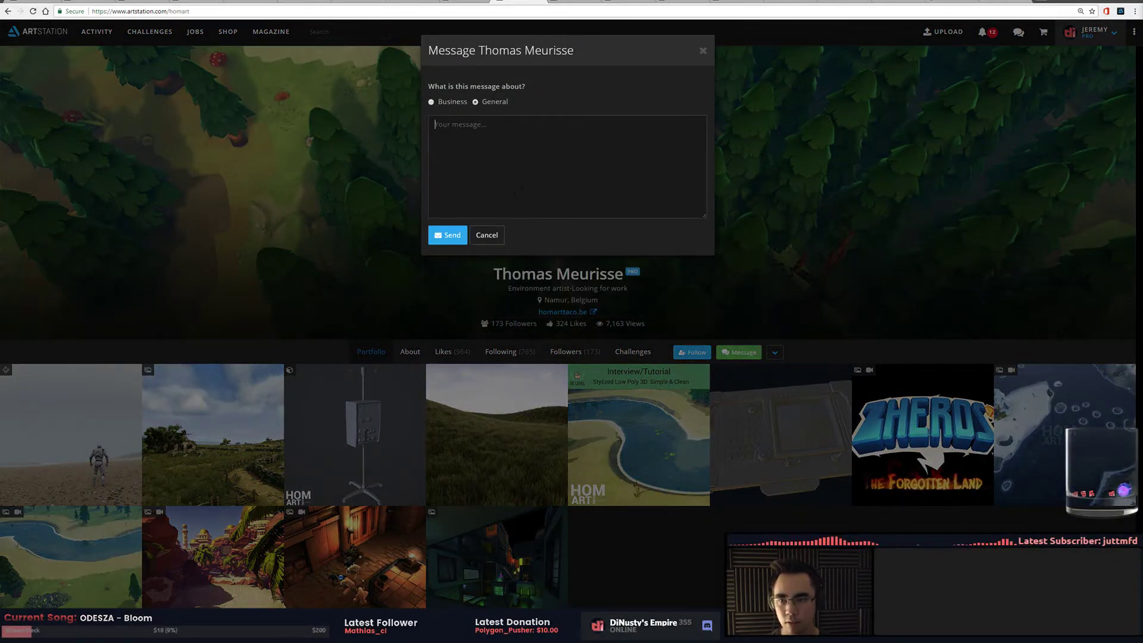
left_click(521, 190)
Send the message "yo the scene u sent for review on the discord. do u have a roughness render i can see as well as a normal?"
type("yo the sce")
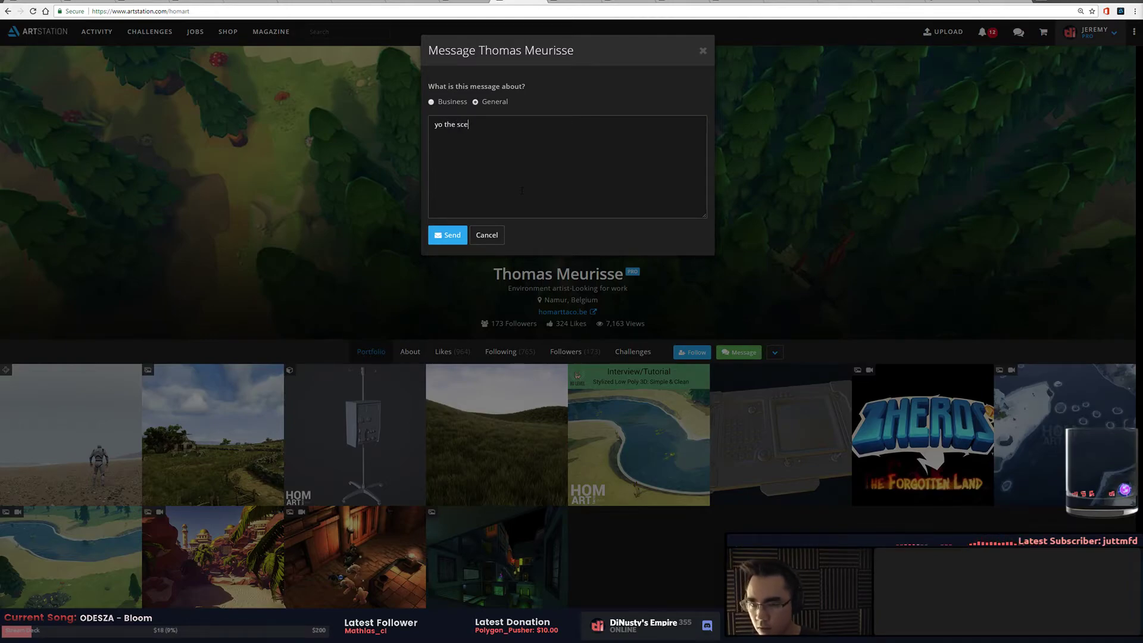
type("ne u sent for re")
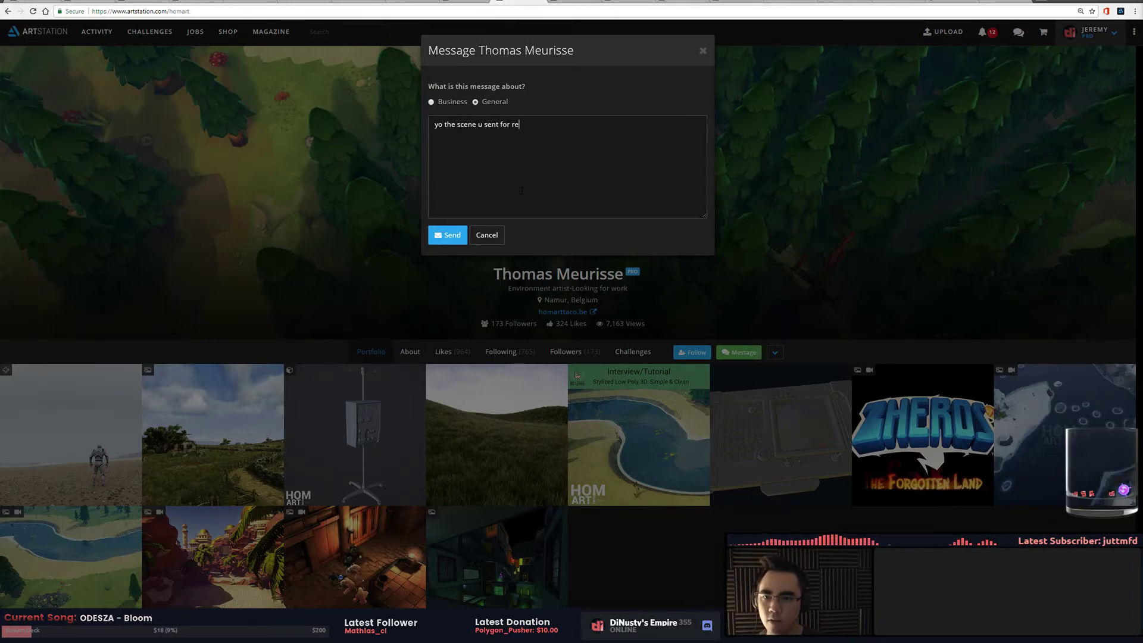
type("view on the discord. d")
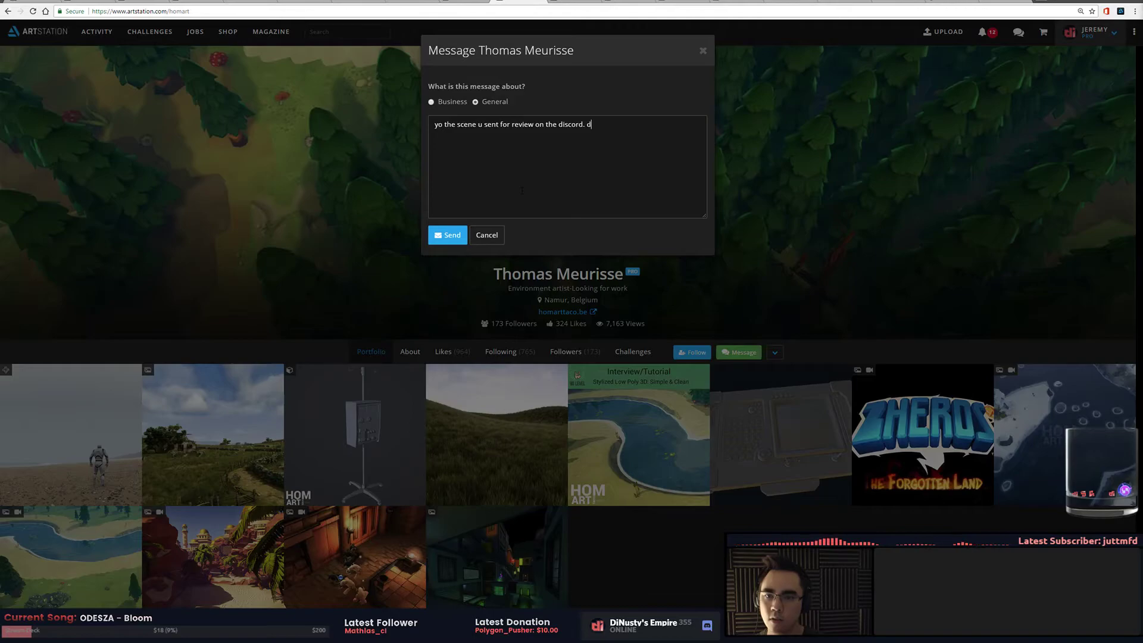
type("o u have a roughness rend")
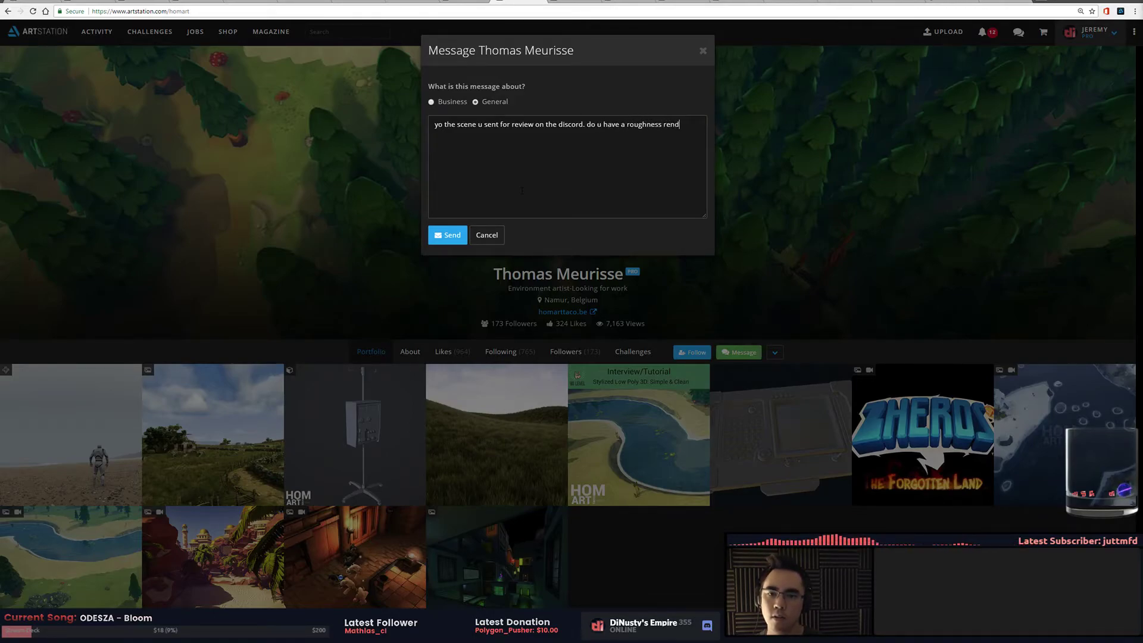
type("er i can see")
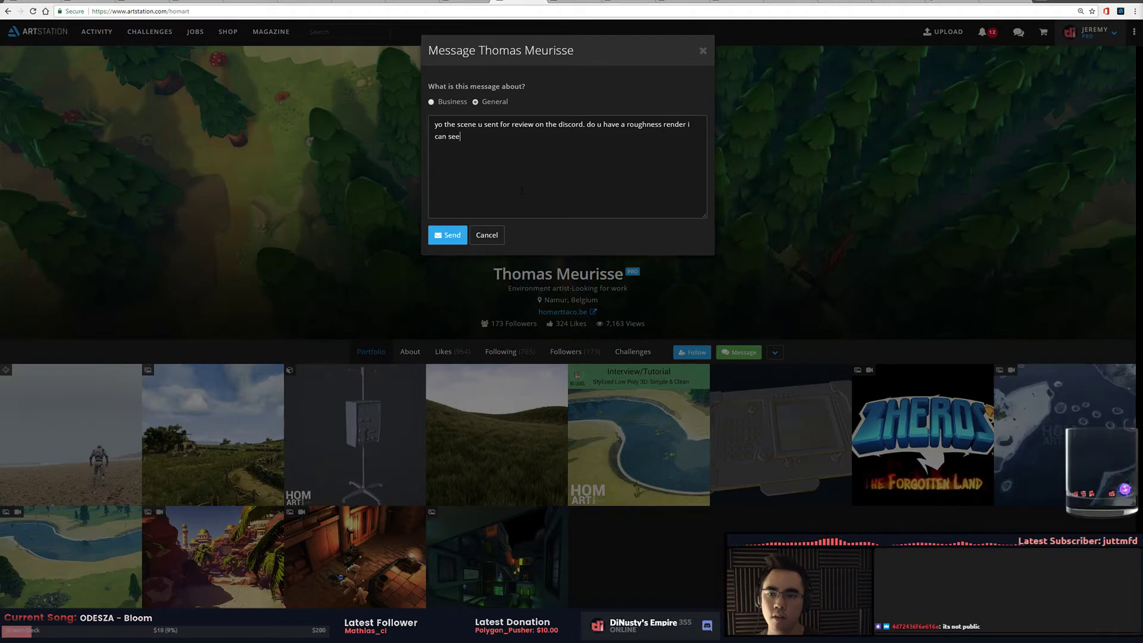
type(" as well as a normal?")
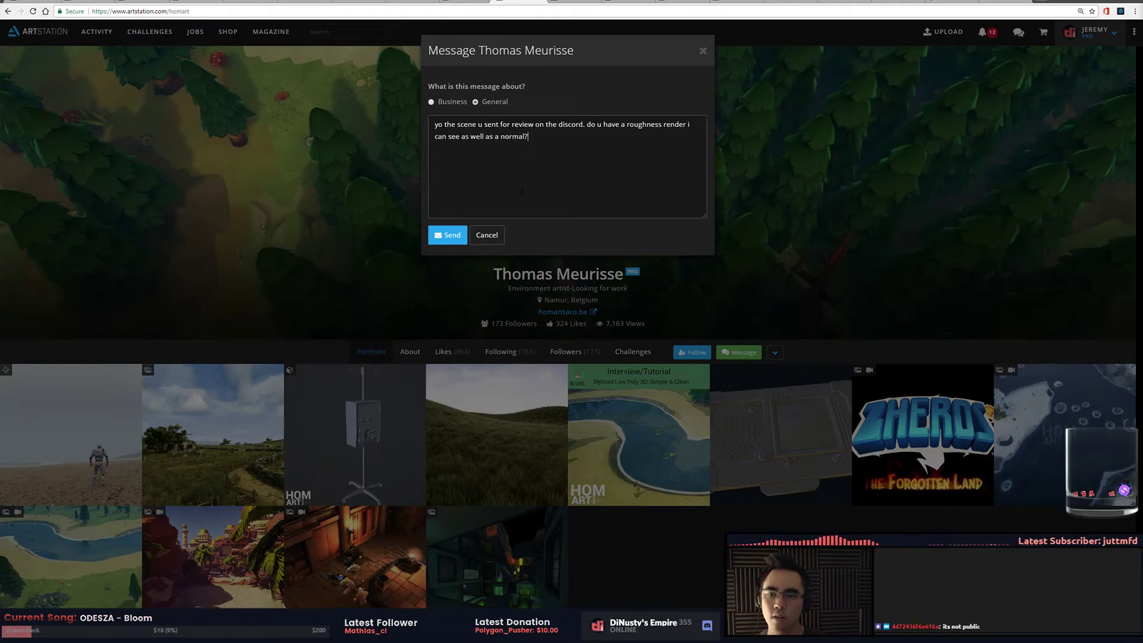
left_click(448, 235)
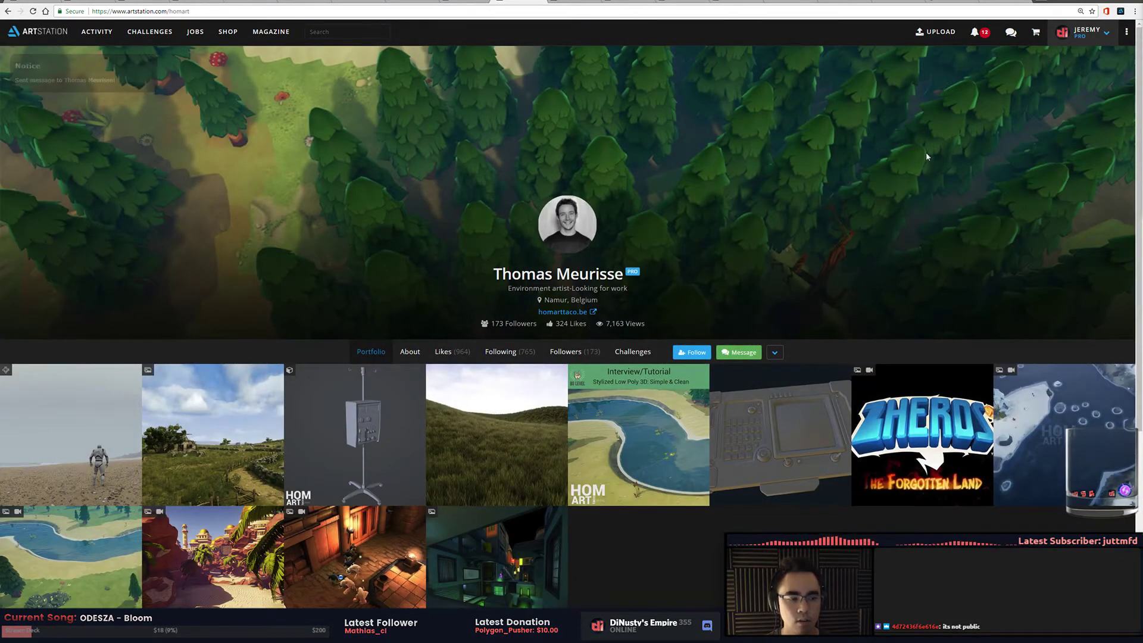
Return to the Street Alley project and review its renders down to the lamp-lit alley view
key("alt+Left")
scroll(902, 128, "down", 4)
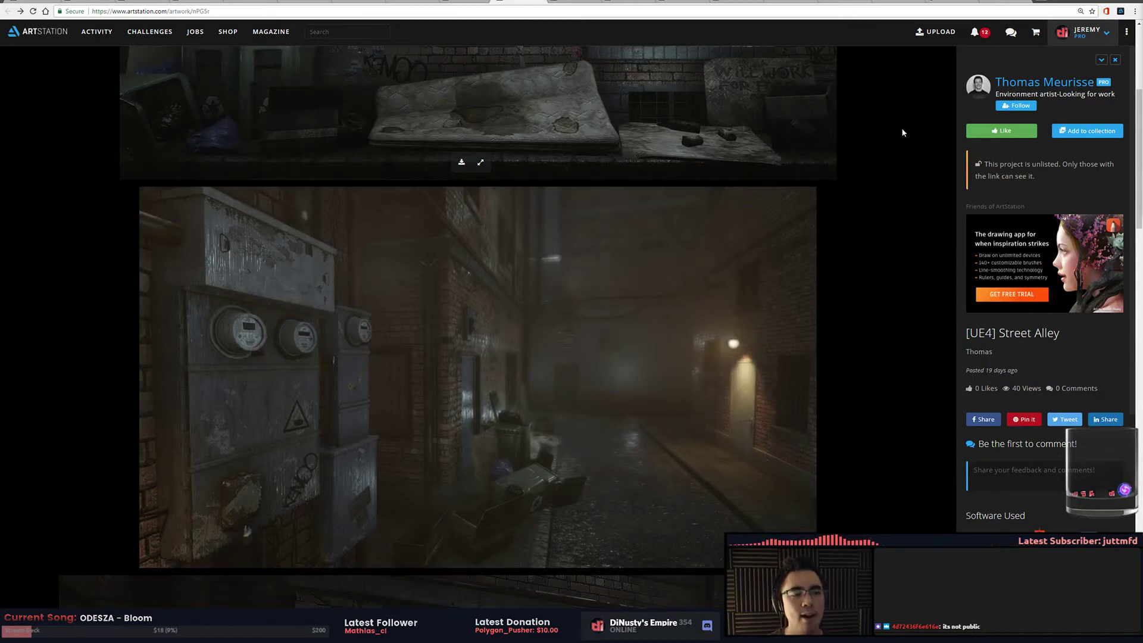
scroll(920, 172, "down", 9)
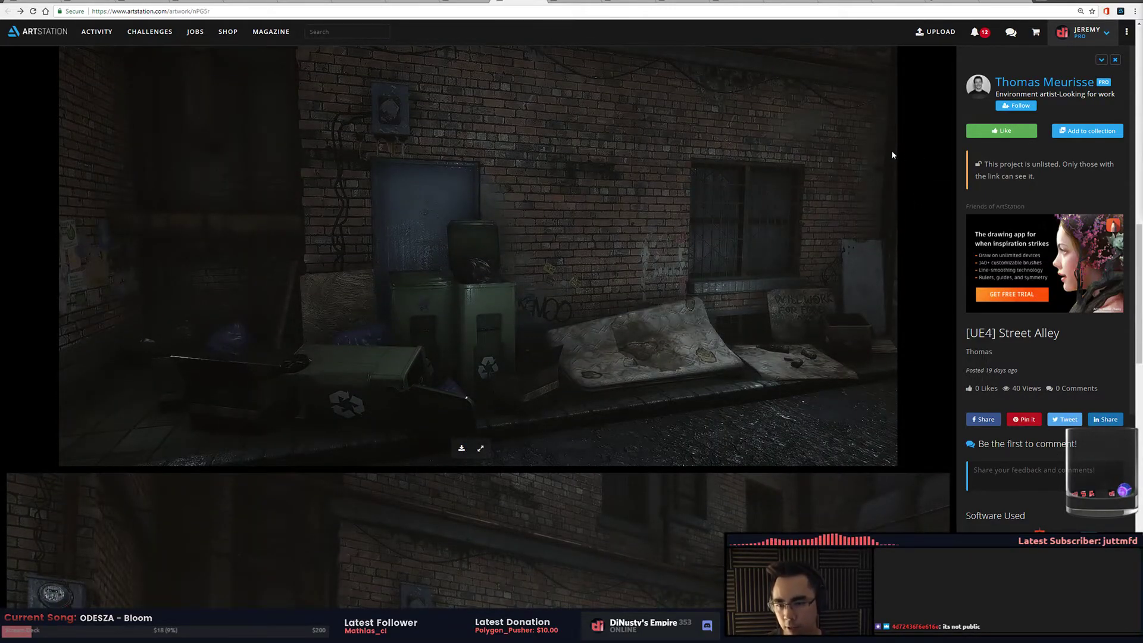
scroll(765, 202, "down", 5)
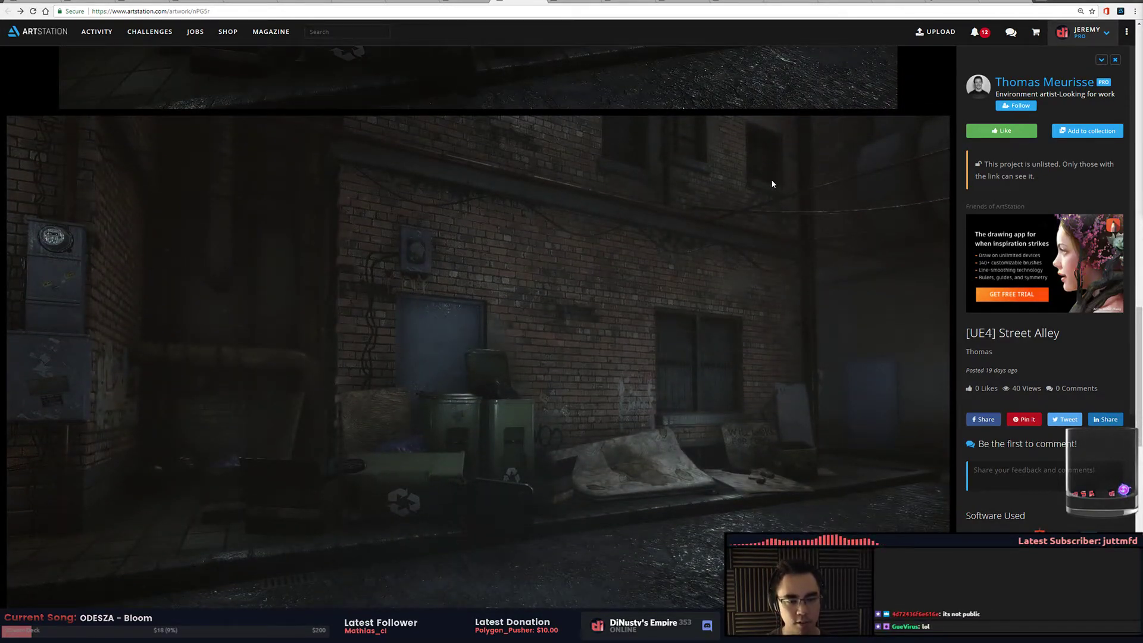
scroll(772, 184, "down", 4)
scroll(772, 183, "down", 6)
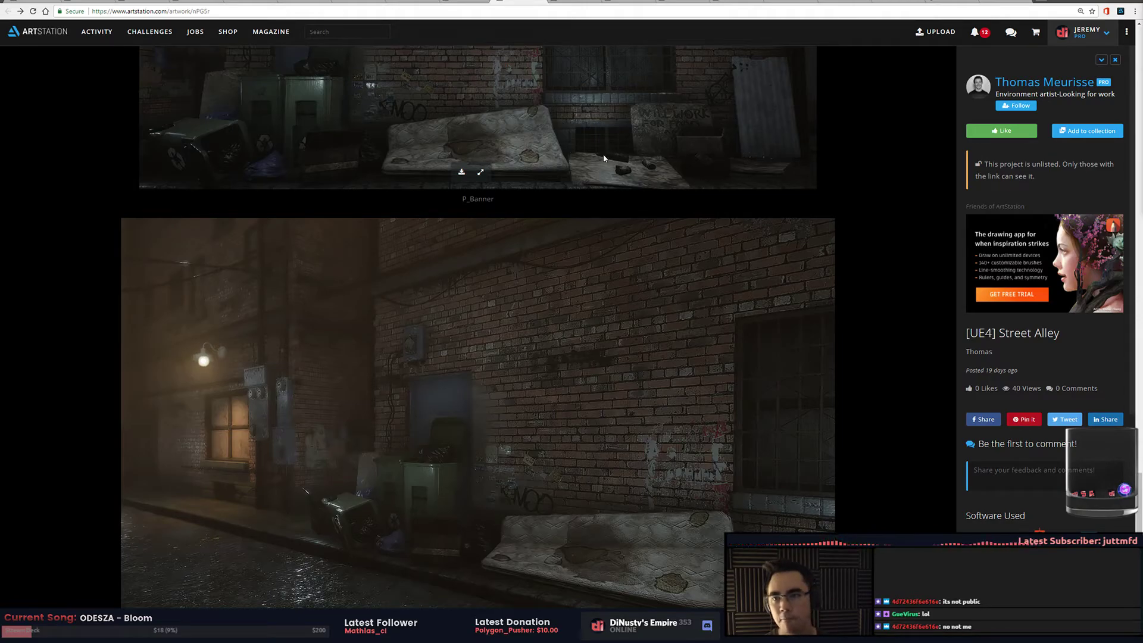
Open the RITE of ILK, Air Mountain Materials project and examine the Copper Plates renders and their breakdown
left_click(580, 2)
scroll(874, 176, "down", 2)
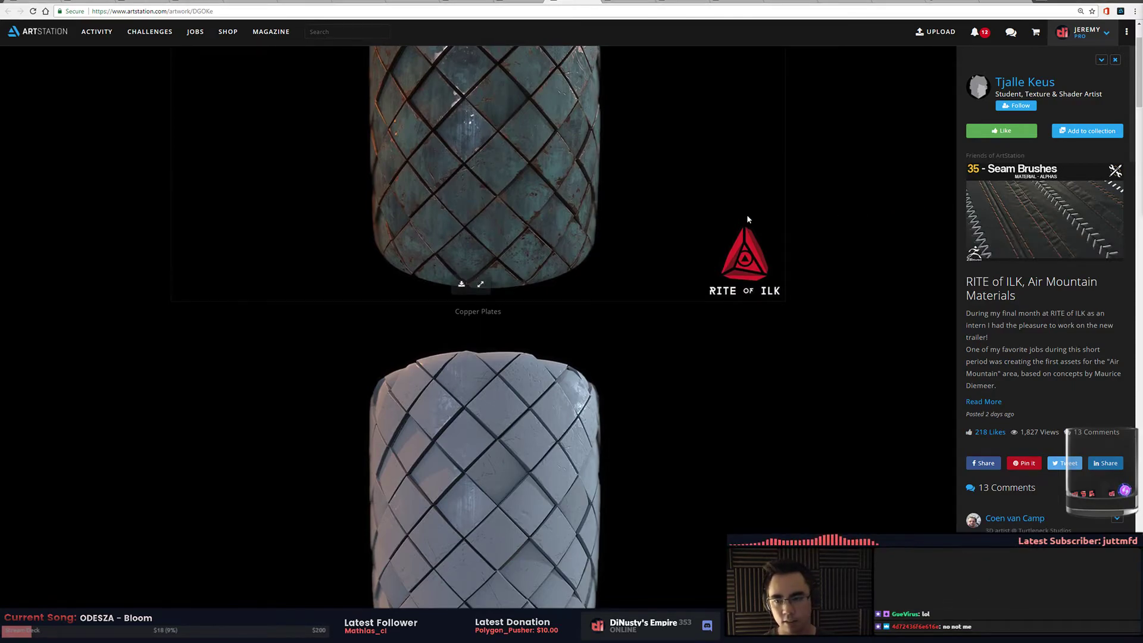
scroll(746, 215, "down", 6)
scroll(747, 212, "down", 5)
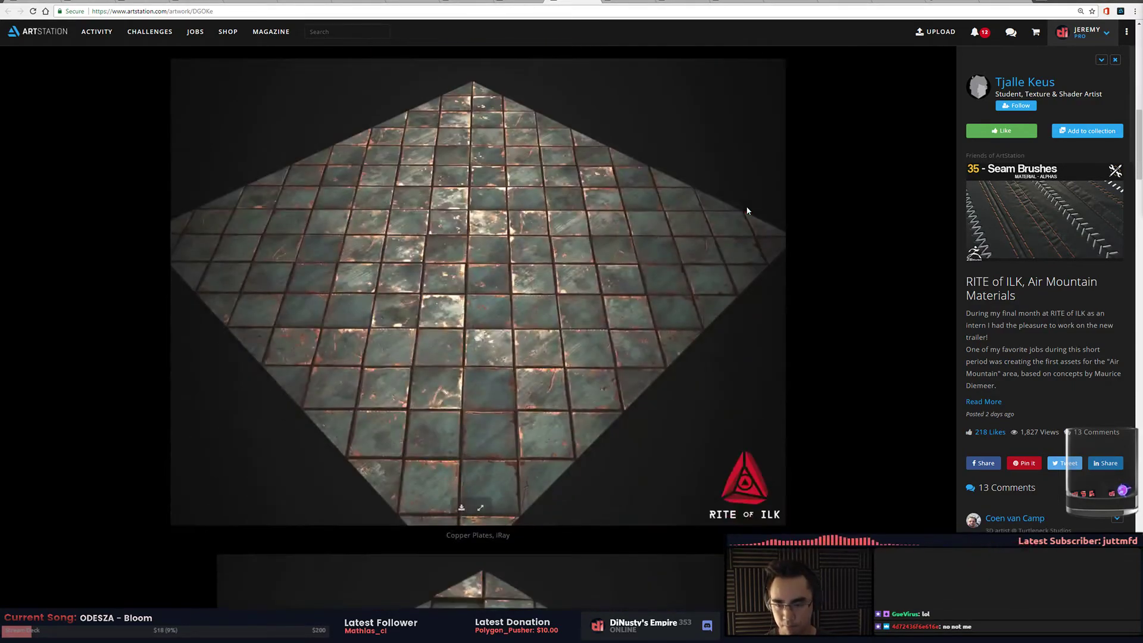
scroll(748, 205, "down", 5)
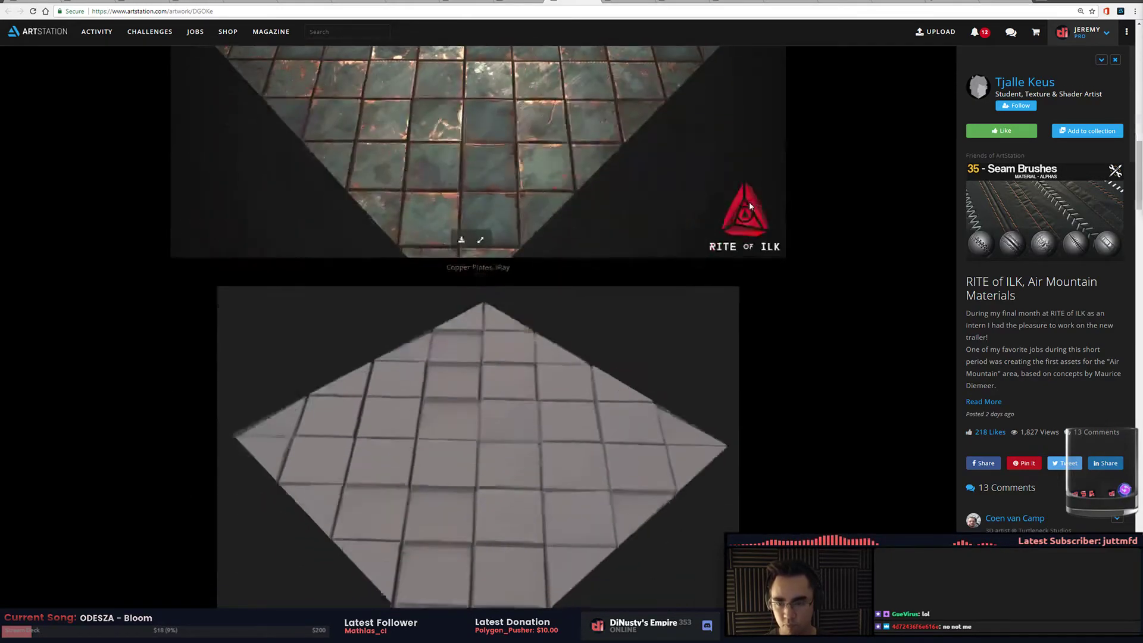
scroll(756, 196, "down", 4)
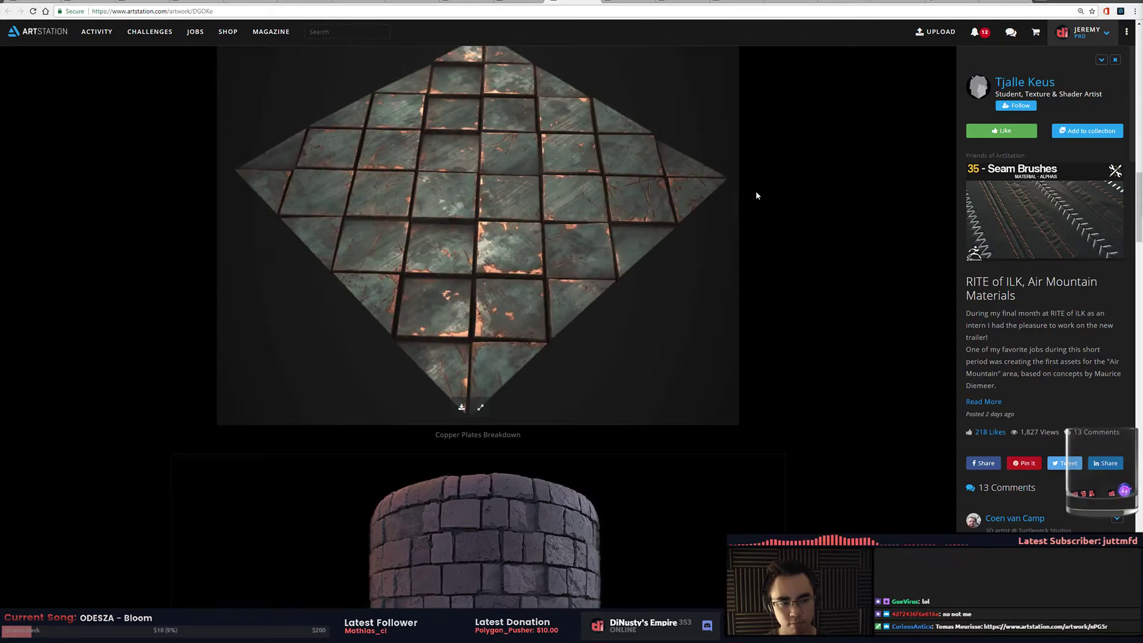
scroll(756, 195, "down", 3)
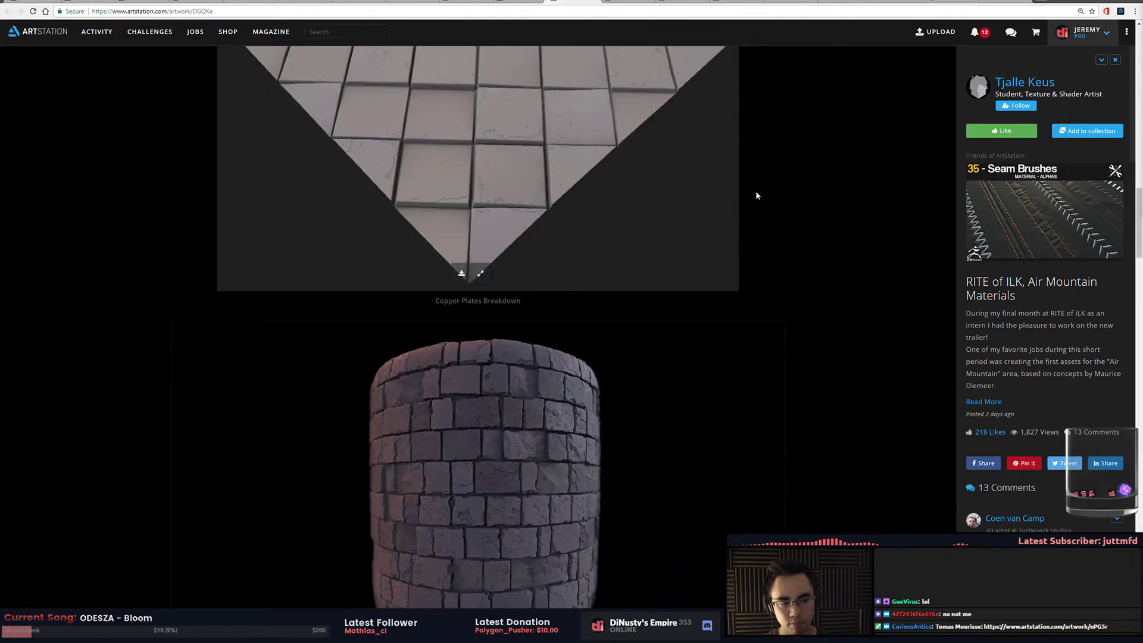
scroll(756, 195, "up", 2)
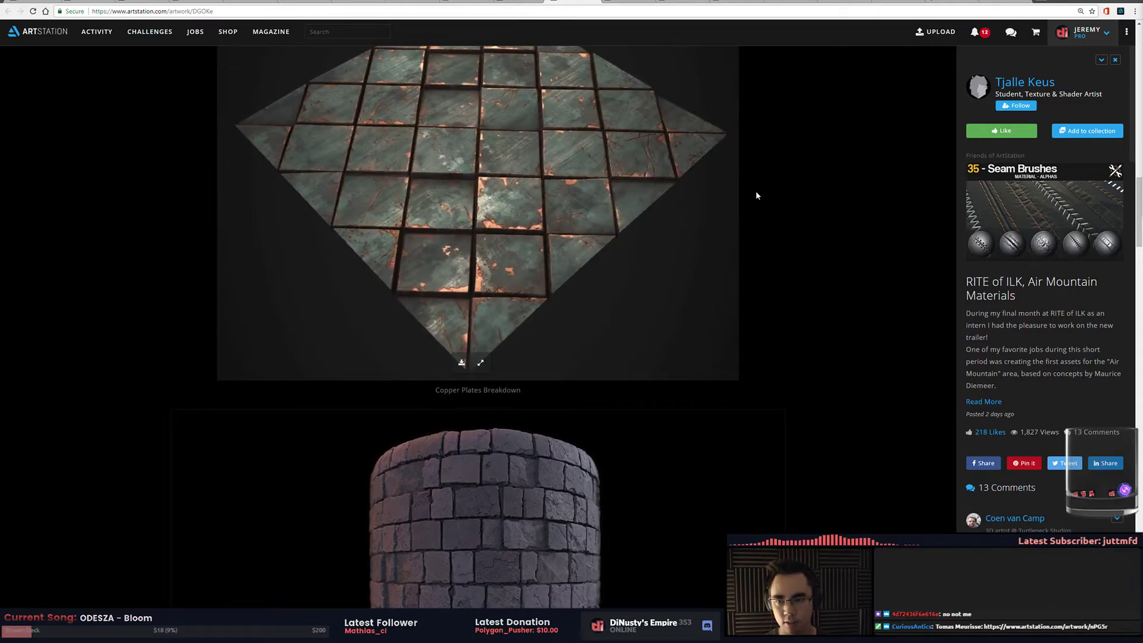
Review the Sandstone Bricks and Slate Tiles renders, including the iRay view and the tile breakdown
scroll(756, 195, "down", 6)
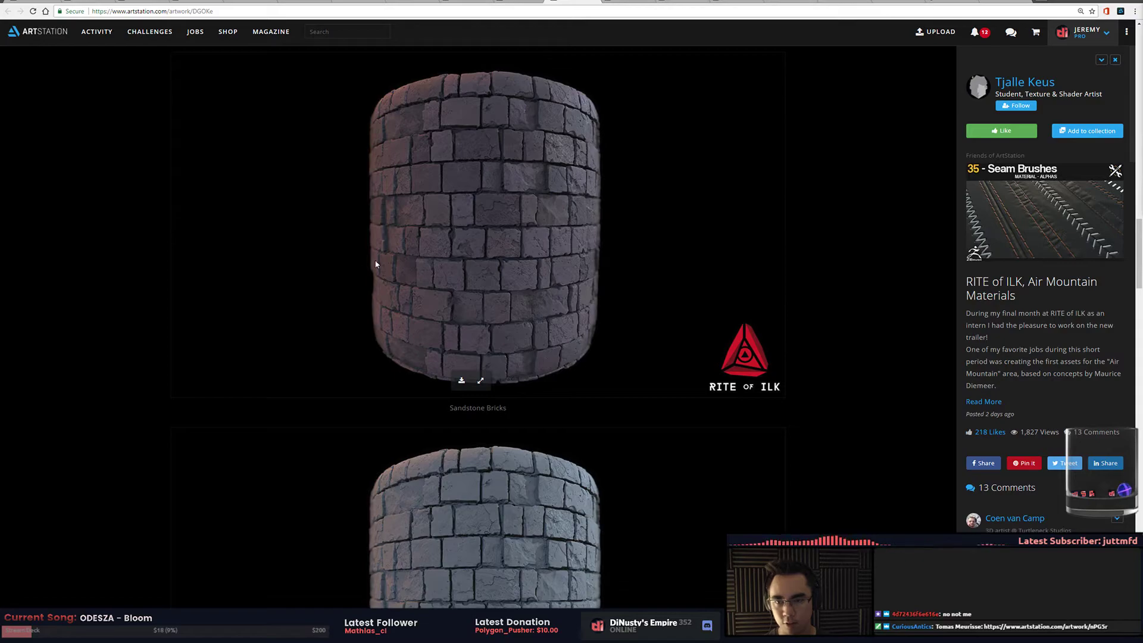
scroll(416, 267, "down", 4)
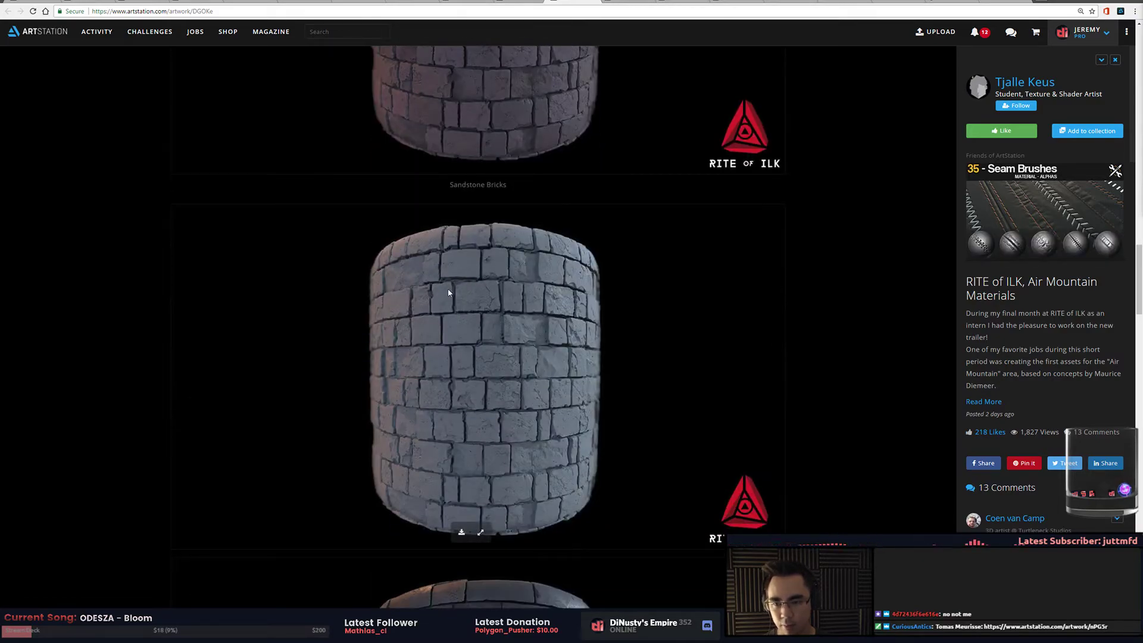
scroll(656, 304, "down", 8)
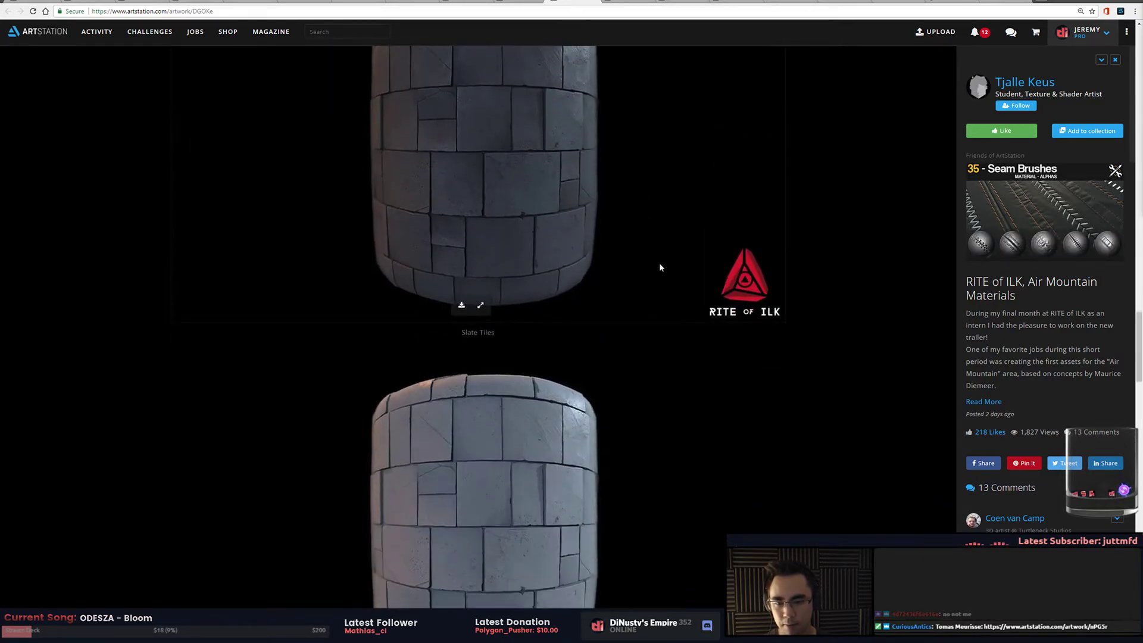
scroll(661, 257, "down", 5)
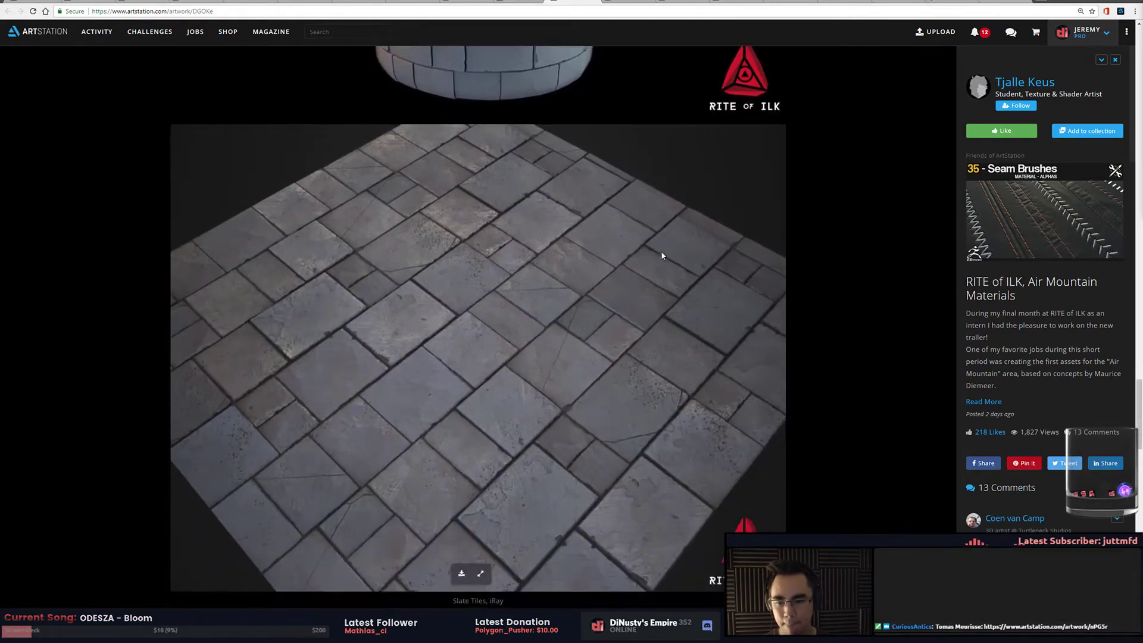
scroll(661, 256, "down", 7)
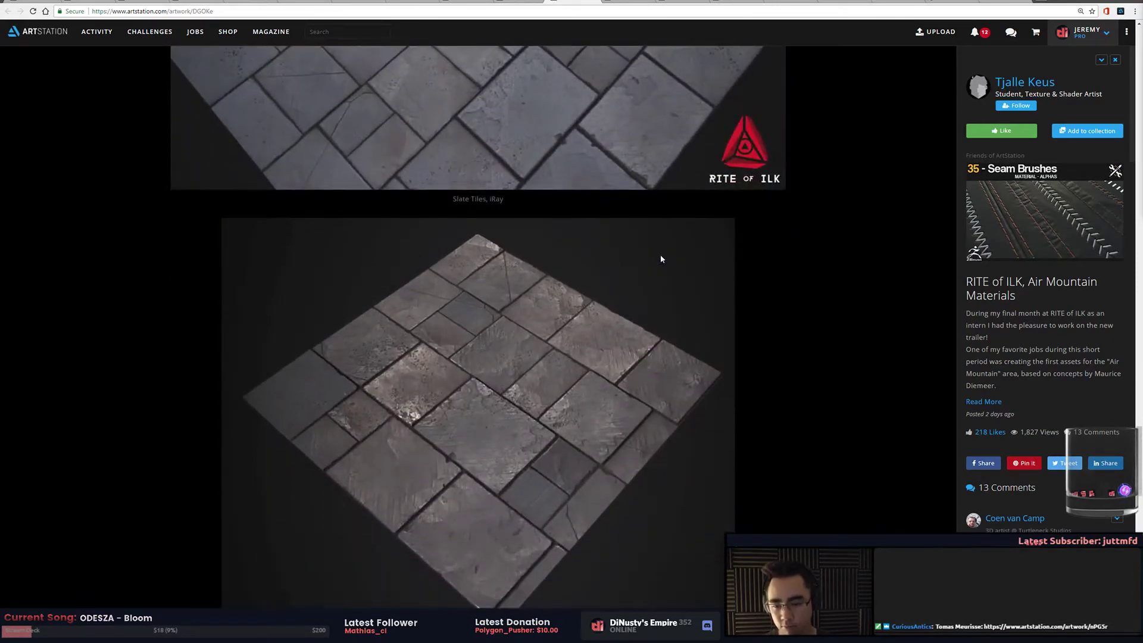
Examine the Glazed Ceramic Tiles material and view its untextured greyscale render at full size
scroll(661, 259, "down", 10)
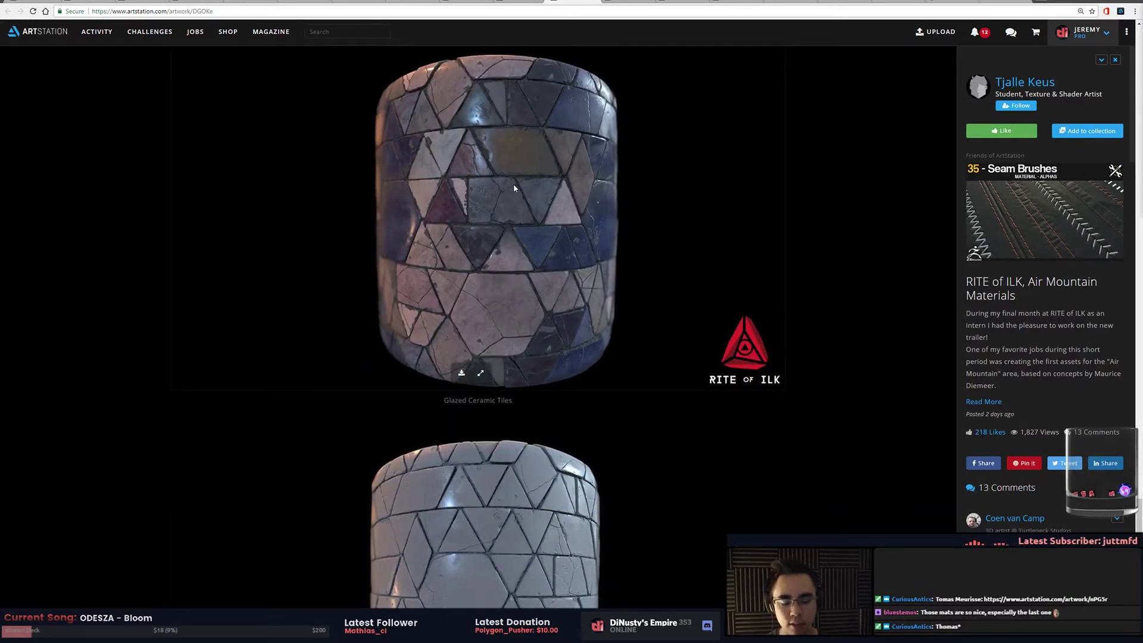
scroll(512, 226, "down", 2)
scroll(499, 185, "up", 2)
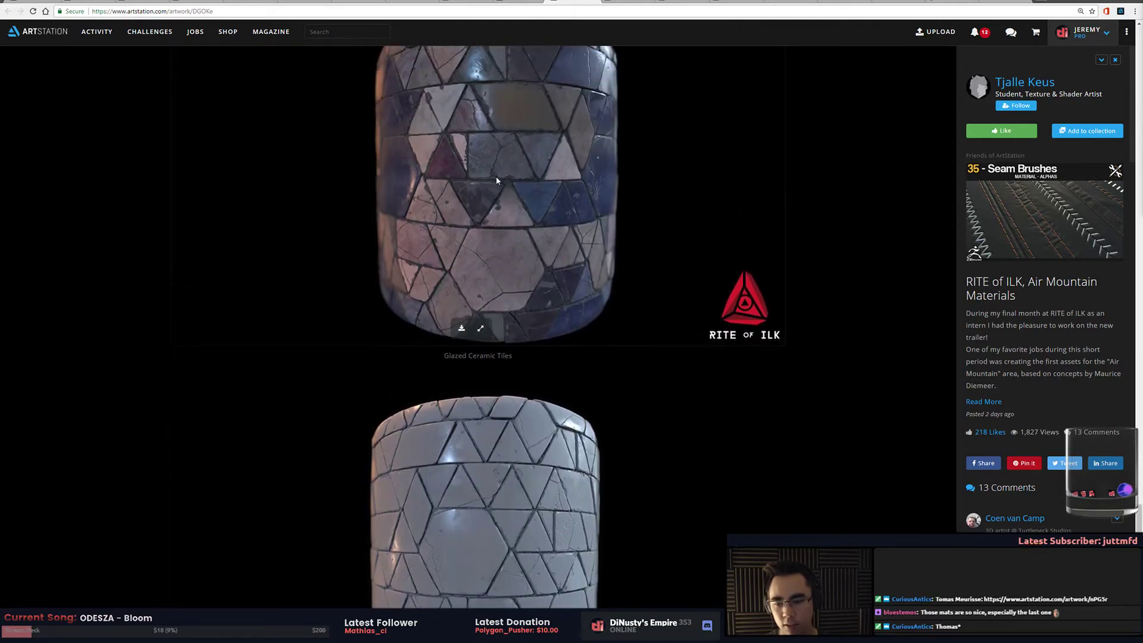
scroll(546, 331, "down", 4)
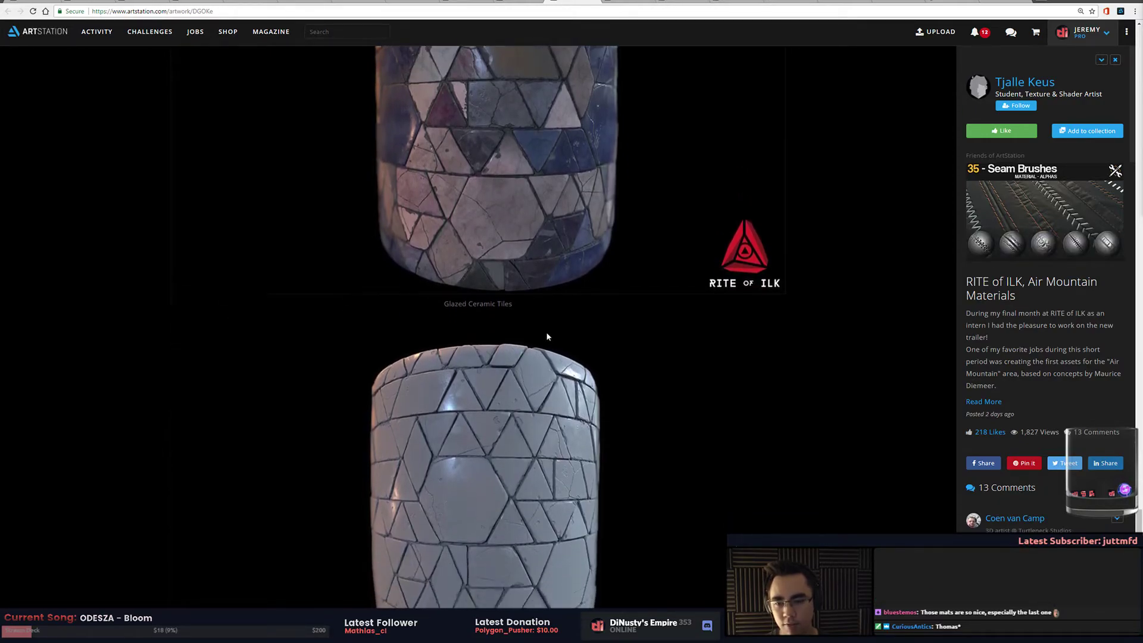
left_click(481, 481)
scroll(699, 93, "up", 5)
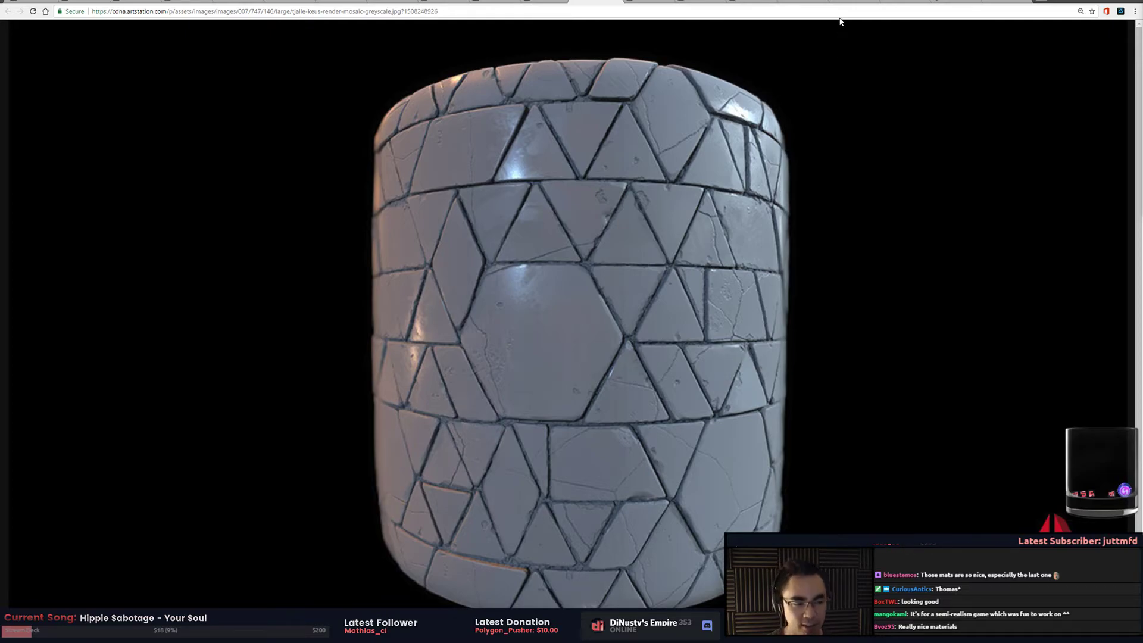
Return to the materials project and view the animated mosaic tile render enlarged on its own page
left_click(545, 1)
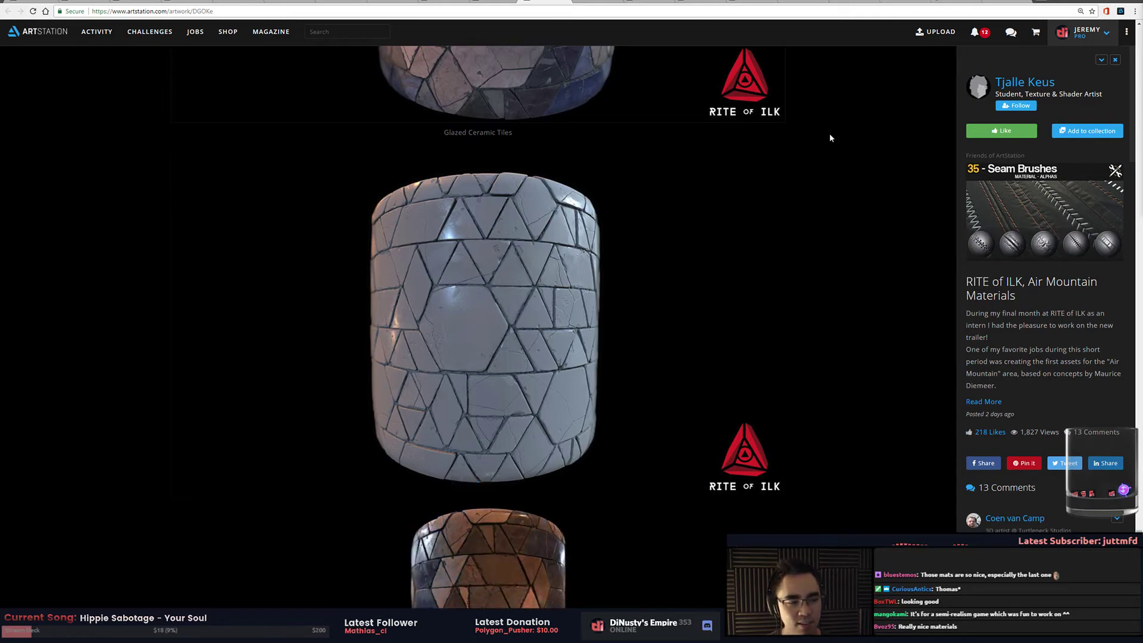
scroll(739, 249, "down", 2)
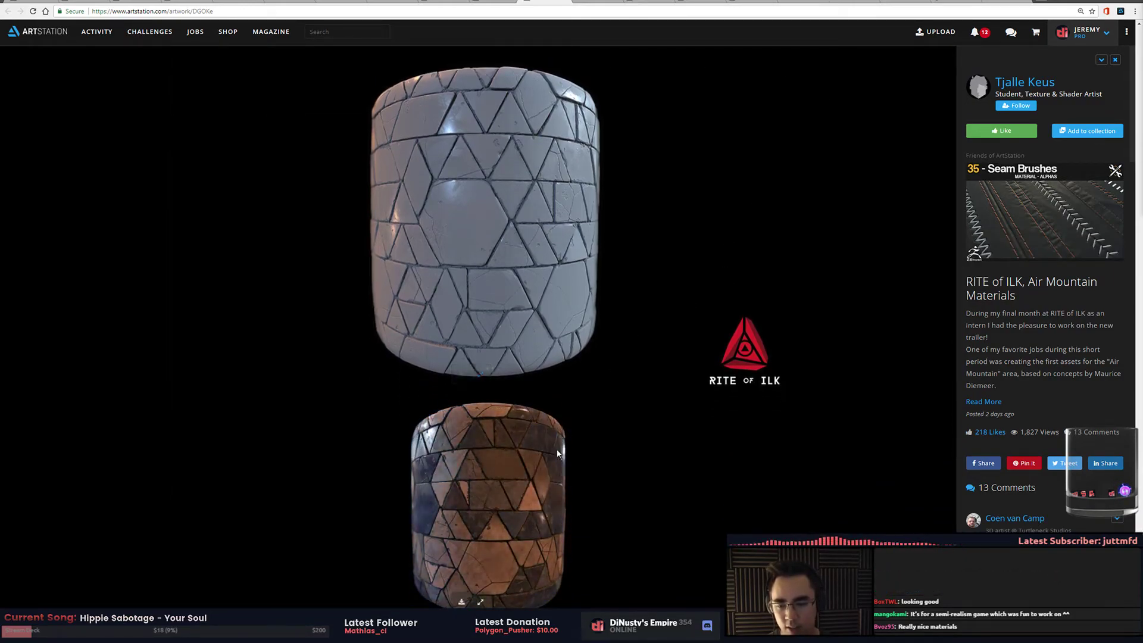
left_click(490, 602)
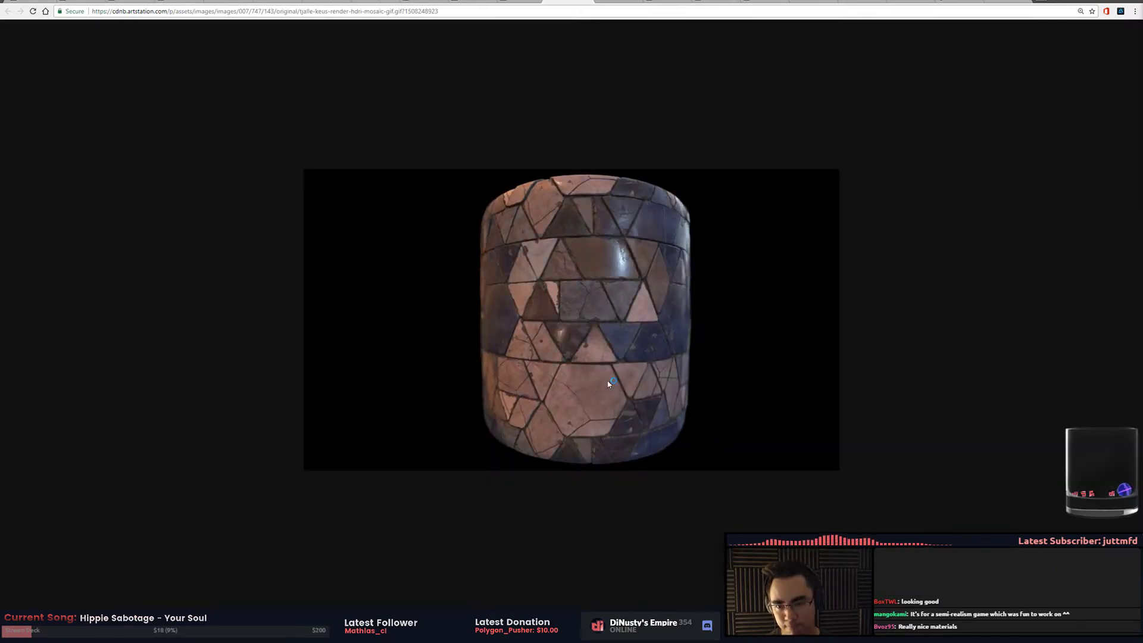
scroll(600, 378, "up", 3)
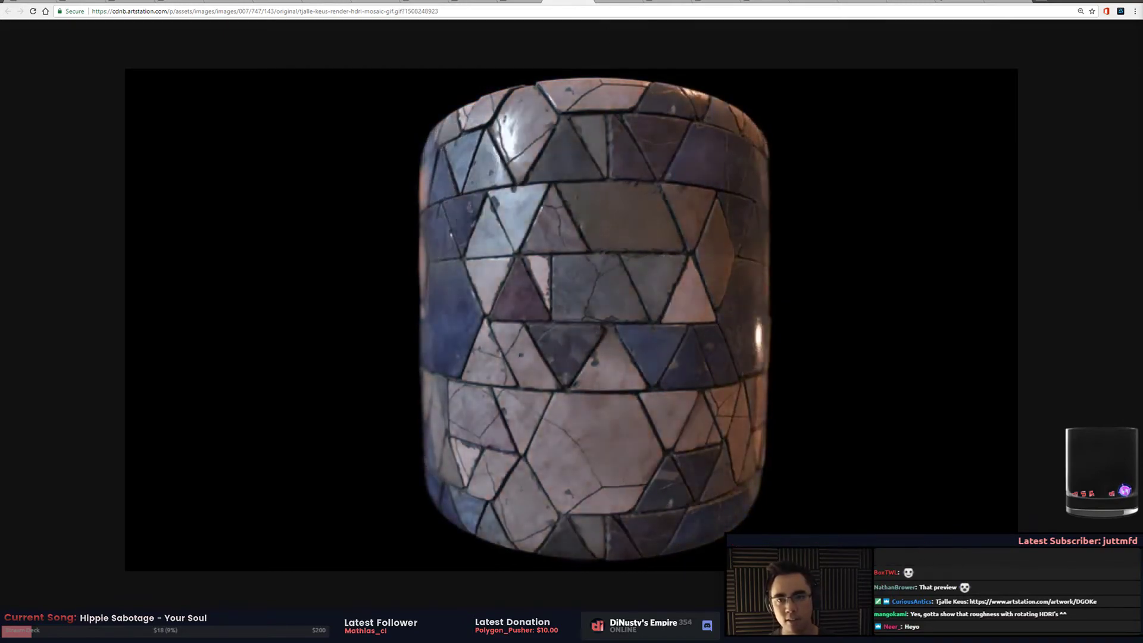
Compare the greyscale mosaic render with the animated textured version, ending on the greyscale one
key("ctrl+Tab")
scroll(715, 199, "down", 1)
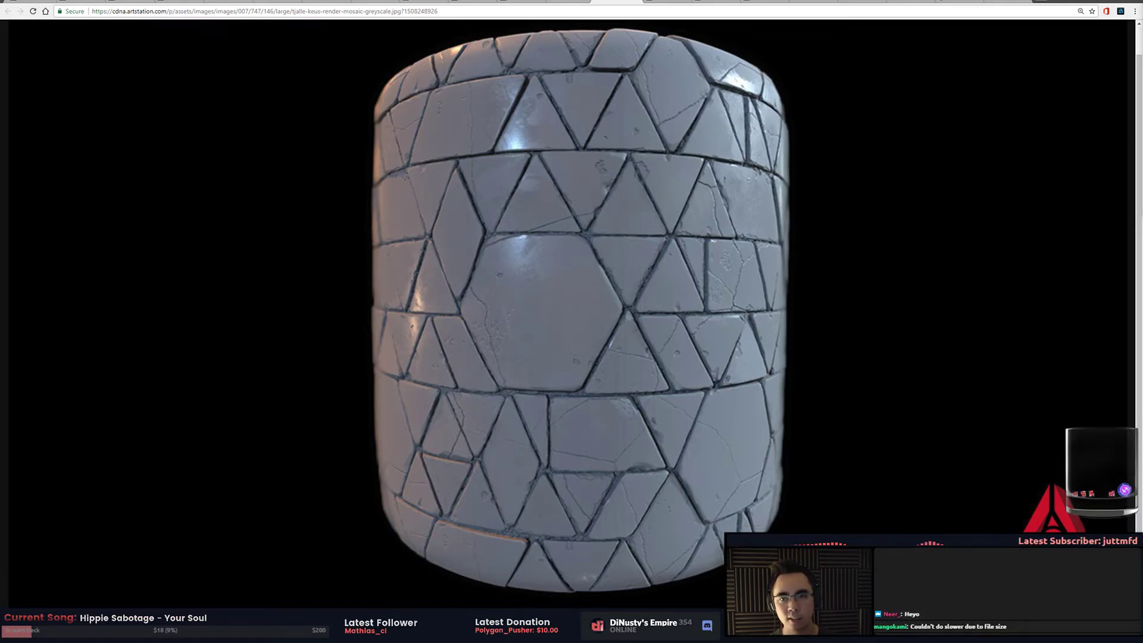
left_click(566, 2)
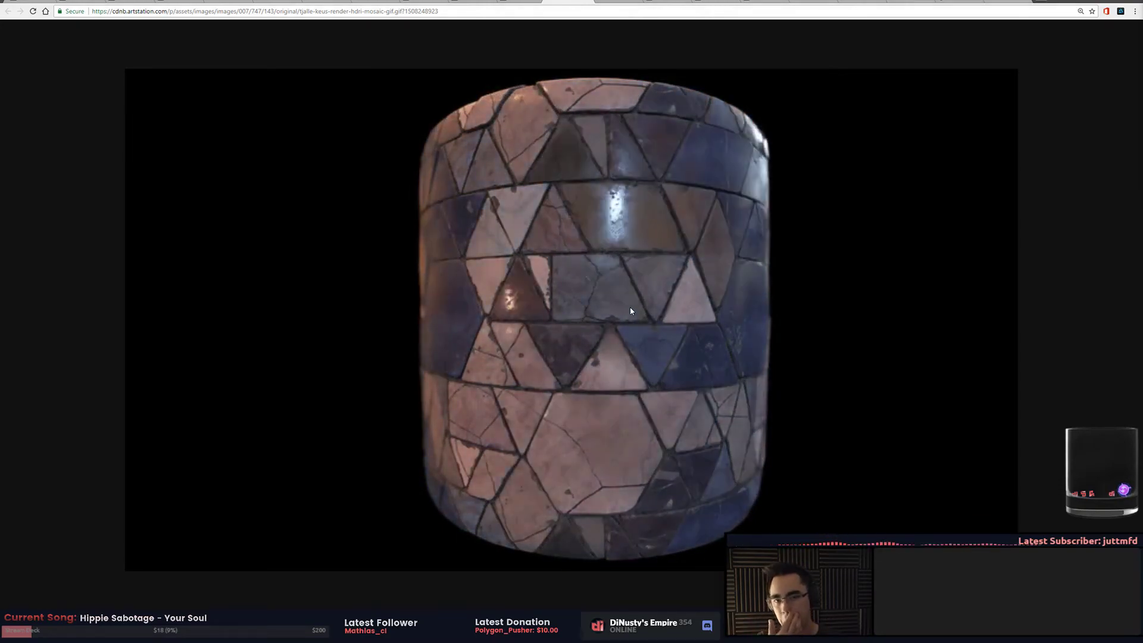
left_click(613, 3)
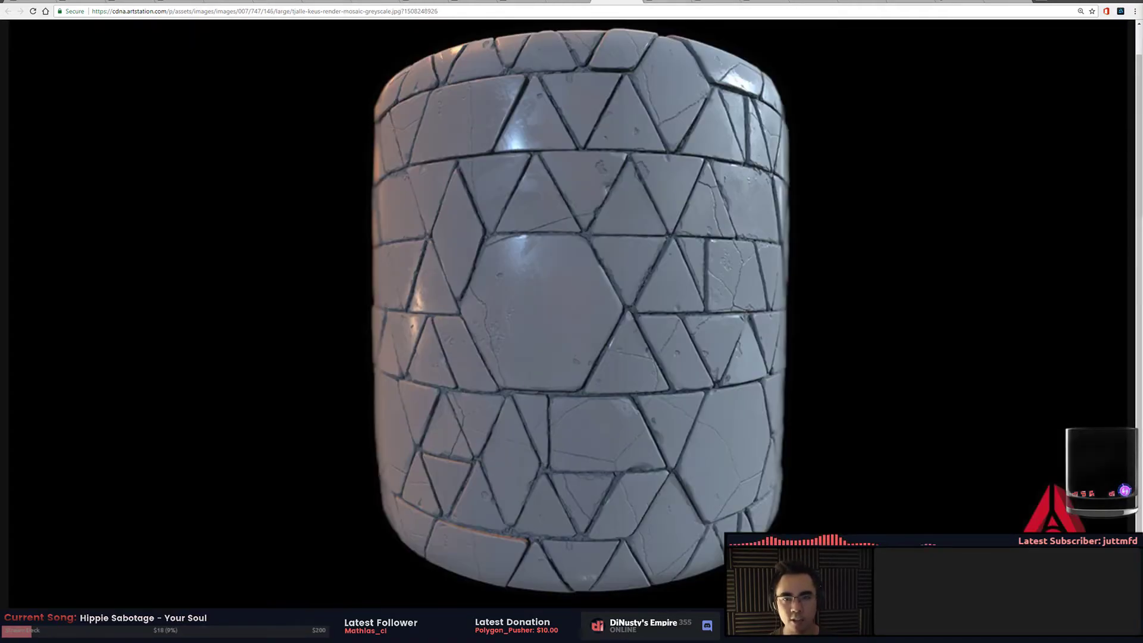
Switch to the Imgur submission of the "Litter Stops Here" bin and enlarge its three-view render for inspection
left_click(665, 3)
left_click(522, 209)
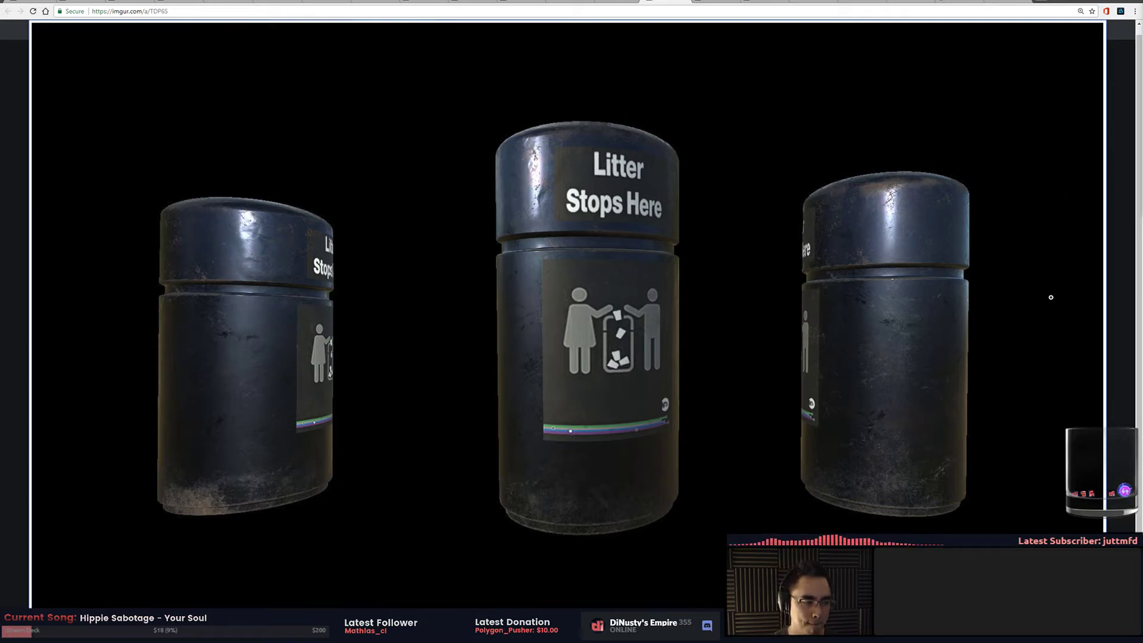
scroll(932, 230, "down", 1)
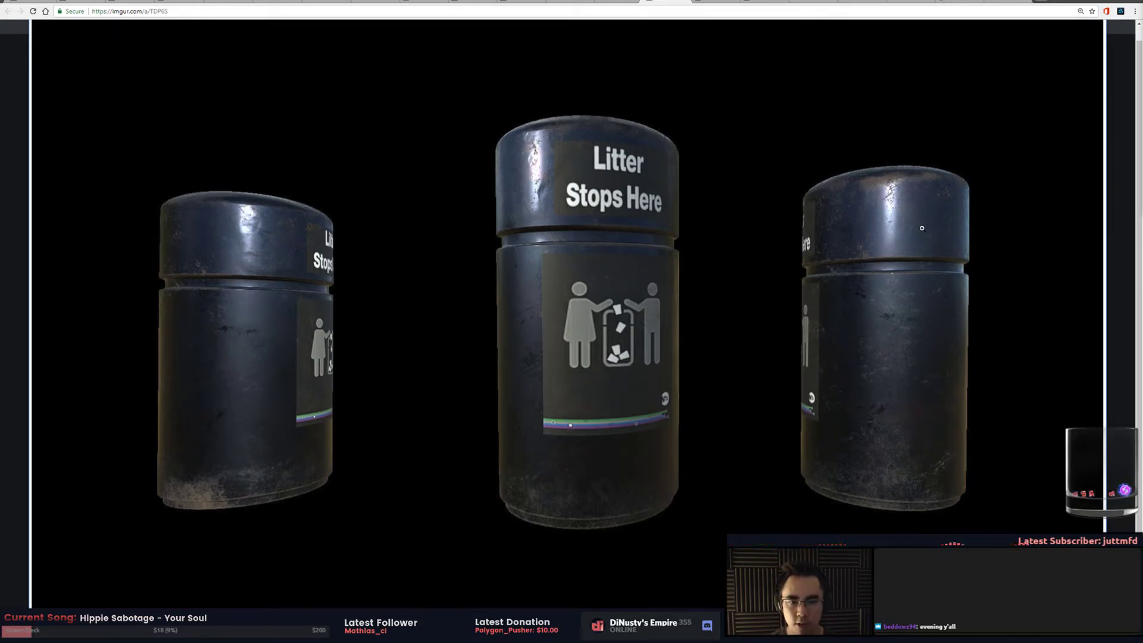
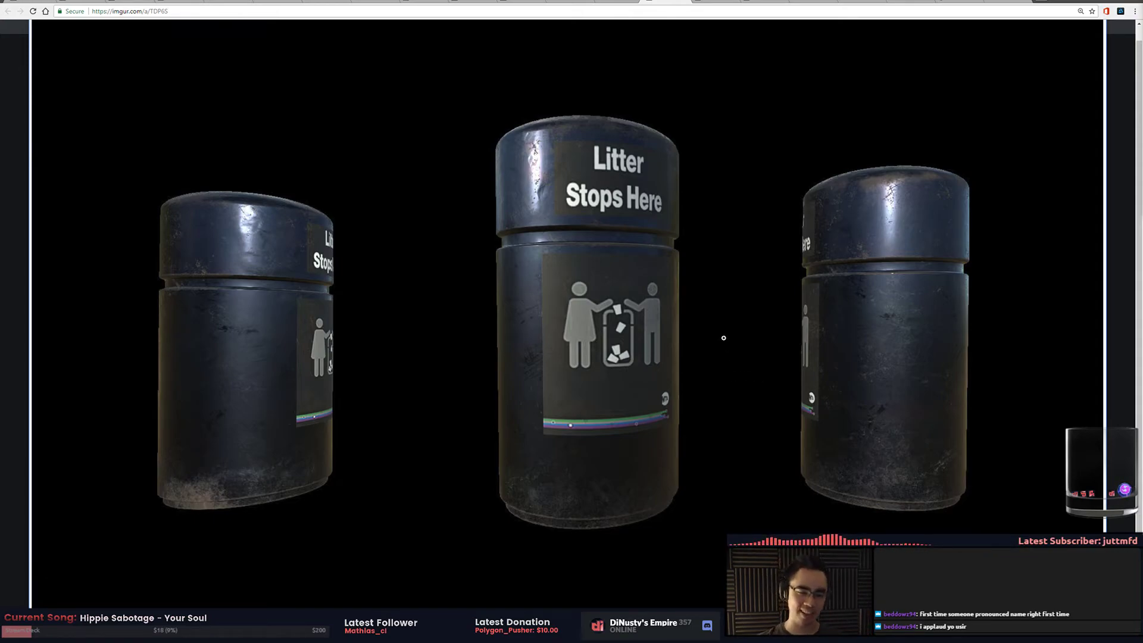
Open the next Imgur submission showing the litter bin among trash bags, enlarge the render and copy the image
left_click(709, 2)
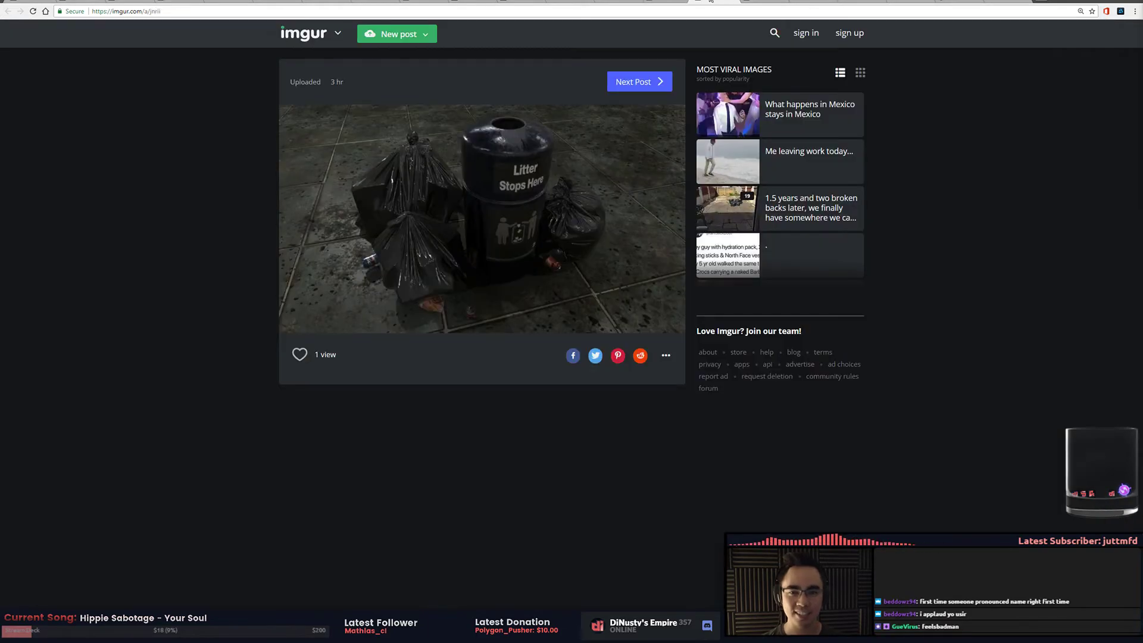
left_click(581, 243)
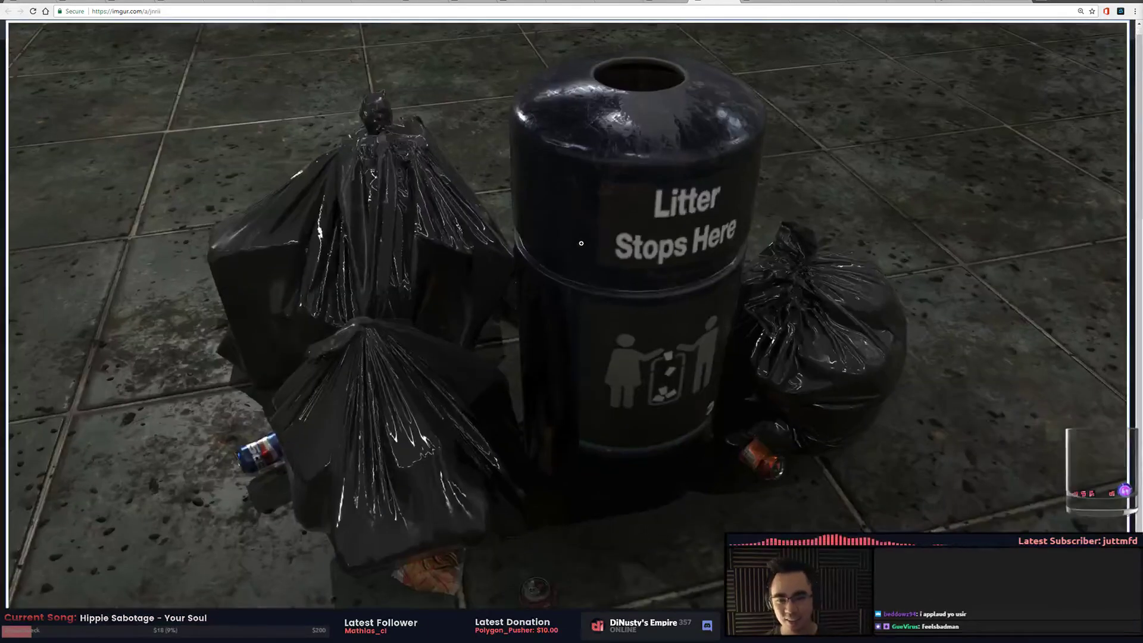
right_click(589, 221)
left_click(599, 170)
left_click(599, 170)
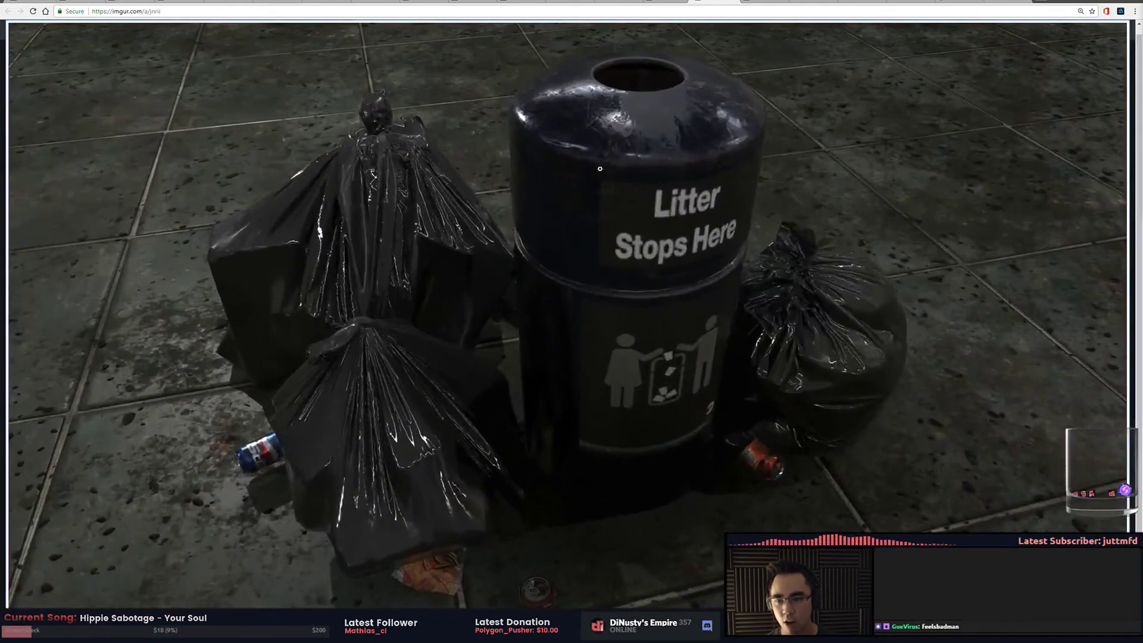
right_click(648, 255)
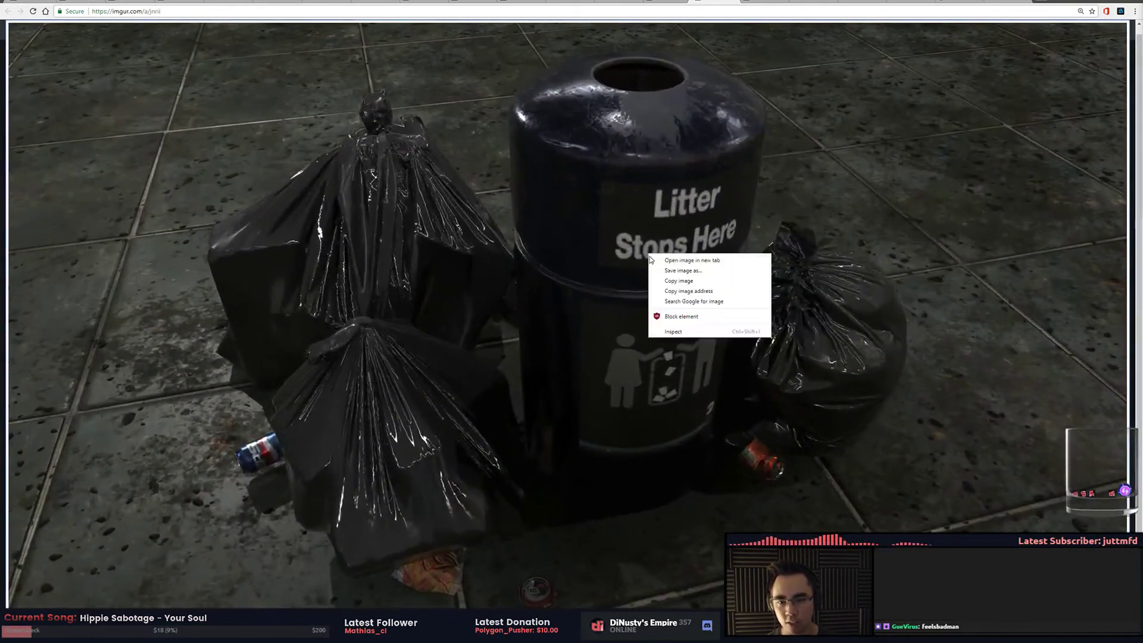
left_click(678, 280)
Switch to OneNote and paste the copied litter bin image below the annotated sci-fi scene on the Crits page
key("alt+Tab")
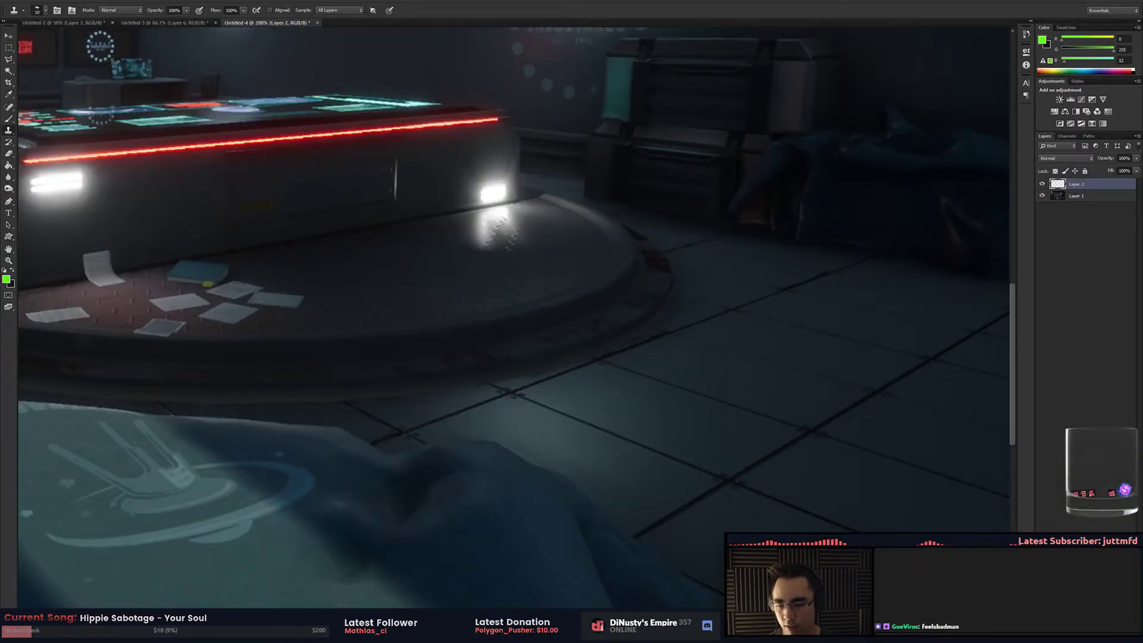
key("alt+Tab")
left_click(218, 576)
scroll(239, 557, "down", 4)
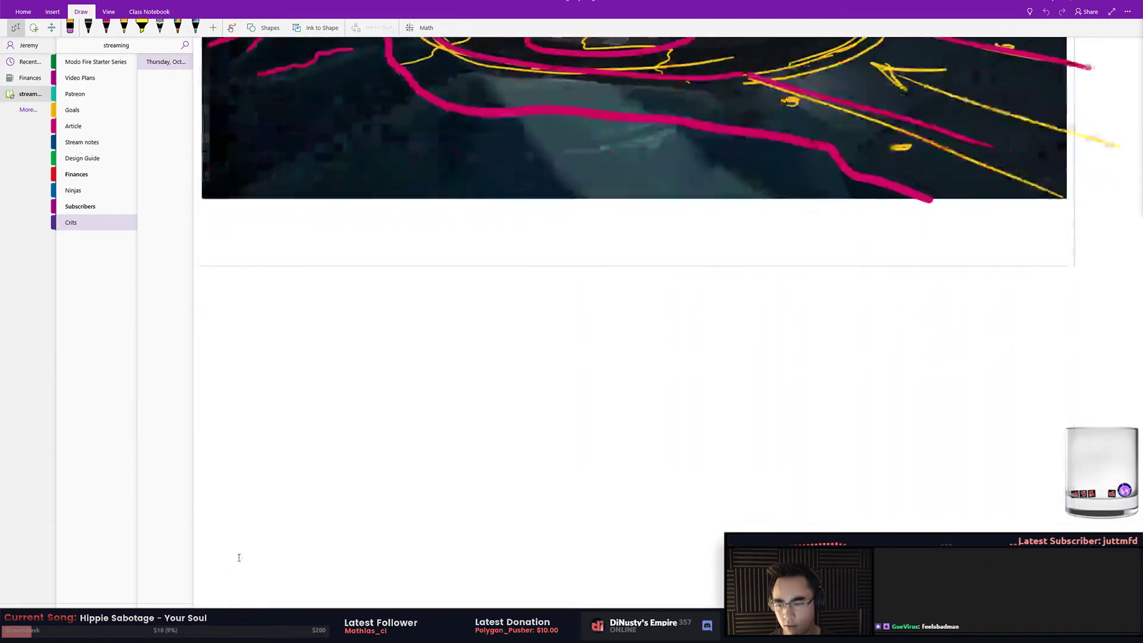
key("ctrl+v")
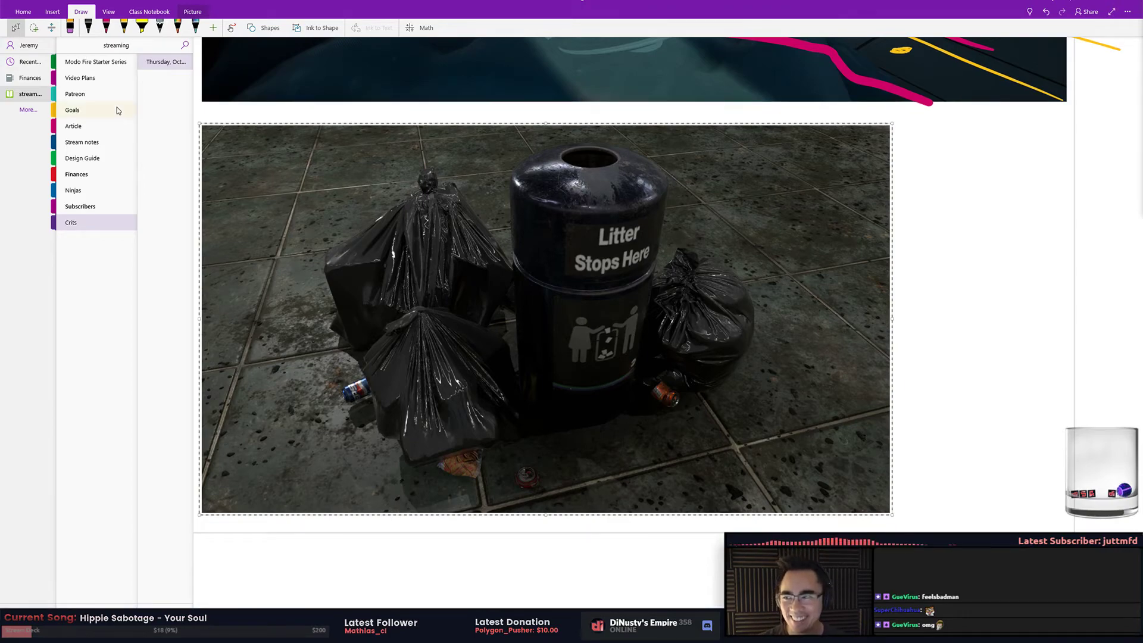
Circle the "Litter Stops Here" lettering, the bin's pictogram and the blue can beside the bags in pink ink
left_click(106, 26)
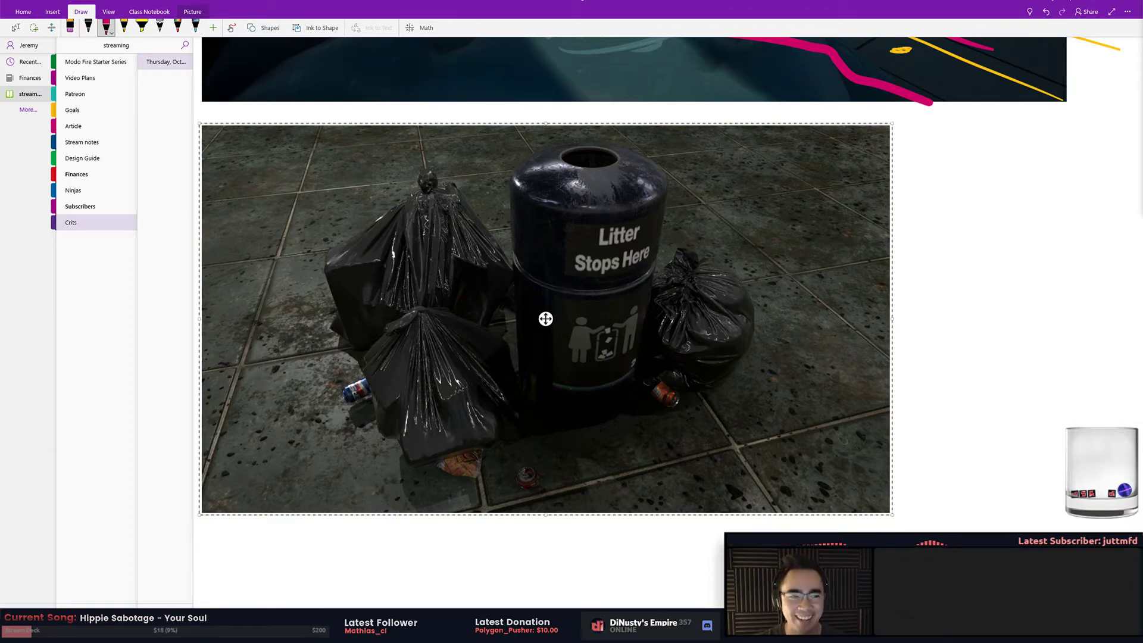
left_click_drag(640, 217, 679, 253)
key("ctrl+z")
left_click_drag(619, 295, 652, 310)
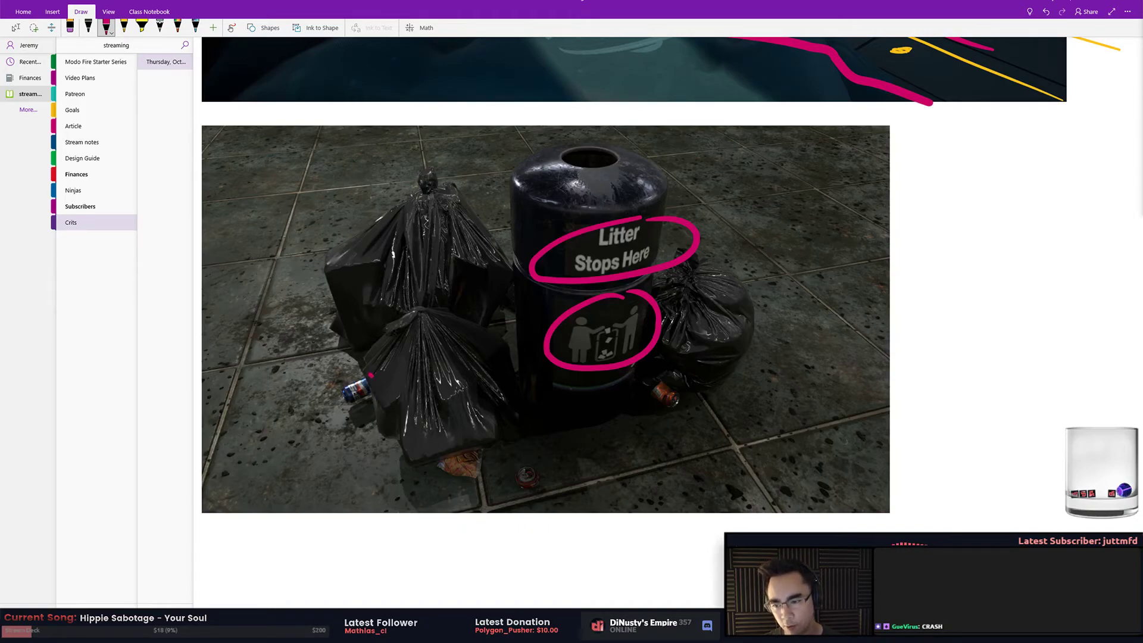
left_click_drag(370, 375, 373, 378)
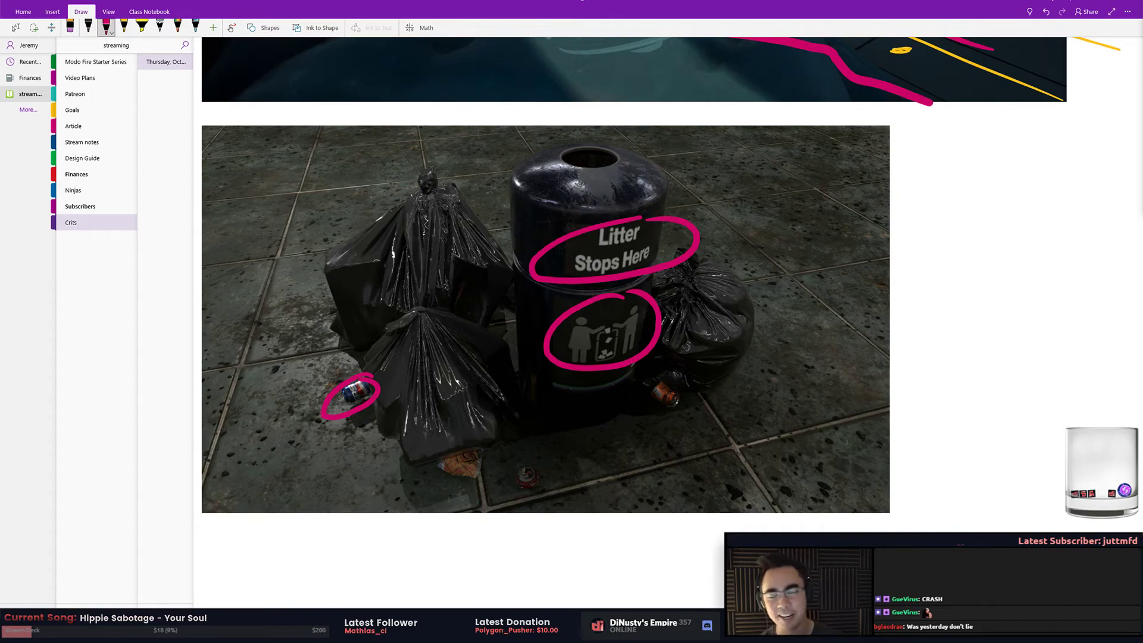
key("Escape")
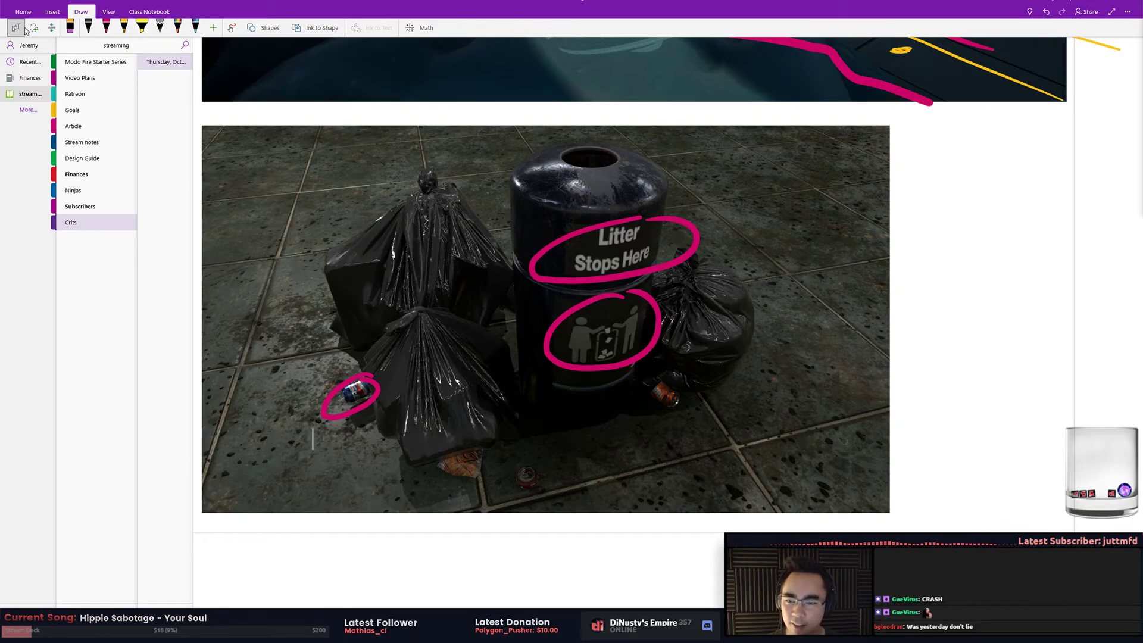
scroll(633, 321, "up", 4)
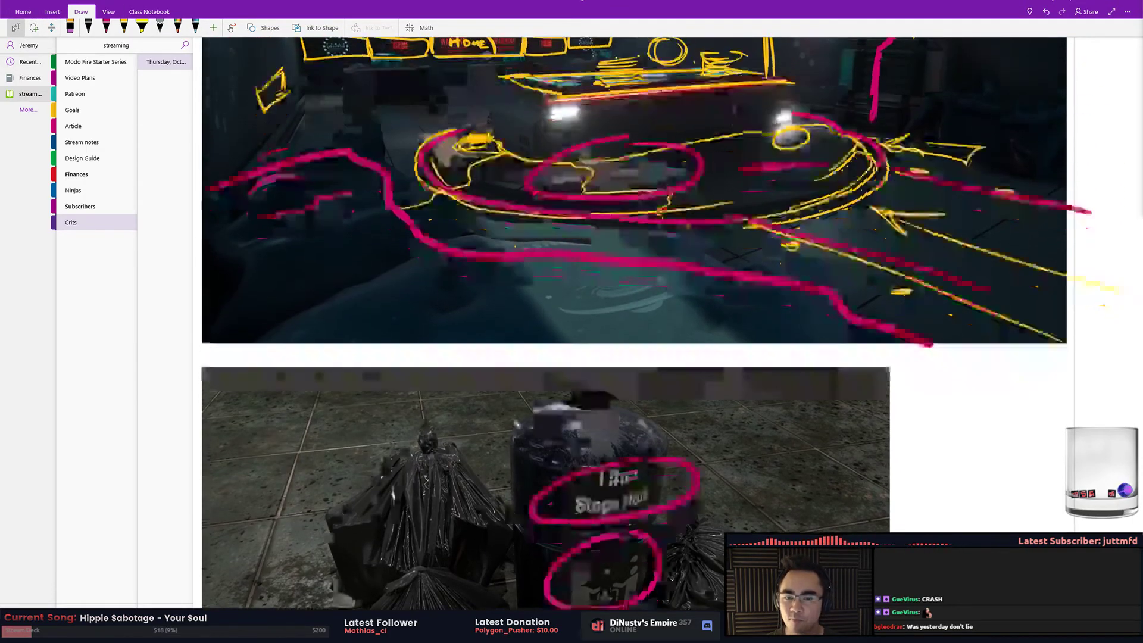
scroll(633, 321, "down", 6)
scroll(688, 225, "up", 3)
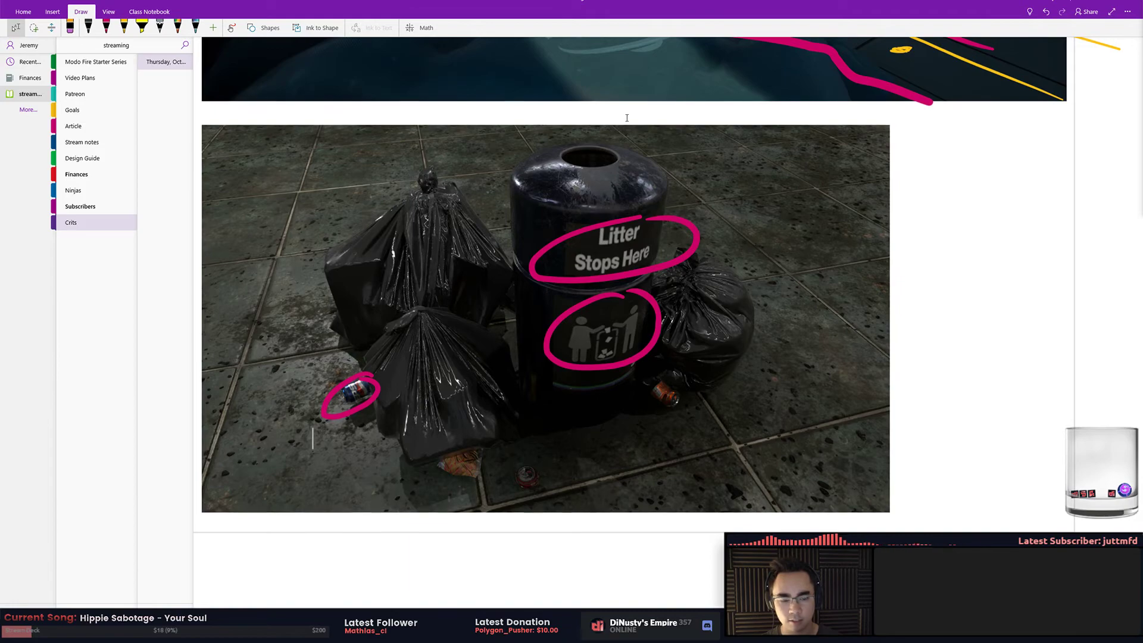
Circle the worn, shiny top of the bin in yellow ink and add a small arrow mark at its edge
left_click(141, 27)
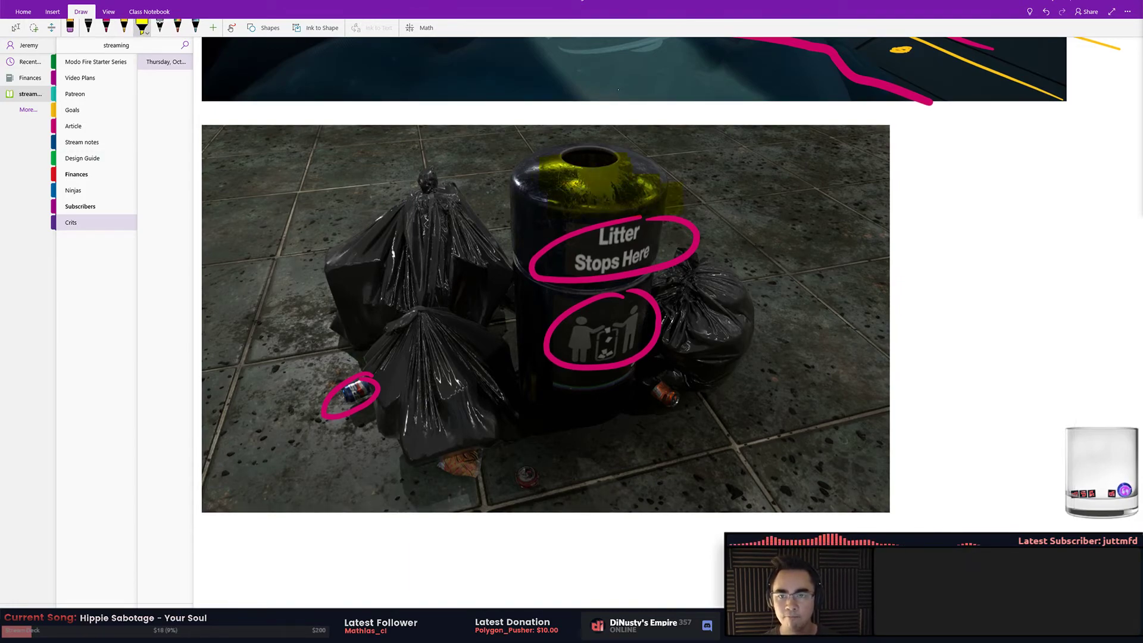
left_click(106, 27)
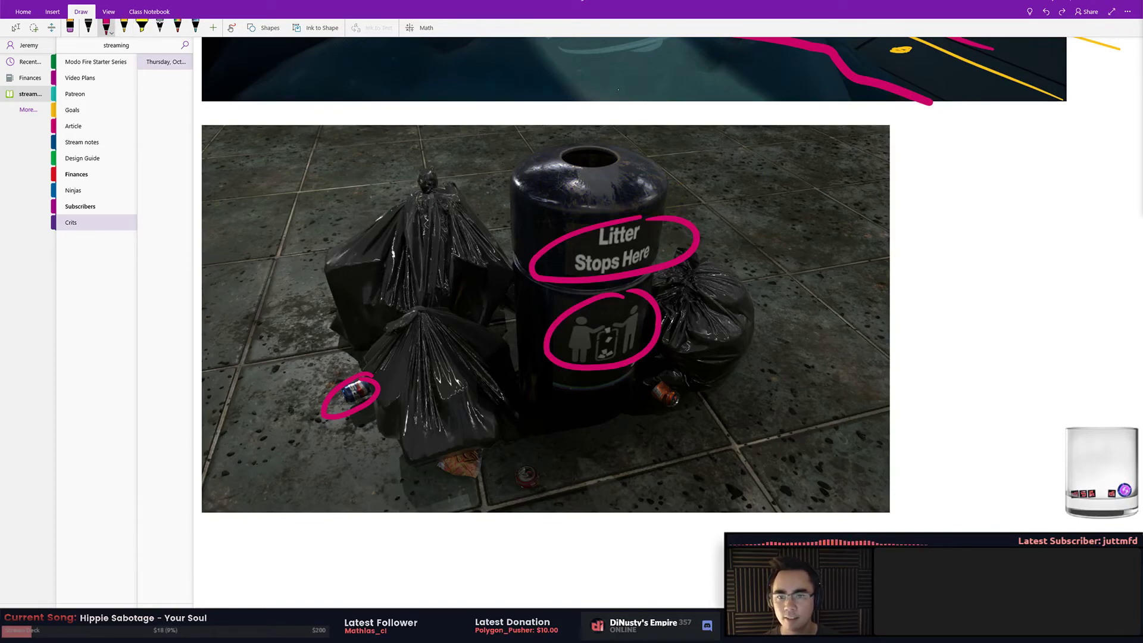
left_click(123, 28)
left_click_drag(613, 161, 622, 168)
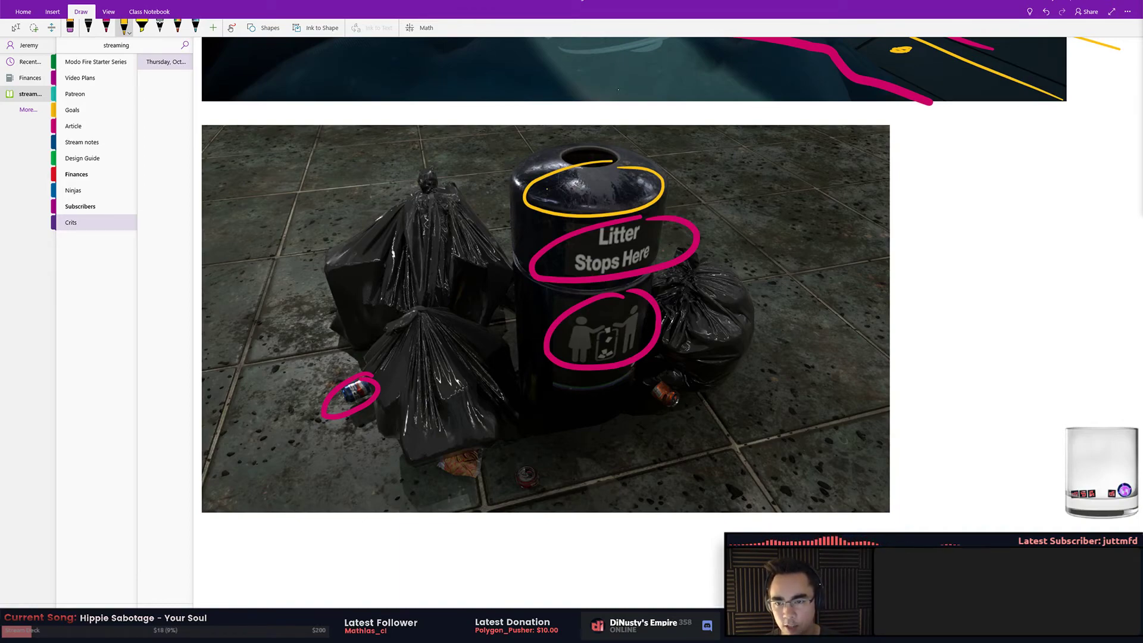
left_click_drag(547, 190, 534, 194)
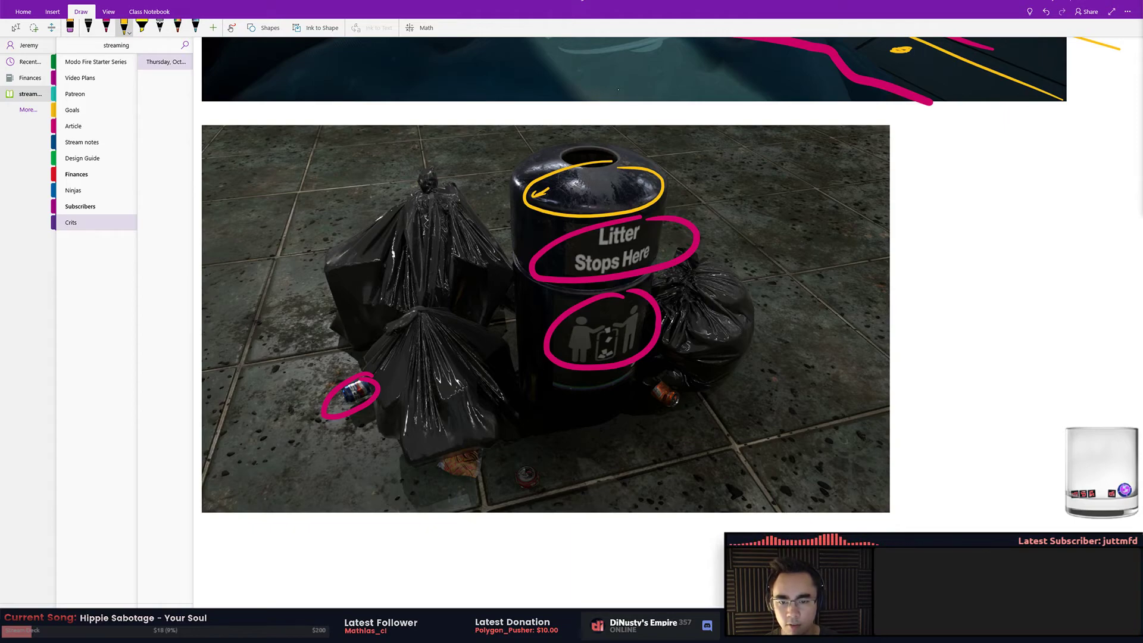
key("Escape")
scroll(527, 213, "down", 1)
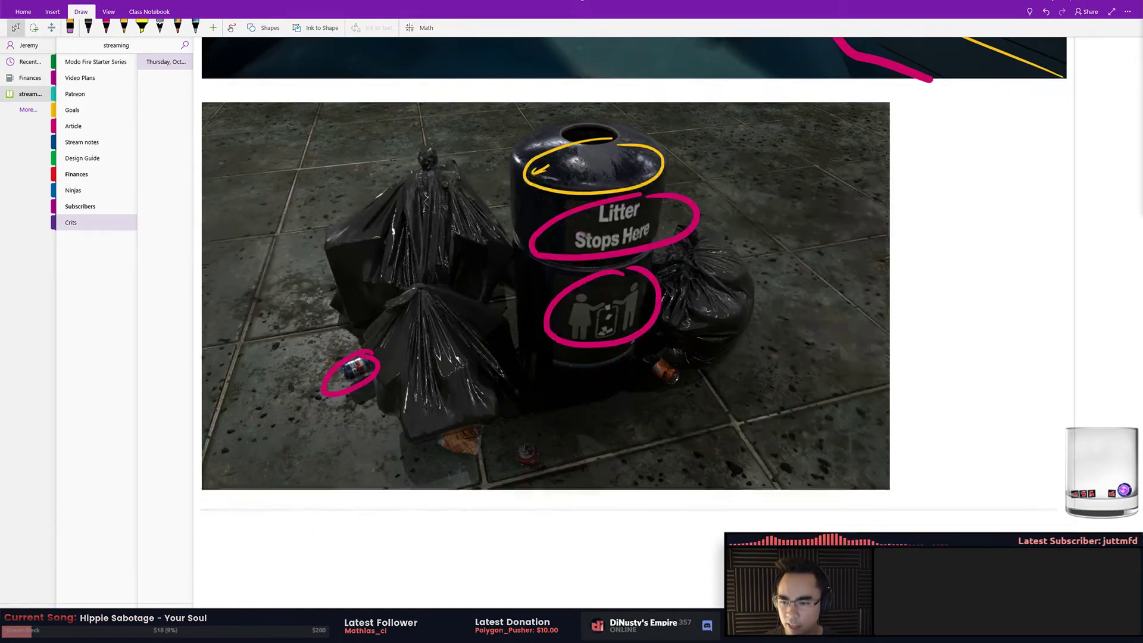
scroll(634, 274, "down", 2)
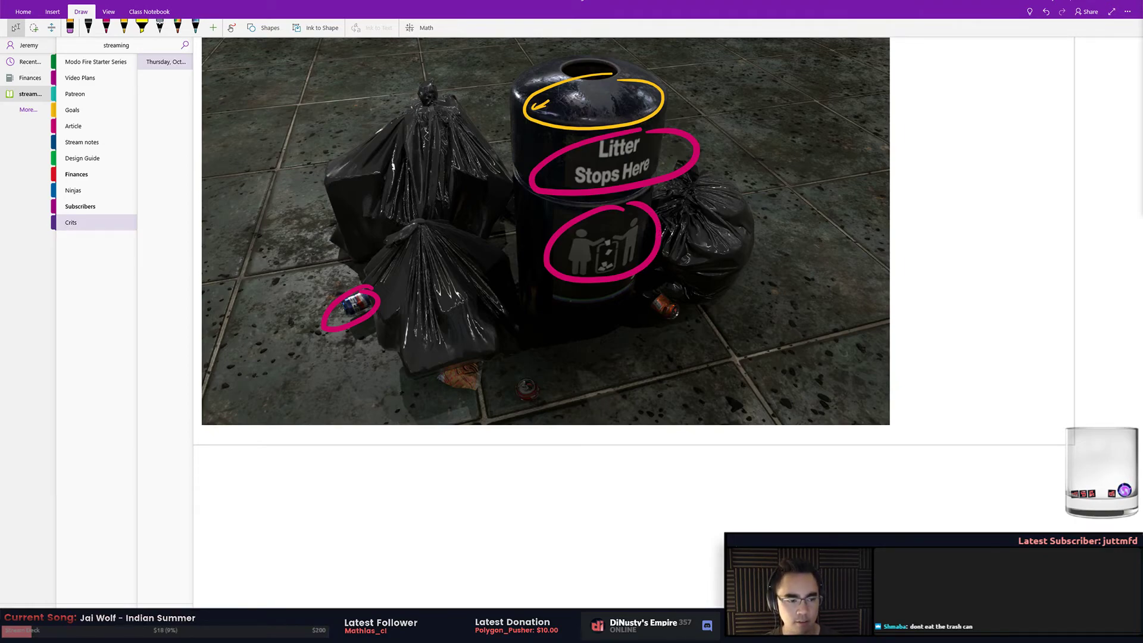
Switch to the browser and inspect the next Imgur submission, the peeling plaster wall with wood panelling, at enlarged size
key("alt+Tab")
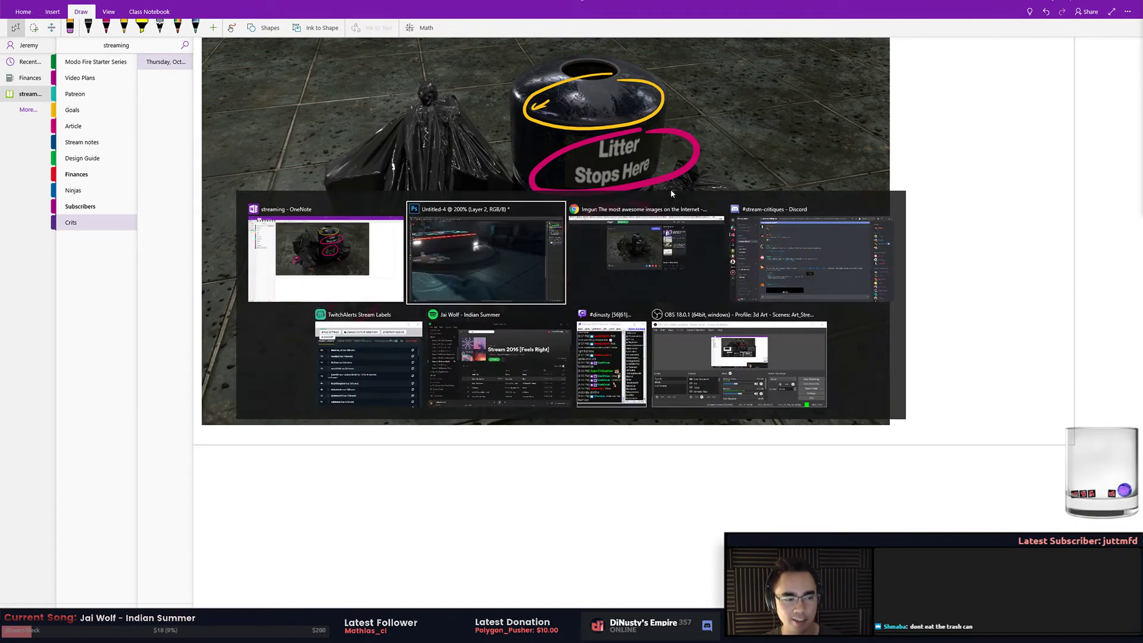
key("alt+Tab")
key("alt+Tab")
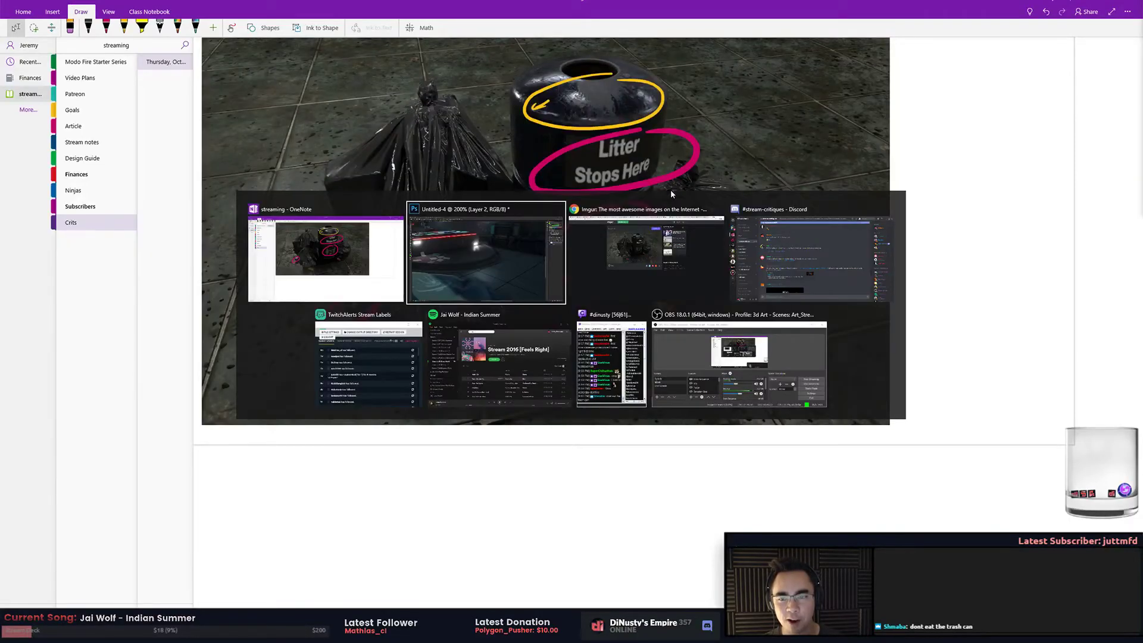
left_click(627, 252)
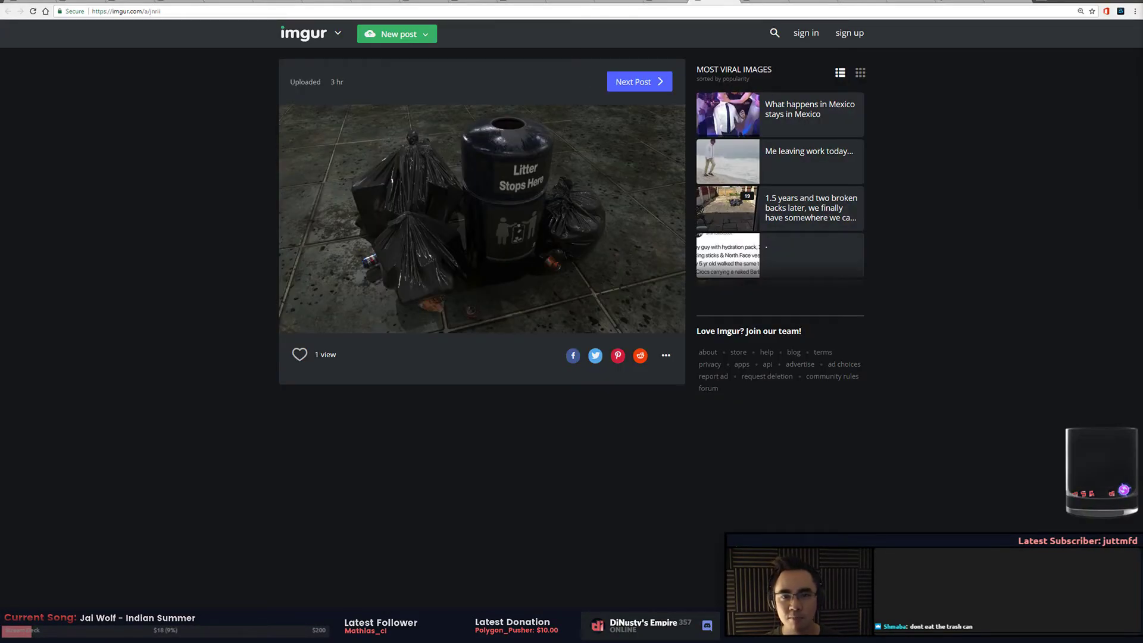
key("ctrl+Tab")
left_click(510, 183)
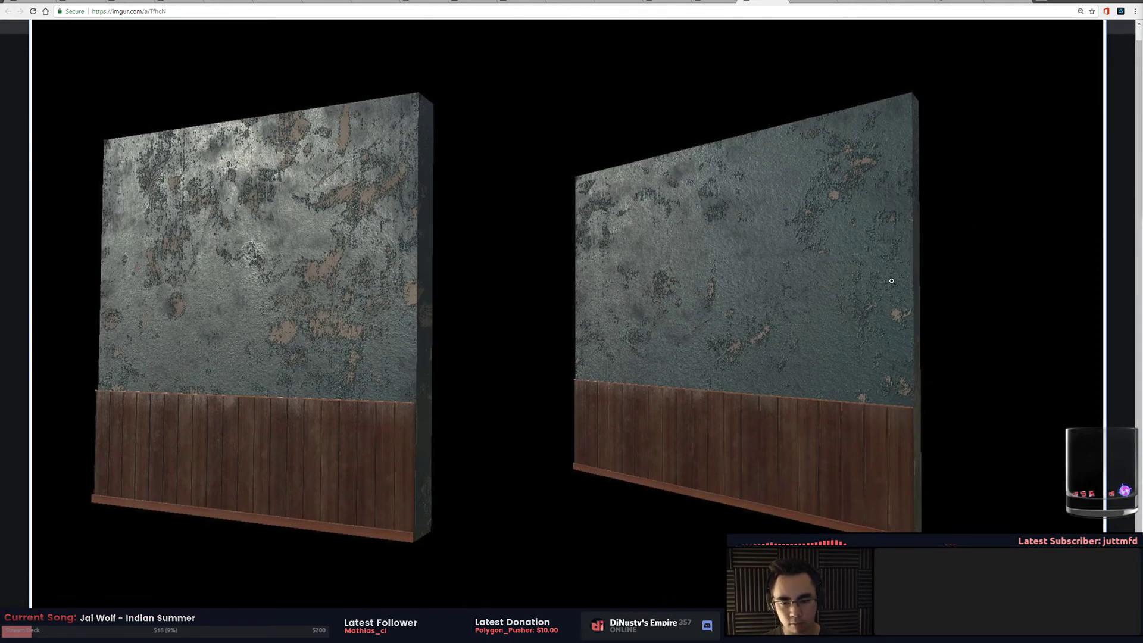
scroll(774, 274, "up", 1)
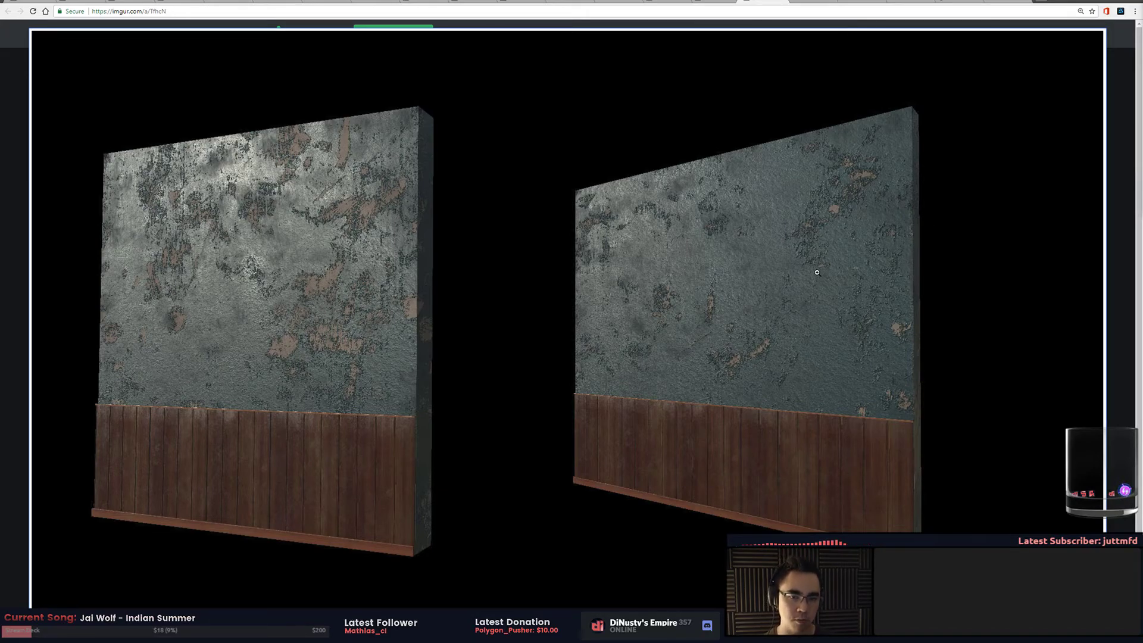
left_click(873, 120)
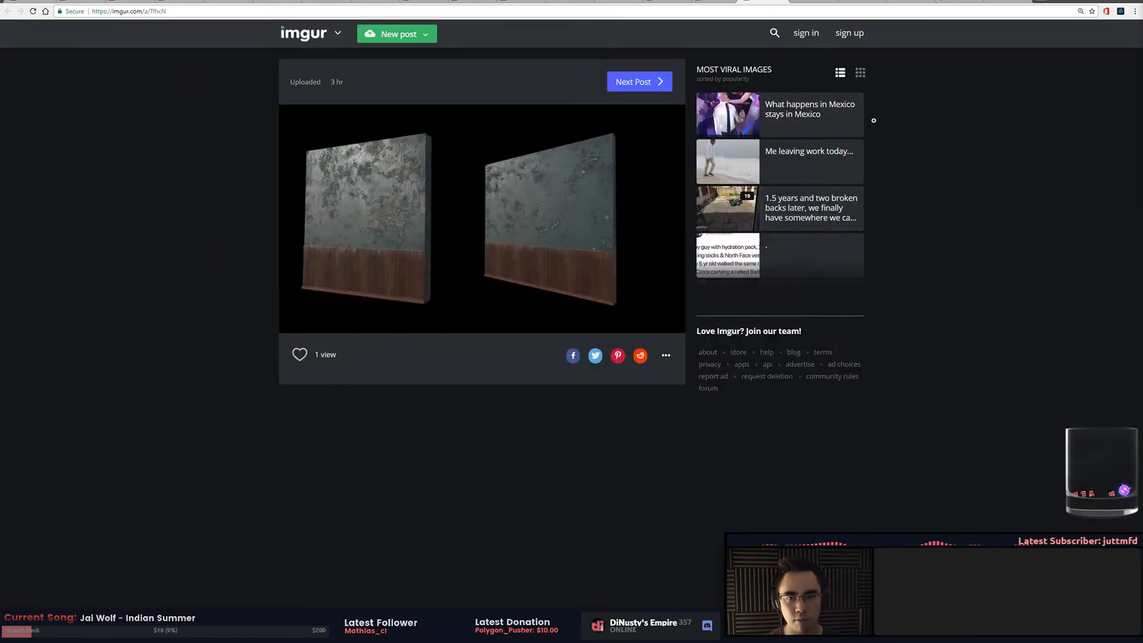
Copy the peeling wall render and paste it into OneNote below the annotated litter bin image
left_click(637, 223)
right_click(635, 222)
left_click(681, 251)
key("alt+Tab")
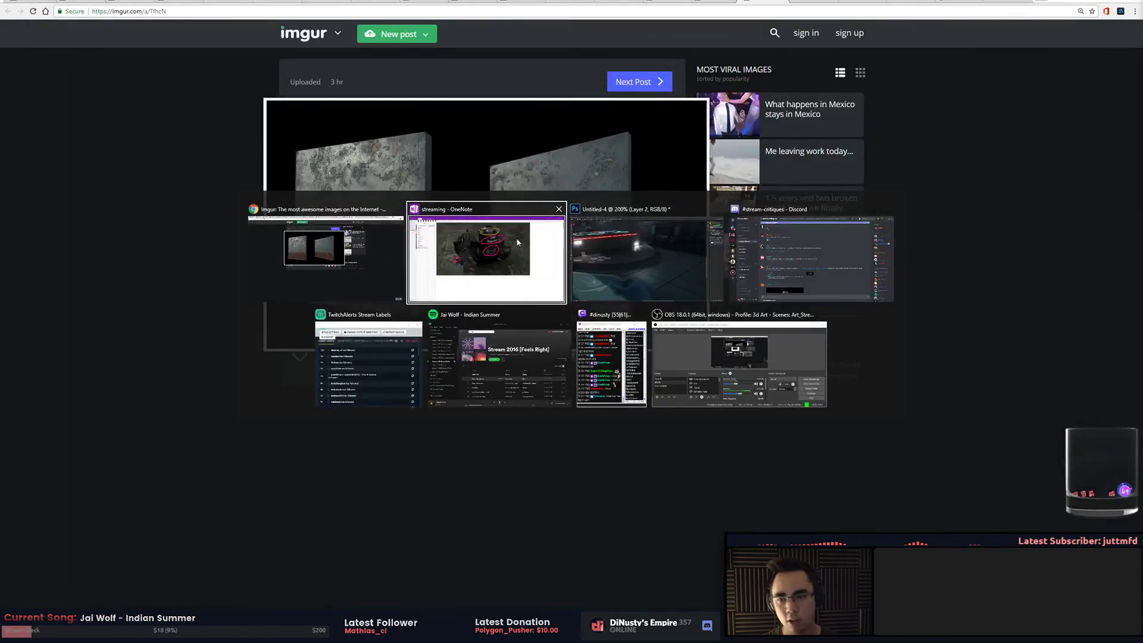
left_click(513, 250)
key("ctrl+v")
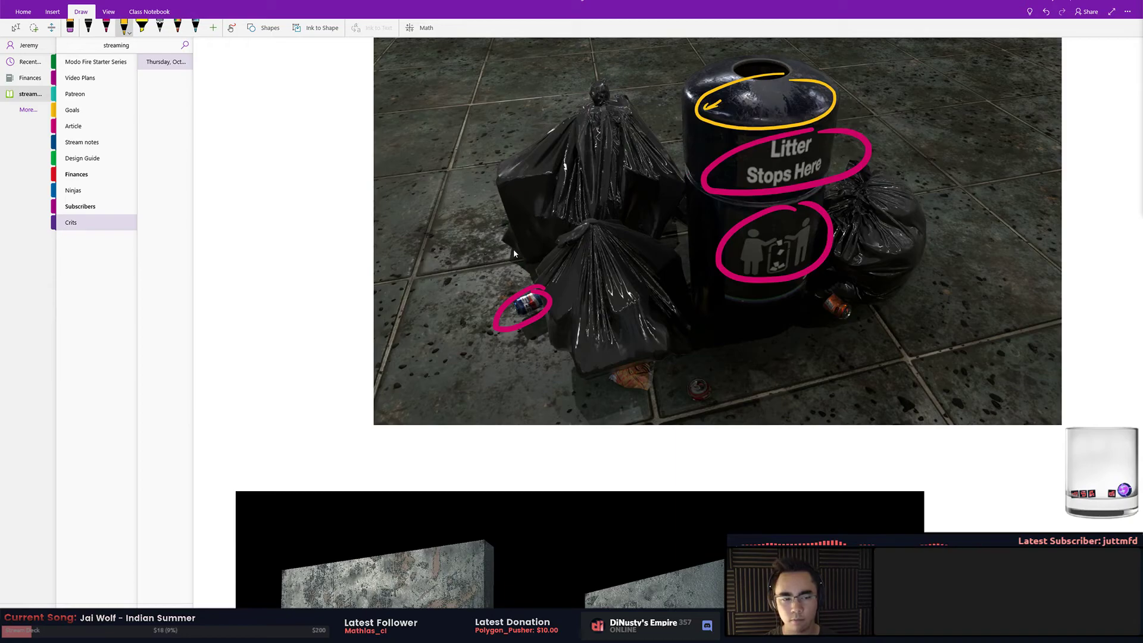
scroll(514, 253, "down", 5)
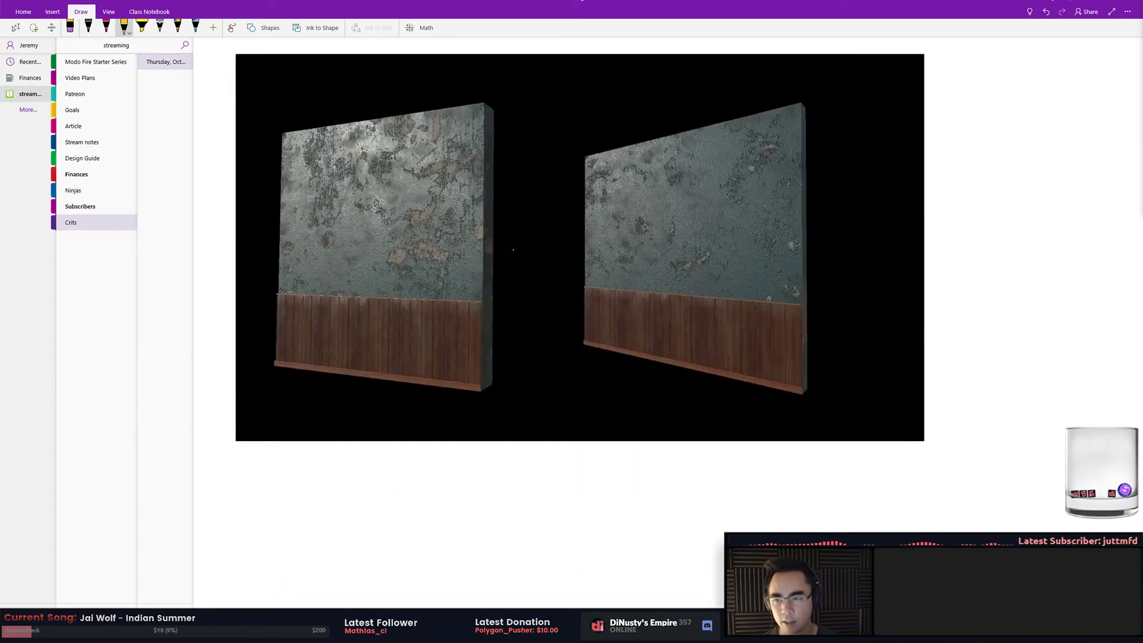
Outline four of the exposed peeled patches on the left wall in yellow ink
mouse_move(441, 159)
left_mouse_down()
mouse_move(423, 163)
mouse_move(447, 180)
mouse_move(474, 149)
mouse_move(441, 161)
left_mouse_up()
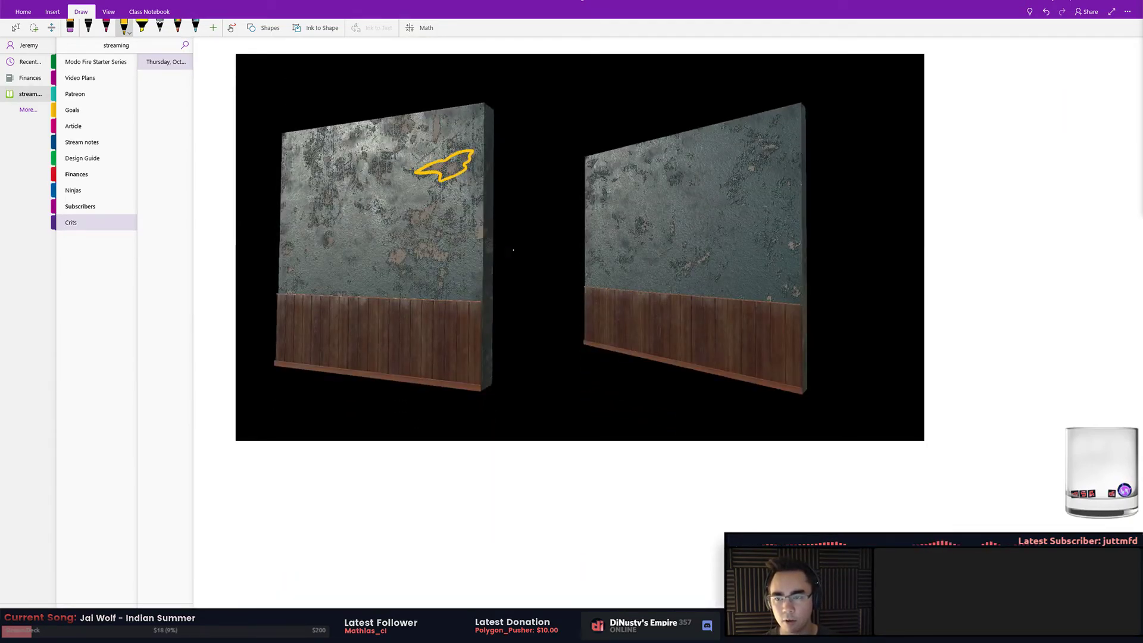
mouse_move(432, 201)
left_mouse_down()
mouse_move(438, 212)
mouse_move(433, 201)
left_mouse_up()
left_click_drag(403, 245, 420, 249)
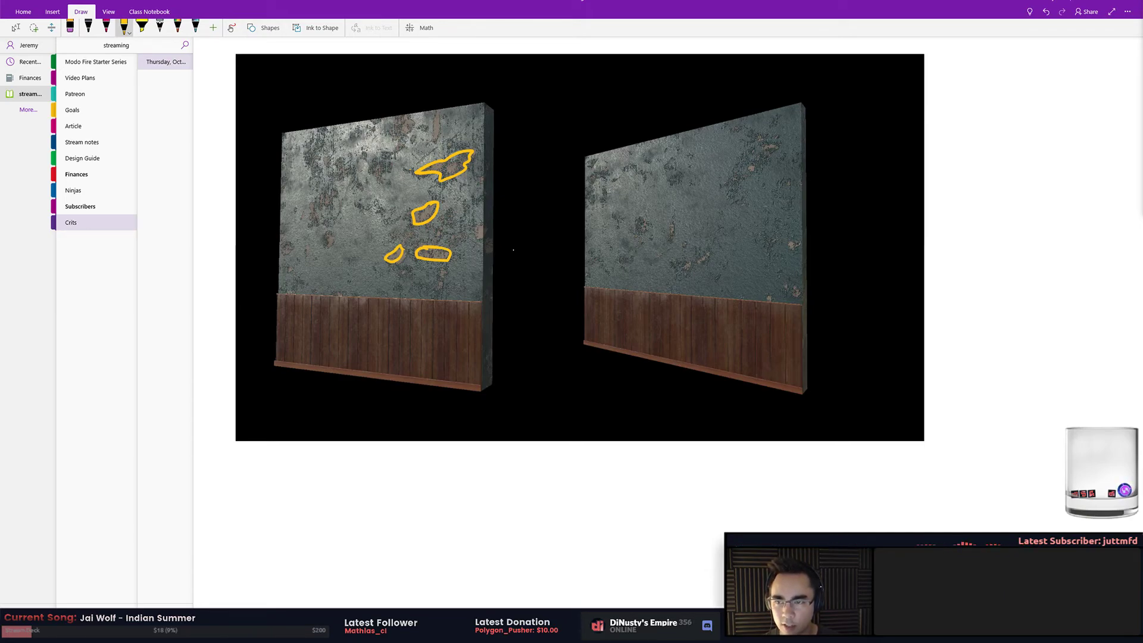
Add a small pink spot on the left wall and sketch a pink rectangle filled with scattered dots between the two walls
left_click(106, 27)
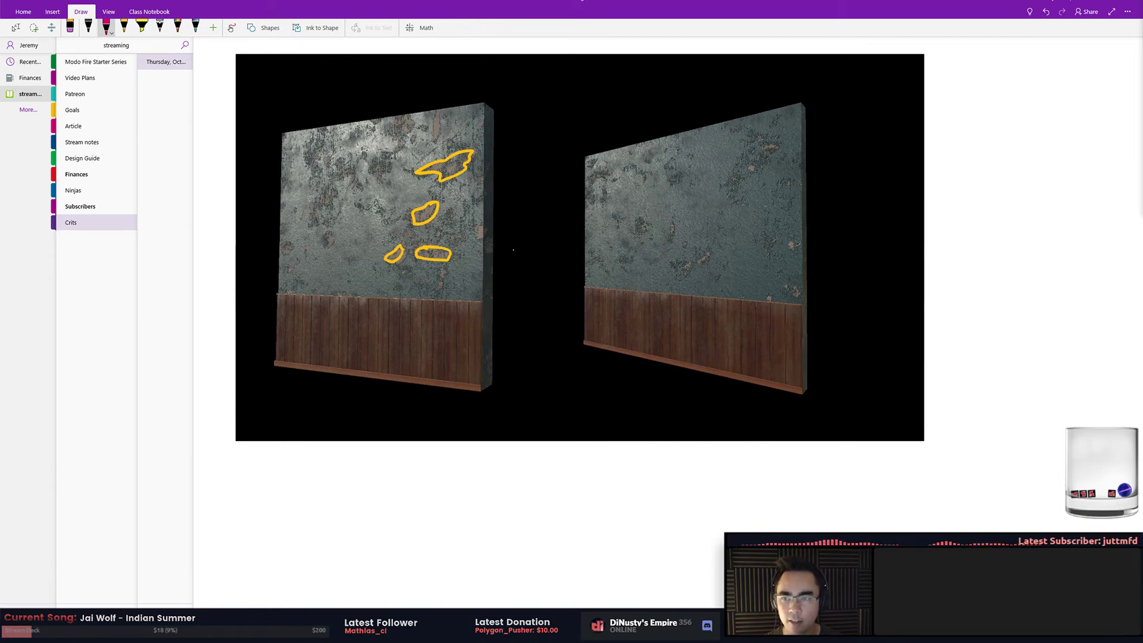
left_click_drag(413, 165, 425, 186)
key("ctrl+z")
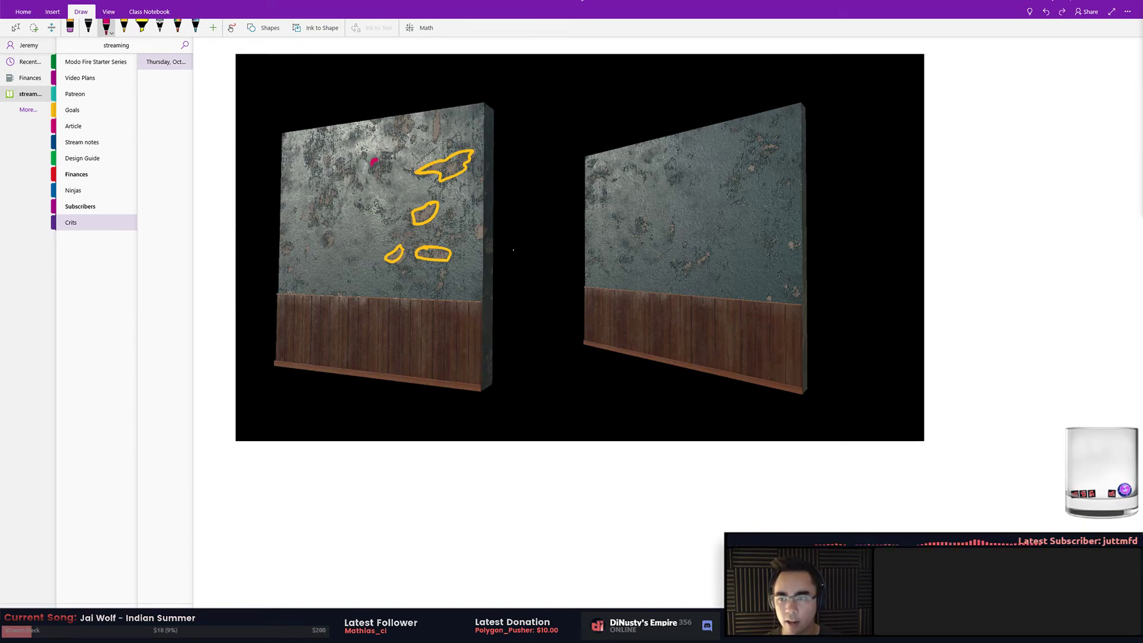
left_click_drag(538, 85, 604, 128)
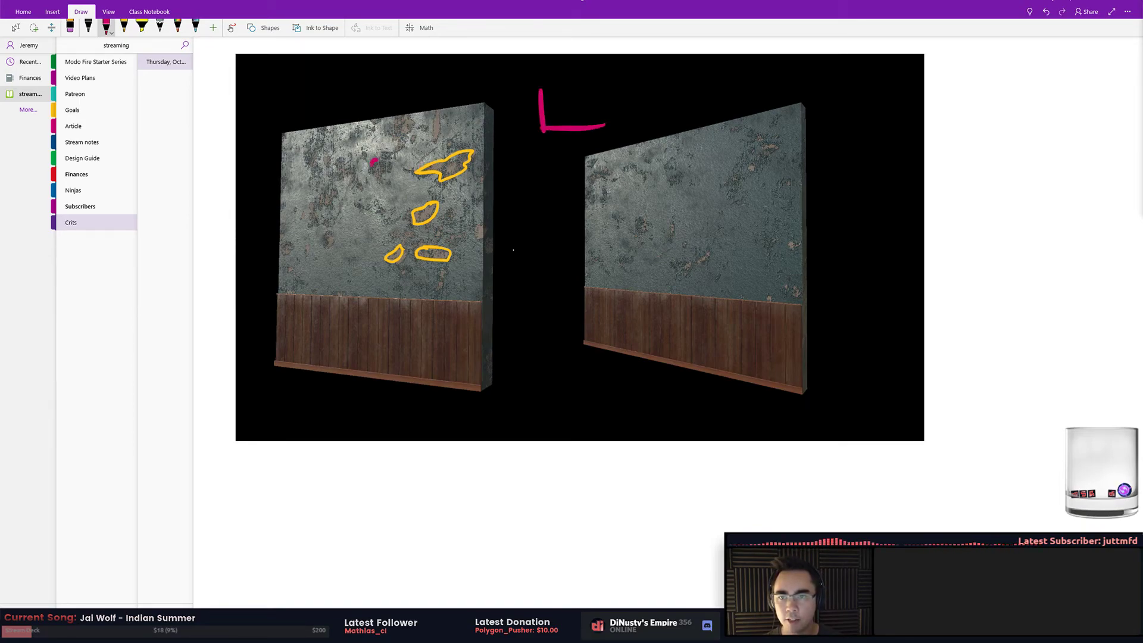
left_click_drag(596, 78, 597, 125)
mouse_move(539, 85)
left_mouse_down()
mouse_move(614, 82)
mouse_move(602, 128)
mouse_move(585, 124)
mouse_move(600, 123)
left_mouse_up()
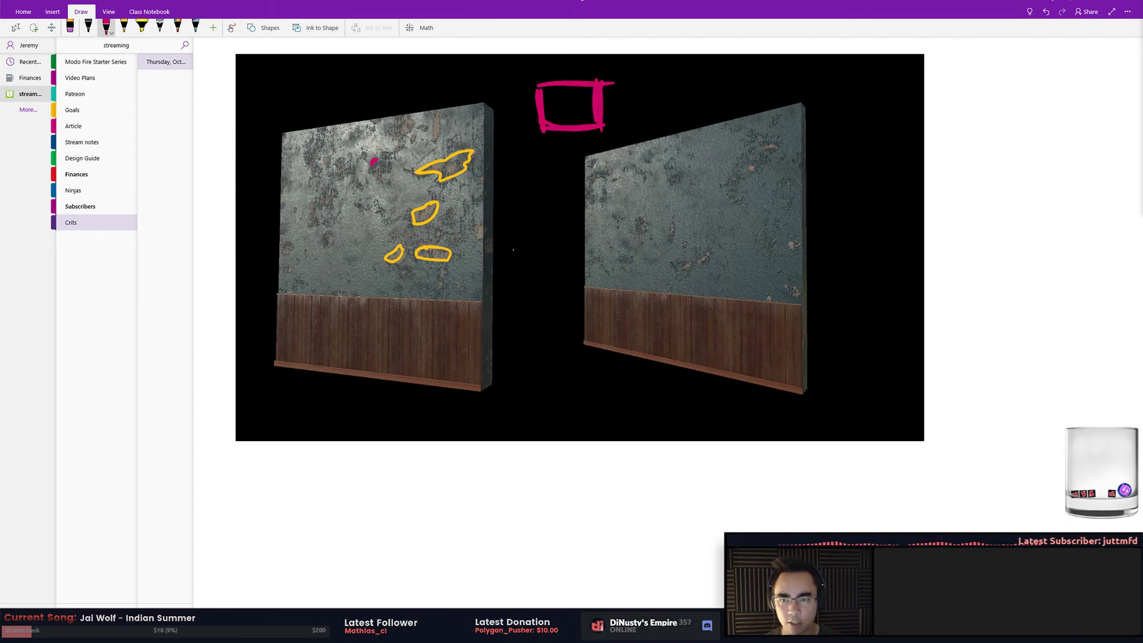
left_click_drag(551, 113, 559, 112)
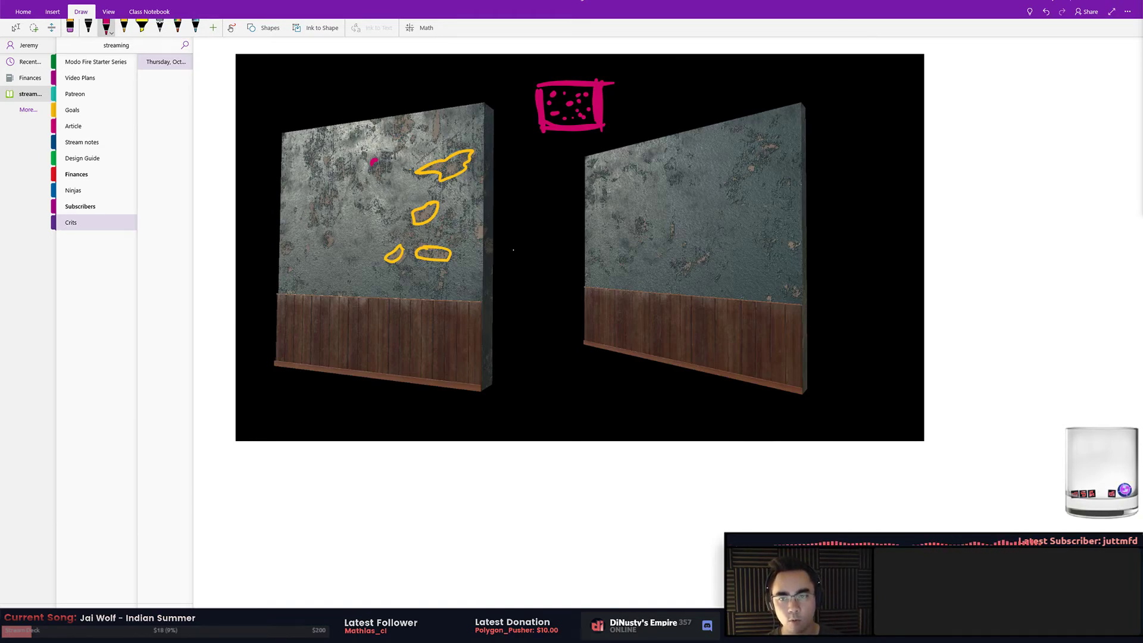
Sketch a tilted pink flake with a jagged yellow lower edge above the right wall, and add pink strokes beside the dotted rectangle
left_click_drag(603, 92, 640, 90)
mouse_move(707, 69)
left_mouse_down()
mouse_move(686, 89)
mouse_move(709, 97)
mouse_move(740, 85)
mouse_move(706, 71)
mouse_move(693, 85)
mouse_move(716, 90)
left_mouse_up()
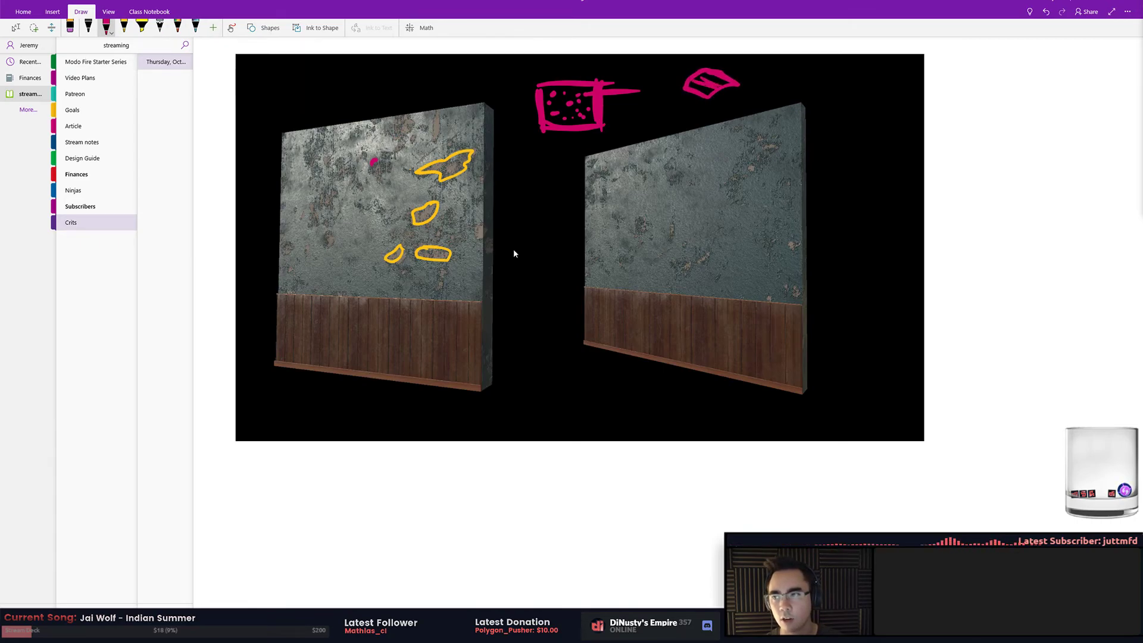
left_click(123, 26)
left_click_drag(684, 82, 722, 95)
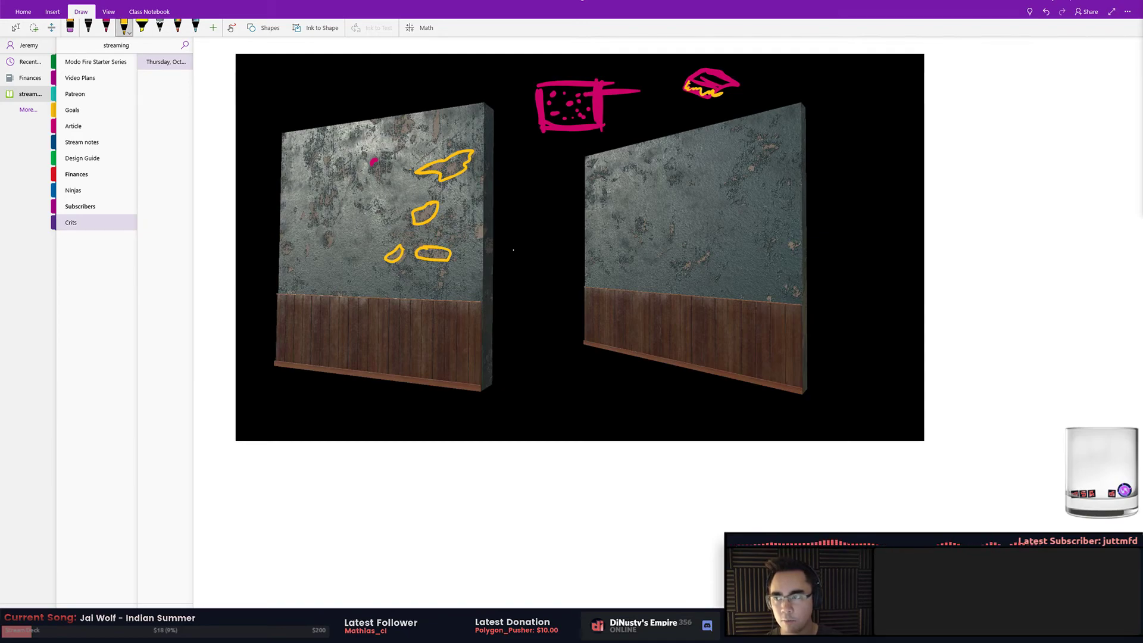
left_click(106, 26)
left_click_drag(510, 94, 507, 109)
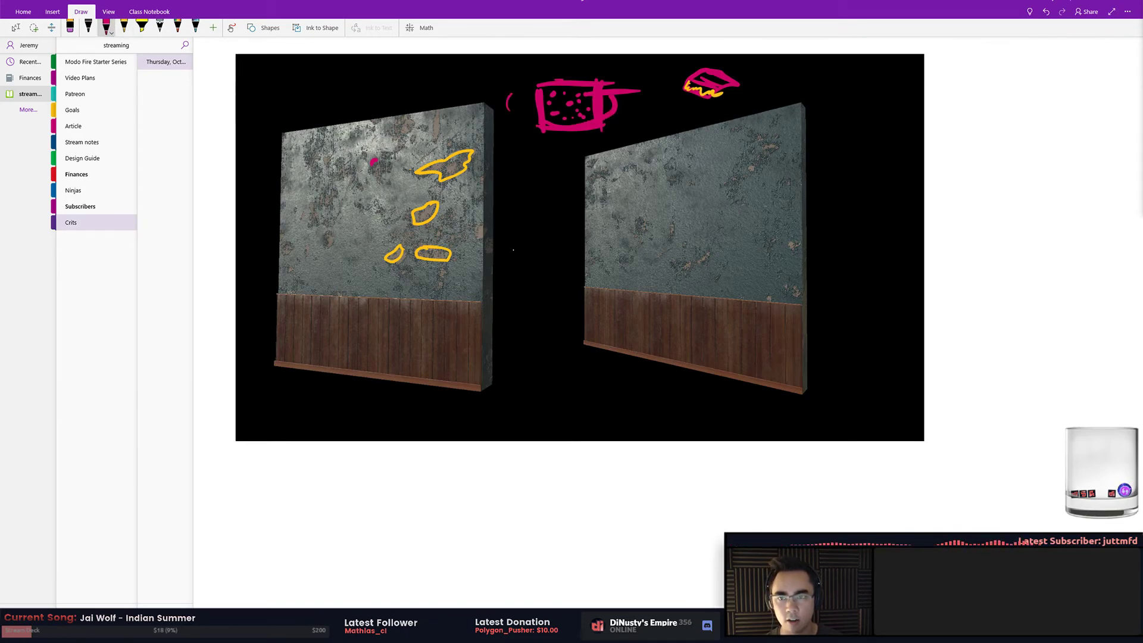
Box three separate areas of the left wall's plaster in pink ink and leave the inking mode
mouse_move(350, 147)
left_mouse_down()
mouse_move(348, 189)
mouse_move(355, 143)
left_mouse_up()
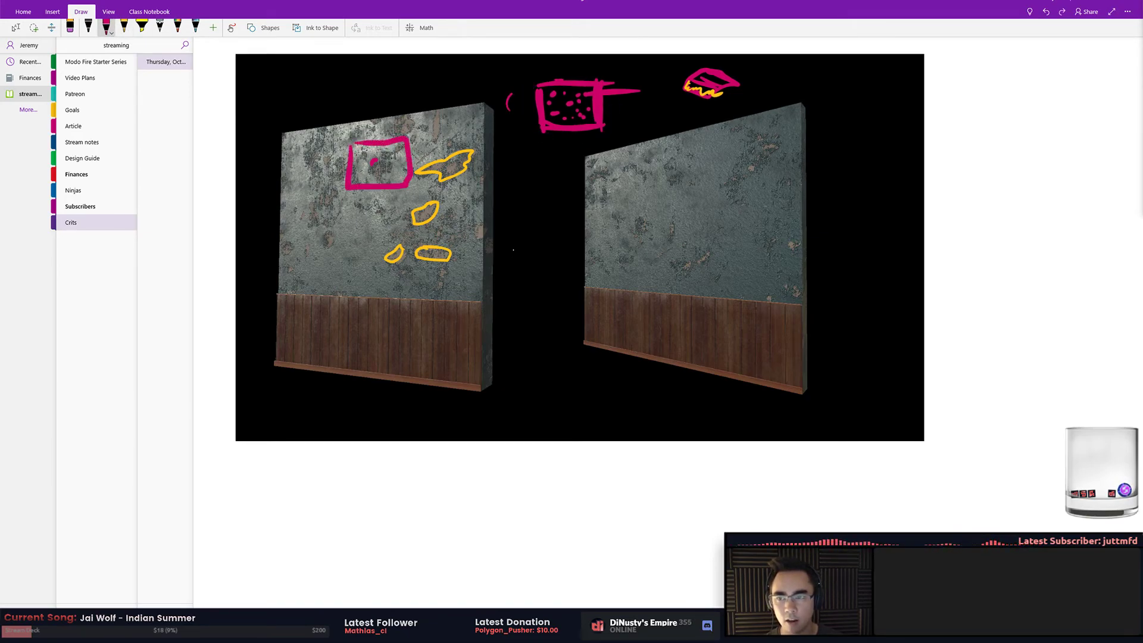
mouse_move(356, 205)
left_mouse_down()
mouse_move(360, 255)
mouse_move(348, 202)
left_mouse_up()
mouse_move(454, 190)
left_mouse_down()
mouse_move(487, 224)
mouse_move(451, 186)
left_mouse_up()
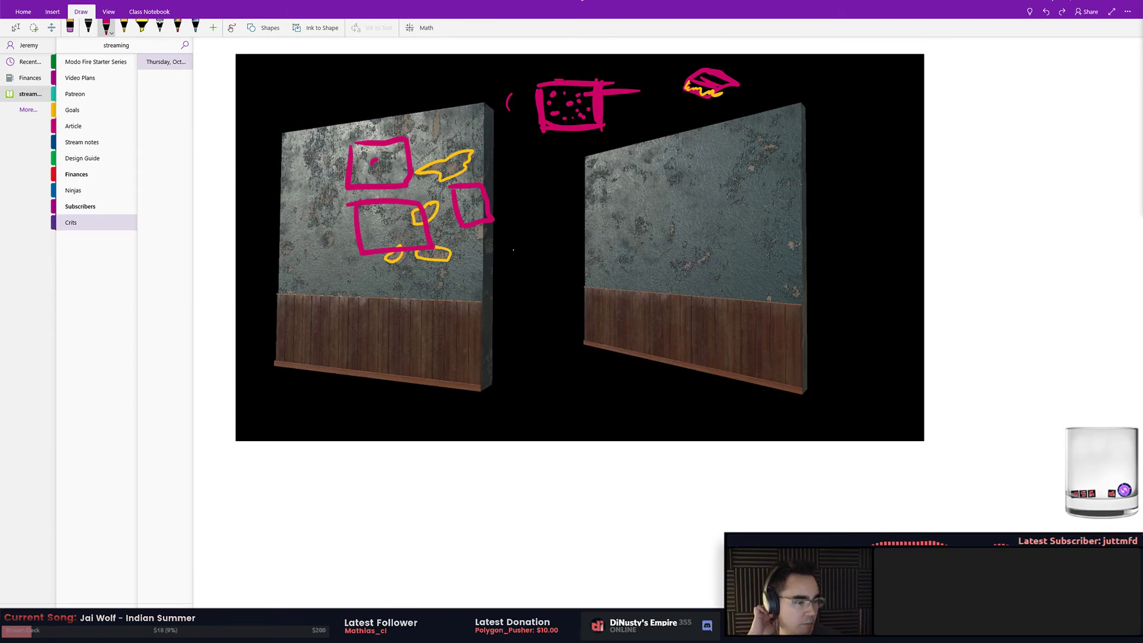
key("Escape")
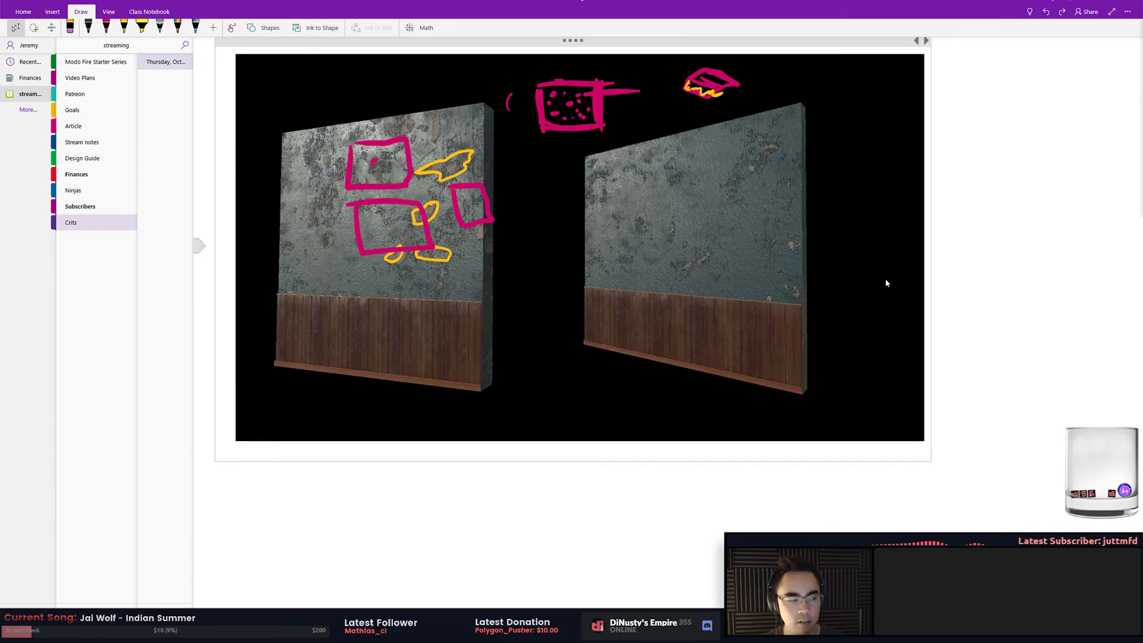
Switch to the browser and examine the next submission, the fantasy village built on an open book, from its buildings down to the page edges
key("alt+Tab")
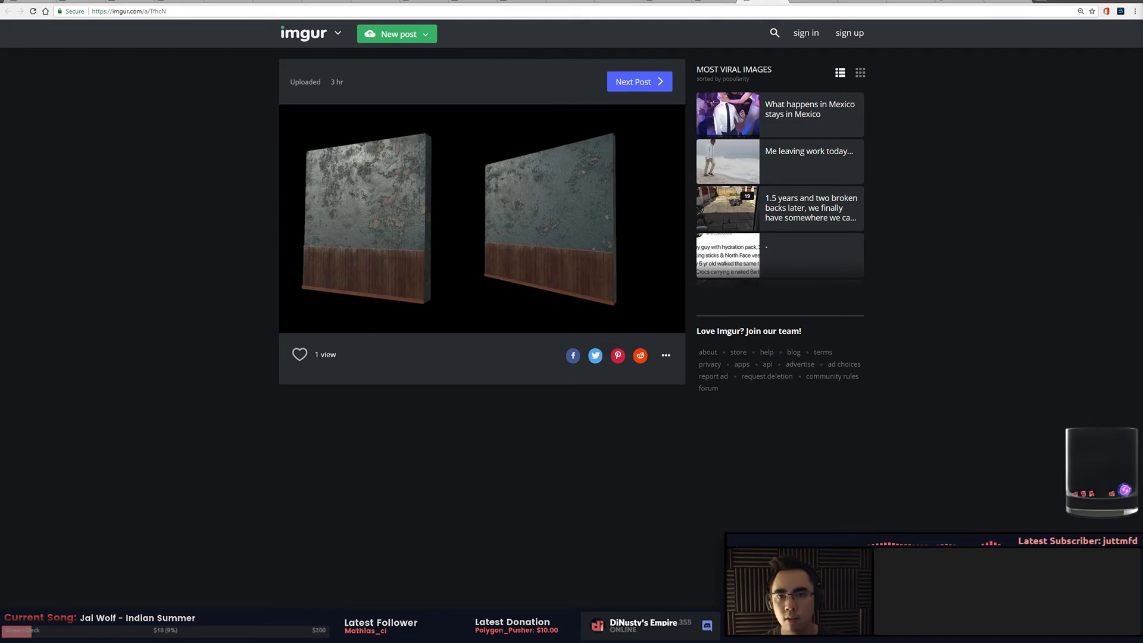
key("ctrl+Tab")
left_click(916, 237)
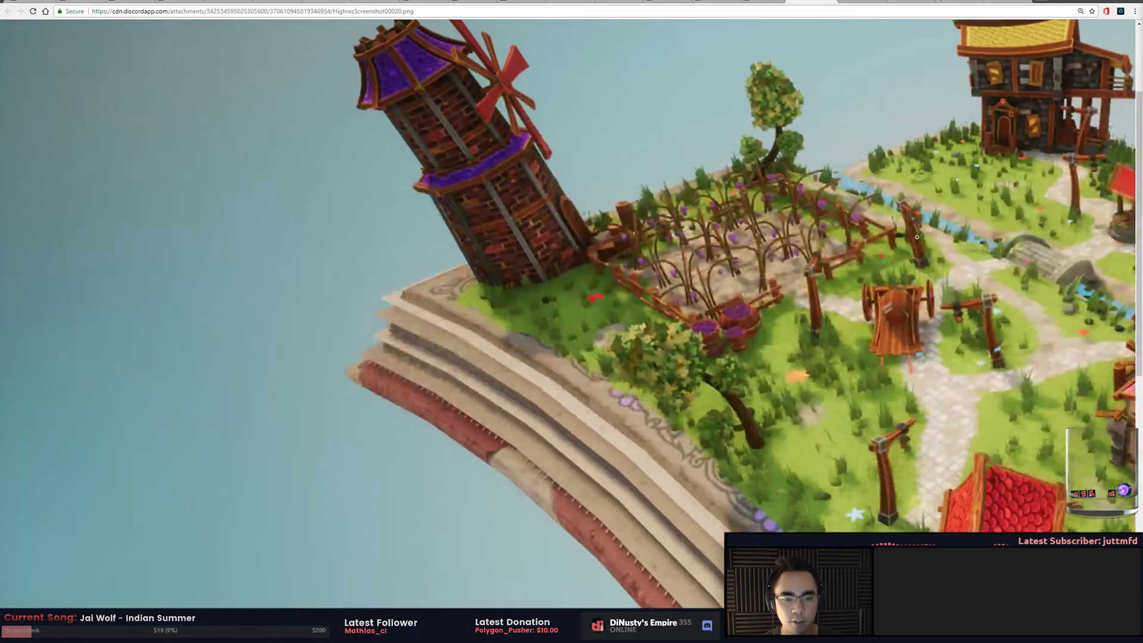
middle_click(916, 237)
scroll(809, 244, "down", 3)
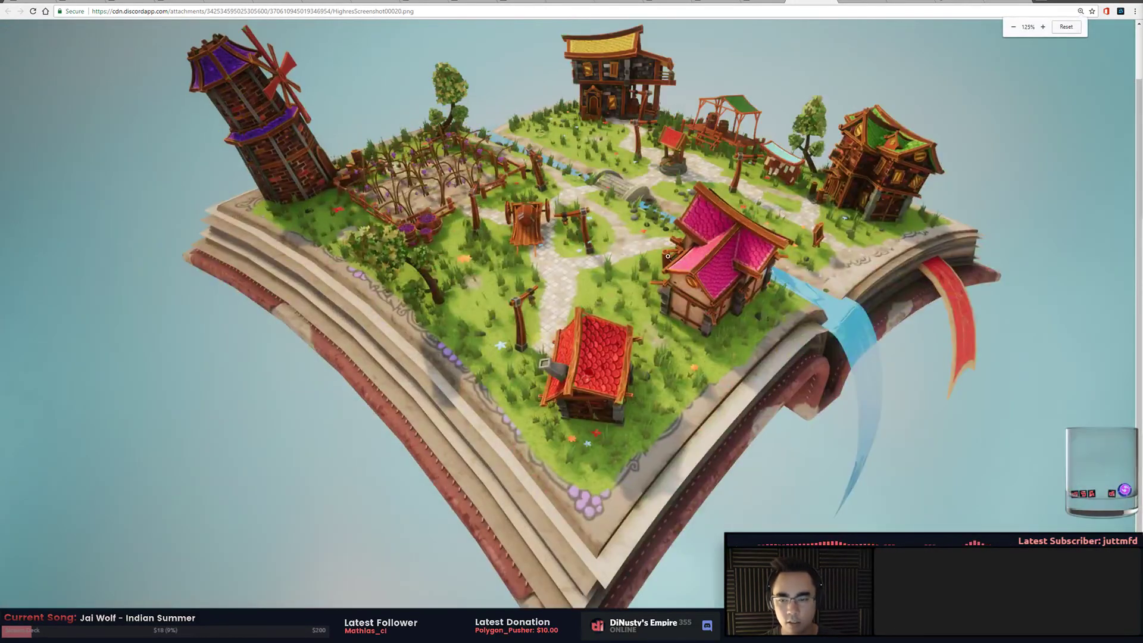
scroll(803, 238, "down", 2)
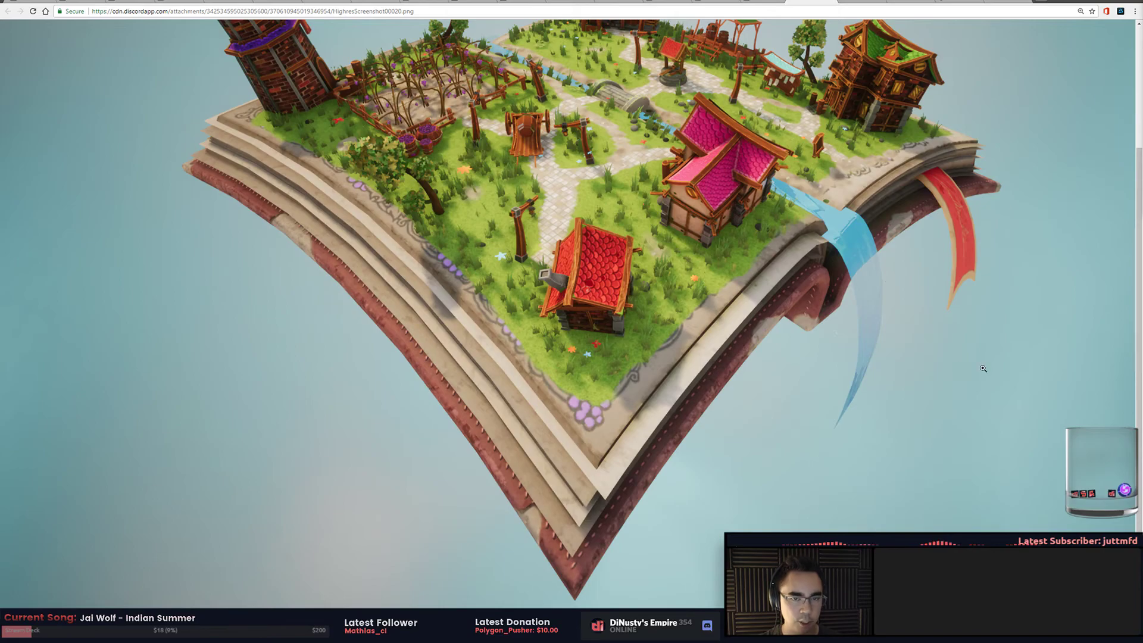
scroll(865, 237, "up", 2)
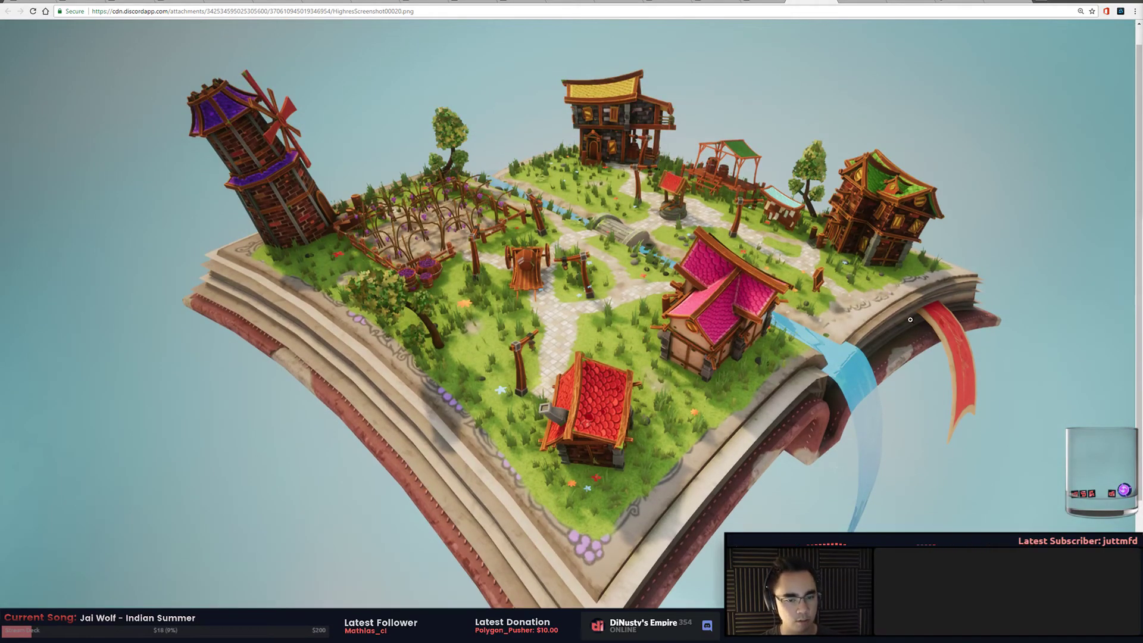
scroll(901, 314, "down", 2)
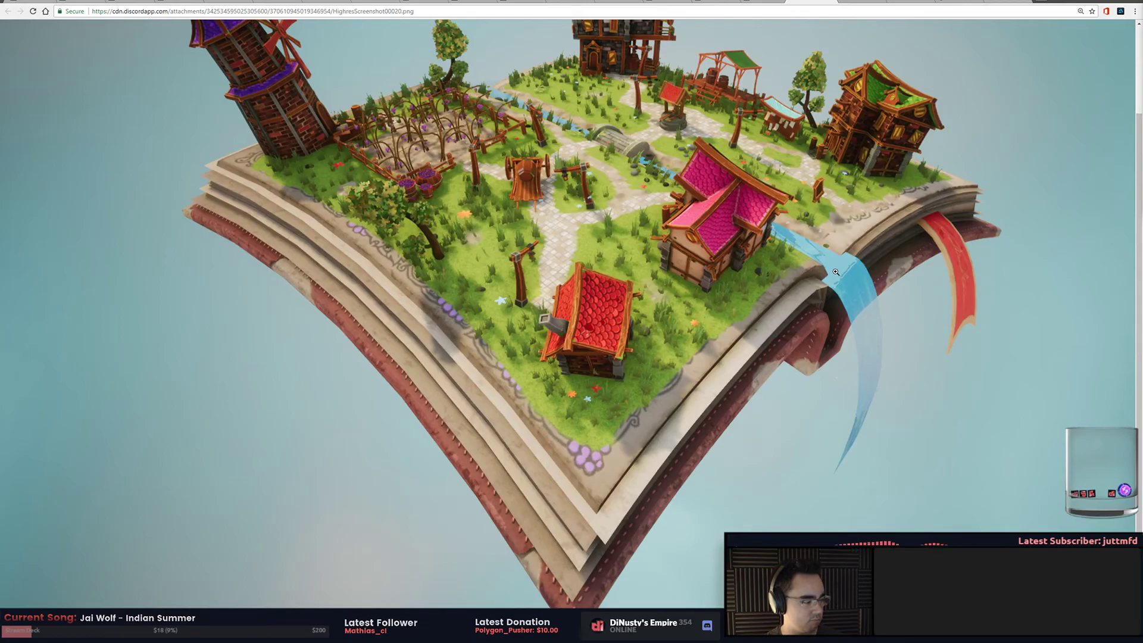
scroll(877, 217, "up", 2)
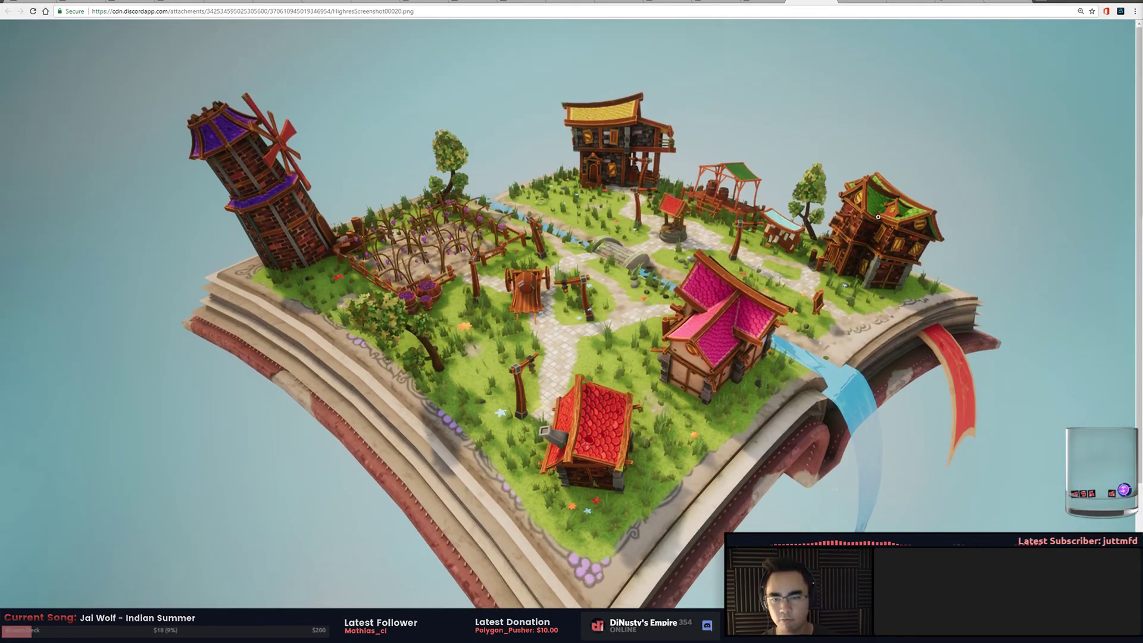
Compare the grey cabin renders cabin1.jpg and cabin2.jpg with the enlarged colony_sketch_02_4_combosheet.jpg concept art
key("ctrl+Tab")
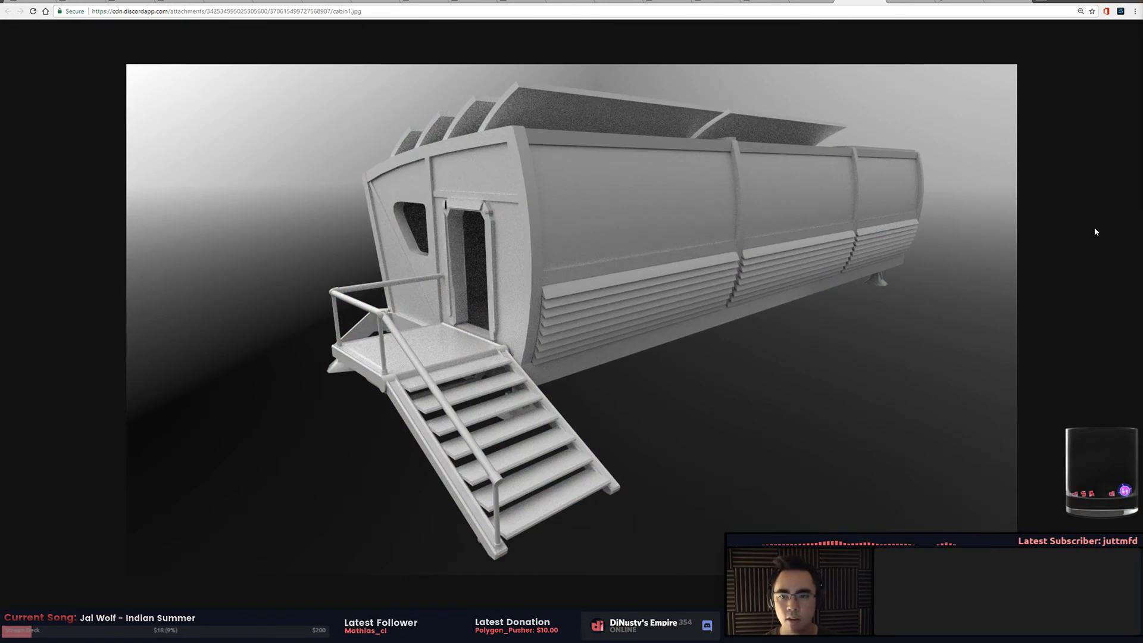
key("ctrl+Tab")
key("ctrl+Tab")
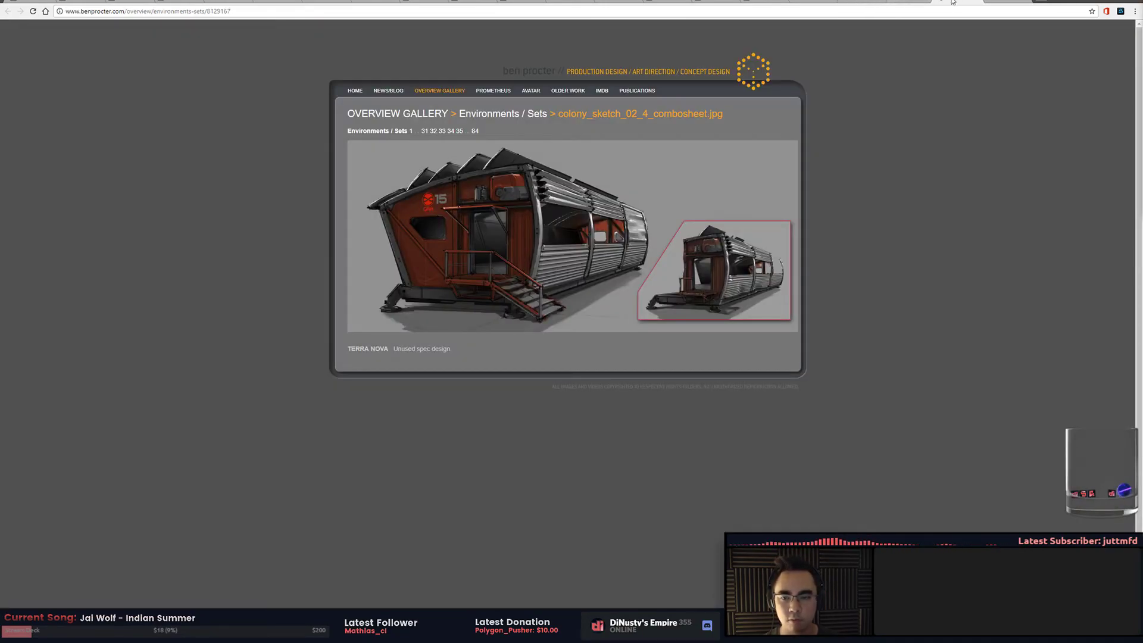
key("ctrl+plus")
key("ctrl+plus")
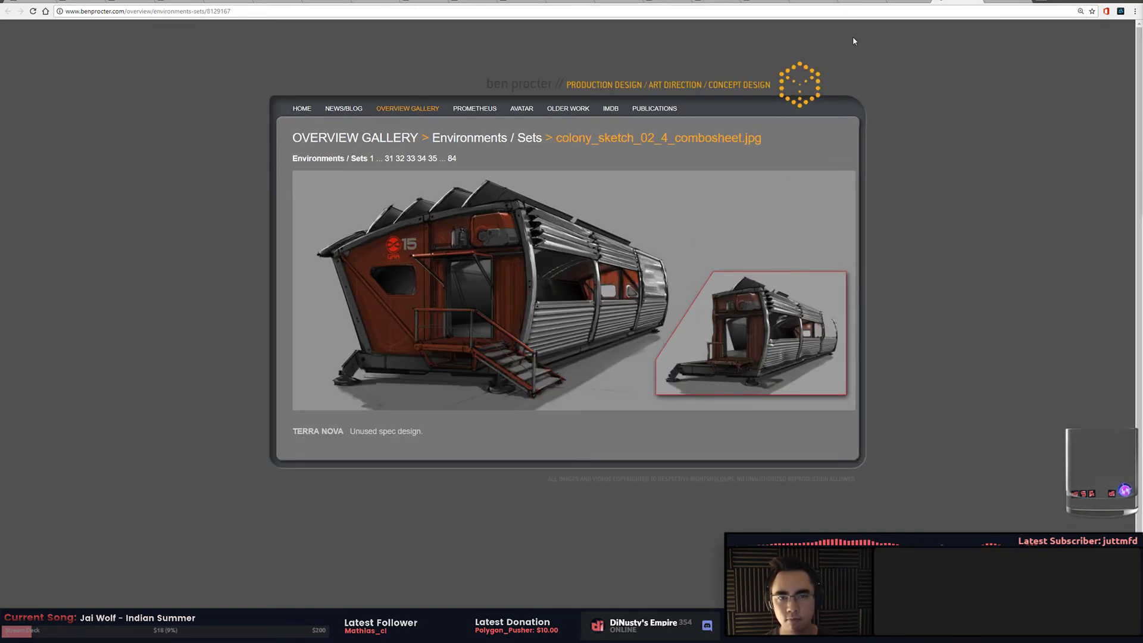
key("ctrl+shift+Tab")
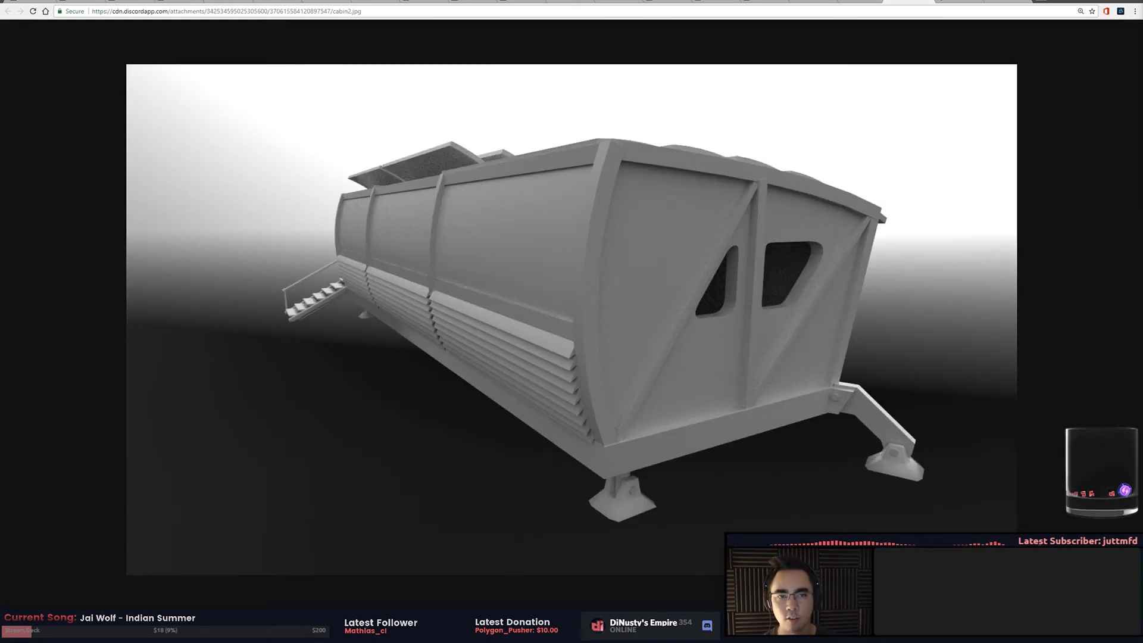
key("ctrl+shift+Tab")
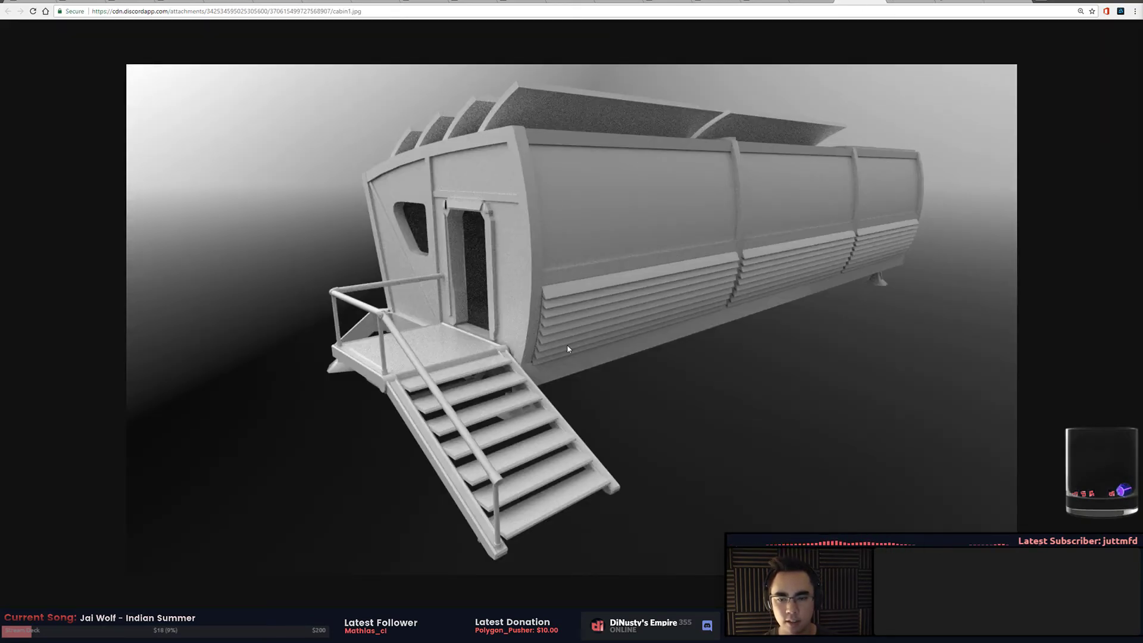
key("ctrl+Tab")
key("ctrl+Tab")
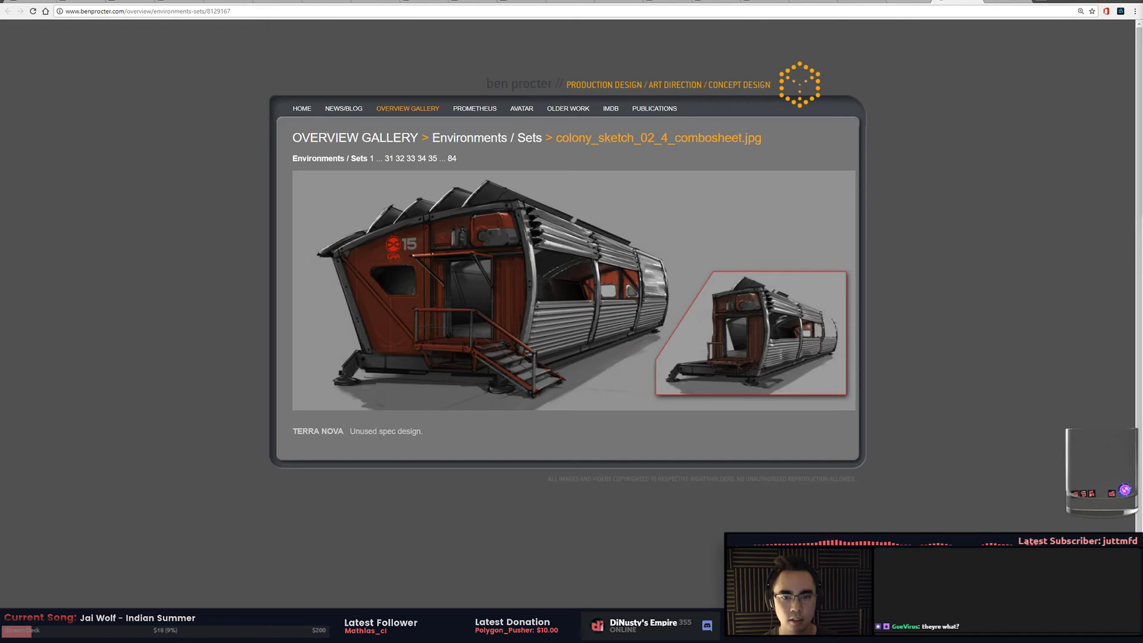
Copy the full-size colony cabin concept image and paste it into OneNote directly below the annotated wall render
left_click(602, 250)
right_click(635, 327)
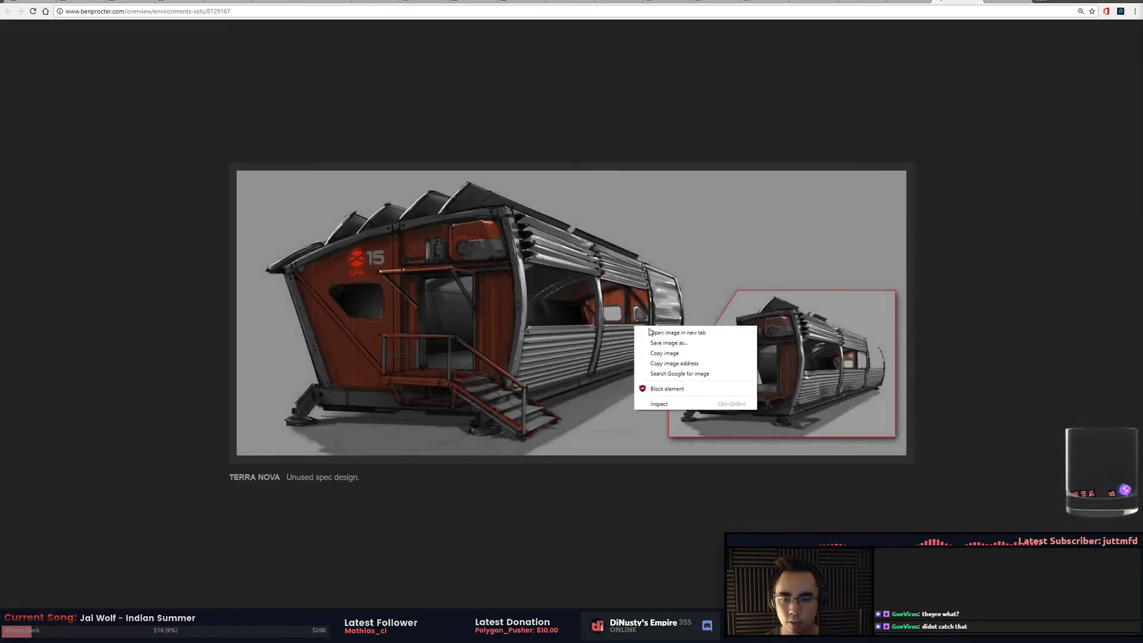
key("alt+Tab")
left_click(659, 262)
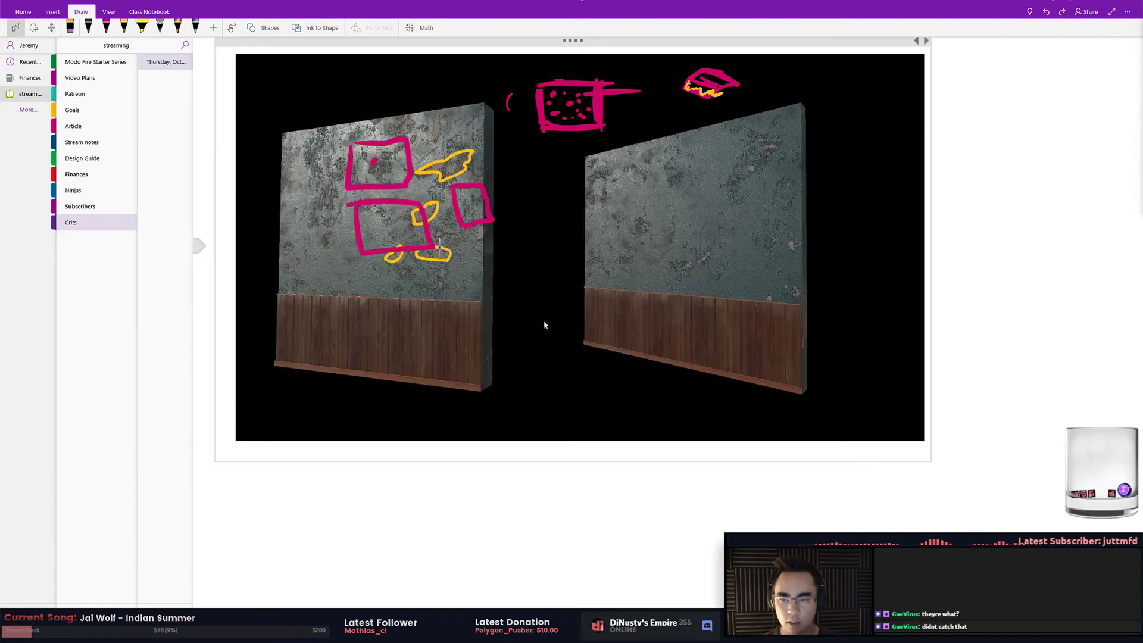
left_click(226, 465)
key("ctrl+v")
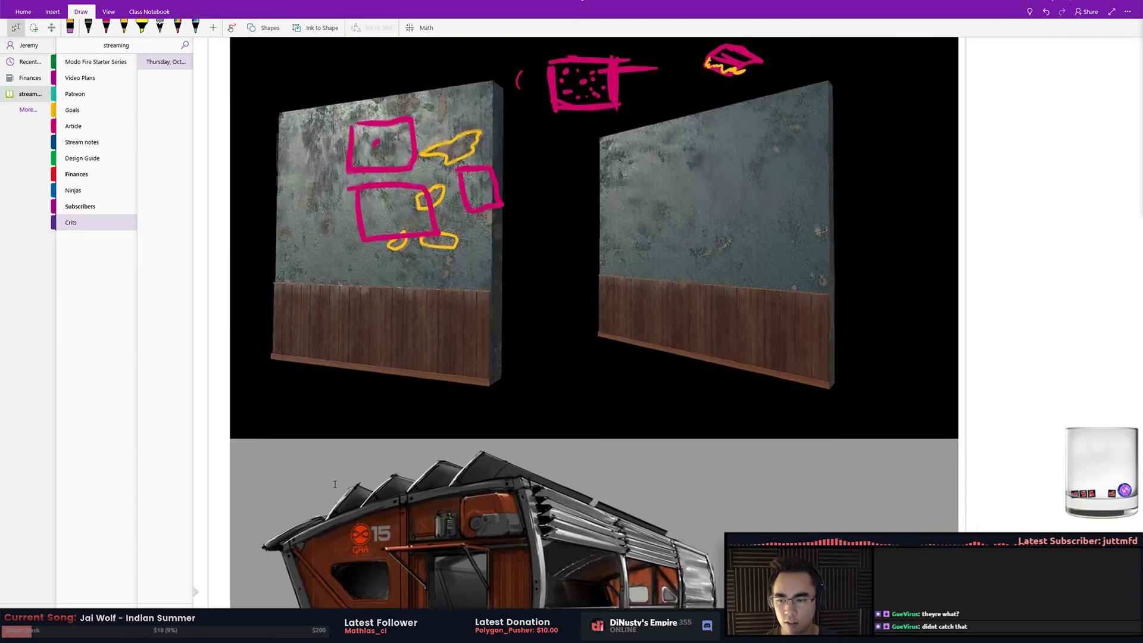
scroll(335, 483, "down", 5)
scroll(335, 484, "up", 3)
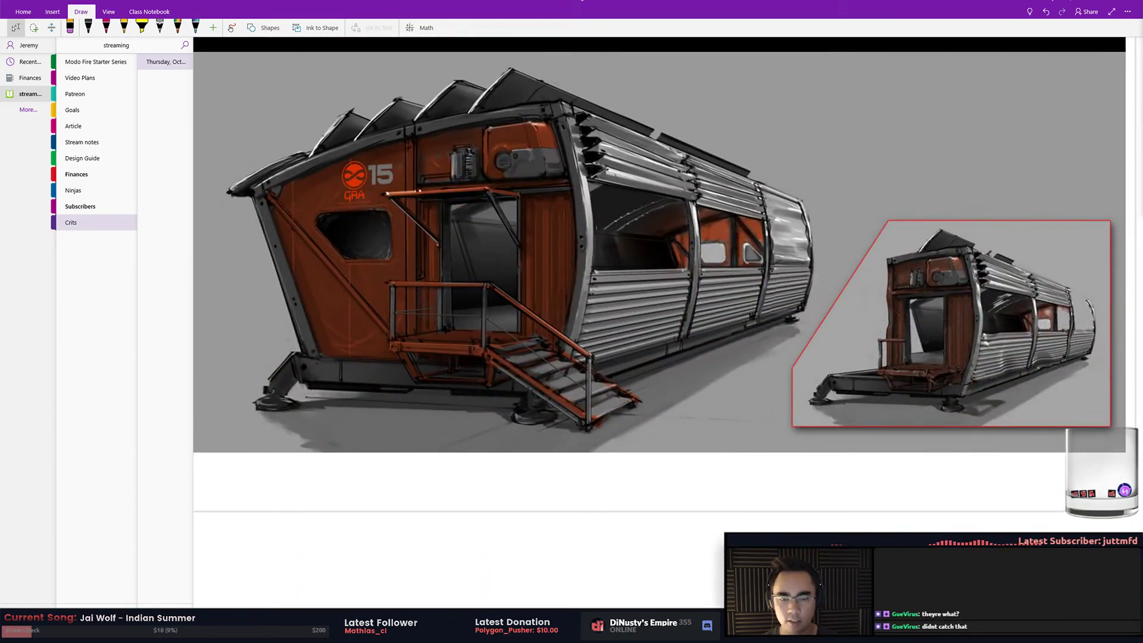
mouse_move(970, 254)
left_mouse_down()
mouse_move(1009, 205)
mouse_move(839, 238)
left_mouse_up()
key("ctrl+z")
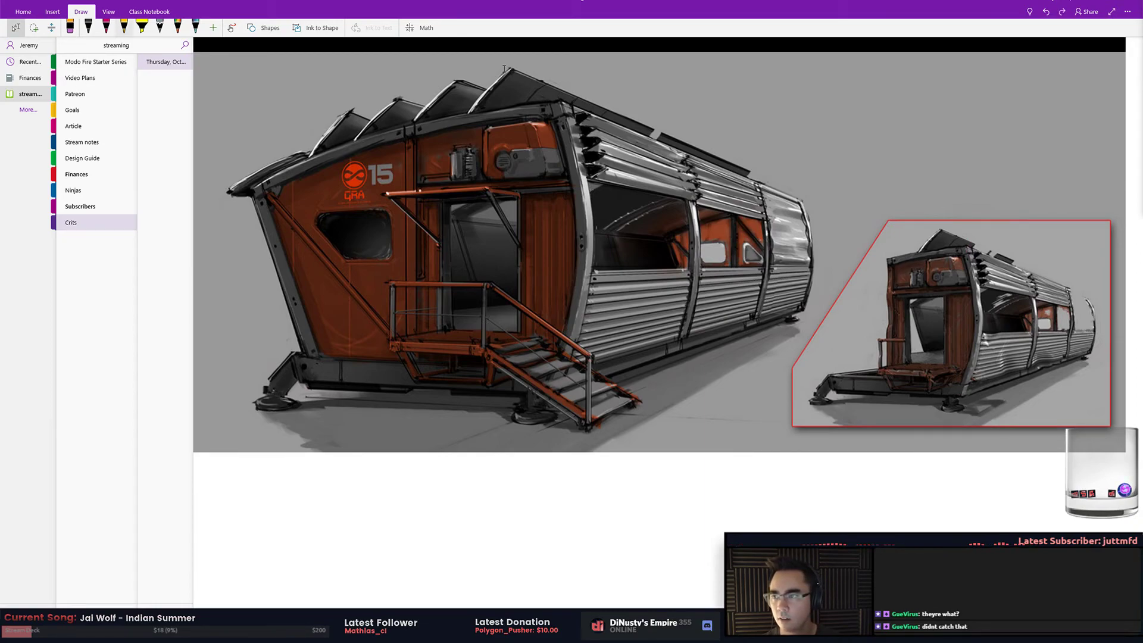
Trace the front bay's side window opening and the stepped edge of the corrugated panel above it in yellow ink
left_click(123, 26)
mouse_move(579, 119)
left_mouse_down()
mouse_move(592, 200)
mouse_move(584, 262)
mouse_move(694, 233)
mouse_move(696, 196)
mouse_move(709, 209)
left_mouse_up()
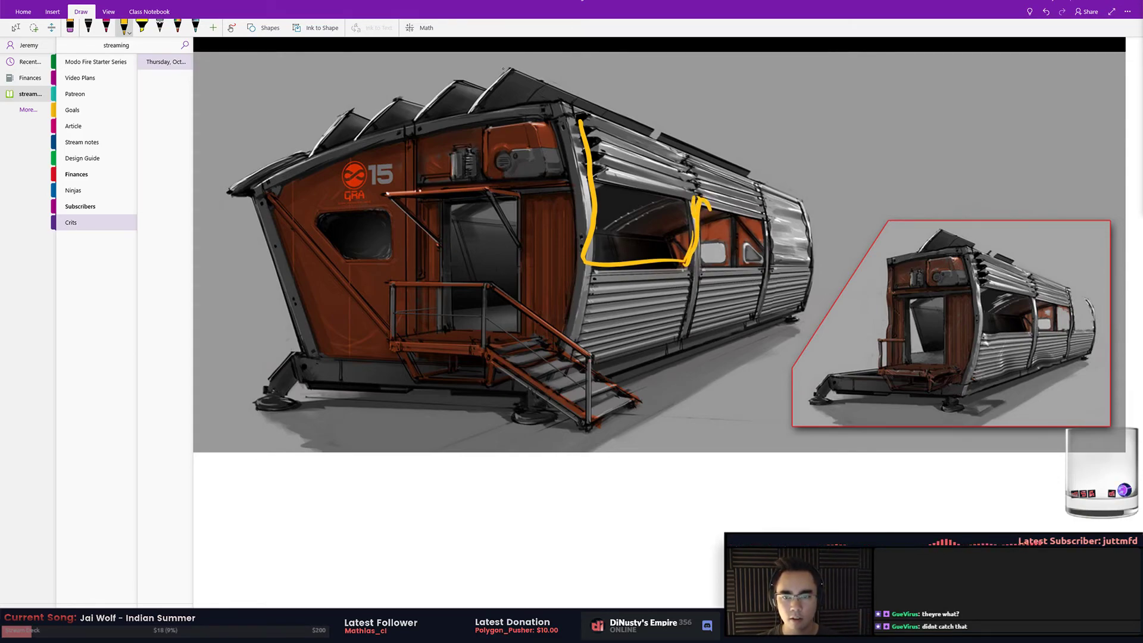
left_click_drag(607, 174, 586, 123)
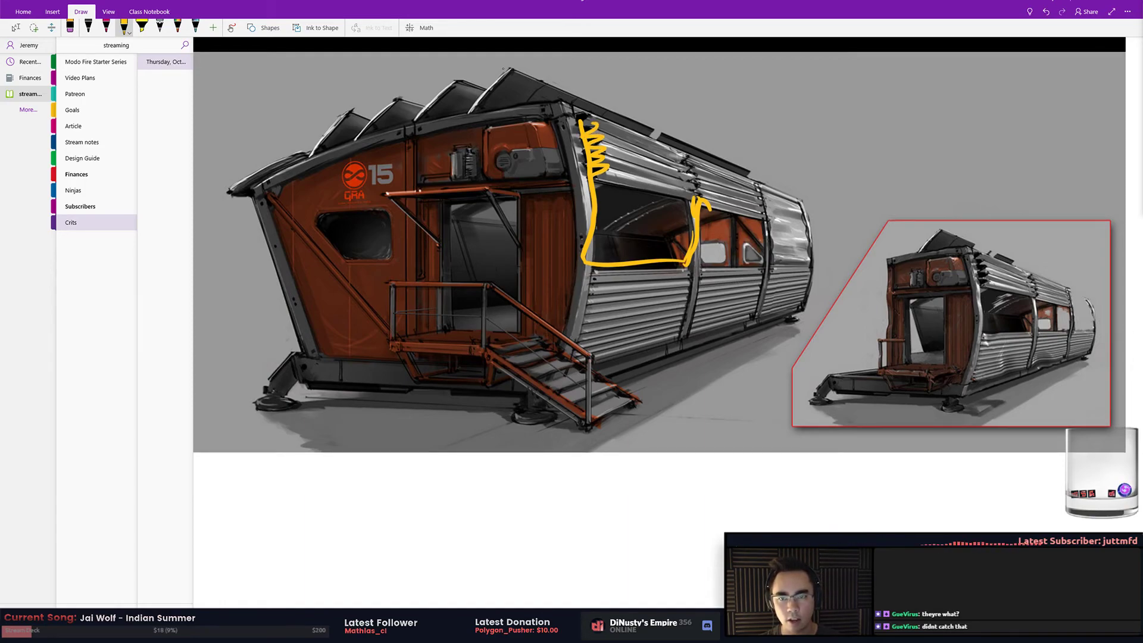
left_click_drag(606, 172, 590, 262)
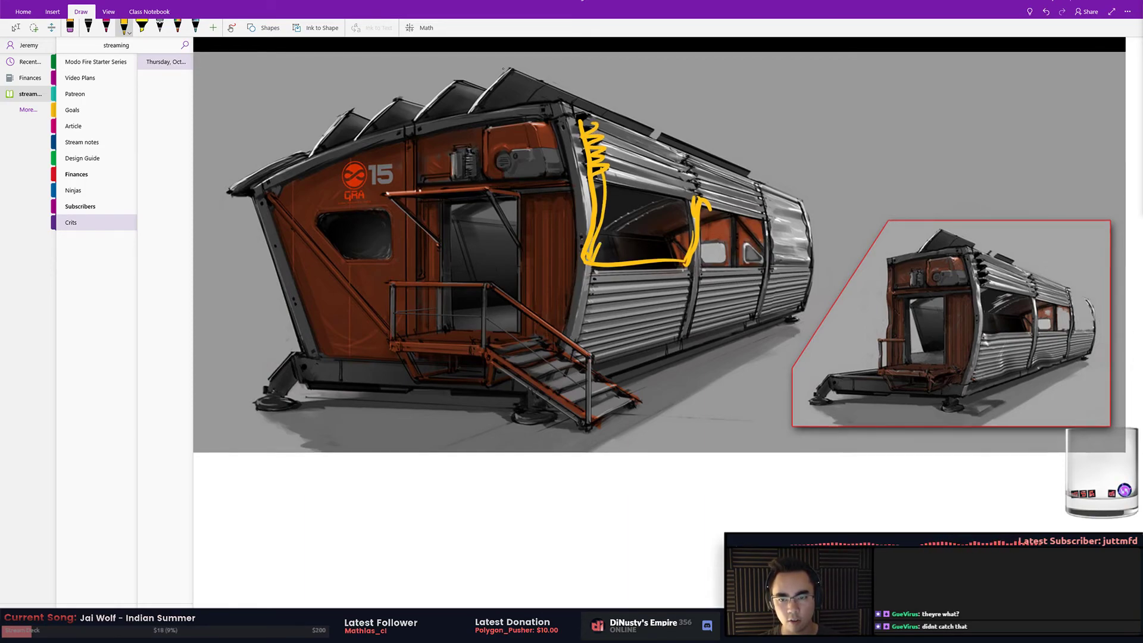
Draw a yellow arrow pointing at the cabin's far end and wavy yellow lines along both edges of the front bay's lower corrugated panel
mouse_move(869, 169)
left_mouse_down()
mouse_move(814, 214)
mouse_move(841, 207)
left_mouse_up()
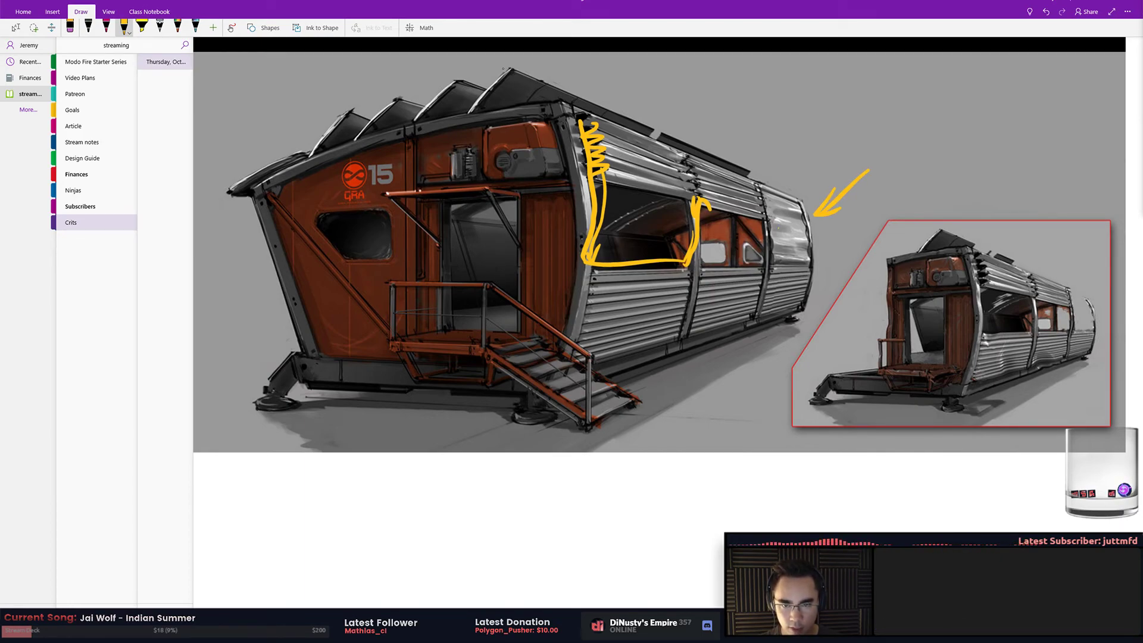
left_click_drag(700, 277, 690, 336)
left_click_drag(594, 283, 587, 316)
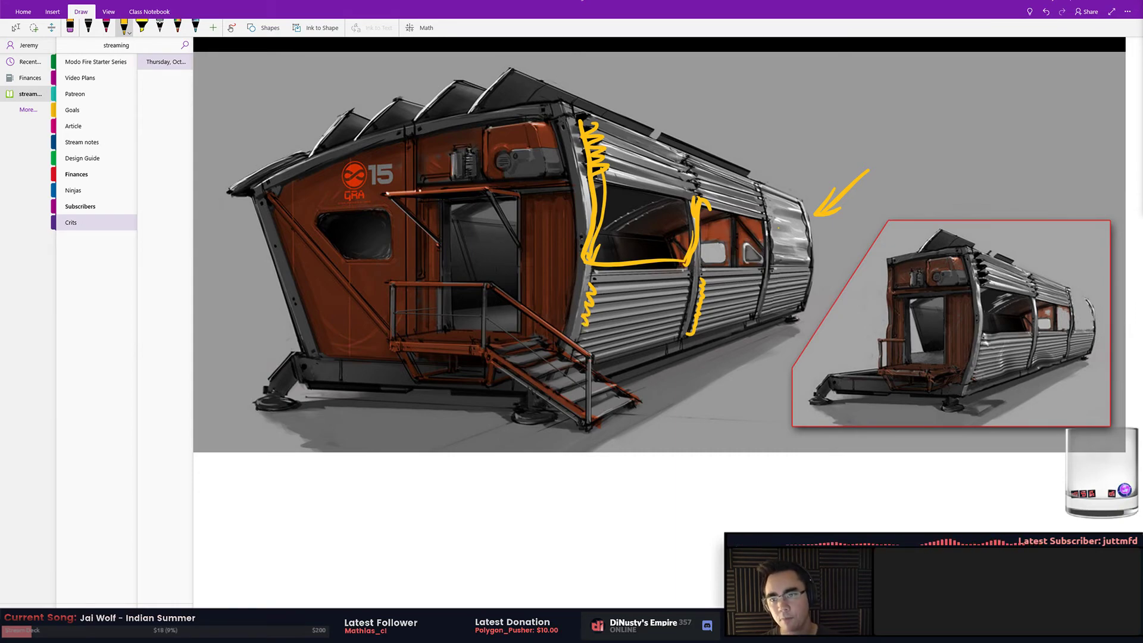
Switch to the browser to check the cabin1.jpg render against the concept art, and return to OneNote
key("alt+Tab")
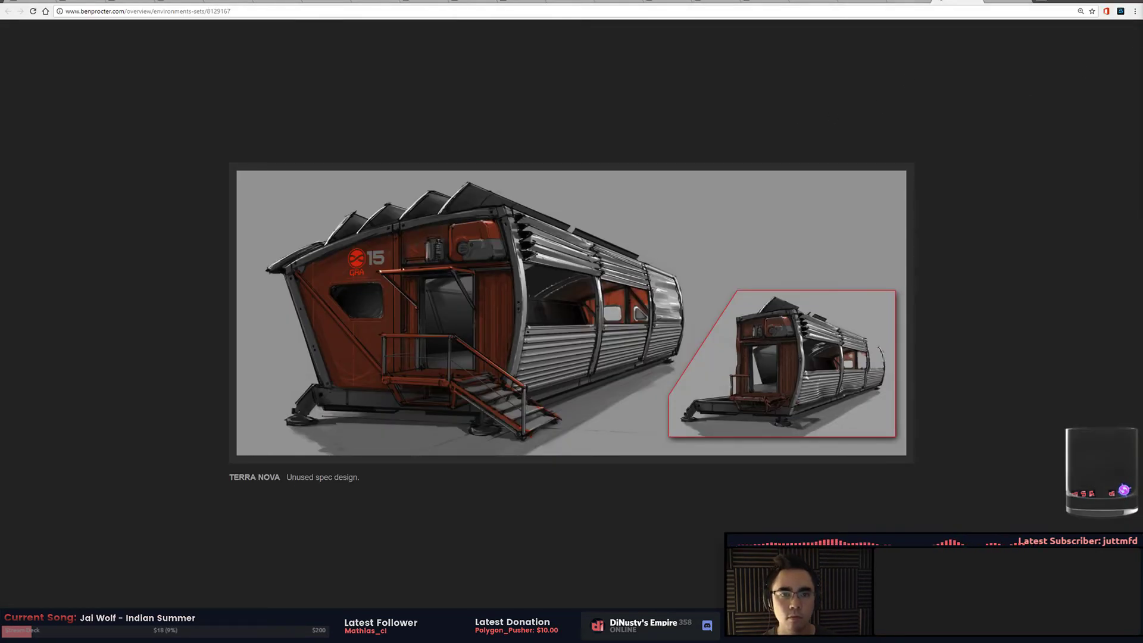
key("ctrl+Tab")
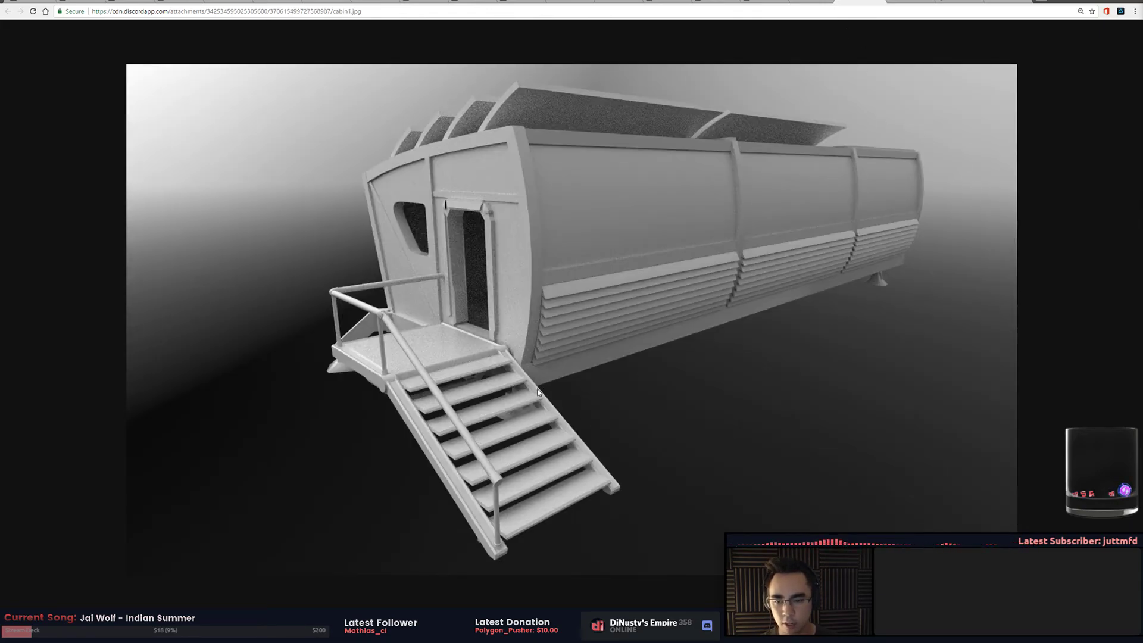
key("alt+Tab")
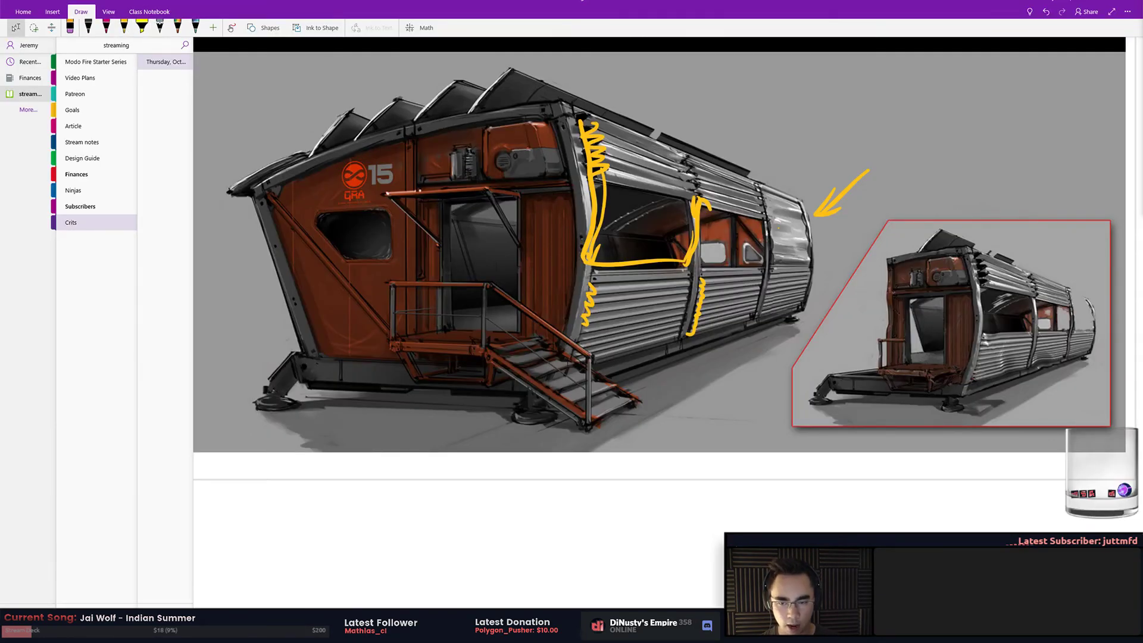
Extend the yellow line down the cabin's front corner and outline the entrance steps in yellow ink
left_click(124, 27)
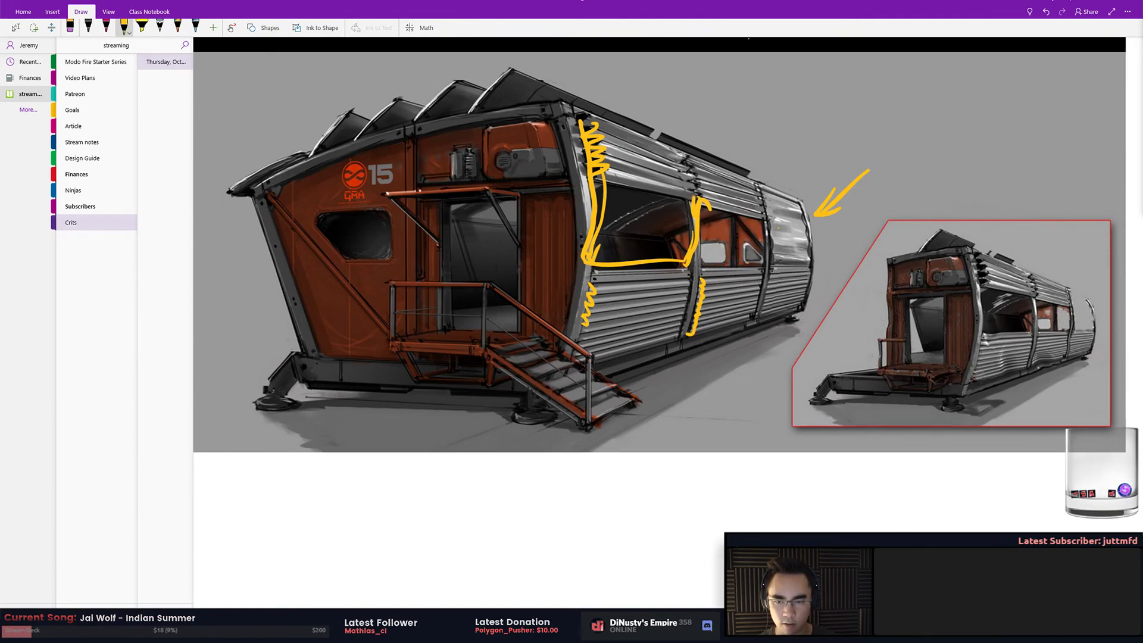
mouse_move(588, 288)
left_mouse_down()
mouse_move(566, 358)
mouse_move(636, 392)
mouse_move(595, 424)
mouse_move(540, 402)
left_mouse_up()
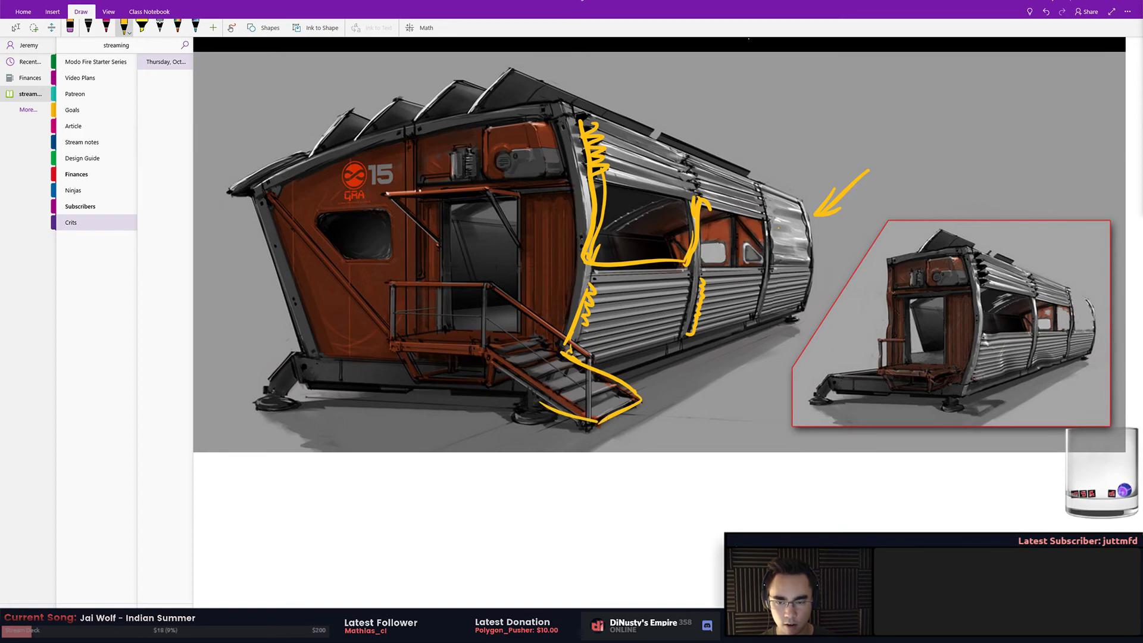
mouse_move(567, 348)
left_mouse_down()
mouse_move(540, 397)
mouse_move(571, 341)
left_mouse_up()
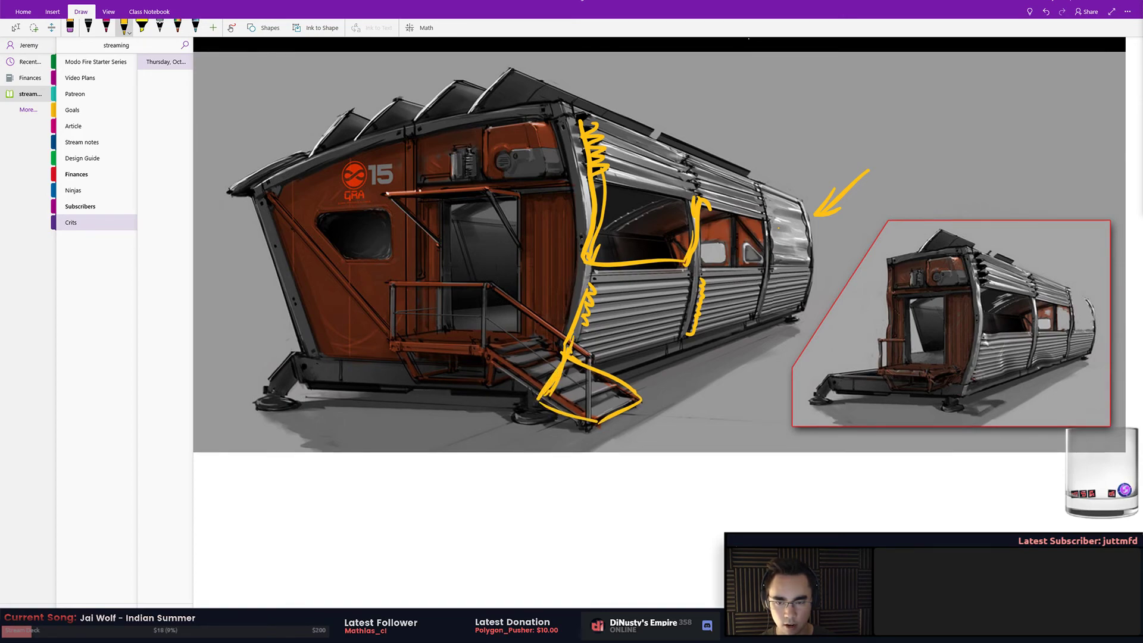
Draw yellow ink lines along the cabin's lower side edge and compare the concept art with the cabin1.jpg render in the browser
mouse_move(613, 371)
left_mouse_down()
mouse_move(754, 332)
mouse_move(693, 347)
left_mouse_up()
key("alt+Tab")
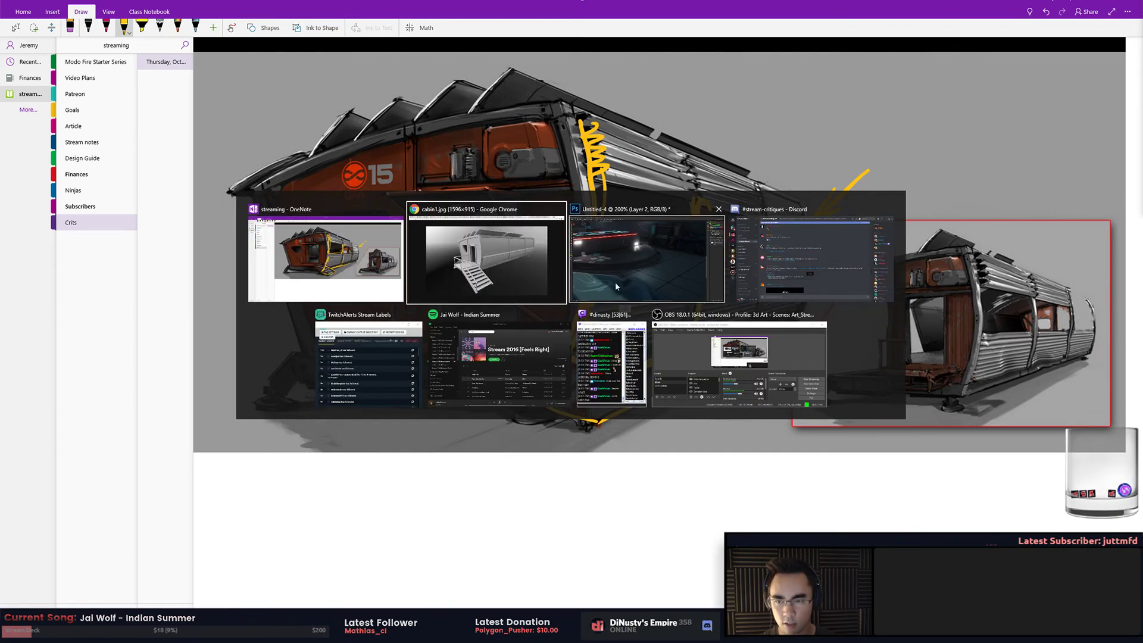
left_click(516, 268)
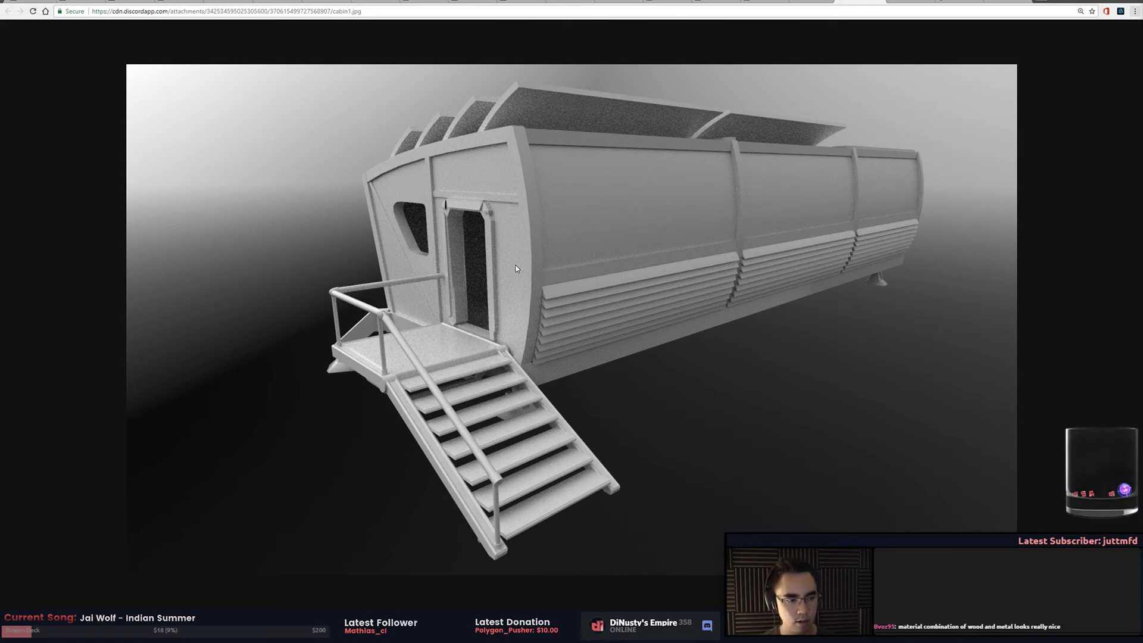
key("alt+Tab")
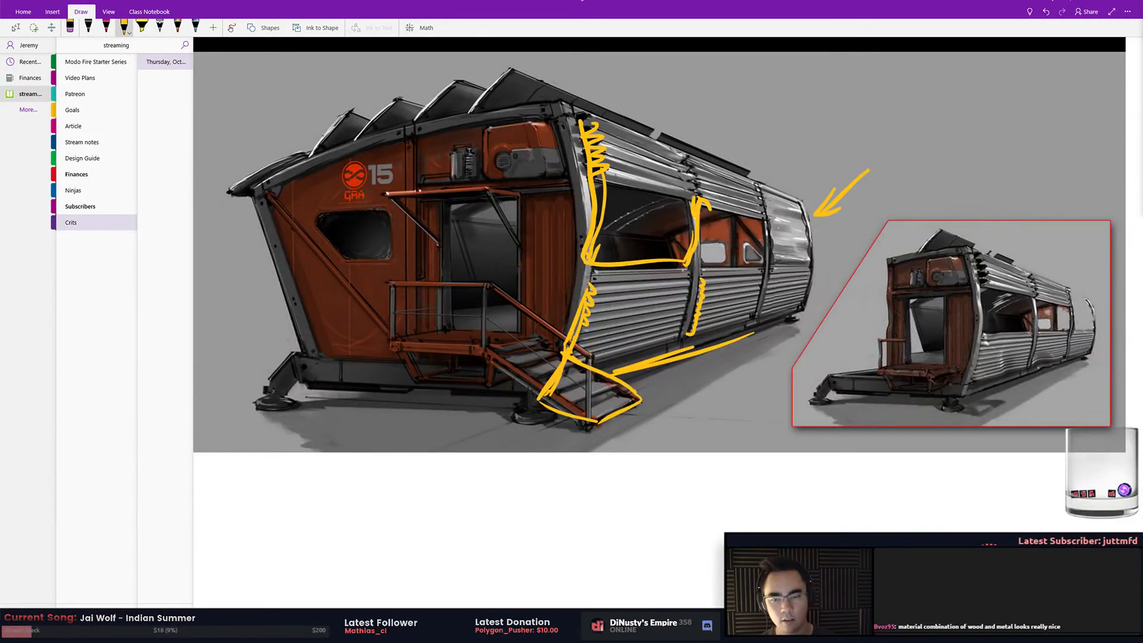
key("Escape")
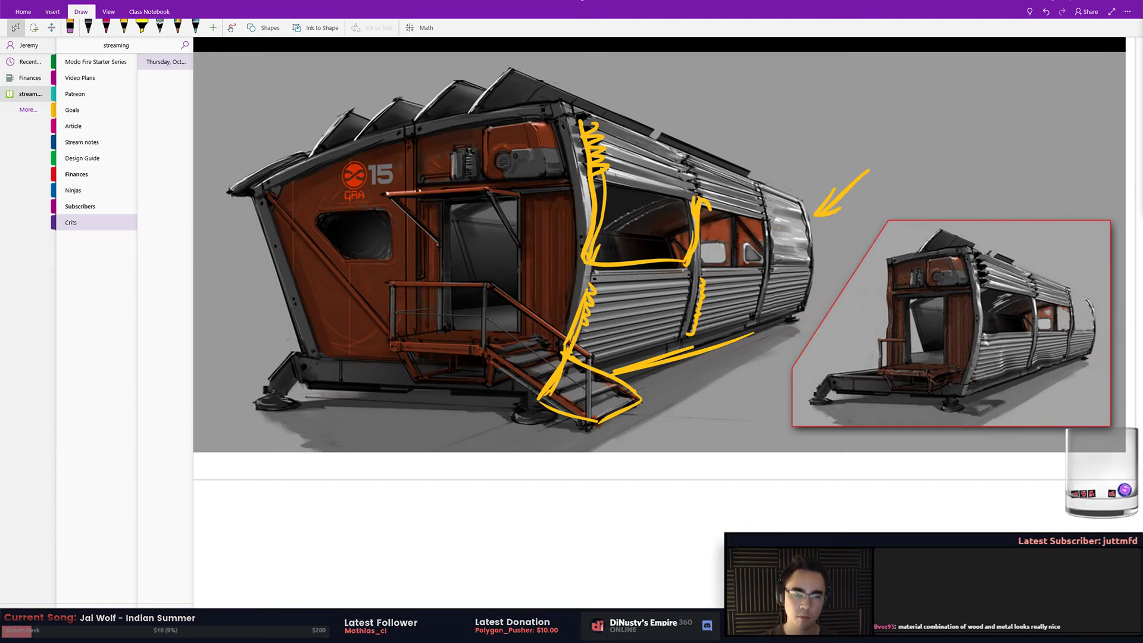
Switch to the browser and examine the antique writing desk render on Google Photos at an enlarged size
key("alt+Tab")
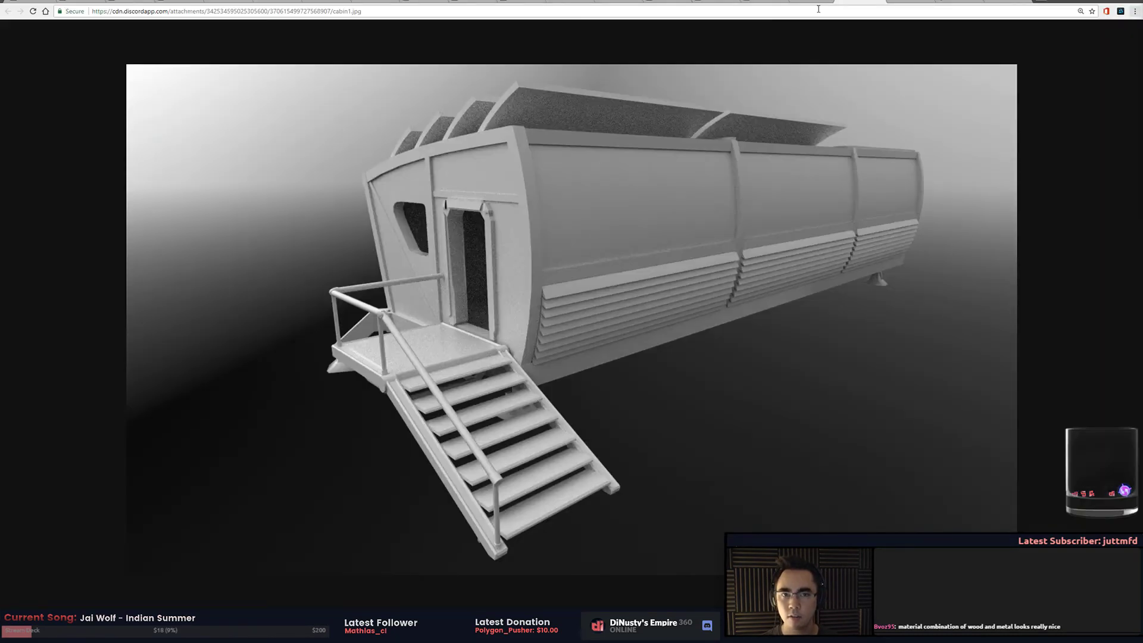
key("ctrl+Tab")
key("ctrl+Tab")
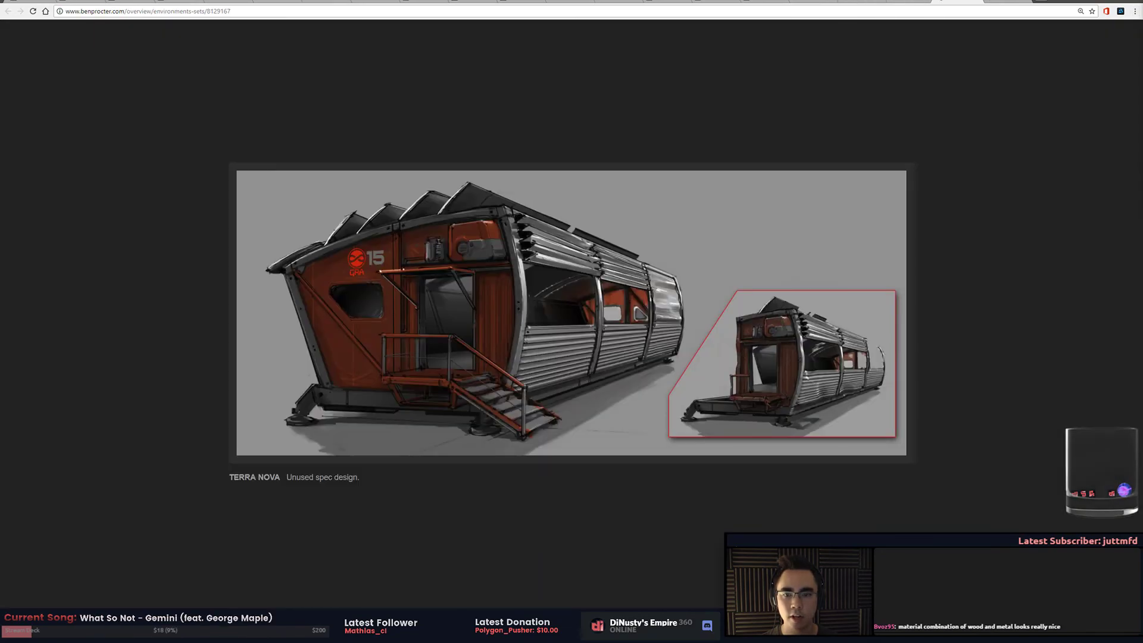
key("ctrl+Tab")
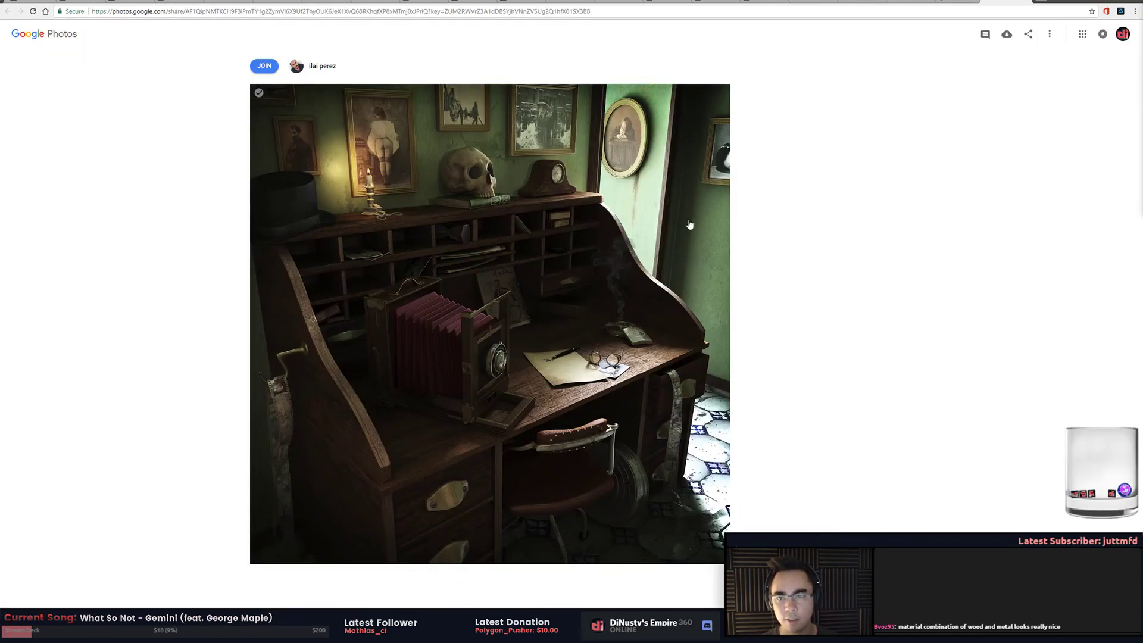
key("ctrl+plus")
scroll(673, 236, "down", 1)
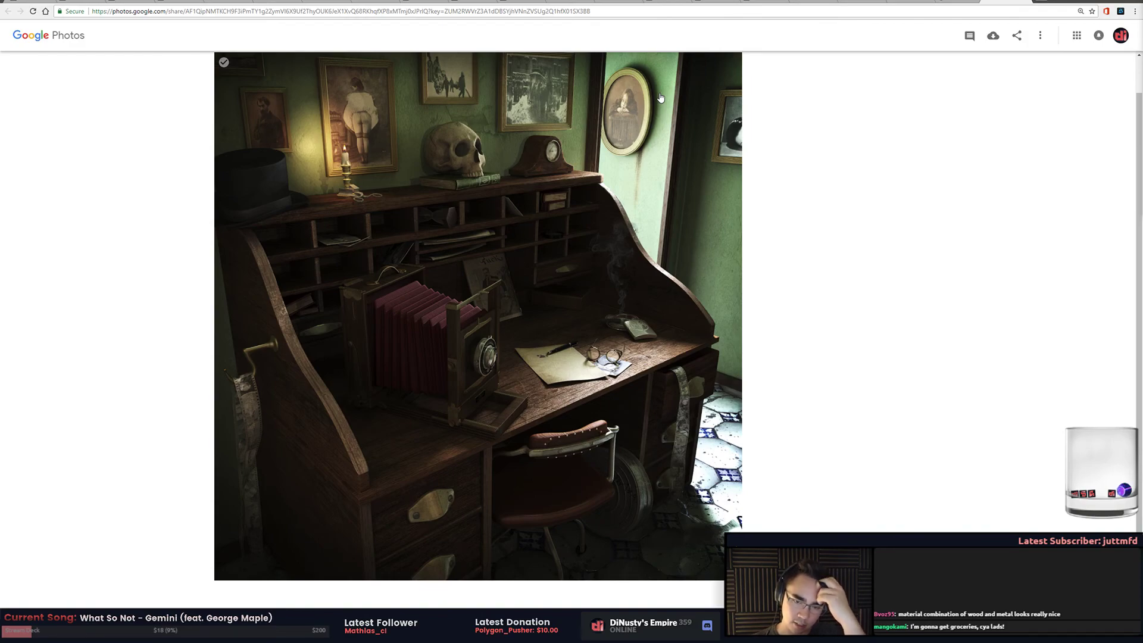
Copy the web address of the Google Photos desk render for sharing in the stream chat
left_click(298, 12)
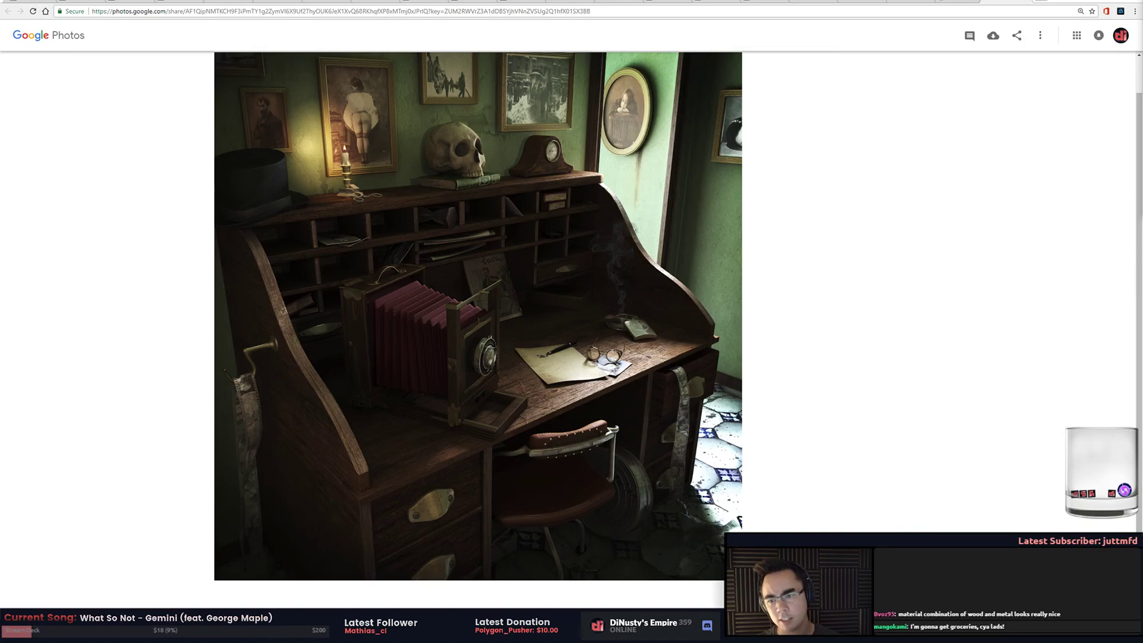
right_click(625, 310)
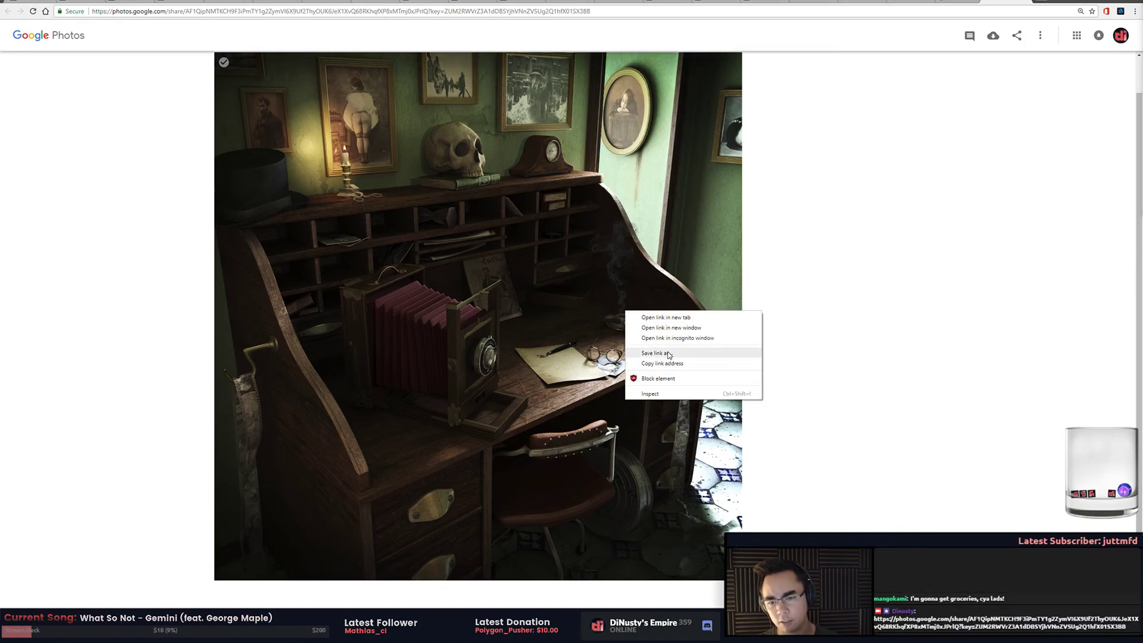
left_click(803, 252)
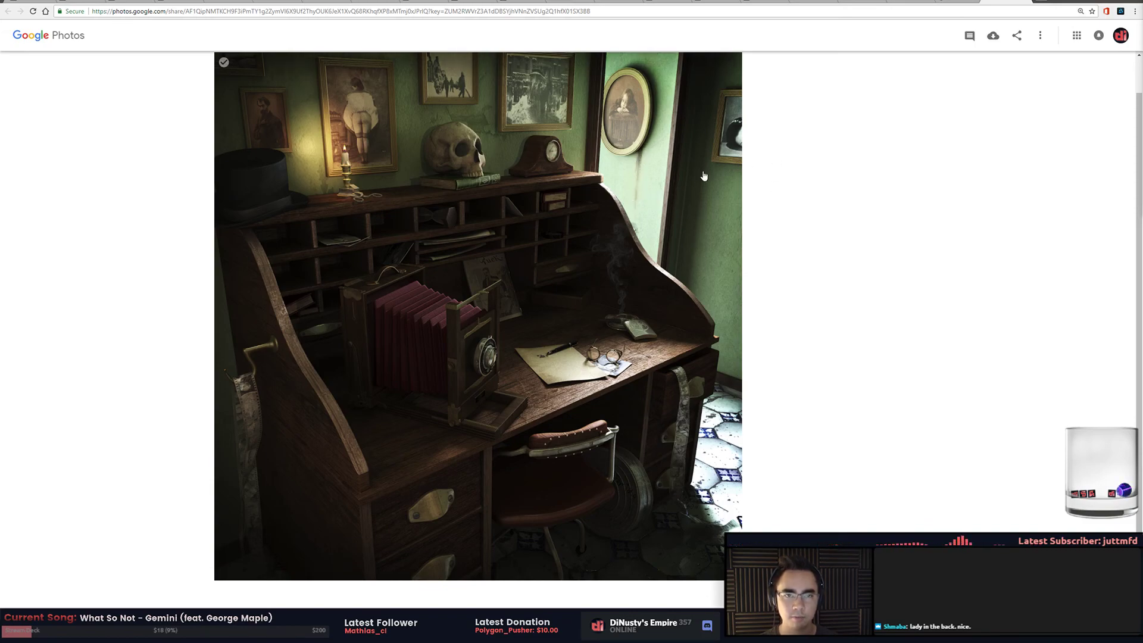
Return to OneNote, publish the Thursday, October 19, 2017 page and copy its view link
key("alt+Tab")
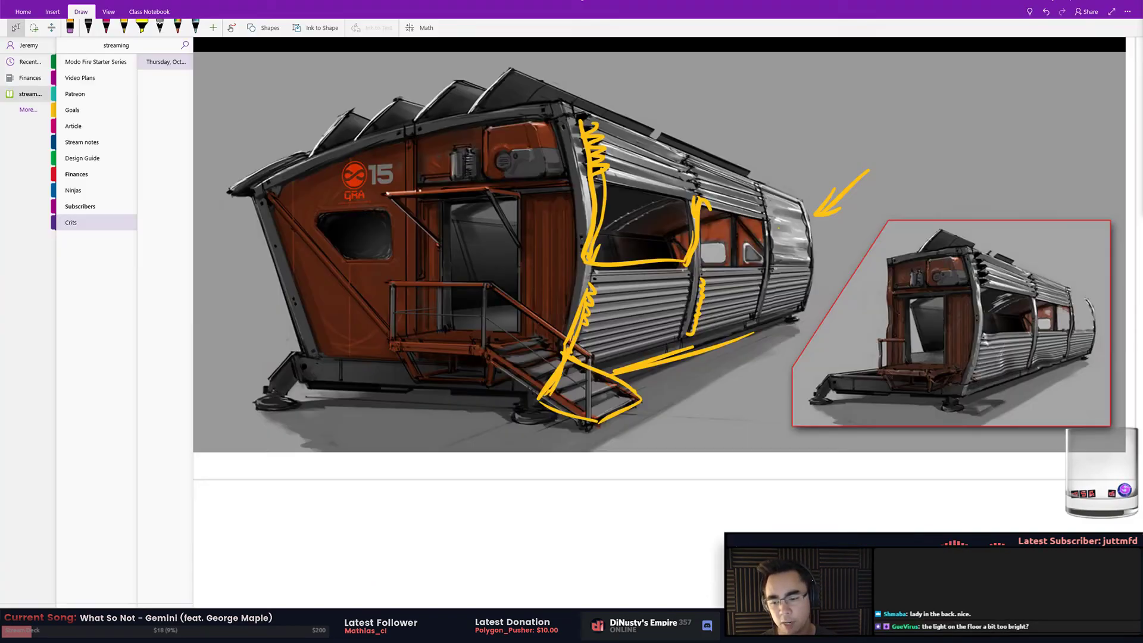
scroll(659, 322, "up", 6)
scroll(654, 298, "up", 5)
left_click(1086, 12)
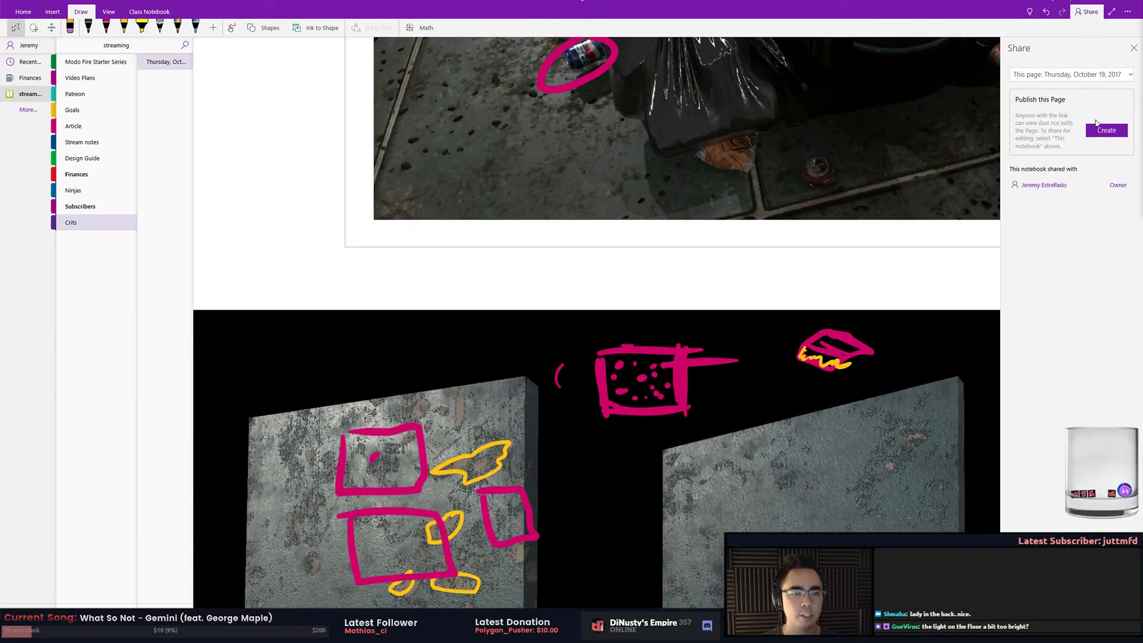
left_click(1100, 128)
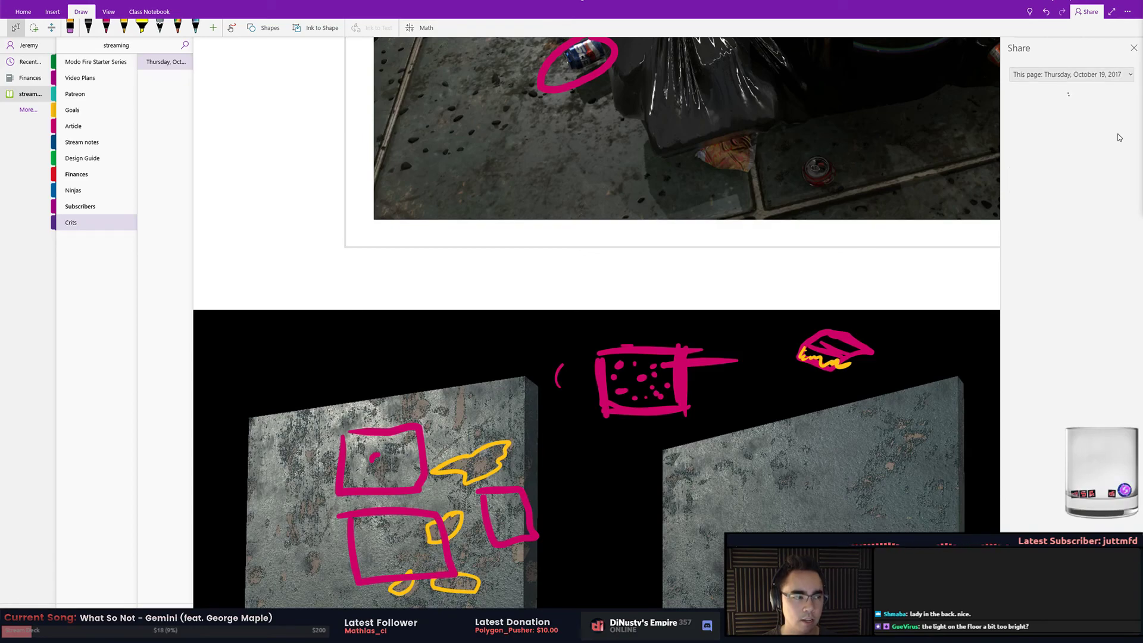
left_click(1090, 117)
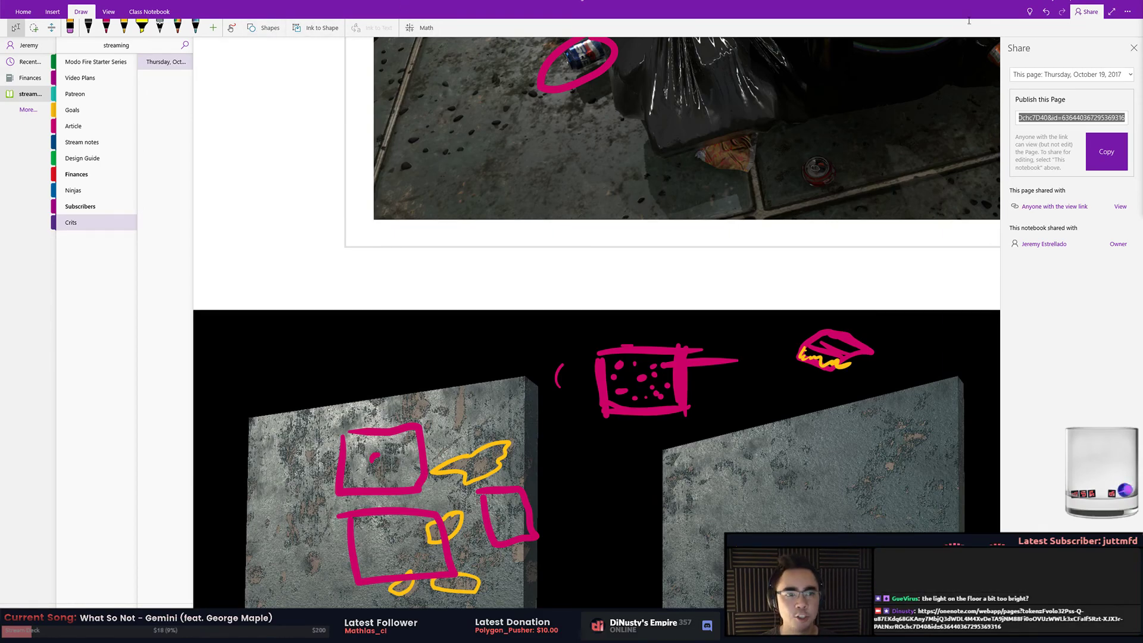
left_click(1133, 47)
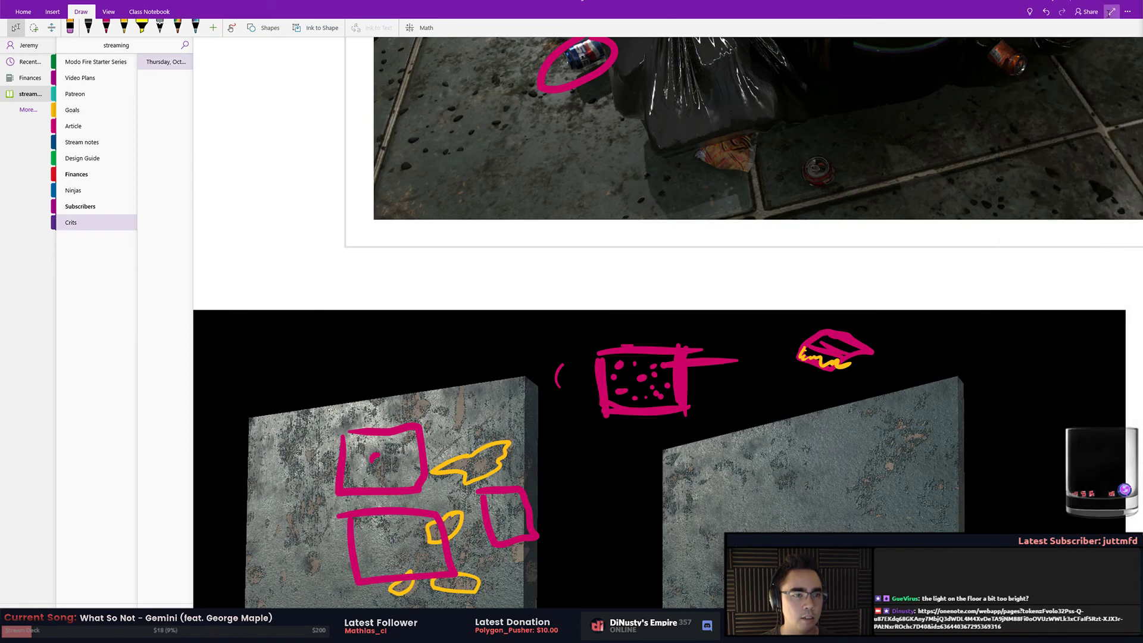
Restore the OneNote window to a smaller floating size and reposition it over Photoshop
left_click(1127, 12)
left_click(1127, 13)
left_click_drag(476, 1, 556, 45)
left_click(1130, 1)
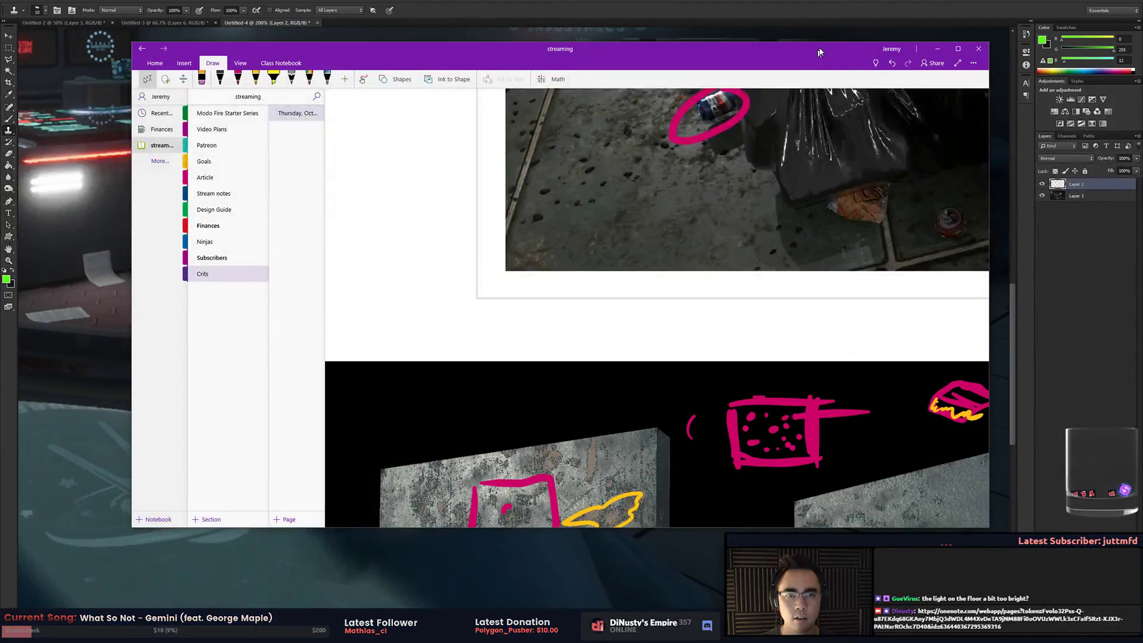
left_click_drag(819, 52, 828, 43)
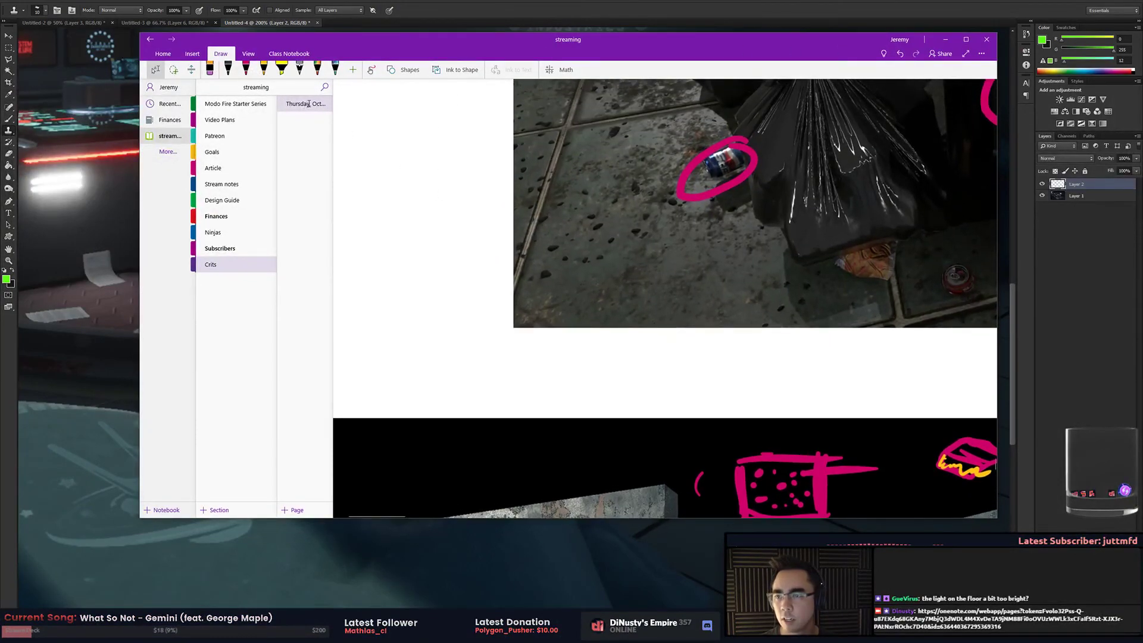
Replay all ink on the critique page and scrub the playback back towards its start
left_click(248, 53)
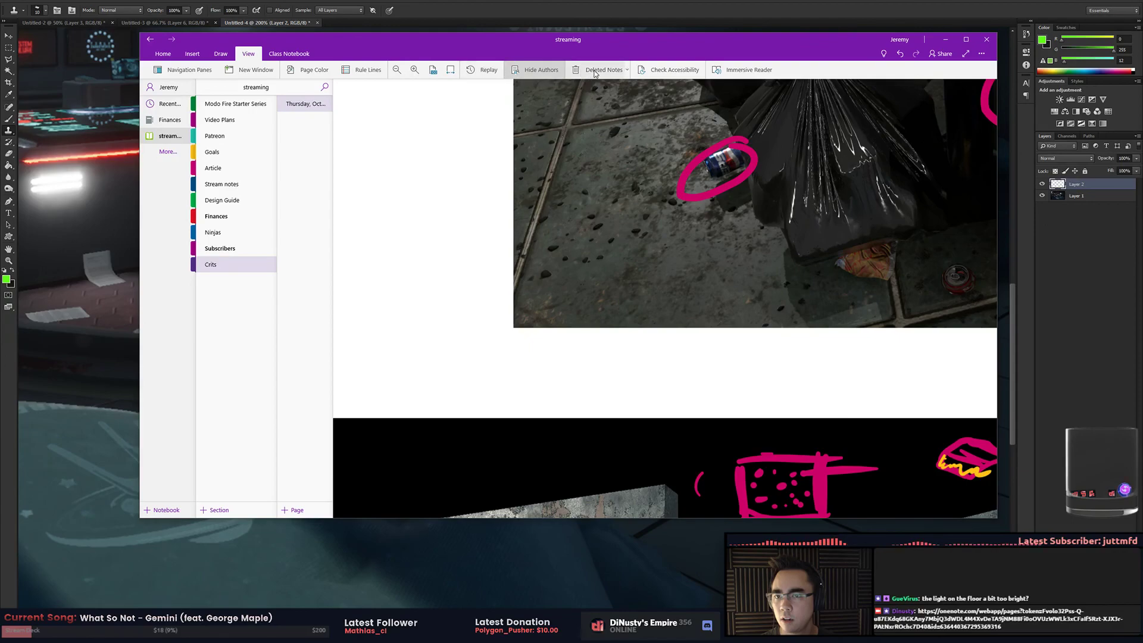
left_click(487, 70)
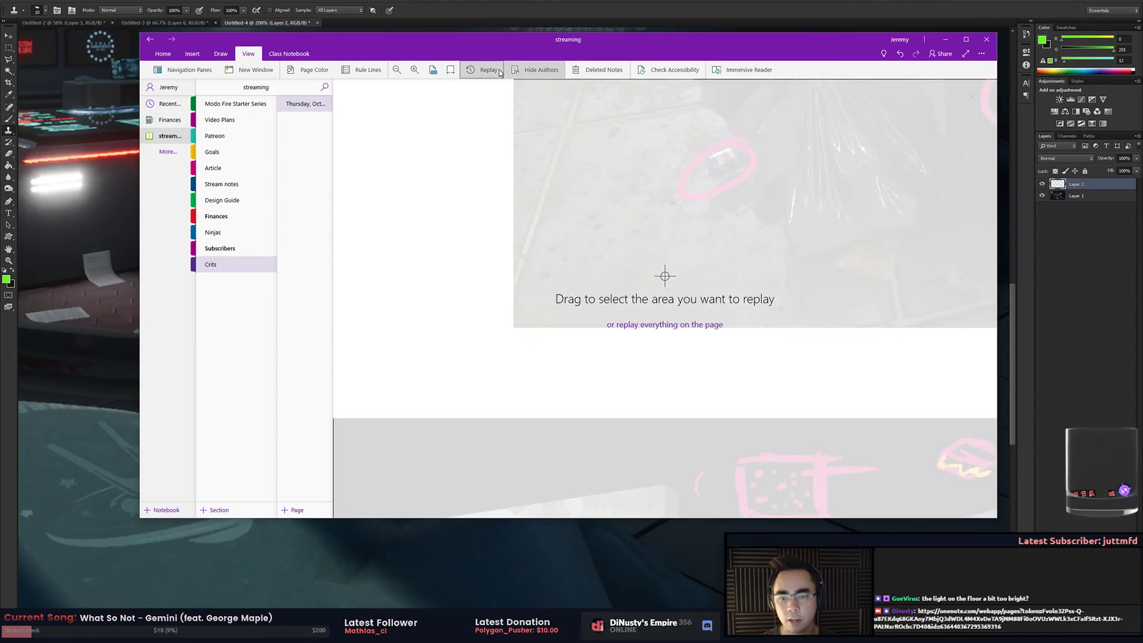
left_click(690, 325)
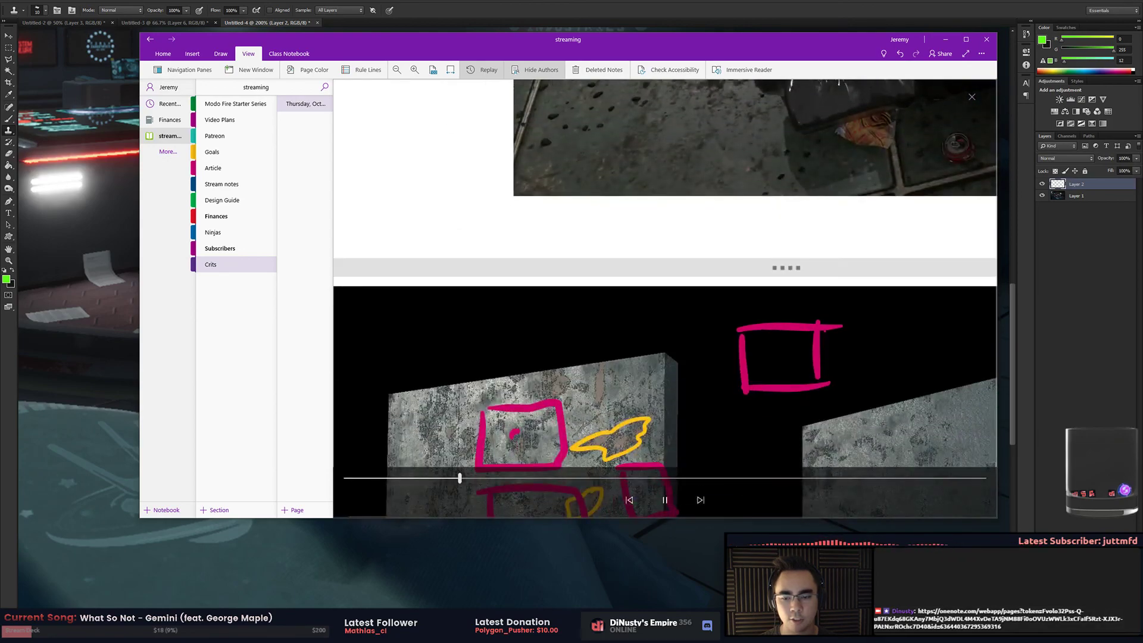
mouse_move(577, 478)
left_mouse_down()
mouse_move(455, 478)
mouse_move(939, 478)
mouse_move(376, 478)
left_mouse_up()
scroll(714, 301, "up", 5)
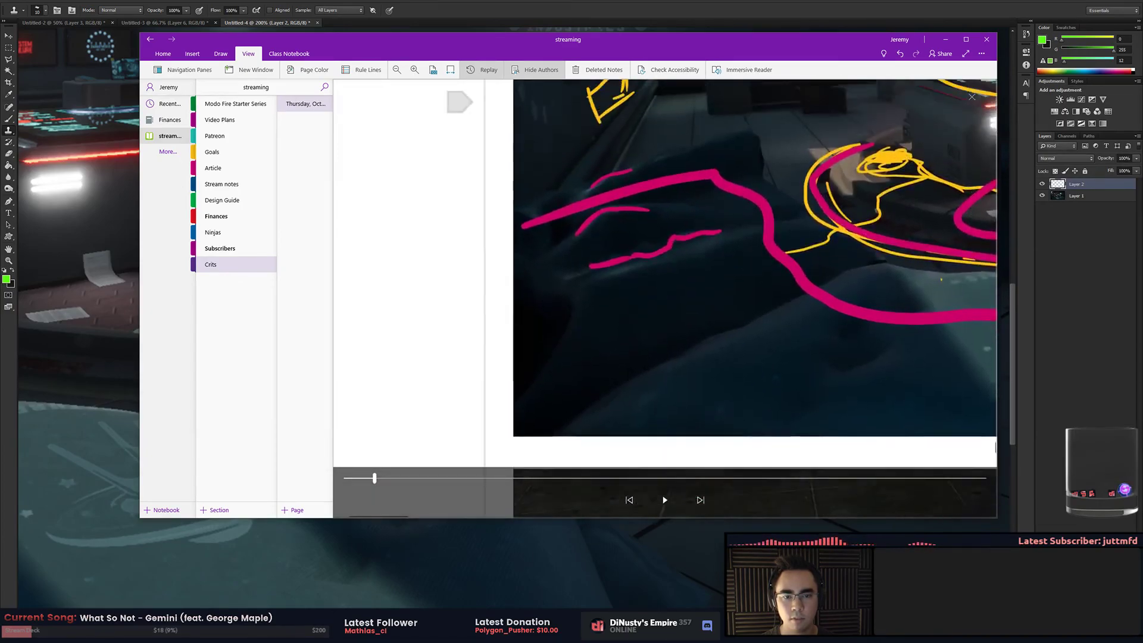
Maximize the OneNote window and replay all ink on the page once more
double_click(756, 42)
scroll(757, 321, "up", 10)
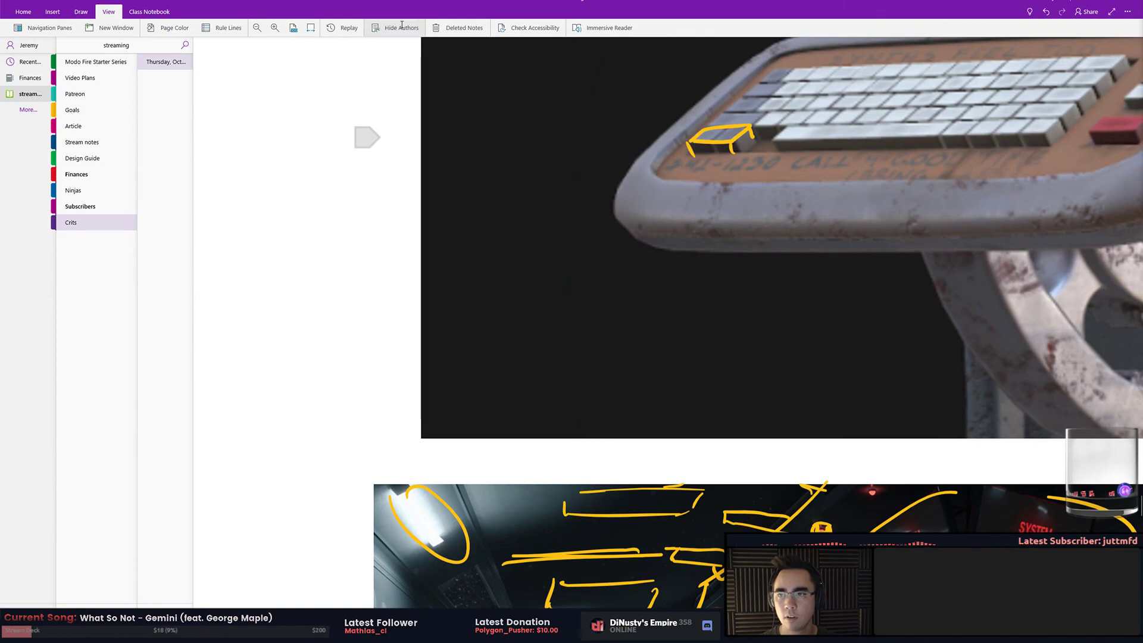
left_click(348, 28)
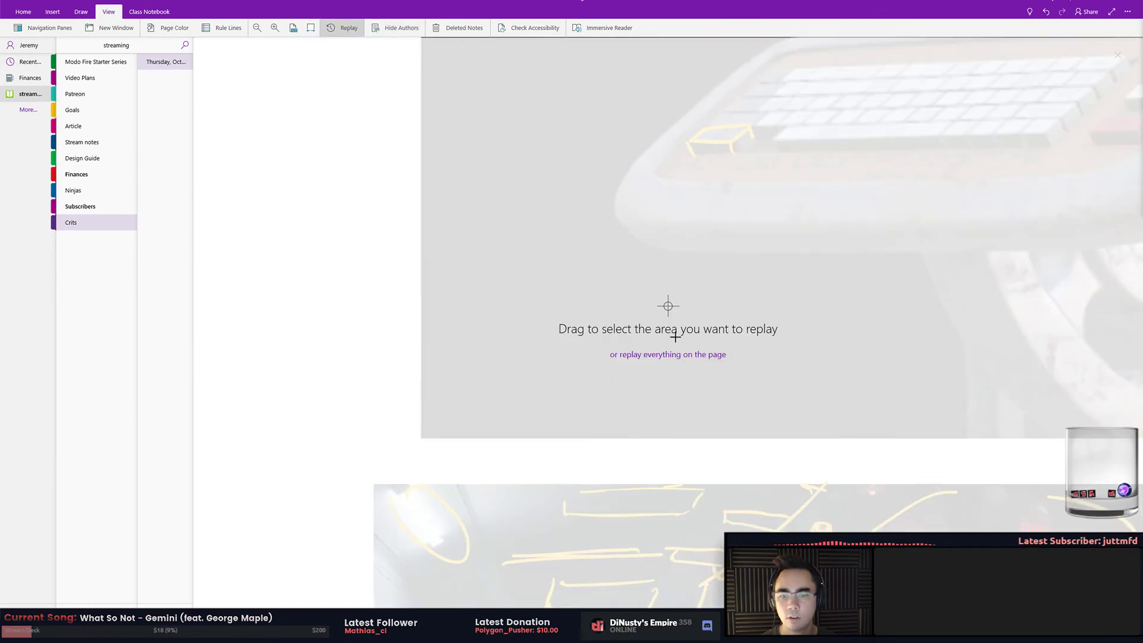
left_click(683, 353)
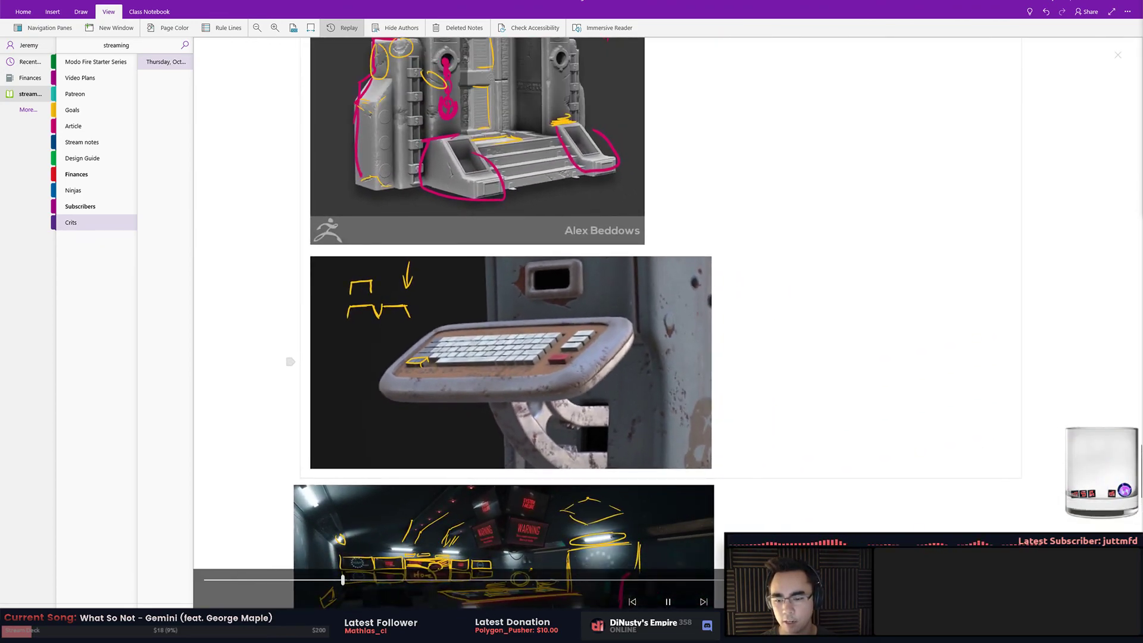
Replay only the ink strokes on the keyboard console render and scrub forward through the playback
left_click(338, 31)
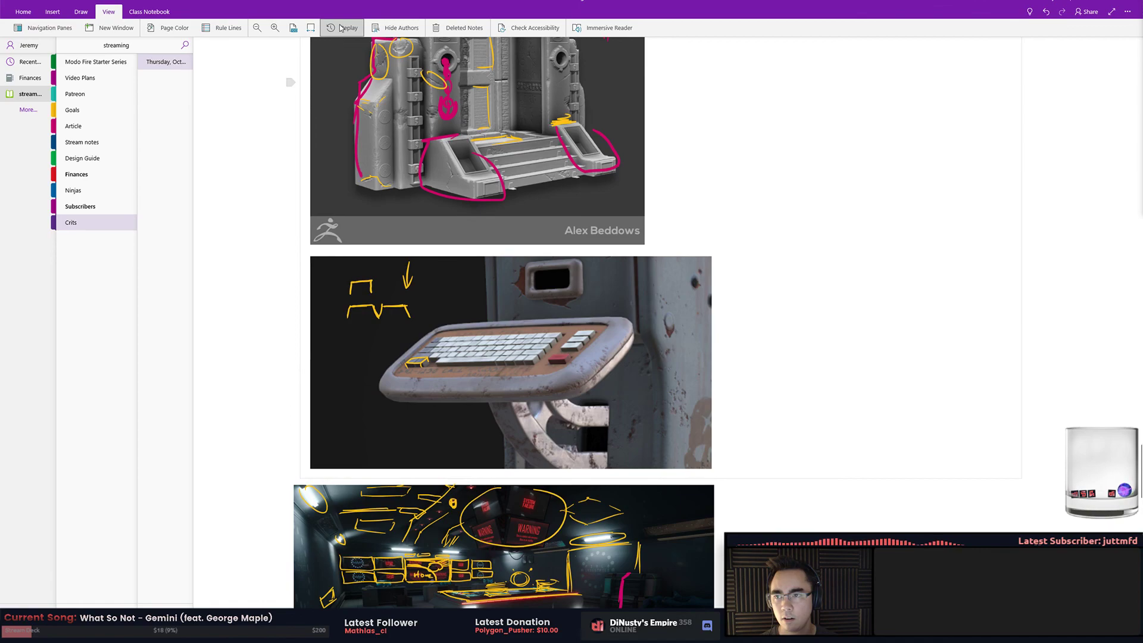
left_click(338, 30)
left_click(338, 31)
left_click(340, 28)
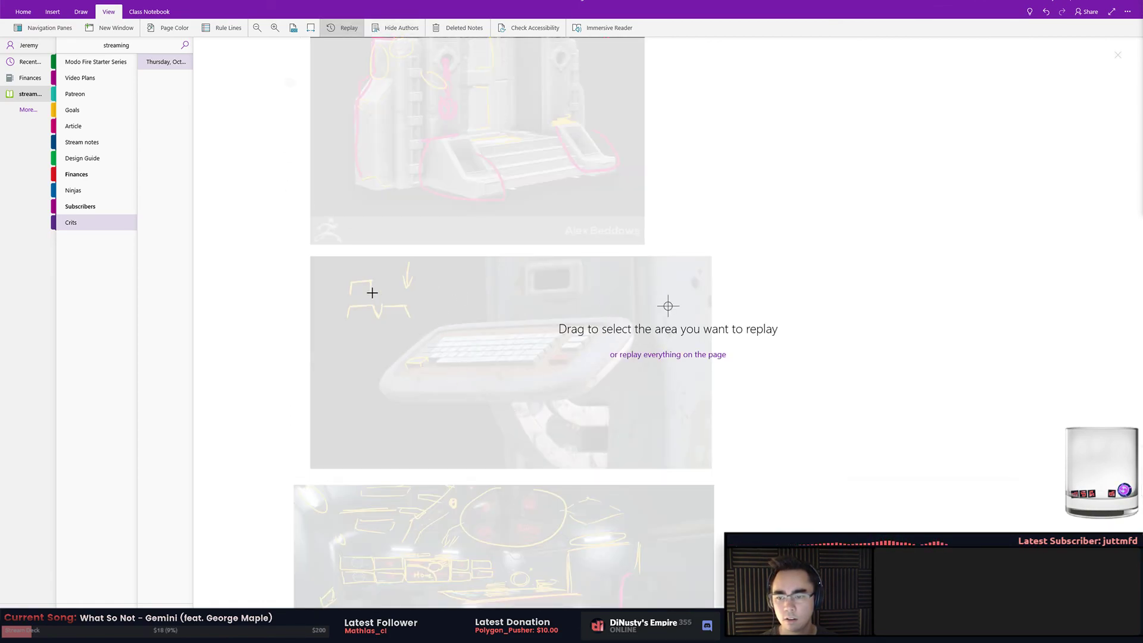
left_click_drag(372, 292, 767, 476)
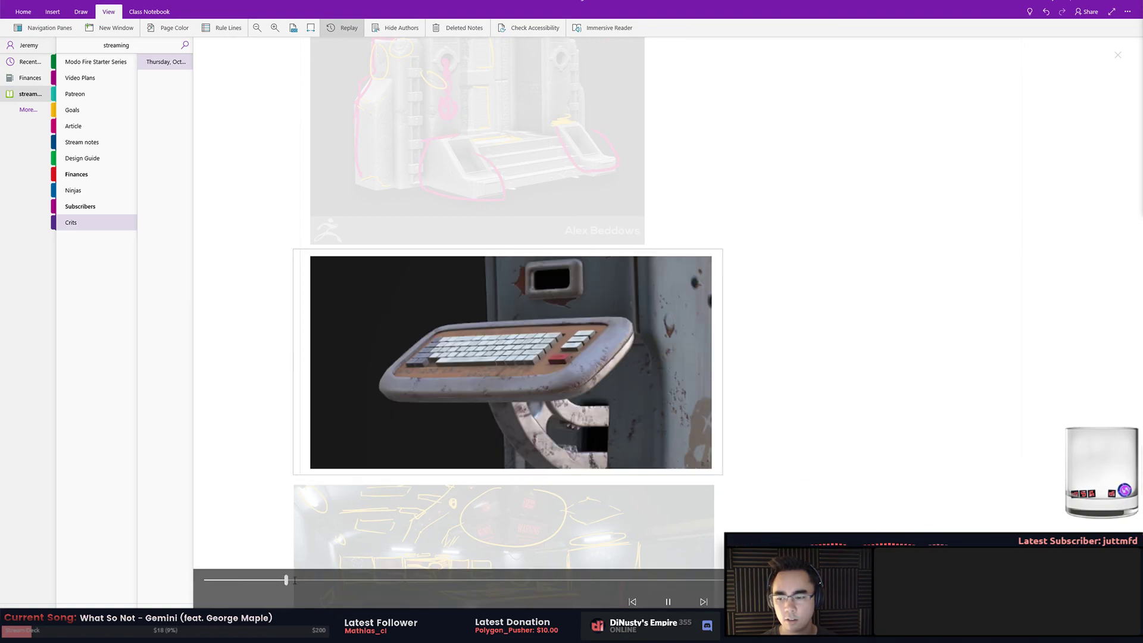
left_click_drag(288, 583, 401, 585)
left_click_drag(637, 569, 791, 572)
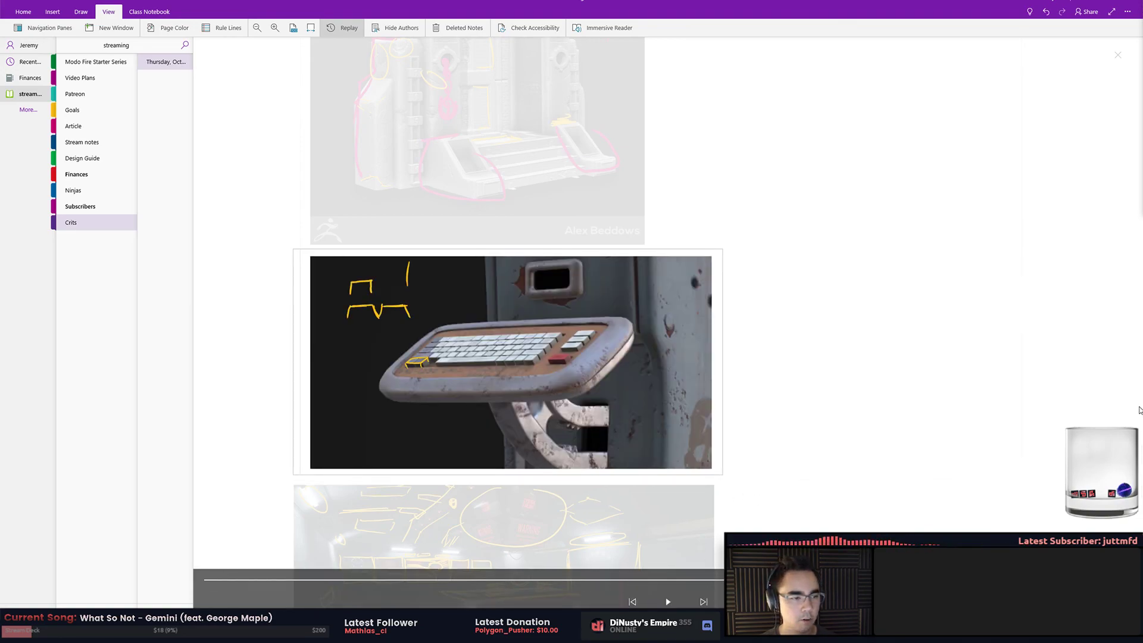
Switch from OneNote to the OBS streaming window
key("alt+Tab")
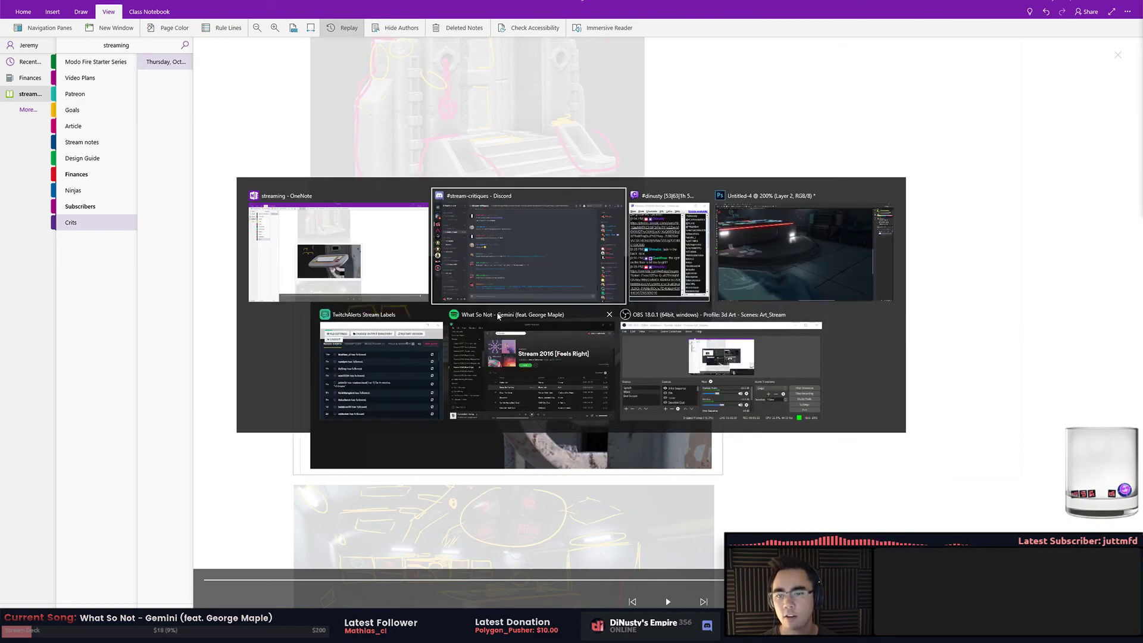
key("alt+Tab")
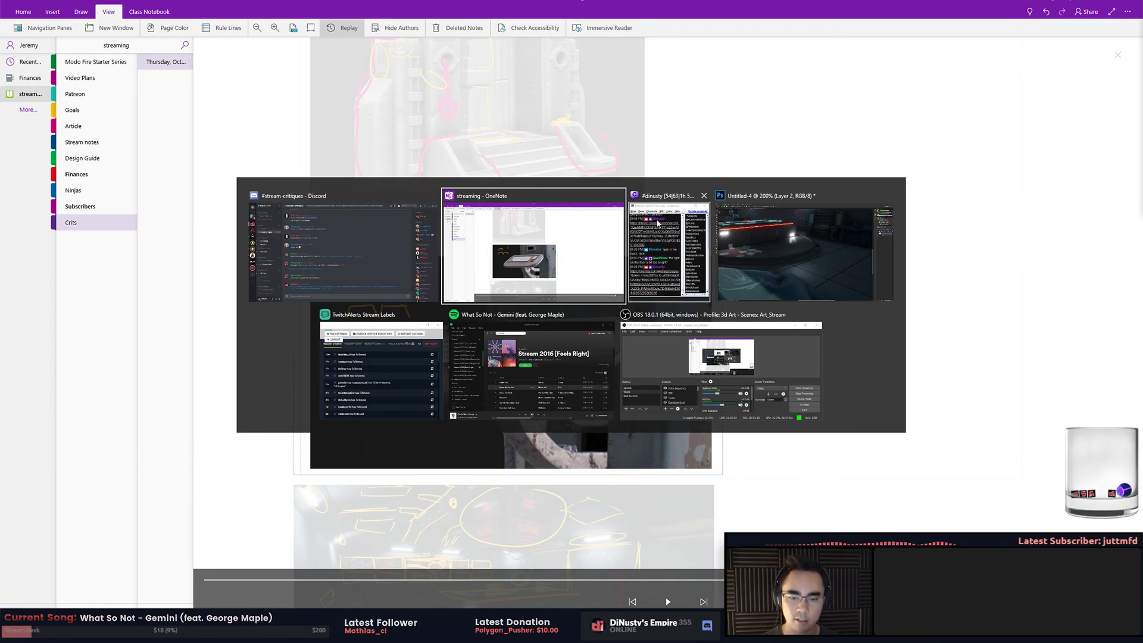
left_click(644, 340)
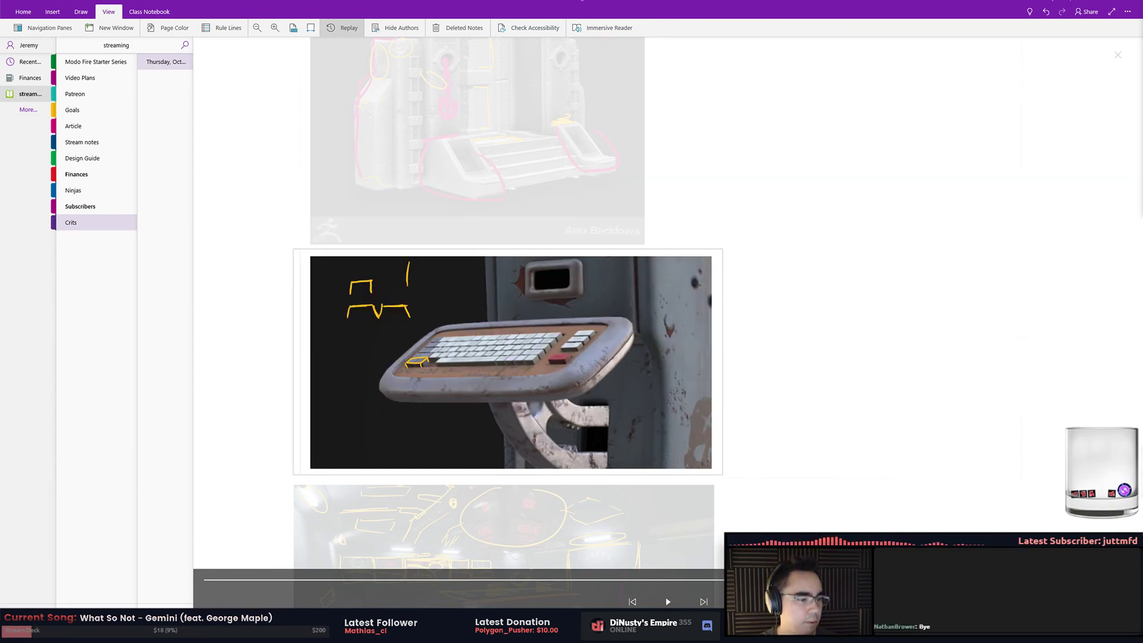